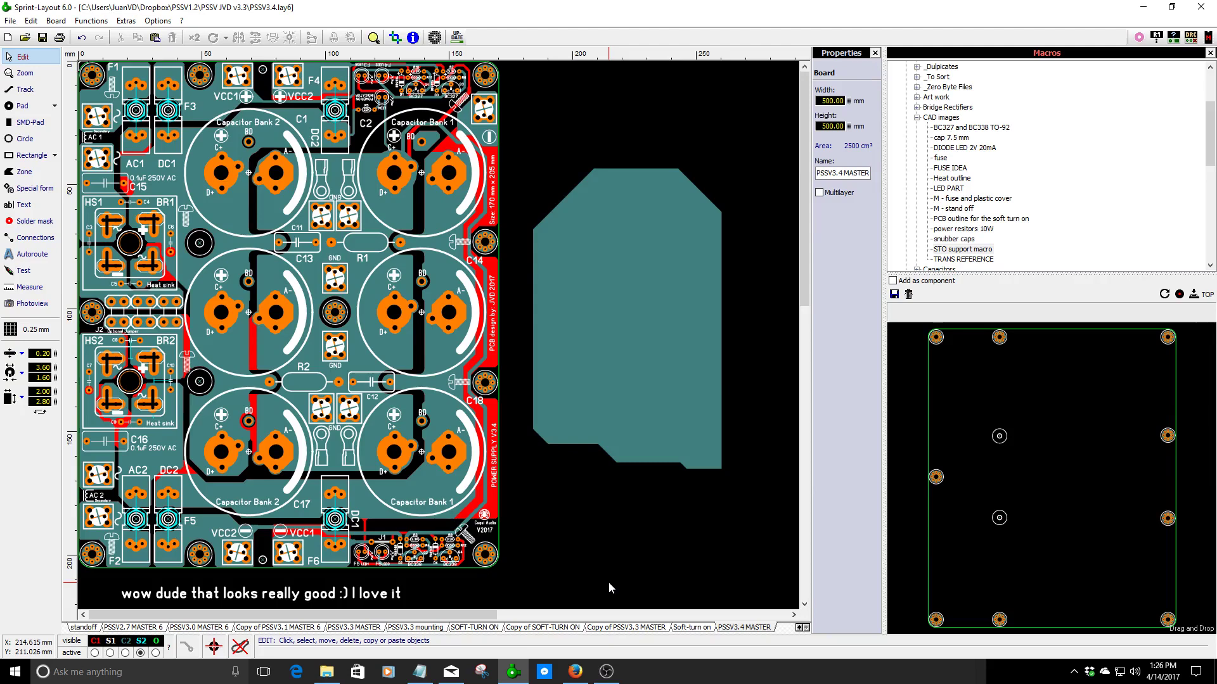
- Move the loose solid zone beside the power supply board slightly down and to the right, and deselect it
{"action": "left_click_drag", "start_coordinate": [626, 306], "coordinate": [657, 314]}
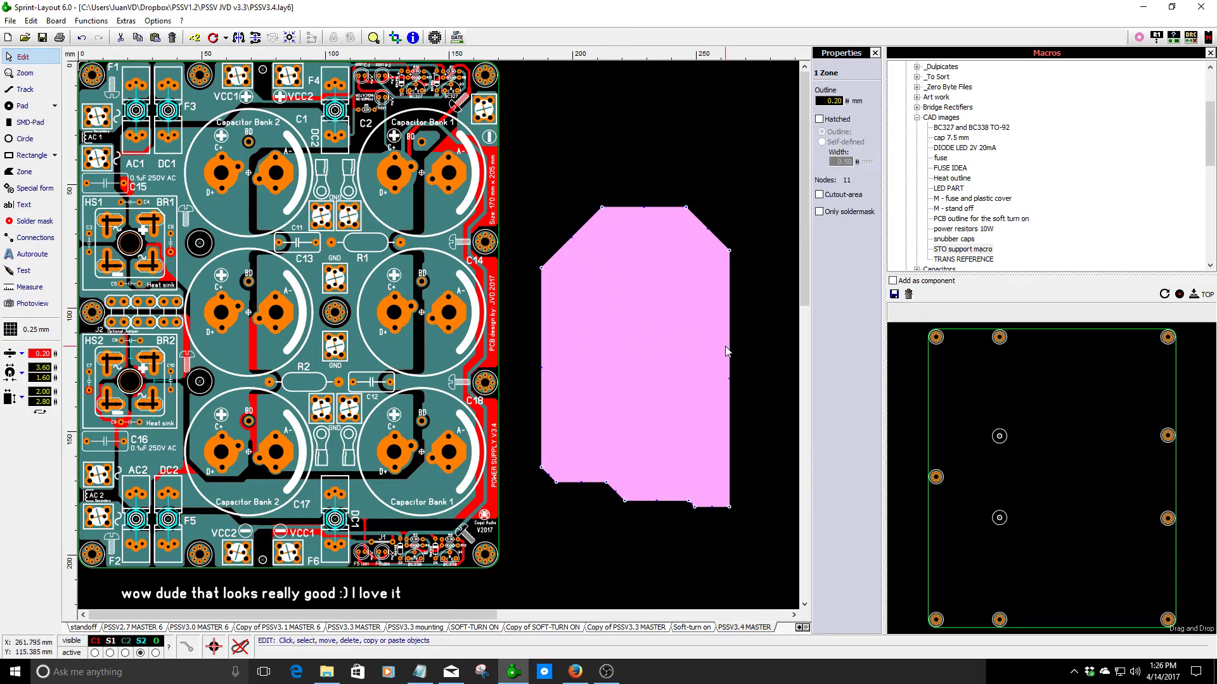
{"action": "left_click", "coordinate": [760, 370]}
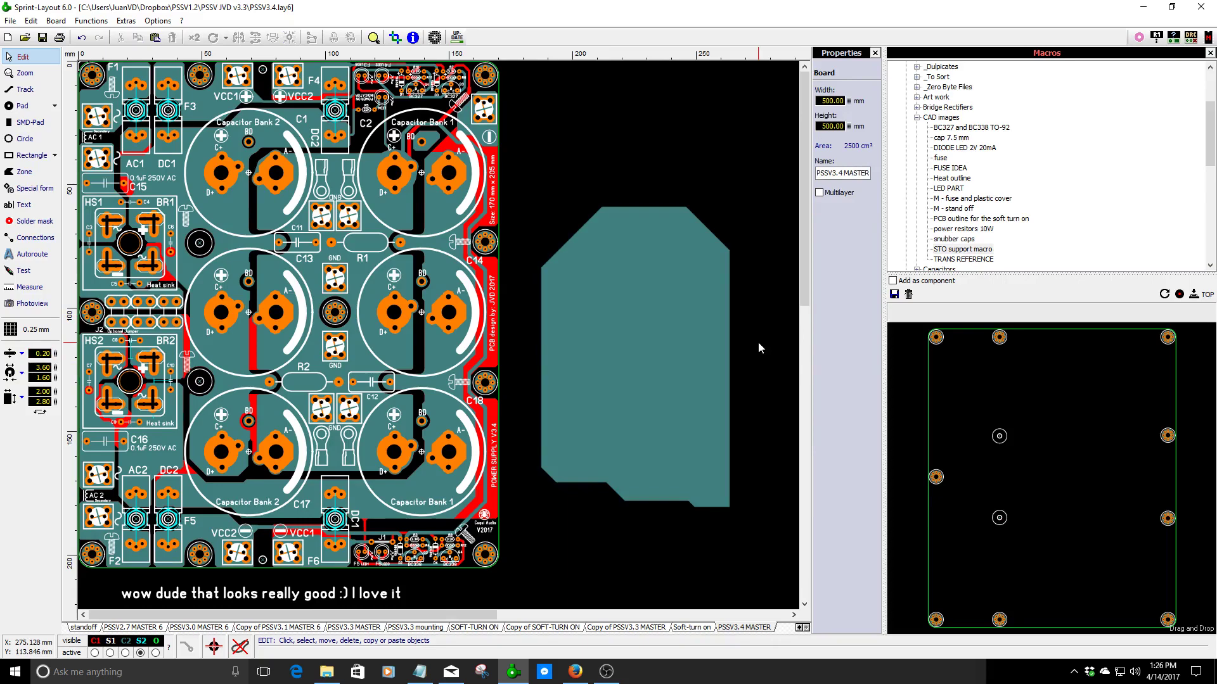
- Switch to Firefox and read through the KiCad forum tutorial on hatched copper pours down to its end result picture
{"action": "left_click", "coordinate": [575, 672]}
{"action": "scroll", "coordinate": [522, 362], "scroll_direction": "down", "scroll_amount": 10}
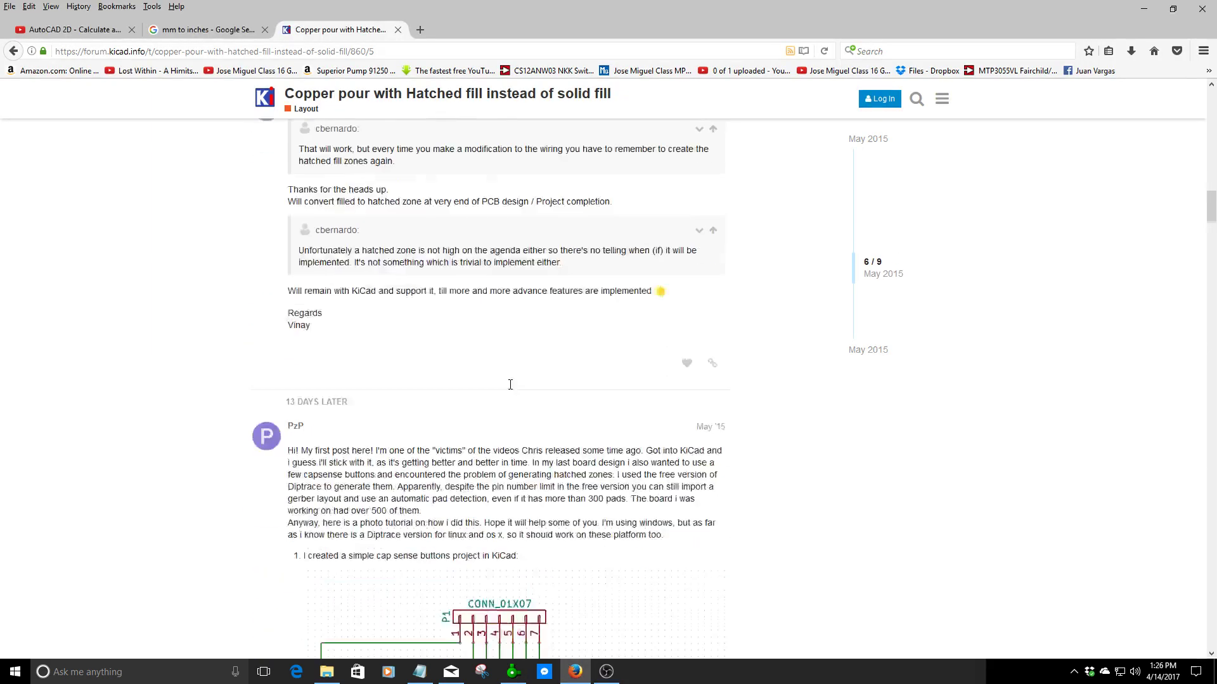
{"action": "scroll", "coordinate": [511, 390], "scroll_direction": "down", "scroll_amount": 13}
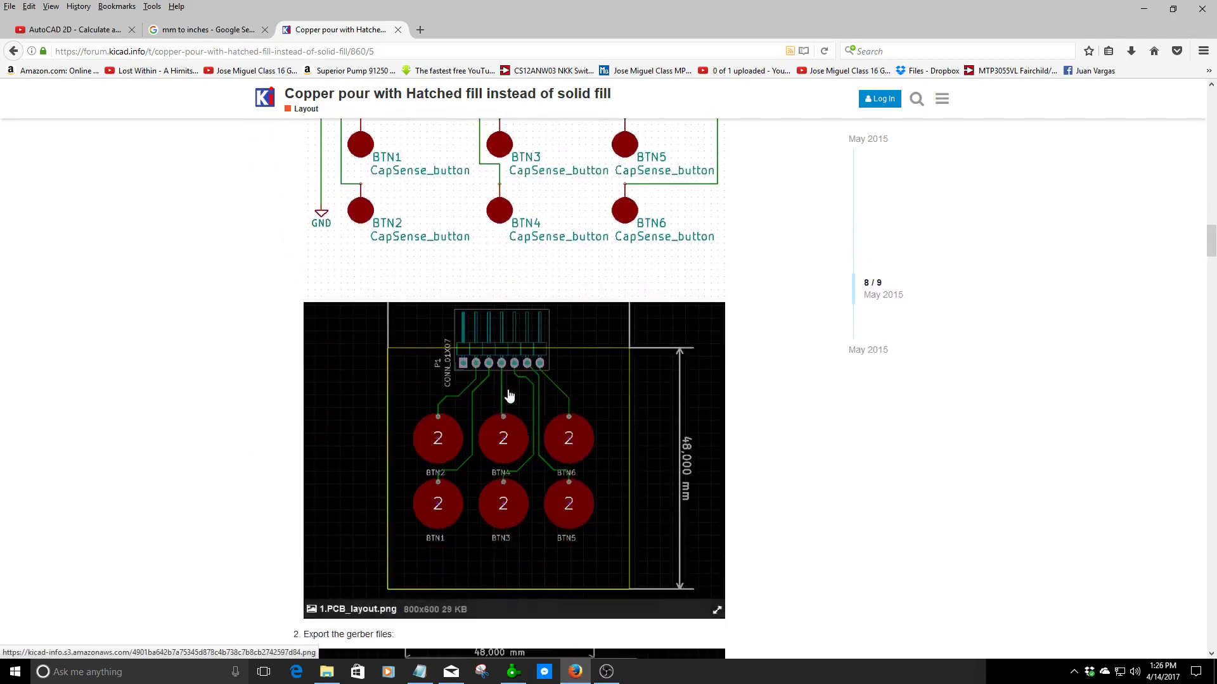
{"action": "scroll", "coordinate": [508, 401], "scroll_direction": "down", "scroll_amount": 20}
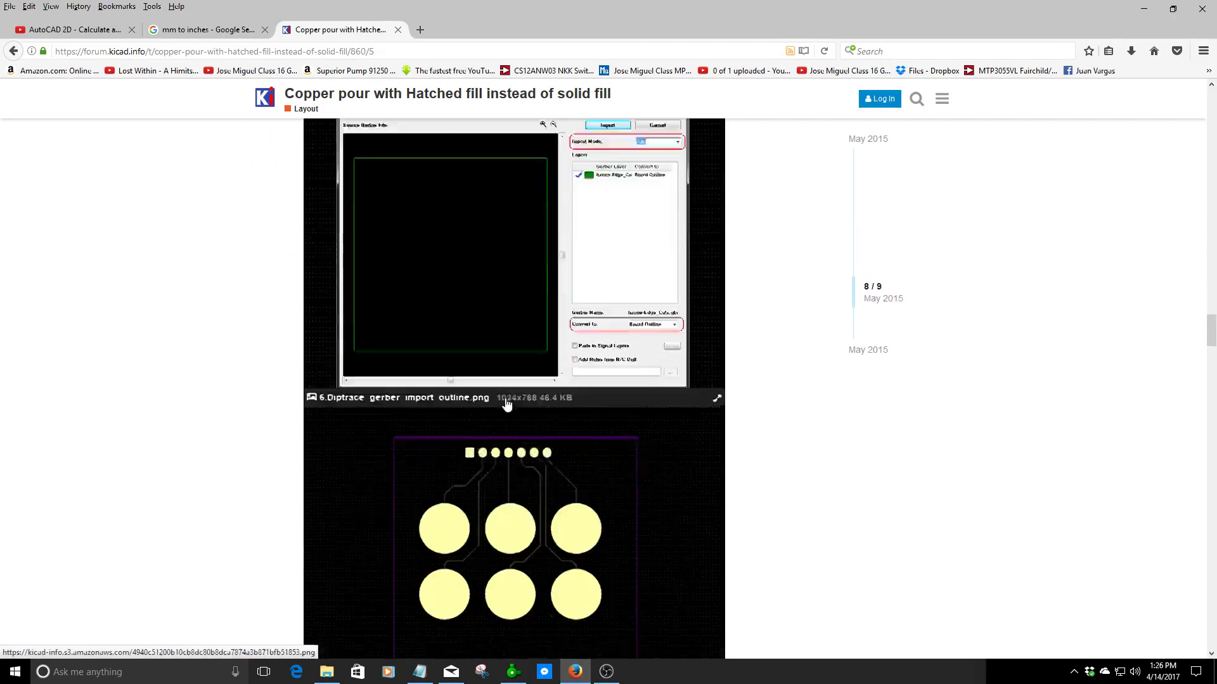
{"action": "scroll", "coordinate": [506, 403], "scroll_direction": "down", "scroll_amount": 2}
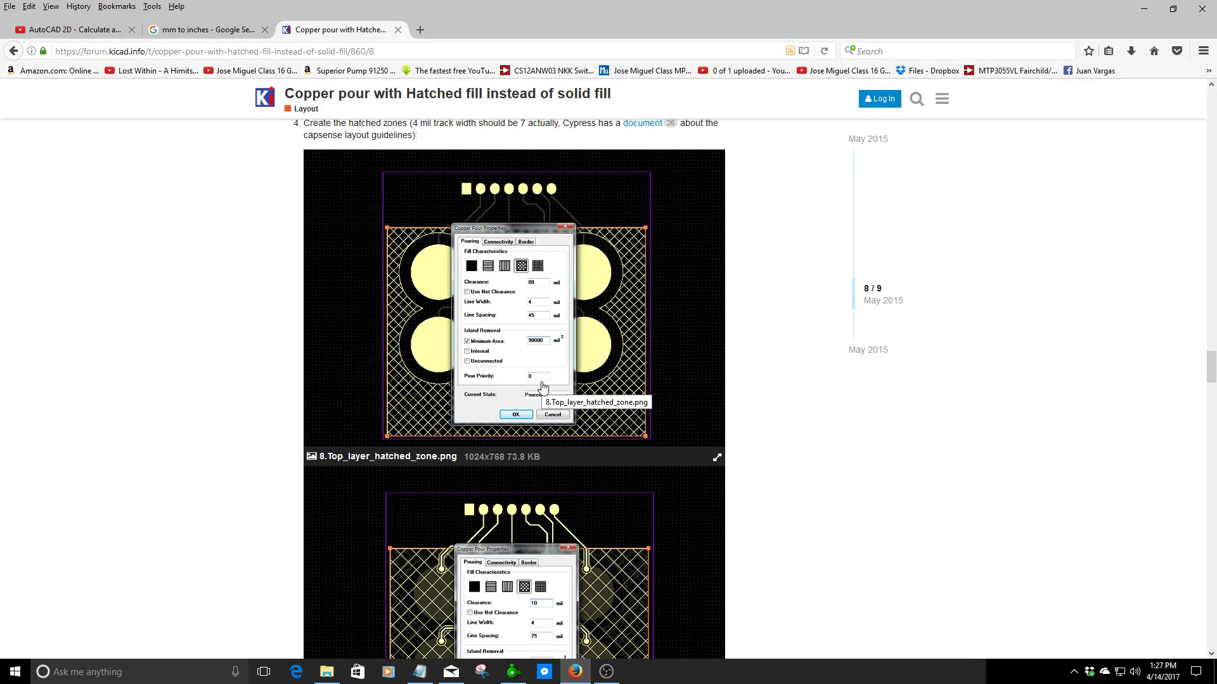
{"action": "scroll", "coordinate": [541, 386], "scroll_direction": "down", "scroll_amount": 8}
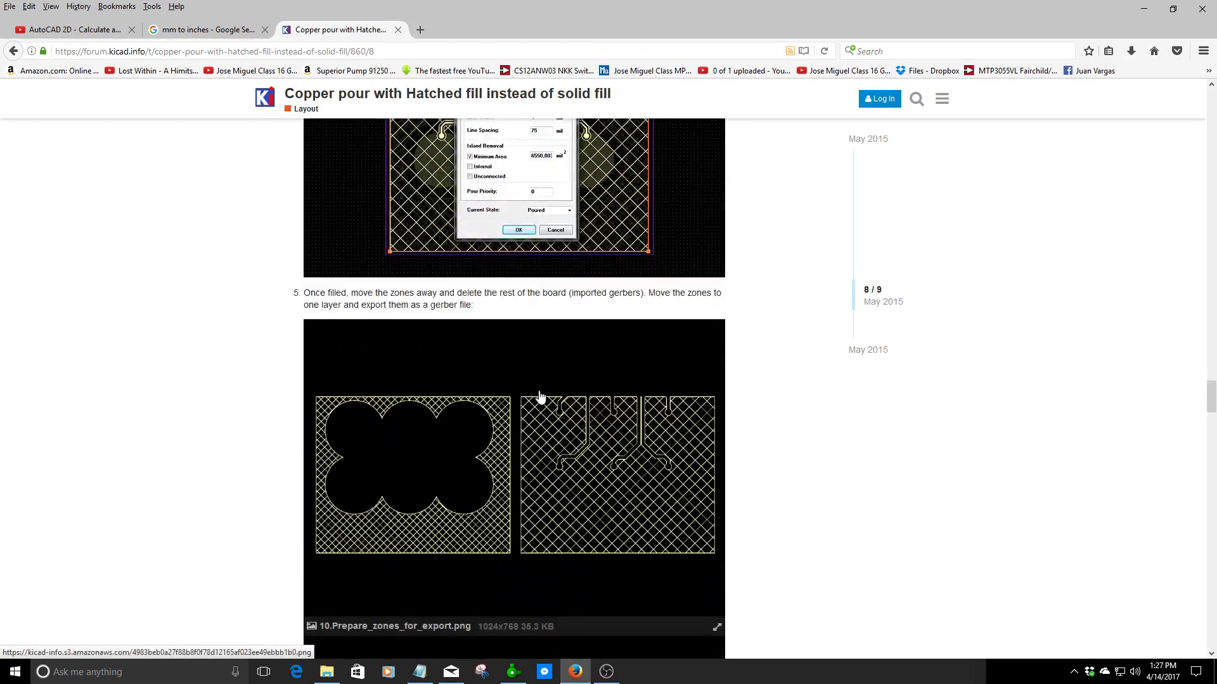
{"action": "scroll", "coordinate": [540, 397], "scroll_direction": "down", "scroll_amount": 4}
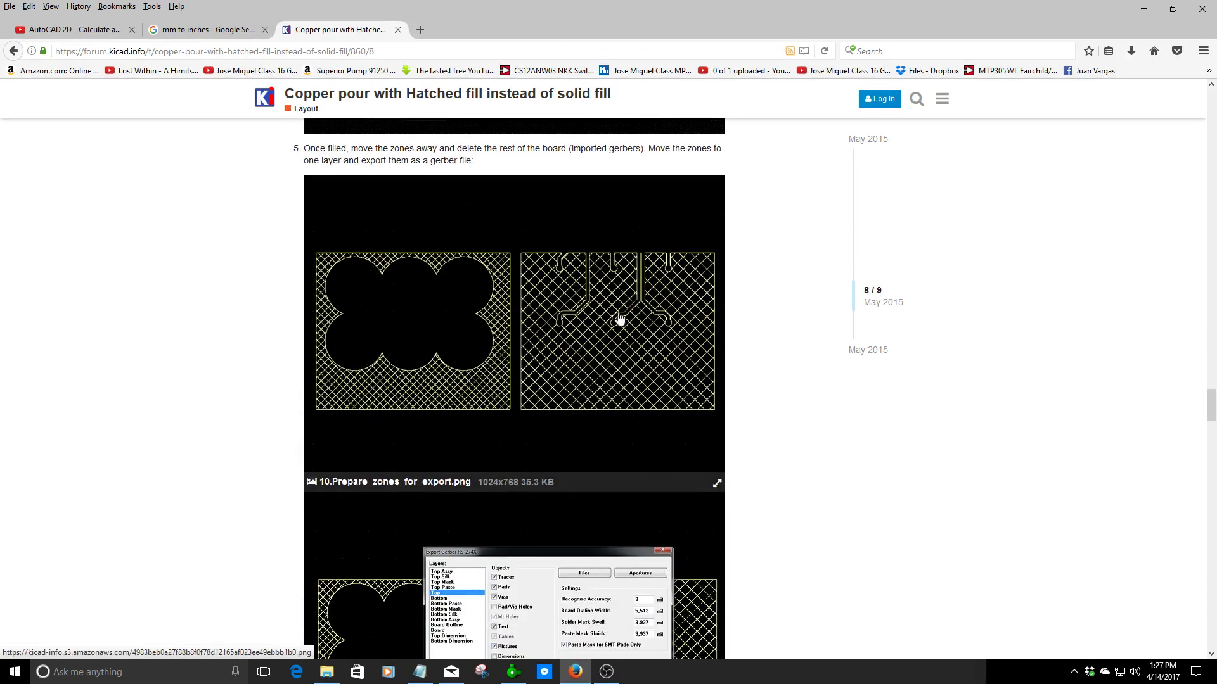
{"action": "scroll", "coordinate": [609, 396], "scroll_direction": "down", "scroll_amount": 10}
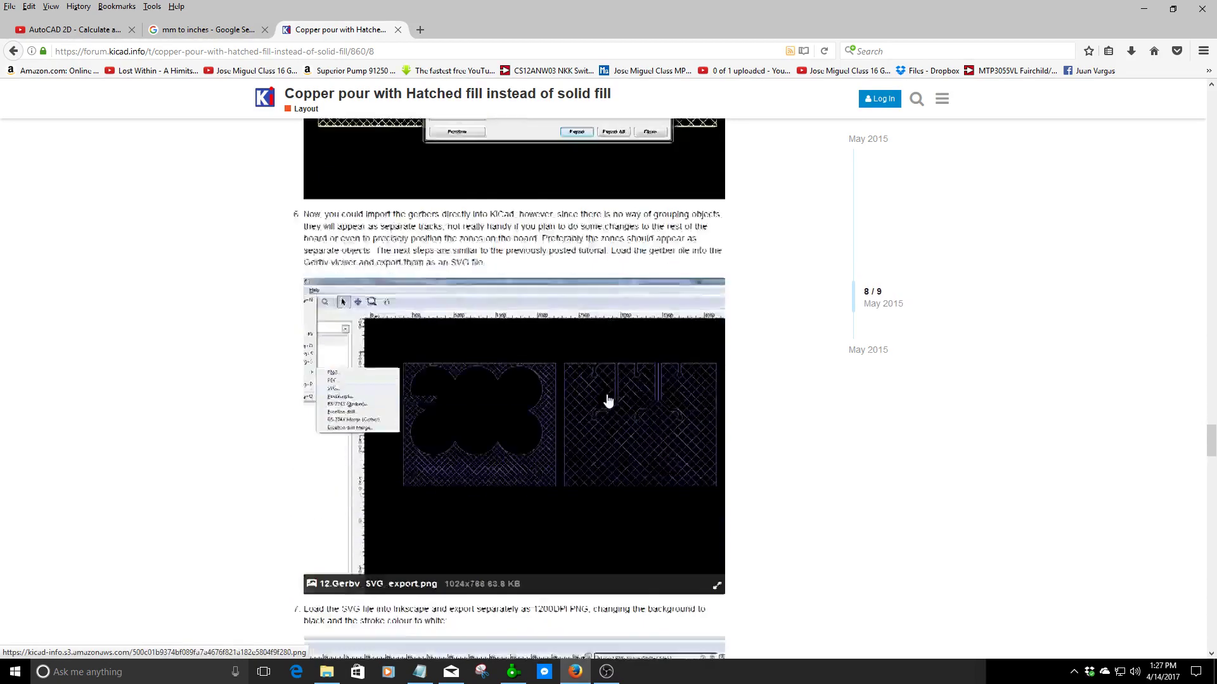
{"action": "scroll", "coordinate": [607, 400], "scroll_direction": "down", "scroll_amount": 9}
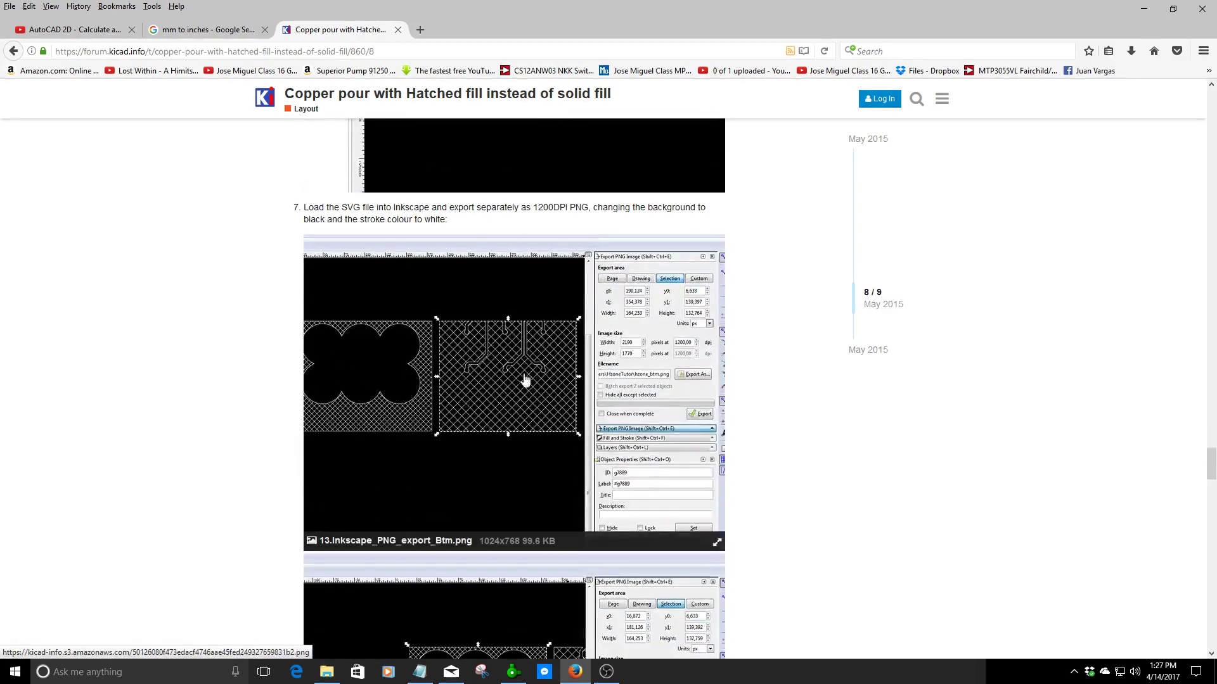
{"action": "scroll", "coordinate": [550, 396], "scroll_direction": "down", "scroll_amount": 15}
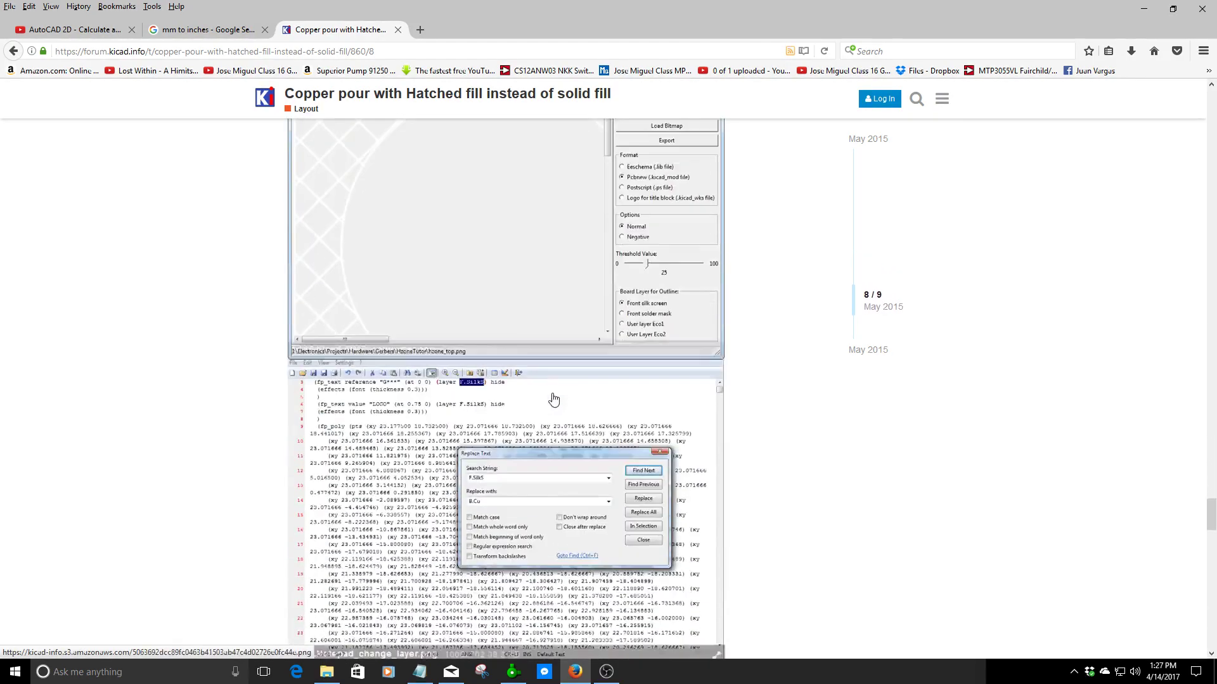
{"action": "scroll", "coordinate": [549, 409], "scroll_direction": "down", "scroll_amount": 7}
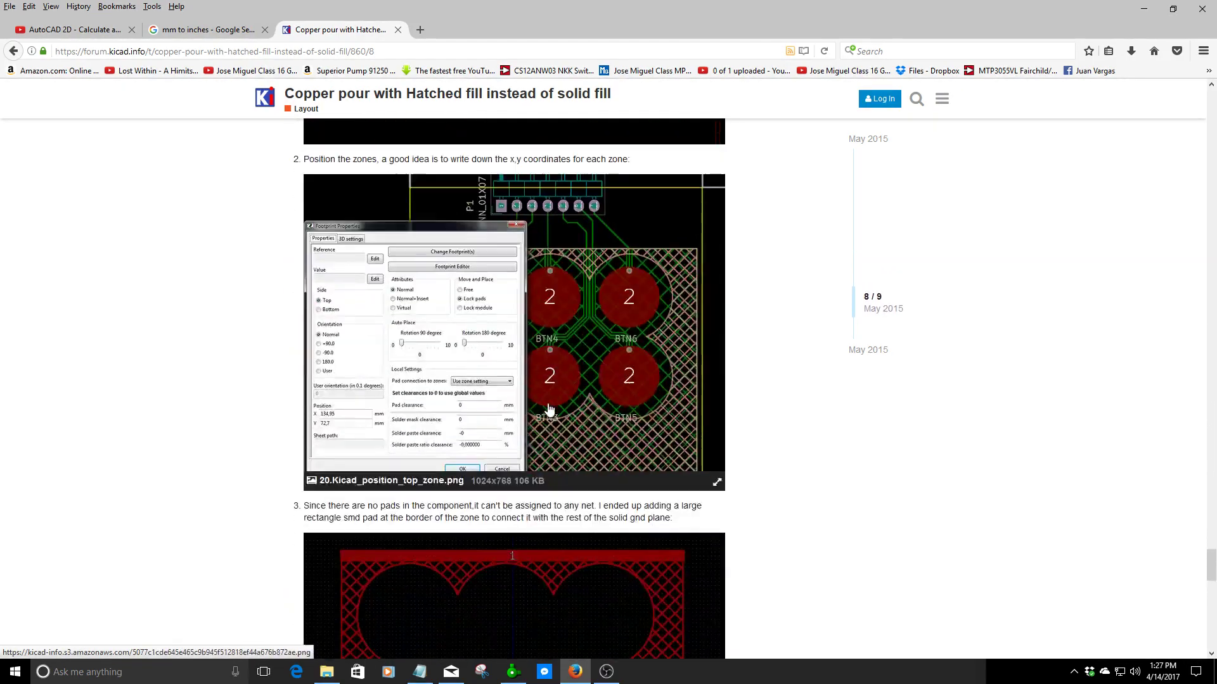
{"action": "scroll", "coordinate": [548, 409], "scroll_direction": "down", "scroll_amount": 5}
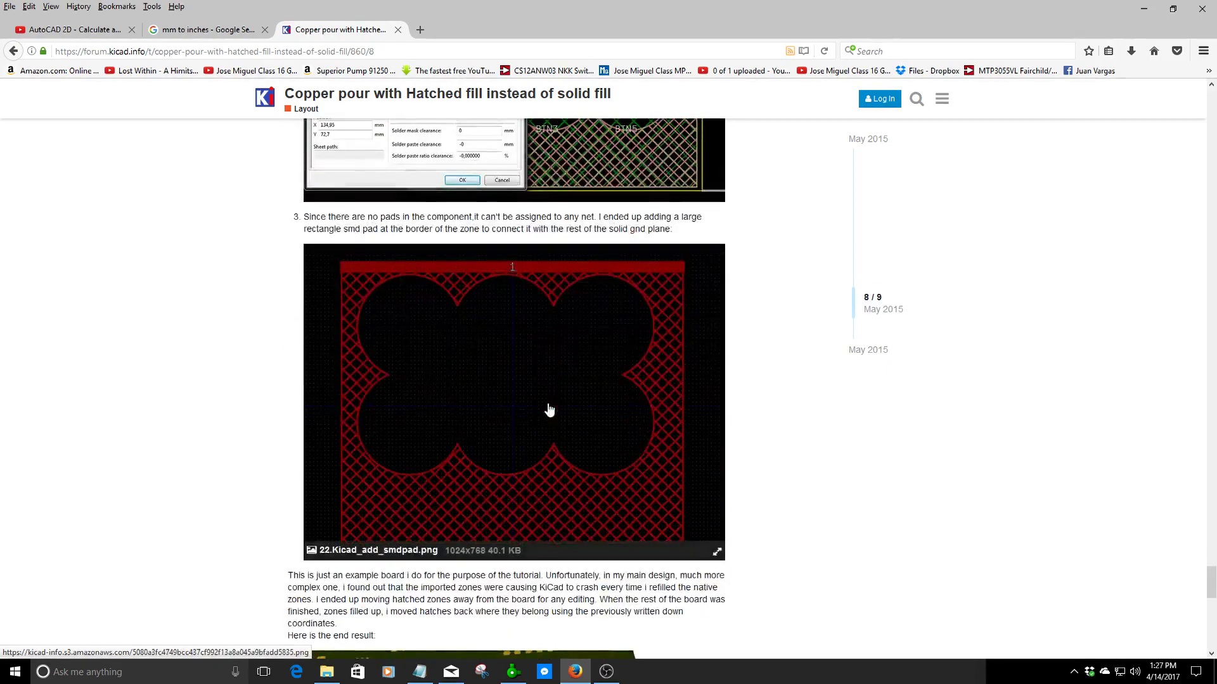
{"action": "scroll", "coordinate": [548, 410], "scroll_direction": "down", "scroll_amount": 8}
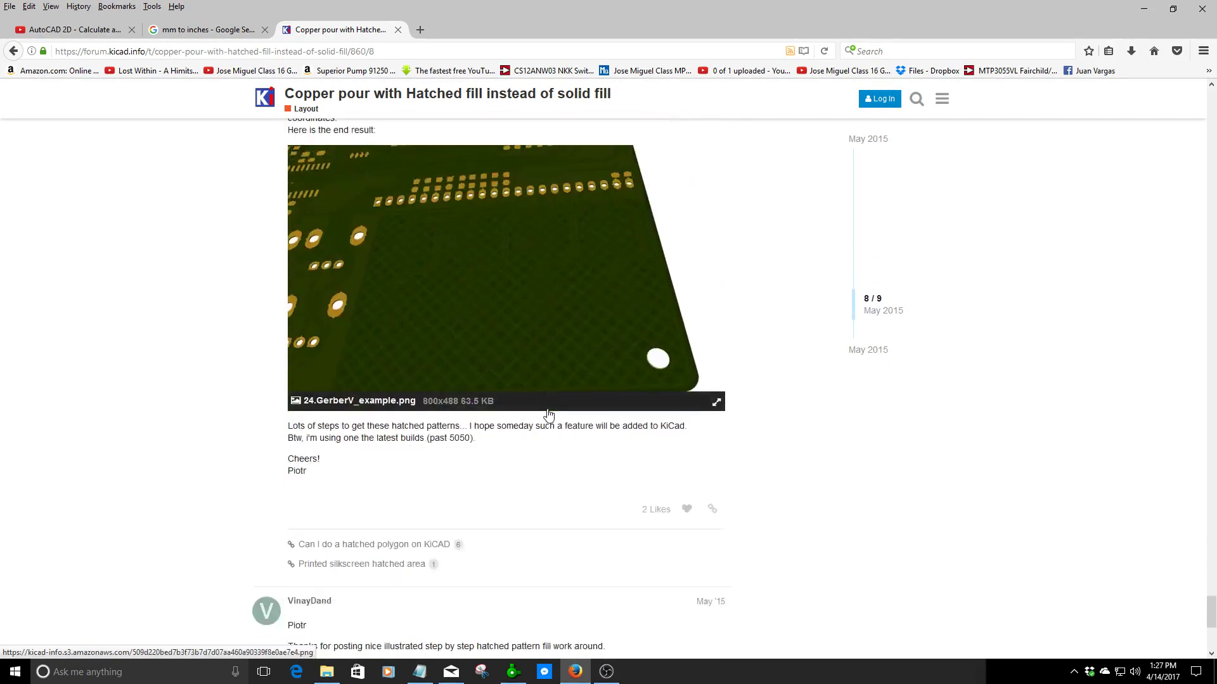
- View the GerberV_example.png hatched board picture enlarged, close it, and look back over the bitmap converter part of the tutorial
{"action": "scroll", "coordinate": [549, 415], "scroll_direction": "up", "scroll_amount": 3}
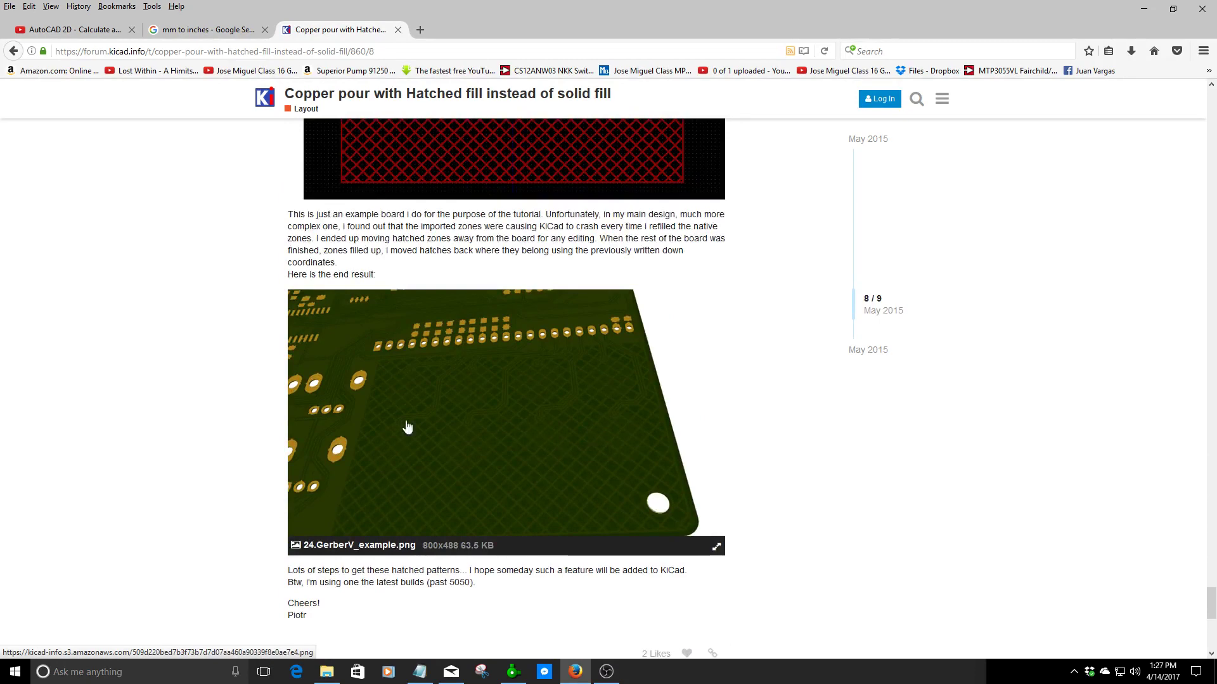
{"action": "left_click", "coordinate": [466, 451]}
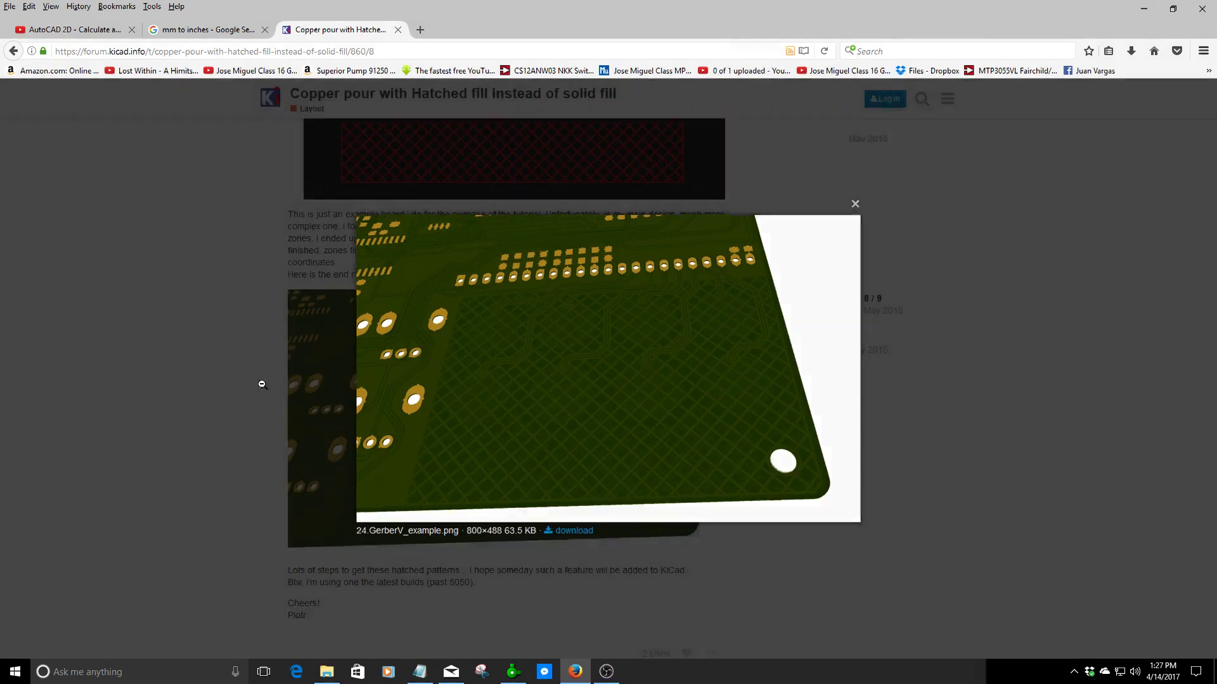
{"action": "left_click", "coordinate": [261, 381]}
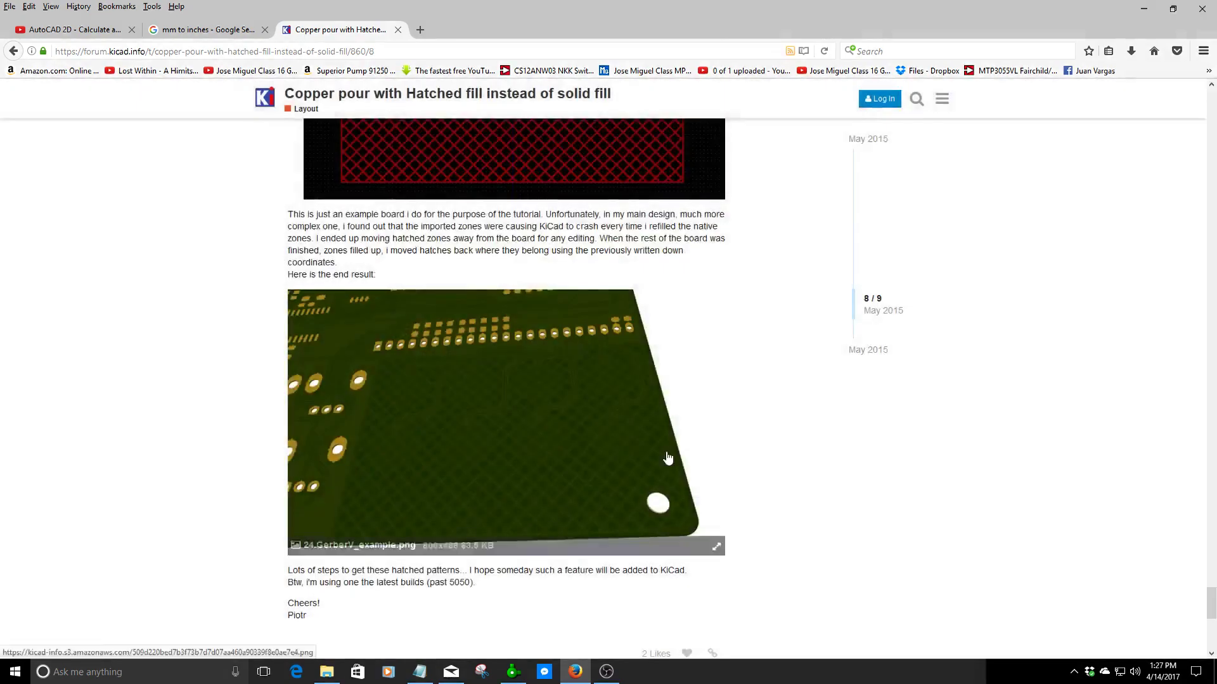
{"action": "scroll", "coordinate": [667, 456], "scroll_direction": "up", "scroll_amount": 15}
{"action": "scroll", "coordinate": [667, 457], "scroll_direction": "up", "scroll_amount": 5}
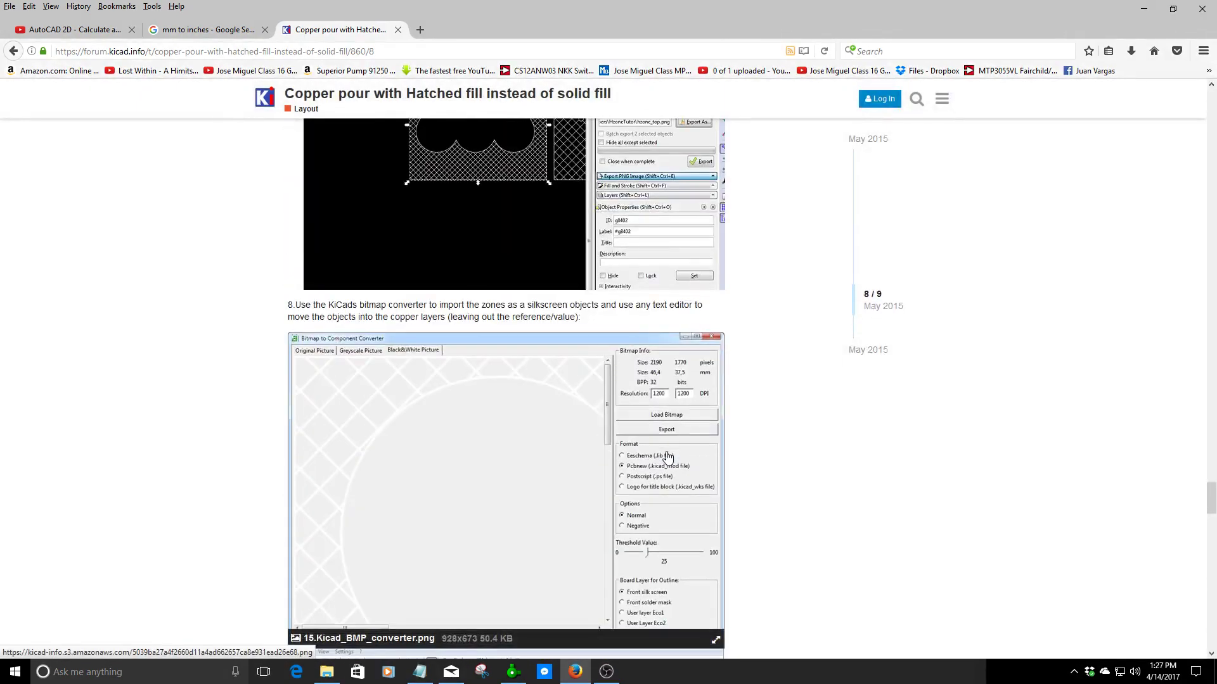
- Switch to Sprint-Layout and examine the hatched copper around the board's upper-right pads in the bottom-side photoview
{"action": "left_click", "coordinate": [513, 672]}
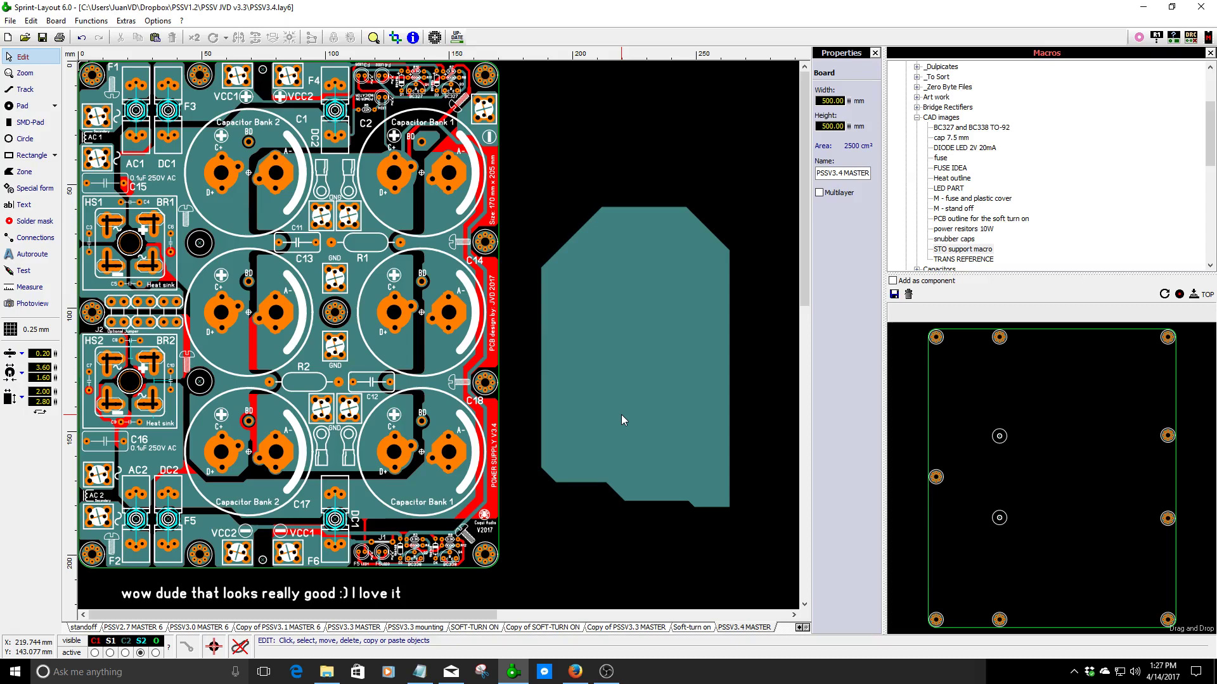
{"action": "left_click", "coordinate": [32, 303]}
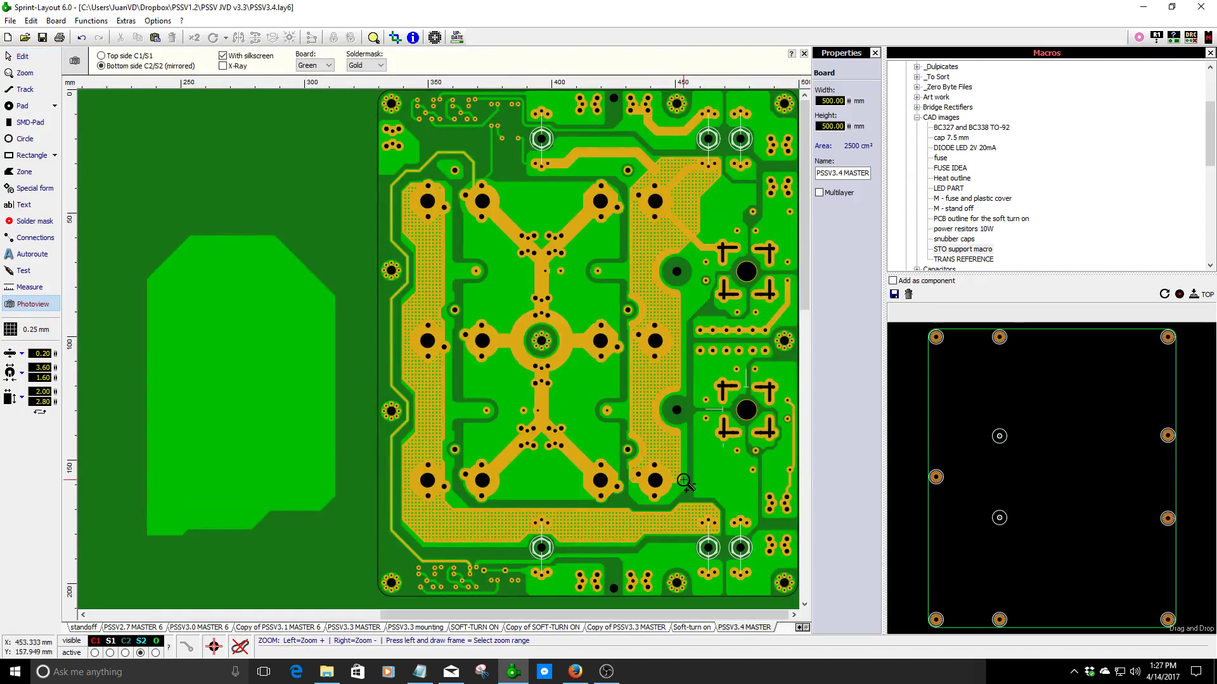
{"action": "left_click", "coordinate": [661, 213]}
{"action": "left_click", "coordinate": [439, 352]}
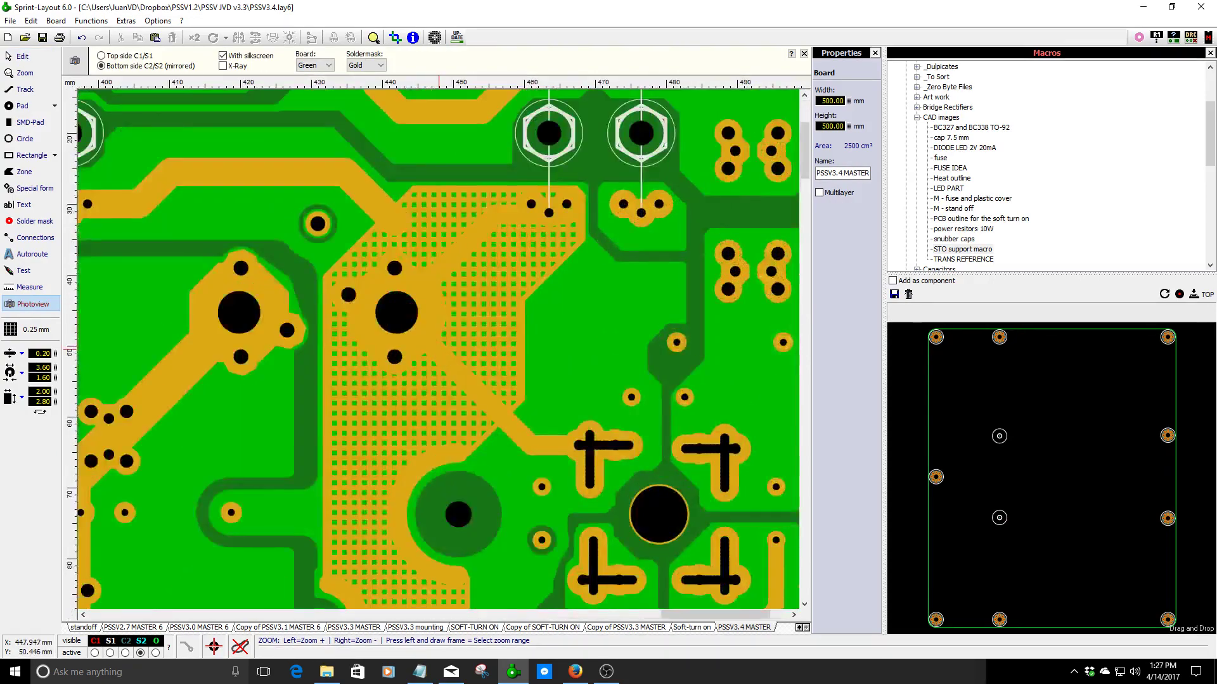
{"action": "left_click", "coordinate": [440, 352]}
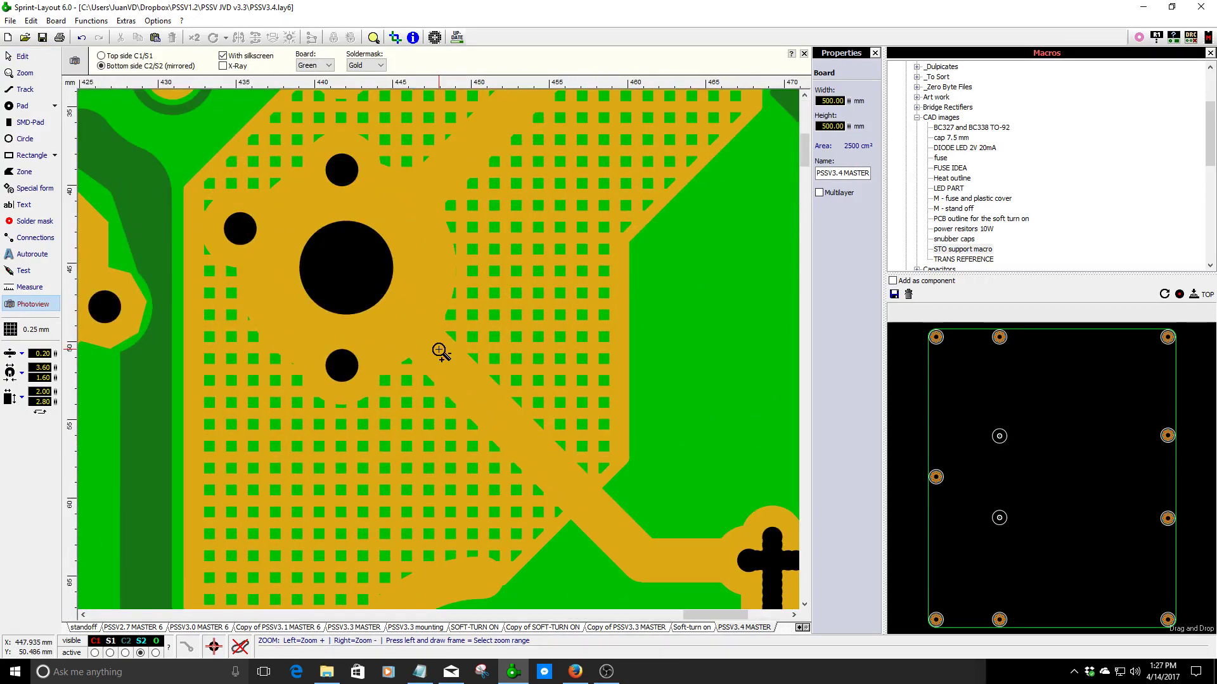
{"action": "right_click", "coordinate": [439, 352]}
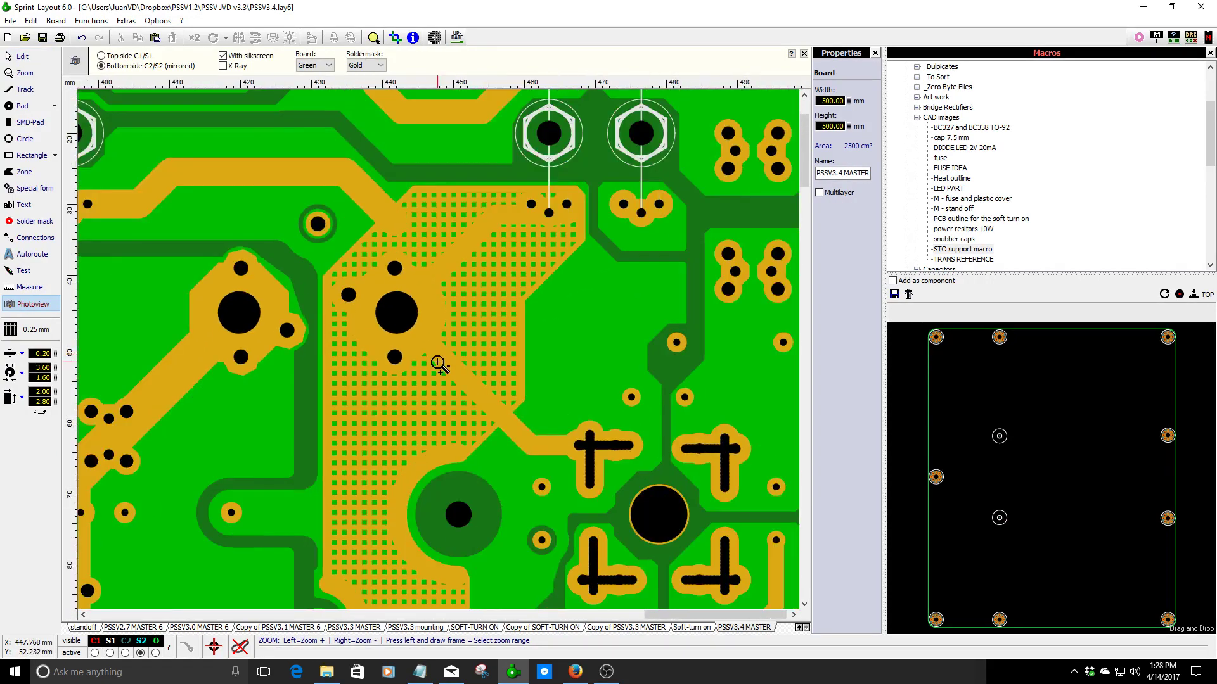
{"action": "right_click", "coordinate": [439, 365]}
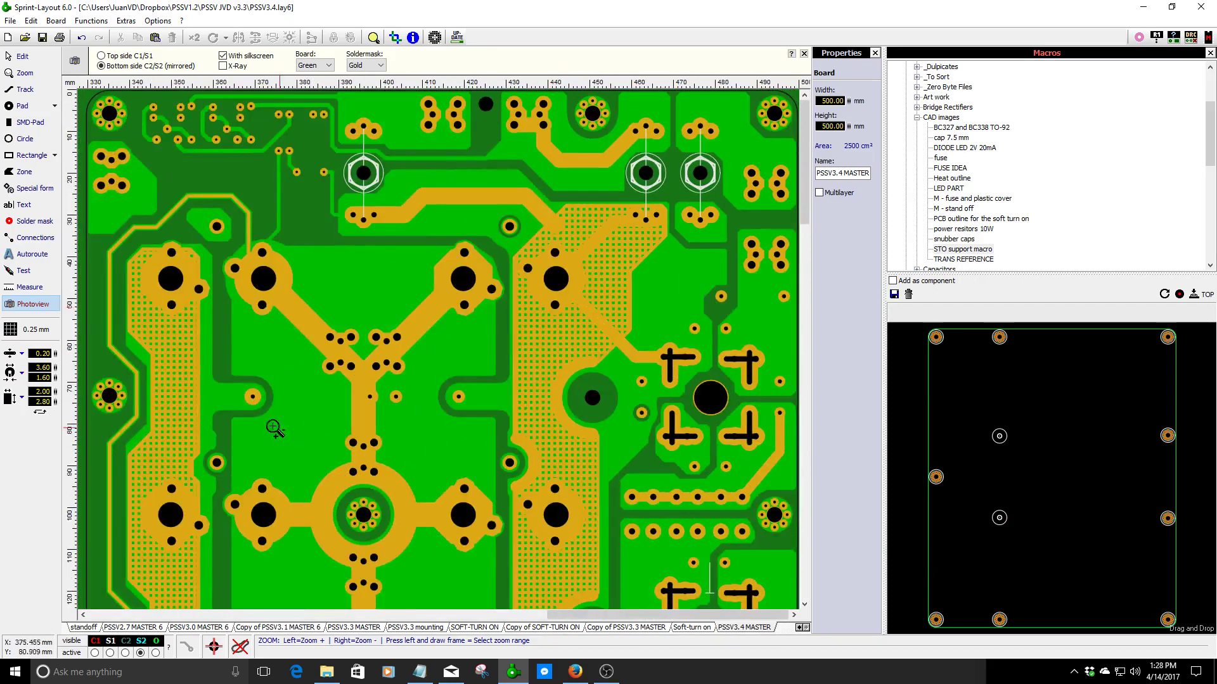
- Examine the hatch pattern of the copper zone along the board's left side in the photoview
{"action": "left_click", "coordinate": [183, 509]}
{"action": "left_click", "coordinate": [420, 269]}
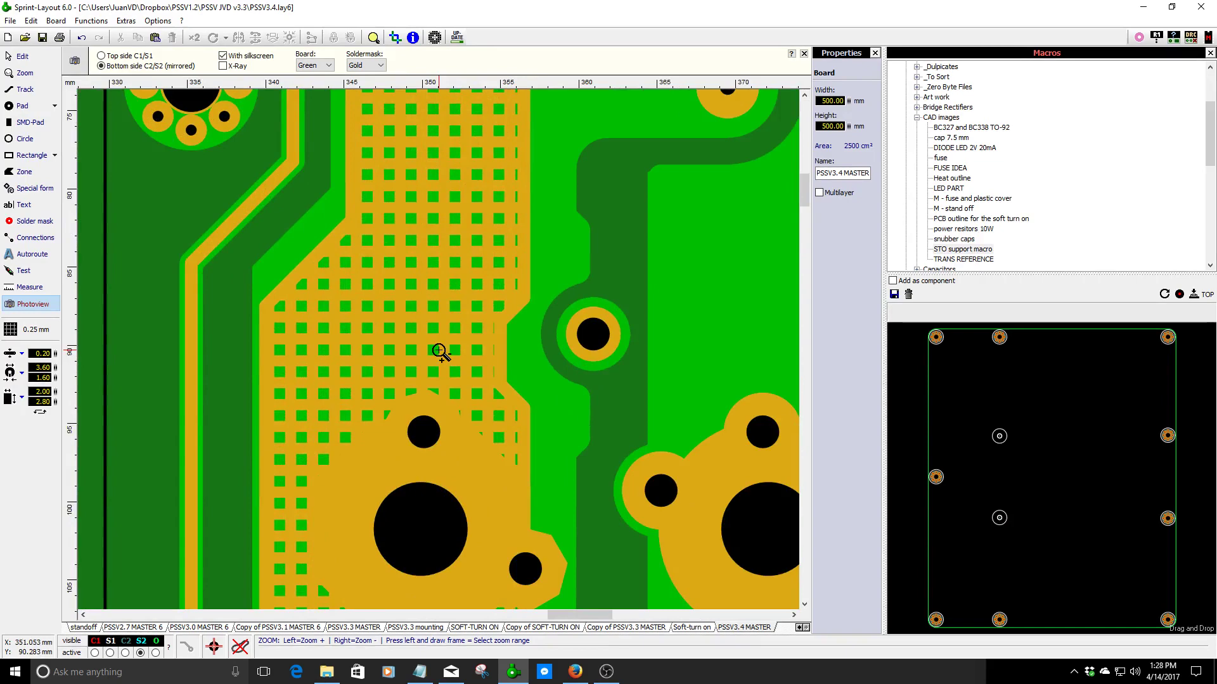
{"action": "left_click", "coordinate": [440, 353]}
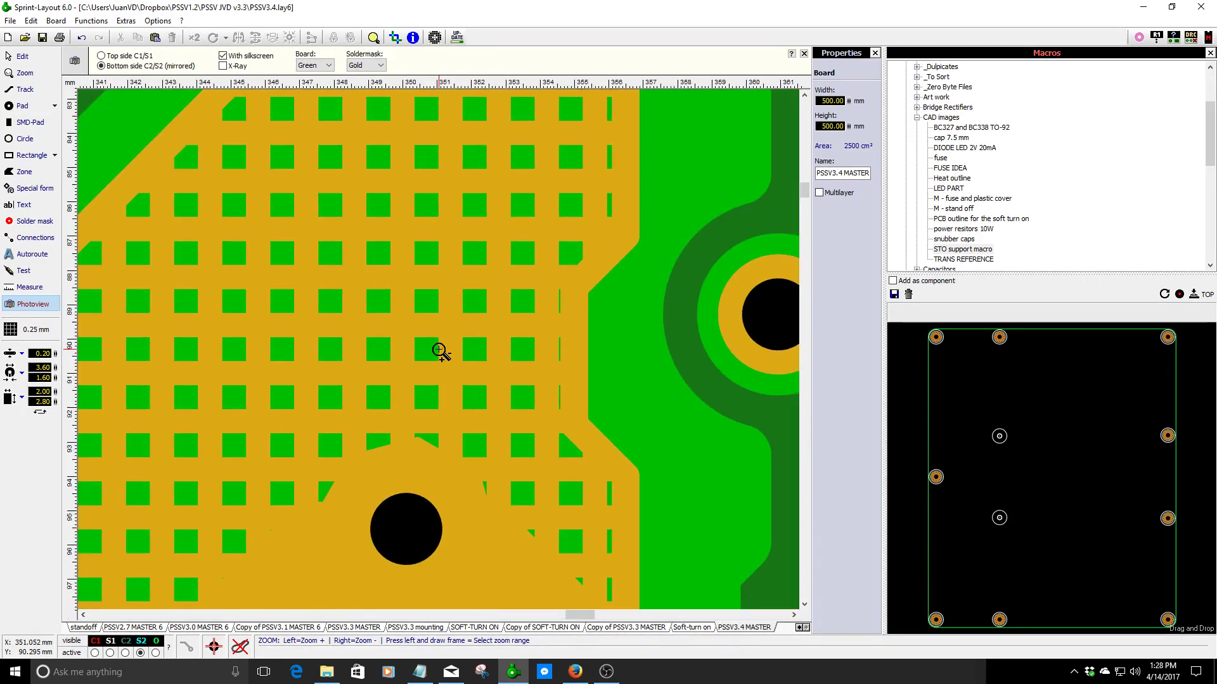
{"action": "right_click", "coordinate": [439, 352]}
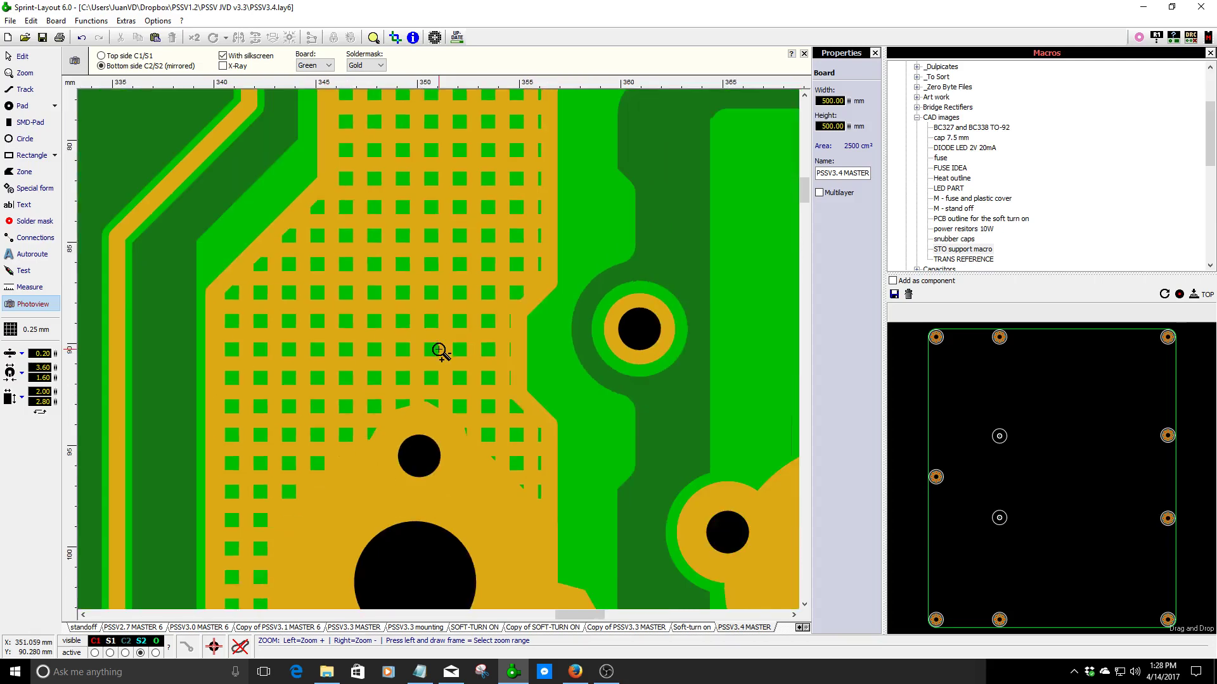
{"action": "right_click", "coordinate": [441, 347]}
{"action": "right_click", "coordinate": [443, 355]}
{"action": "right_click", "coordinate": [481, 342]}
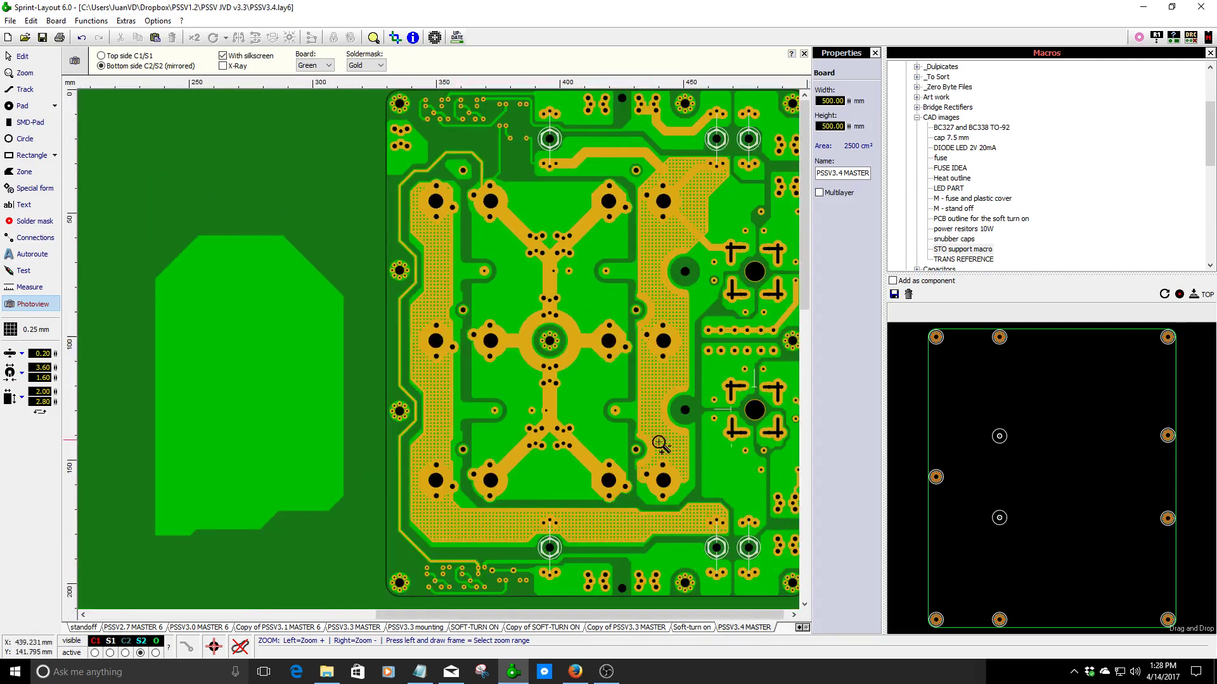
- Examine the hatched copper strip along the board's lower edge, and leave the photoview
{"action": "left_click", "coordinate": [630, 525]}
{"action": "left_click", "coordinate": [439, 348]}
{"action": "right_click", "coordinate": [440, 348]}
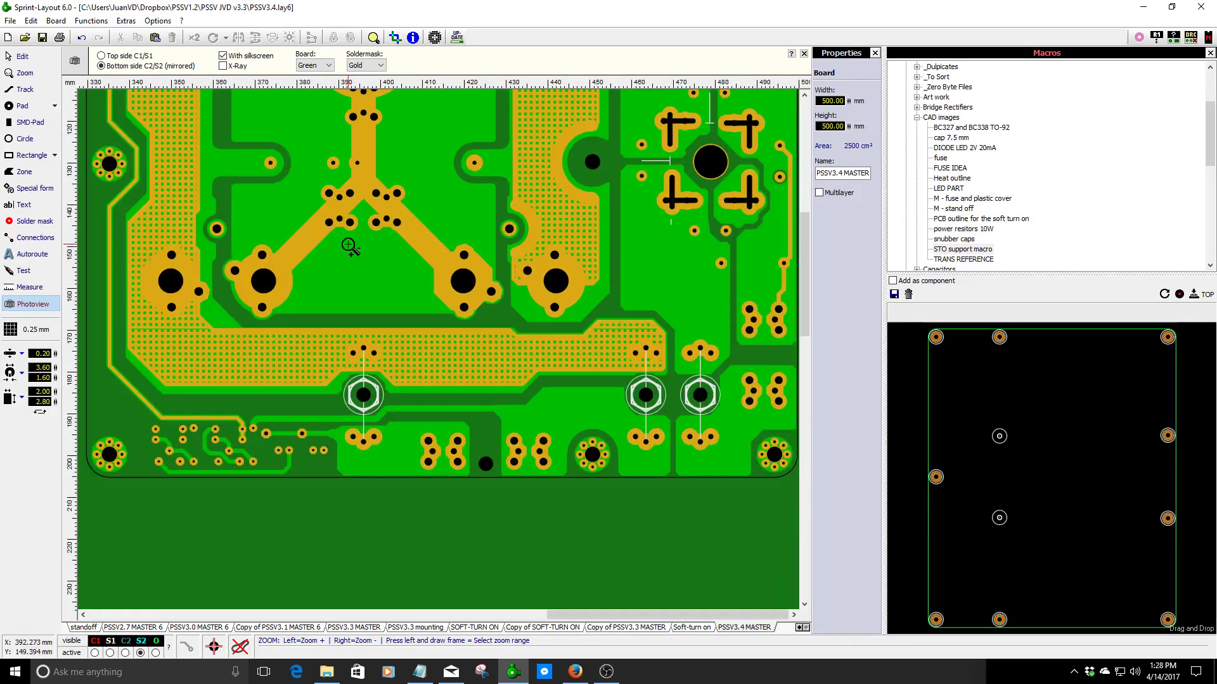
{"action": "key", "text": "Escape"}
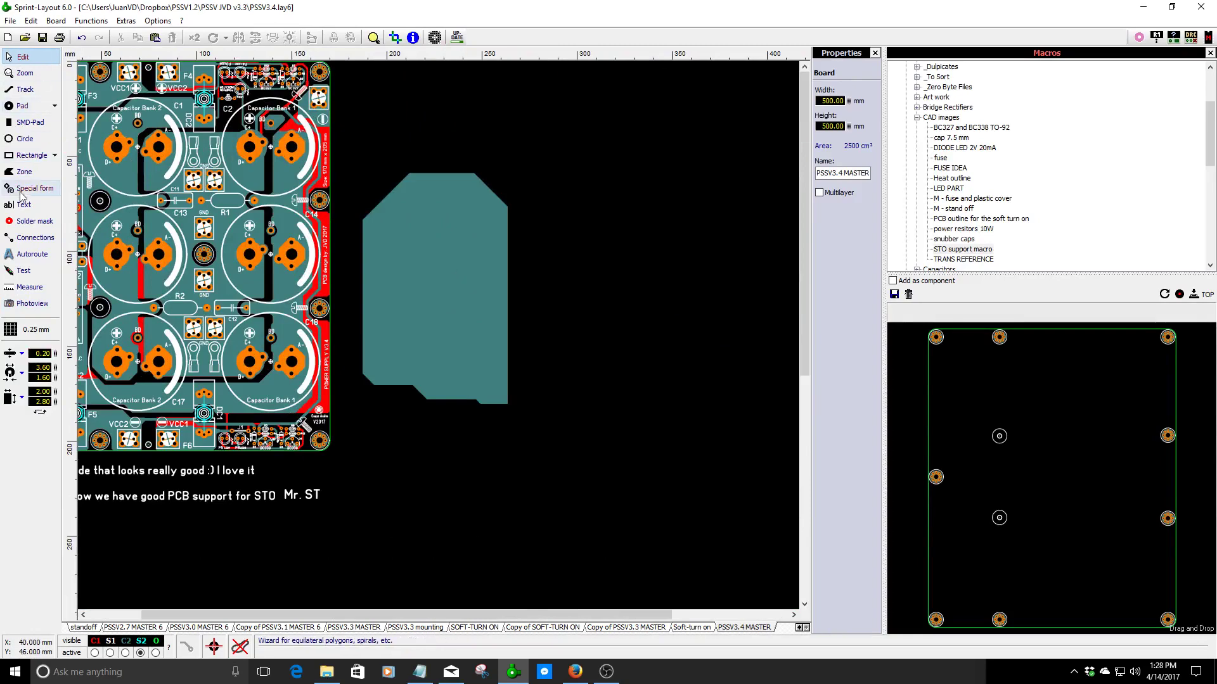
- Draw a ten-node zone about 65 mm wide and 106 mm high inside the solid test zone, following its shape with an inset
{"action": "left_click", "coordinate": [24, 172]}
{"action": "scroll", "coordinate": [438, 336], "scroll_direction": "up", "scroll_amount": 1}
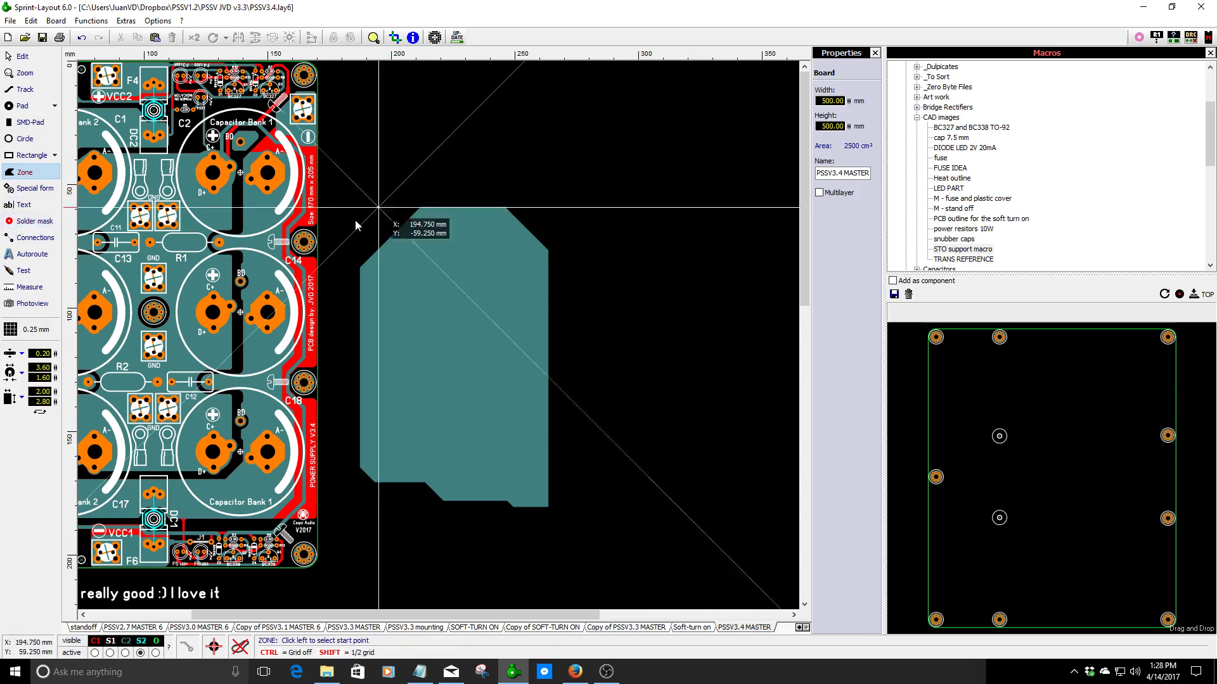
{"action": "scroll", "coordinate": [448, 426], "scroll_direction": "up", "scroll_amount": 2}
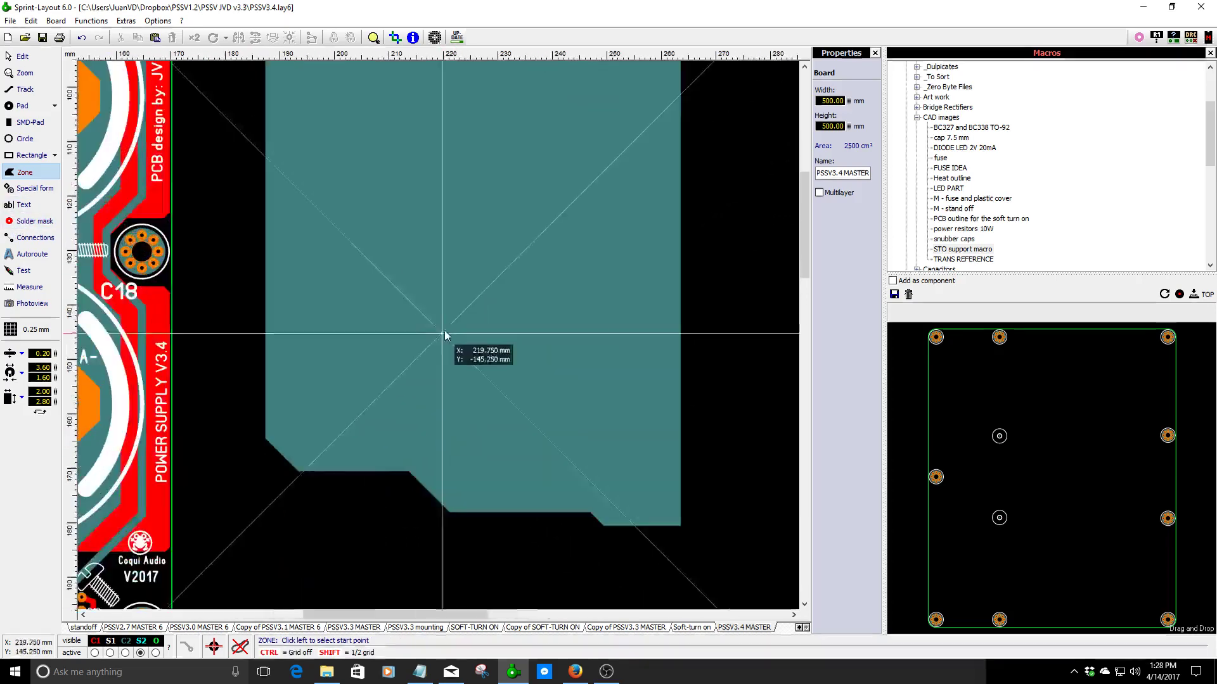
{"action": "left_click", "coordinate": [300, 419]}
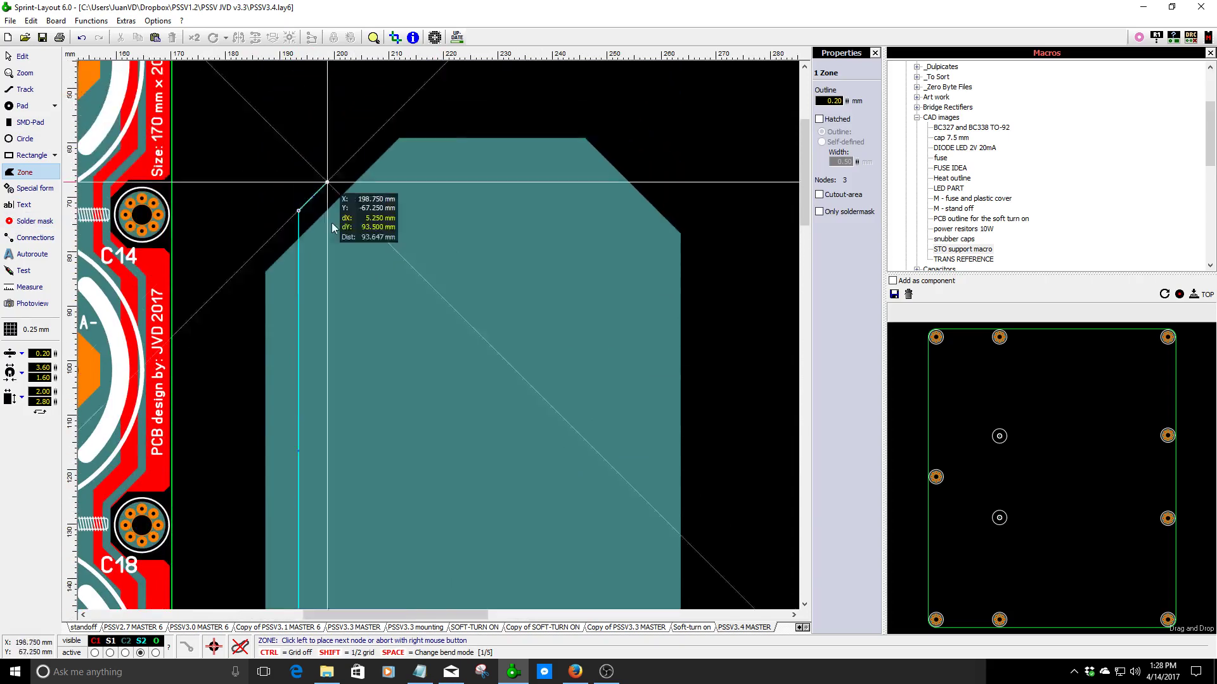
{"action": "scroll", "coordinate": [456, 317], "scroll_direction": "up", "scroll_amount": 2}
{"action": "left_click", "coordinate": [516, 181]}
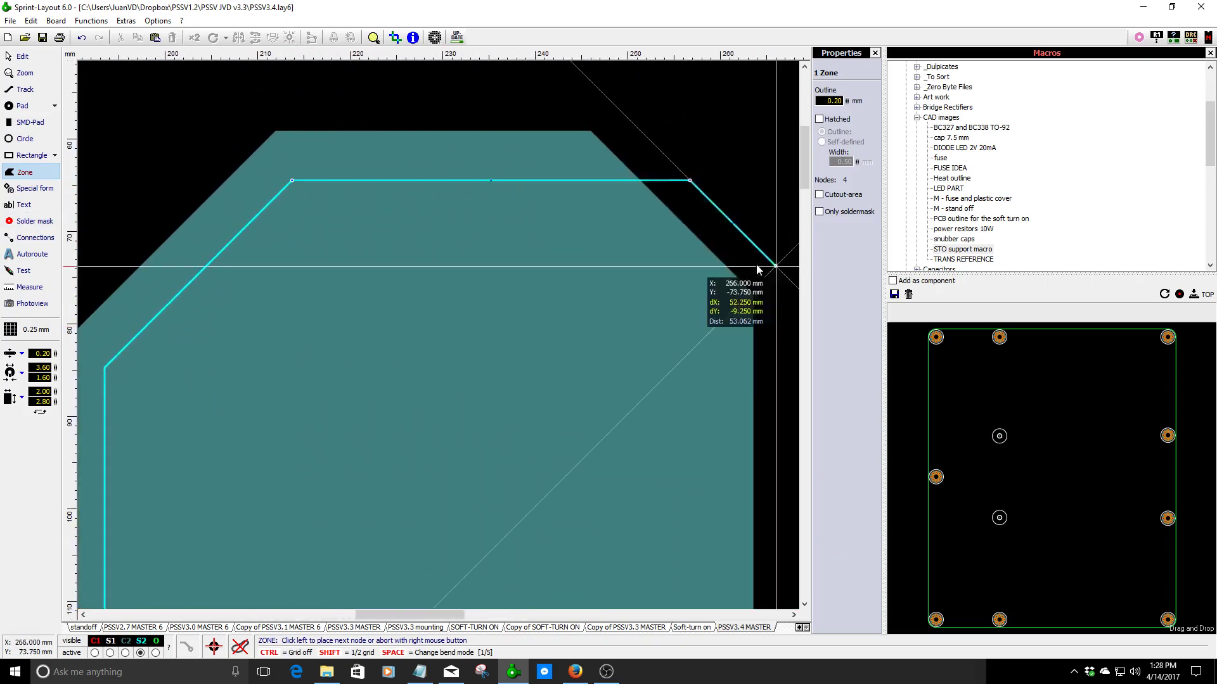
{"action": "left_click", "coordinate": [703, 324]}
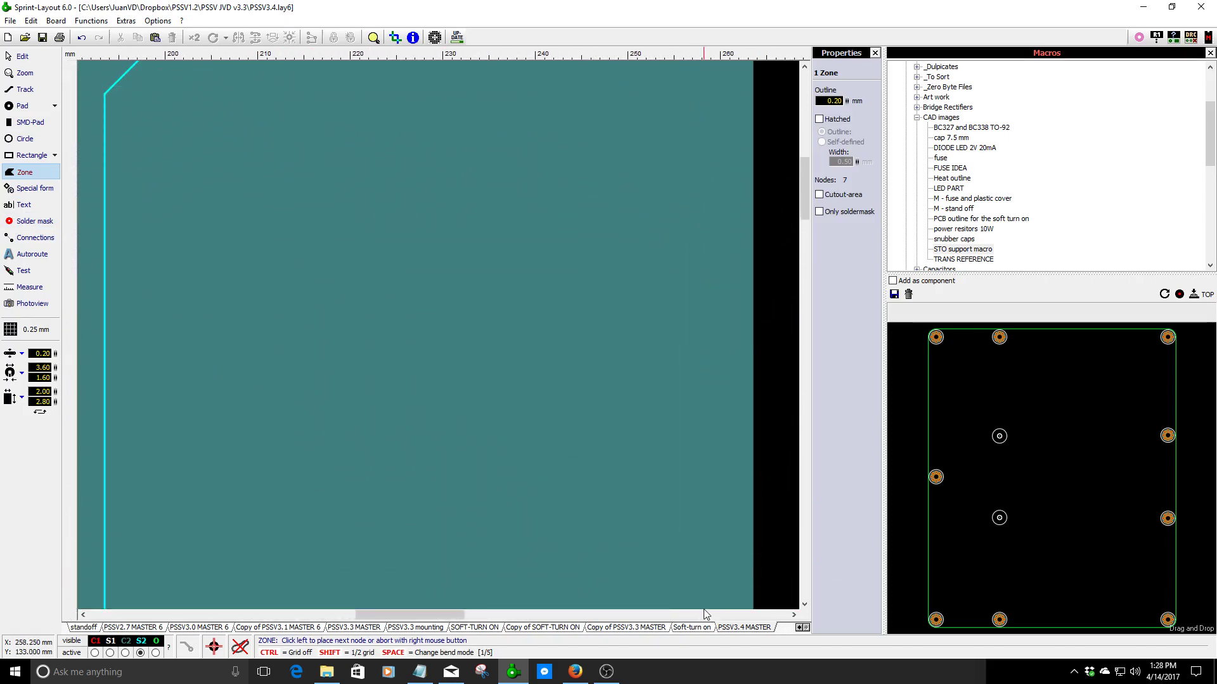
{"action": "left_click", "coordinate": [650, 374]}
{"action": "left_click", "coordinate": [331, 318]}
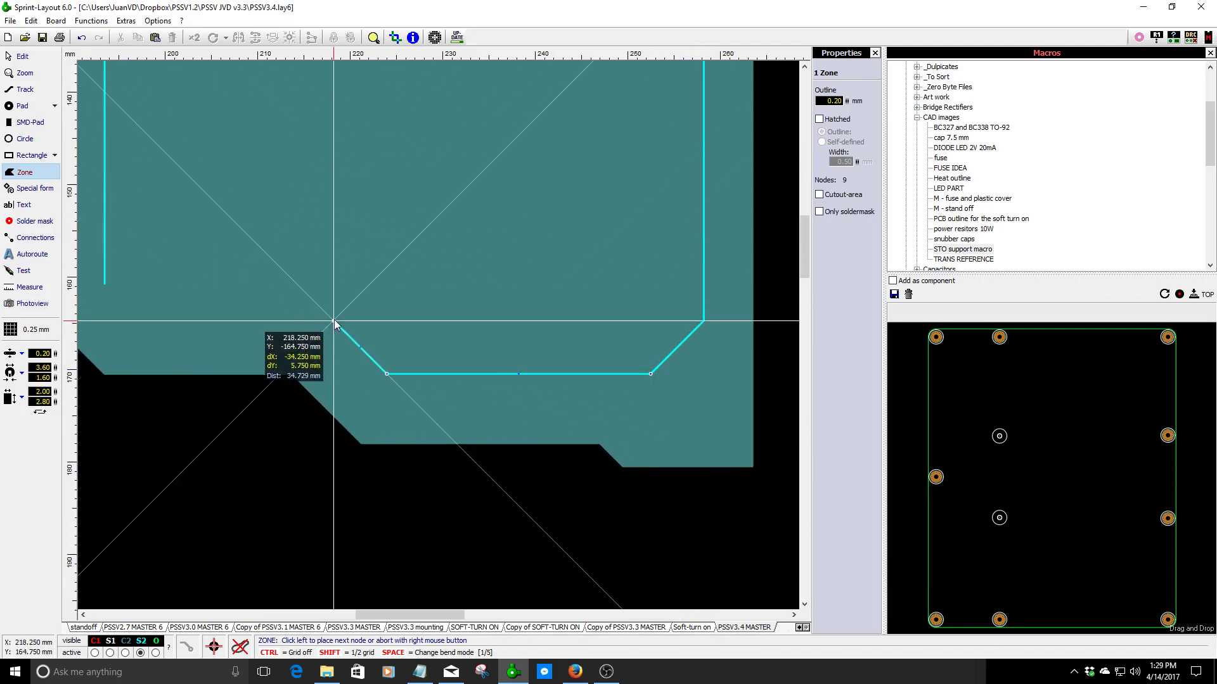
{"action": "right_click", "coordinate": [109, 288]}
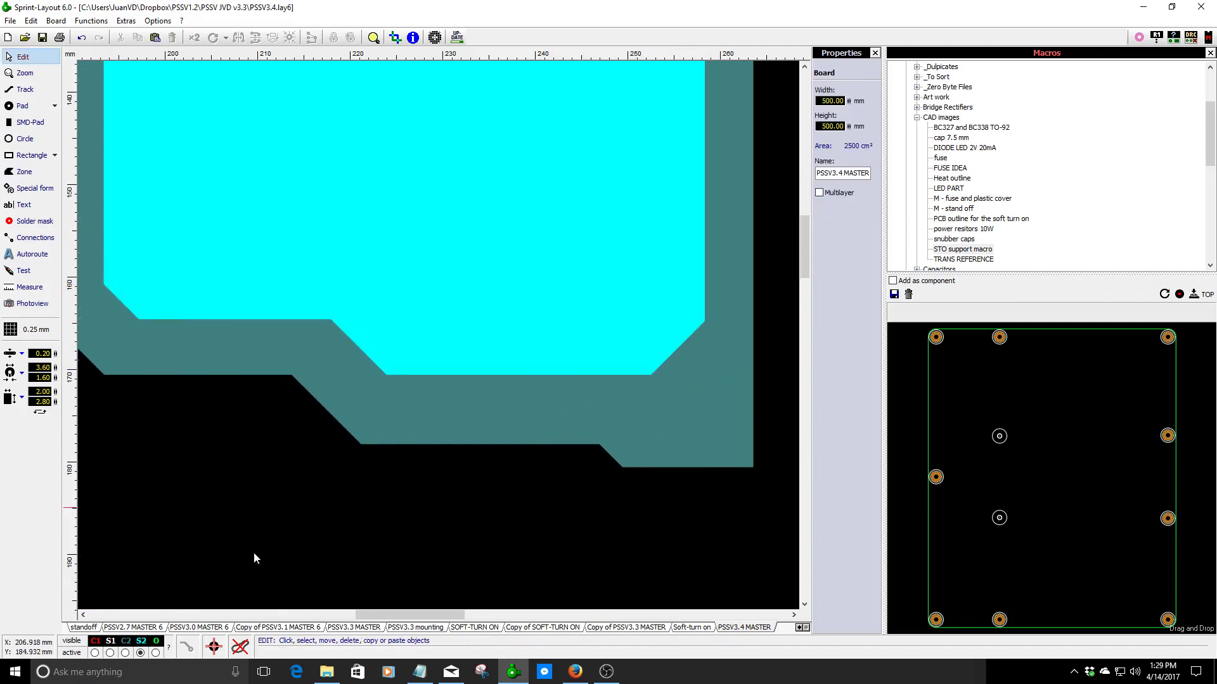
- Move the newly drawn inner zone to layer C2
{"action": "scroll", "coordinate": [407, 371], "scroll_direction": "down", "scroll_amount": 3}
{"action": "left_click", "coordinate": [439, 180]}
{"action": "left_click", "coordinate": [627, 199]}
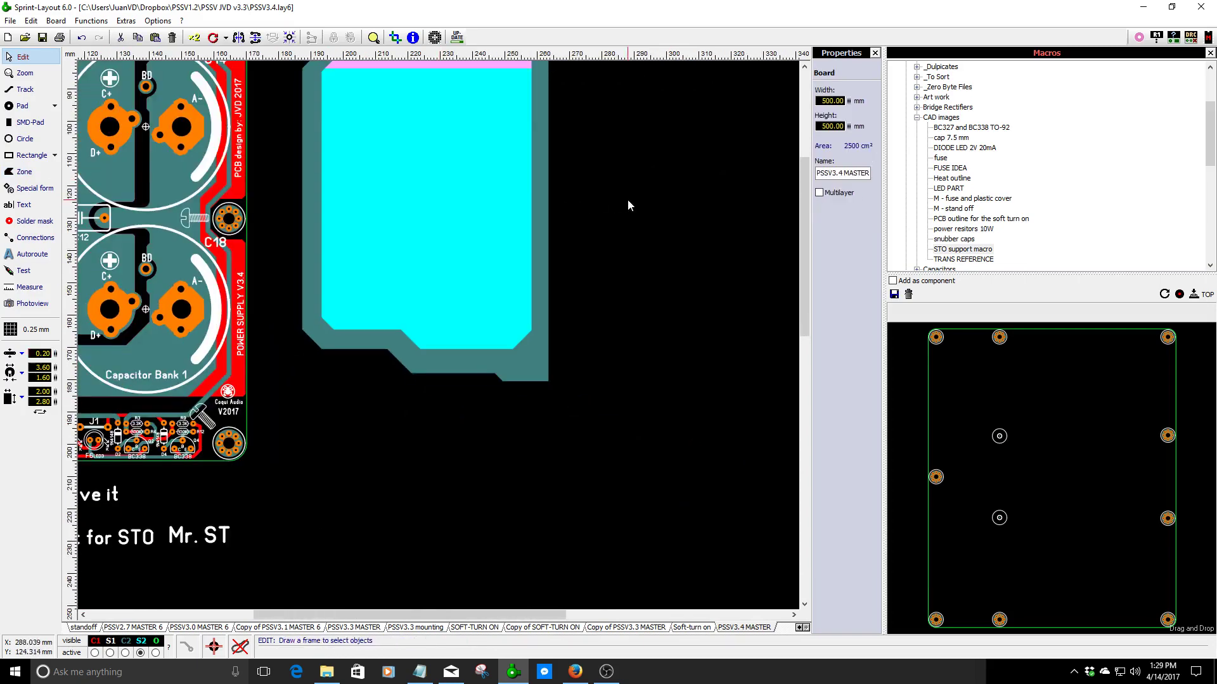
{"action": "right_click", "coordinate": [475, 163]}
{"action": "mouse_move", "coordinate": [568, 400]}
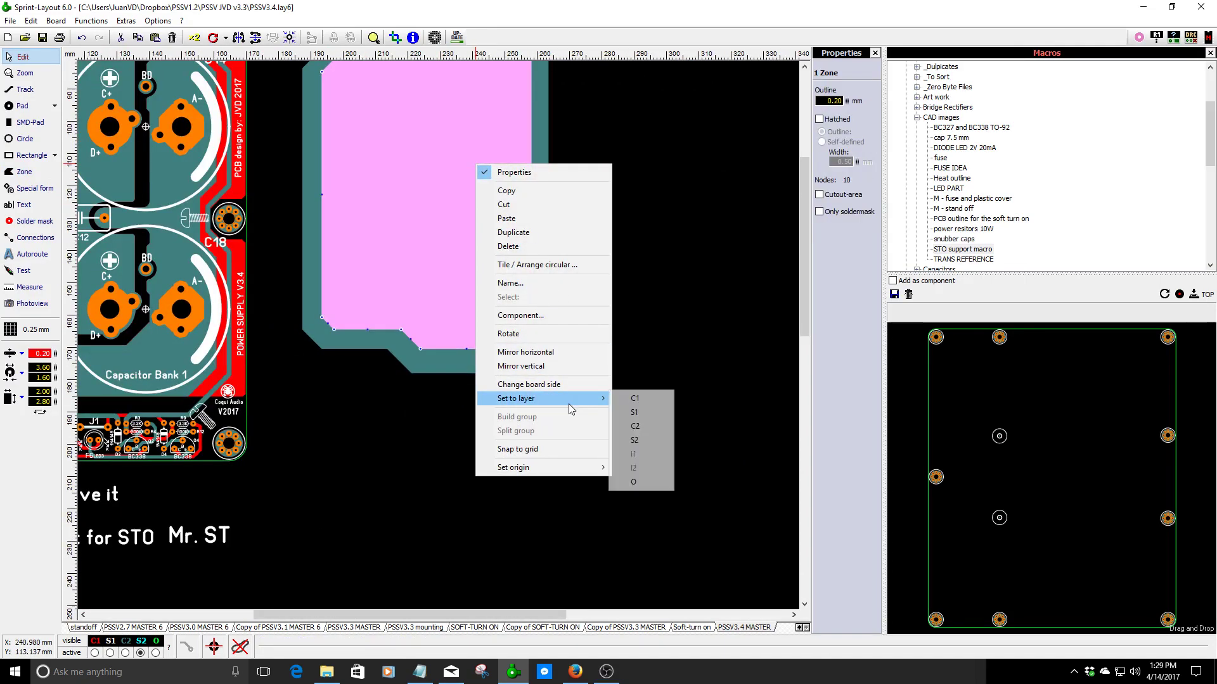
{"action": "left_click", "coordinate": [634, 426]}
{"action": "left_click", "coordinate": [443, 193]}
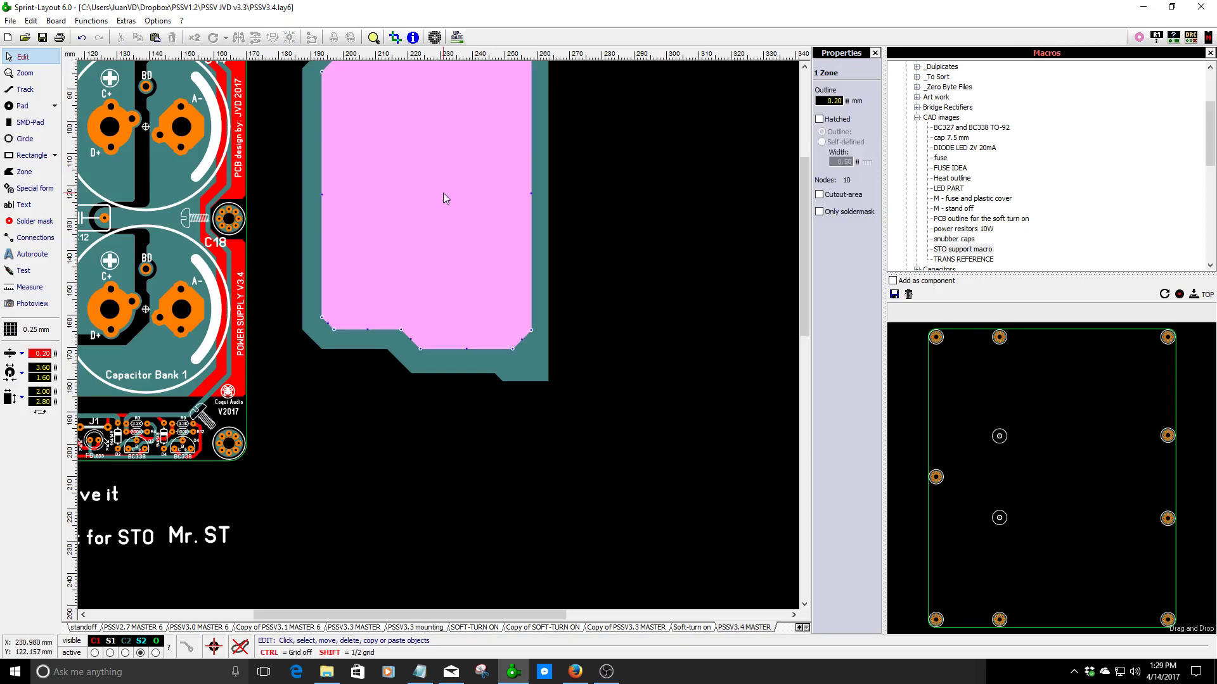
{"action": "left_click", "coordinate": [383, 486]}
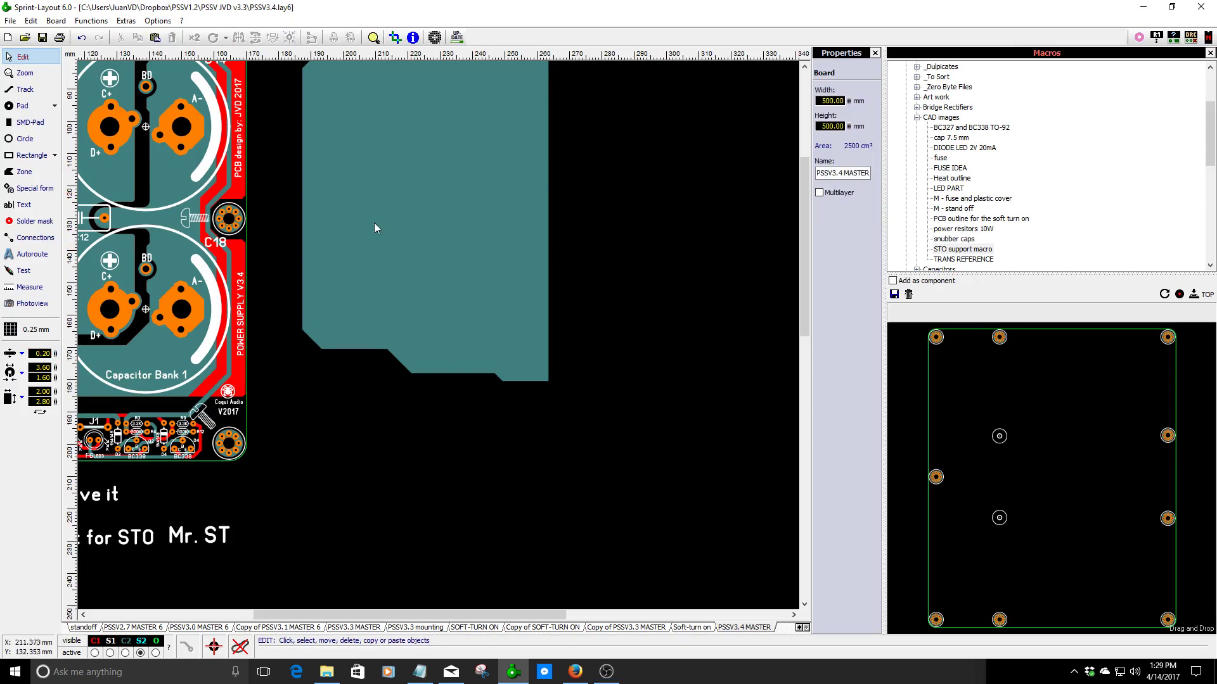
- Exempt the inner C2 zone from the solder mask so its copper is exposed
{"action": "left_click", "coordinate": [35, 222]}
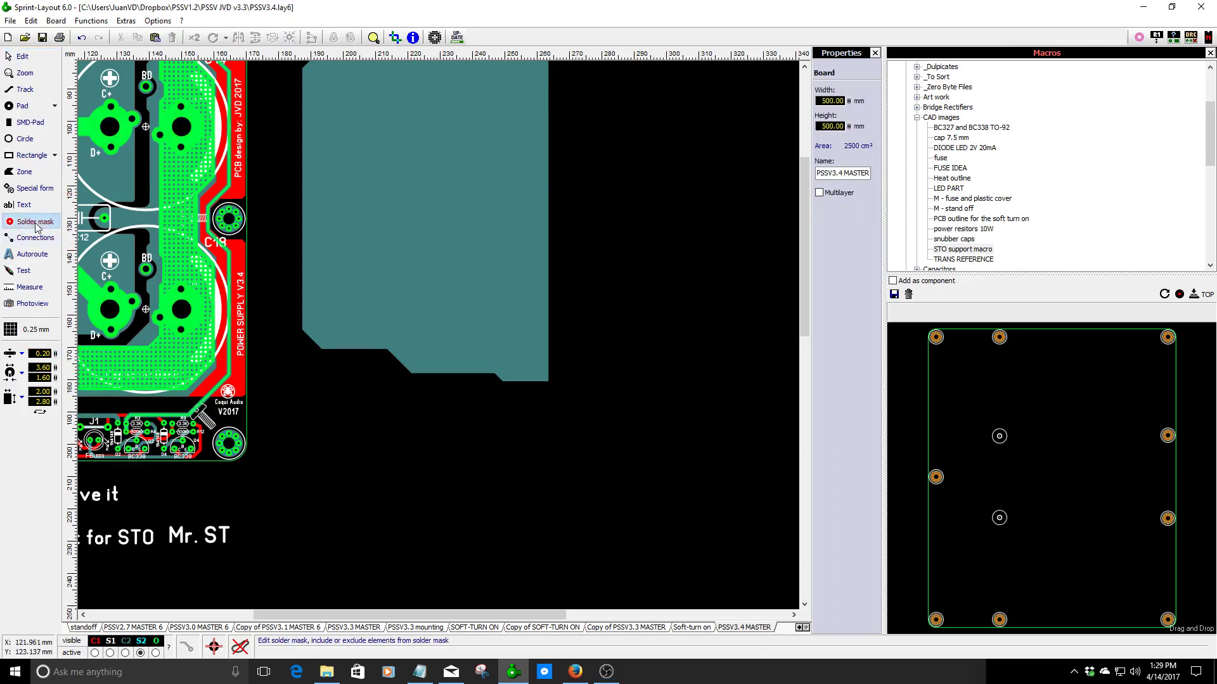
{"action": "left_click", "coordinate": [419, 189]}
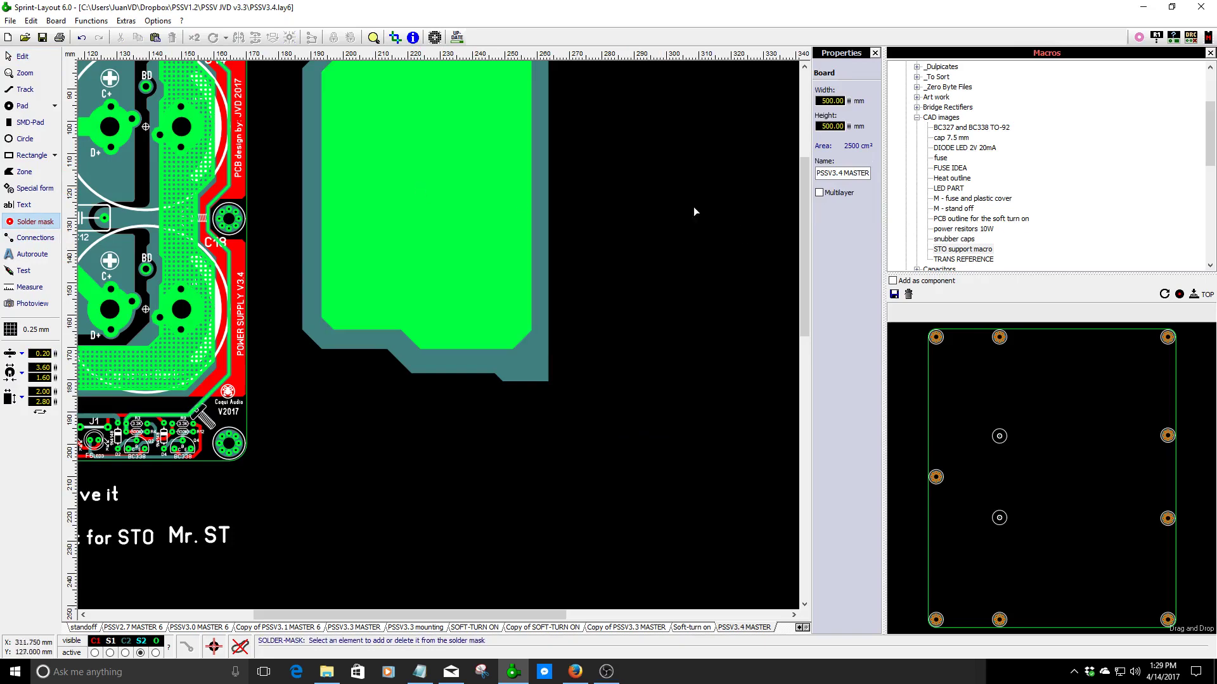
{"action": "right_click_drag", "start_coordinate": [604, 176], "coordinate": [439, 337]}
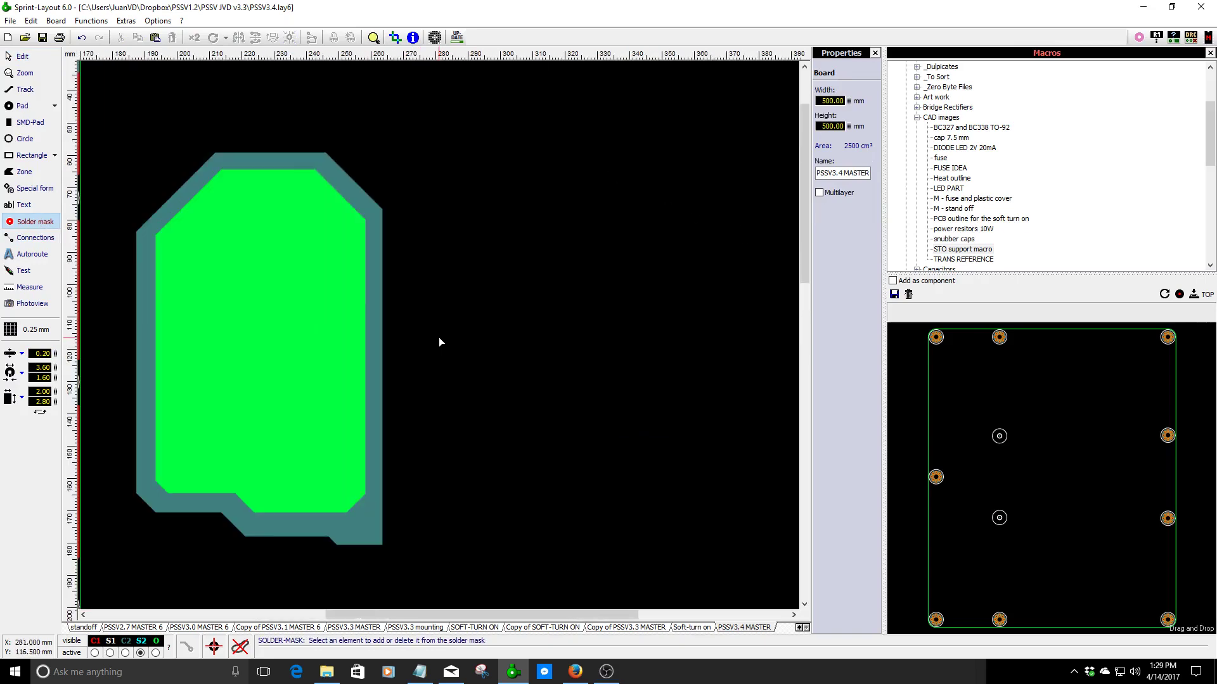
- Check the inner zone's exposed copper in the bottom-side photoview, and return to editing
{"action": "left_click", "coordinate": [19, 57]}
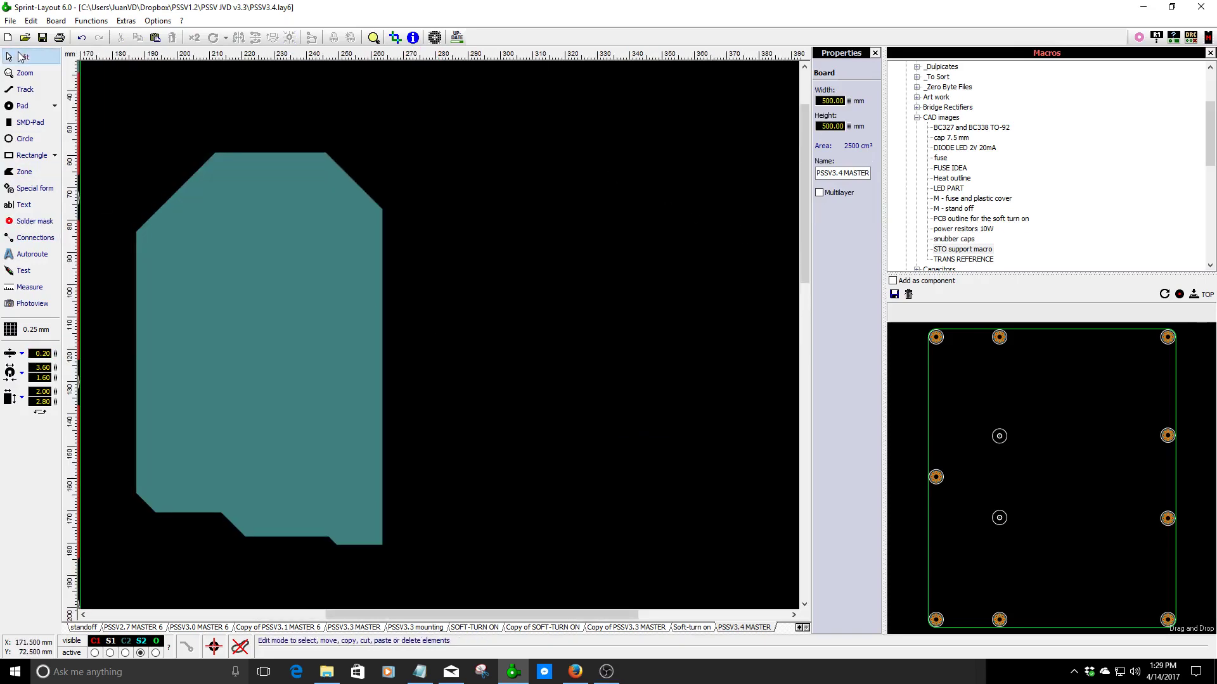
{"action": "left_click", "coordinate": [33, 304]}
{"action": "left_click", "coordinate": [624, 341]}
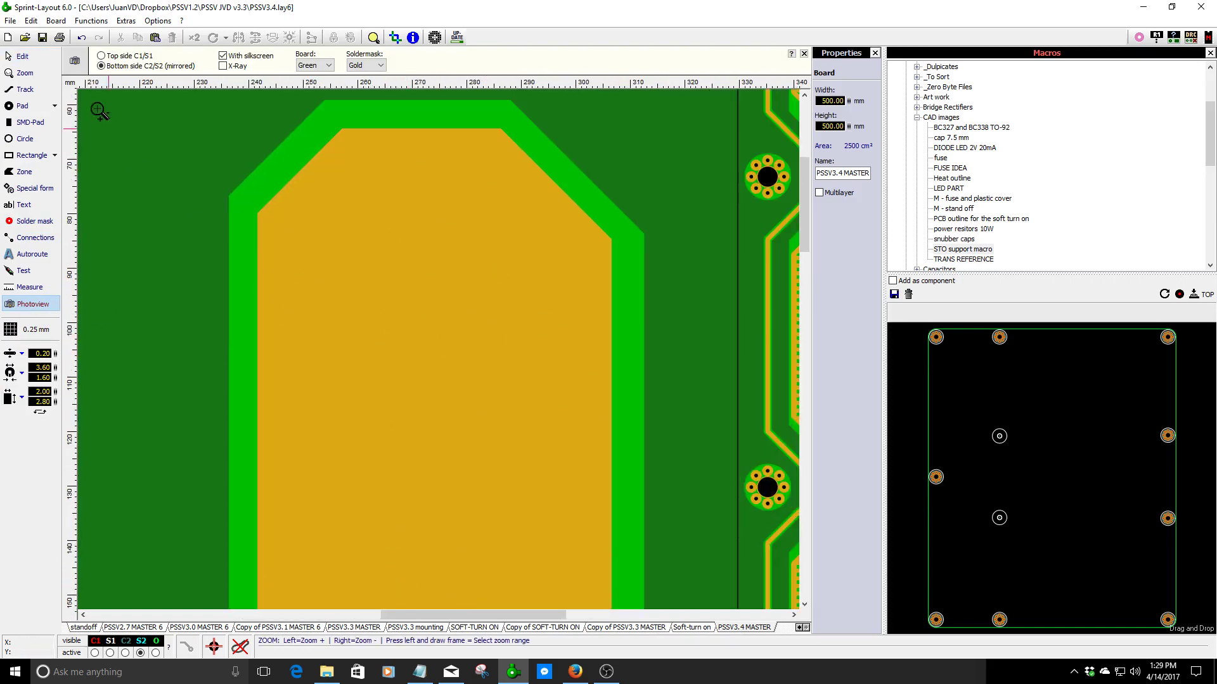
{"action": "left_click", "coordinate": [22, 57]}
- Make the inner zone hatched with a self-defined hatch width
{"action": "left_click", "coordinate": [416, 343]}
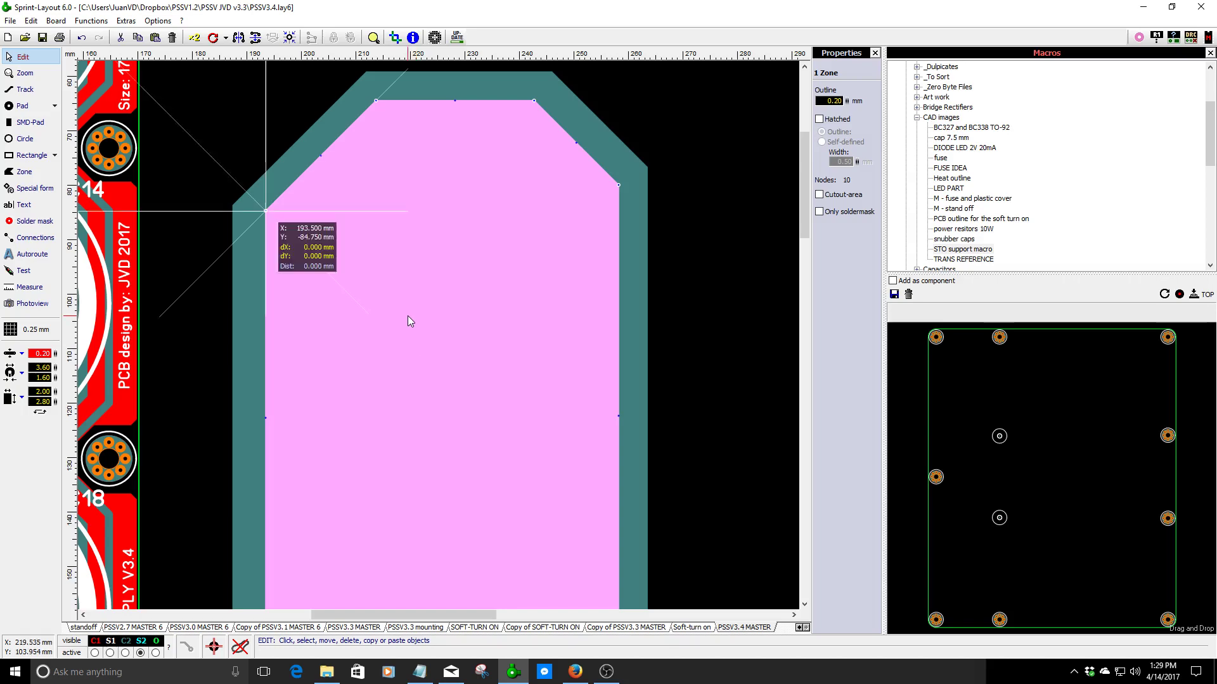
{"action": "left_click", "coordinate": [819, 119]}
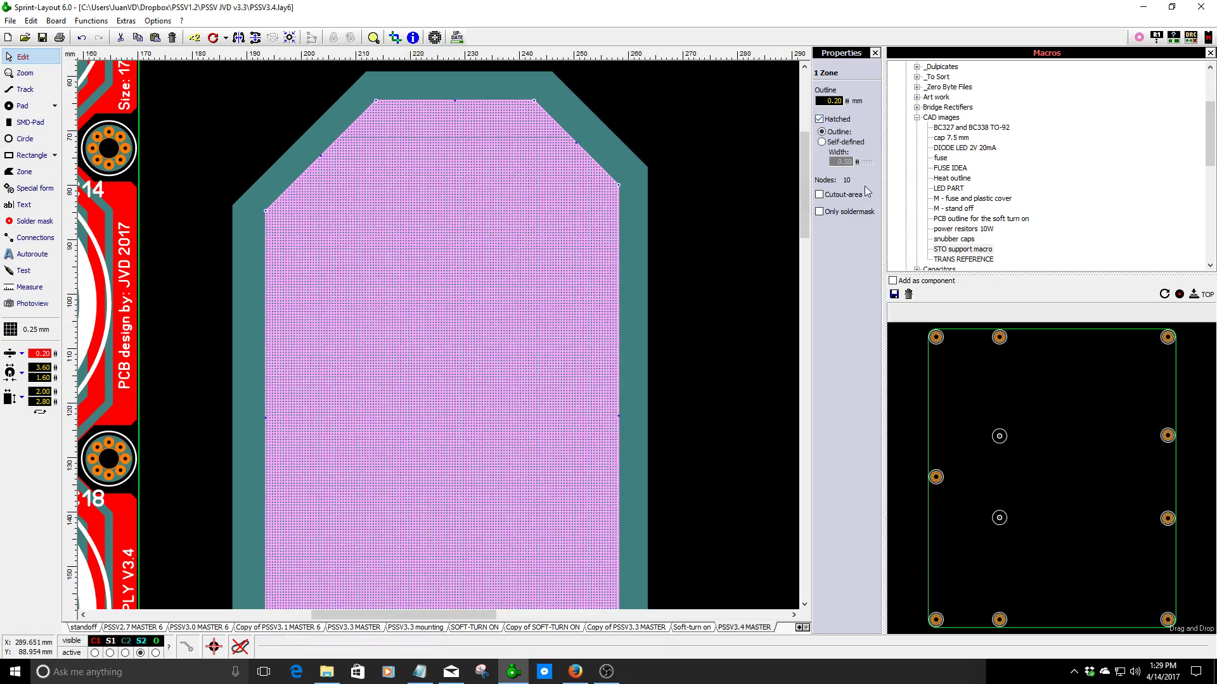
{"action": "left_click", "coordinate": [824, 145]}
{"action": "key", "text": "ctrl+z"}
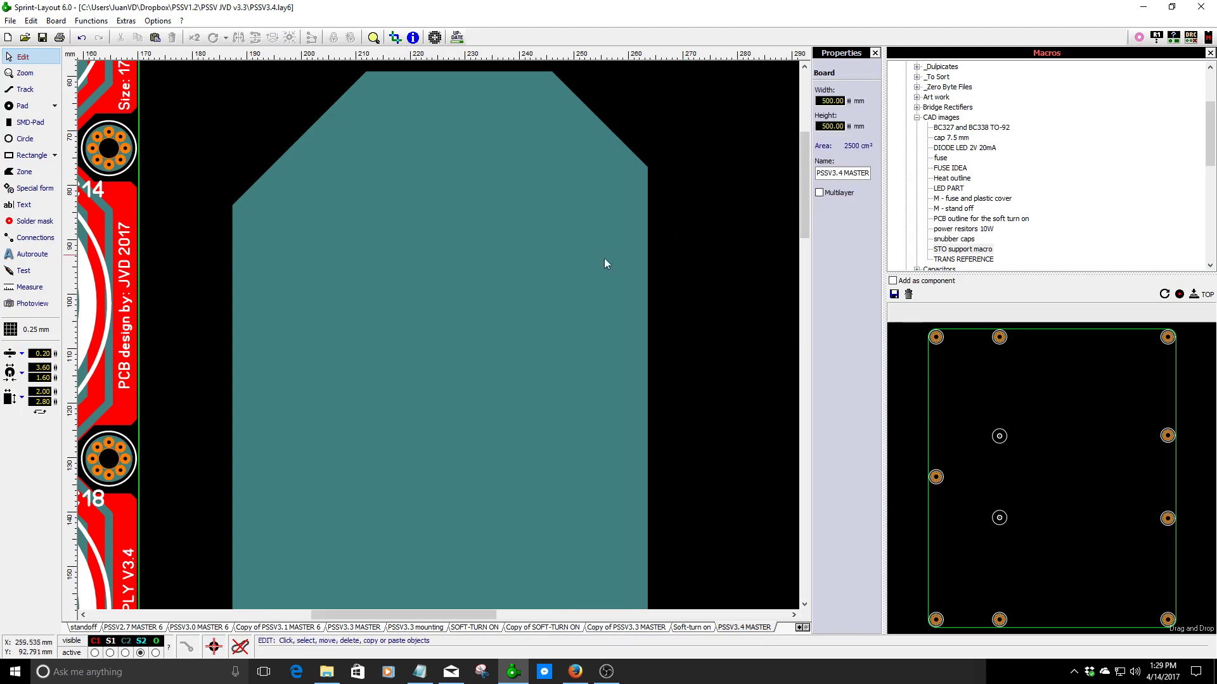
{"action": "key", "text": "ctrl+y"}
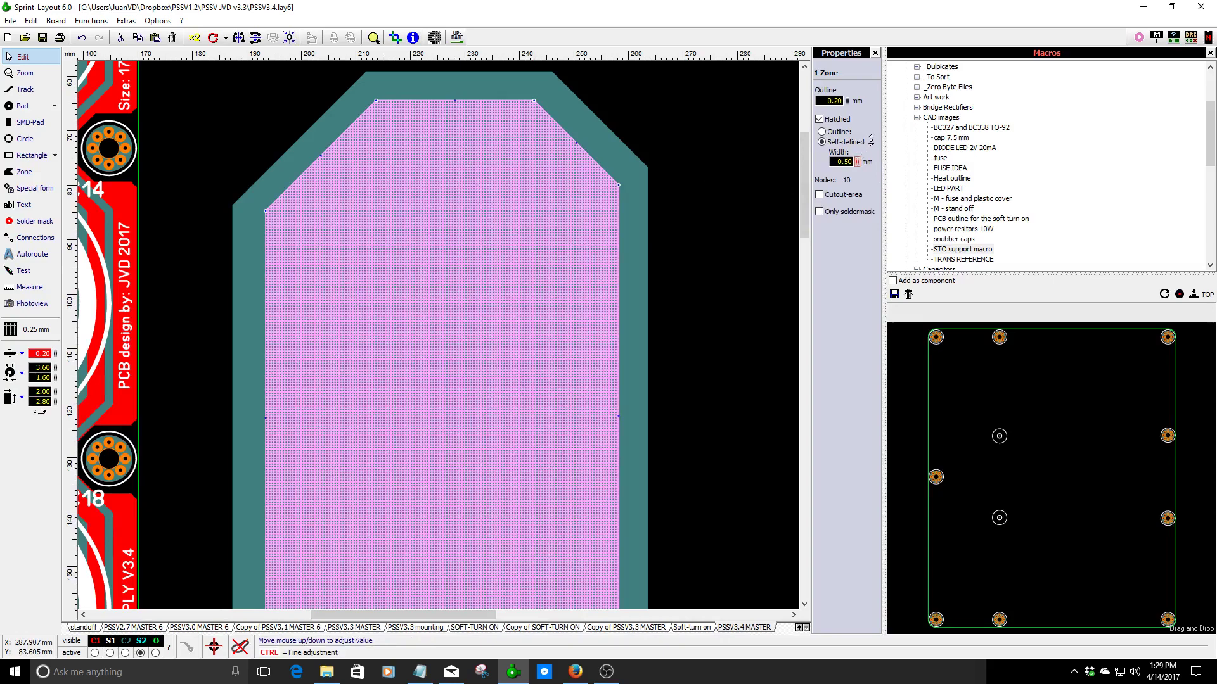
- Set the hatched zone's outline to 1.00 mm and its self-defined hatch width to 1.70 mm
{"action": "left_click_drag", "start_coordinate": [847, 101], "coordinate": [864, 57]}
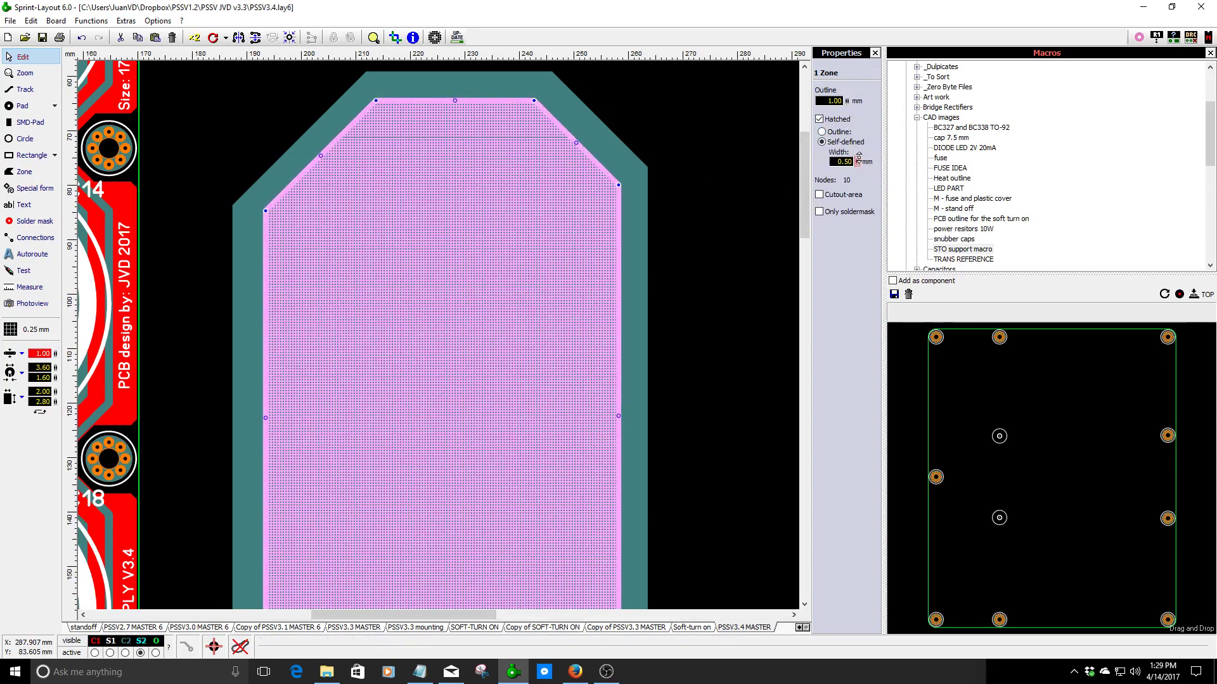
{"action": "left_click_drag", "start_coordinate": [858, 158], "coordinate": [869, 121]}
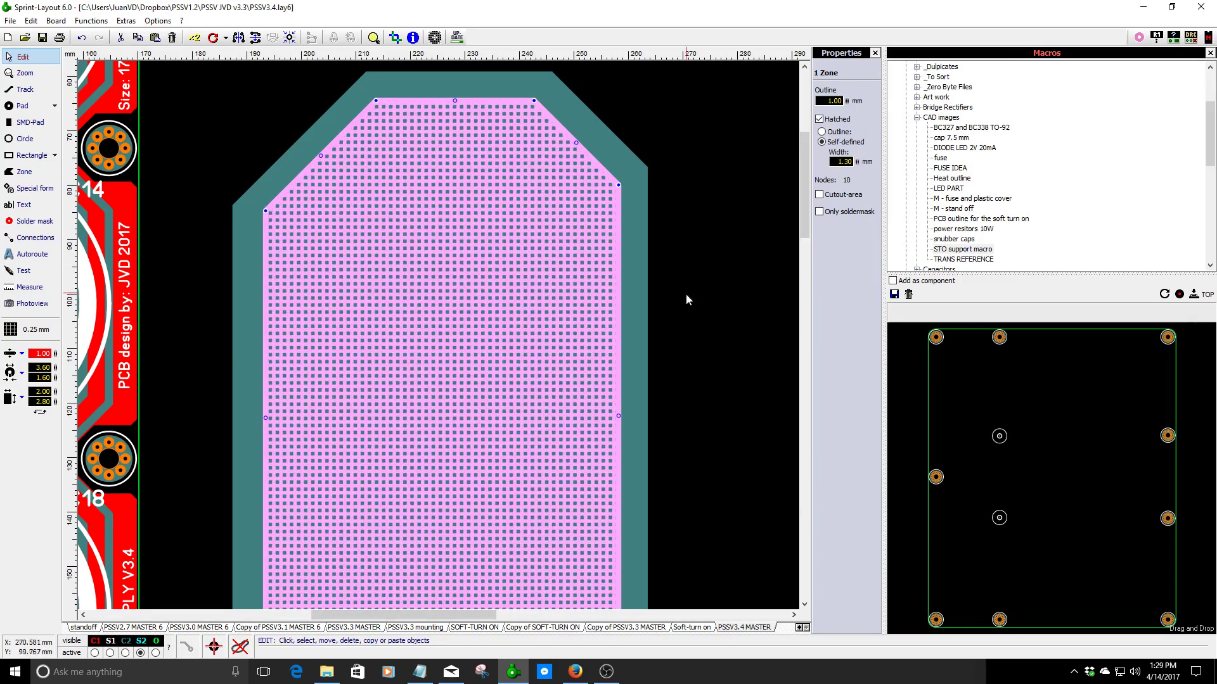
{"action": "left_click_drag", "start_coordinate": [857, 163], "coordinate": [870, 109]}
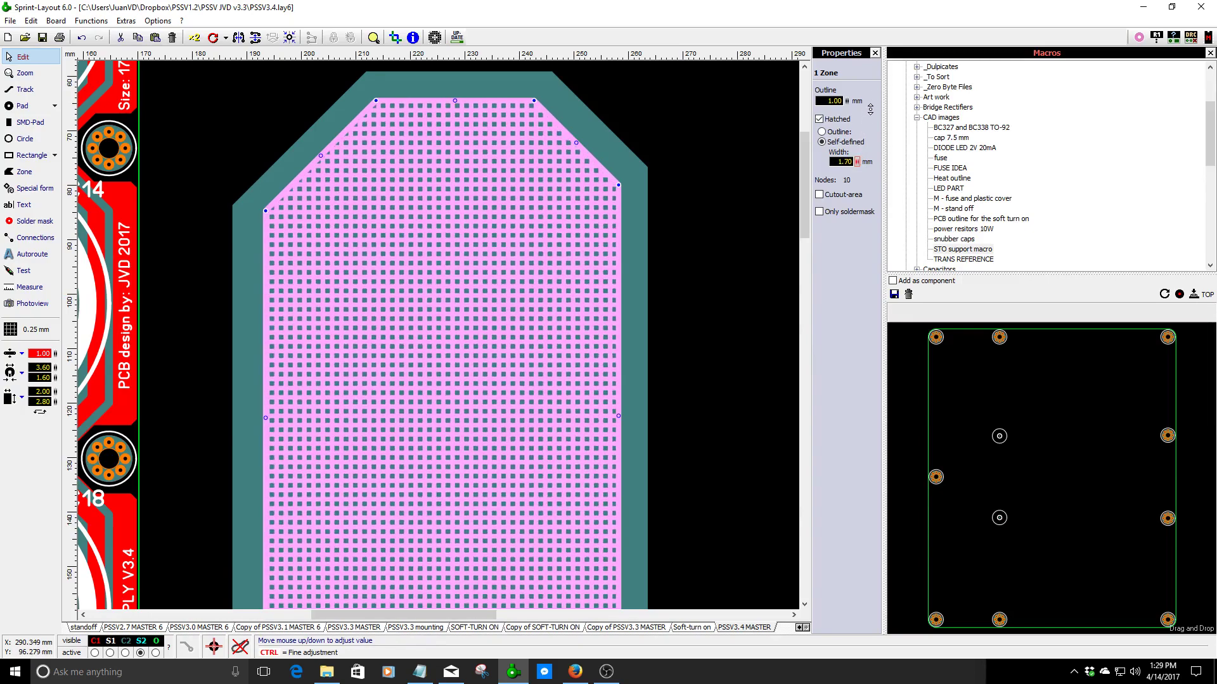
{"action": "left_click", "coordinate": [733, 297]}
- Examine the test zone's hatch pattern up close in the bottom-side photoview, and return to editing
{"action": "scroll", "coordinate": [437, 317], "scroll_direction": "down", "scroll_amount": 3}
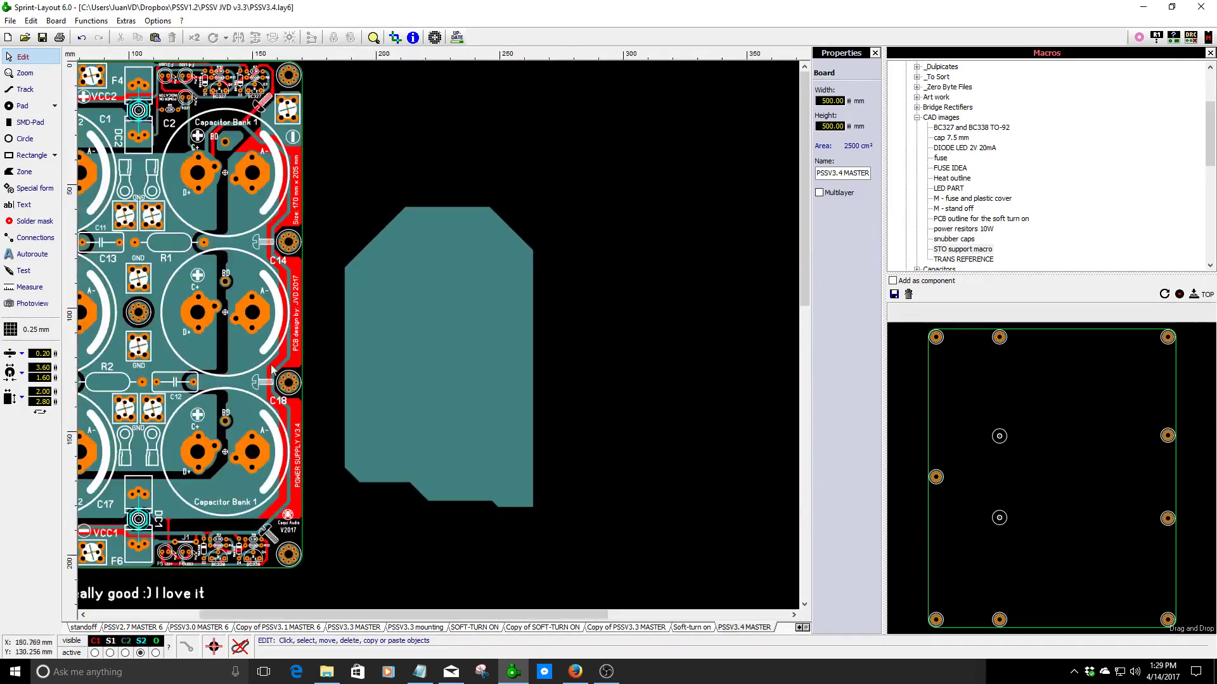
{"action": "right_click", "coordinate": [19, 307]}
{"action": "left_click", "coordinate": [23, 332]}
{"action": "left_click", "coordinate": [21, 307]}
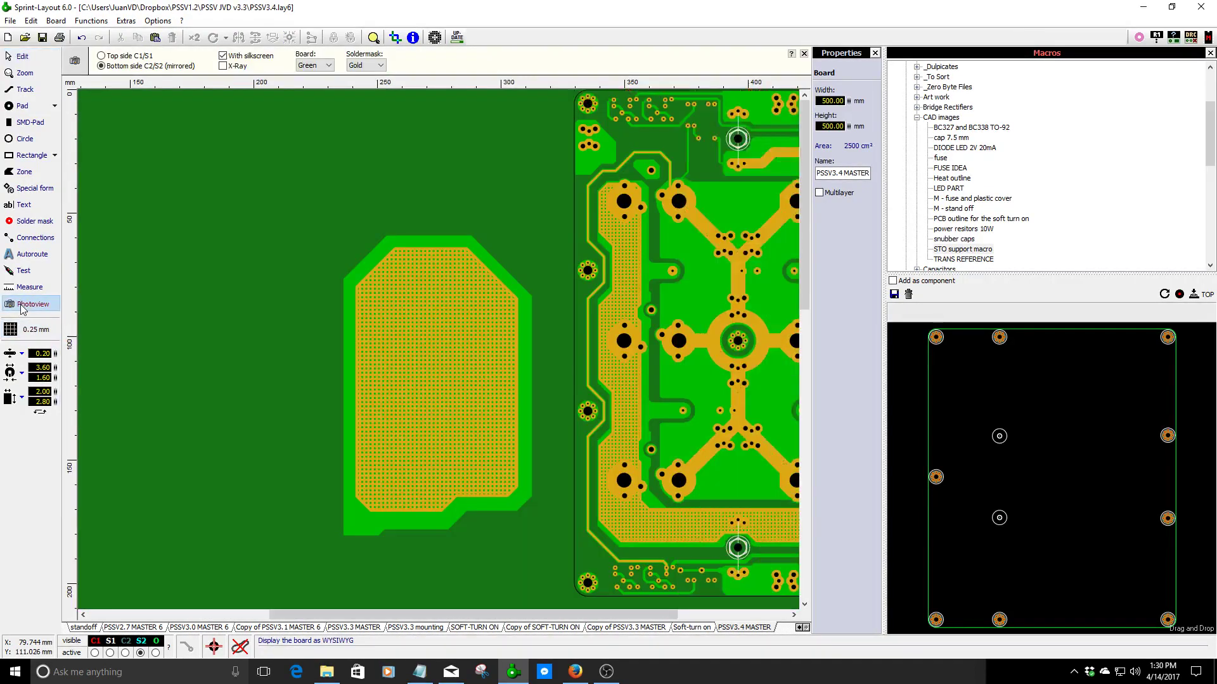
{"action": "scroll", "coordinate": [439, 351], "scroll_direction": "up", "scroll_amount": 4}
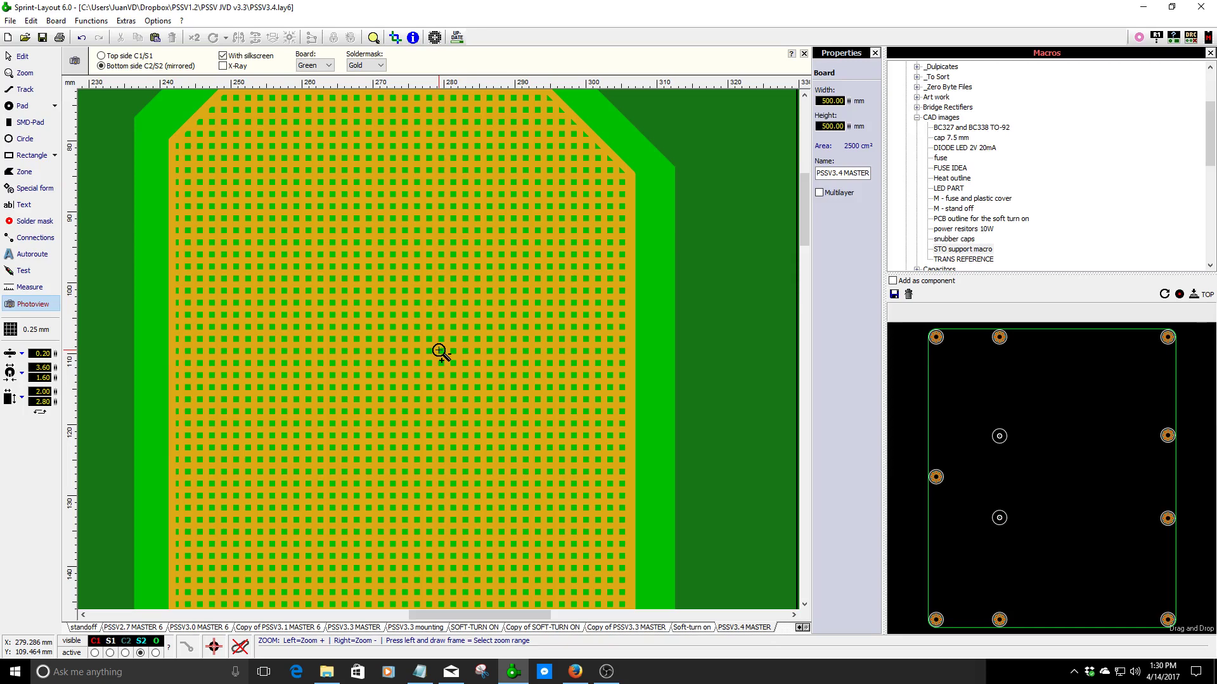
{"action": "left_click", "coordinate": [439, 352]}
{"action": "right_click", "coordinate": [440, 352]}
{"action": "right_click", "coordinate": [440, 350]}
{"action": "right_click", "coordinate": [444, 349]}
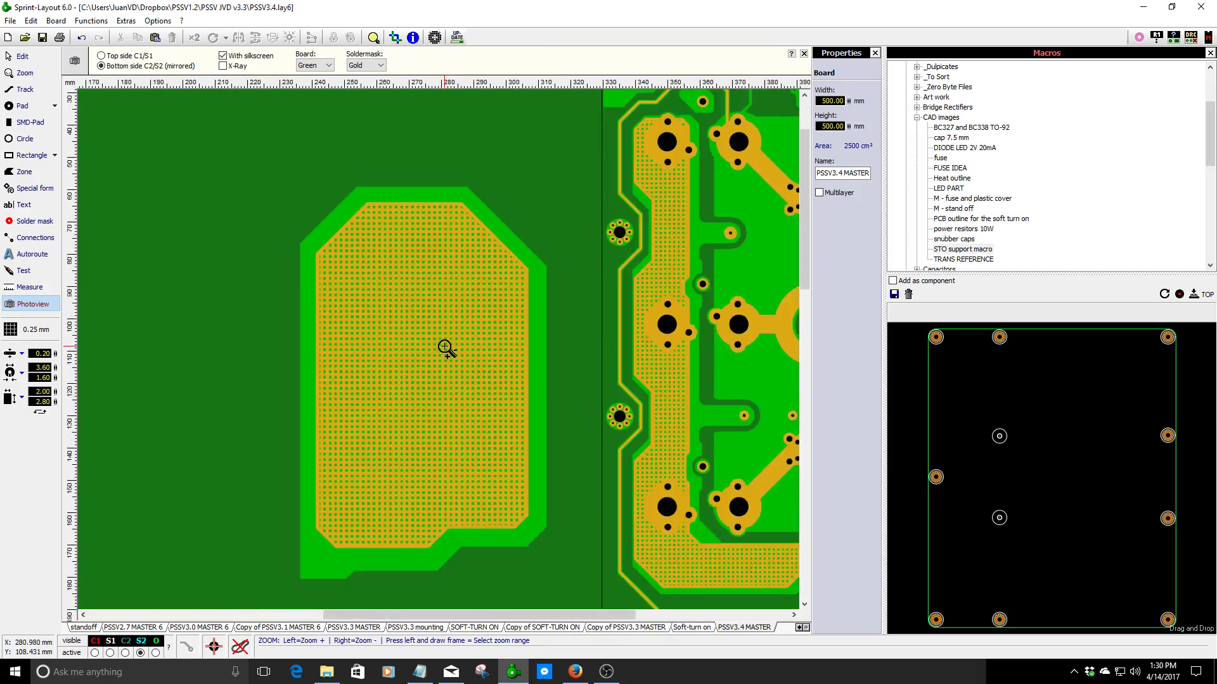
{"action": "left_click", "coordinate": [22, 58]}
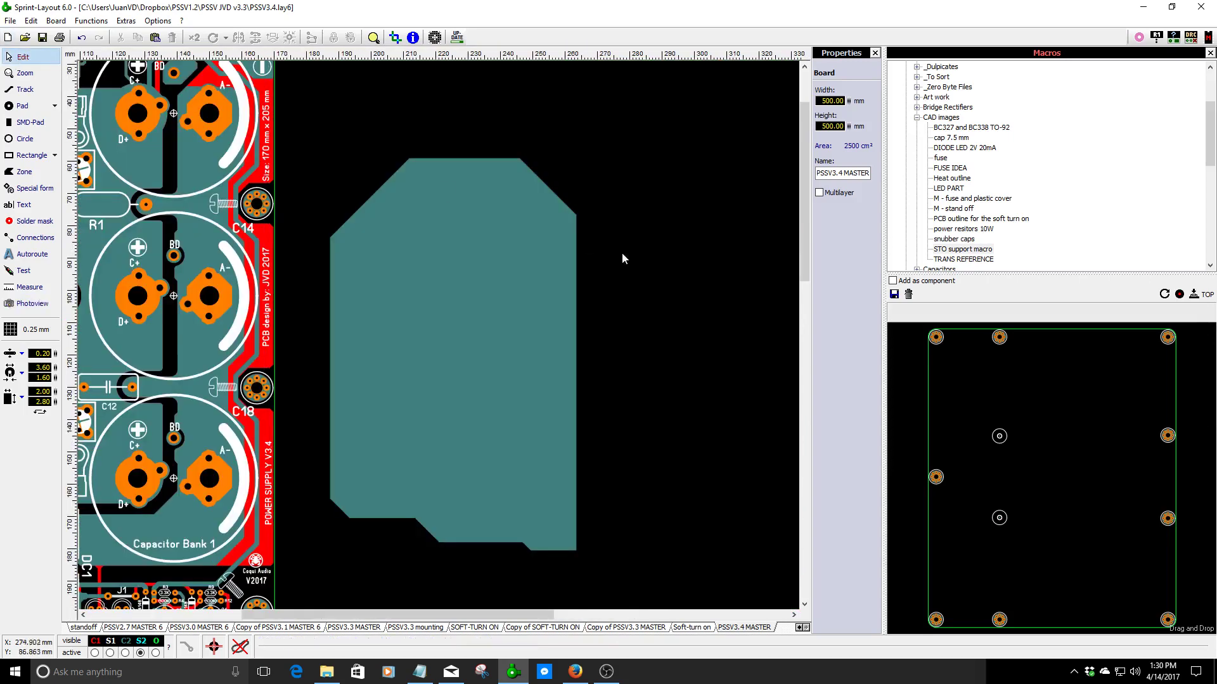
- Coarsen the inner zone's hatch with a 2.00 mm outline and a 3.70 mm self-defined width
{"action": "left_click", "coordinate": [545, 272]}
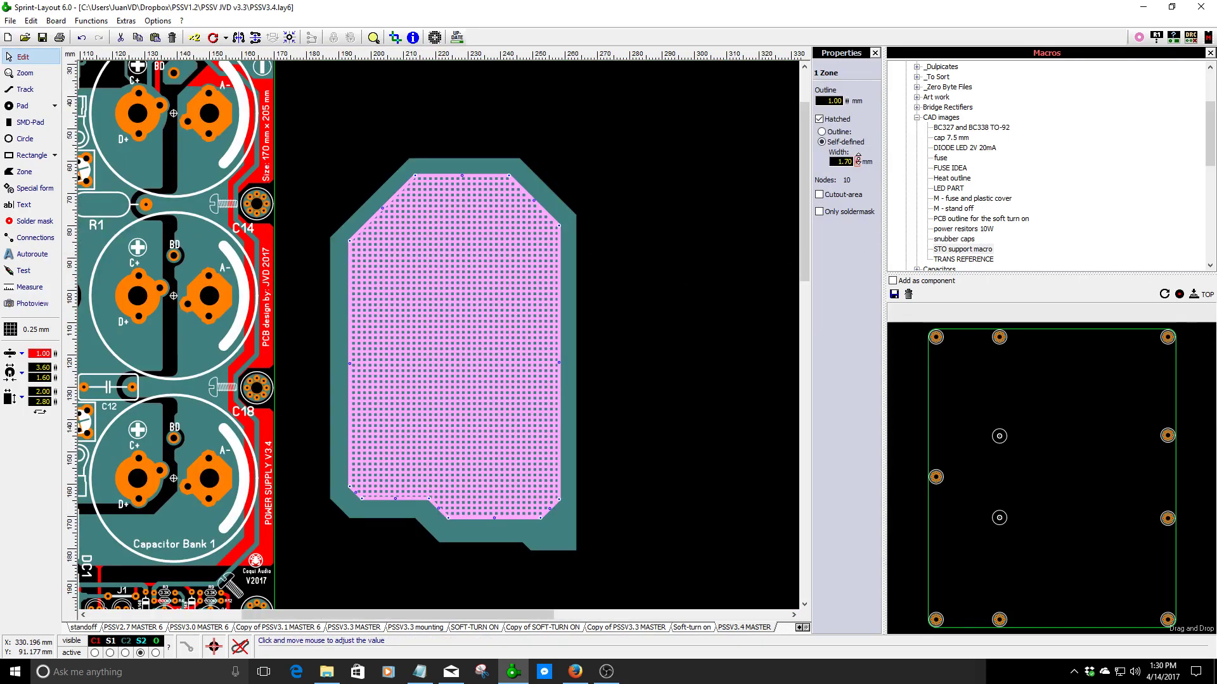
{"action": "left_click_drag", "start_coordinate": [858, 160], "coordinate": [865, 134]}
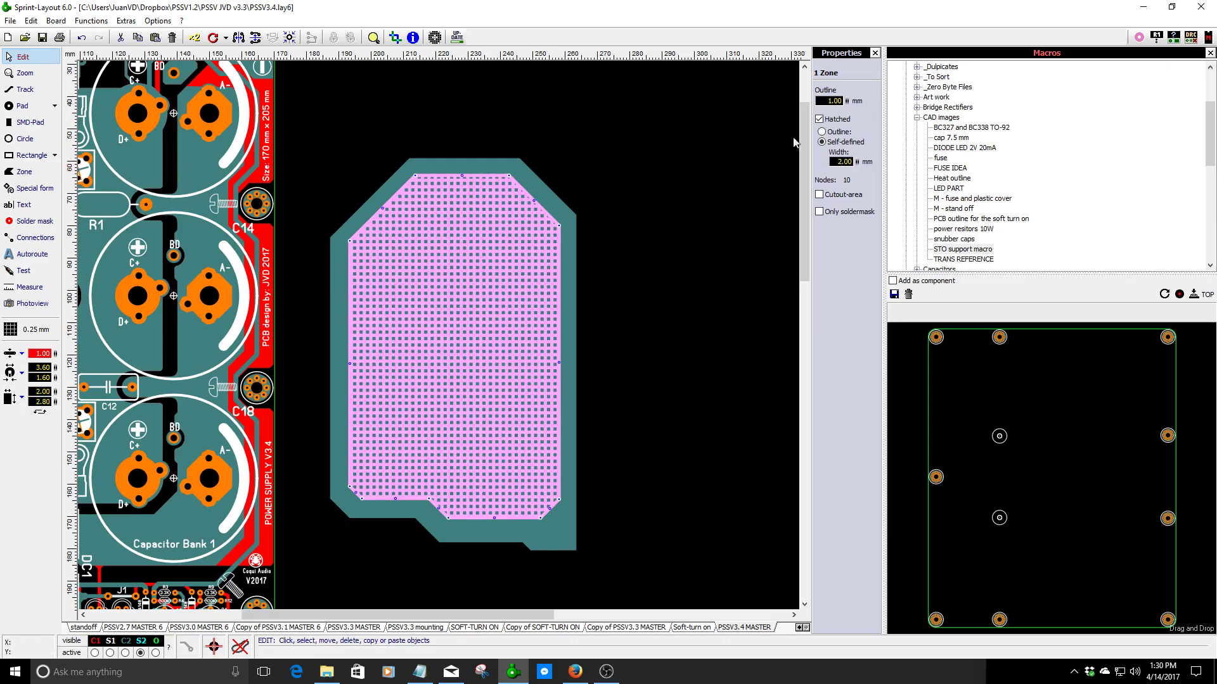
{"action": "left_click_drag", "start_coordinate": [845, 97], "coordinate": [867, 83]}
{"action": "left_click_drag", "start_coordinate": [857, 161], "coordinate": [882, 64]}
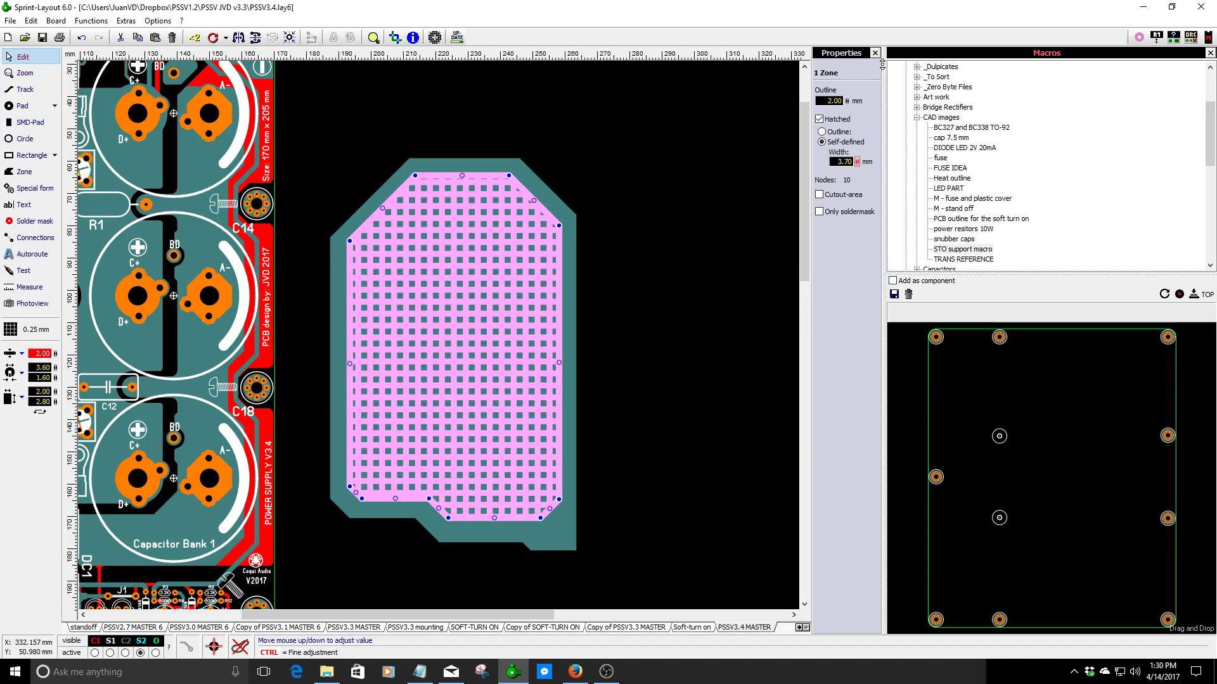
{"action": "left_click", "coordinate": [717, 176]}
{"action": "left_click", "coordinate": [542, 294]}
{"action": "key", "text": "Escape"}
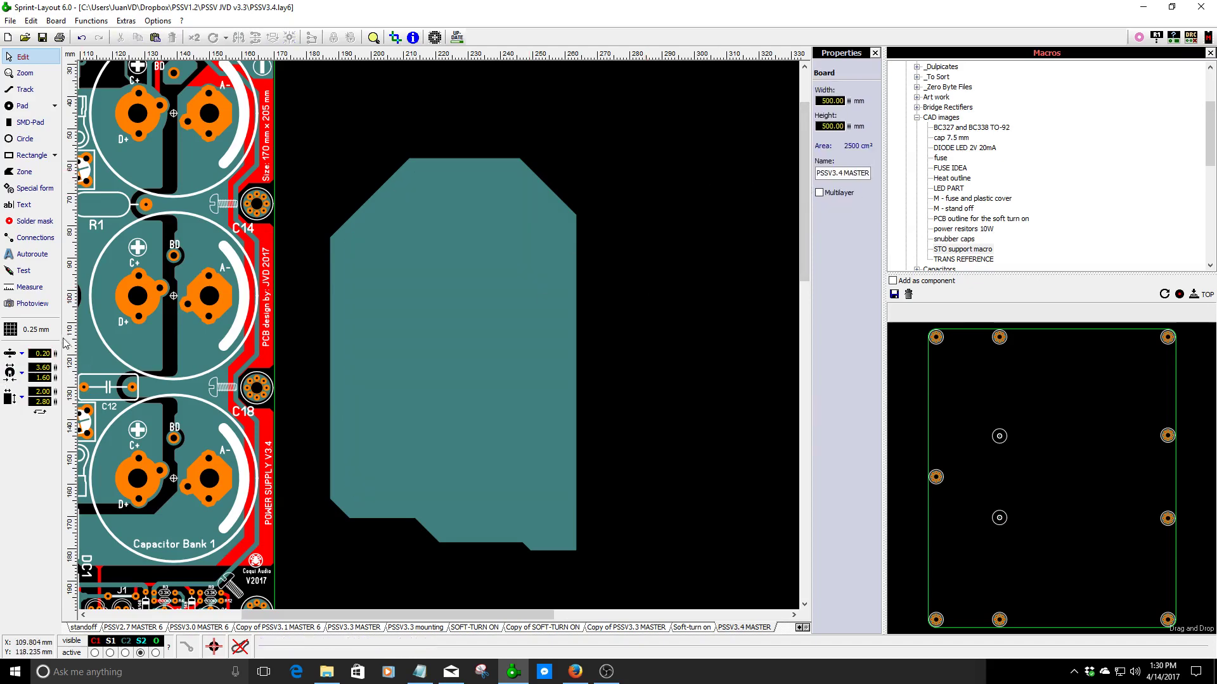
- View the test zone's coarser hatch in the bottom-side photoview
{"action": "left_click", "coordinate": [38, 330]}
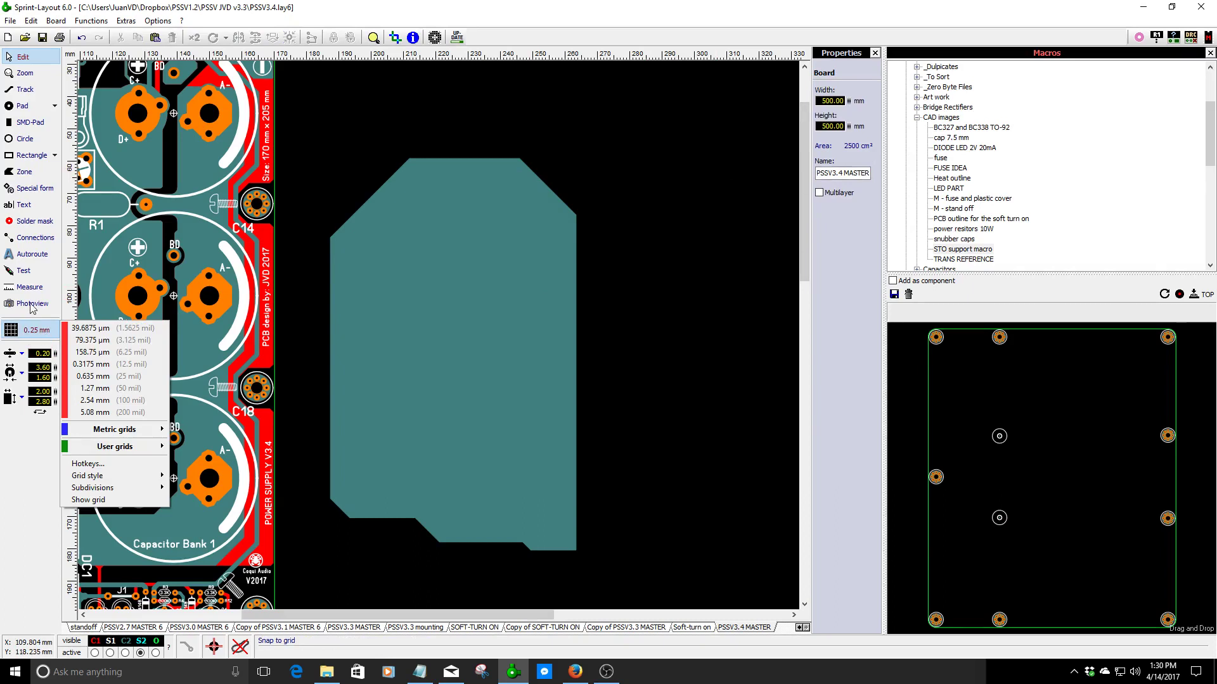
{"action": "key", "text": "Escape"}
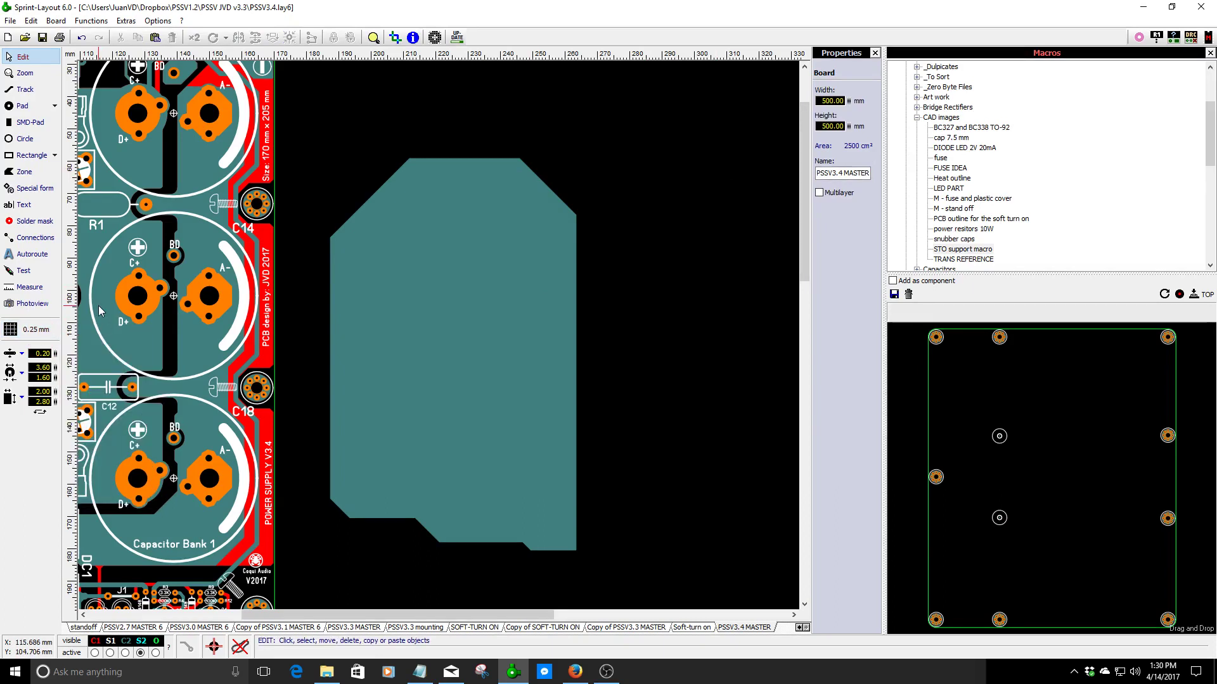
{"action": "left_click", "coordinate": [19, 304]}
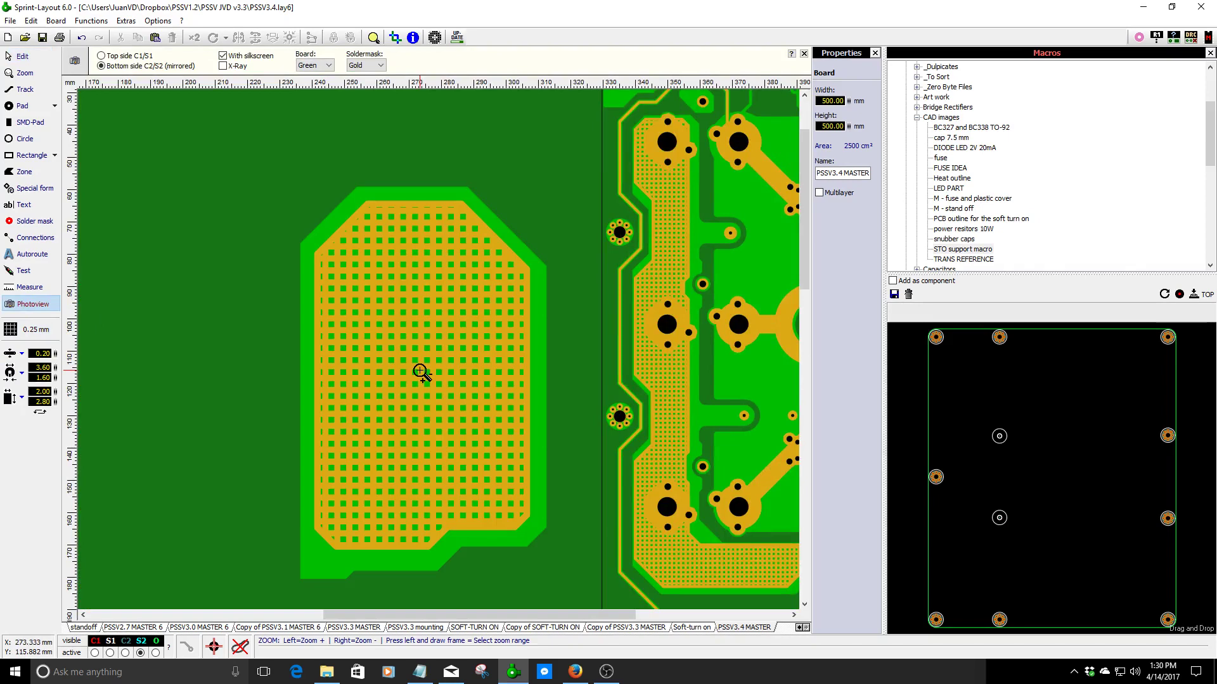
- Examine the test zone's coarse hatch up close in the photoview, return to editing, and select the inner zone
{"action": "left_click", "coordinate": [428, 370]}
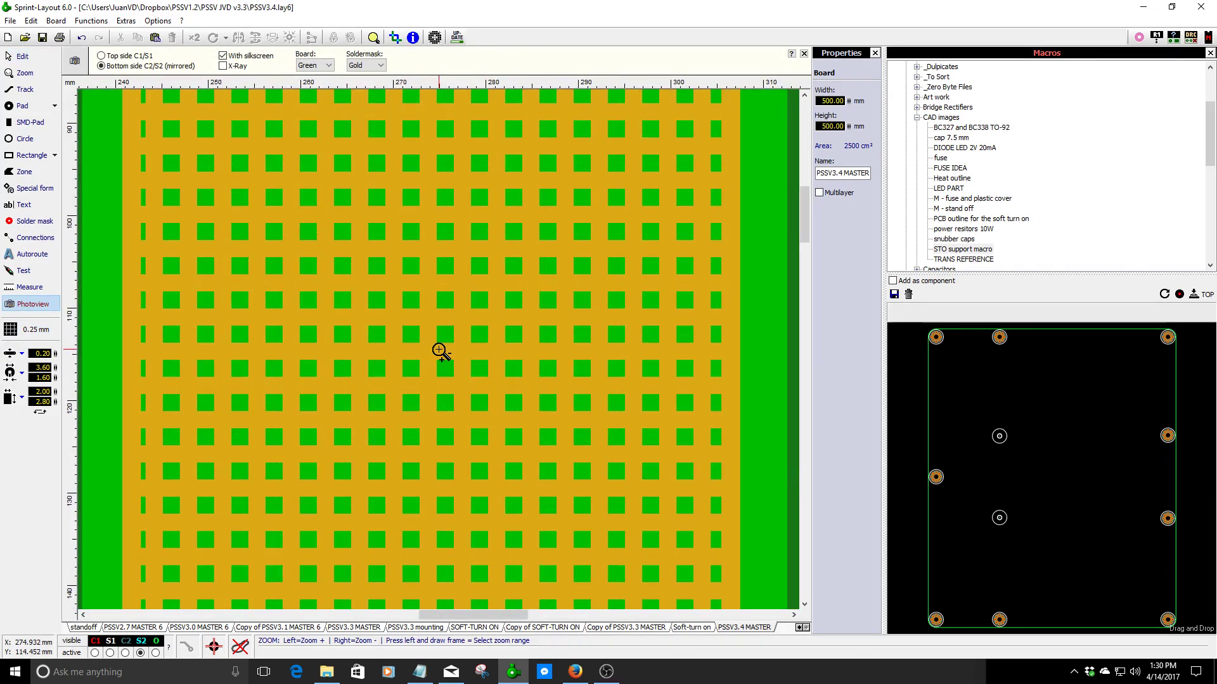
{"action": "right_click", "coordinate": [444, 354]}
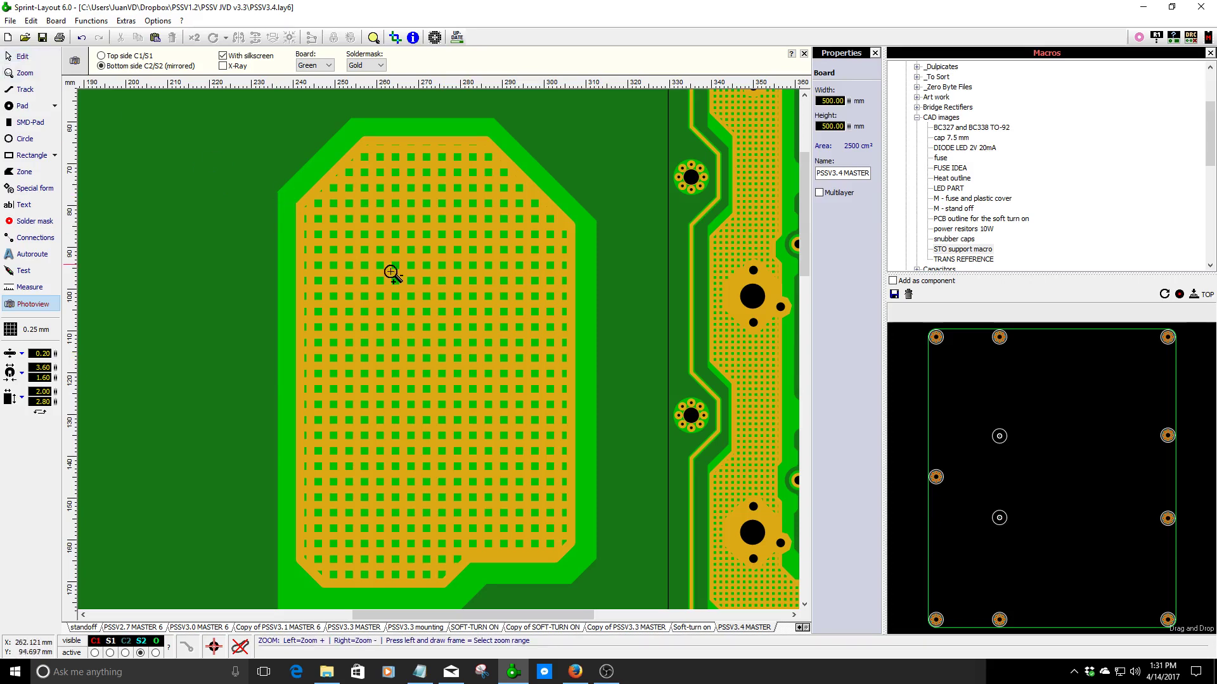
{"action": "key", "text": "Escape"}
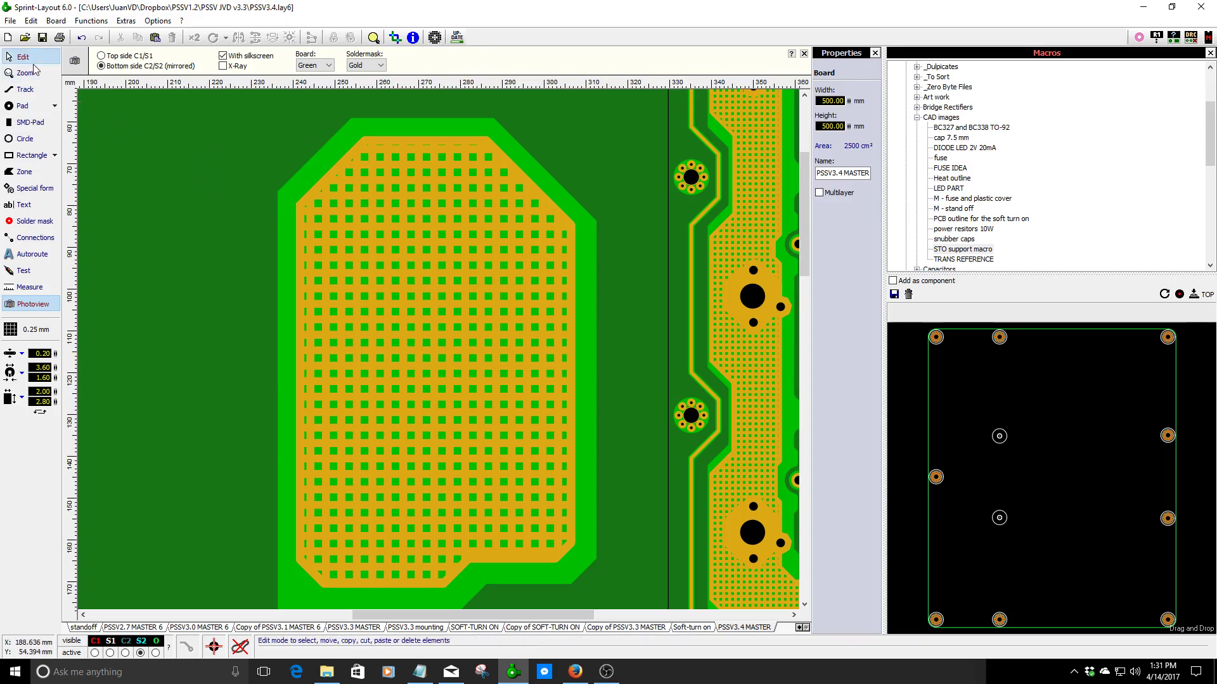
{"action": "left_click", "coordinate": [413, 325]}
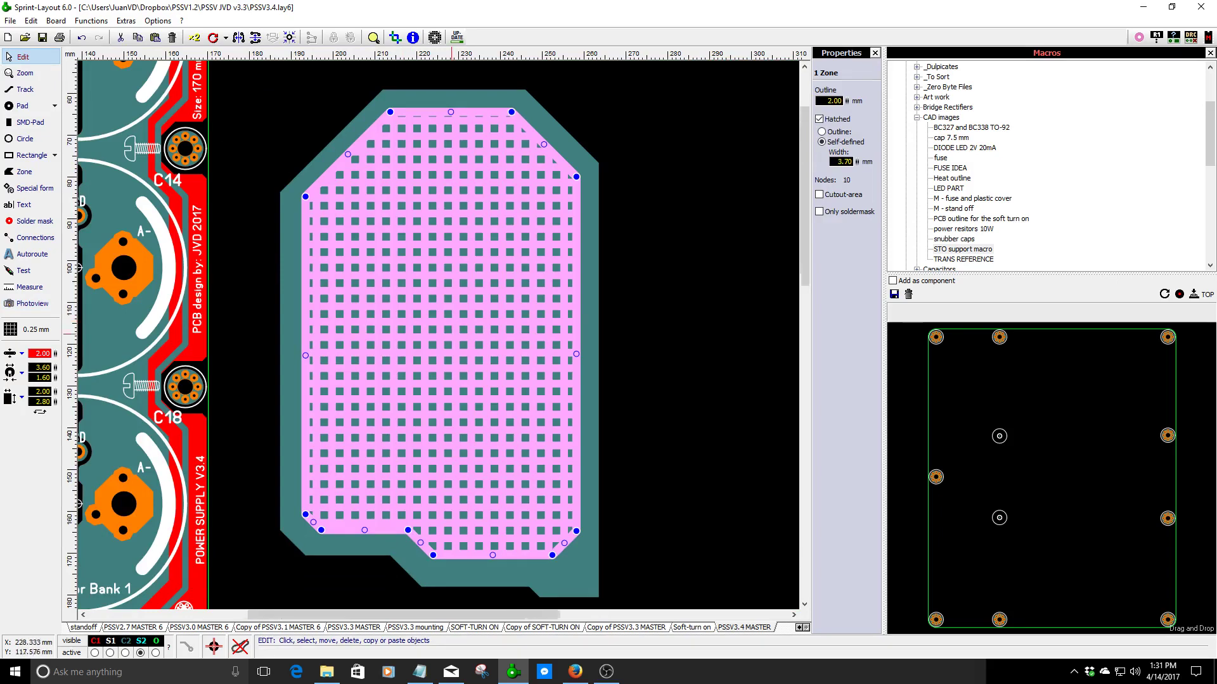
- Set the board's hatched zone running beneath Capacitor Bank 1 and past DC1 to a 1.00 mm outline and 1.60 mm self-defined hatch width
{"action": "scroll", "coordinate": [413, 321], "scroll_direction": "down", "scroll_amount": 3}
{"action": "scroll", "coordinate": [384, 340], "scroll_direction": "up", "scroll_amount": 1}
{"action": "scroll", "coordinate": [384, 340], "scroll_direction": "up", "scroll_amount": 1}
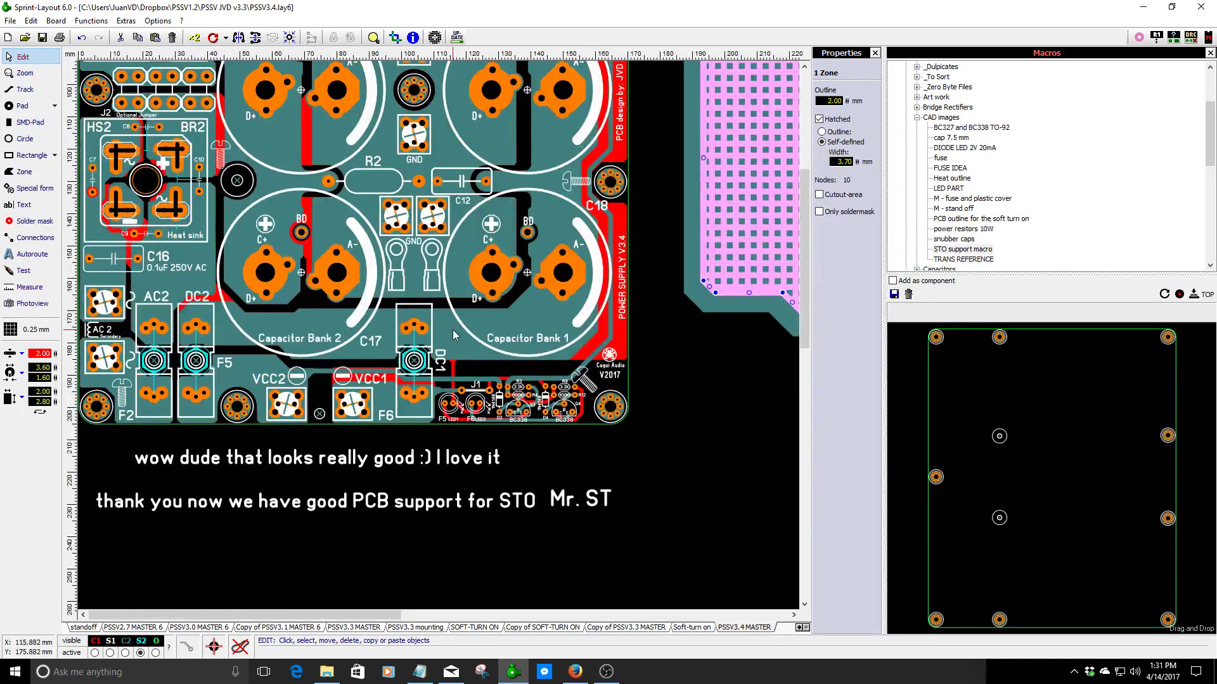
{"action": "left_click", "coordinate": [460, 335]}
{"action": "scroll", "coordinate": [384, 323], "scroll_direction": "up", "scroll_amount": 3}
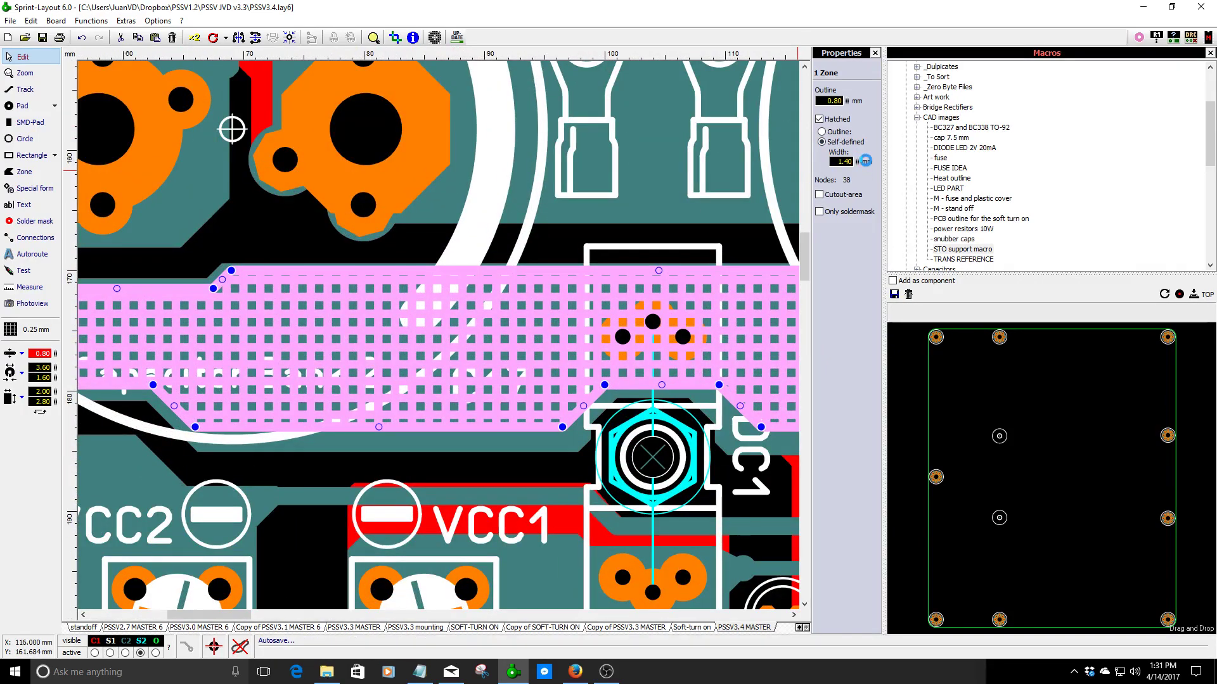
{"action": "left_click_drag", "start_coordinate": [856, 161], "coordinate": [856, 151]}
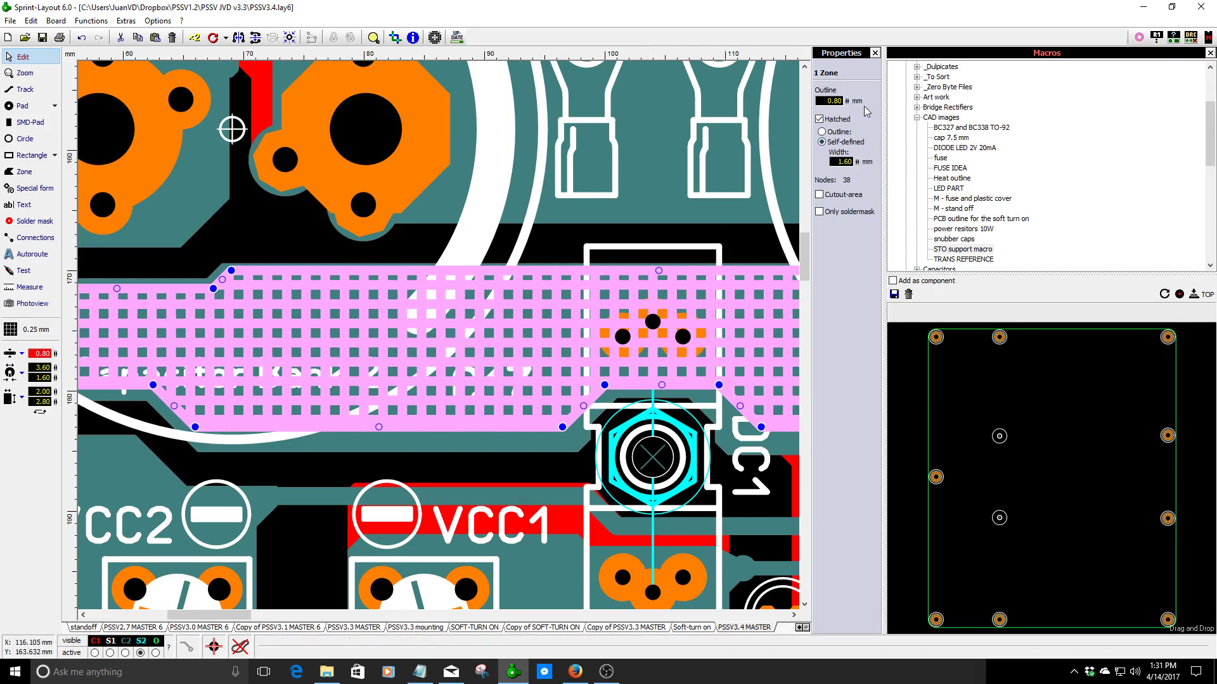
{"action": "mouse_move", "coordinate": [848, 101]}
{"action": "left_mouse_down"}
{"action": "mouse_move", "coordinate": [848, 83]}
{"action": "mouse_move", "coordinate": [864, 78]}
{"action": "mouse_move", "coordinate": [869, 101]}
{"action": "mouse_move", "coordinate": [869, 86]}
{"action": "mouse_move", "coordinate": [812, 227]}
{"action": "left_mouse_up"}
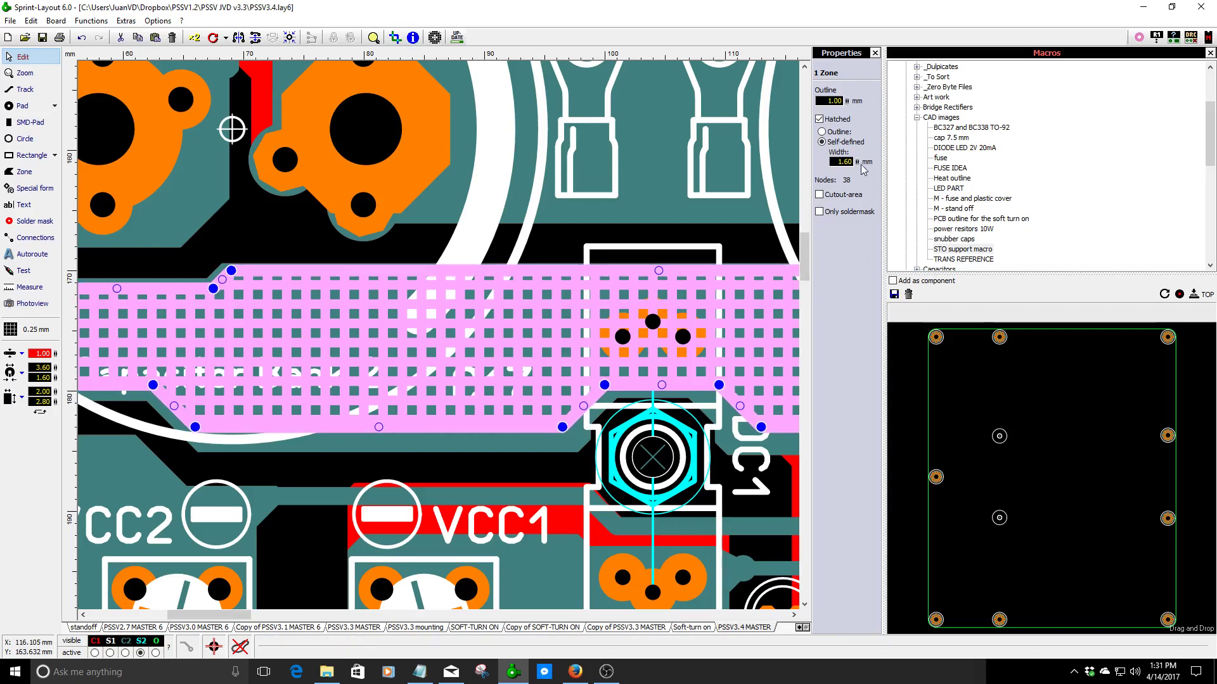
{"action": "left_click", "coordinate": [551, 238]}
- Inspect the adjusted Capacitor Bank 1 zone's hatch along the board's edge in the bottom-side photoview
{"action": "scroll", "coordinate": [444, 330], "scroll_direction": "down", "scroll_amount": 2}
{"action": "left_click", "coordinate": [41, 330]}
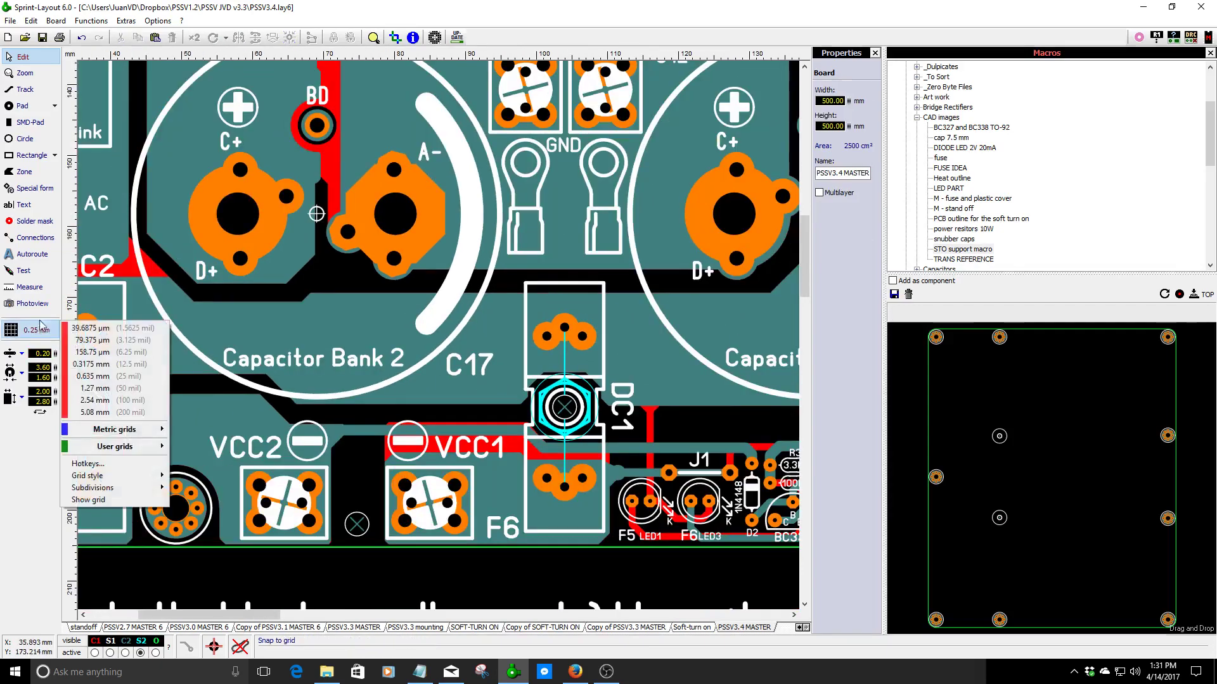
{"action": "left_click", "coordinate": [31, 304]}
{"action": "left_click", "coordinate": [32, 303]}
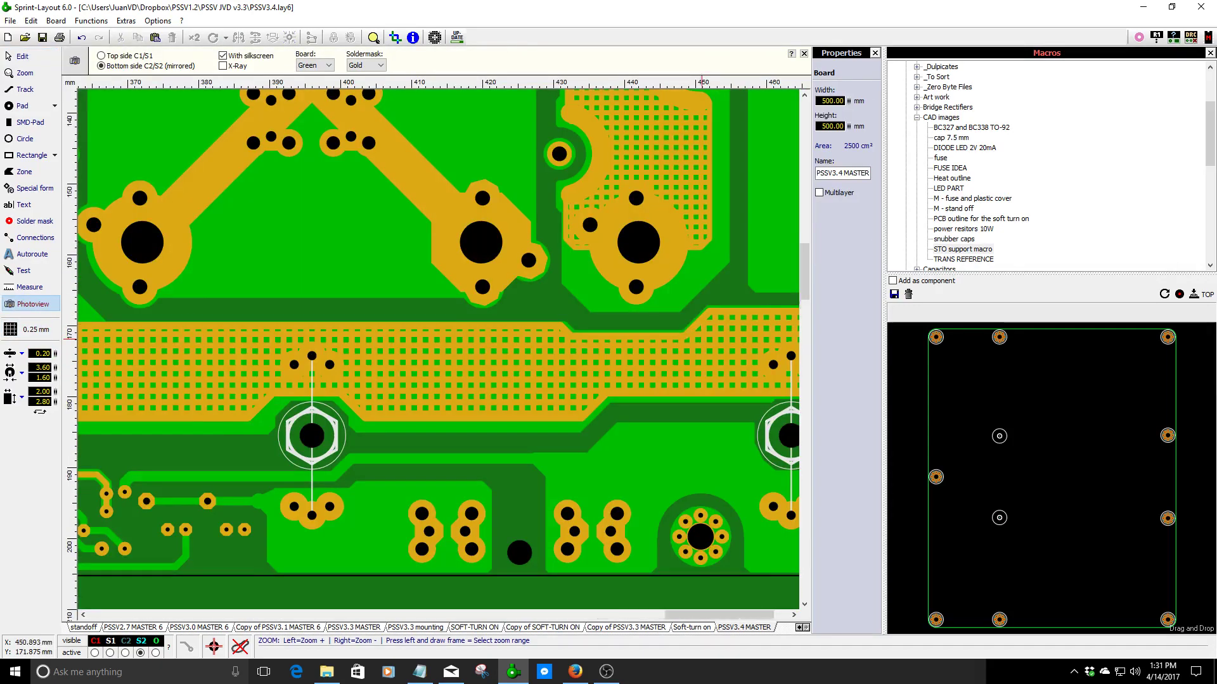
{"action": "scroll", "coordinate": [521, 371], "scroll_direction": "up", "scroll_amount": 2}
{"action": "scroll", "coordinate": [539, 364], "scroll_direction": "down", "scroll_amount": 3}
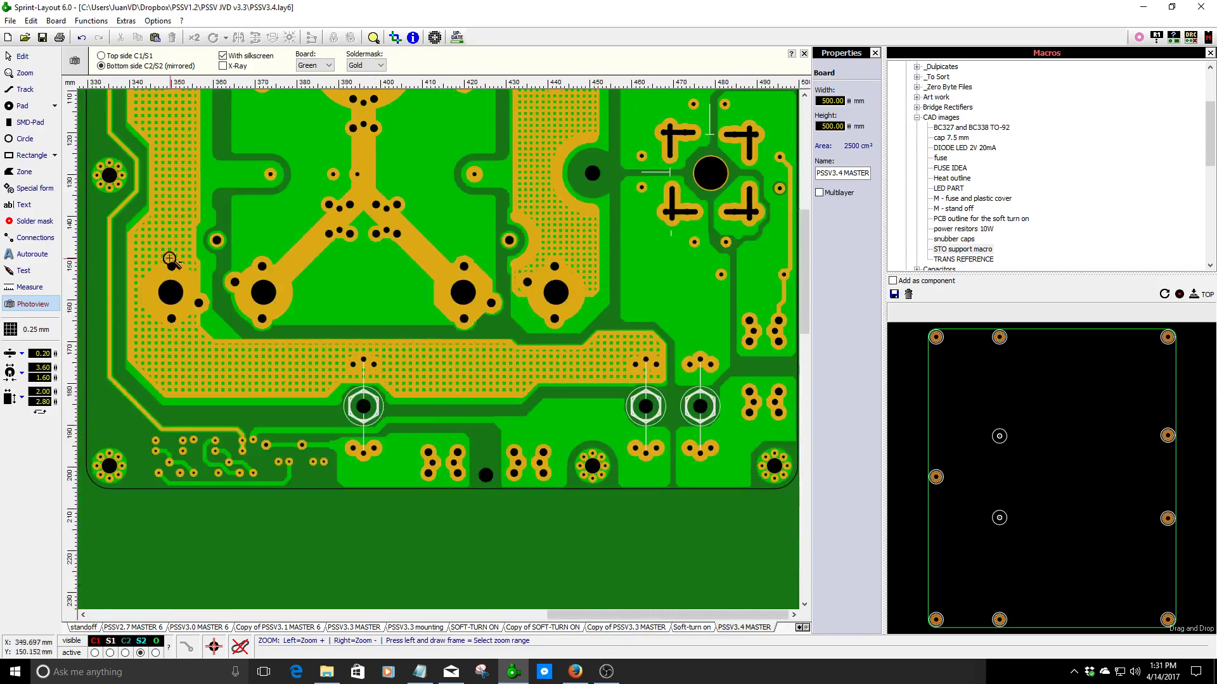
{"action": "middle_click_drag", "start_coordinate": [169, 263], "coordinate": [434, 272]}
{"action": "scroll", "coordinate": [455, 293], "scroll_direction": "down", "scroll_amount": 2}
{"action": "scroll", "coordinate": [455, 293], "scroll_direction": "up", "scroll_amount": 4}
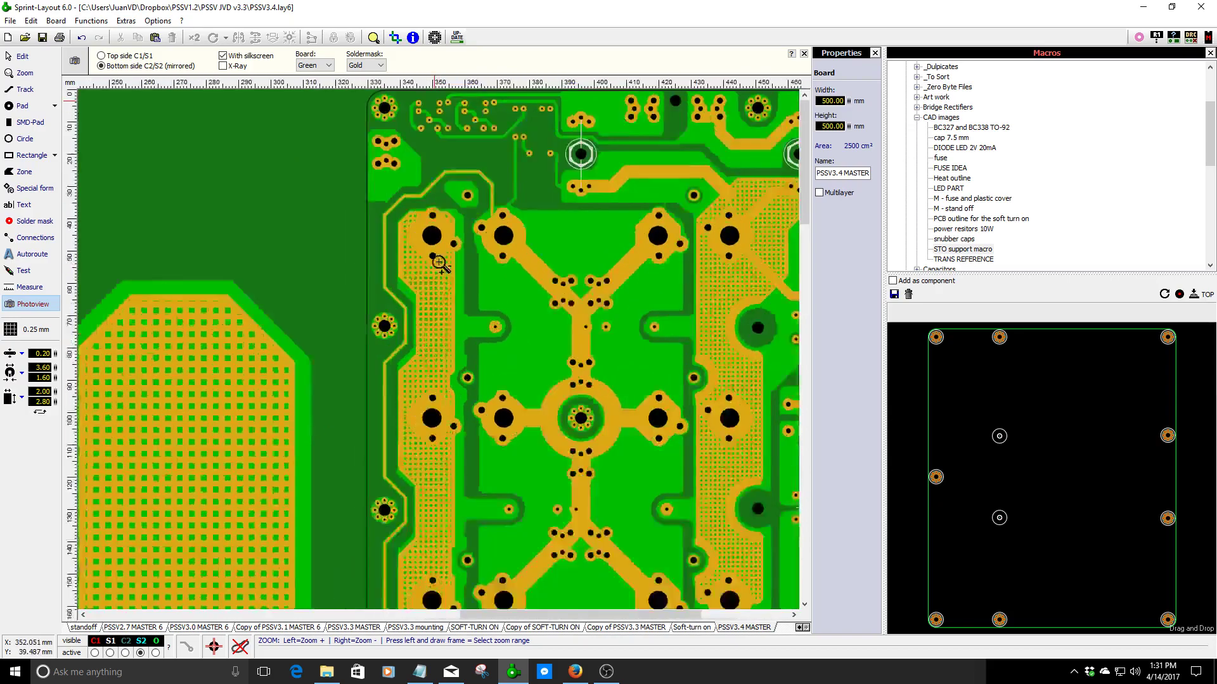
{"action": "scroll", "coordinate": [440, 415], "scroll_direction": "down", "scroll_amount": 1}
{"action": "scroll", "coordinate": [442, 348], "scroll_direction": "down", "scroll_amount": 3}
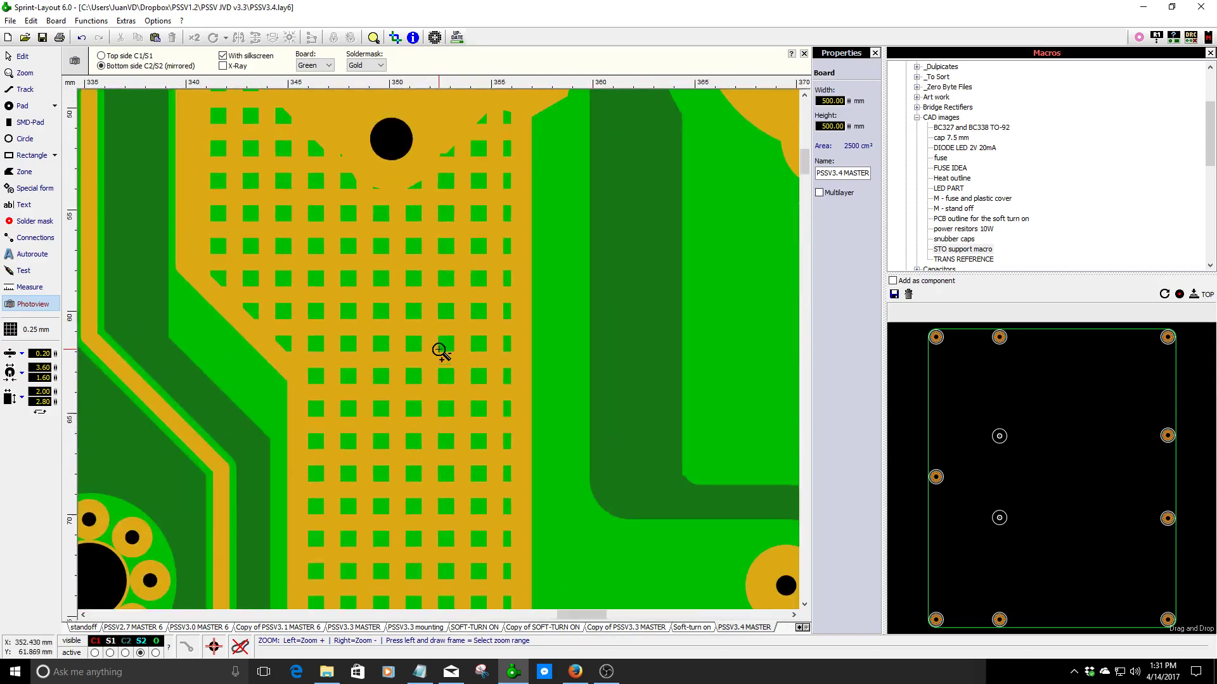
- Inspect the hatch of the Capacitor Bank 2 zone up close around its capacitor pads for comparison
{"action": "middle_click_drag", "start_coordinate": [646, 445], "coordinate": [646, 255]}
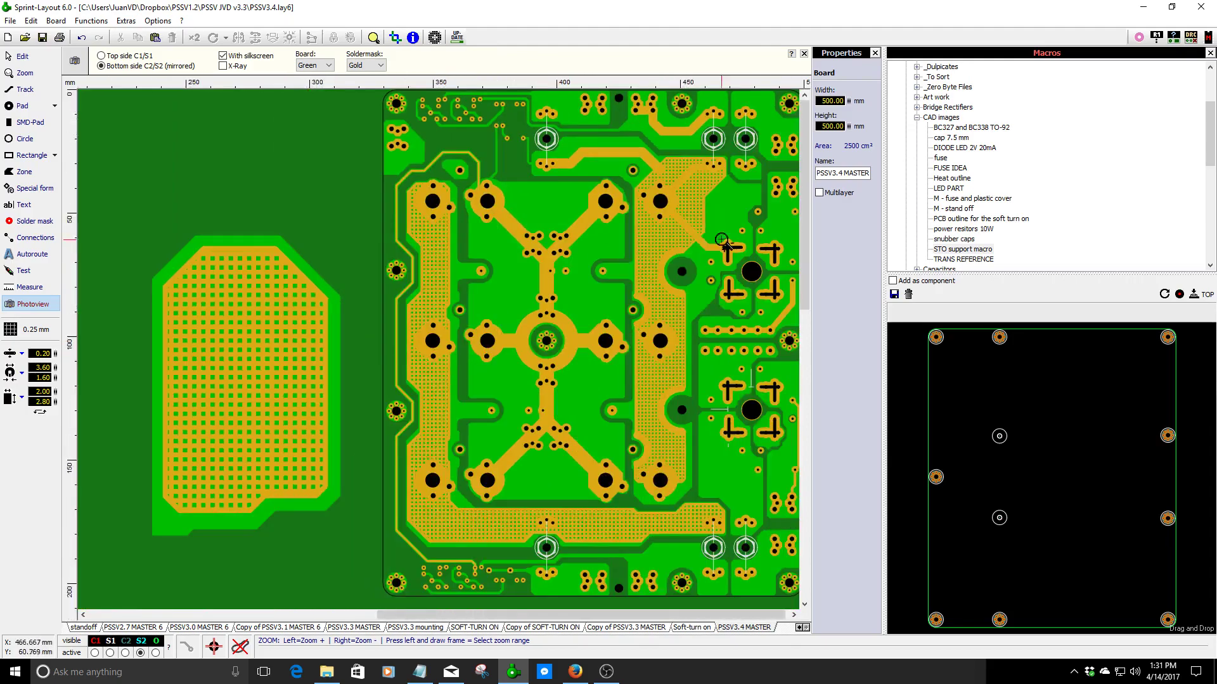
{"action": "scroll", "coordinate": [441, 354], "scroll_direction": "up", "scroll_amount": 2}
{"action": "scroll", "coordinate": [447, 314], "scroll_direction": "up", "scroll_amount": 2}
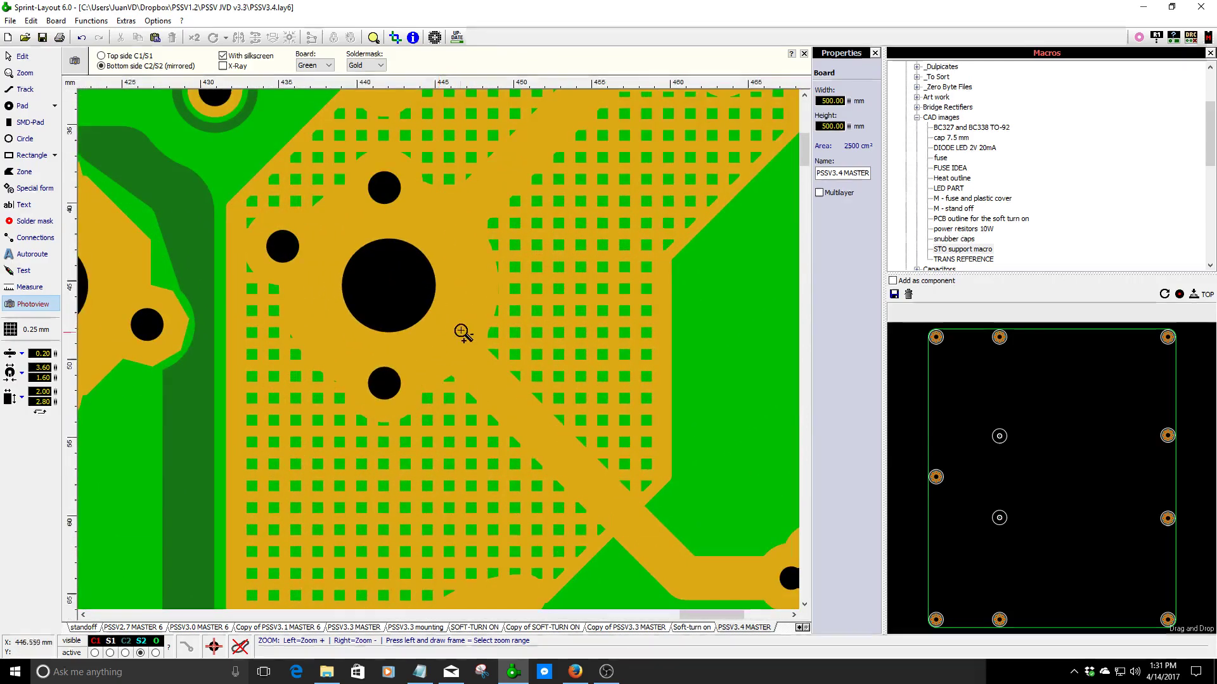
{"action": "scroll", "coordinate": [393, 317], "scroll_direction": "down", "scroll_amount": 2}
{"action": "scroll", "coordinate": [343, 309], "scroll_direction": "down", "scroll_amount": 1}
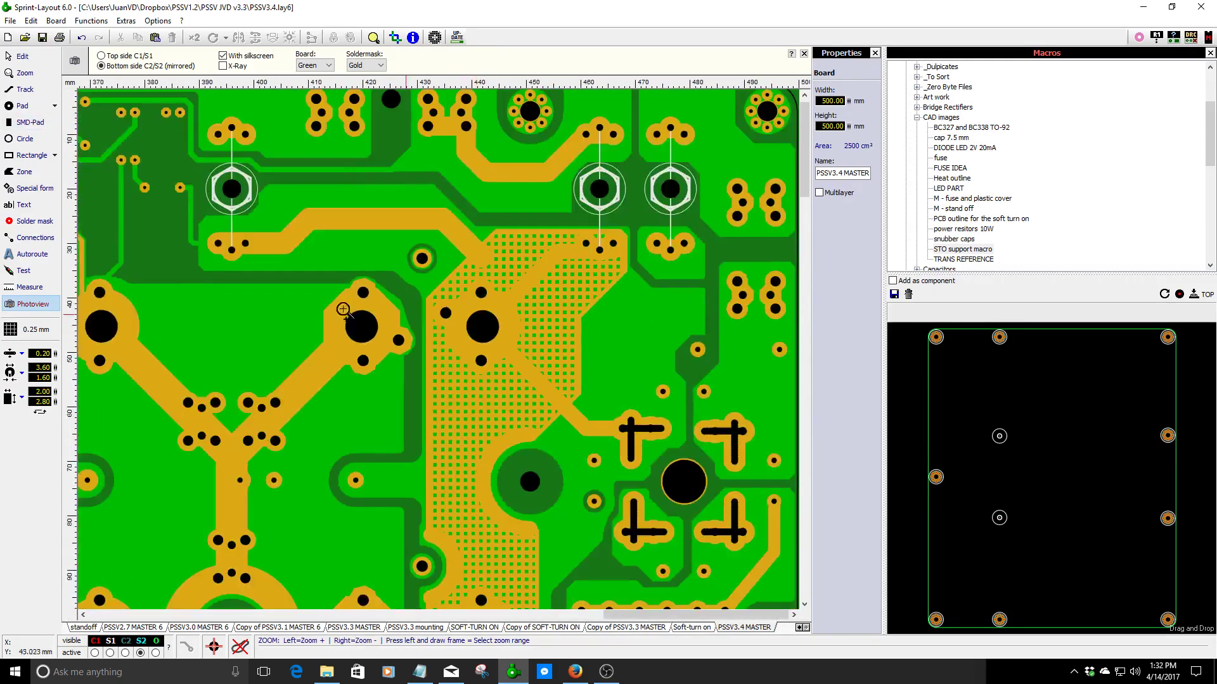
- Match the Capacitor Bank 2 hatched zone to the Capacitor Bank 1 zone with a 1.00 mm outline and 1.60 mm self-defined width
{"action": "left_click", "coordinate": [23, 56]}
{"action": "left_click", "coordinate": [261, 254]}
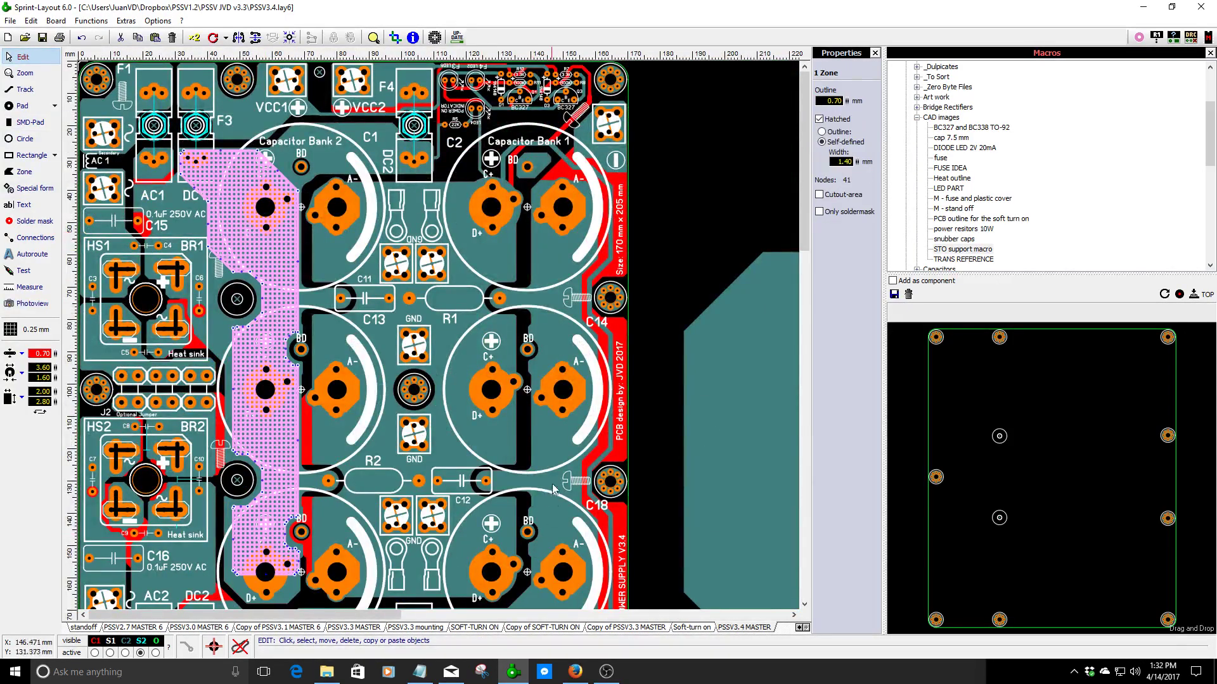
{"action": "left_click", "coordinate": [544, 440]}
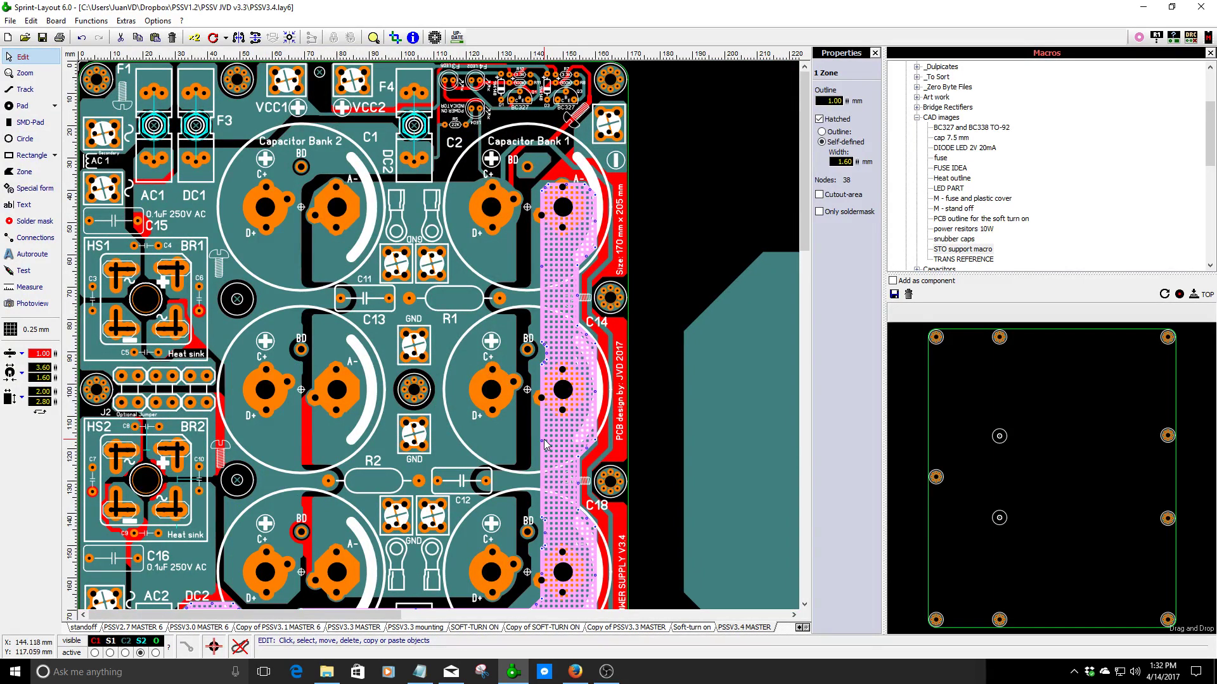
{"action": "left_click", "coordinate": [267, 271]}
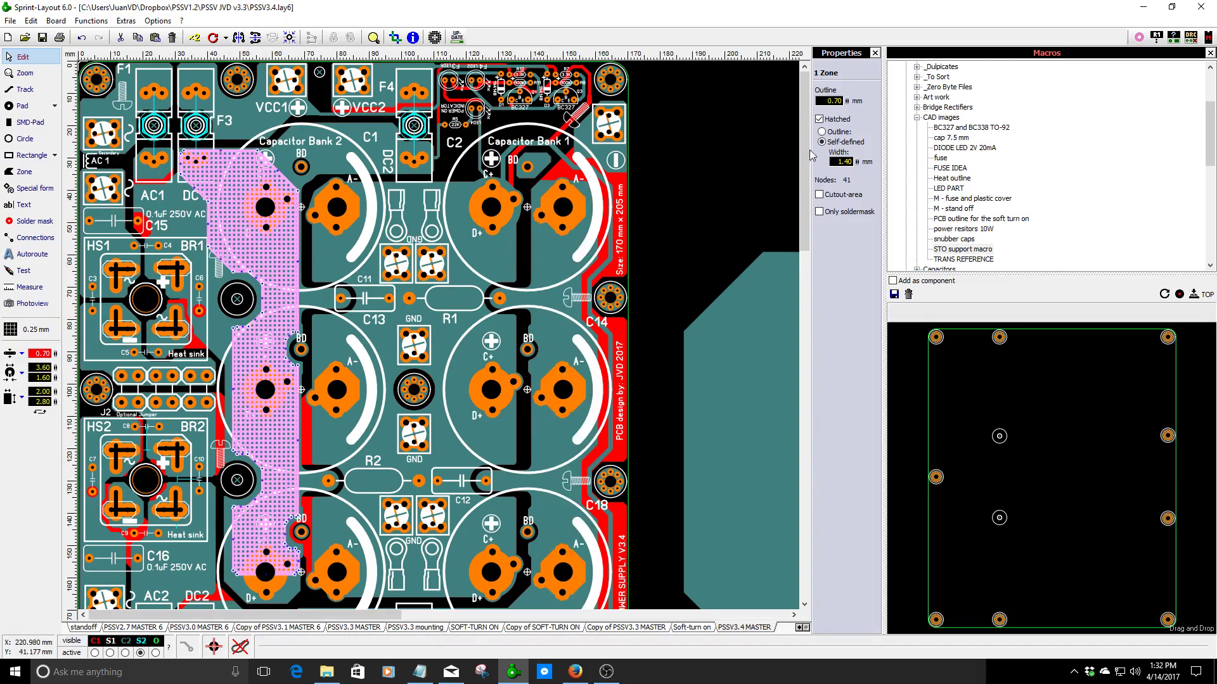
{"action": "left_click_drag", "start_coordinate": [844, 104], "coordinate": [854, 84]}
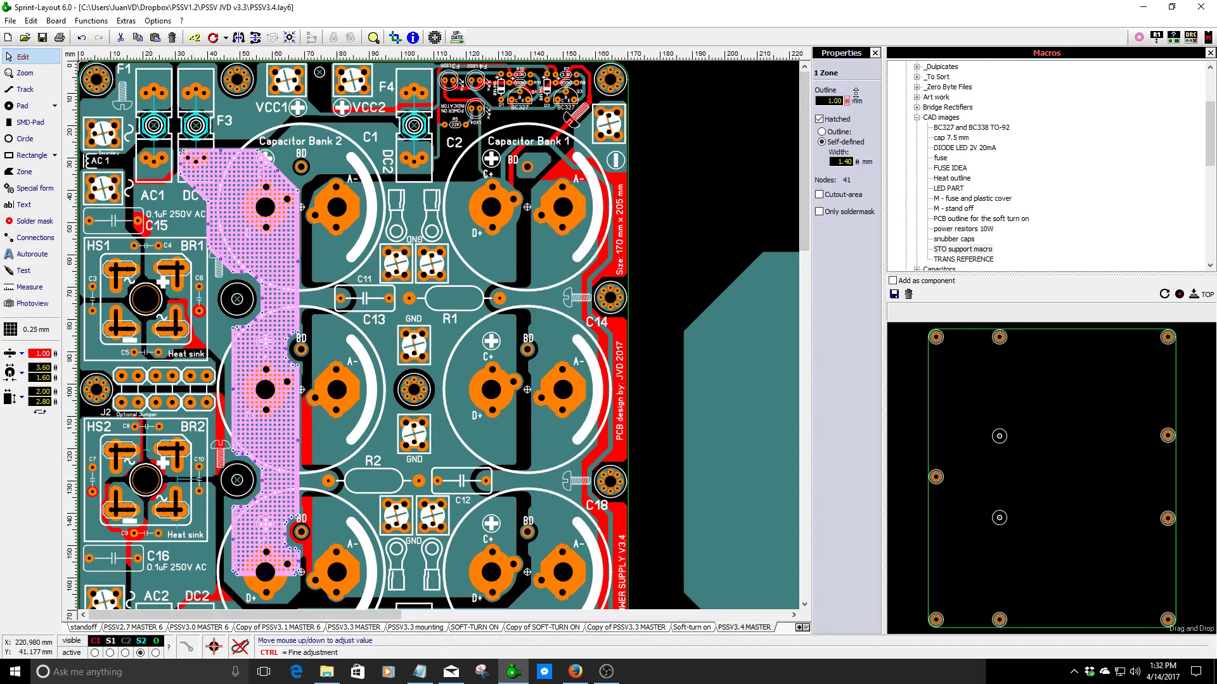
{"action": "left_click_drag", "start_coordinate": [862, 164], "coordinate": [860, 146]}
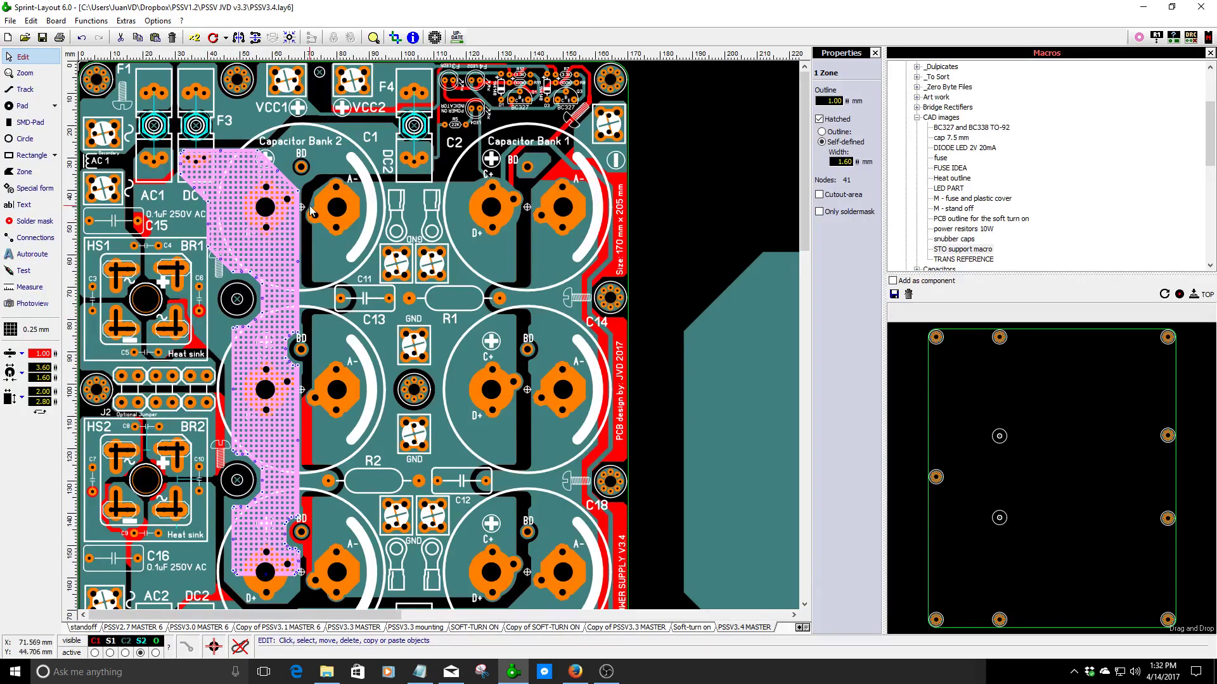
- View the board's matching hatched zones and the test zone in the bottom-side photoview, and return to editing
{"action": "left_click", "coordinate": [26, 310]}
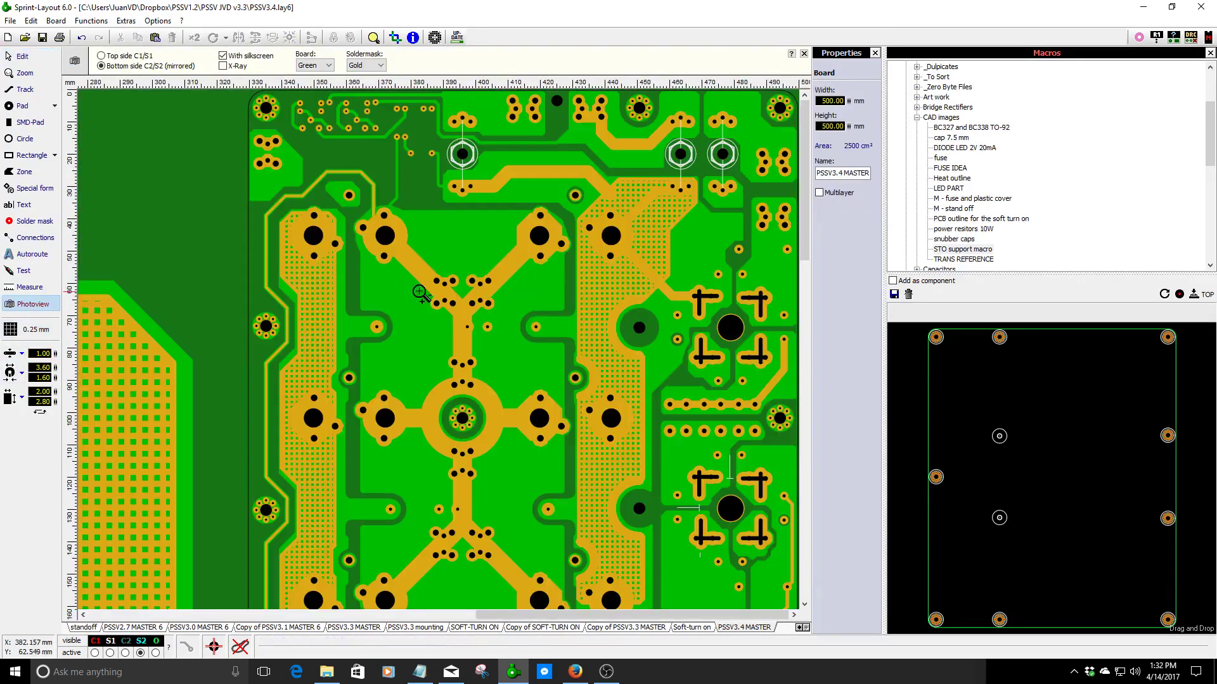
{"action": "scroll", "coordinate": [439, 351], "scroll_direction": "up", "scroll_amount": 4}
{"action": "scroll", "coordinate": [589, 280], "scroll_direction": "down", "scroll_amount": 4}
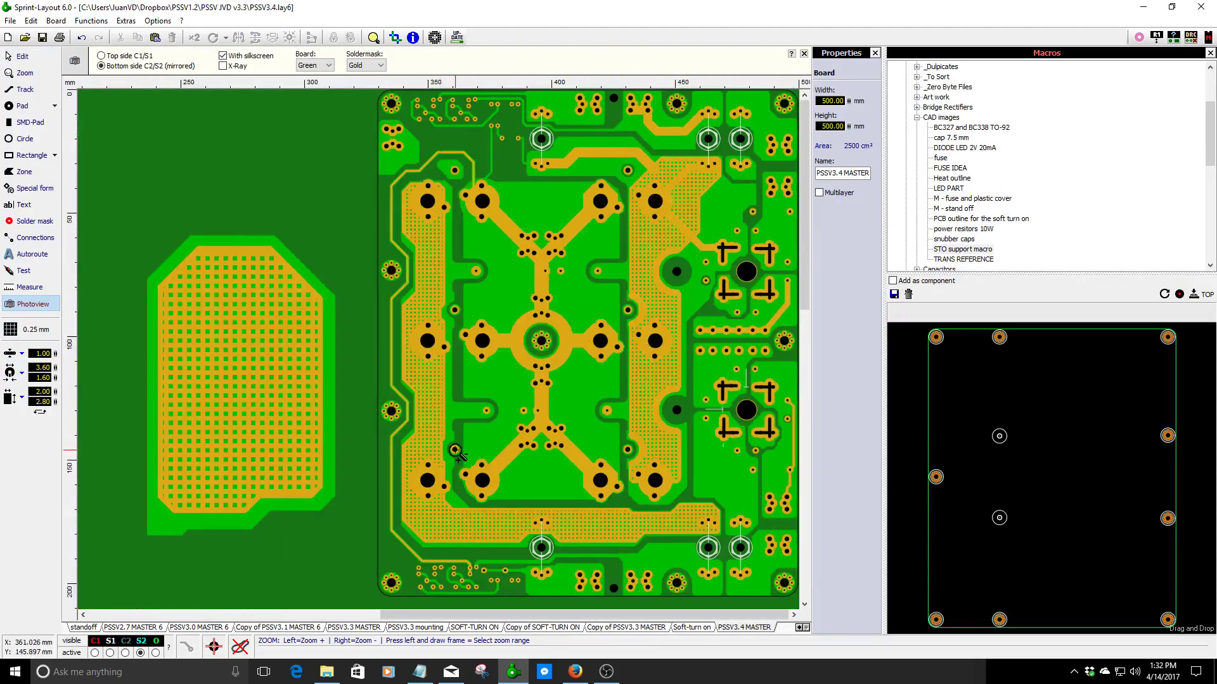
{"action": "left_click", "coordinate": [271, 404]}
{"action": "key", "text": "Escape"}
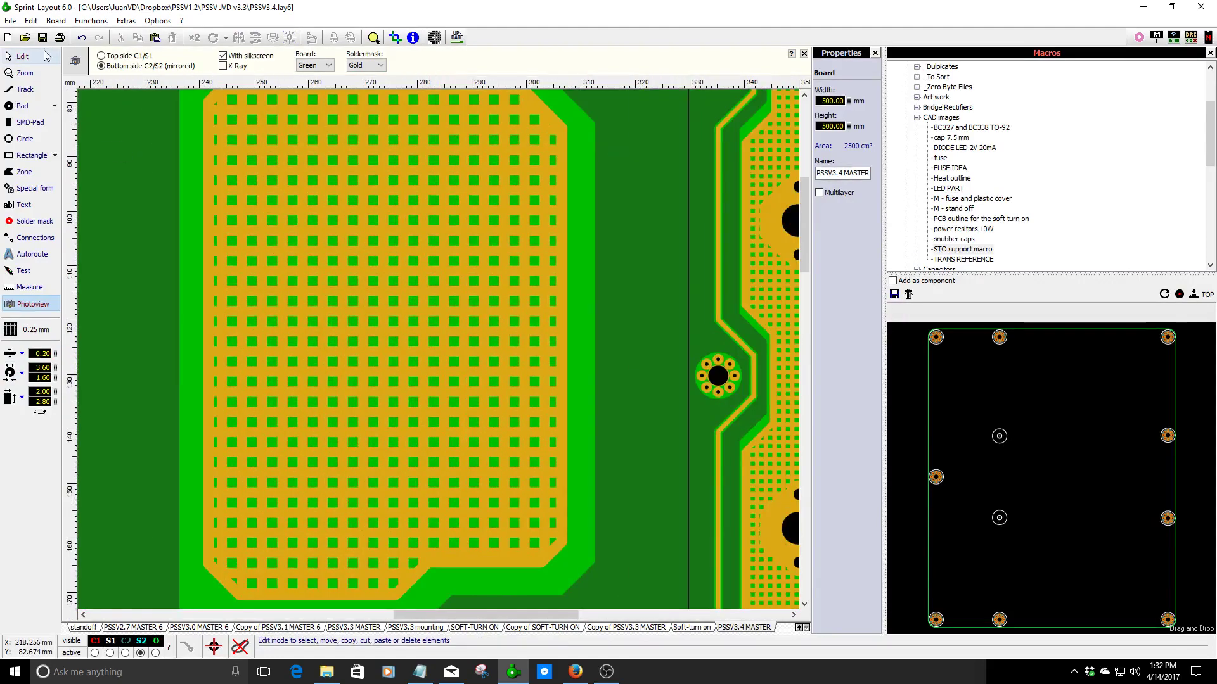
- Toggle the test zone's hatching off and on repeatedly to compare solid fill with hatch, and leave it hatched
{"action": "left_click", "coordinate": [452, 292]}
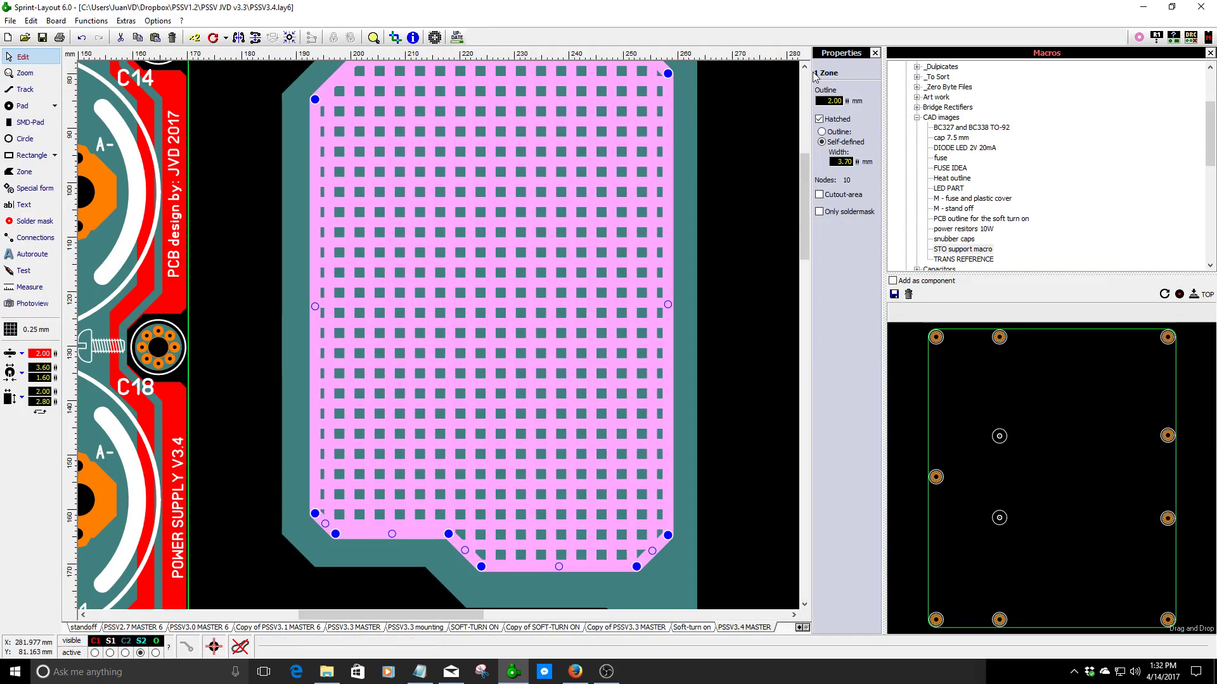
{"action": "left_click", "coordinate": [819, 119]}
{"action": "left_click", "coordinate": [704, 177]}
{"action": "left_click", "coordinate": [605, 254]}
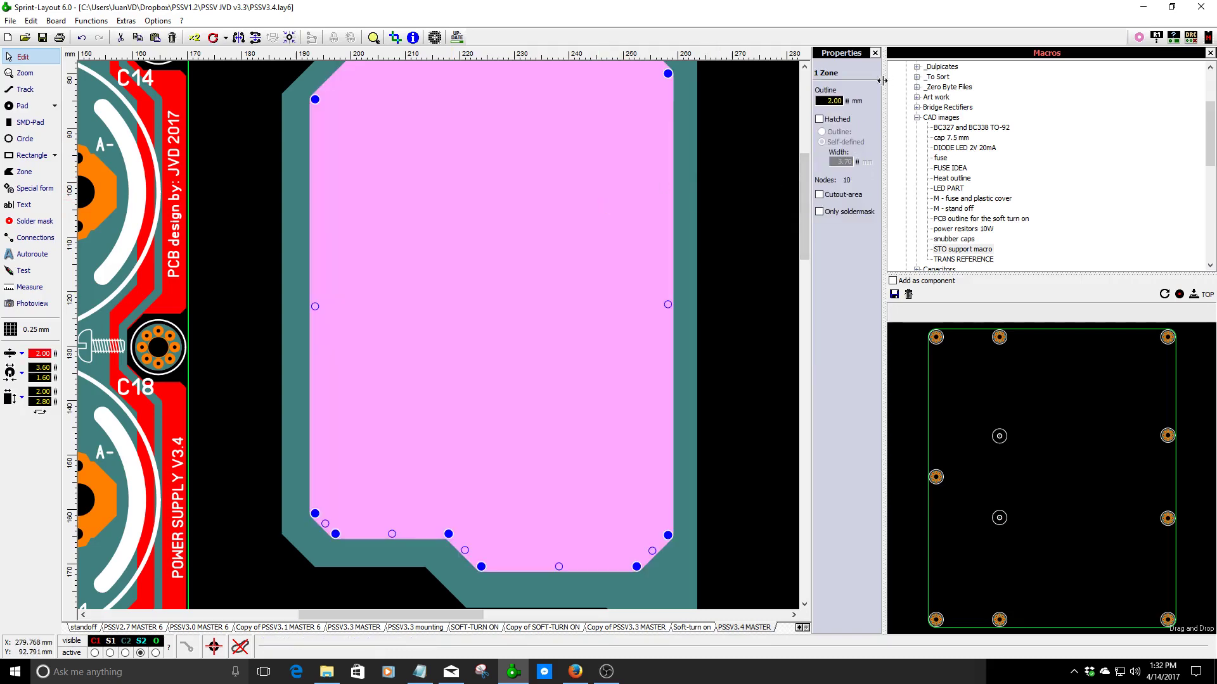
{"action": "left_click", "coordinate": [819, 119]}
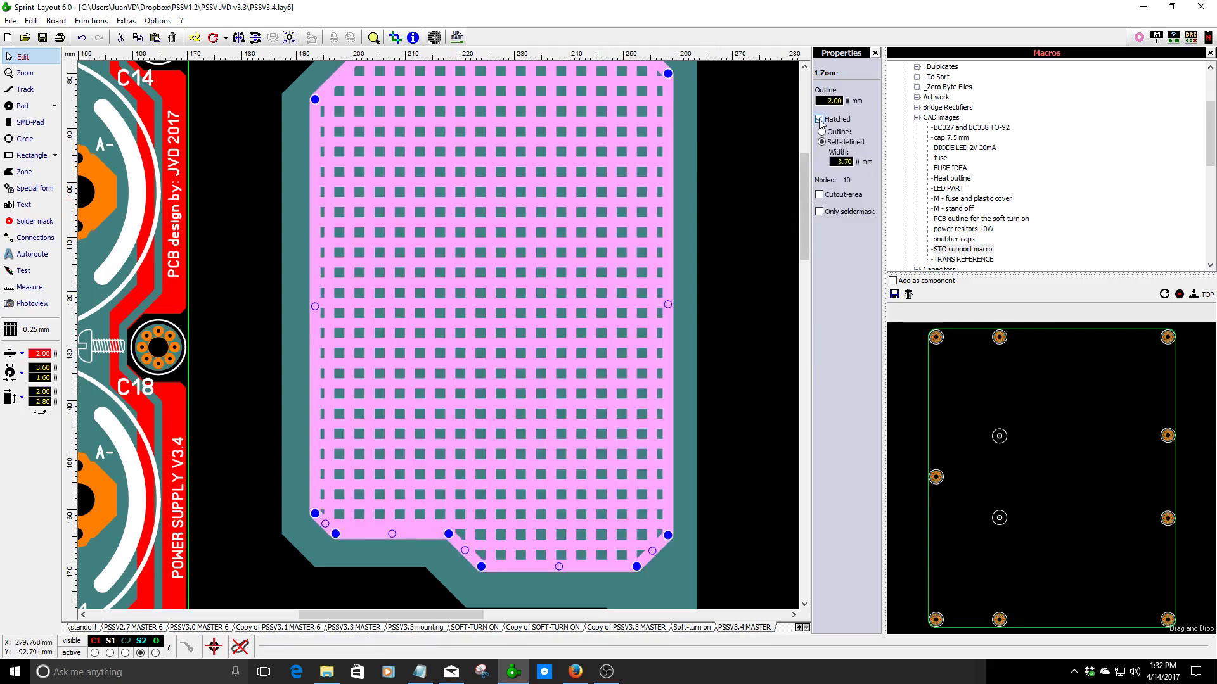
{"action": "left_click", "coordinate": [820, 119]}
{"action": "left_click", "coordinate": [819, 119]}
{"action": "left_click", "coordinate": [819, 119]}
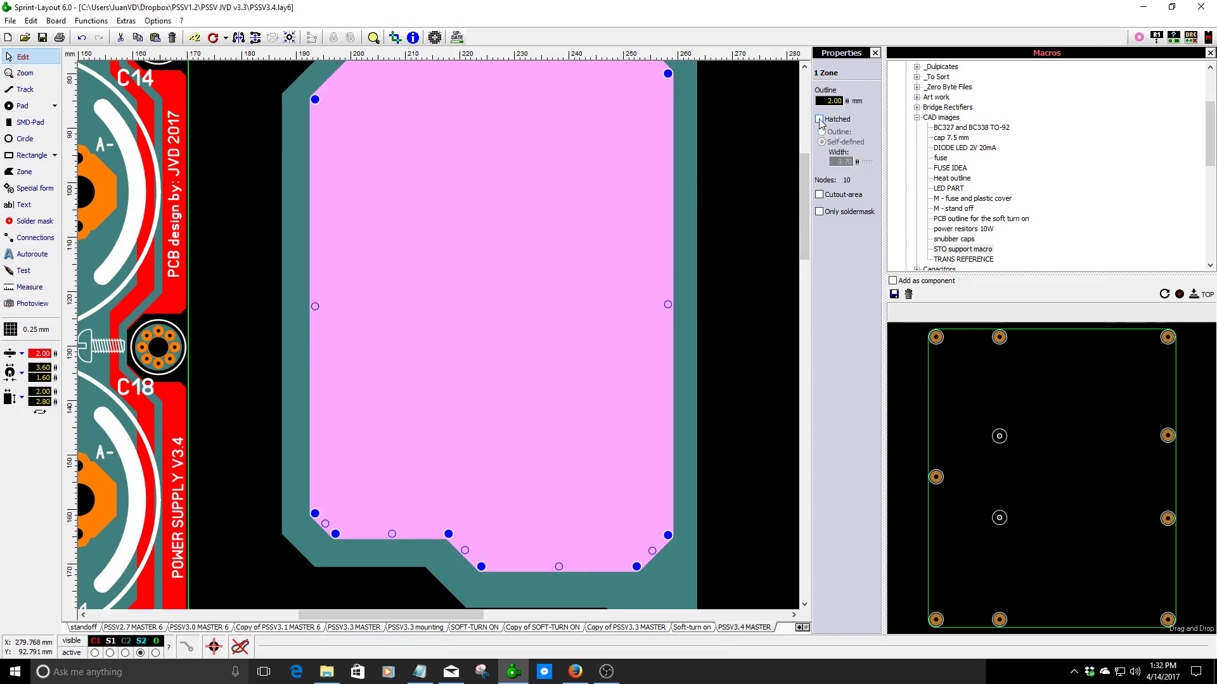
{"action": "left_click", "coordinate": [819, 119]}
{"action": "left_click", "coordinate": [819, 120]}
{"action": "left_click", "coordinate": [819, 119]}
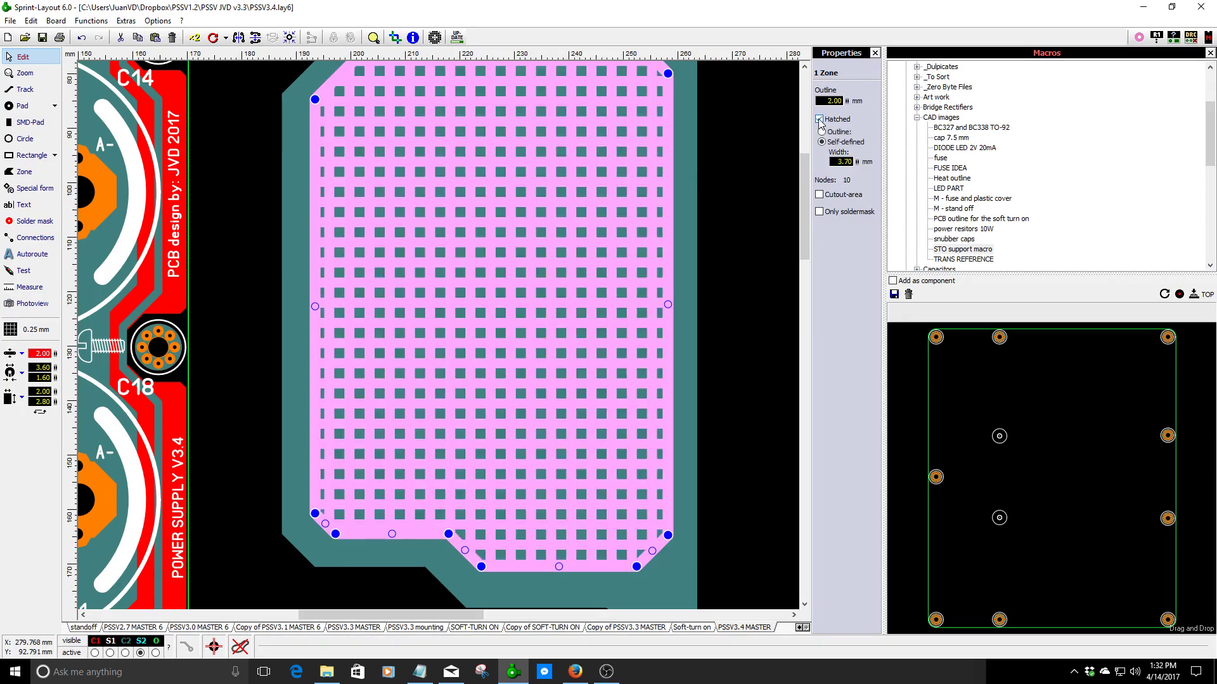
{"action": "left_click", "coordinate": [722, 178]}
- Examine the Capacitor Bank 2 zone's hatch close up in the bottom-side photoview, around the capacitor pads and mounting holes
{"action": "scroll", "coordinate": [722, 178], "scroll_direction": "down", "scroll_amount": 4}
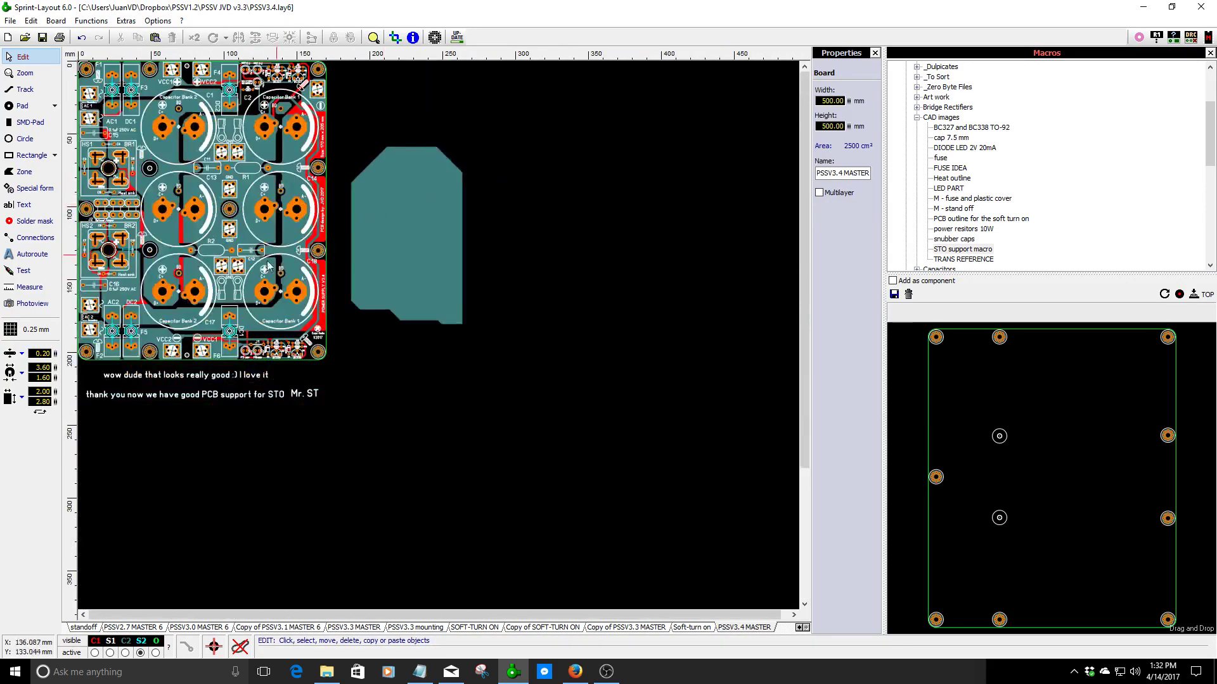
{"action": "scroll", "coordinate": [268, 265], "scroll_direction": "up", "scroll_amount": 3}
{"action": "left_click", "coordinate": [31, 303]}
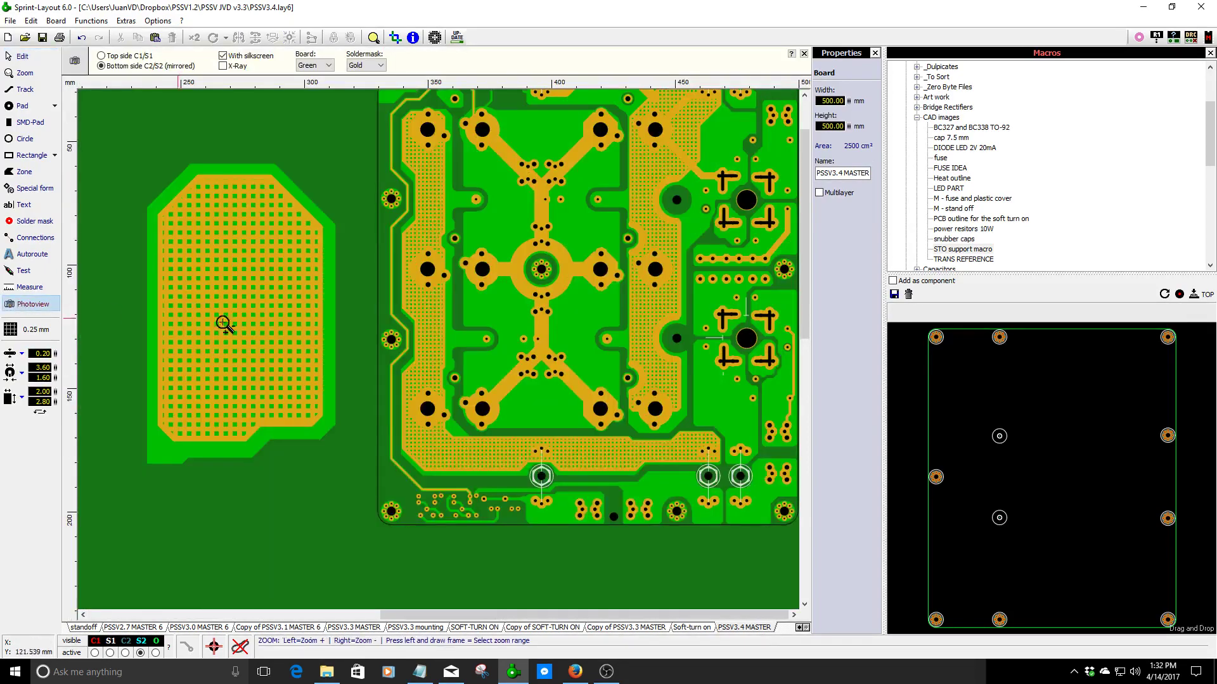
{"action": "scroll", "coordinate": [471, 406], "scroll_direction": "up", "scroll_amount": 2}
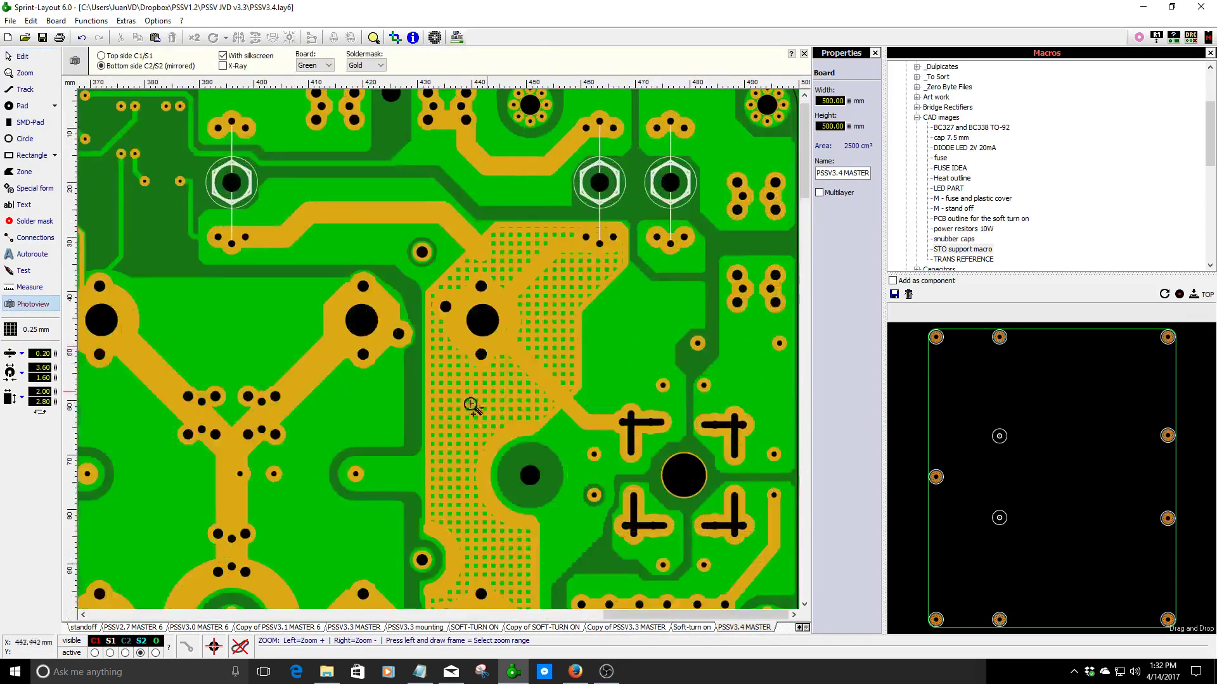
{"action": "scroll", "coordinate": [486, 321], "scroll_direction": "up", "scroll_amount": 2}
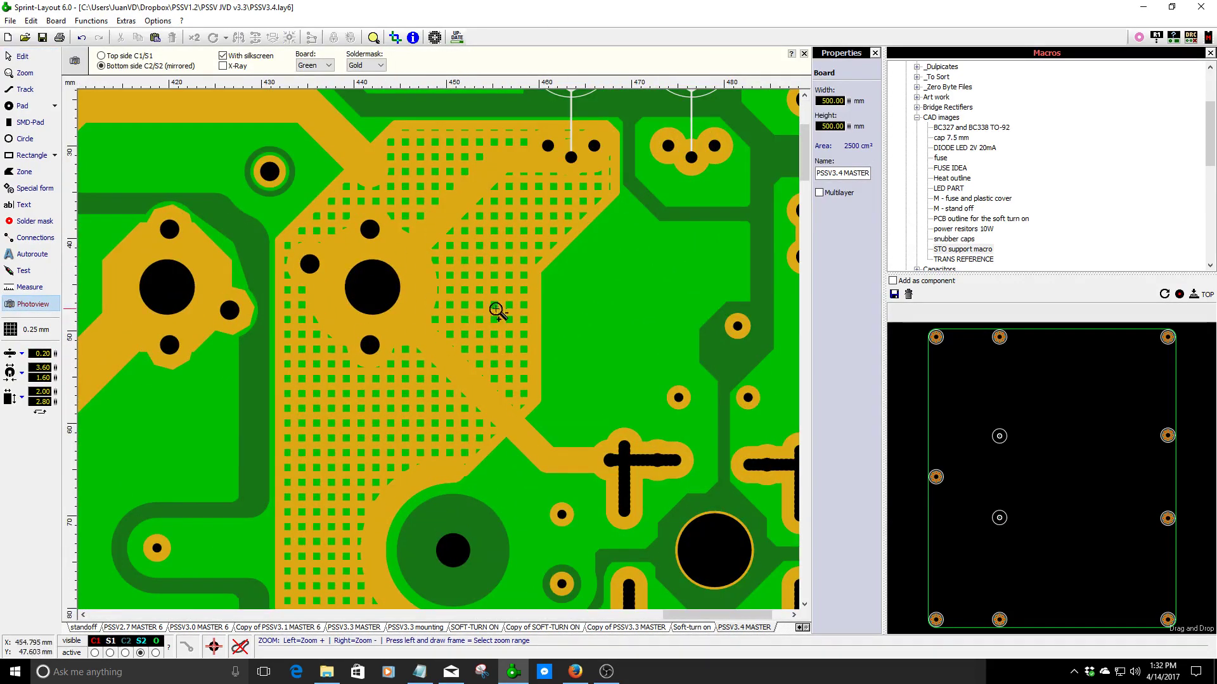
{"action": "scroll", "coordinate": [497, 311], "scroll_direction": "down", "scroll_amount": 2}
{"action": "scroll", "coordinate": [626, 410], "scroll_direction": "down", "scroll_amount": 2}
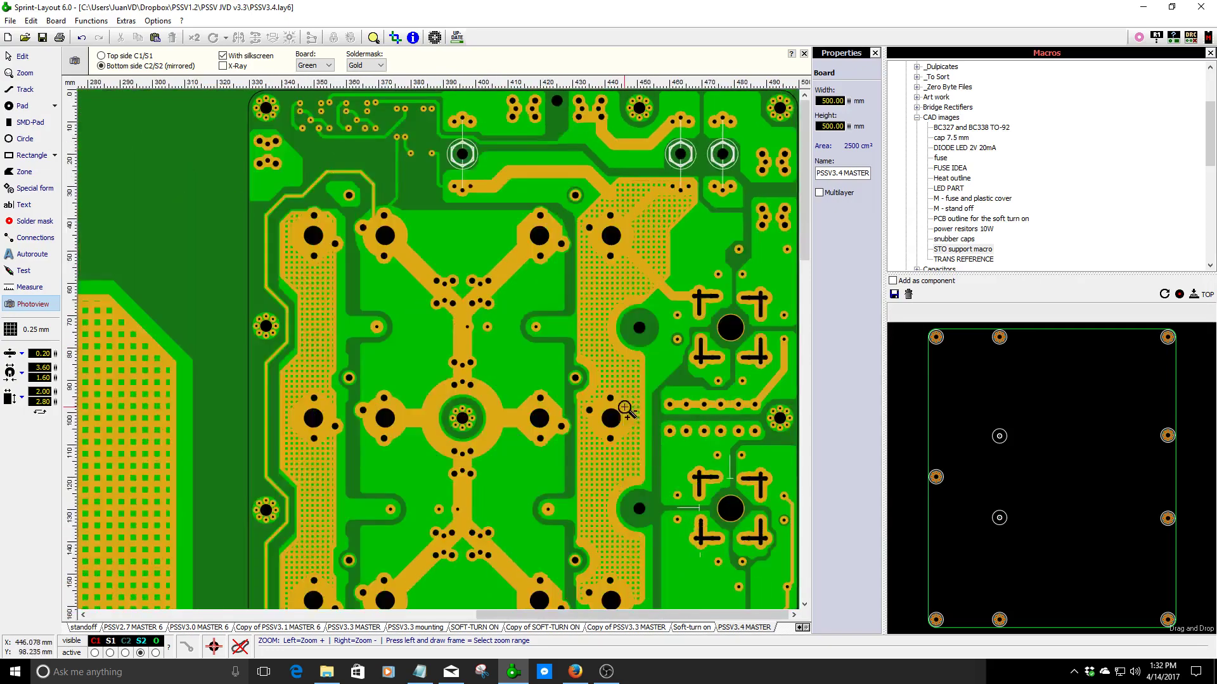
{"action": "scroll", "coordinate": [627, 380], "scroll_direction": "up", "scroll_amount": 1}
{"action": "scroll", "coordinate": [373, 273], "scroll_direction": "up", "scroll_amount": 1}
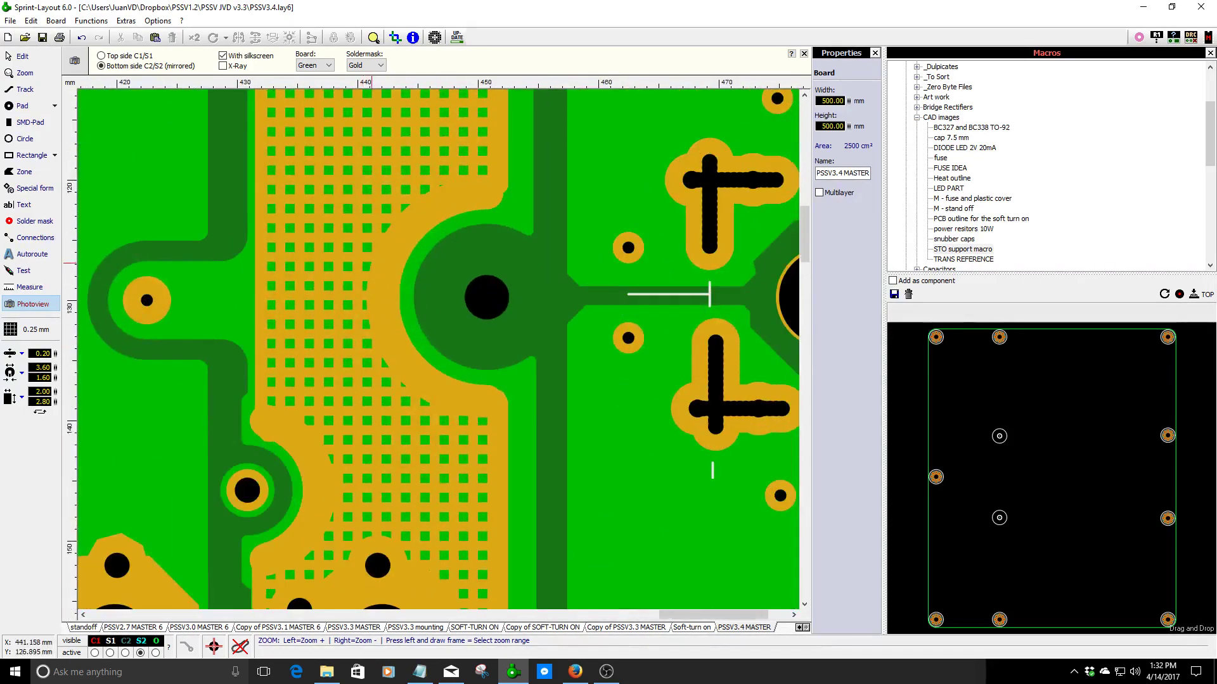
- Leave the photoview for editing and open the Soft-turn on board, checking it against the PSSV3.4 MASTER board
{"action": "scroll", "coordinate": [402, 303], "scroll_direction": "down", "scroll_amount": 1}
{"action": "left_click", "coordinate": [19, 57]}
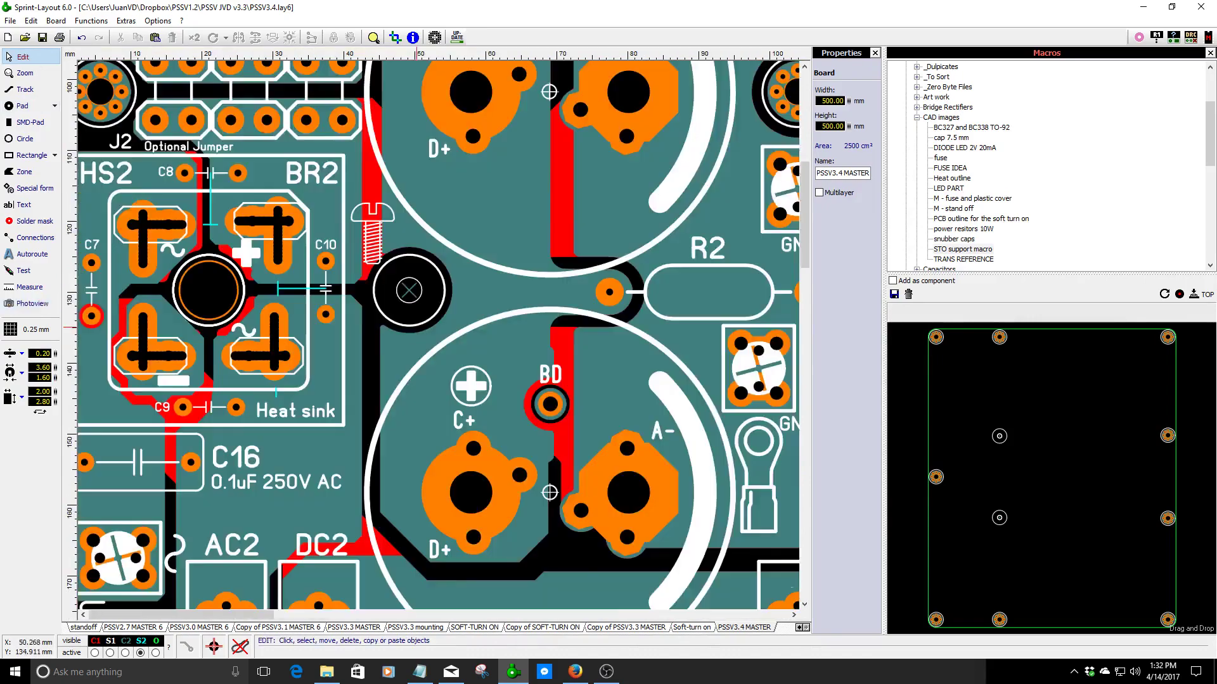
{"action": "scroll", "coordinate": [422, 334], "scroll_direction": "down", "scroll_amount": 3}
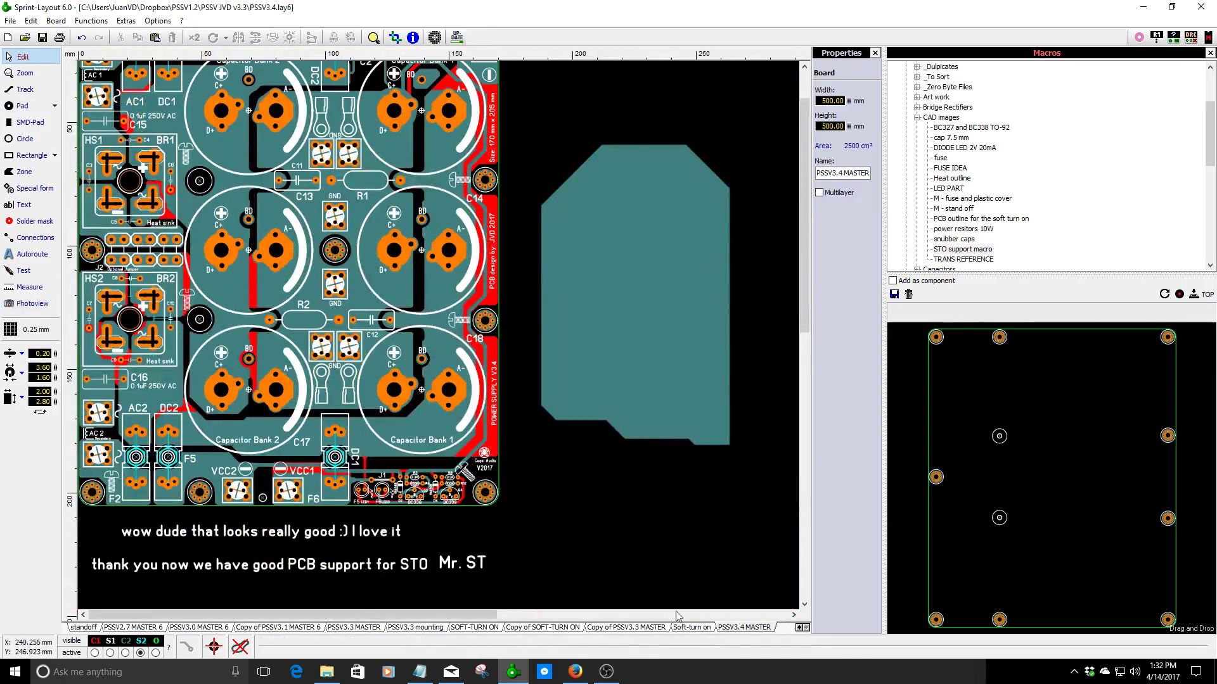
{"action": "left_click", "coordinate": [692, 628]}
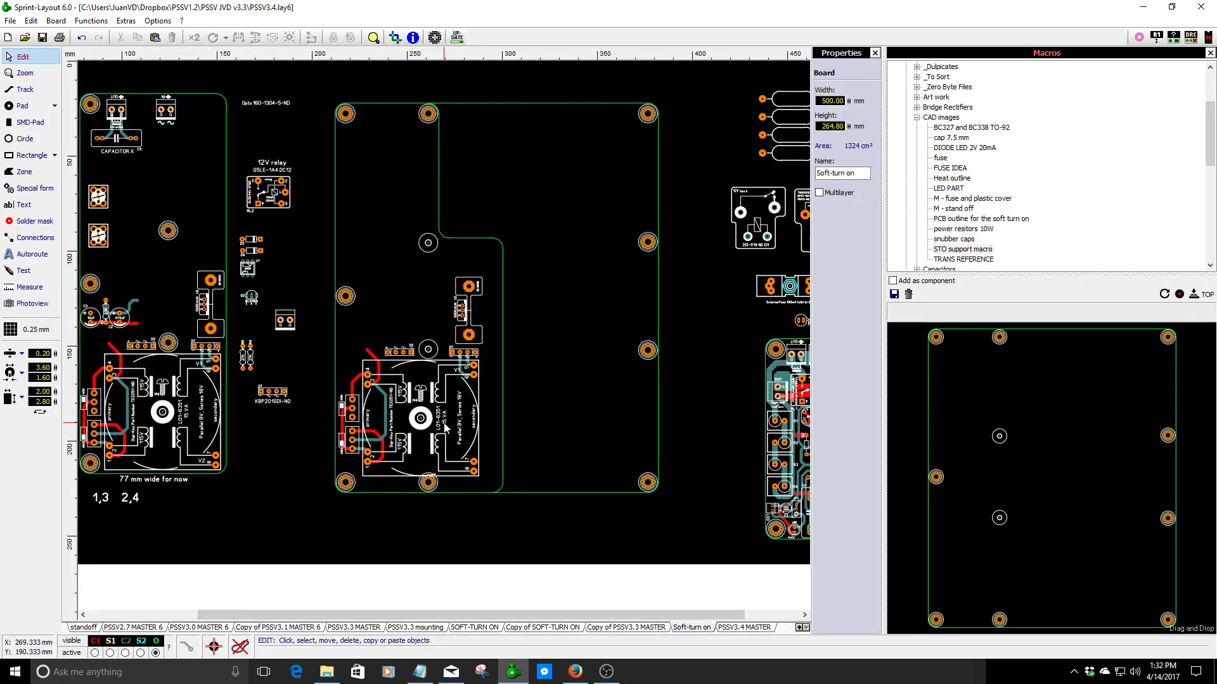
{"action": "left_click", "coordinate": [746, 627]}
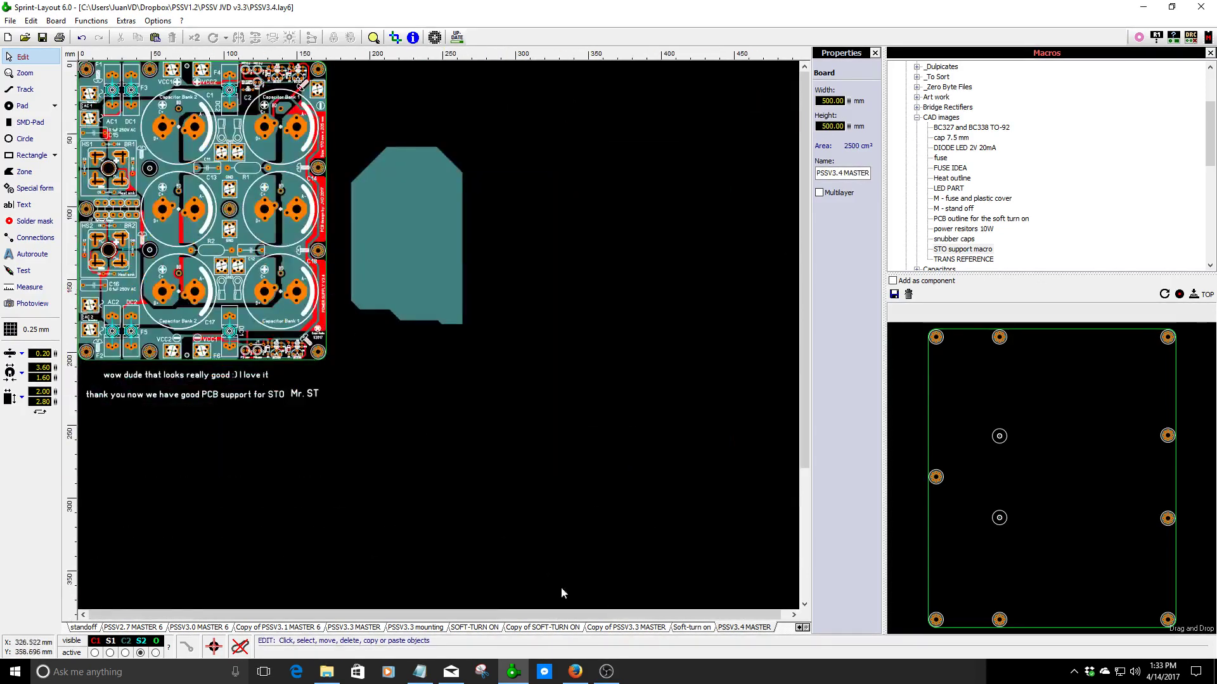
{"action": "left_click", "coordinate": [692, 627]}
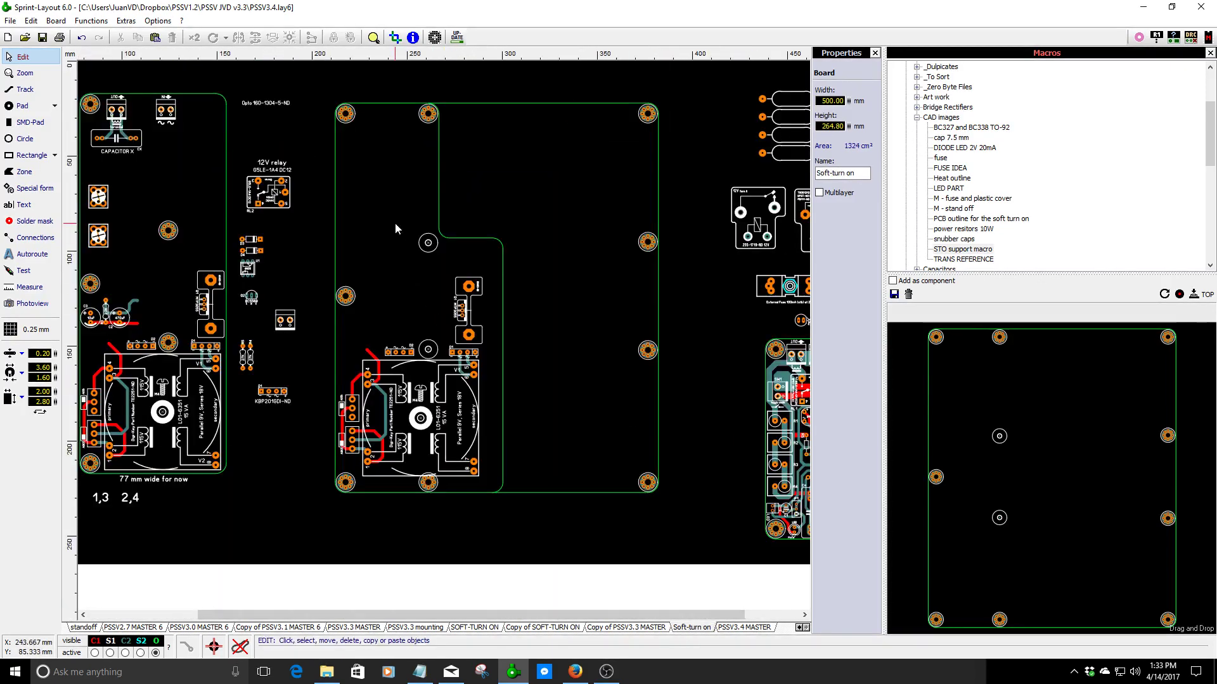
- Examine the Soft-turn on board's stepped outline and the mounting holes along its upper part
{"action": "scroll", "coordinate": [375, 107], "scroll_direction": "up", "scroll_amount": 3}
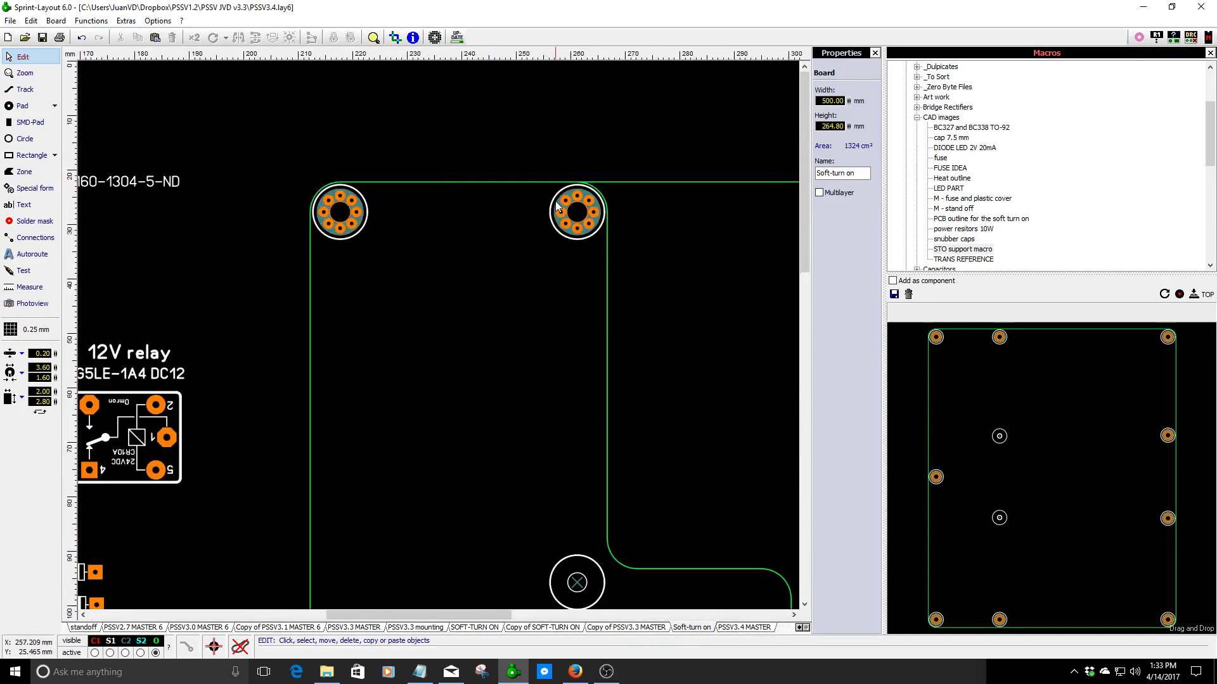
{"action": "scroll", "coordinate": [475, 166], "scroll_direction": "down", "scroll_amount": 2}
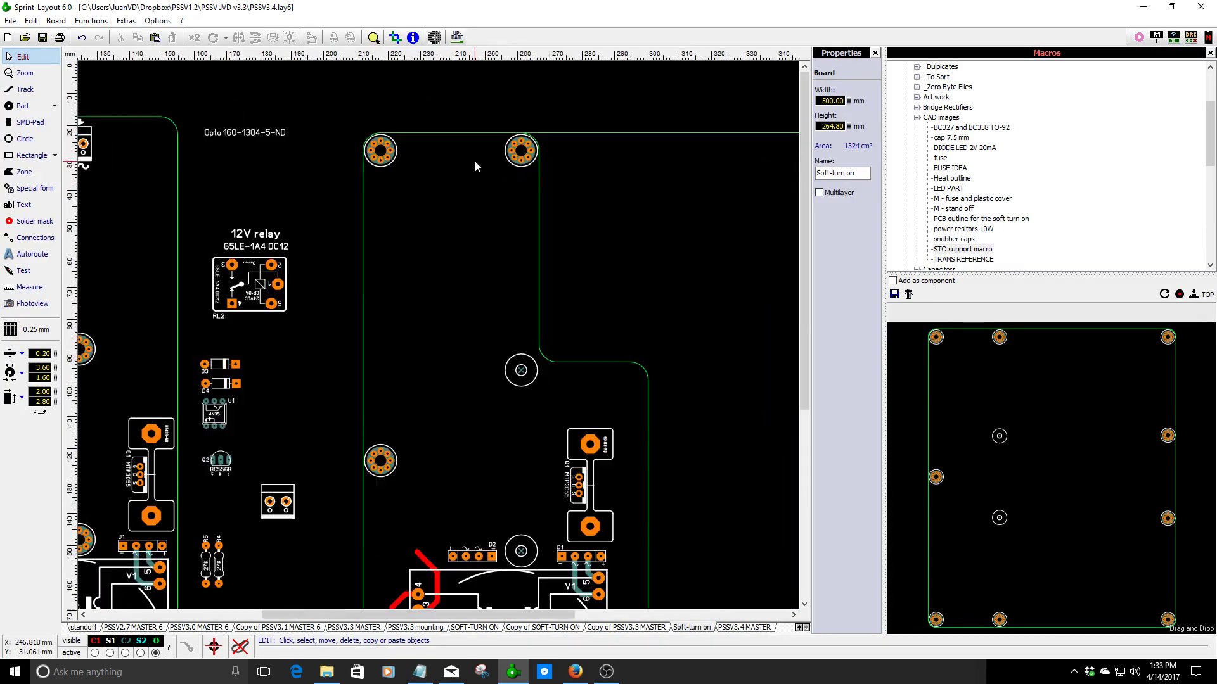
{"action": "scroll", "coordinate": [513, 357], "scroll_direction": "down", "scroll_amount": 2}
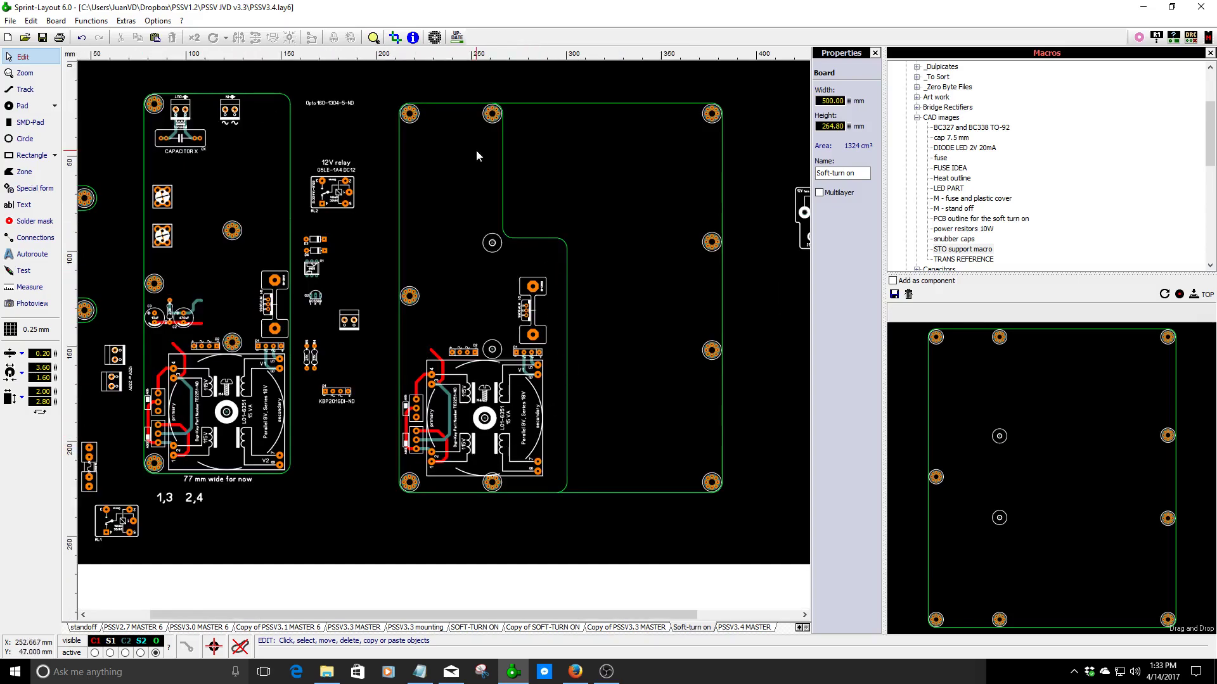
{"action": "scroll", "coordinate": [479, 158], "scroll_direction": "up", "scroll_amount": 4}
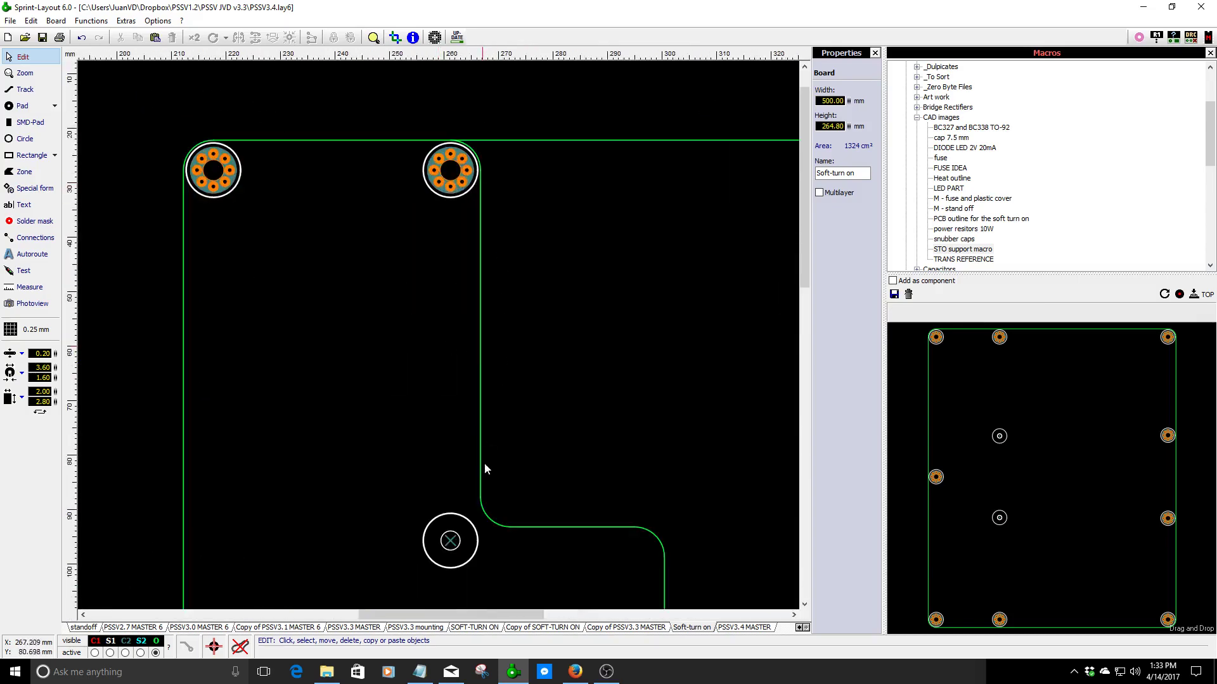
{"action": "scroll", "coordinate": [532, 291], "scroll_direction": "down", "scroll_amount": 3}
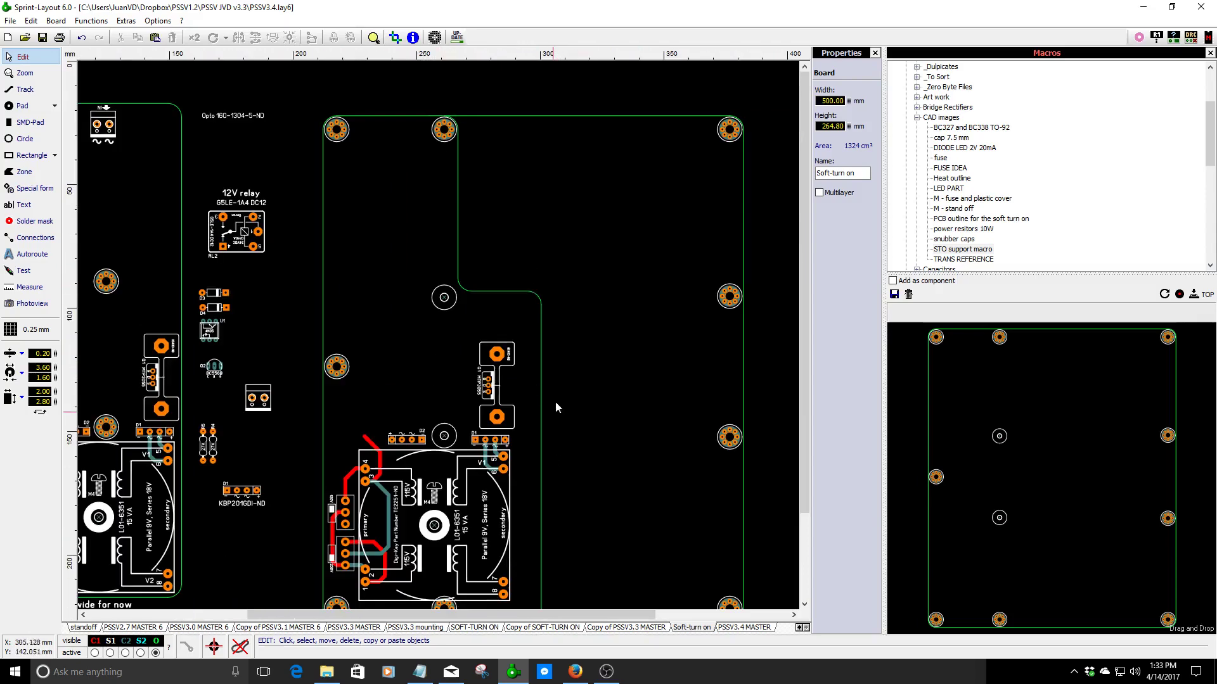
{"action": "scroll", "coordinate": [545, 431], "scroll_direction": "down", "scroll_amount": 2}
{"action": "scroll", "coordinate": [456, 425], "scroll_direction": "up", "scroll_amount": 3}
{"action": "scroll", "coordinate": [374, 254], "scroll_direction": "down", "scroll_amount": 2}
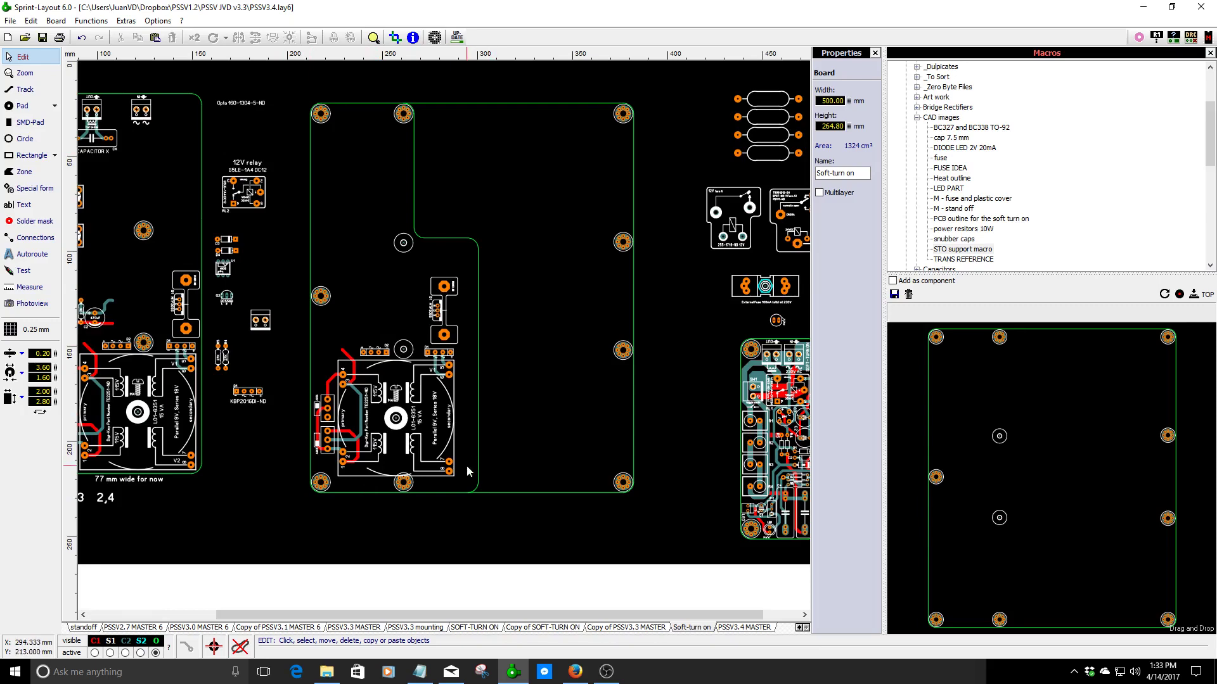
- Examine the mounting hole overlapping the transformer's lower edge and the plain hole above the transformer close up
{"action": "scroll", "coordinate": [482, 412], "scroll_direction": "up", "scroll_amount": 2}
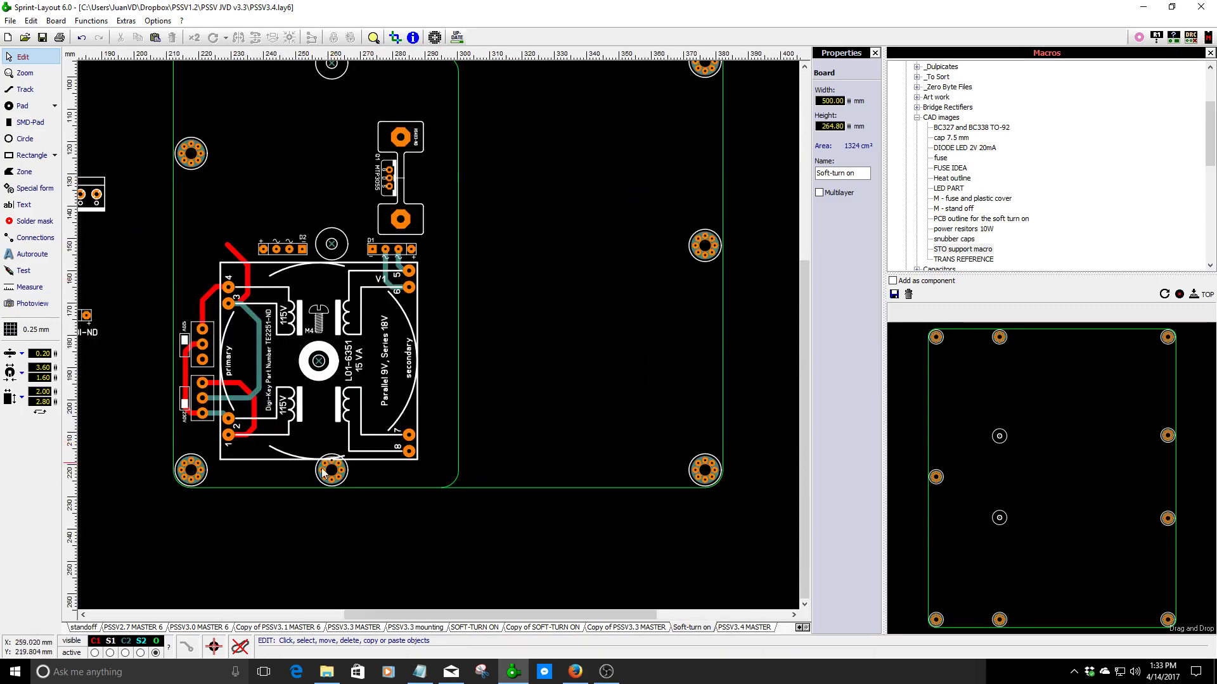
{"action": "scroll", "coordinate": [339, 488], "scroll_direction": "up", "scroll_amount": 3}
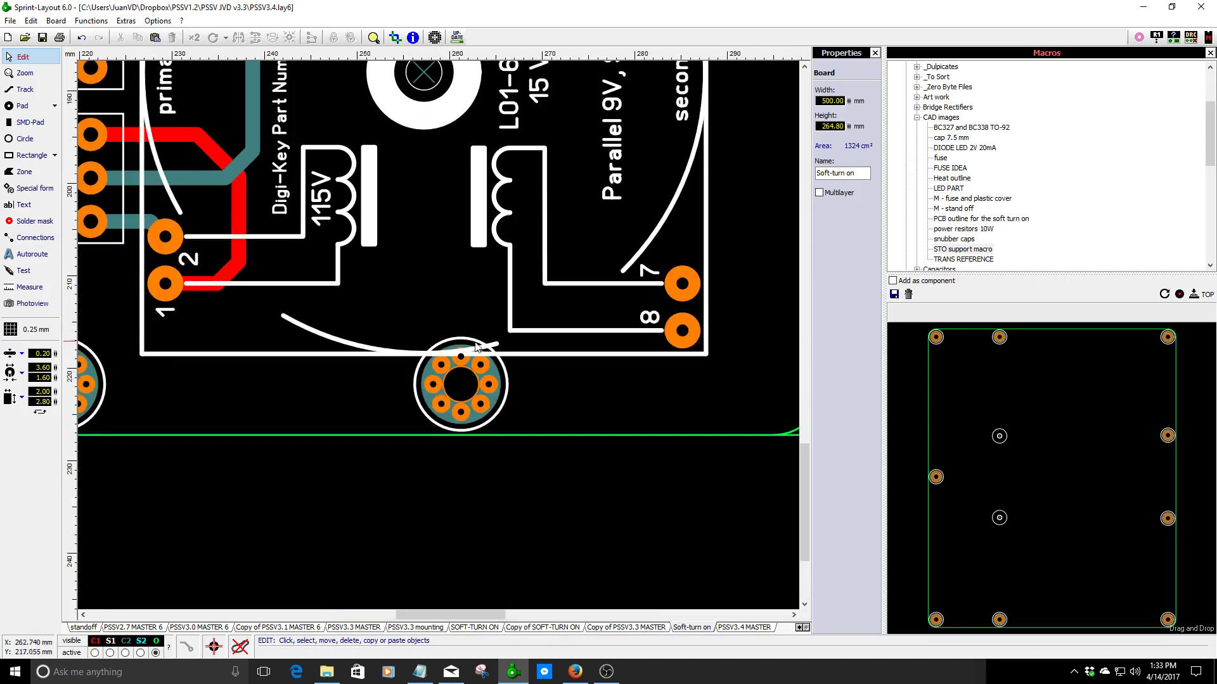
{"action": "scroll", "coordinate": [485, 393], "scroll_direction": "up", "scroll_amount": 2}
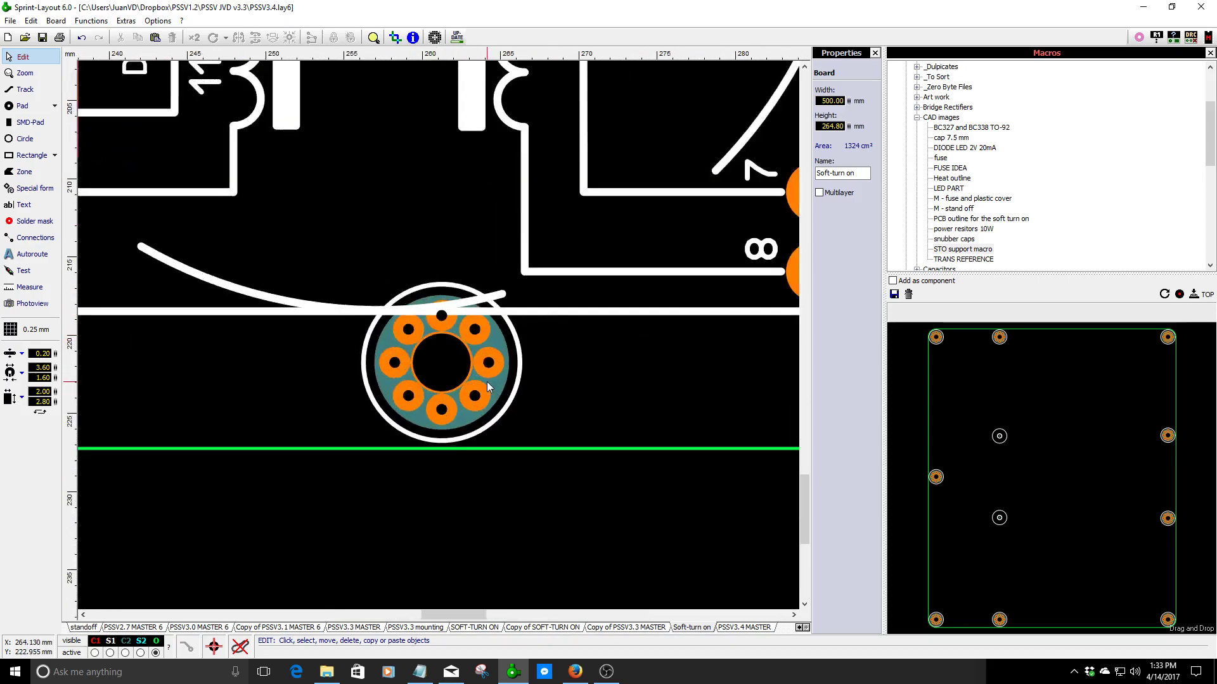
{"action": "scroll", "coordinate": [488, 385], "scroll_direction": "down", "scroll_amount": 3}
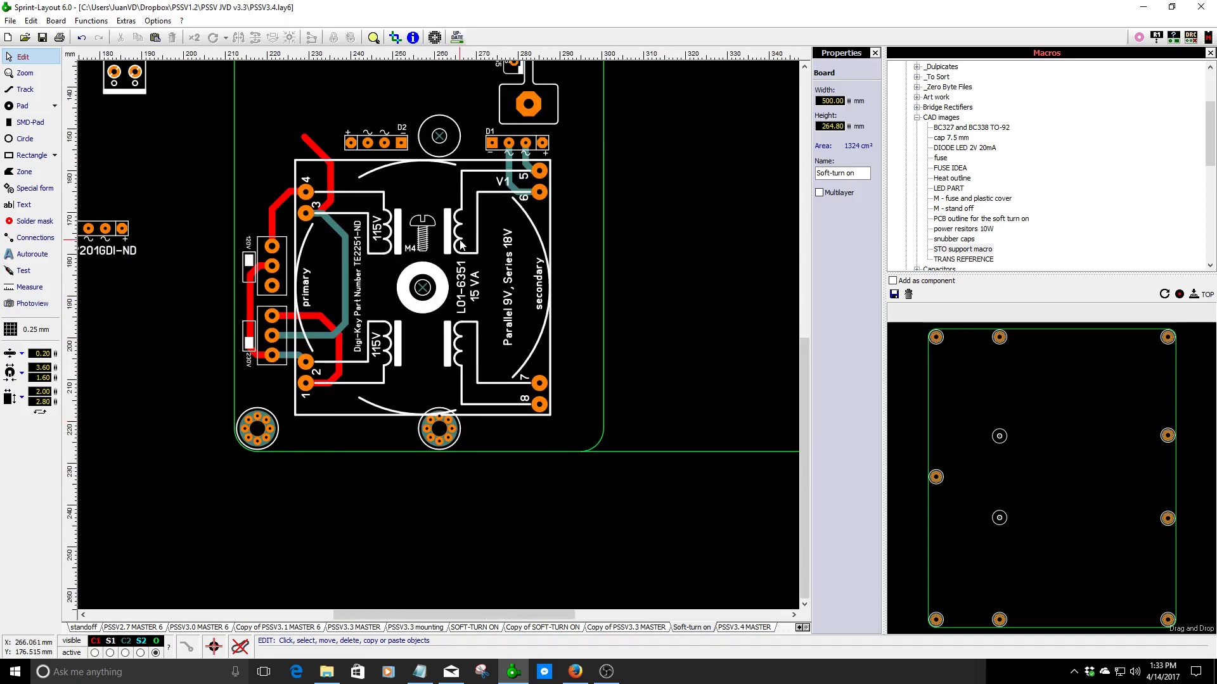
{"action": "scroll", "coordinate": [467, 409], "scroll_direction": "down", "scroll_amount": 1}
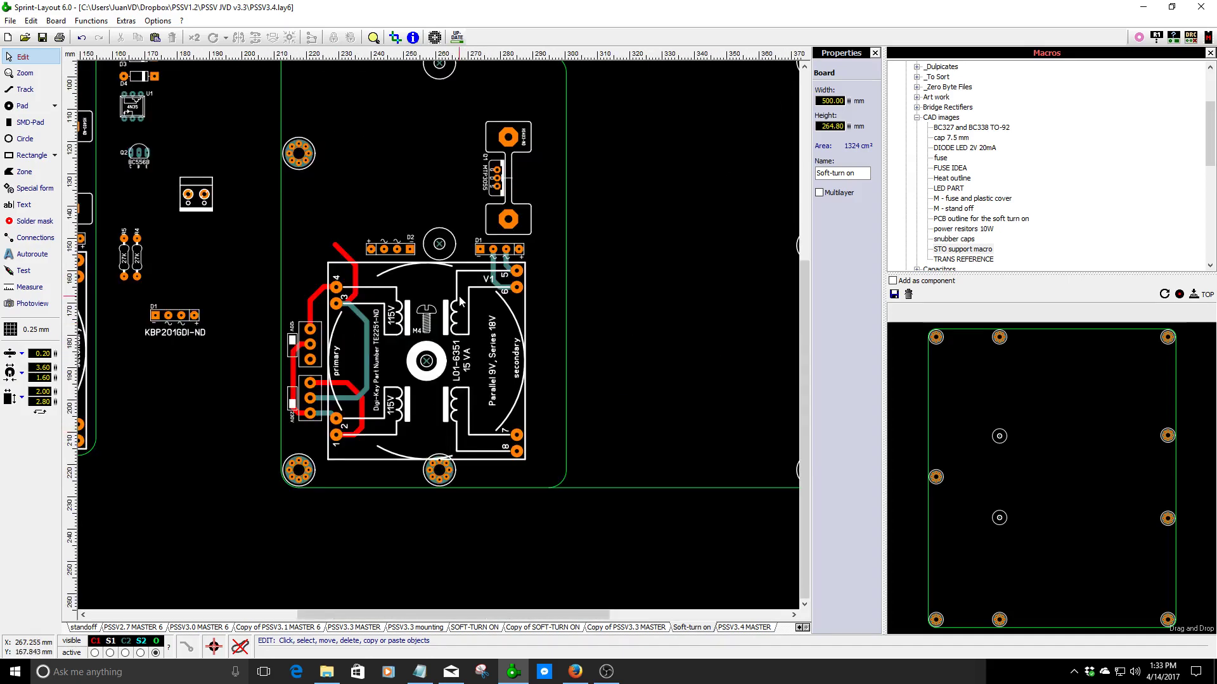
{"action": "scroll", "coordinate": [521, 345], "scroll_direction": "down", "scroll_amount": 1}
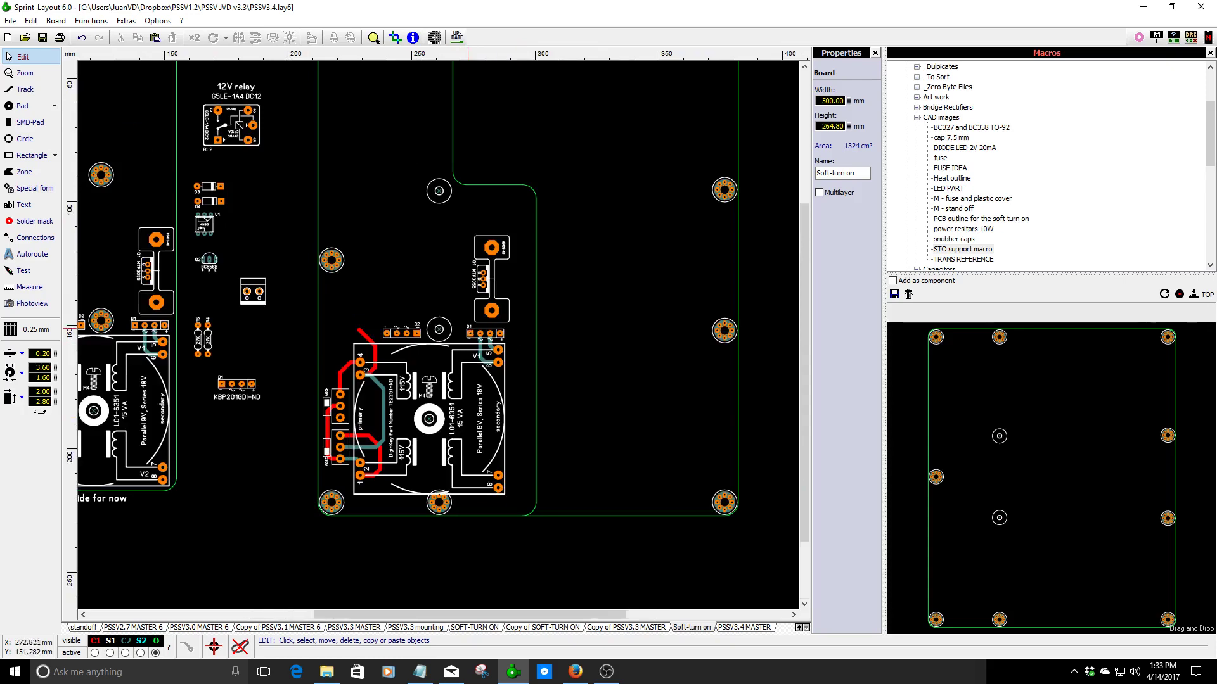
{"action": "scroll", "coordinate": [415, 312], "scroll_direction": "up", "scroll_amount": 4}
{"action": "scroll", "coordinate": [393, 348], "scroll_direction": "down", "scroll_amount": 3}
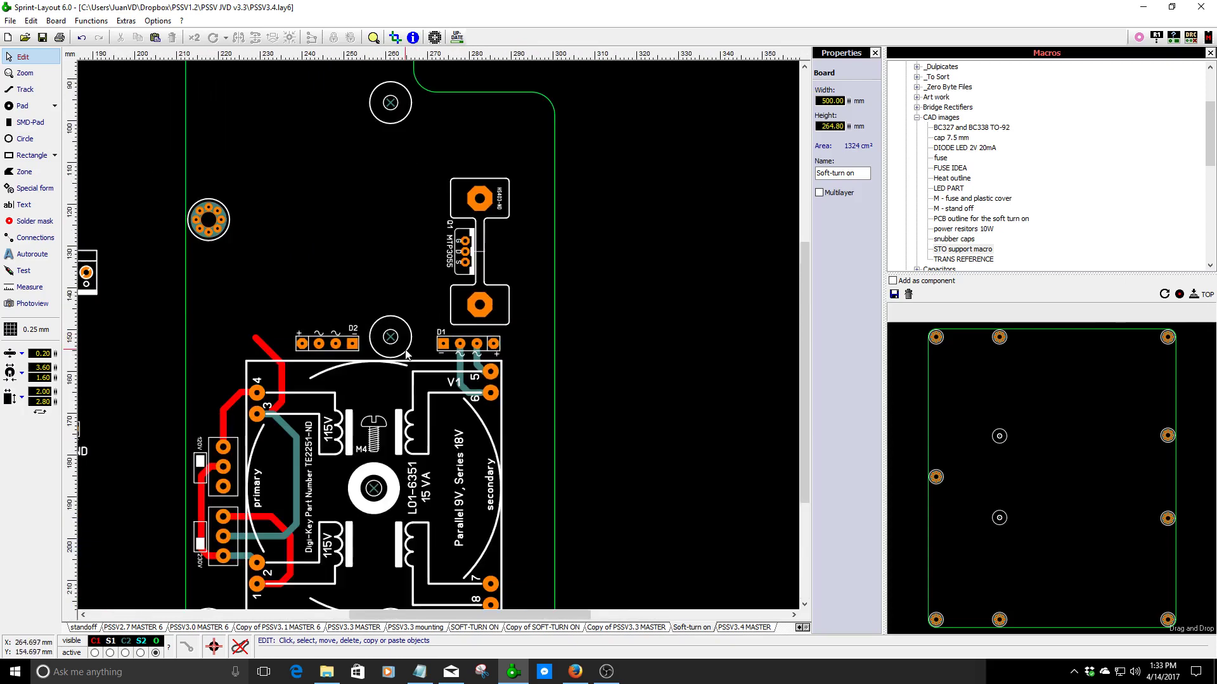
{"action": "scroll", "coordinate": [413, 509], "scroll_direction": "up", "scroll_amount": 4}
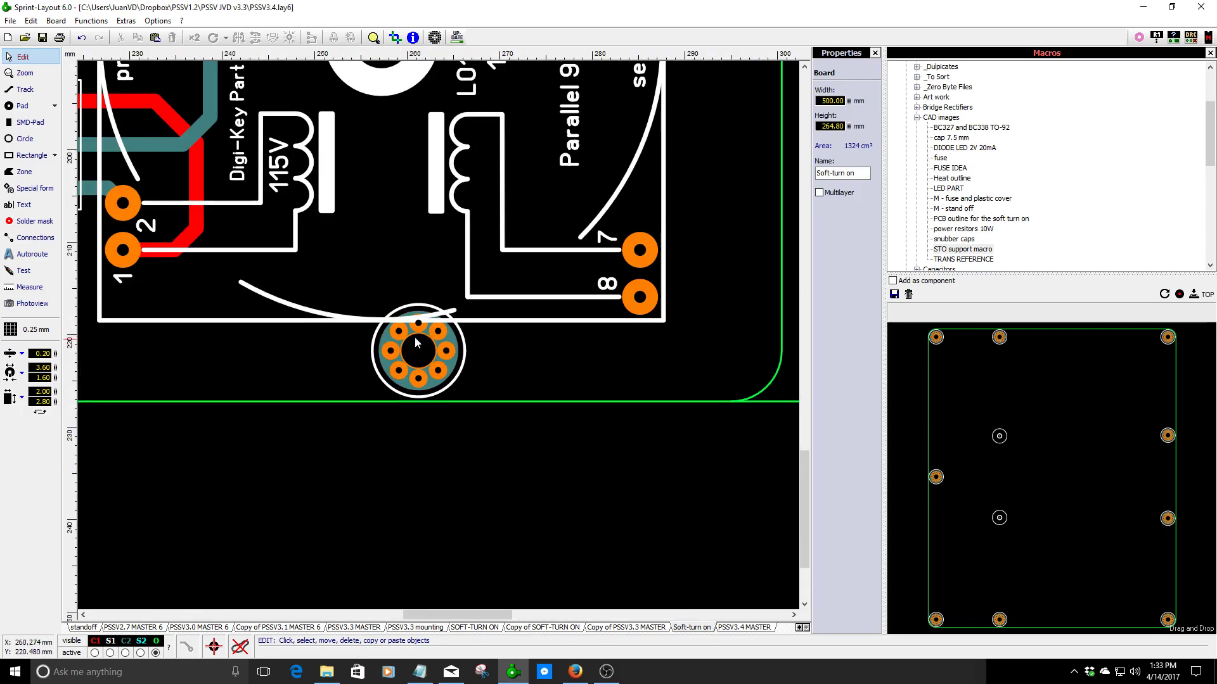
{"action": "scroll", "coordinate": [423, 314], "scroll_direction": "up", "scroll_amount": 2}
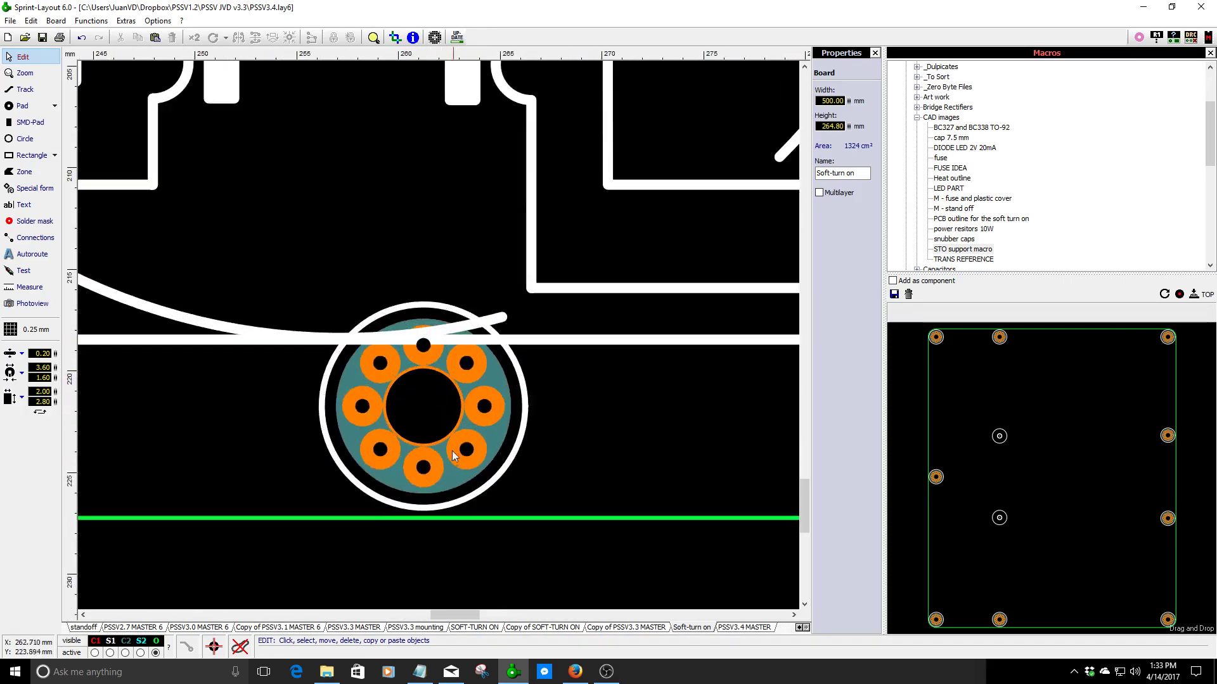
{"action": "scroll", "coordinate": [425, 428], "scroll_direction": "down", "scroll_amount": 5}
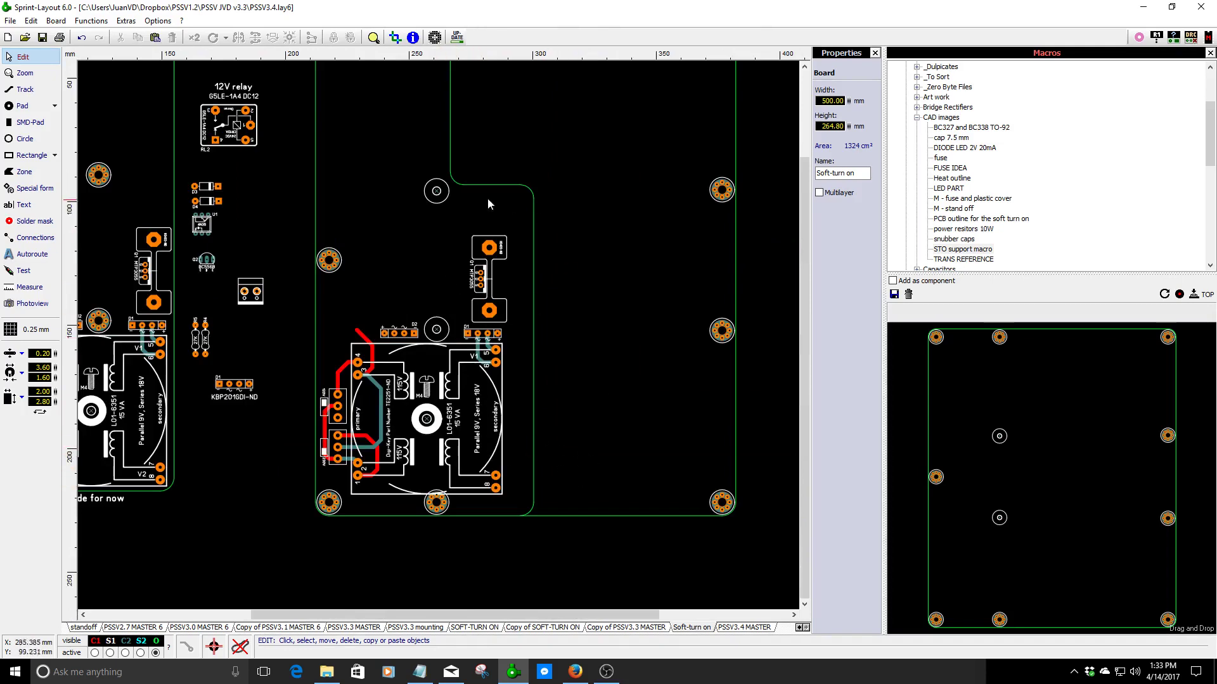
- Examine the clearance between the L01-6351 transformer, the D1 and D2 bridge rectifiers and the surrounding mounting holes
{"action": "scroll", "coordinate": [463, 239], "scroll_direction": "down", "scroll_amount": 1}
{"action": "scroll", "coordinate": [428, 417], "scroll_direction": "up", "scroll_amount": 2}
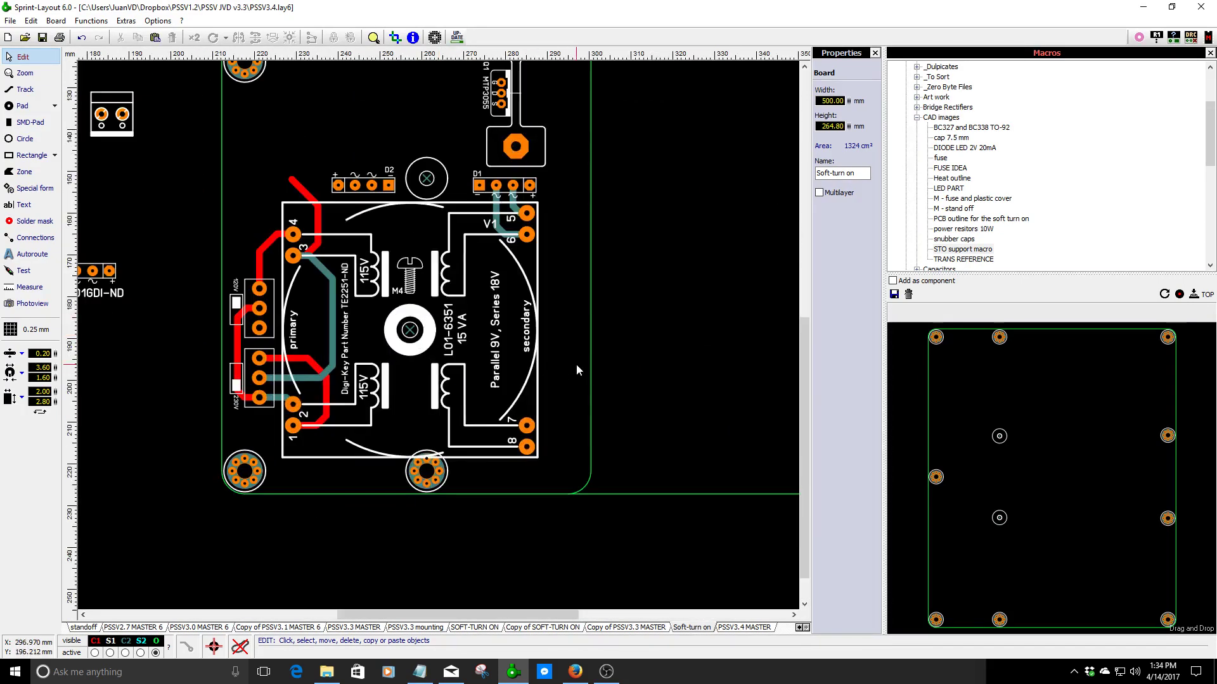
{"action": "scroll", "coordinate": [576, 370], "scroll_direction": "down", "scroll_amount": 1}
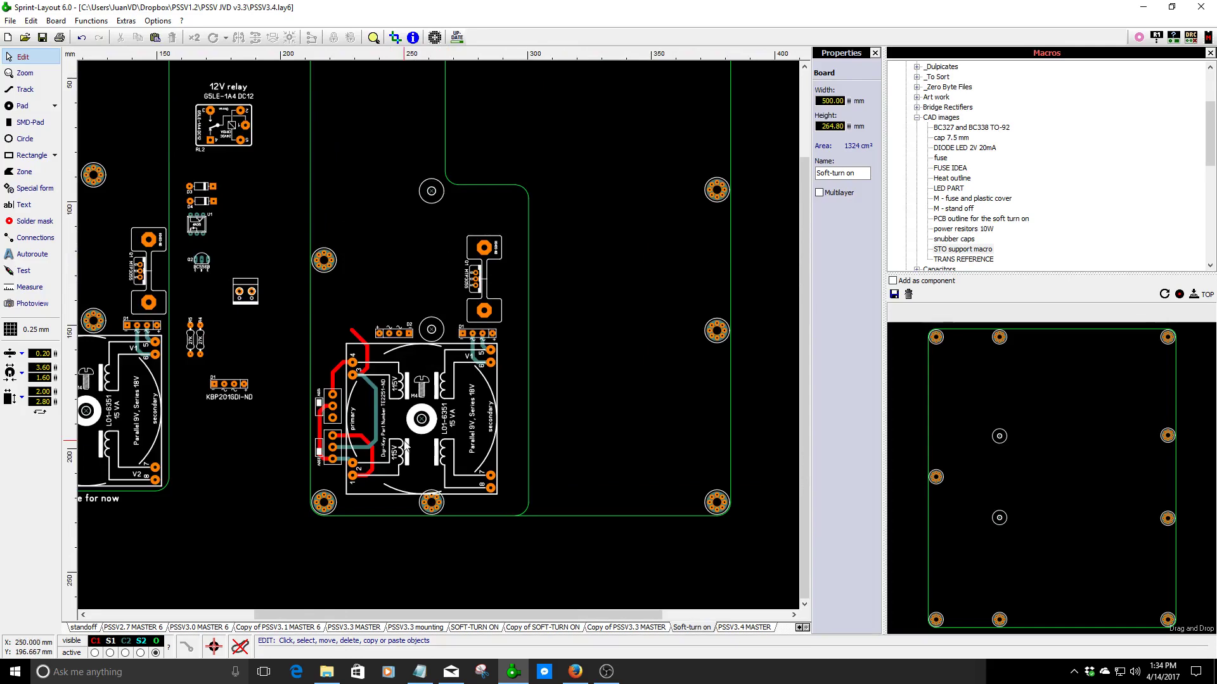
{"action": "scroll", "coordinate": [441, 503], "scroll_direction": "up", "scroll_amount": 3}
{"action": "scroll", "coordinate": [420, 350], "scroll_direction": "down", "scroll_amount": 2}
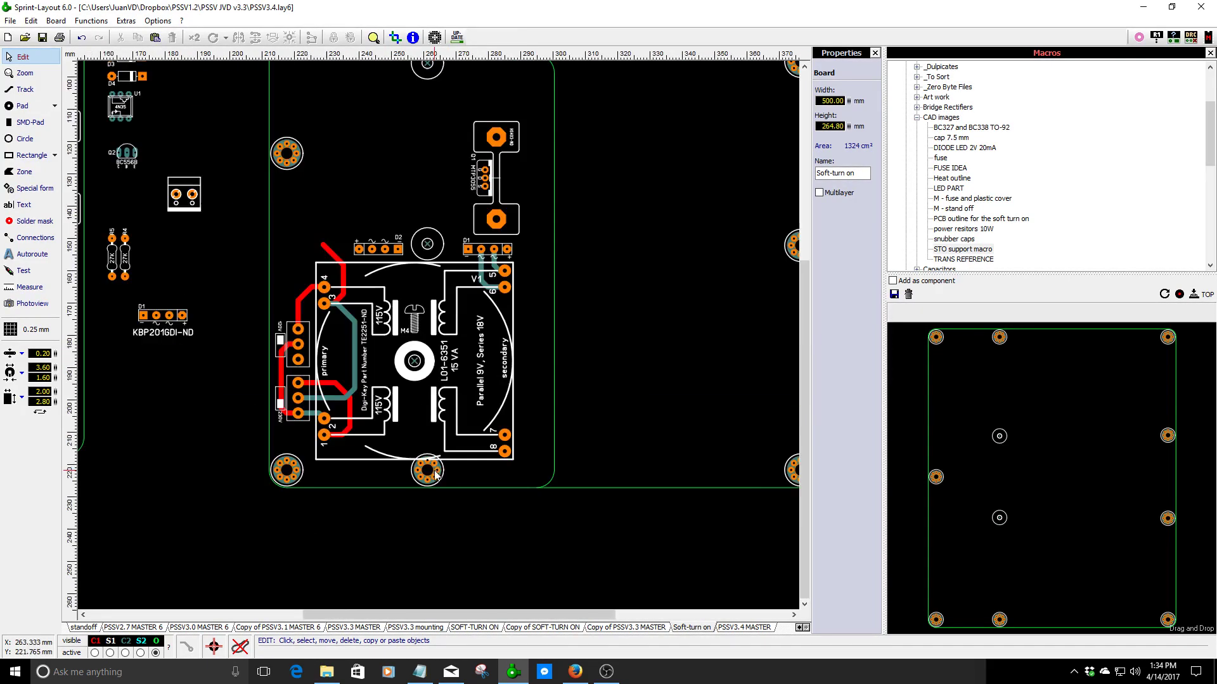
{"action": "scroll", "coordinate": [437, 246], "scroll_direction": "up", "scroll_amount": 1}
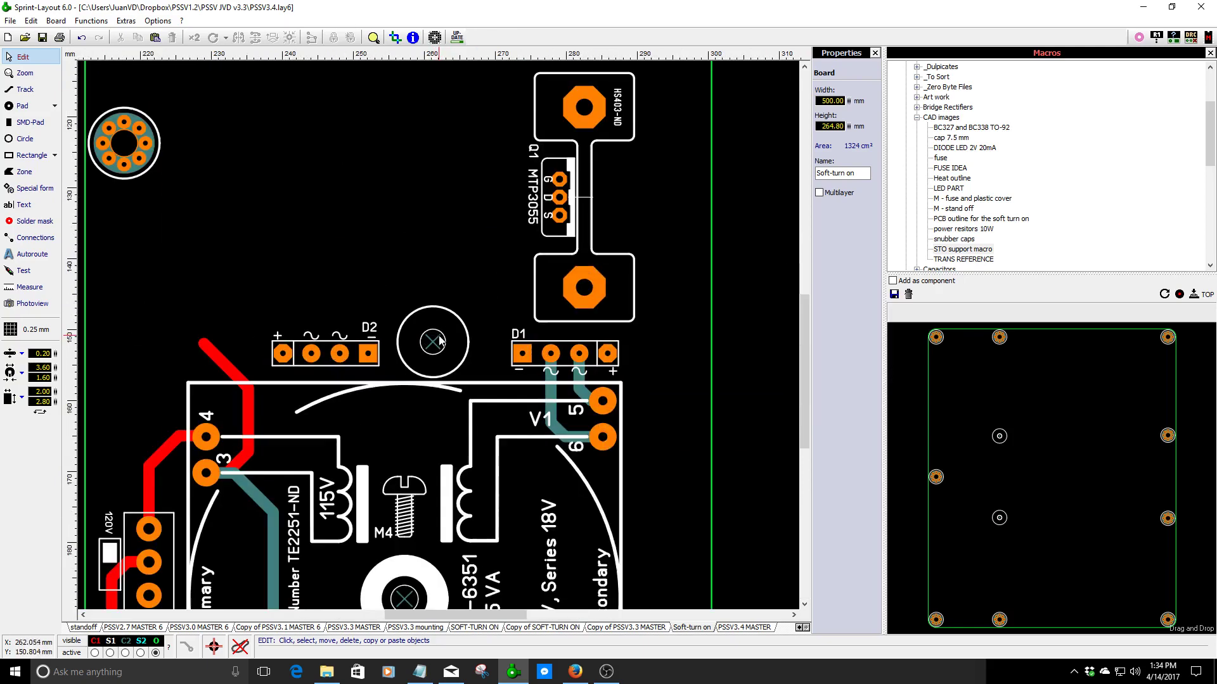
{"action": "scroll", "coordinate": [433, 324], "scroll_direction": "down", "scroll_amount": 3}
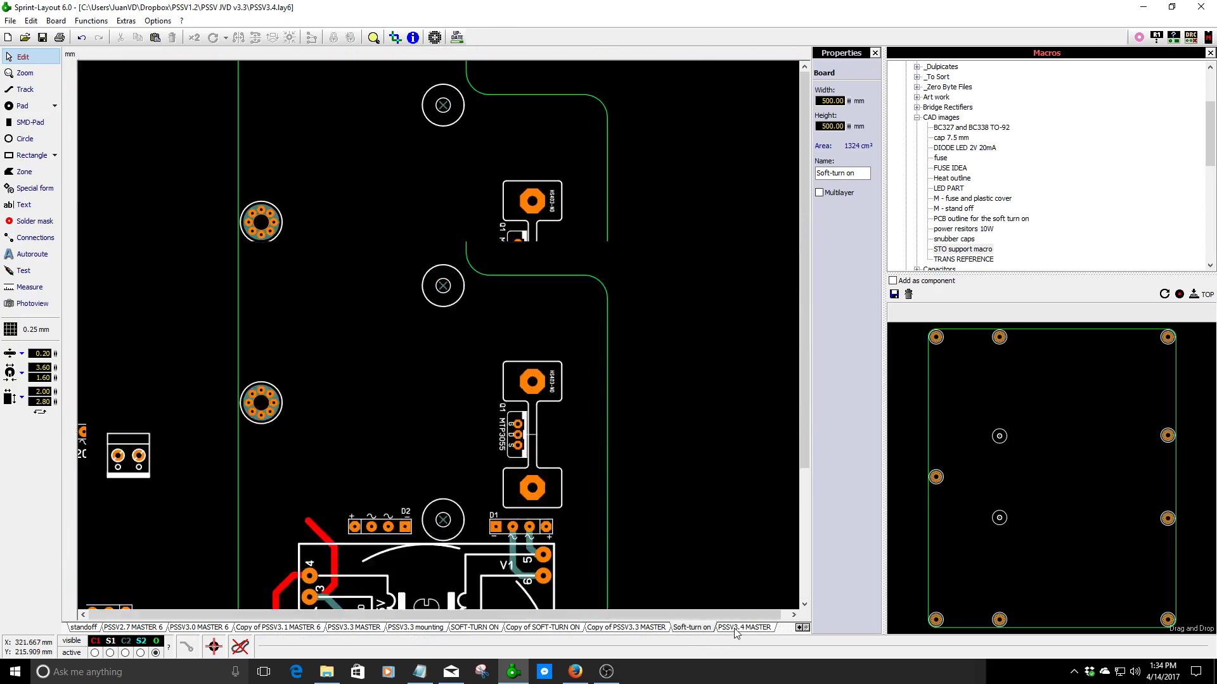
- On the PSSV3.4 MASTER board, select the mounting hole beside bridge rectifier BR2 to inspect its pad and circle
{"action": "left_click", "coordinate": [745, 628]}
{"action": "scroll", "coordinate": [455, 374], "scroll_direction": "up", "scroll_amount": 3}
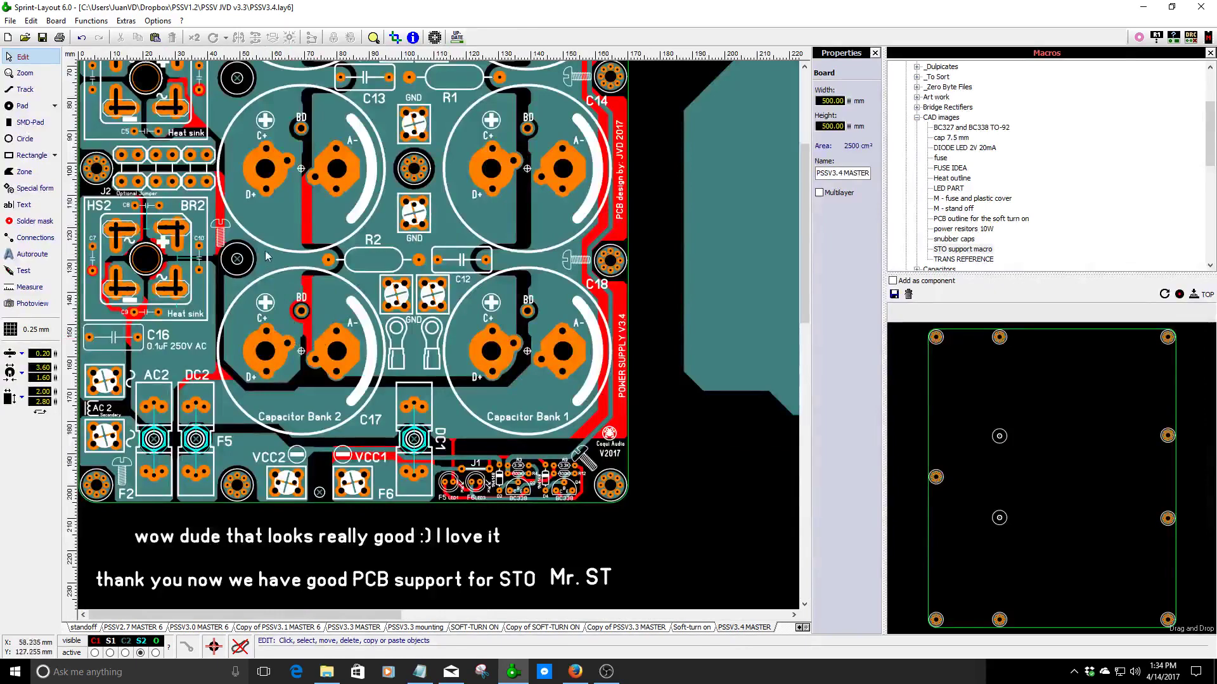
{"action": "scroll", "coordinate": [388, 341], "scroll_direction": "up", "scroll_amount": 1}
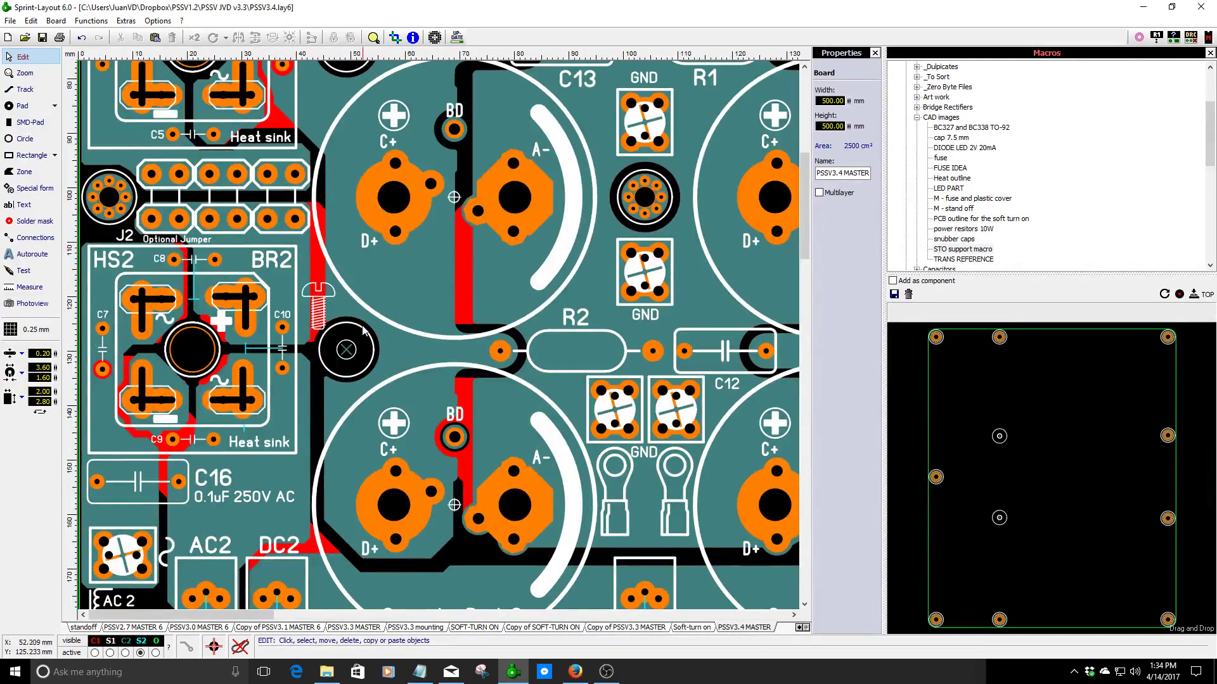
{"action": "scroll", "coordinate": [363, 330], "scroll_direction": "down", "scroll_amount": 1}
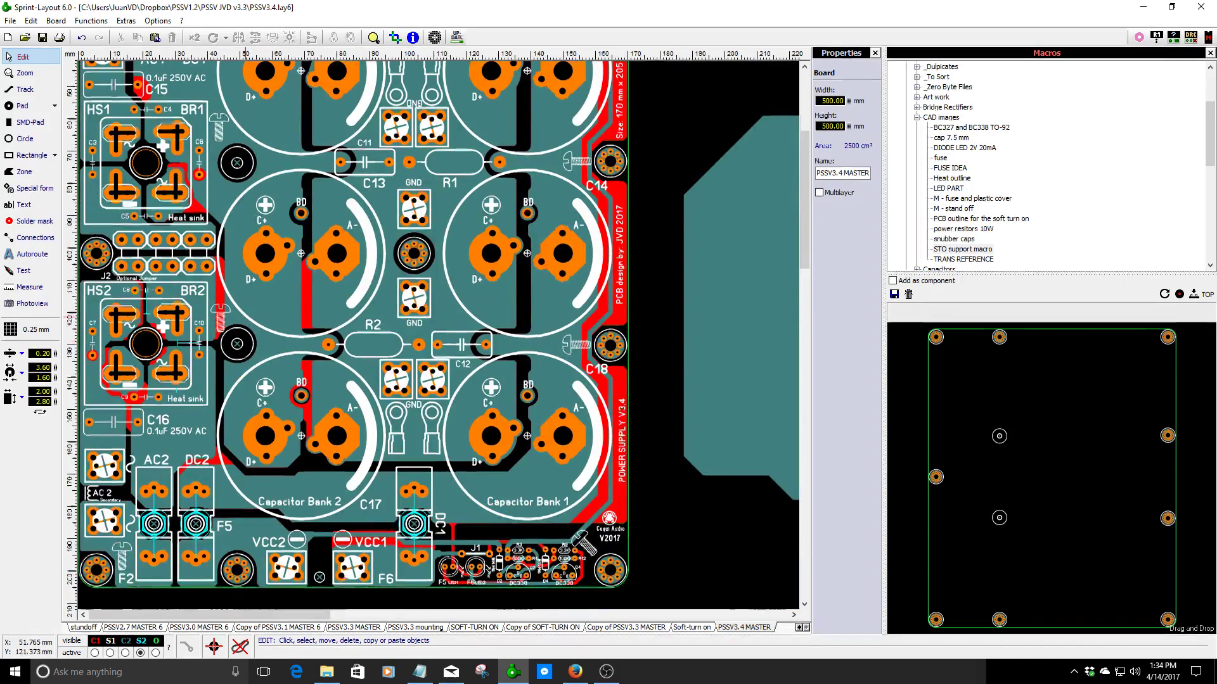
{"action": "scroll", "coordinate": [256, 334], "scroll_direction": "up", "scroll_amount": 1}
{"action": "scroll", "coordinate": [419, 394], "scroll_direction": "up", "scroll_amount": 1}
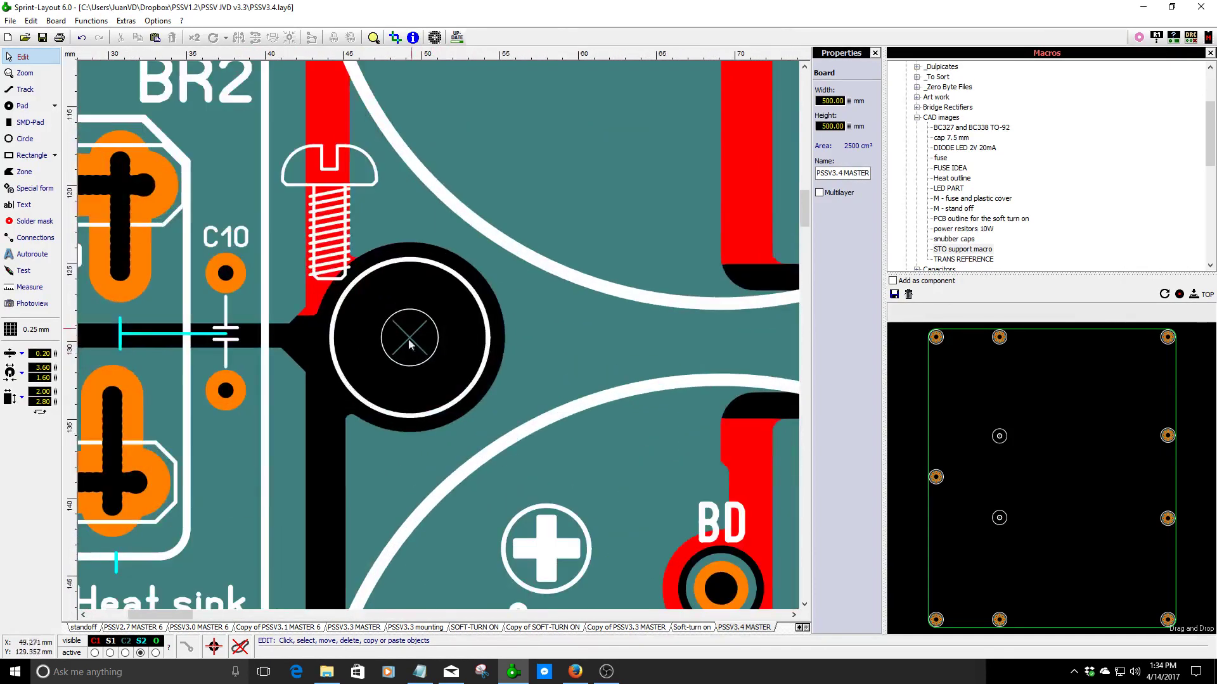
{"action": "left_click", "coordinate": [420, 397]}
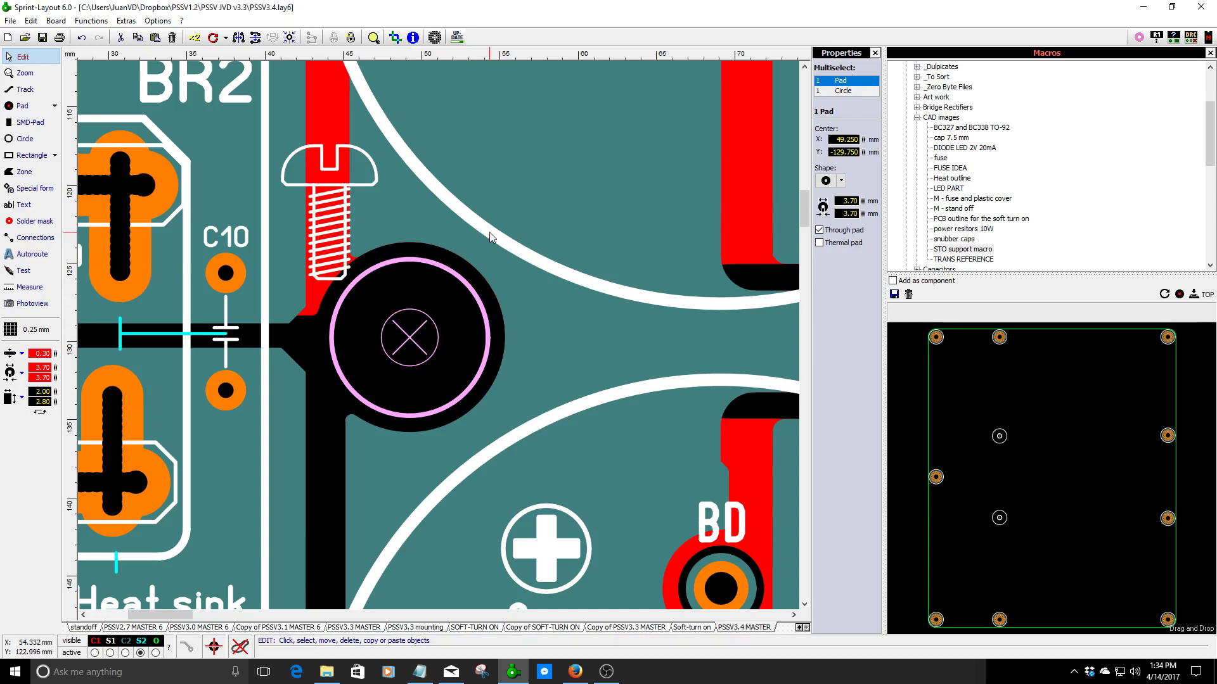
{"action": "scroll", "coordinate": [490, 238], "scroll_direction": "down", "scroll_amount": 3}
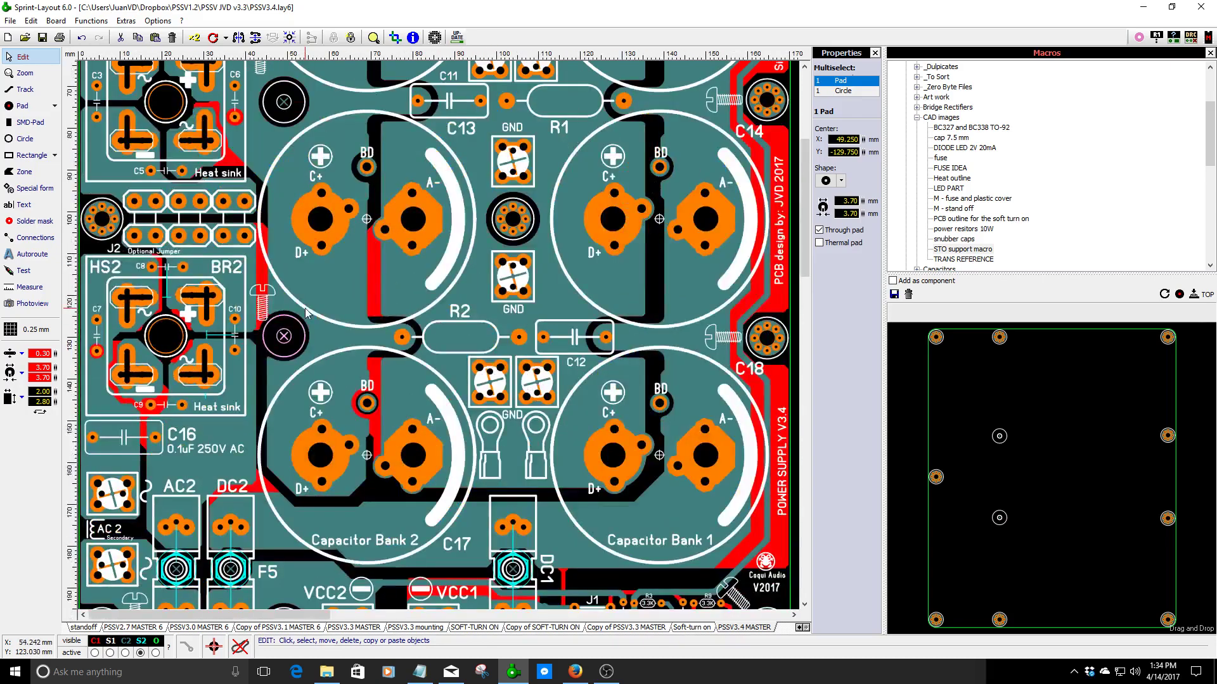
- Measure the distance between the mounting hole beside BR2 and the one near C18, in both directions
{"action": "left_click", "coordinate": [30, 287]}
{"action": "left_click_drag", "start_coordinate": [286, 341], "coordinate": [587, 338]}
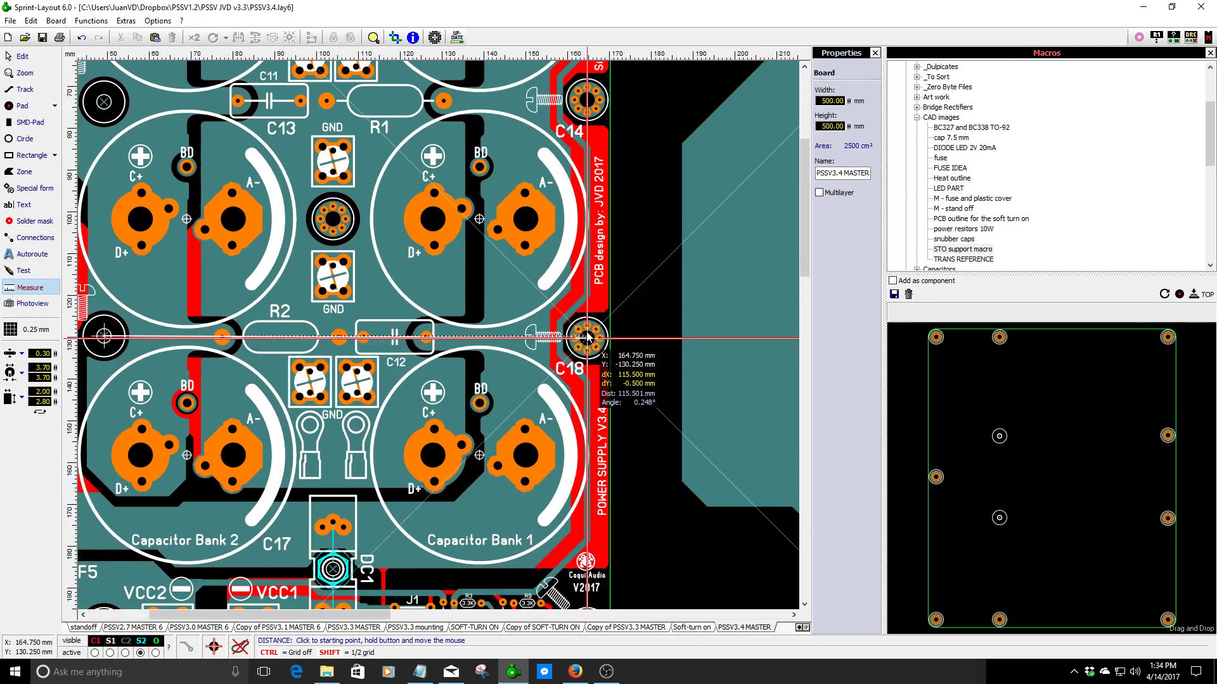
{"action": "scroll", "coordinate": [587, 337], "scroll_direction": "up", "scroll_amount": 2}
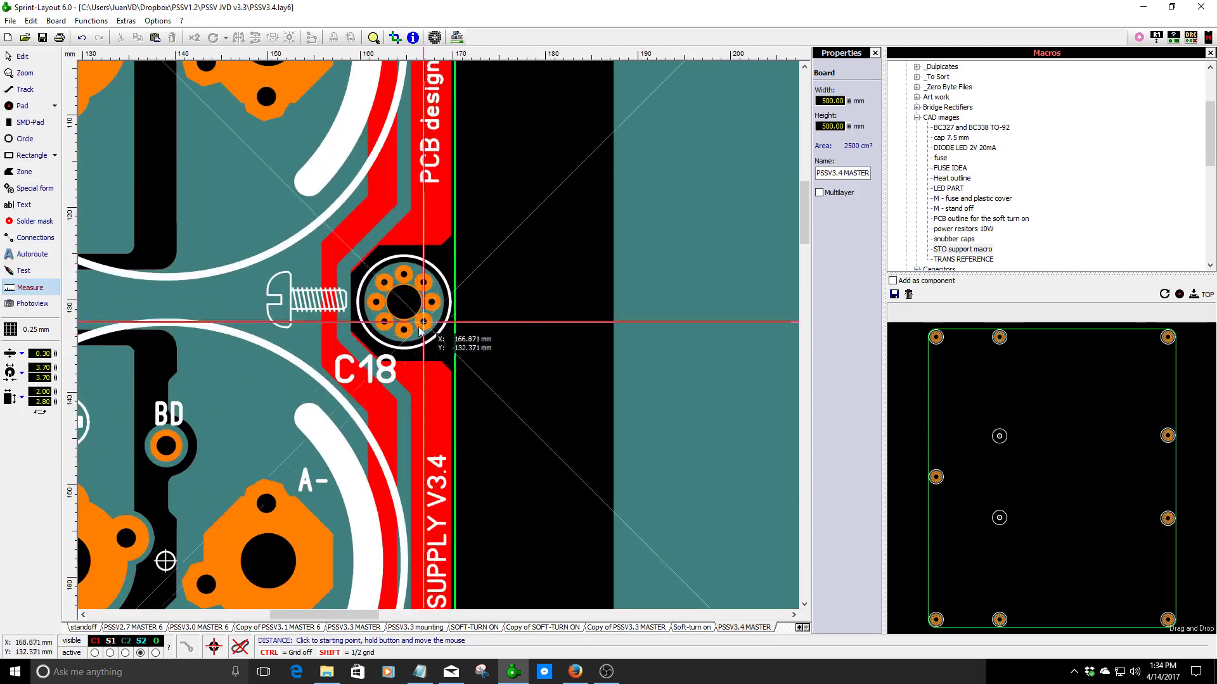
{"action": "left_click_drag", "start_coordinate": [394, 299], "coordinate": [284, 303]}
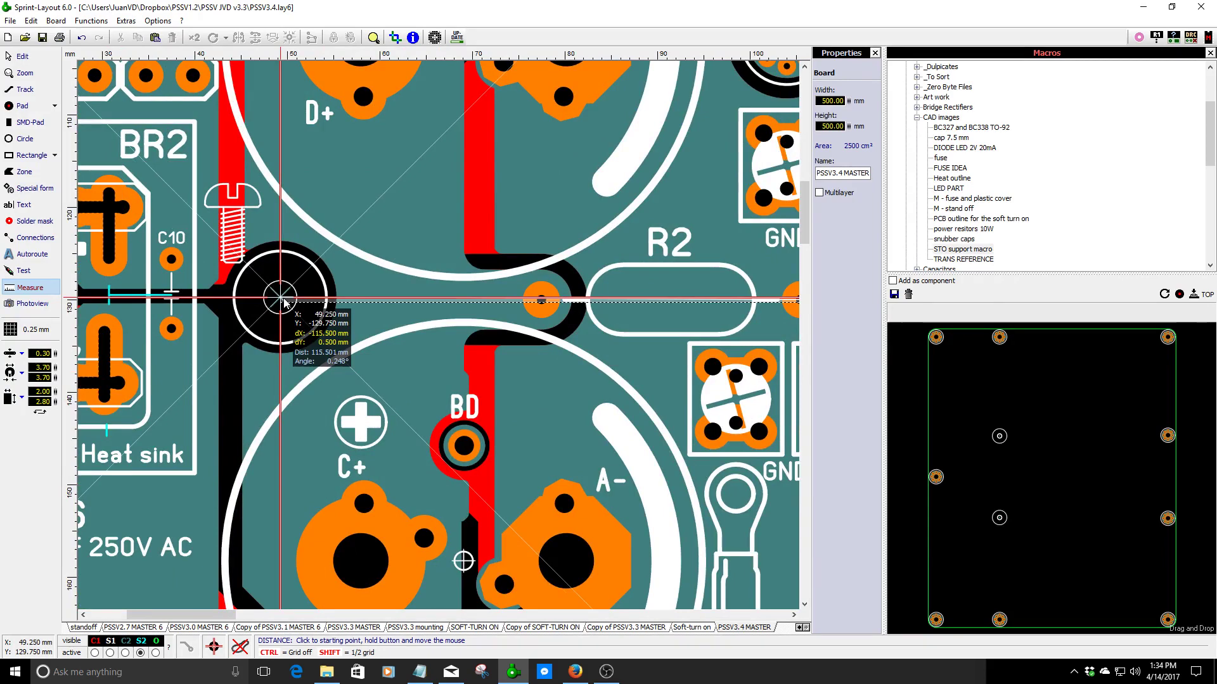
- Measure the distance between the mounting hole near C14 and the one beside bridge rectifier BR1 on the PSSV3.4 MASTER board
{"action": "key", "text": "Escape"}
{"action": "key", "text": "Escape"}
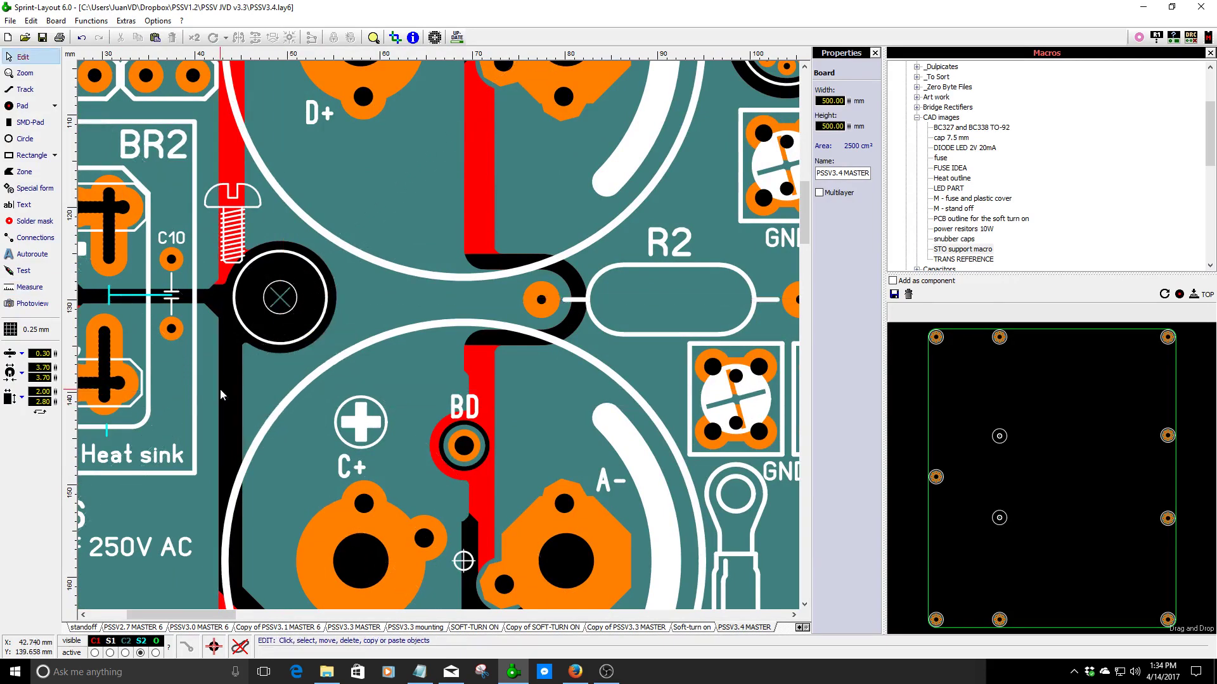
{"action": "scroll", "coordinate": [319, 368], "scroll_direction": "down", "scroll_amount": 2}
{"action": "scroll", "coordinate": [319, 368], "scroll_direction": "down", "scroll_amount": 2}
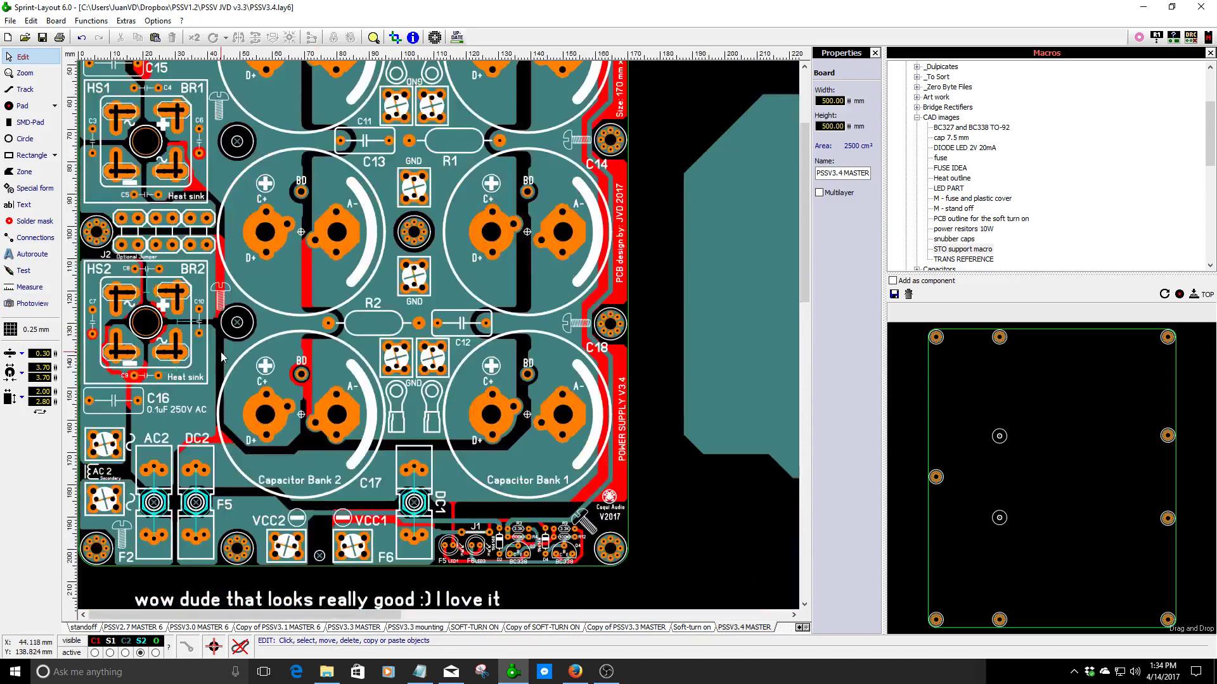
{"action": "scroll", "coordinate": [306, 120], "scroll_direction": "up", "scroll_amount": 2}
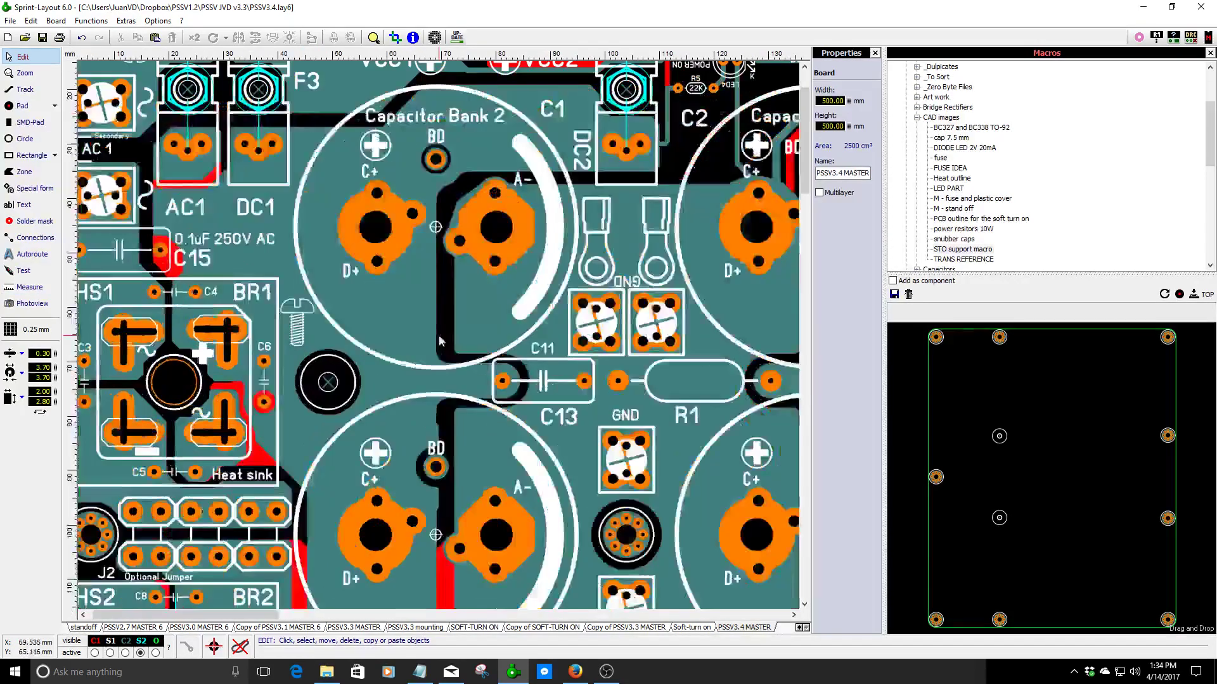
{"action": "left_click", "coordinate": [40, 287]}
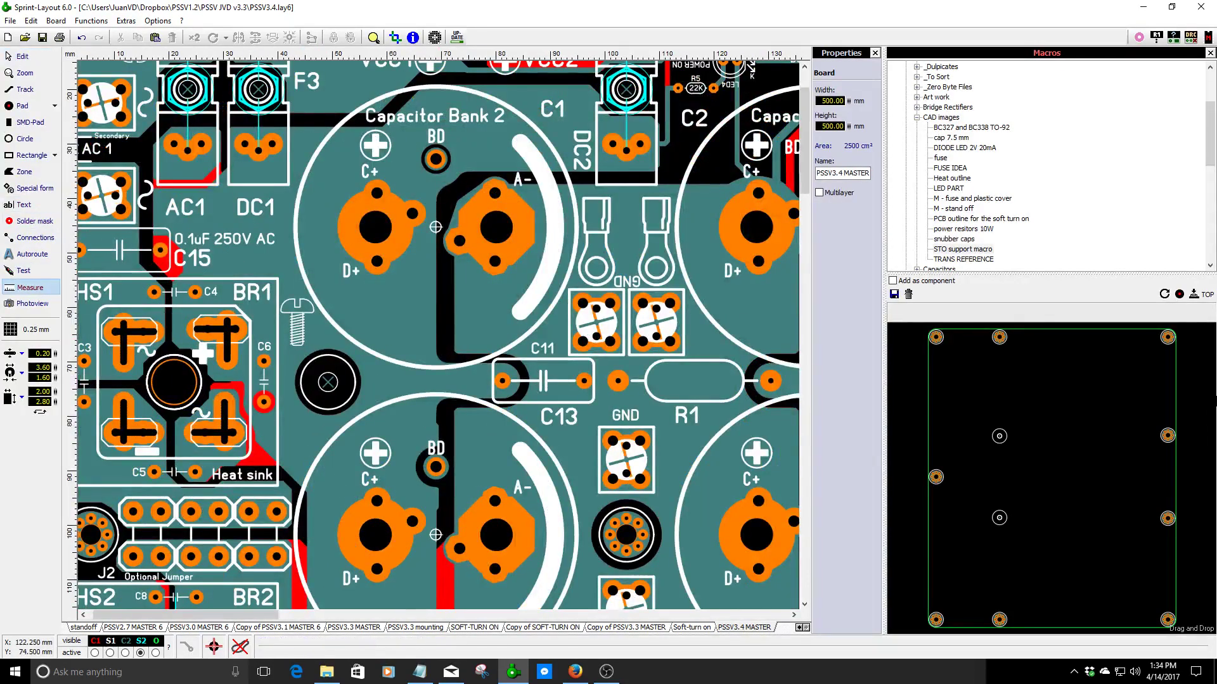
{"action": "scroll", "coordinate": [754, 394], "scroll_direction": "down", "scroll_amount": 1}
{"action": "scroll", "coordinate": [562, 252], "scroll_direction": "up", "scroll_amount": 3}
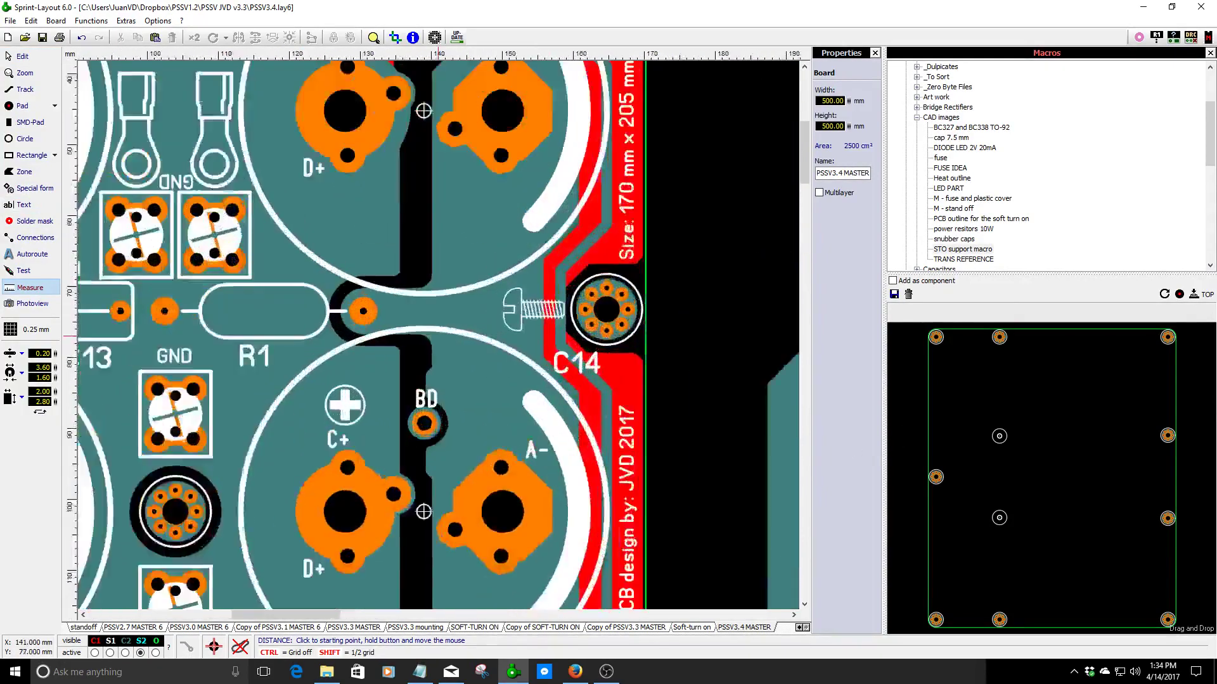
{"action": "left_click_drag", "start_coordinate": [563, 253], "coordinate": [251, 258]}
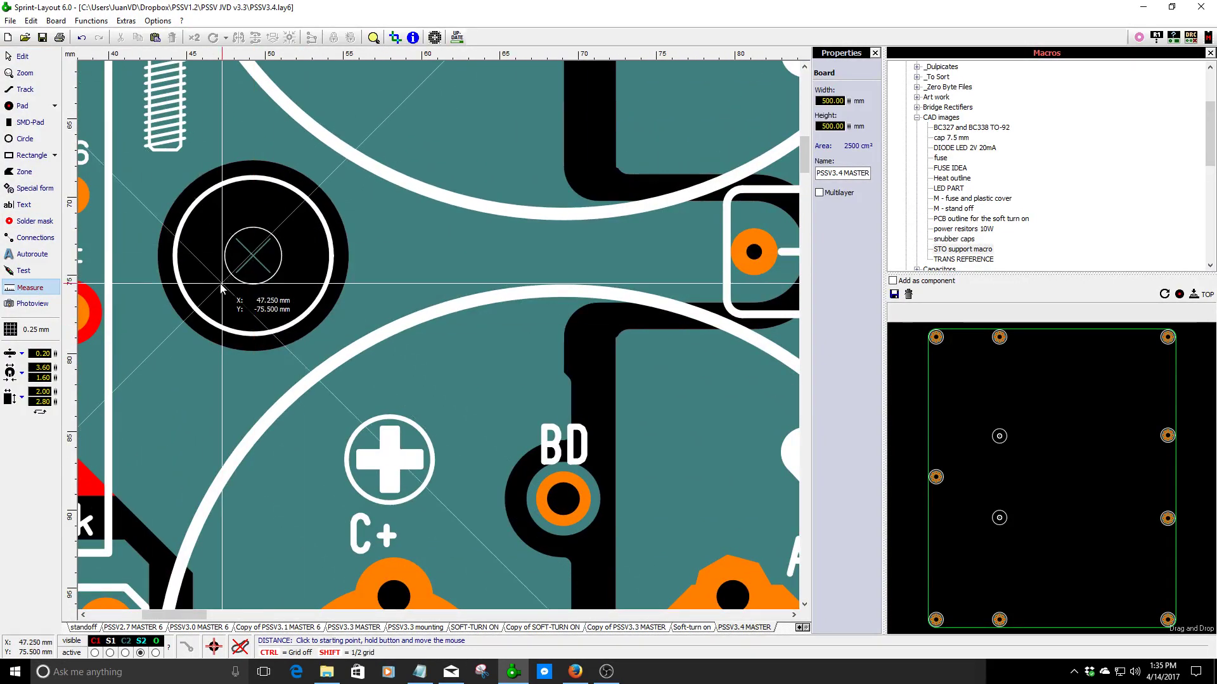
{"action": "key", "text": "Escape"}
- Compare the mounting hole layout of the PSSV3.4 MASTER board with the holes on the Soft-turn on board
{"action": "scroll", "coordinate": [211, 344], "scroll_direction": "down", "scroll_amount": 6}
{"action": "scroll", "coordinate": [318, 336], "scroll_direction": "up", "scroll_amount": 2}
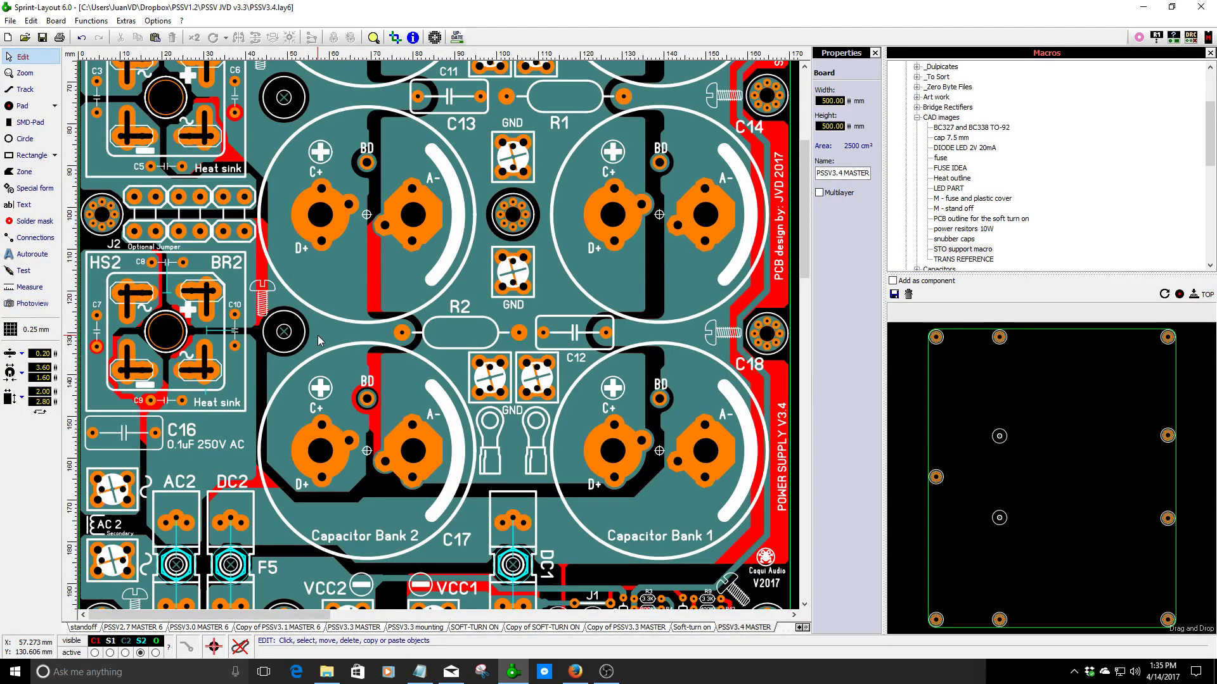
{"action": "scroll", "coordinate": [317, 335], "scroll_direction": "down", "scroll_amount": 2}
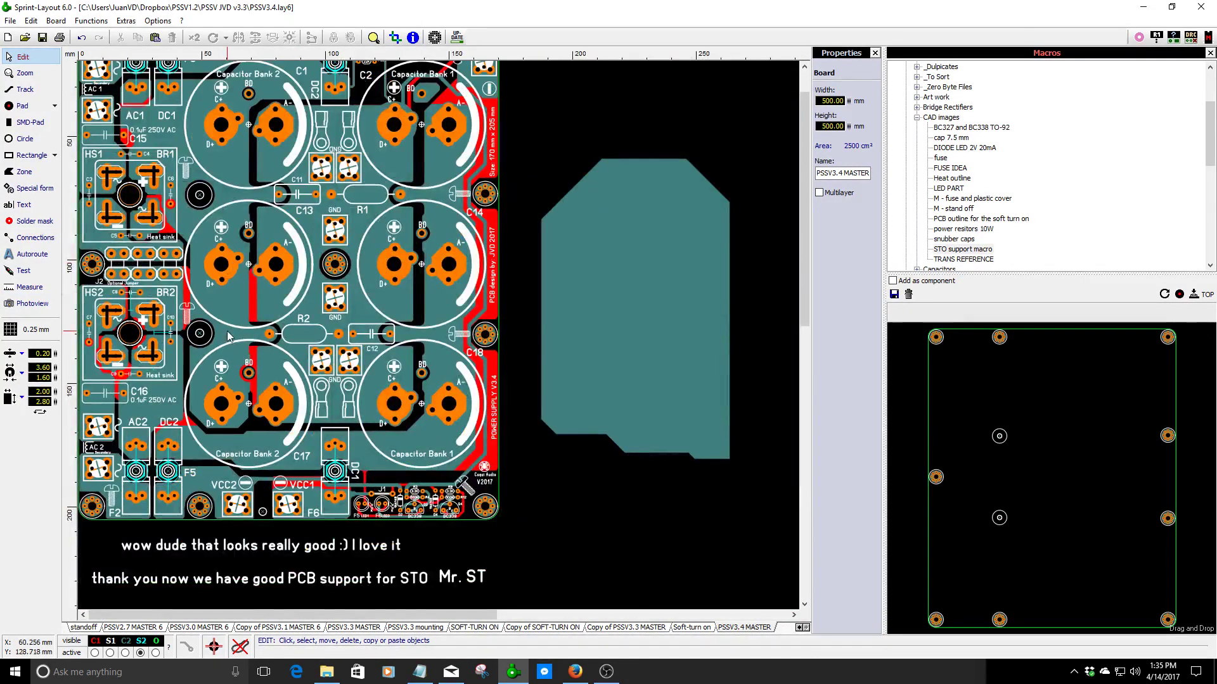
{"action": "left_click", "coordinate": [697, 628]}
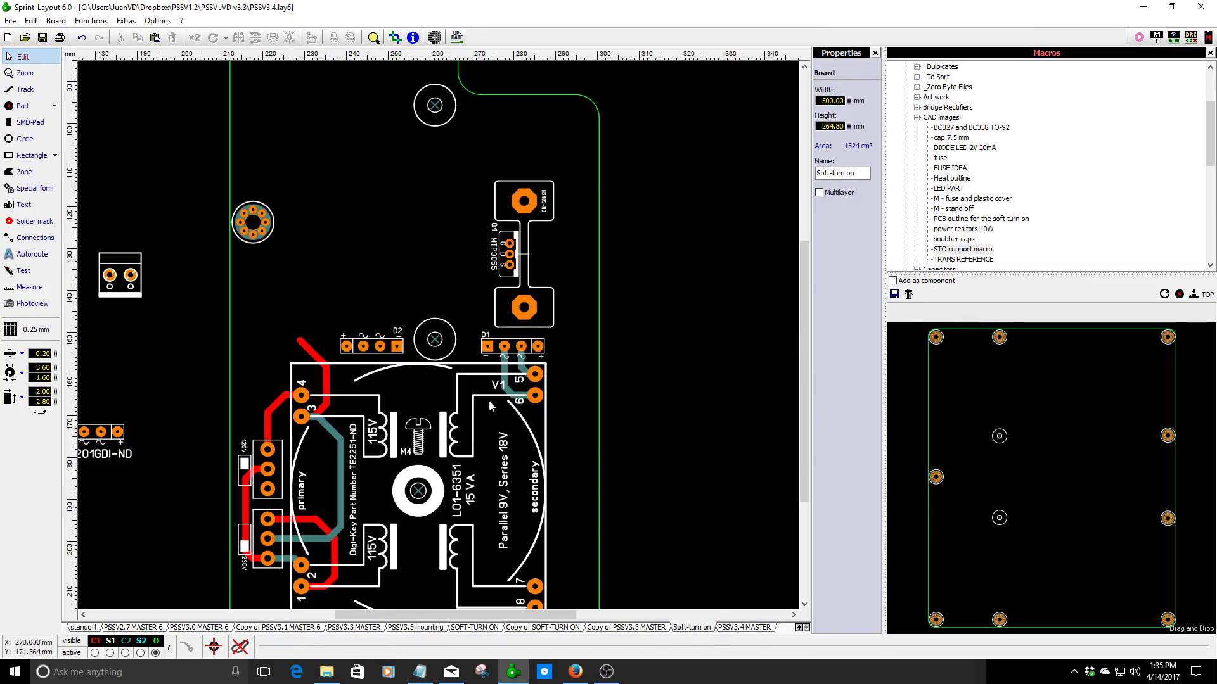
{"action": "scroll", "coordinate": [490, 406], "scroll_direction": "down", "scroll_amount": 3}
{"action": "scroll", "coordinate": [434, 326], "scroll_direction": "up", "scroll_amount": 3}
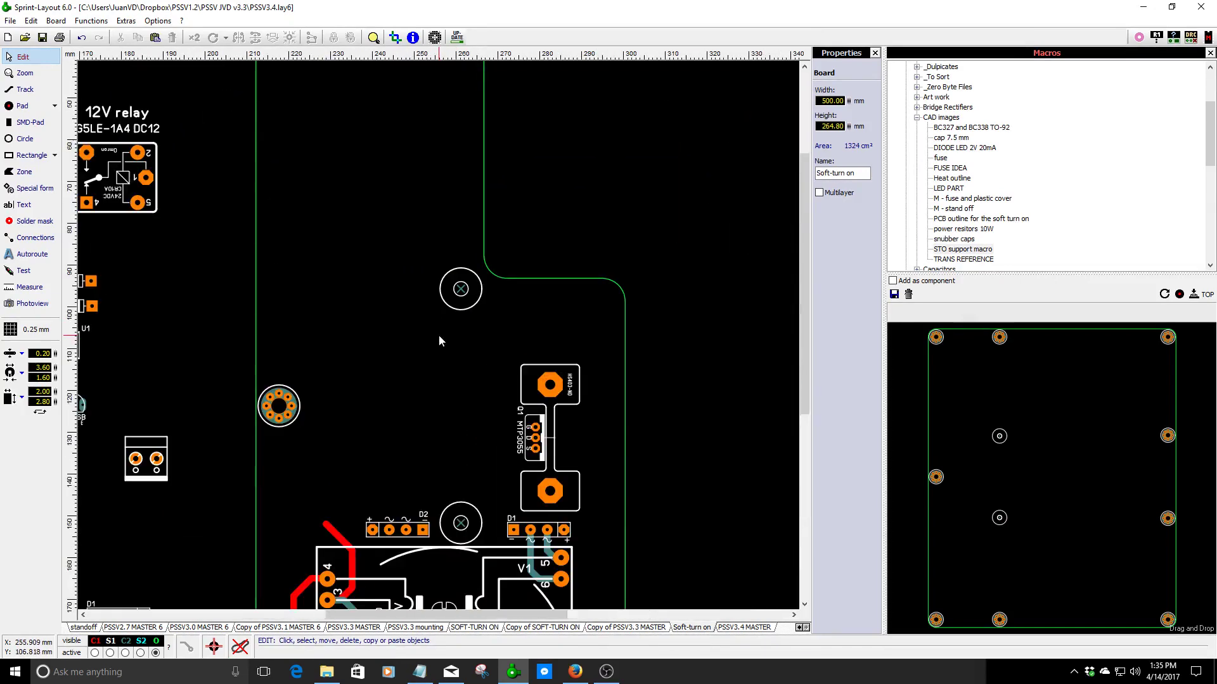
{"action": "scroll", "coordinate": [440, 340], "scroll_direction": "down", "scroll_amount": 2}
{"action": "scroll", "coordinate": [439, 325], "scroll_direction": "down", "scroll_amount": 2}
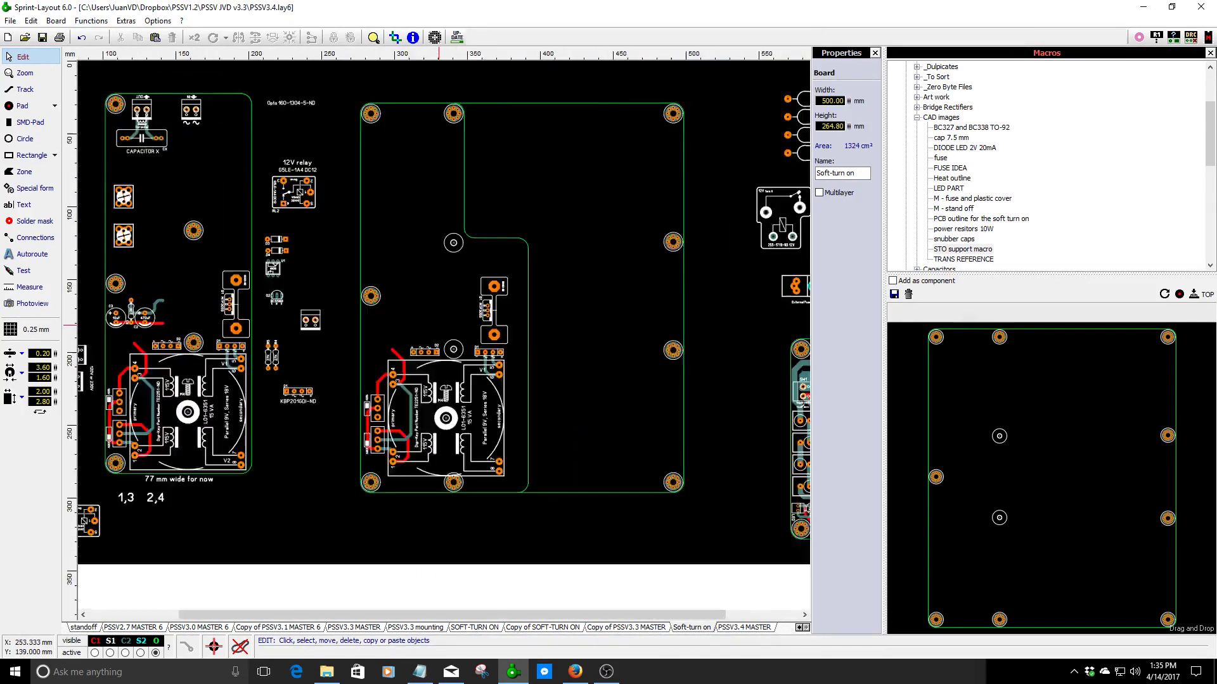
{"action": "scroll", "coordinate": [455, 327], "scroll_direction": "up", "scroll_amount": 2}
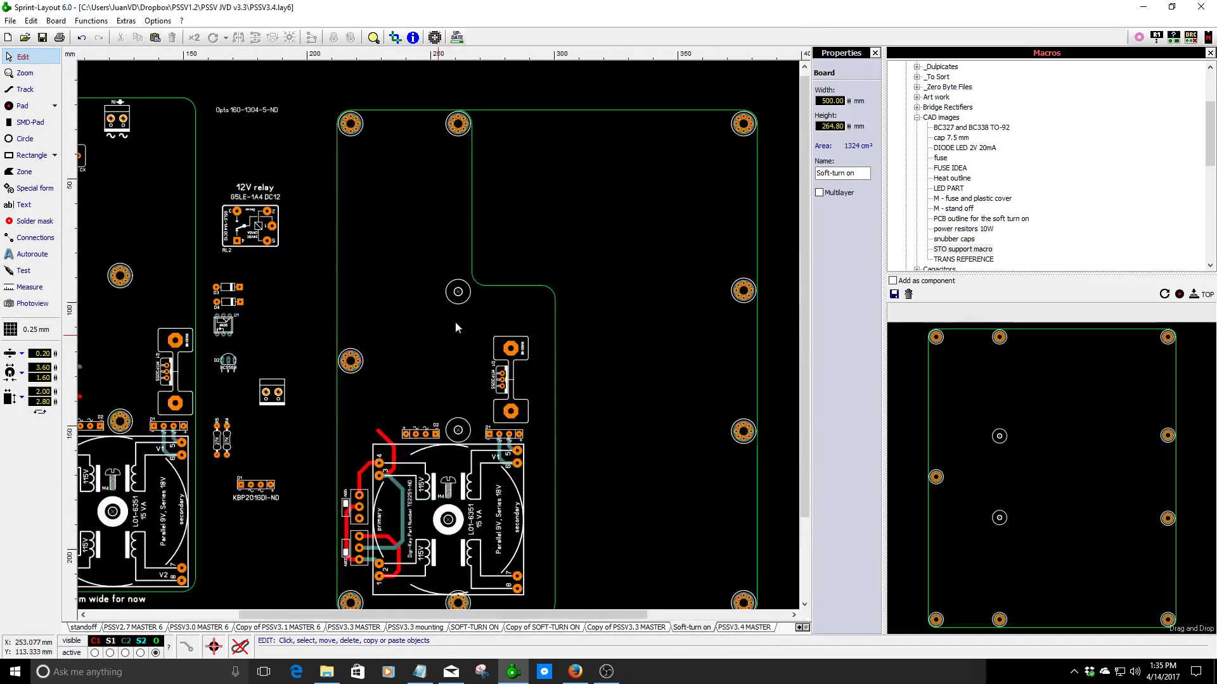
- Recheck the PSSV3.4 MASTER holes, and examine the hole between D1 and D2 on the Soft-turn on board close up
{"action": "left_click", "coordinate": [748, 628]}
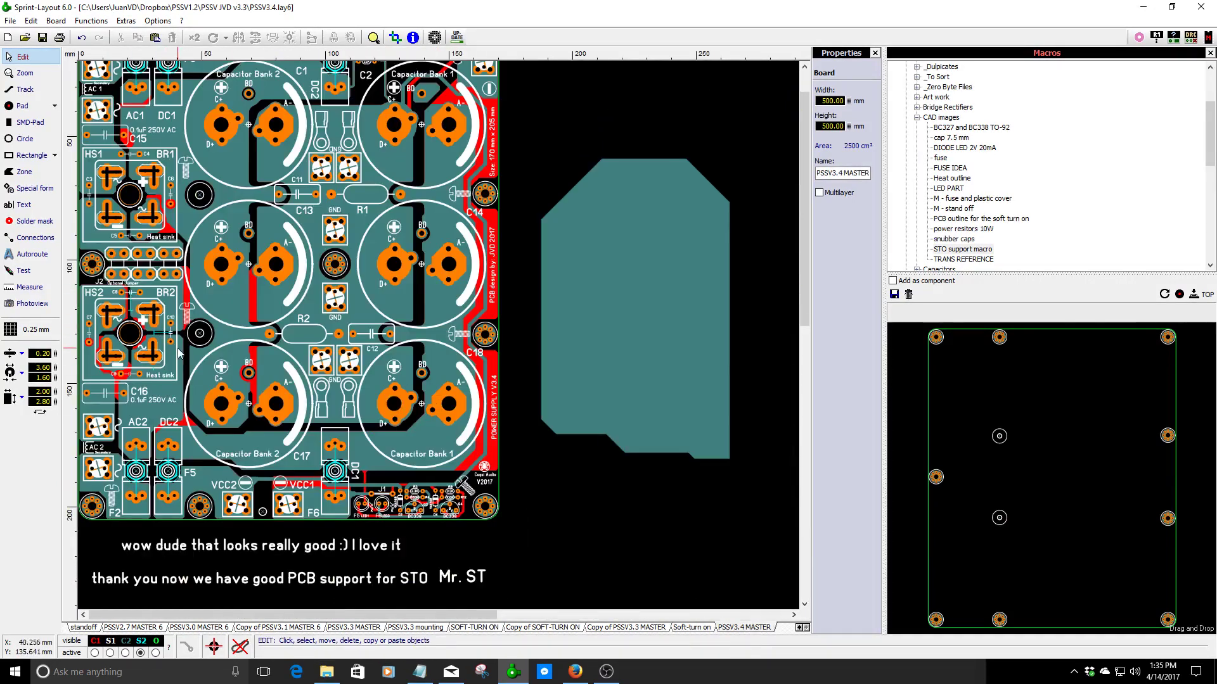
{"action": "scroll", "coordinate": [222, 345], "scroll_direction": "up", "scroll_amount": 2}
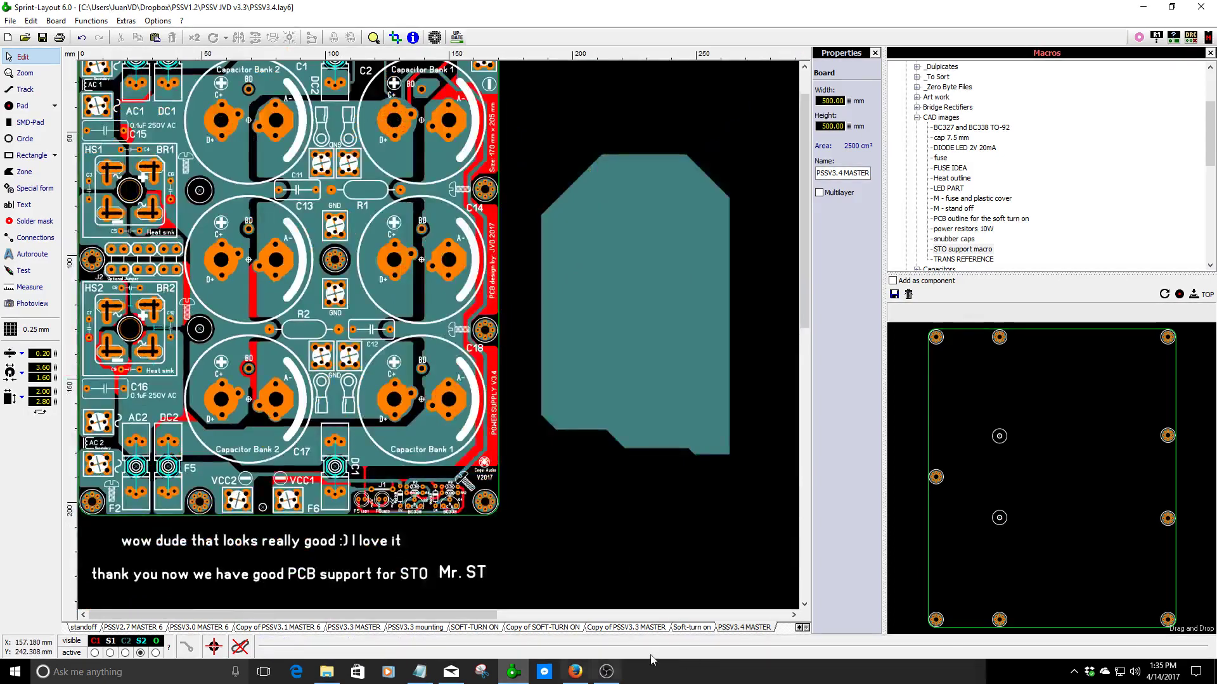
{"action": "left_click", "coordinate": [691, 627]}
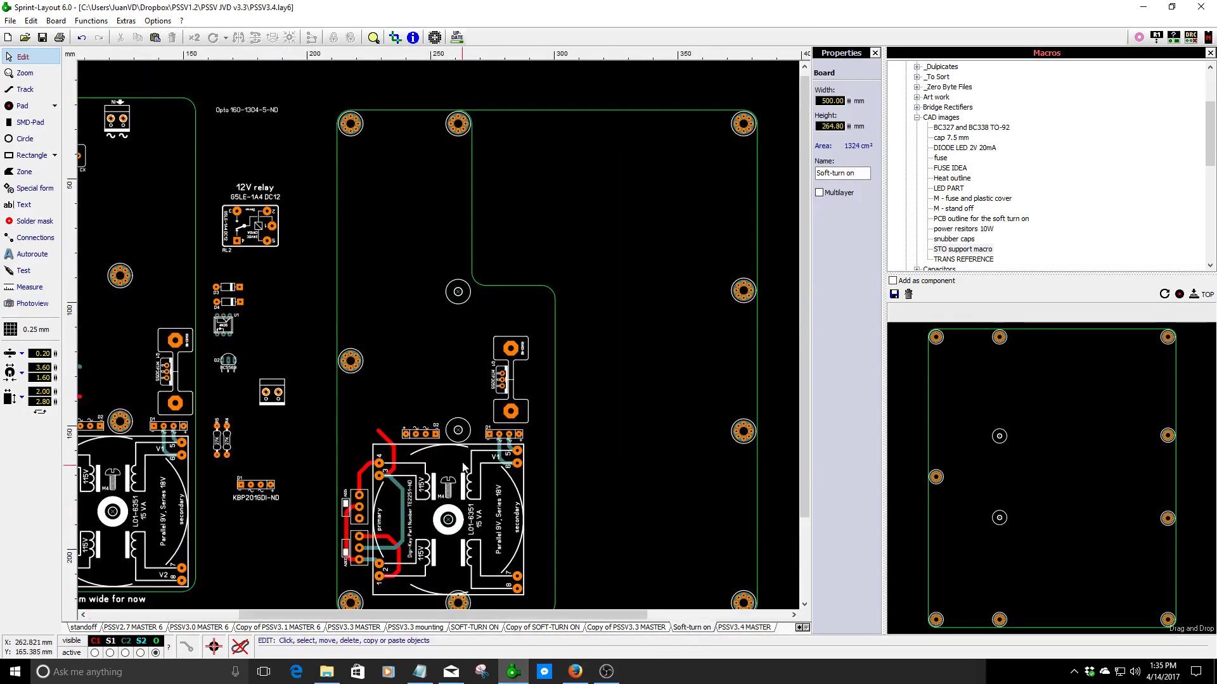
{"action": "scroll", "coordinate": [467, 431], "scroll_direction": "up", "scroll_amount": 5}
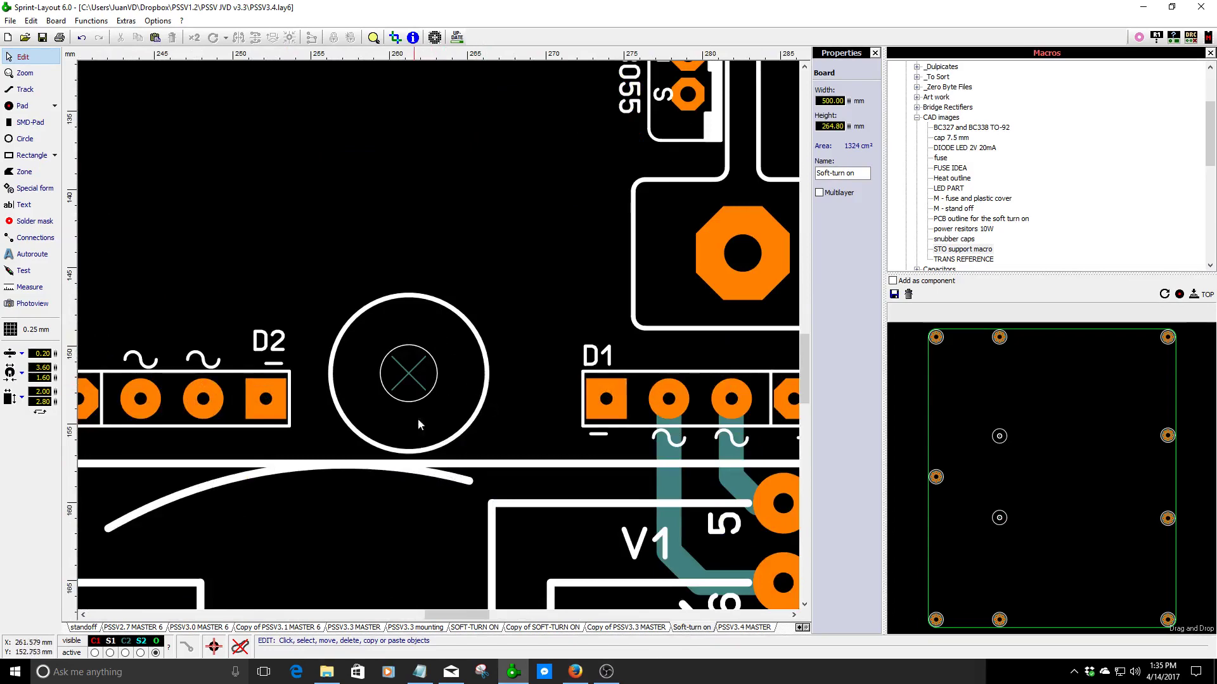
- Switch to Firefox and search the web for "m3 screw head dimensions" in a new tab
{"action": "left_click", "coordinate": [575, 672]}
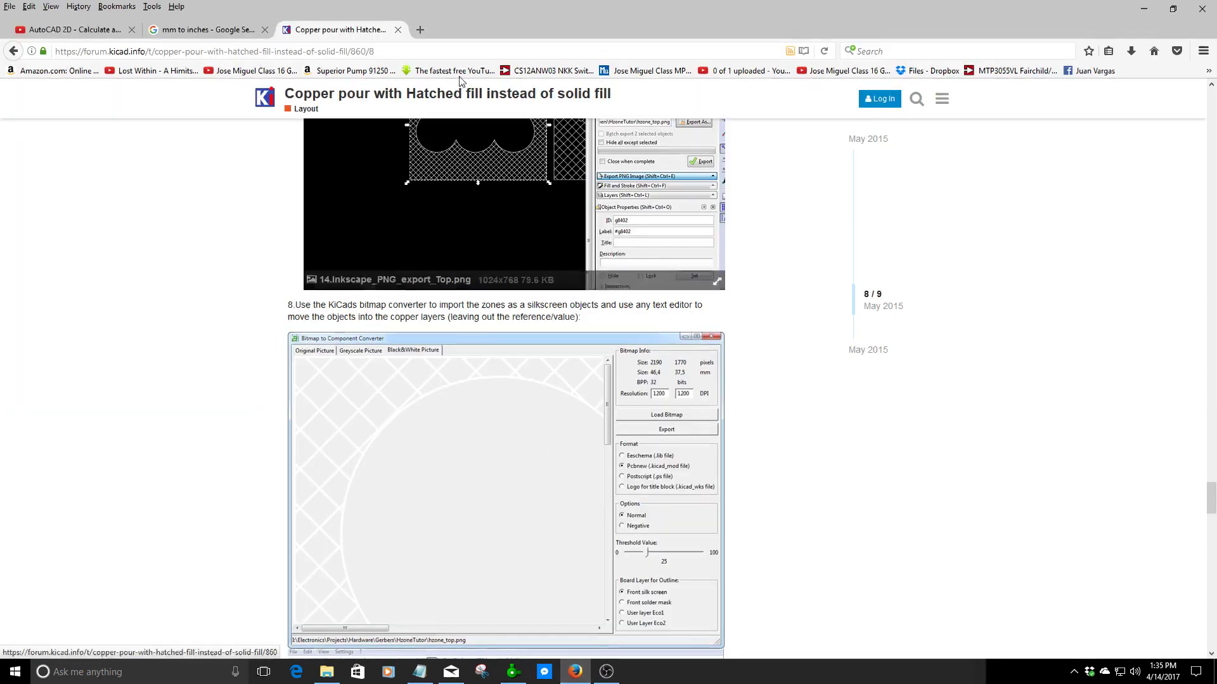
{"action": "left_click", "coordinate": [419, 30]}
{"action": "left_click", "coordinate": [1154, 51]}
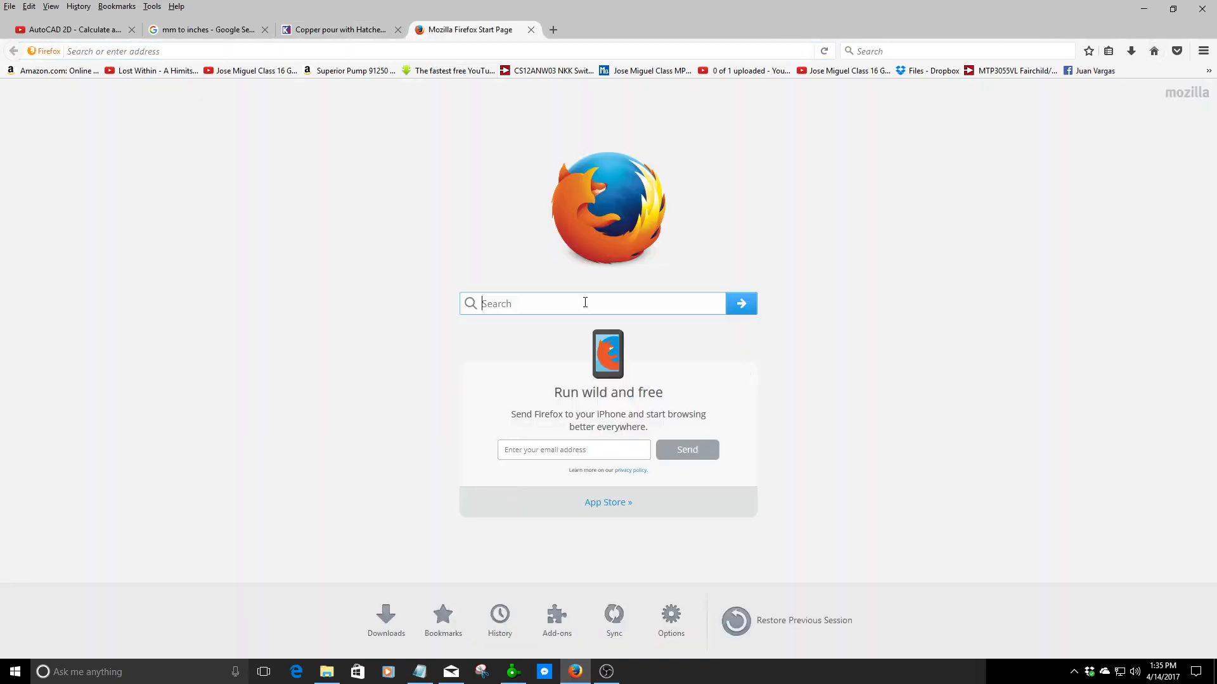
{"action": "type", "text": "M3"}
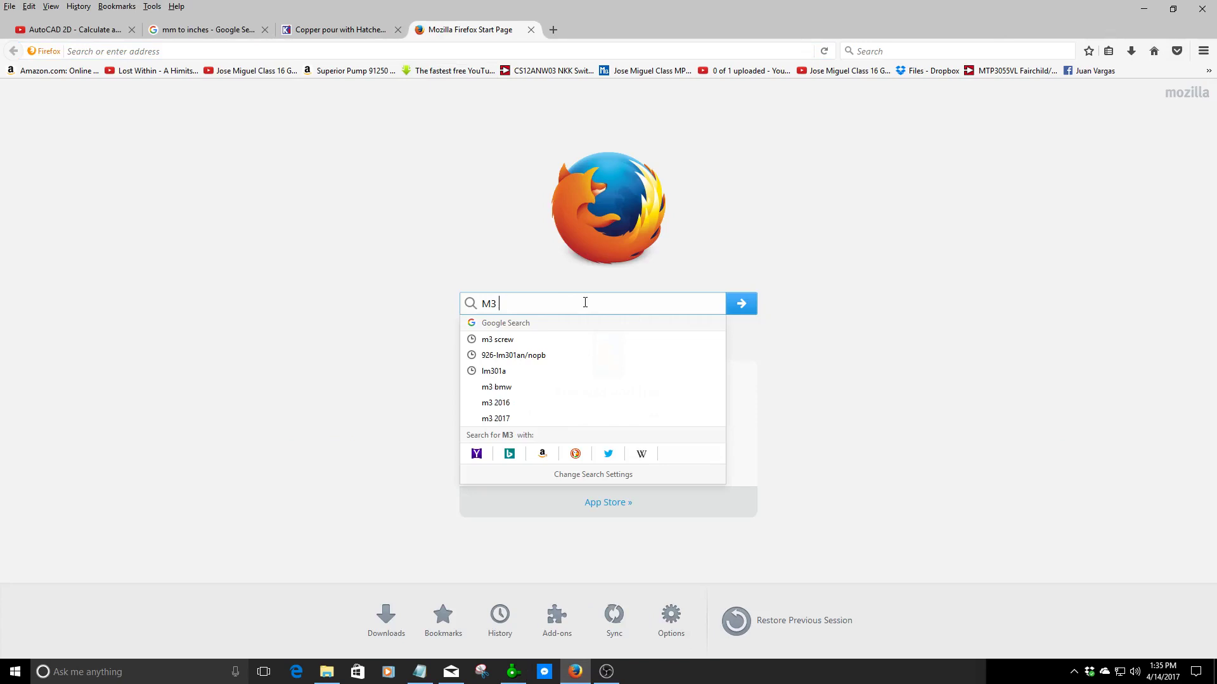
{"action": "type", "text": " stce"}
{"action": "key", "text": "BackSpace"}
{"action": "key", "text": "BackSpace"}
{"action": "key", "text": "BackSpace"}
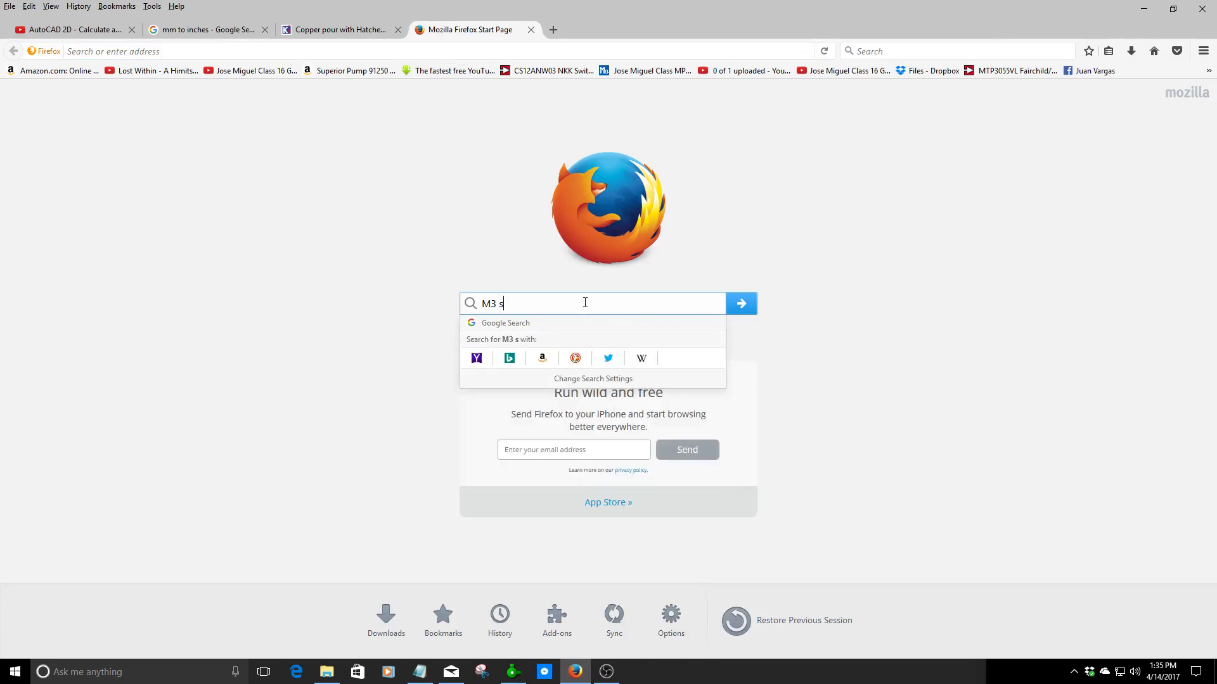
{"action": "type", "text": "crew hj"}
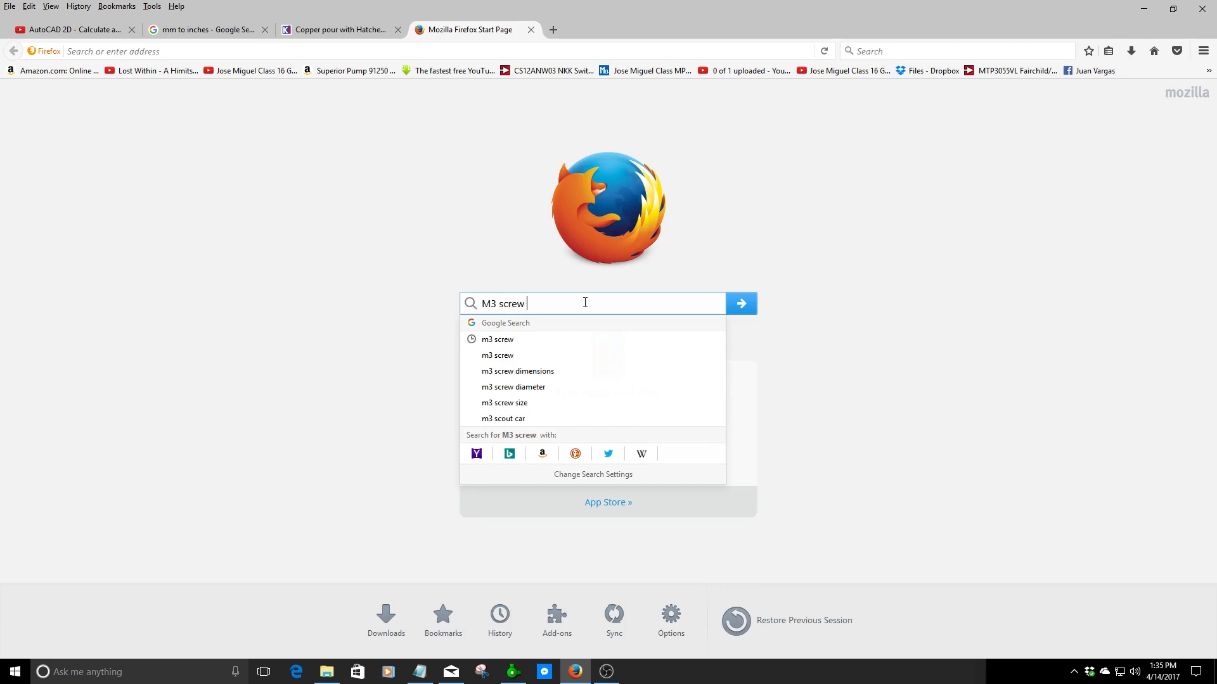
{"action": "key", "text": "BackSpace"}
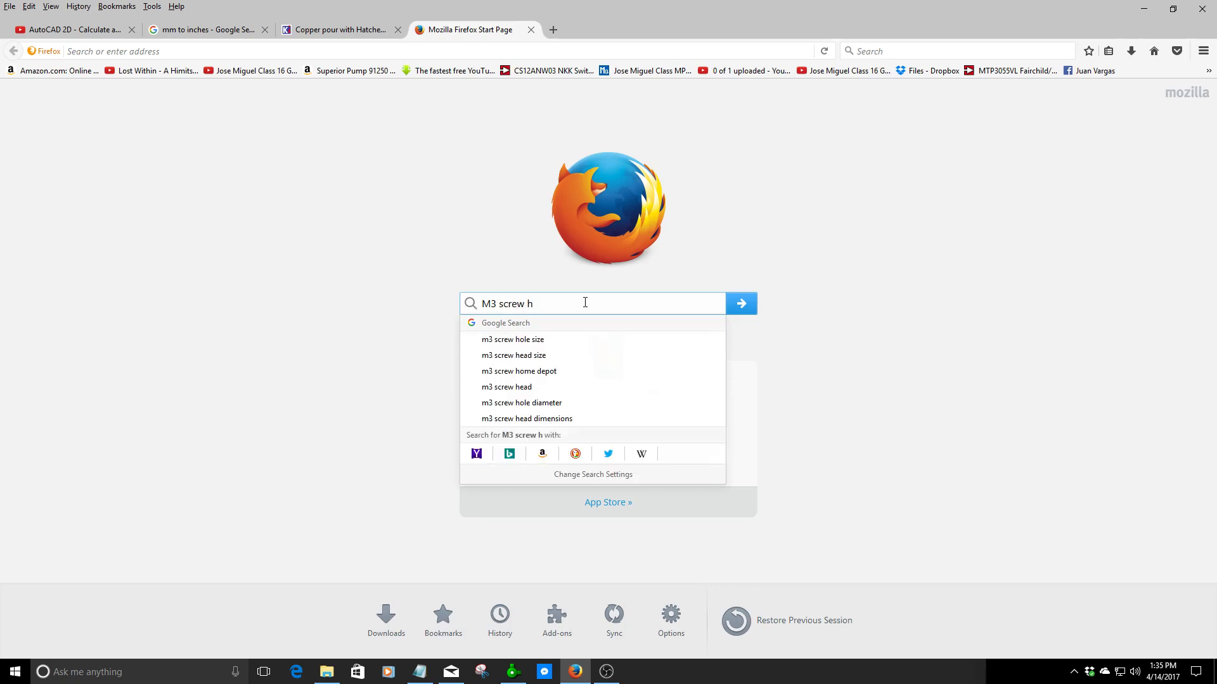
{"action": "type", "text": "ead"}
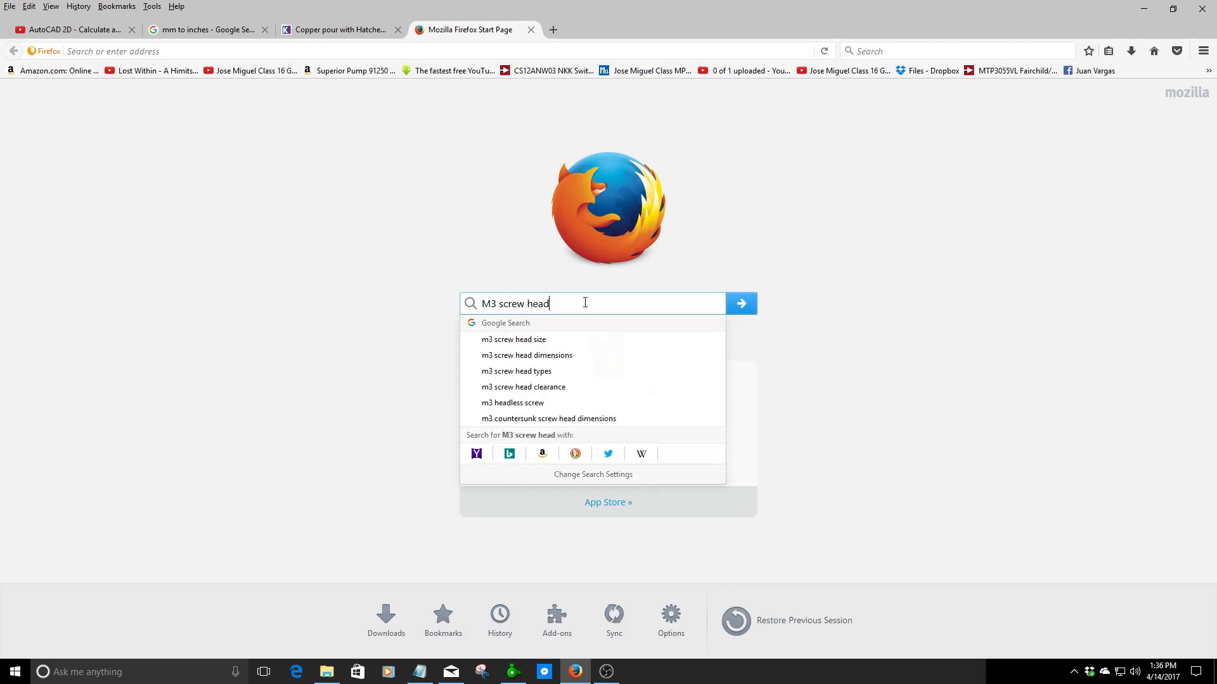
{"action": "left_click", "coordinate": [539, 343]}
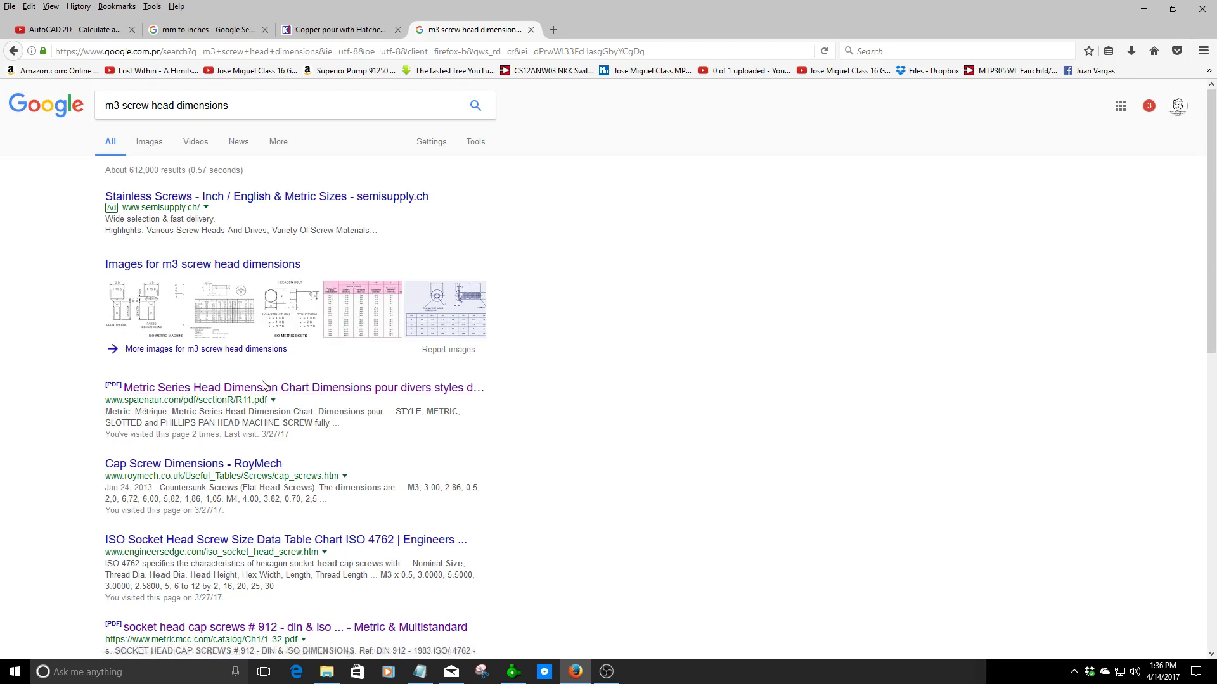
- Open the spaenaur.com Metric Series Head Dimension Chart and look up the M3 screw head dimensions
{"action": "left_click", "coordinate": [277, 388]}
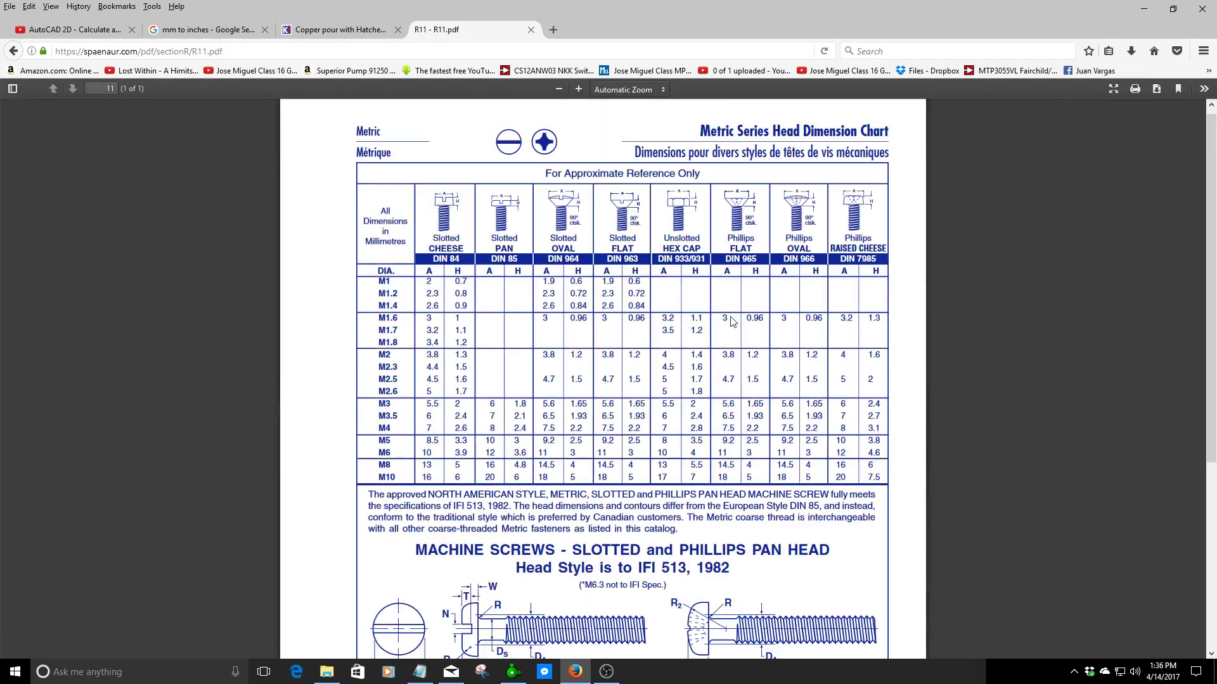
{"action": "scroll", "coordinate": [674, 303], "scroll_direction": "up", "scroll_amount": 2, "text": "ctrl"}
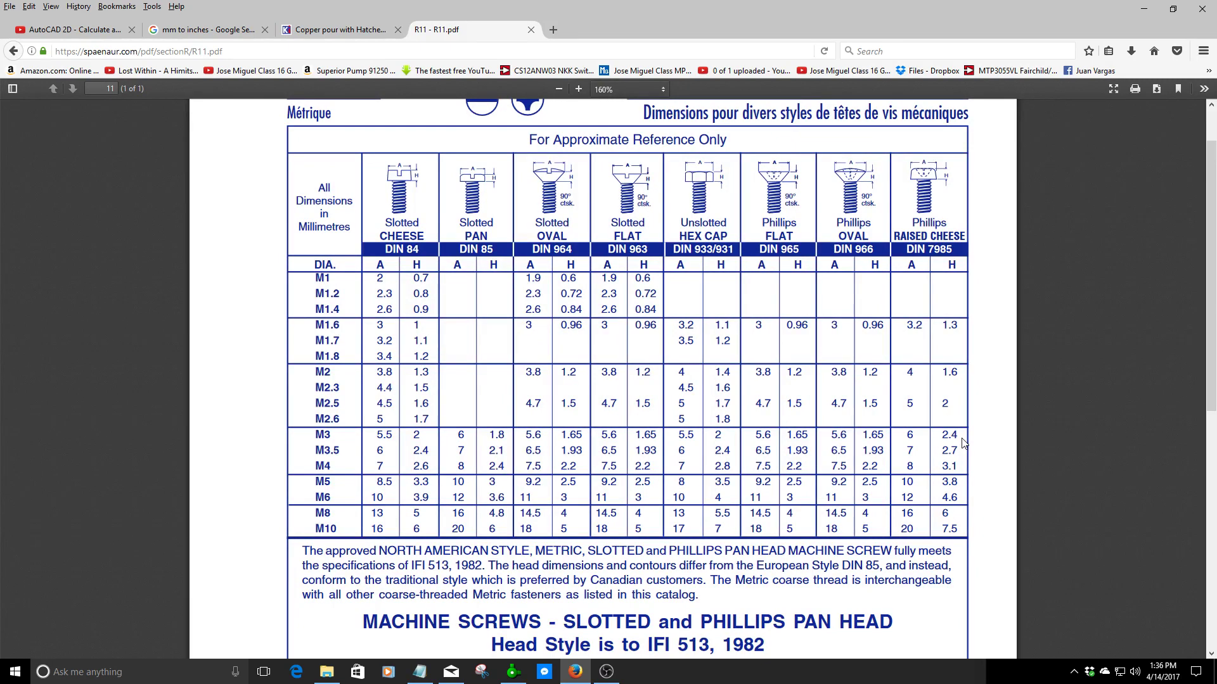
{"action": "left_click", "coordinate": [606, 670]}
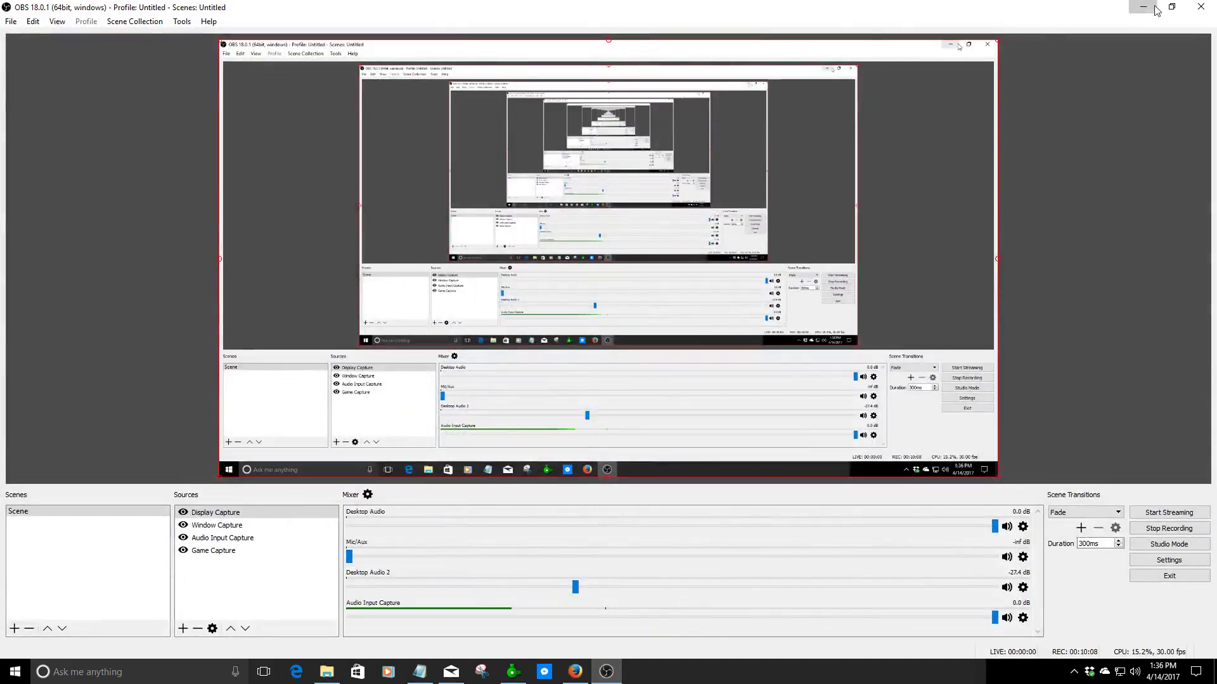
{"action": "left_click", "coordinate": [1153, 7]}
- Switch back to Sprint-Layout and draw a circle about 7.5 mm in diameter centred on the mounting hole between D1 and D2
{"action": "left_click", "coordinate": [513, 672]}
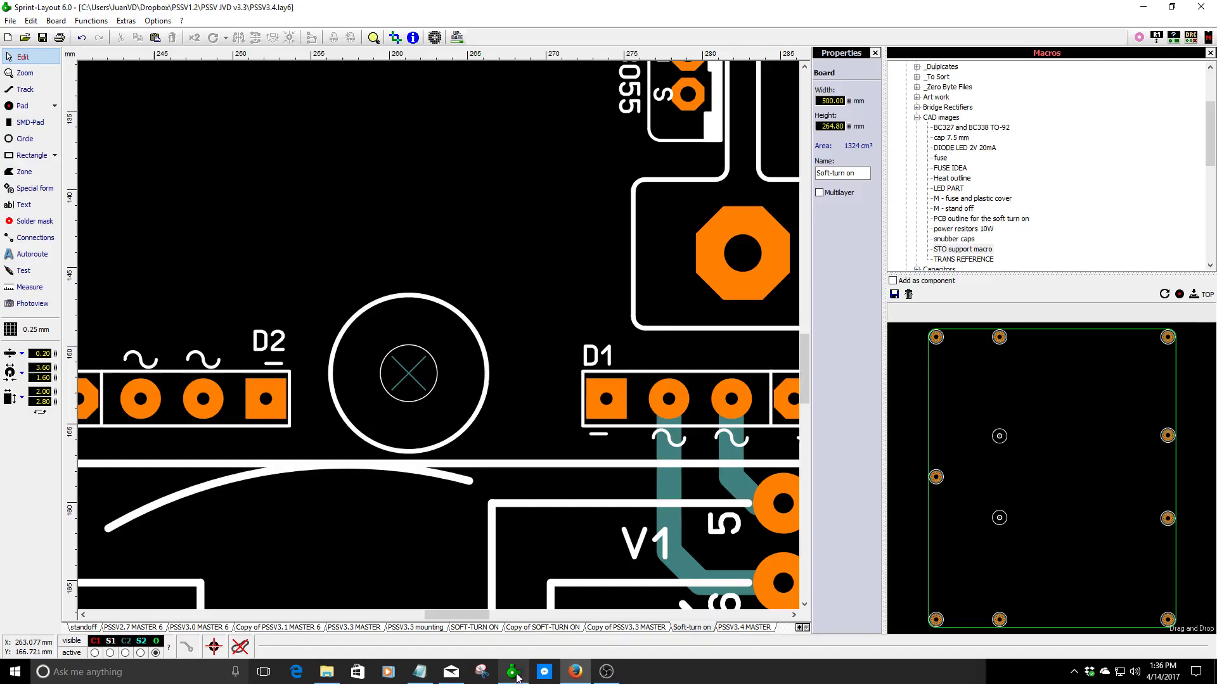
{"action": "scroll", "coordinate": [432, 344], "scroll_direction": "up", "scroll_amount": 2}
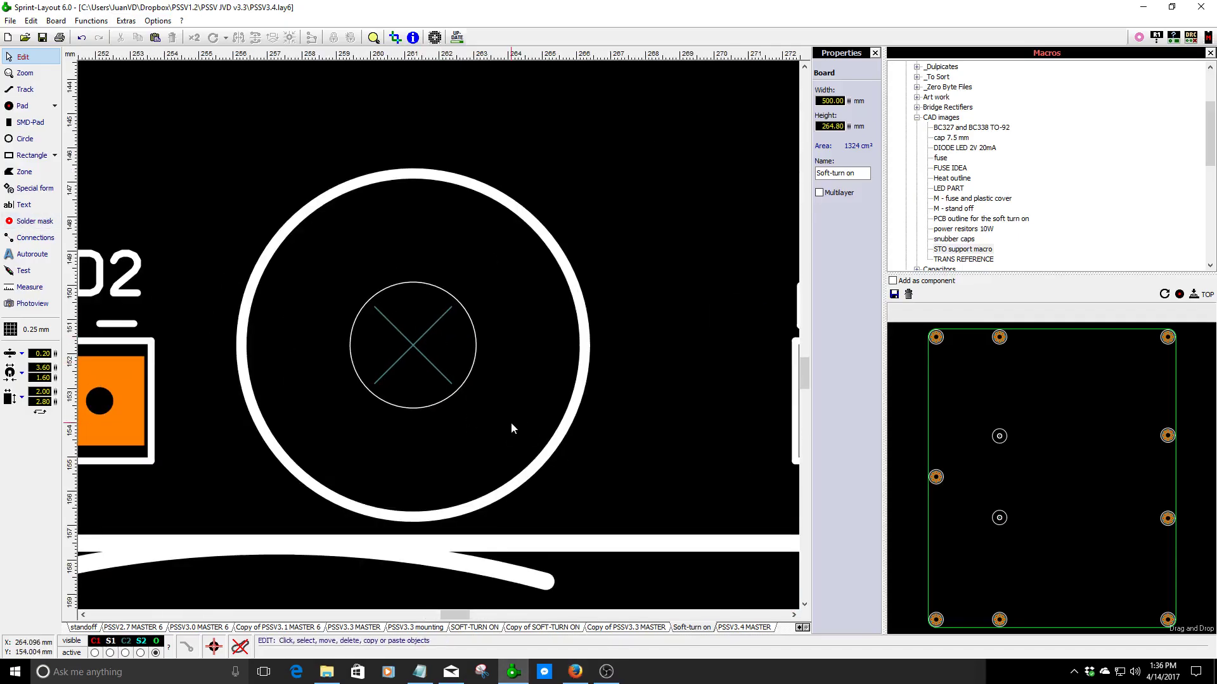
{"action": "left_click", "coordinate": [24, 138]}
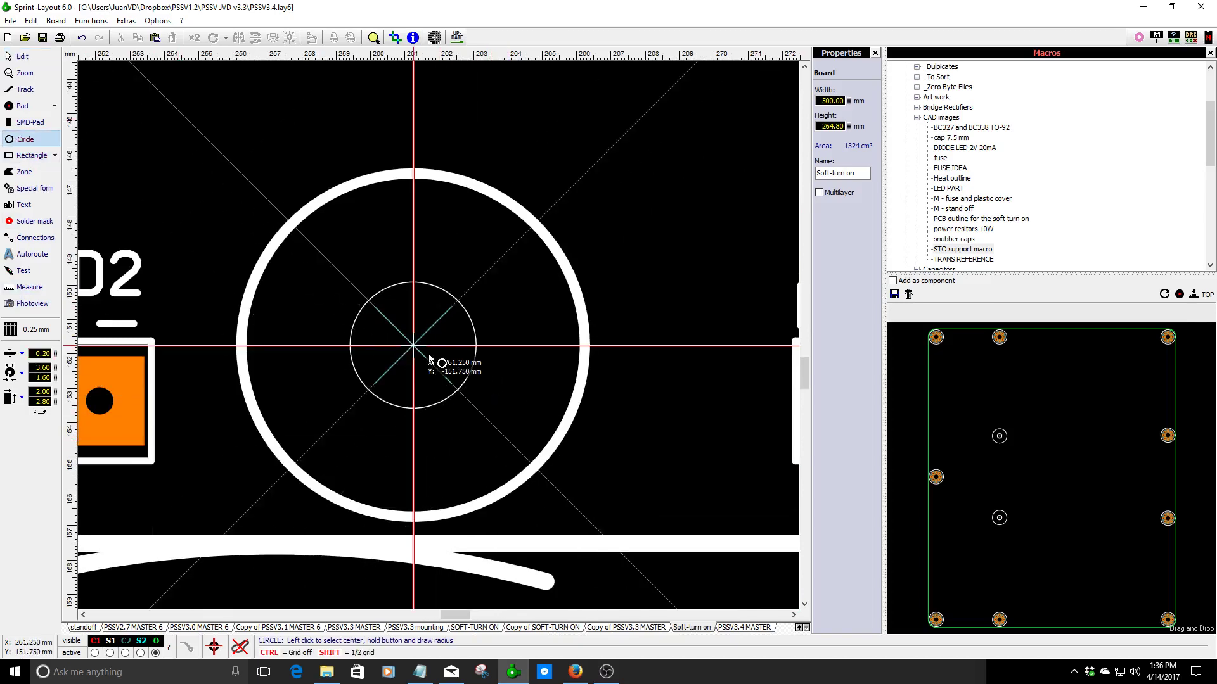
{"action": "left_click_drag", "start_coordinate": [412, 345], "coordinate": [448, 476]}
{"action": "right_click", "coordinate": [521, 429]}
{"action": "right_click", "coordinate": [511, 428]}
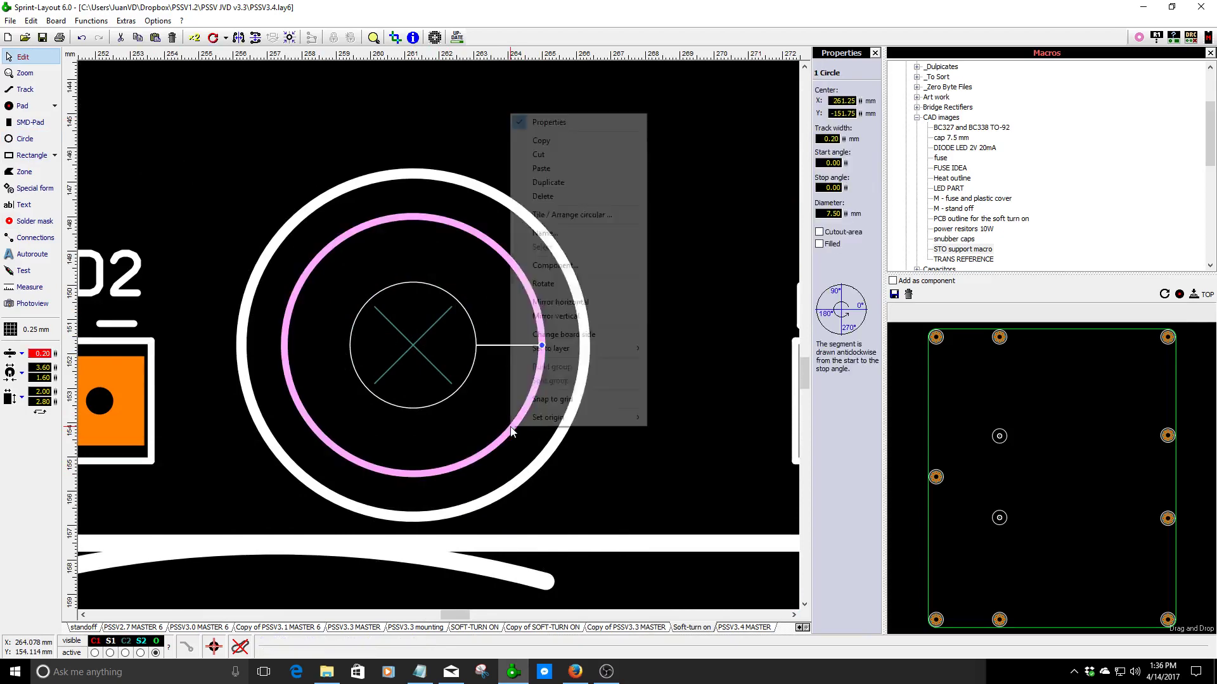
{"action": "mouse_move", "coordinate": [563, 355]}
{"action": "left_click", "coordinate": [672, 362]}
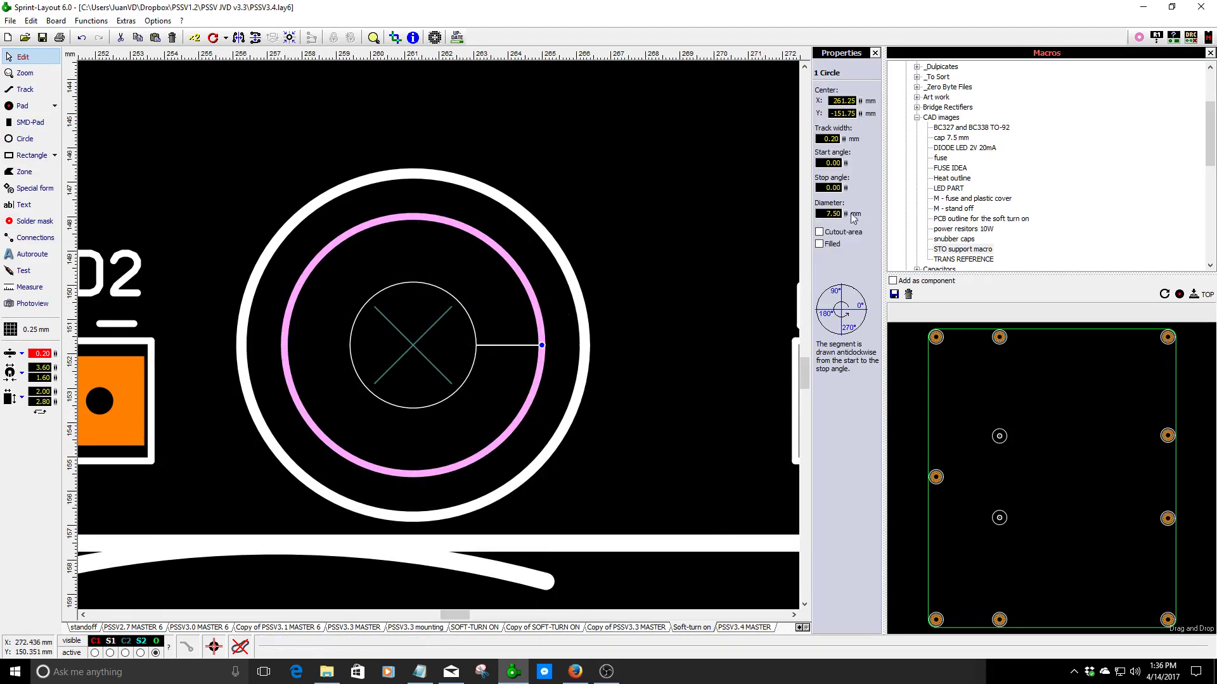
- Set the new circle's diameter to 6 mm and check it against the M3 row of the head dimension chart in Firefox
{"action": "left_click_drag", "start_coordinate": [845, 214], "coordinate": [883, 293]}
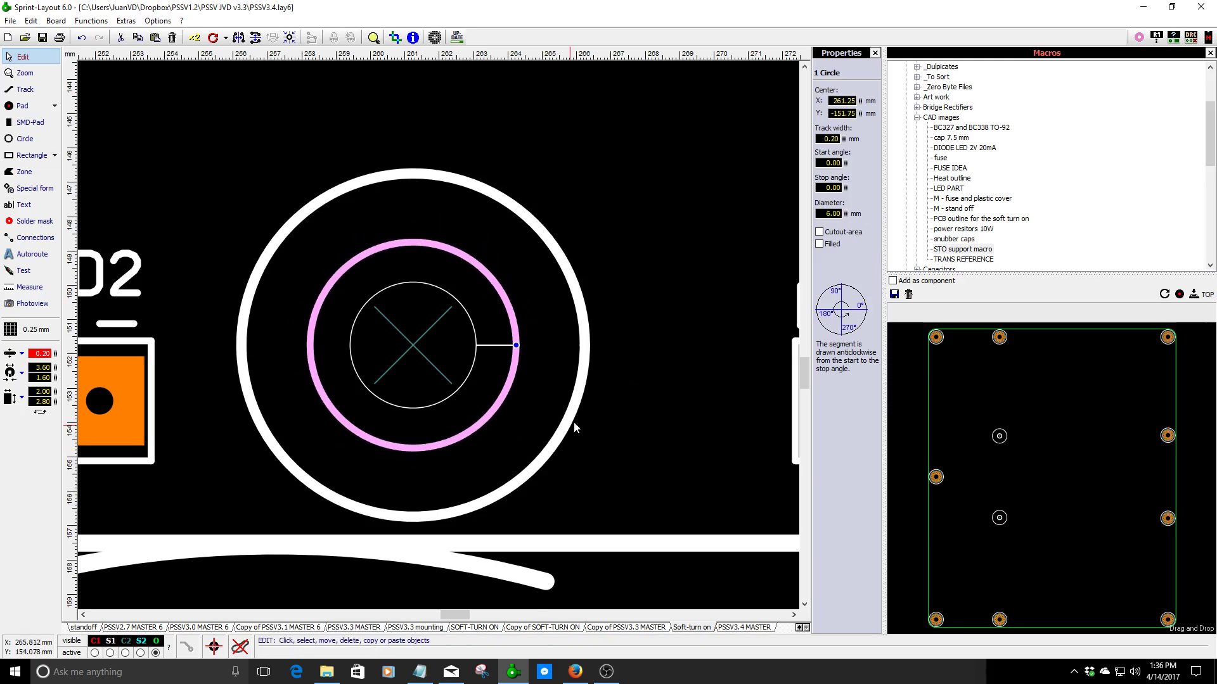
{"action": "left_click", "coordinate": [575, 671]}
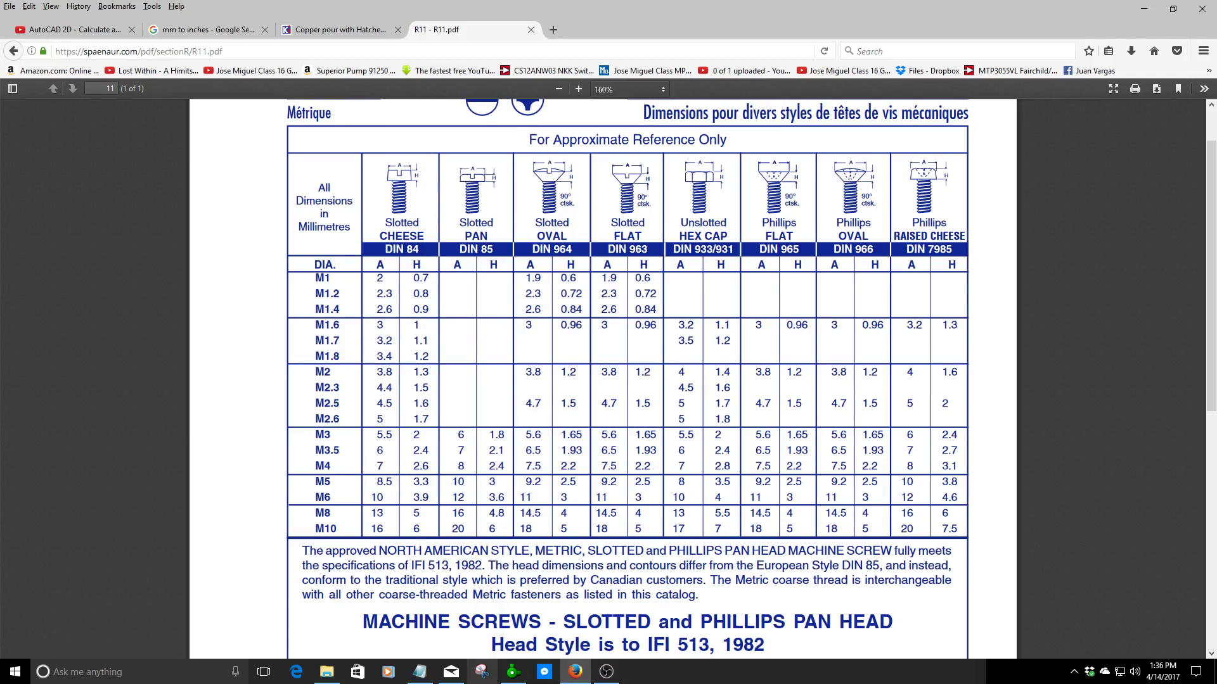
{"action": "left_click", "coordinate": [513, 672]}
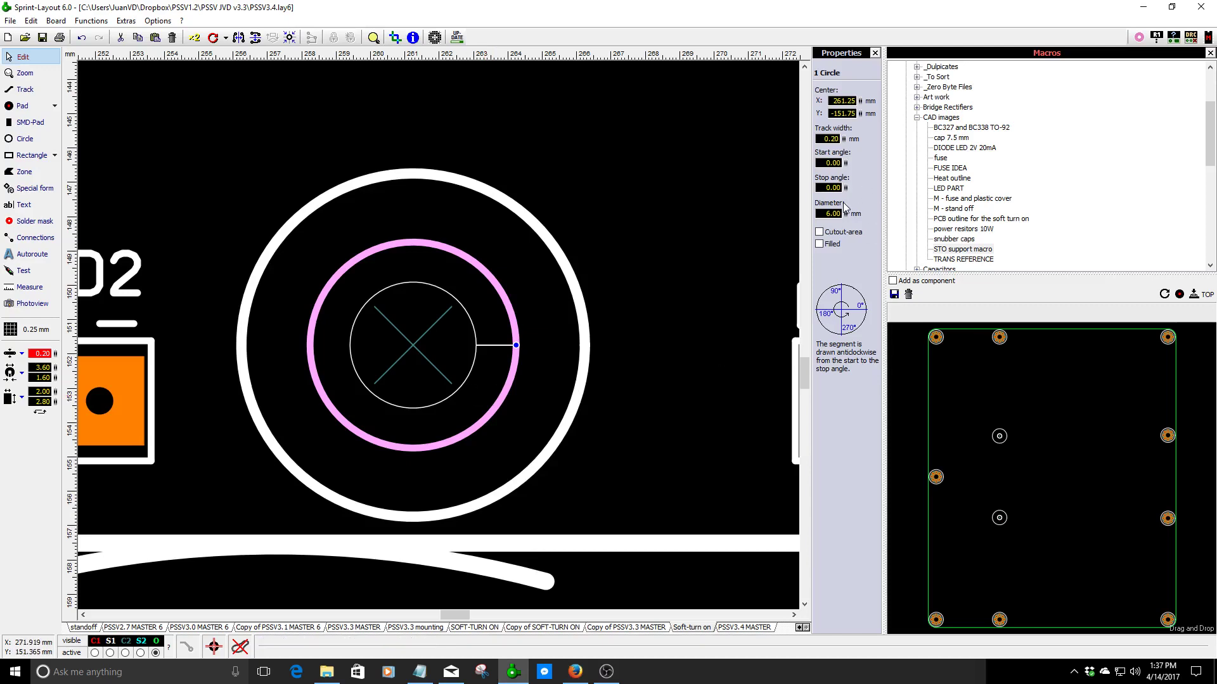
- Set the circle's diameter to 8 mm and compare it with the outer ring of the mounting hole between D1 and D2
{"action": "left_click_drag", "start_coordinate": [845, 213], "coordinate": [913, 105]}
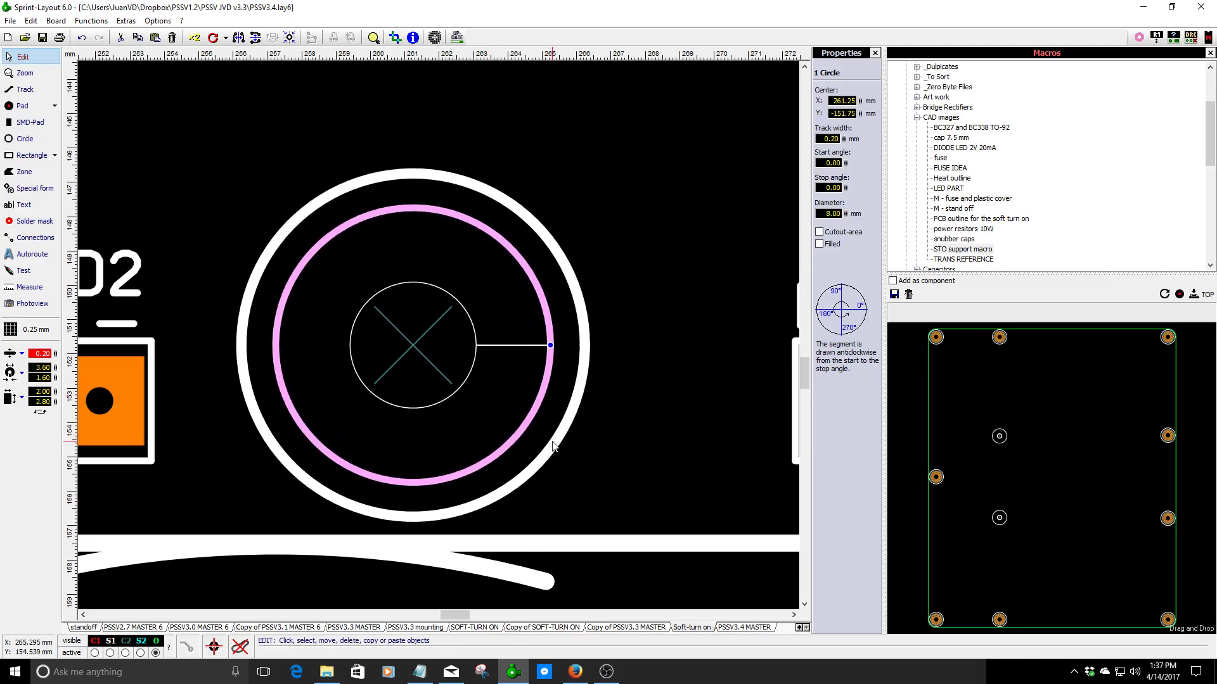
{"action": "scroll", "coordinate": [551, 446], "scroll_direction": "down", "scroll_amount": 5}
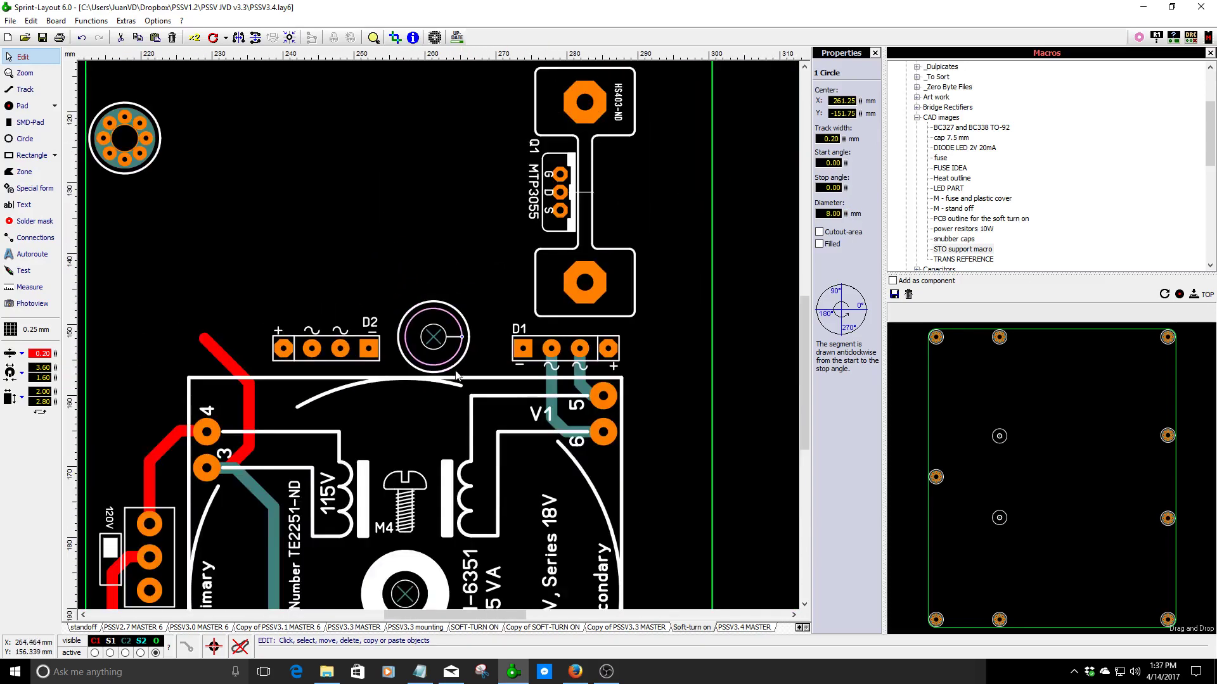
{"action": "scroll", "coordinate": [457, 376], "scroll_direction": "up", "scroll_amount": 3}
{"action": "scroll", "coordinate": [398, 336], "scroll_direction": "down", "scroll_amount": 4}
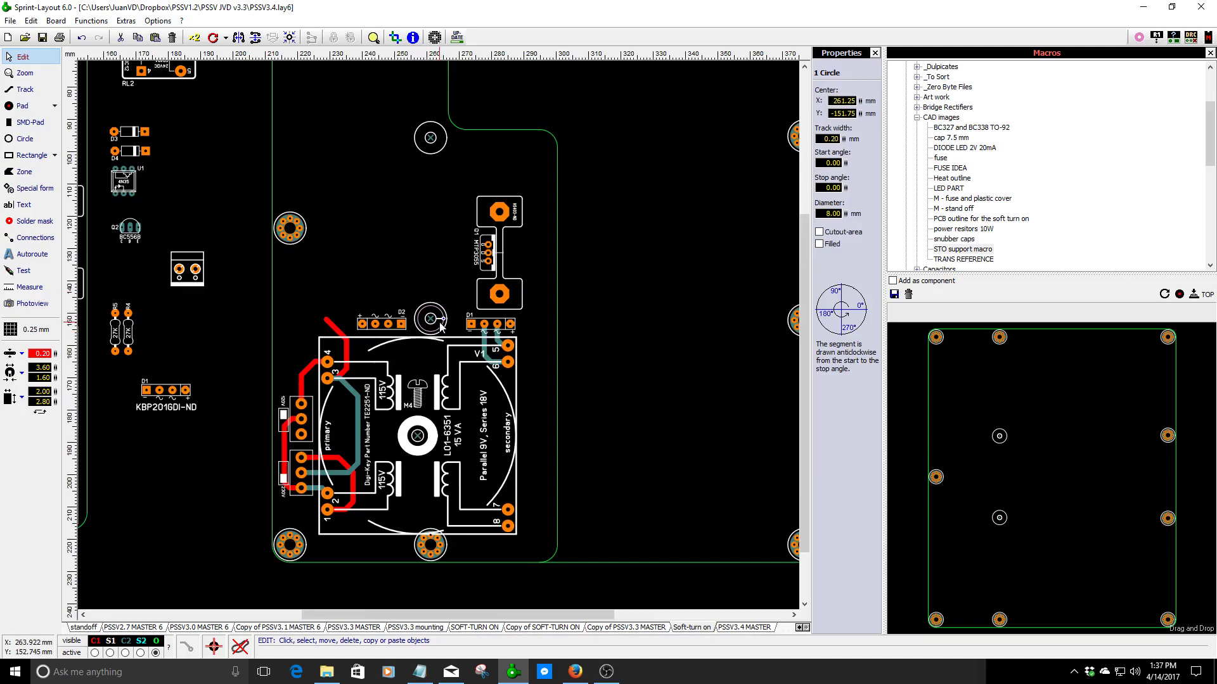
{"action": "scroll", "coordinate": [441, 327], "scroll_direction": "up", "scroll_amount": 2}
{"action": "scroll", "coordinate": [433, 320], "scroll_direction": "up", "scroll_amount": 3}
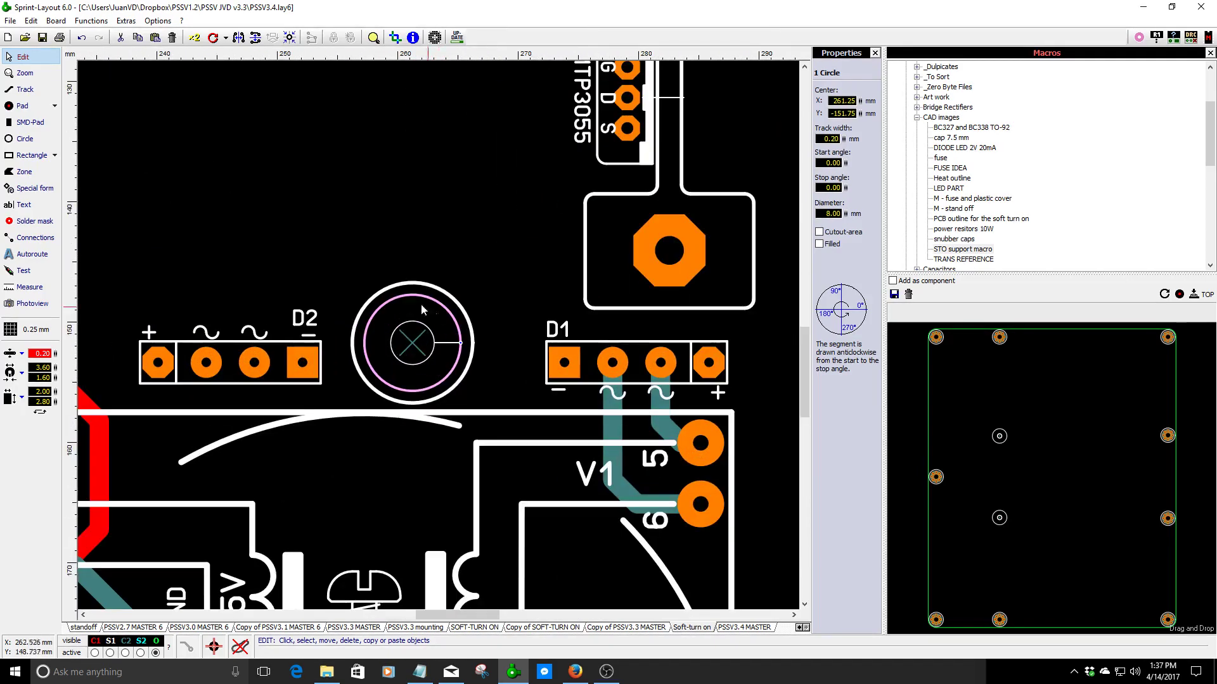
- Examine the mounting holes between D1 and D2 and below the transformer against the transformer's outline
{"action": "left_click", "coordinate": [426, 313]}
{"action": "left_click", "coordinate": [418, 330]}
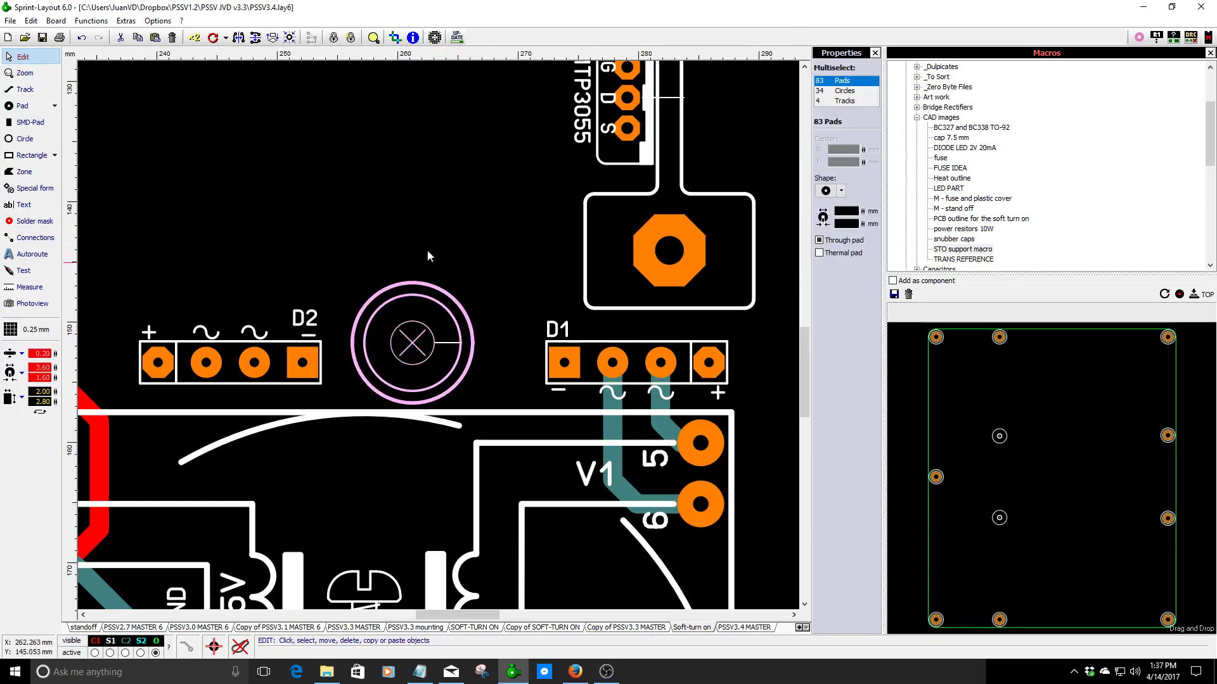
{"action": "left_click", "coordinate": [458, 250]}
{"action": "scroll", "coordinate": [447, 305], "scroll_direction": "down", "scroll_amount": 3}
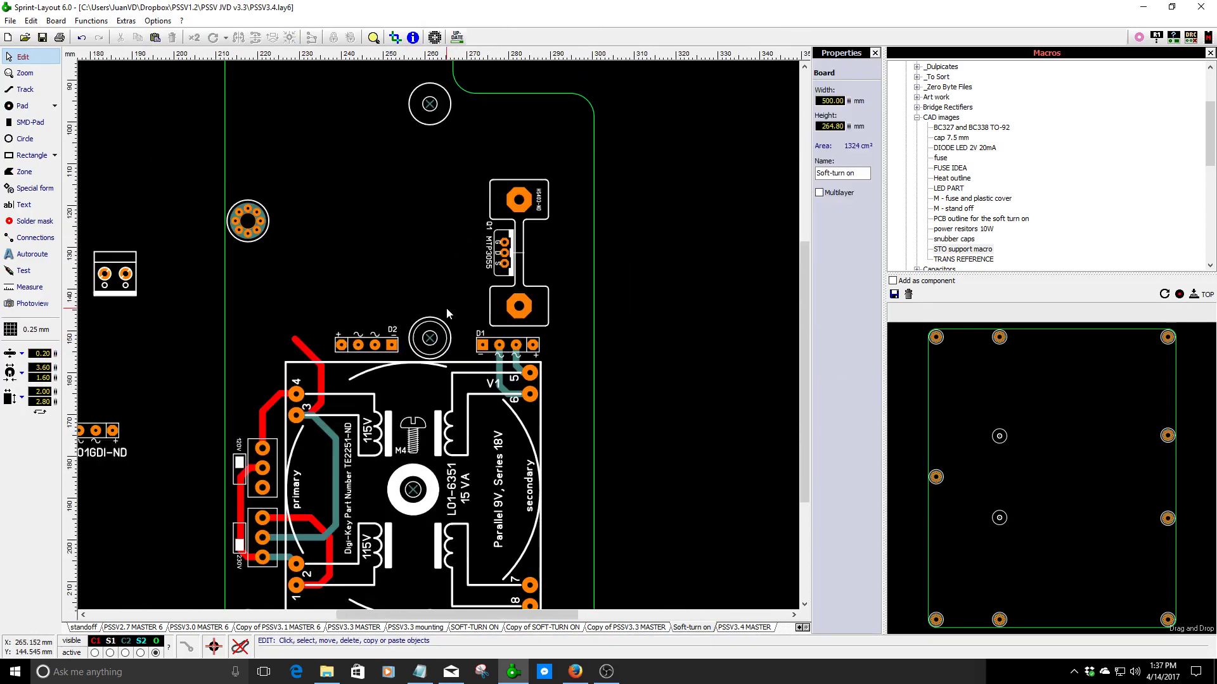
{"action": "scroll", "coordinate": [463, 329], "scroll_direction": "down", "scroll_amount": 1}
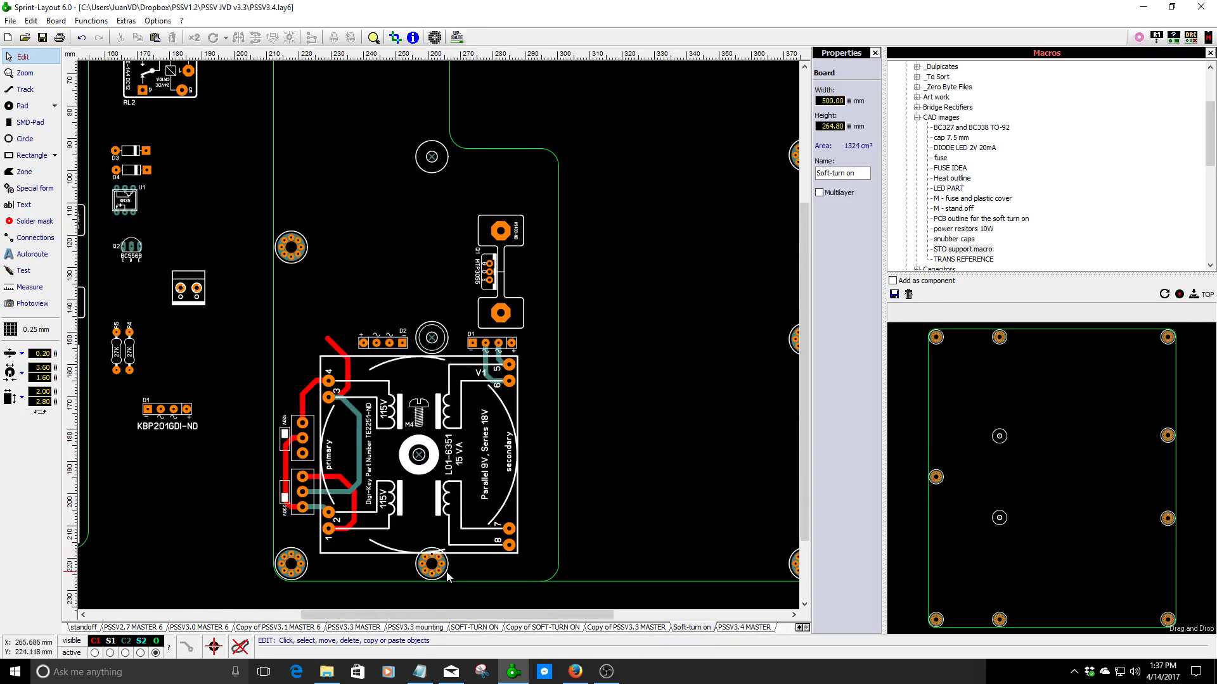
{"action": "scroll", "coordinate": [447, 576], "scroll_direction": "up", "scroll_amount": 2}
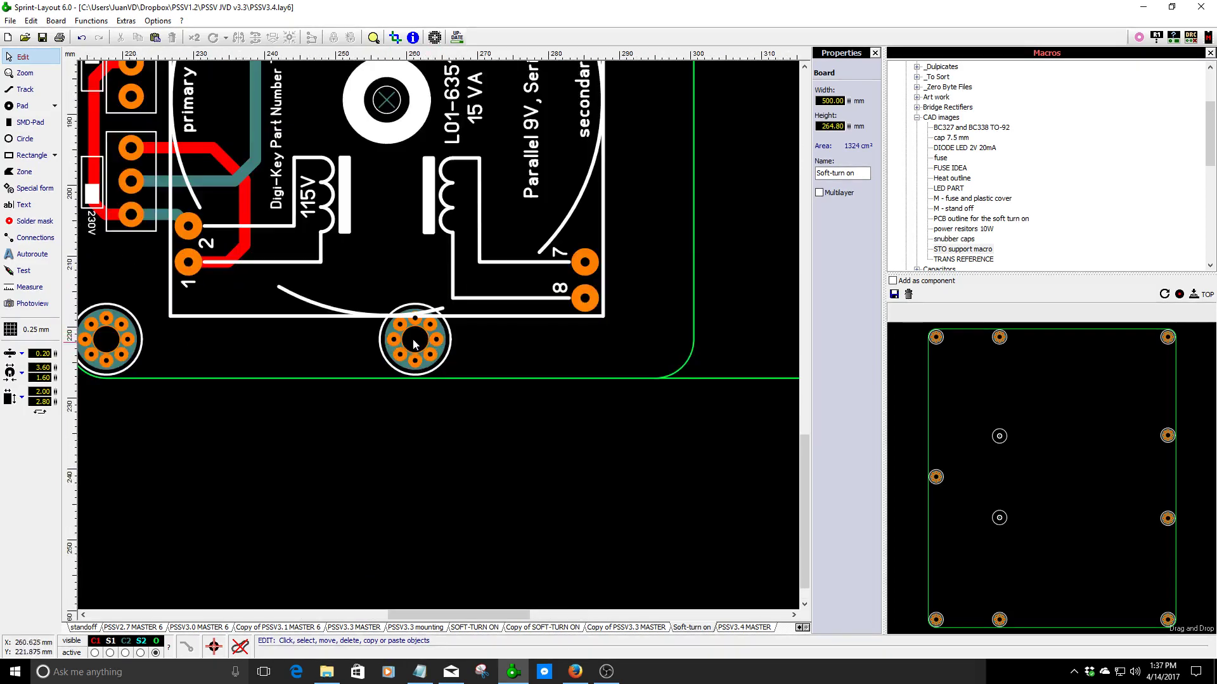
{"action": "scroll", "coordinate": [417, 322], "scroll_direction": "down", "scroll_amount": 3}
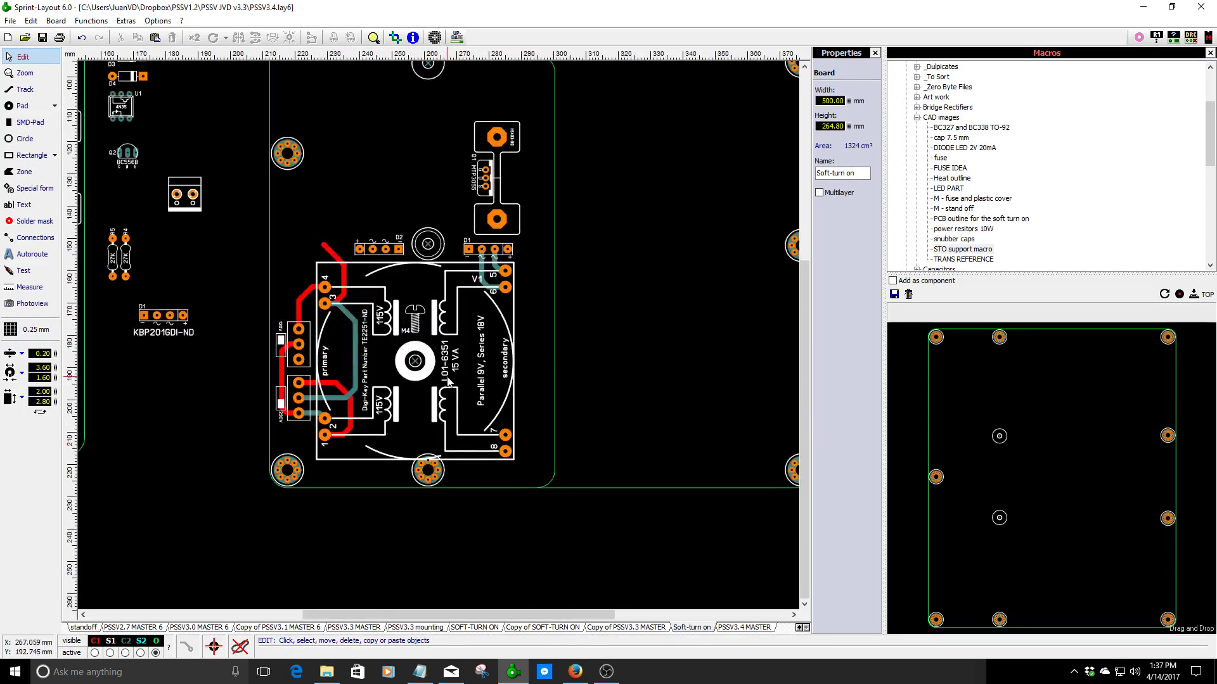
- Move the transformer block with its tracks, D1, D2 and Q1 up 2.5 mm, away from the mounting hole beneath it
{"action": "left_click_drag", "start_coordinate": [289, 291], "coordinate": [522, 459]}
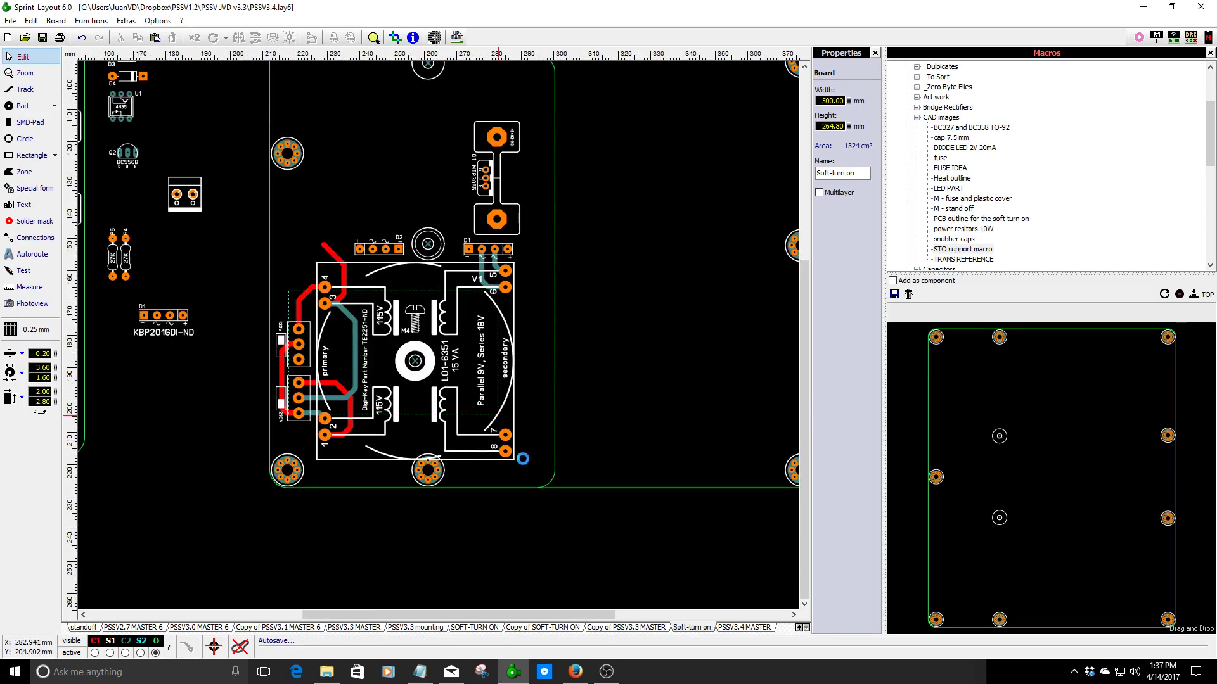
{"action": "left_click", "coordinate": [538, 427]}
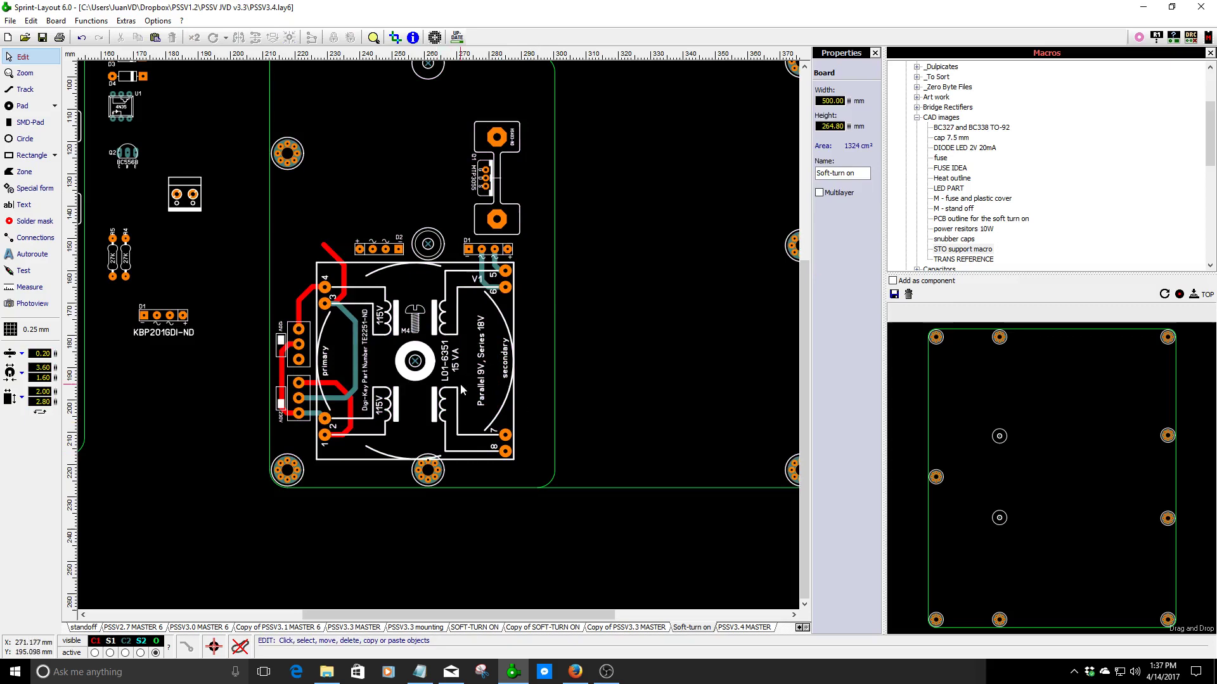
{"action": "left_click_drag", "start_coordinate": [289, 283], "coordinate": [524, 438]}
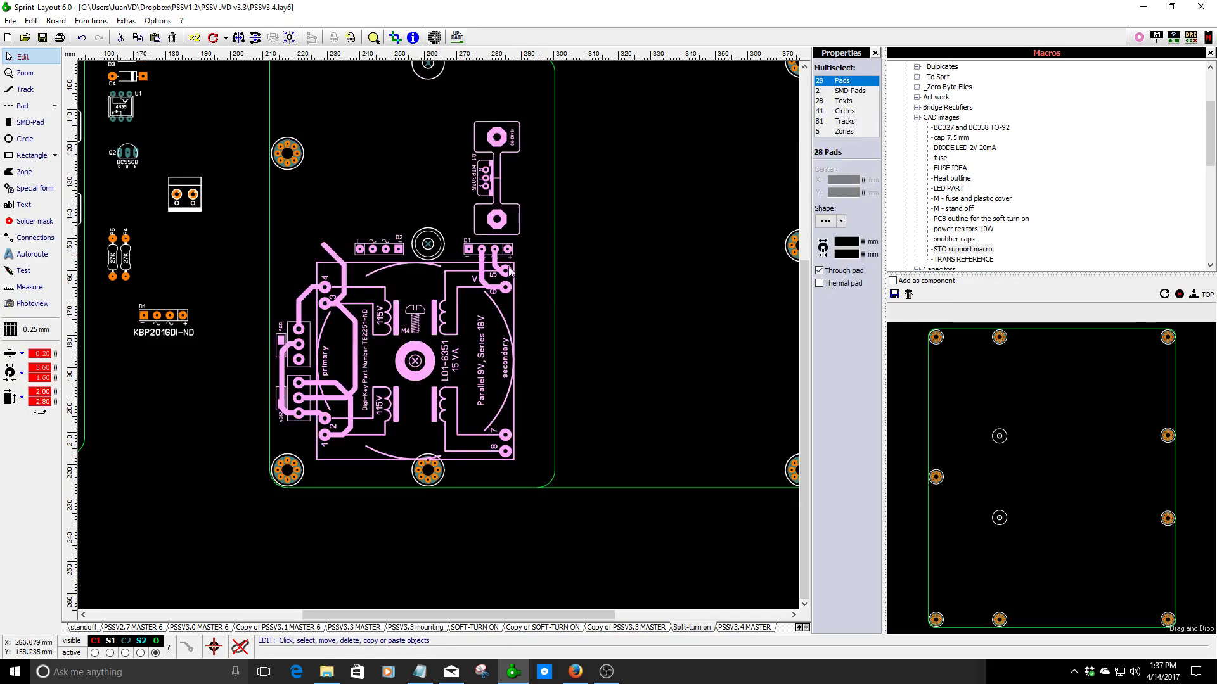
{"action": "scroll", "coordinate": [429, 310], "scroll_direction": "up", "scroll_amount": 2}
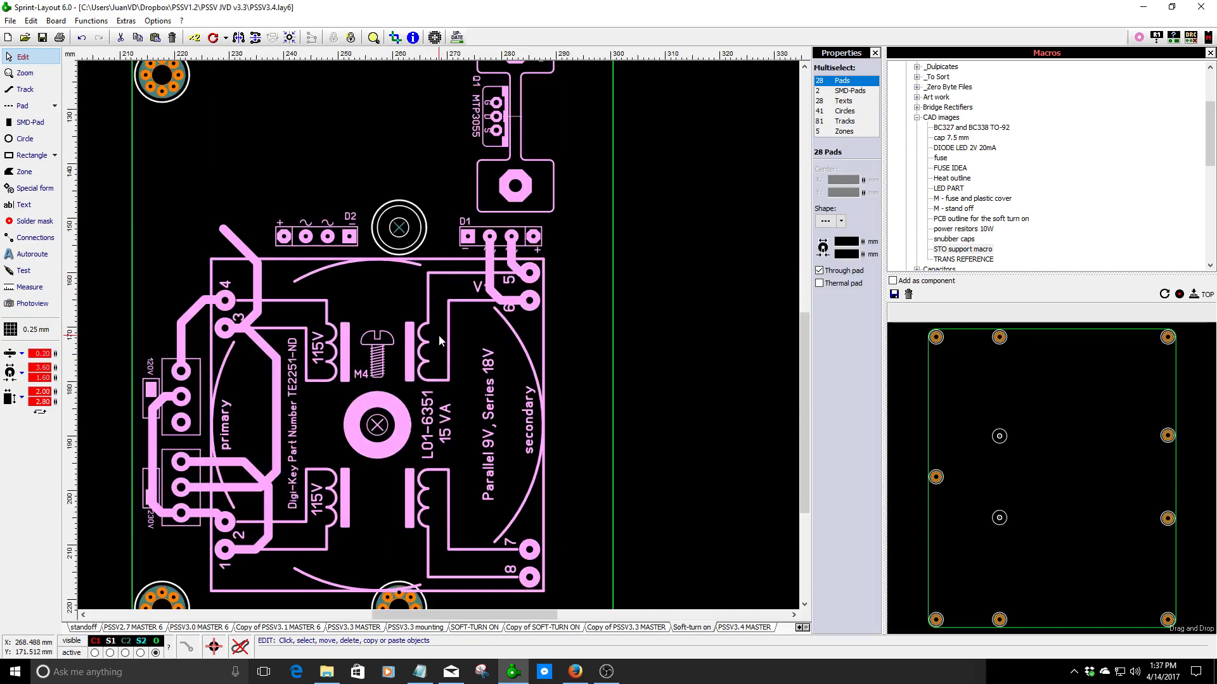
{"action": "scroll", "coordinate": [442, 340], "scroll_direction": "down", "scroll_amount": 1}
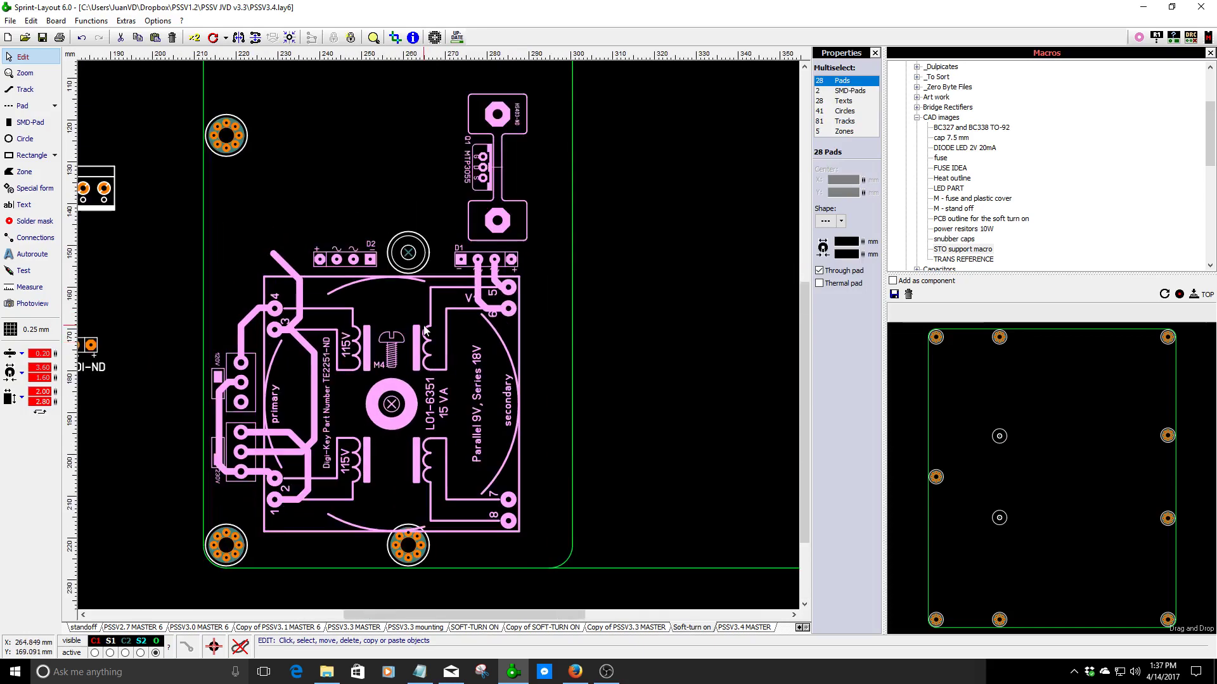
{"action": "scroll", "coordinate": [440, 340], "scroll_direction": "up", "scroll_amount": 1}
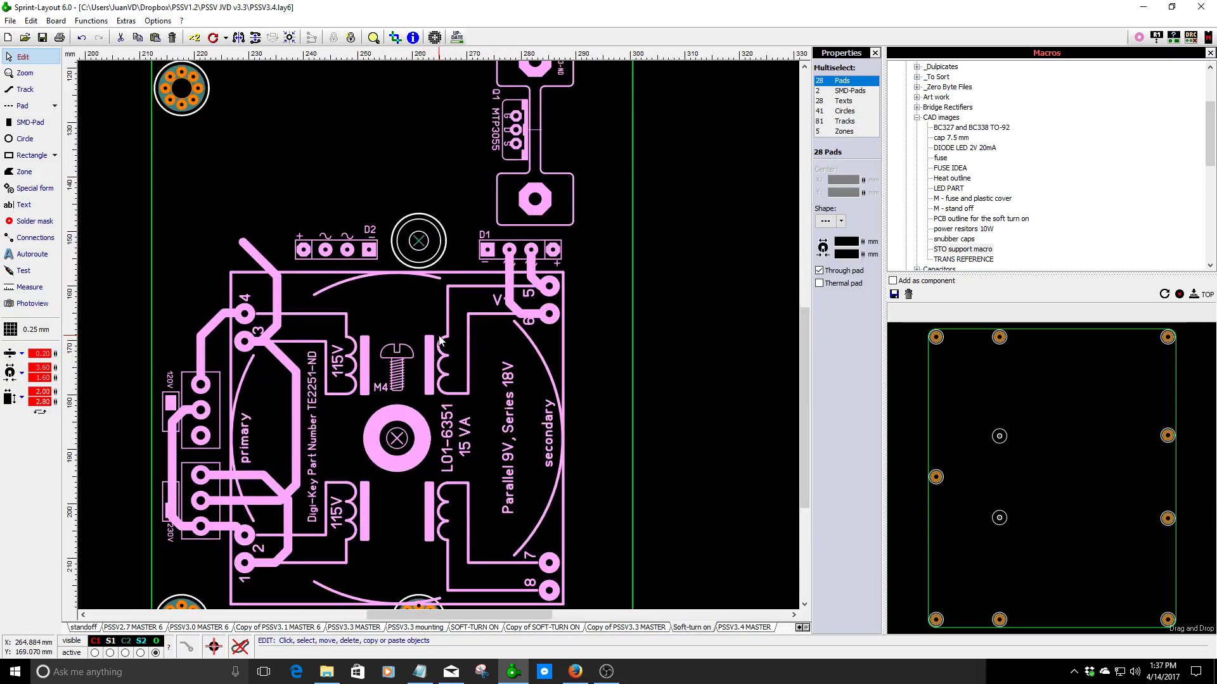
{"action": "right_click", "coordinate": [527, 266]}
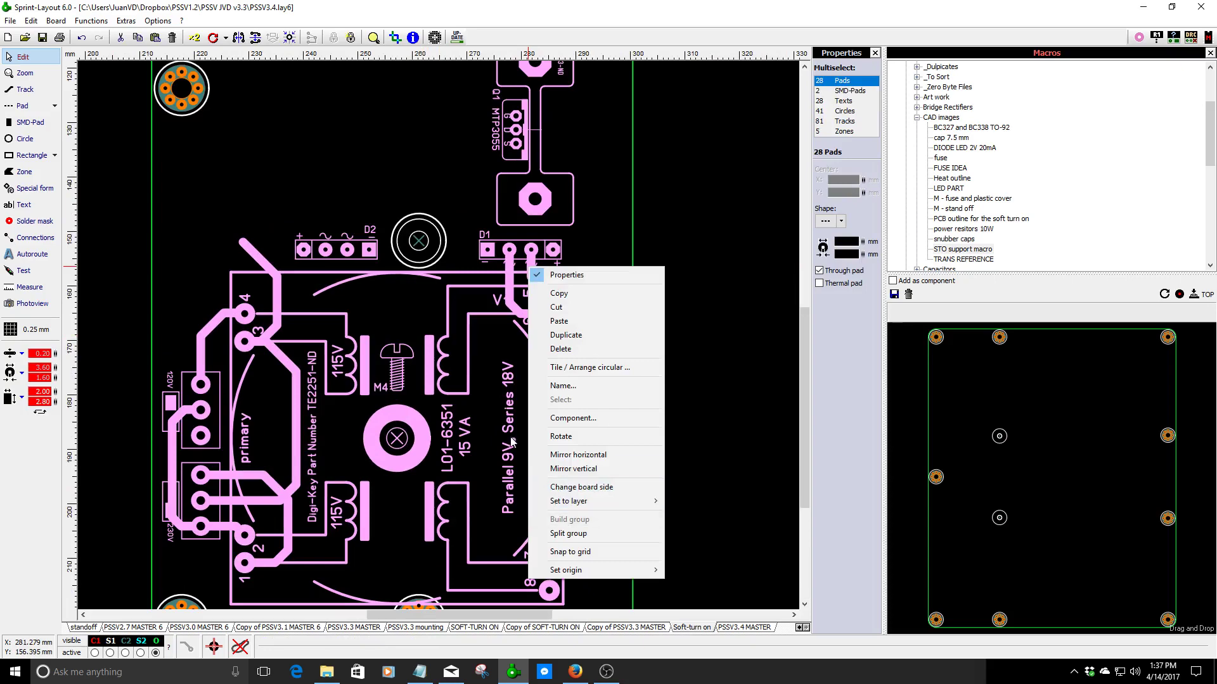
{"action": "scroll", "coordinate": [538, 215], "scroll_direction": "down", "scroll_amount": 3}
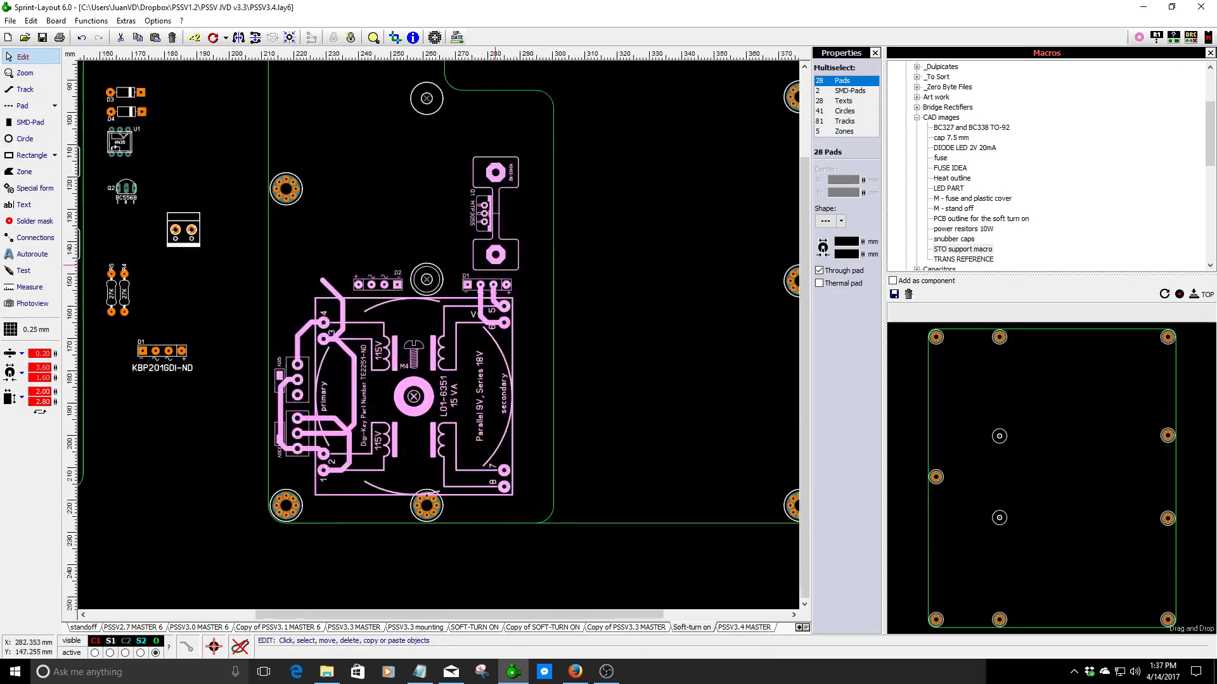
{"action": "scroll", "coordinate": [495, 279], "scroll_direction": "up", "scroll_amount": 4}
{"action": "scroll", "coordinate": [489, 280], "scroll_direction": "down", "scroll_amount": 4}
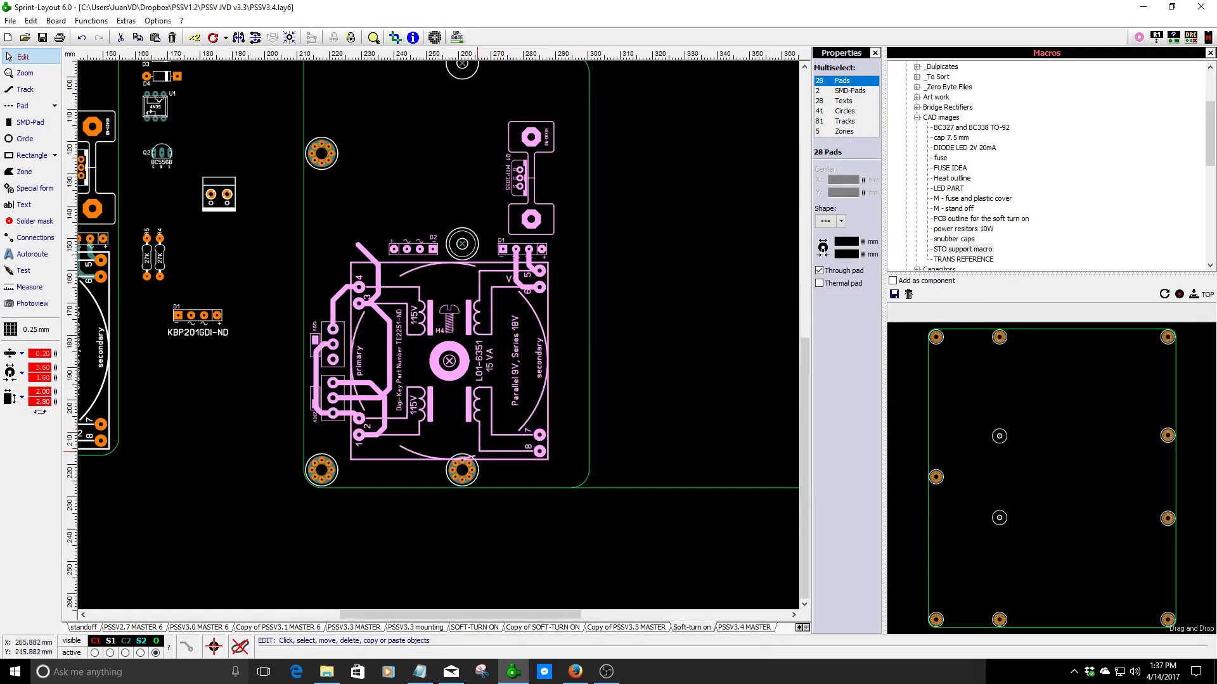
{"action": "scroll", "coordinate": [485, 457], "scroll_direction": "up", "scroll_amount": 4}
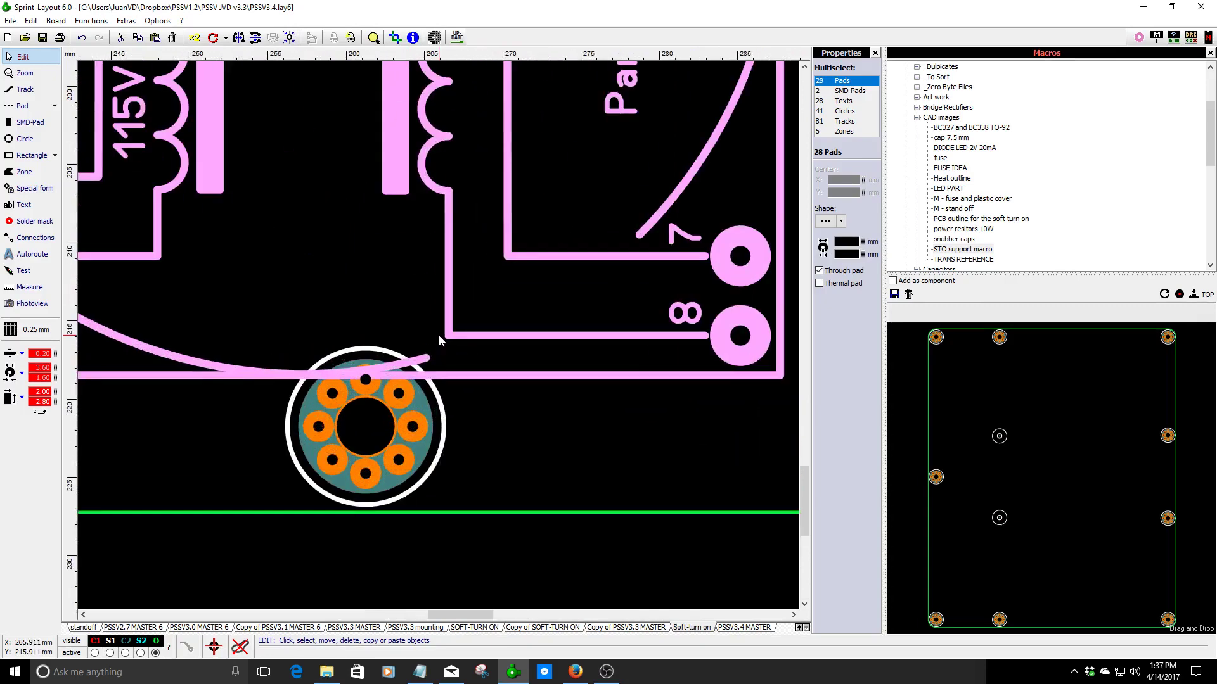
{"action": "key", "text": "Up"}
{"action": "key", "text": "Up"}
{"action": "key", "text": "Up"}
{"action": "key", "text": "Up"}
{"action": "key", "text": "Up"}
{"action": "key", "text": "Up"}
{"action": "key", "text": "Up"}
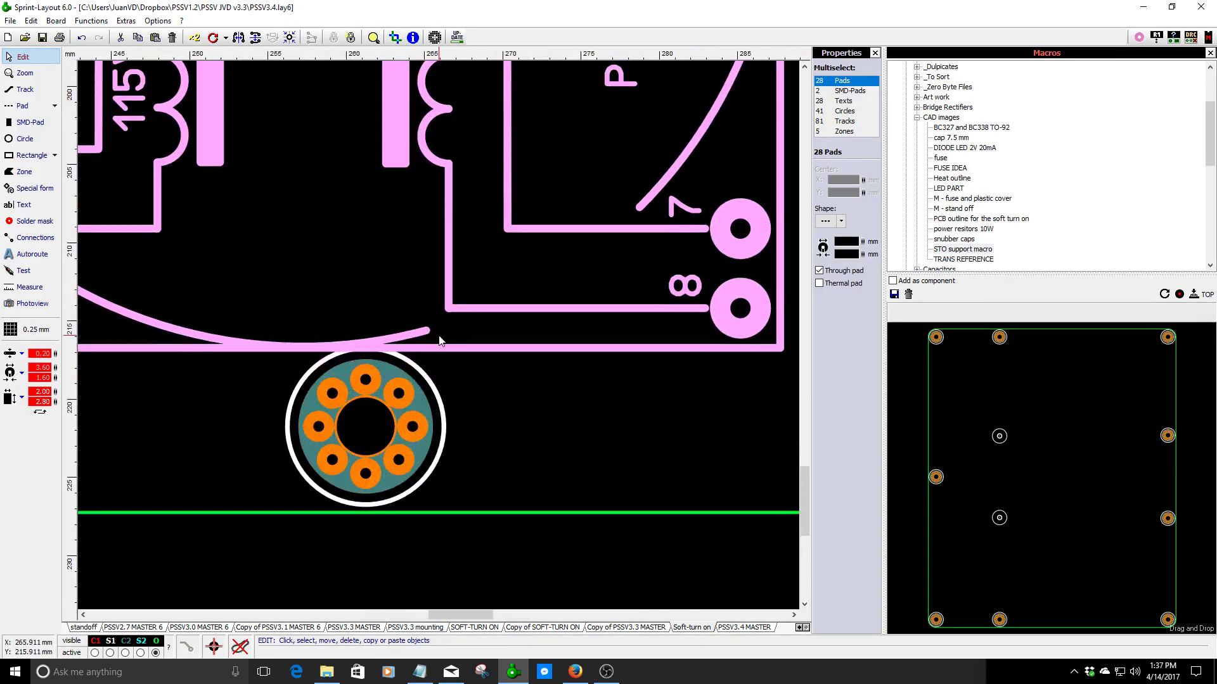
{"action": "key", "text": "Up"}
{"action": "key", "text": "Up"}
{"action": "key", "text": "Up"}
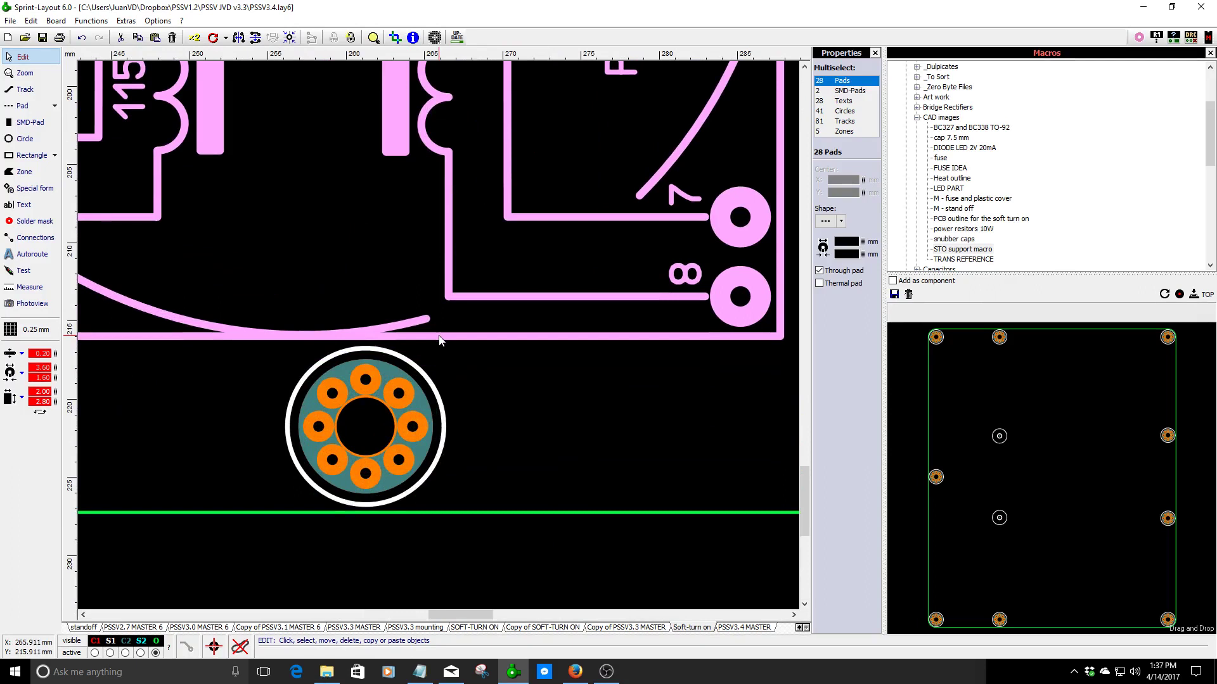
{"action": "left_click", "coordinate": [500, 452]}
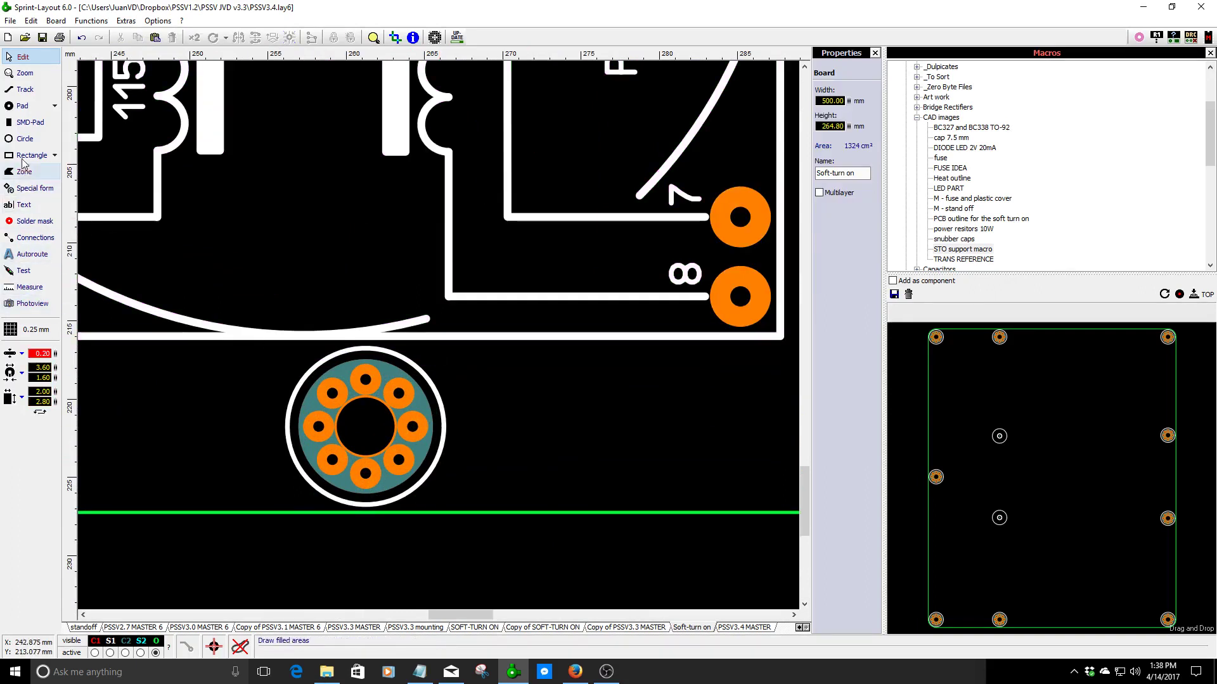
{"action": "left_click", "coordinate": [25, 139]}
{"action": "mouse_move", "coordinate": [365, 426]}
{"action": "left_mouse_down"}
{"action": "mouse_move", "coordinate": [379, 512]}
{"action": "mouse_move", "coordinate": [345, 549]}
{"action": "left_mouse_up"}
{"action": "key", "text": "Escape"}
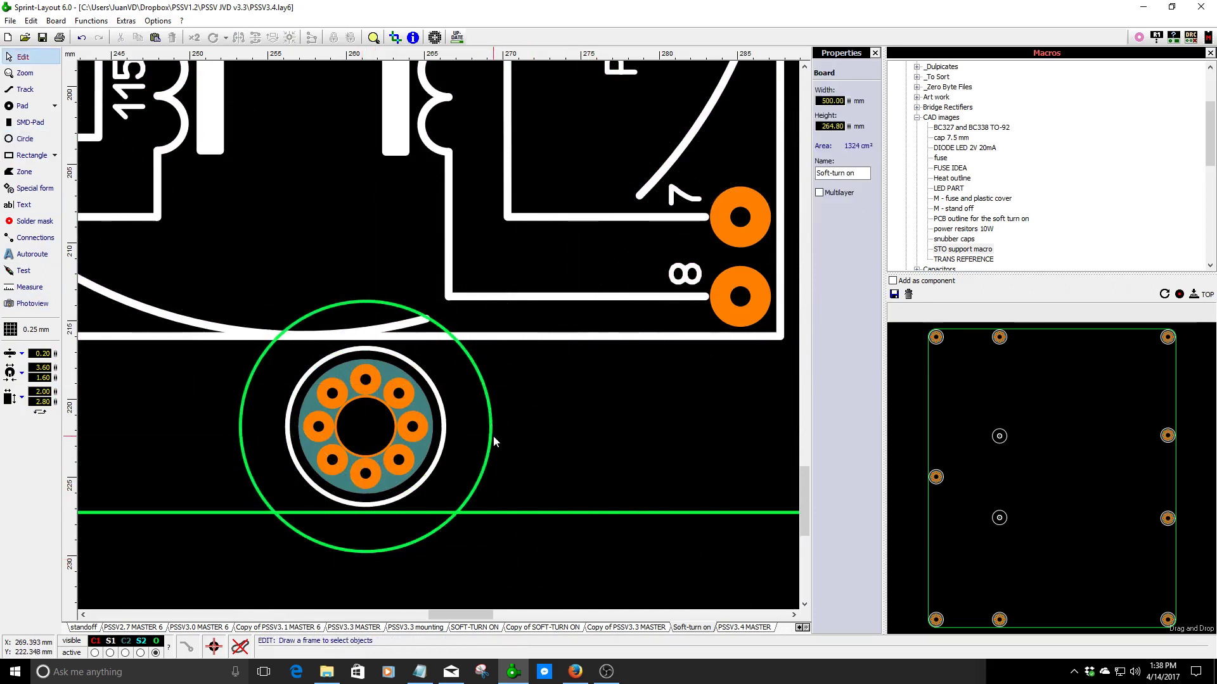
{"action": "left_click", "coordinate": [492, 437]}
{"action": "key", "text": "Delete"}
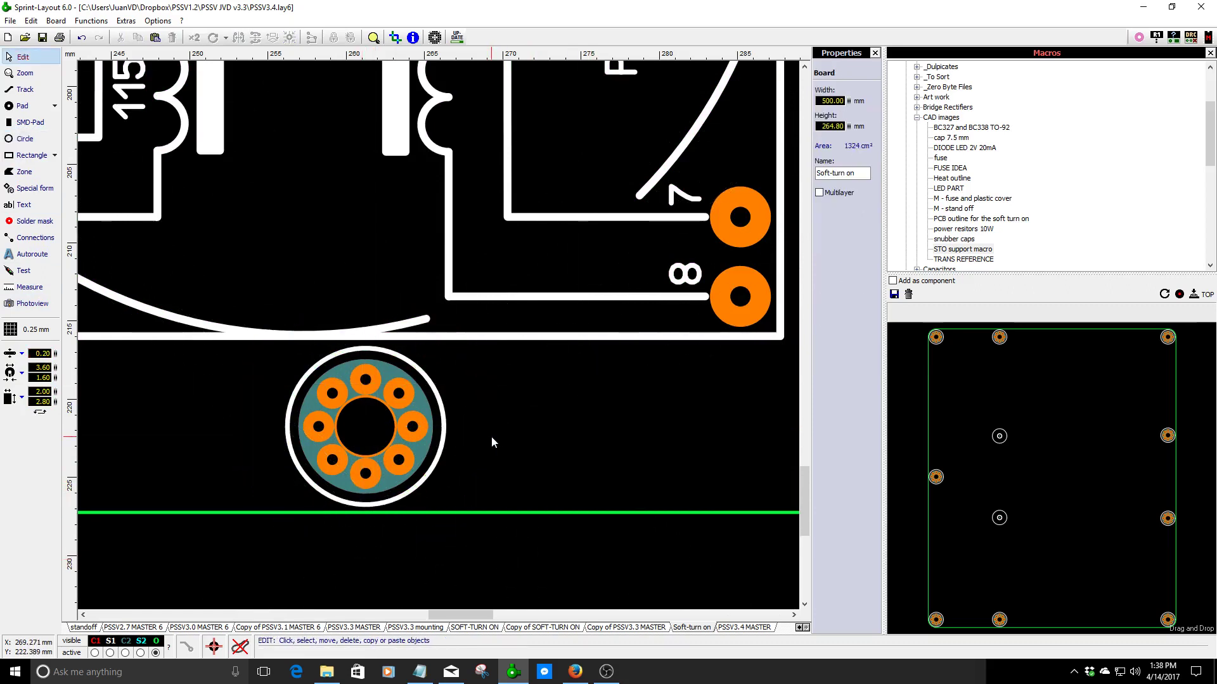
- Move the mounting hole group between D1 and D2 up 1.75 mm, clear of the transformer's upper outline
{"action": "scroll", "coordinate": [492, 437], "scroll_direction": "down", "scroll_amount": 5}
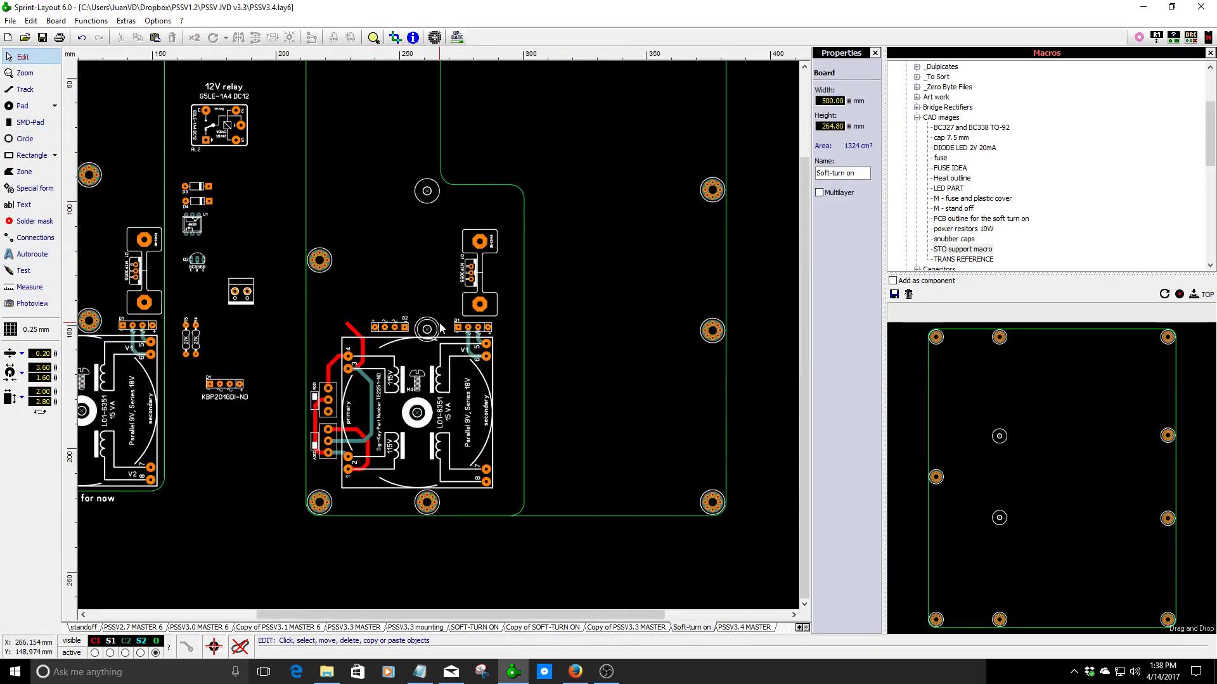
{"action": "scroll", "coordinate": [439, 333], "scroll_direction": "up", "scroll_amount": 4}
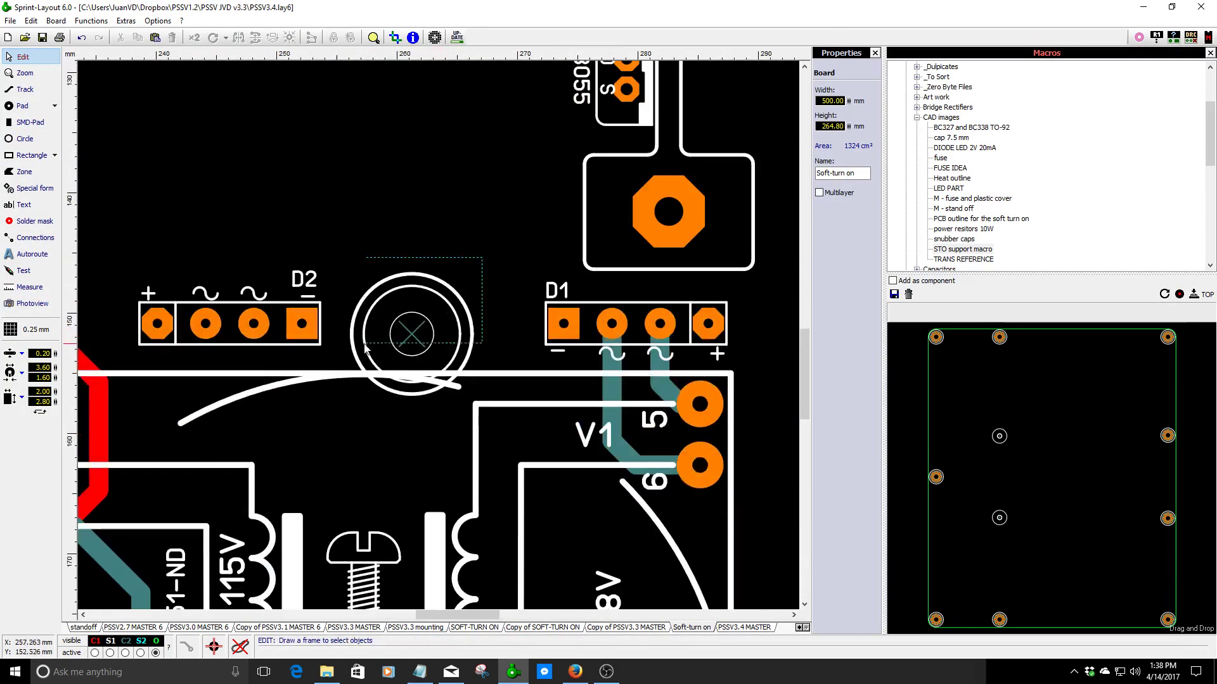
{"action": "left_click", "coordinate": [450, 279]}
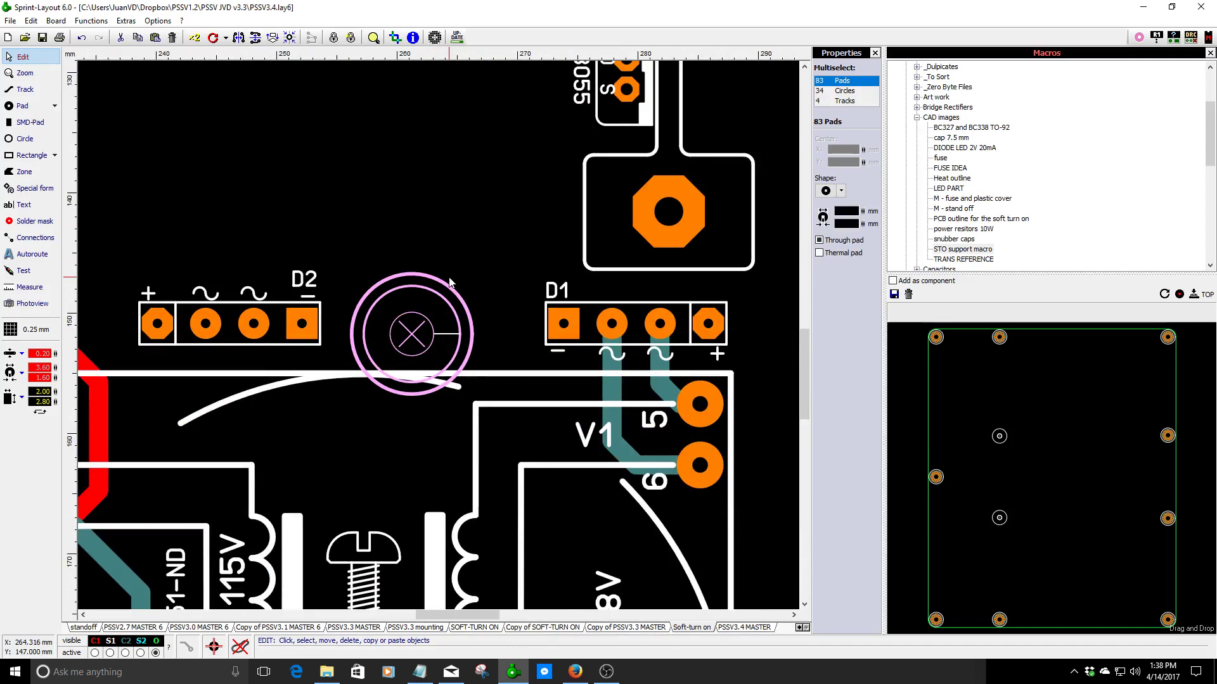
{"action": "key", "text": "Up"}
{"action": "key", "text": "Up"}
{"action": "key", "text": "Up"}
{"action": "key", "text": "Up"}
{"action": "key", "text": "Up"}
{"action": "key", "text": "Up"}
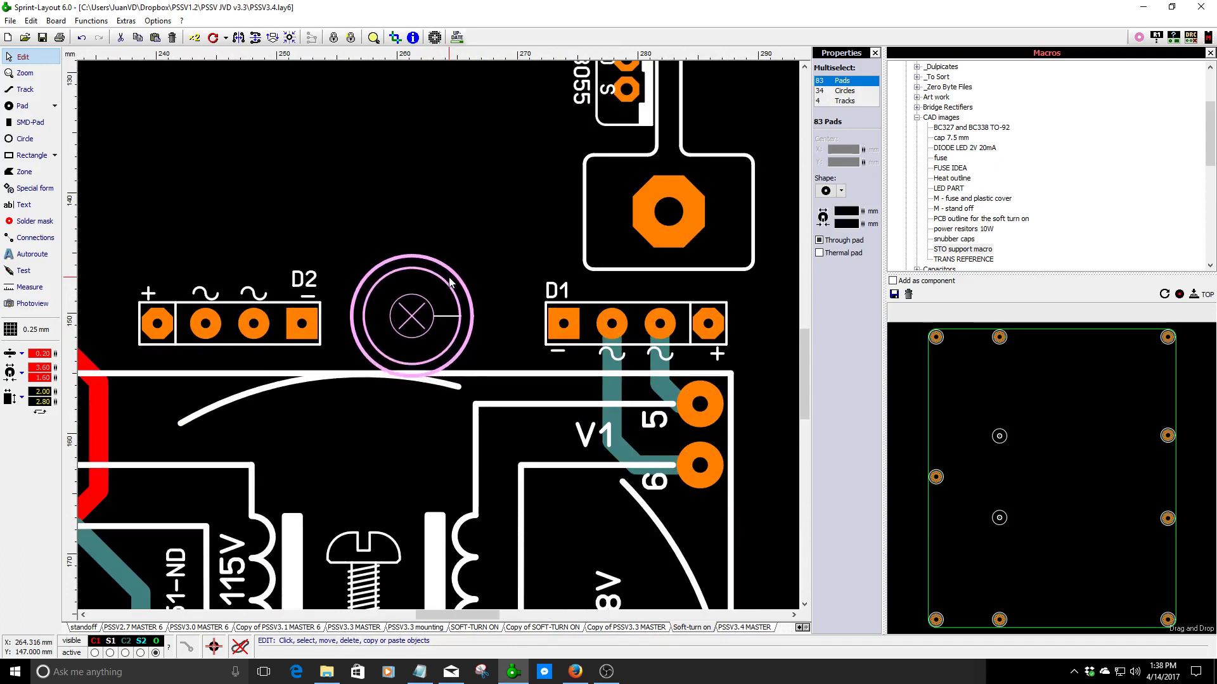
{"action": "key", "text": "Up"}
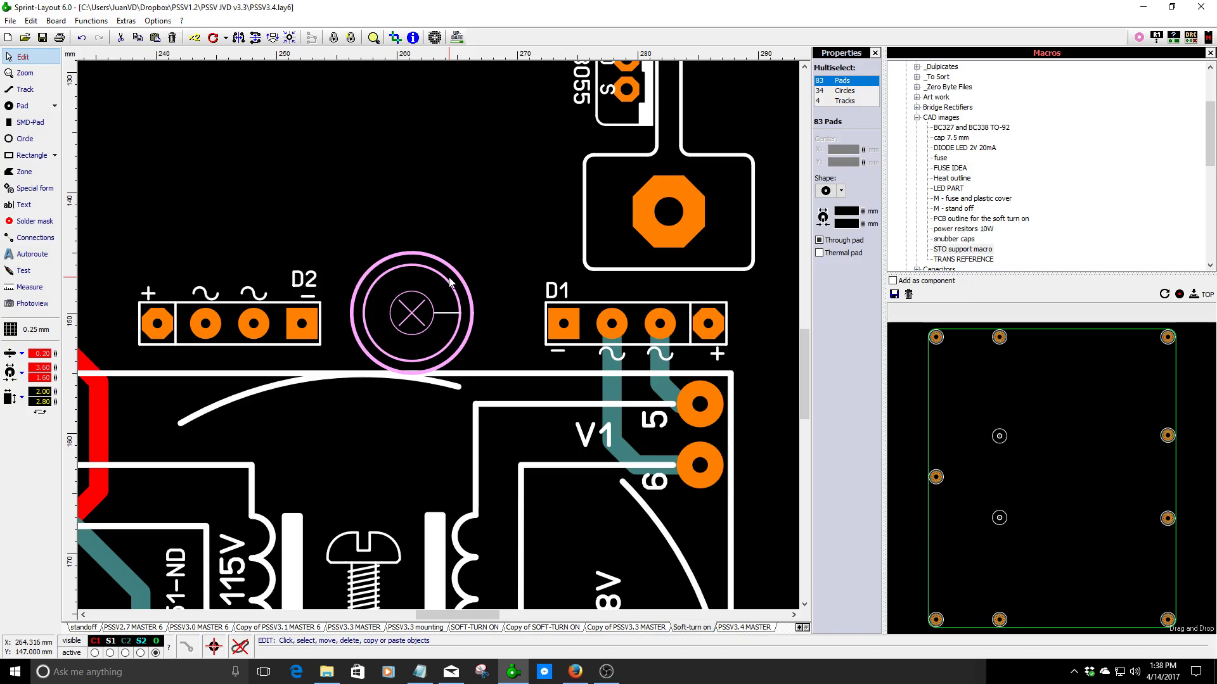
{"action": "left_click", "coordinate": [500, 279]}
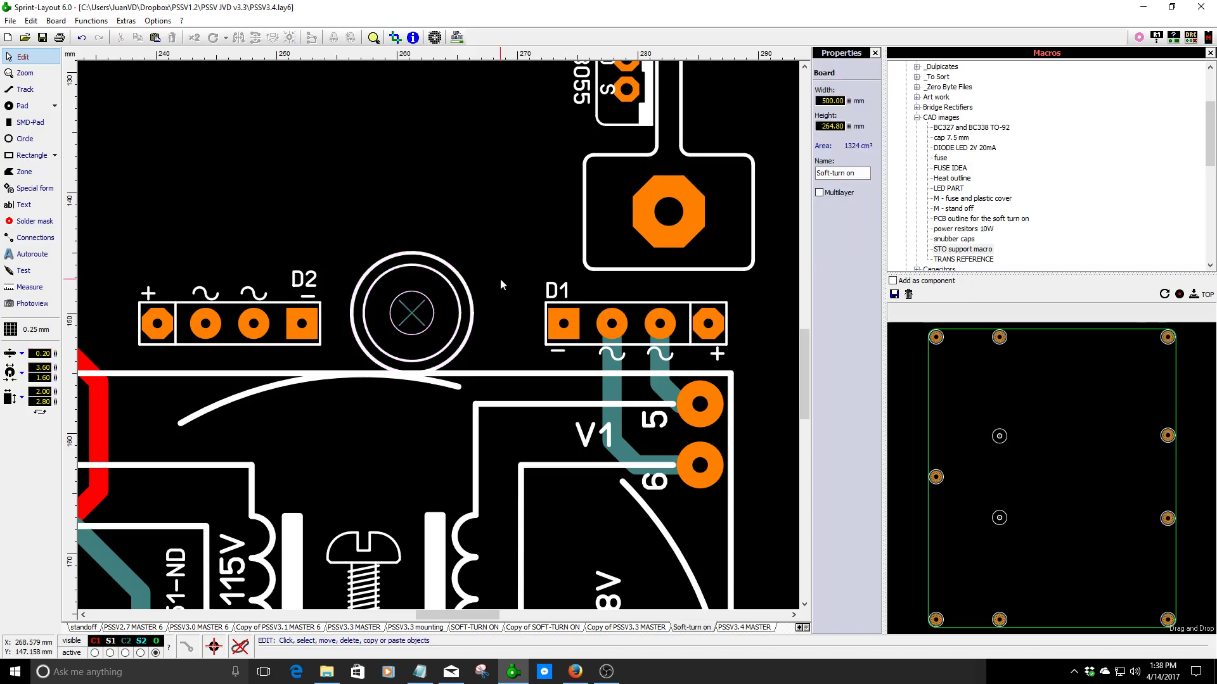
- On the PSSV3.4 MASTER board, examine the mounting hole beside BR2 and the wide copper arc around it
{"action": "scroll", "coordinate": [500, 278], "scroll_direction": "down", "scroll_amount": 3}
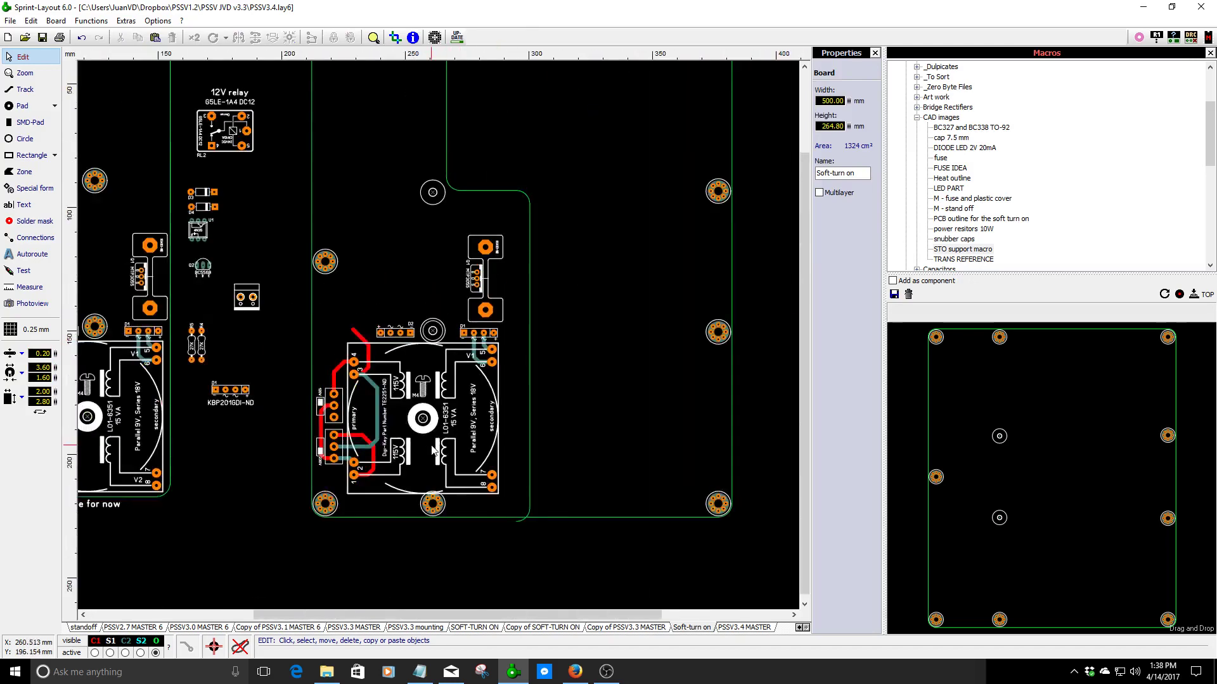
{"action": "left_click", "coordinate": [743, 627]}
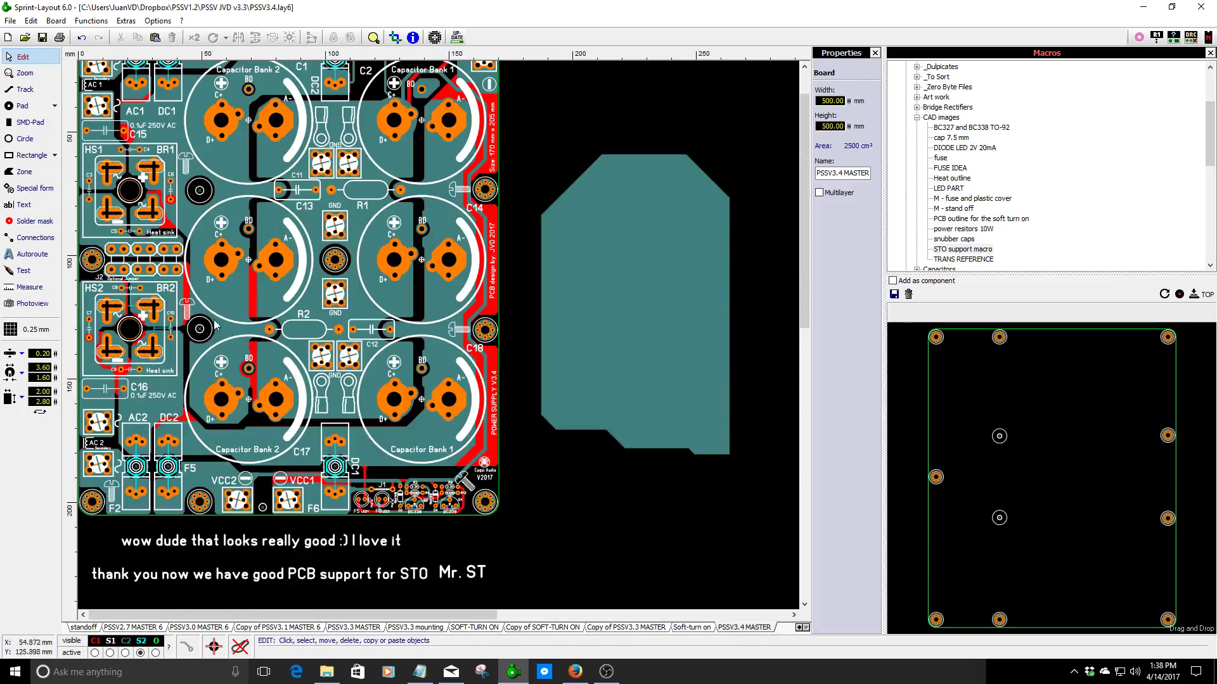
{"action": "scroll", "coordinate": [173, 330], "scroll_direction": "up", "scroll_amount": 4}
{"action": "scroll", "coordinate": [339, 340], "scroll_direction": "up", "scroll_amount": 1}
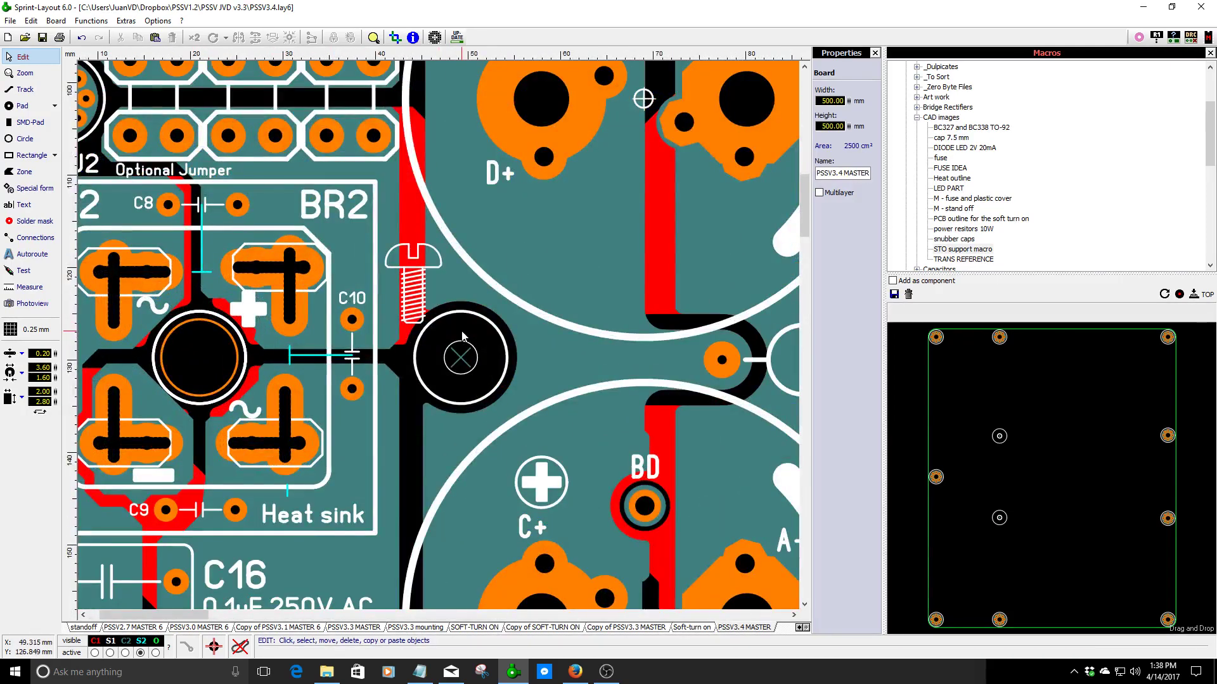
{"action": "left_click", "coordinate": [461, 358]}
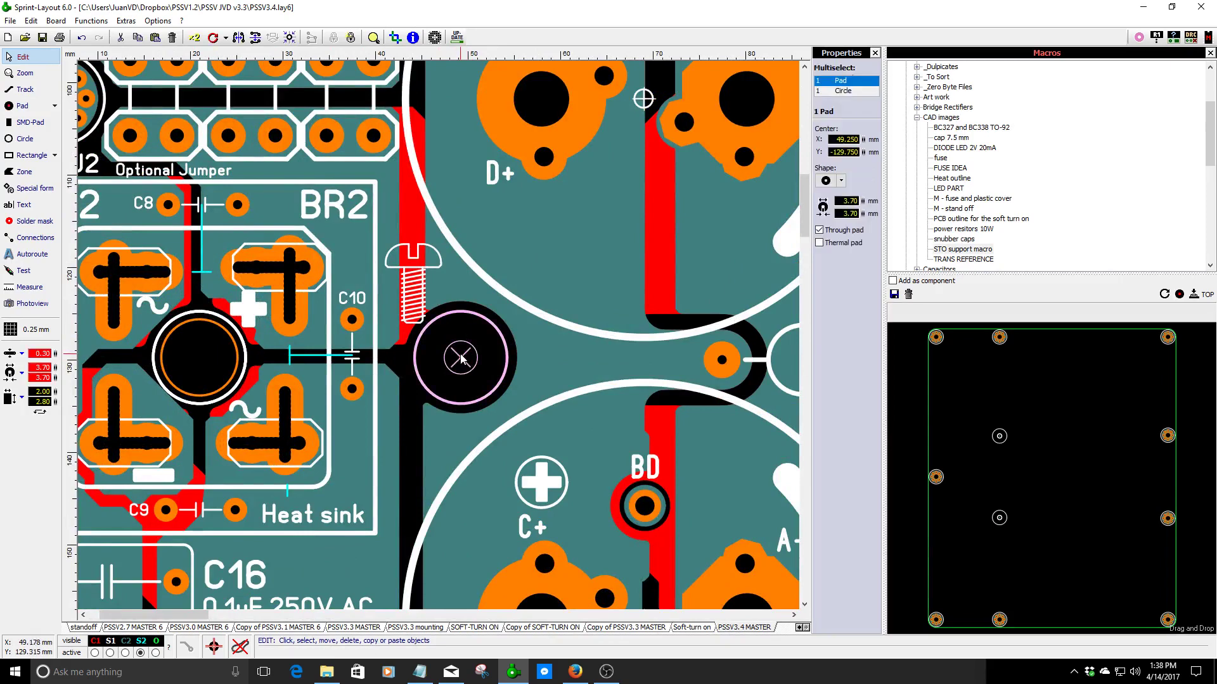
{"action": "scroll", "coordinate": [461, 359], "scroll_direction": "up", "scroll_amount": 1}
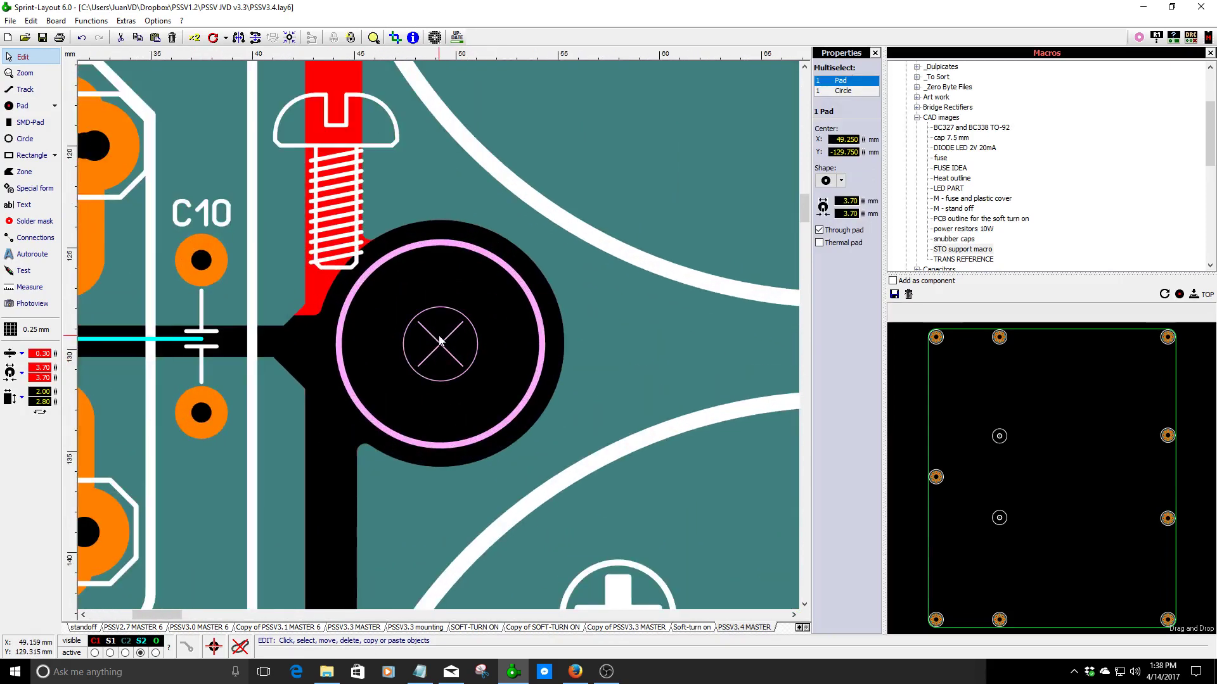
{"action": "left_click", "coordinate": [603, 332]}
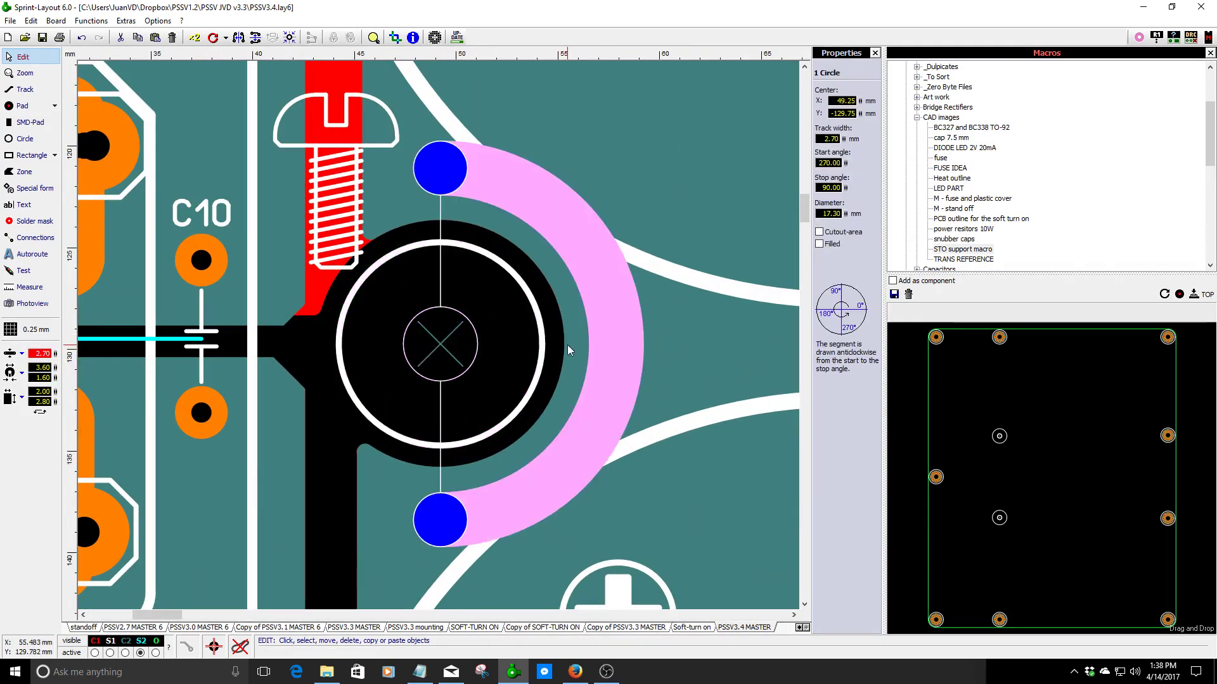
{"action": "key", "text": "ctrl+z"}
{"action": "key", "text": "ctrl+z"}
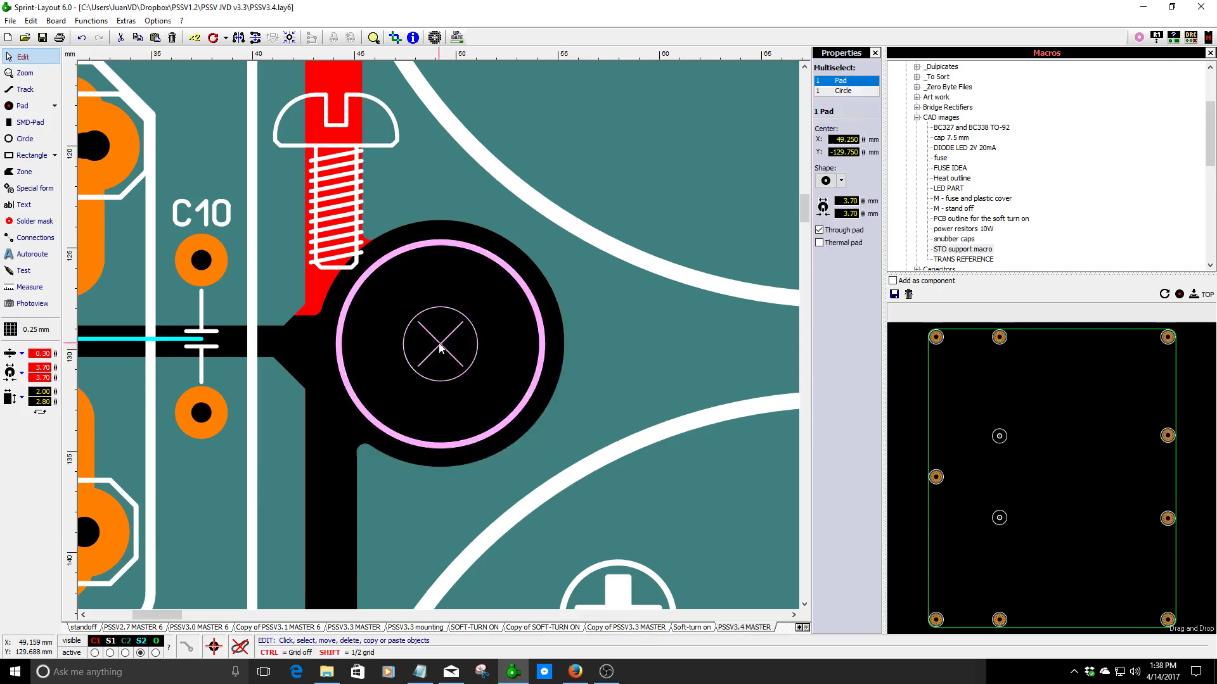
{"action": "scroll", "coordinate": [440, 347], "scroll_direction": "down", "scroll_amount": 2}
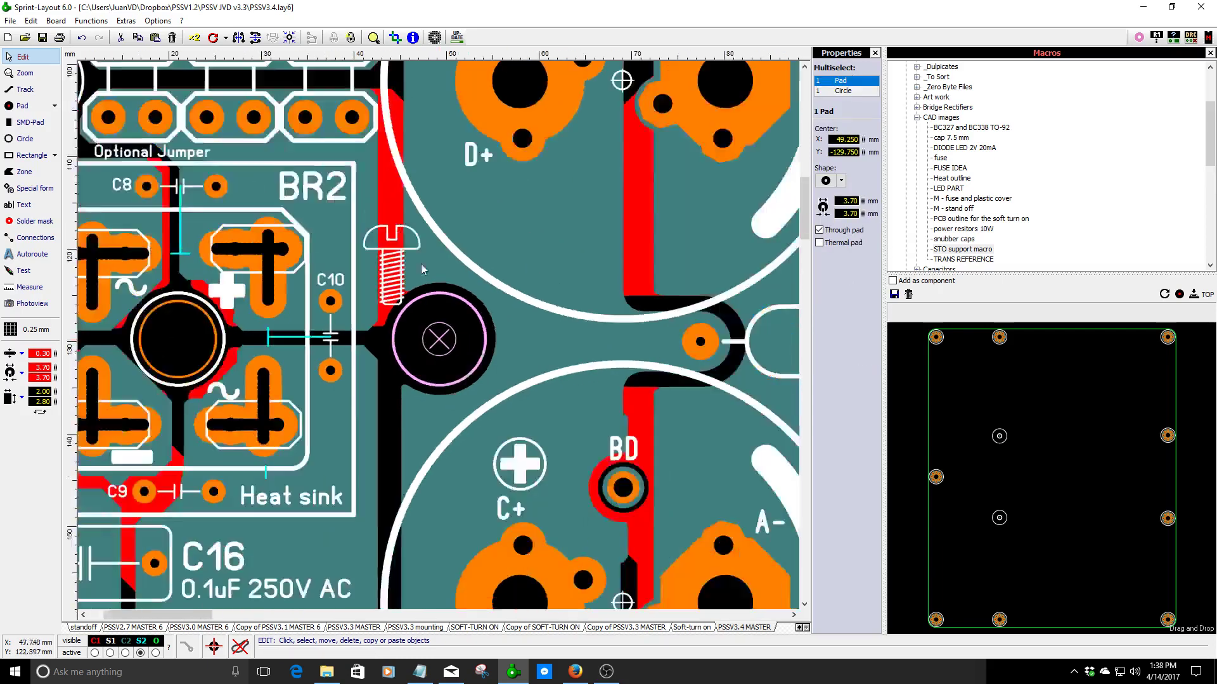
- Move the screw symbol above the mounting hole beside C10 up about 2 mm
{"action": "left_click", "coordinate": [415, 249]}
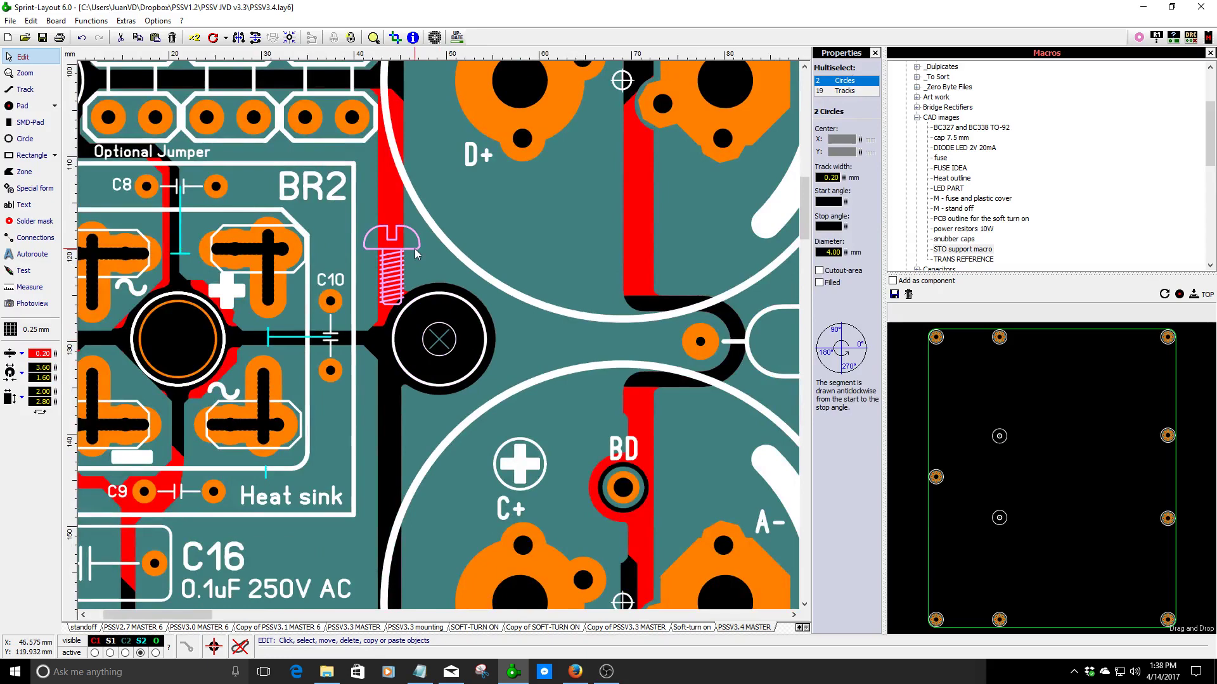
{"action": "key", "text": "Up"}
{"action": "key", "text": "Up"}
{"action": "key", "text": "Up"}
{"action": "key", "text": "Up"}
{"action": "key", "text": "Up"}
{"action": "key", "text": "Up"}
{"action": "key", "text": "Up"}
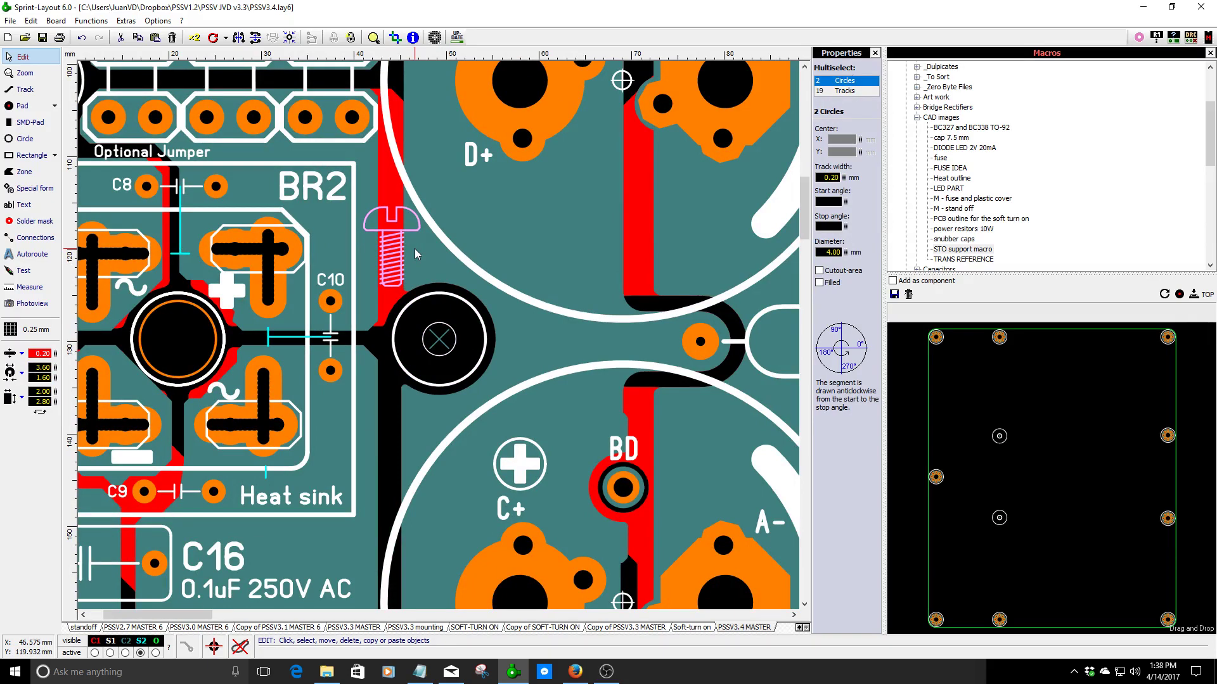
- Move the mounting hole beside C10, pad and ring together, up 1.75 mm
{"action": "left_click", "coordinate": [438, 339]}
{"action": "scroll", "coordinate": [439, 339], "scroll_direction": "up", "scroll_amount": 2}
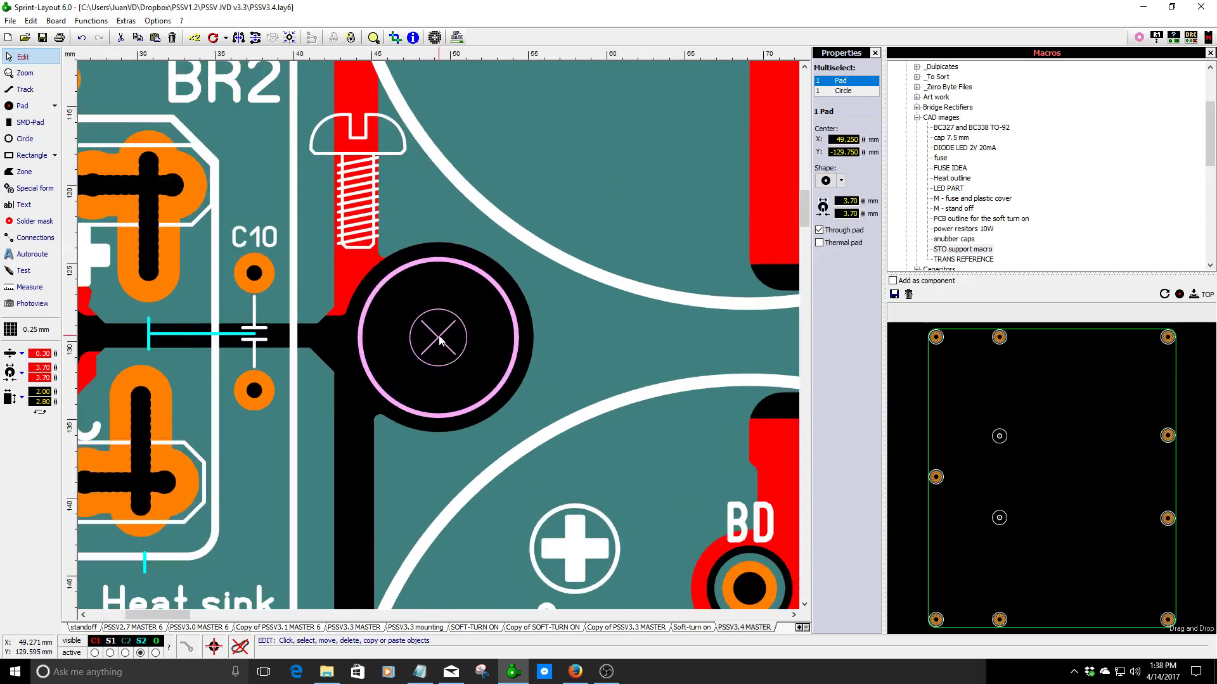
{"action": "key", "text": "Up"}
{"action": "key", "text": "Up"}
{"action": "key", "text": "Up"}
{"action": "key", "text": "Up"}
{"action": "key", "text": "Up"}
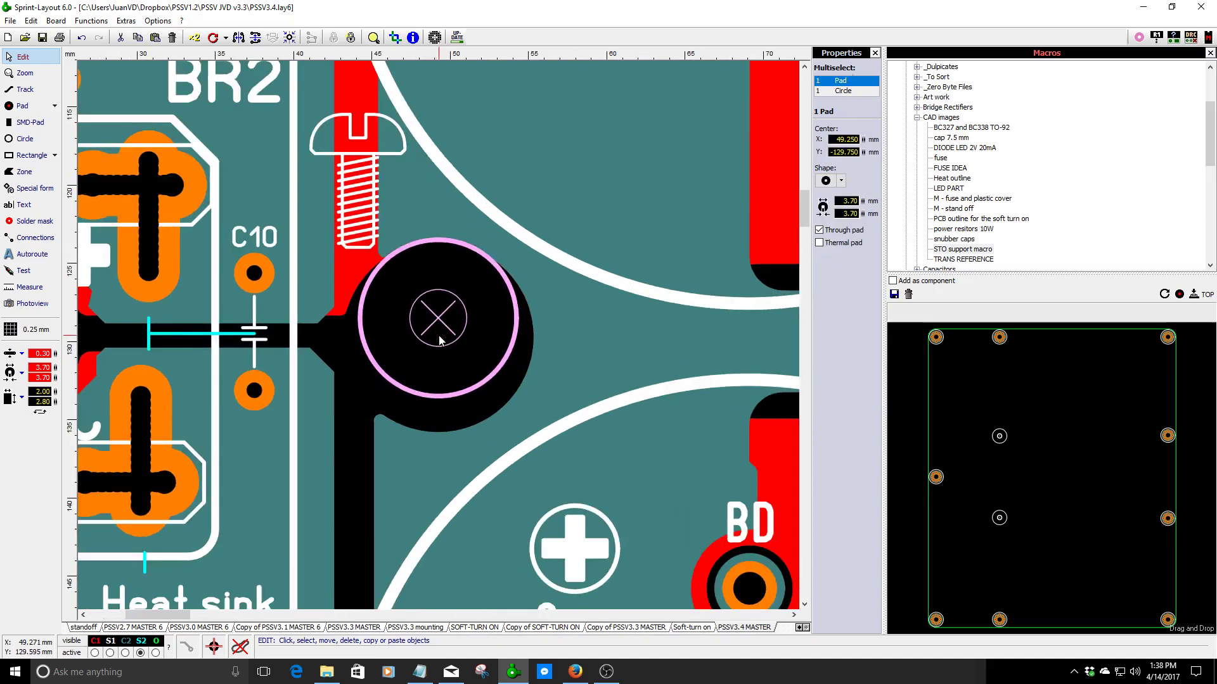
{"action": "key", "text": "Up"}
{"action": "key", "text": "Up"}
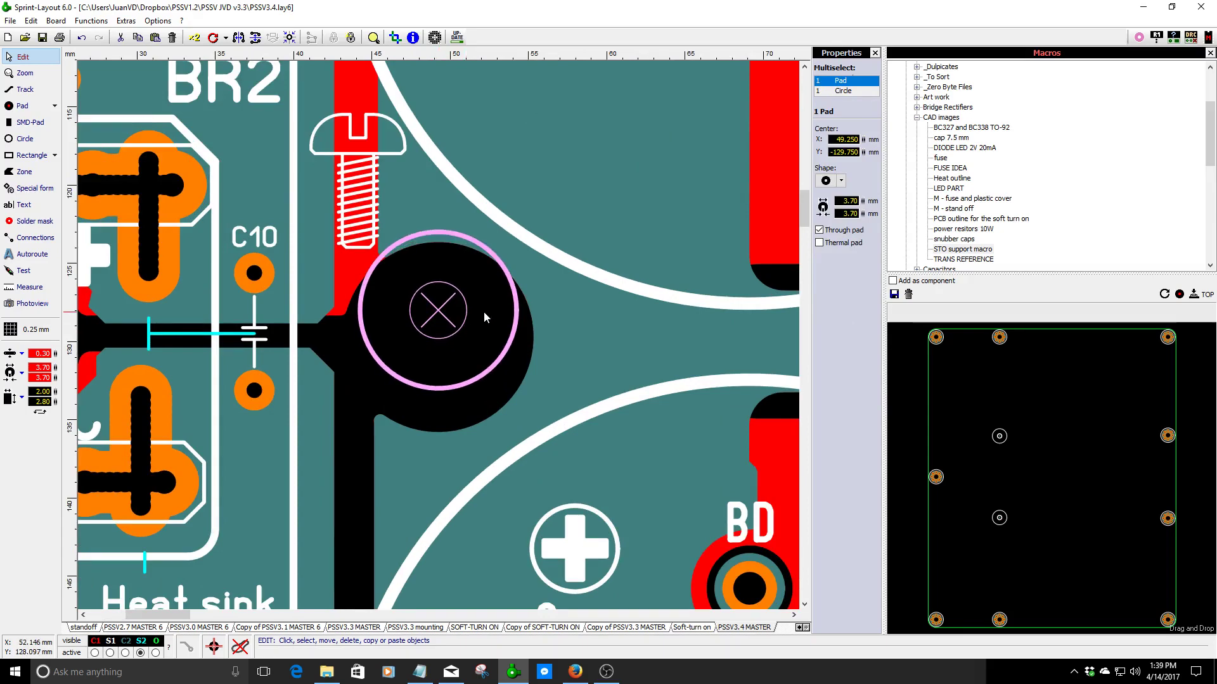
- Move the 2.70 mm wide copper arc around the mounting hole up 1.75 mm to align with the hole's centre
{"action": "scroll", "coordinate": [484, 311], "scroll_direction": "down", "scroll_amount": 2}
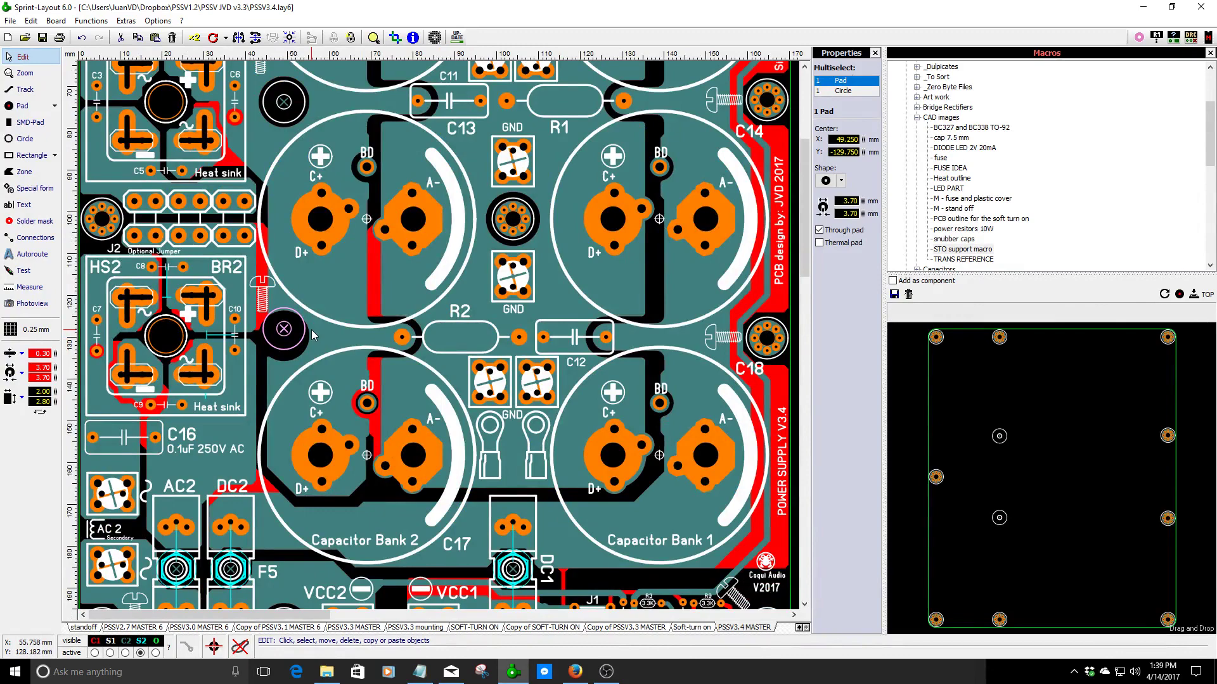
{"action": "scroll", "coordinate": [310, 330], "scroll_direction": "up", "scroll_amount": 2}
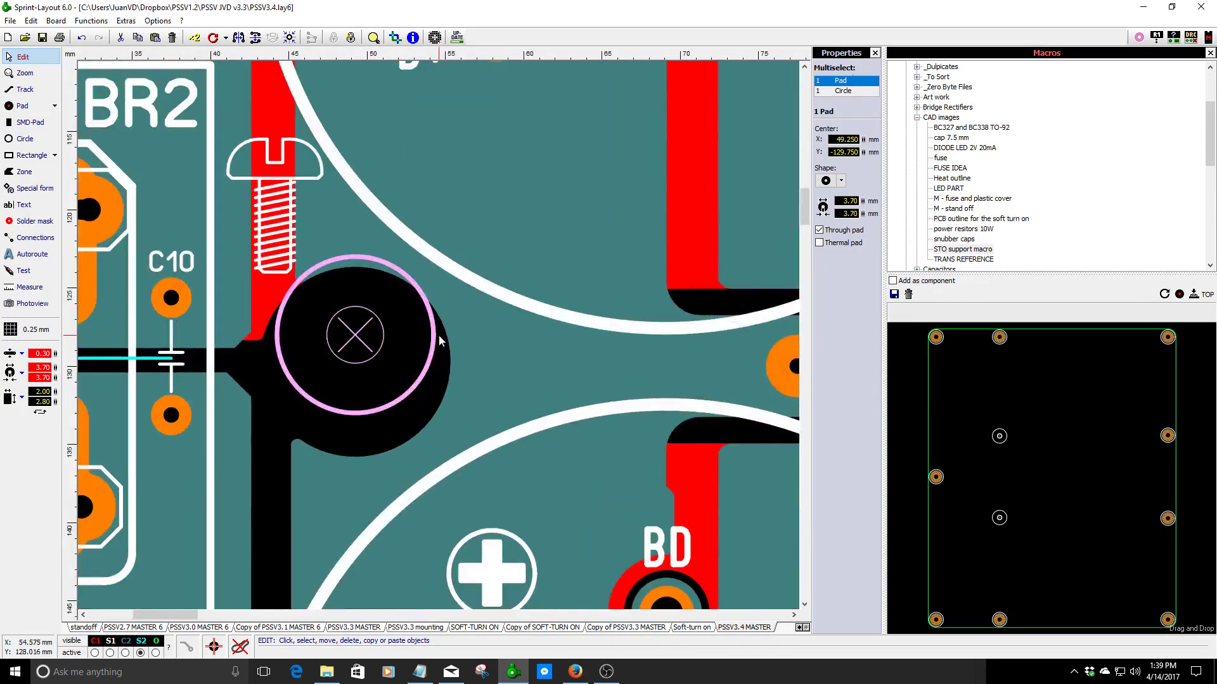
{"action": "key", "text": "ctrl+v"}
{"action": "left_click_drag", "start_coordinate": [468, 374], "coordinate": [469, 350]}
{"action": "key", "text": "ctrl+z"}
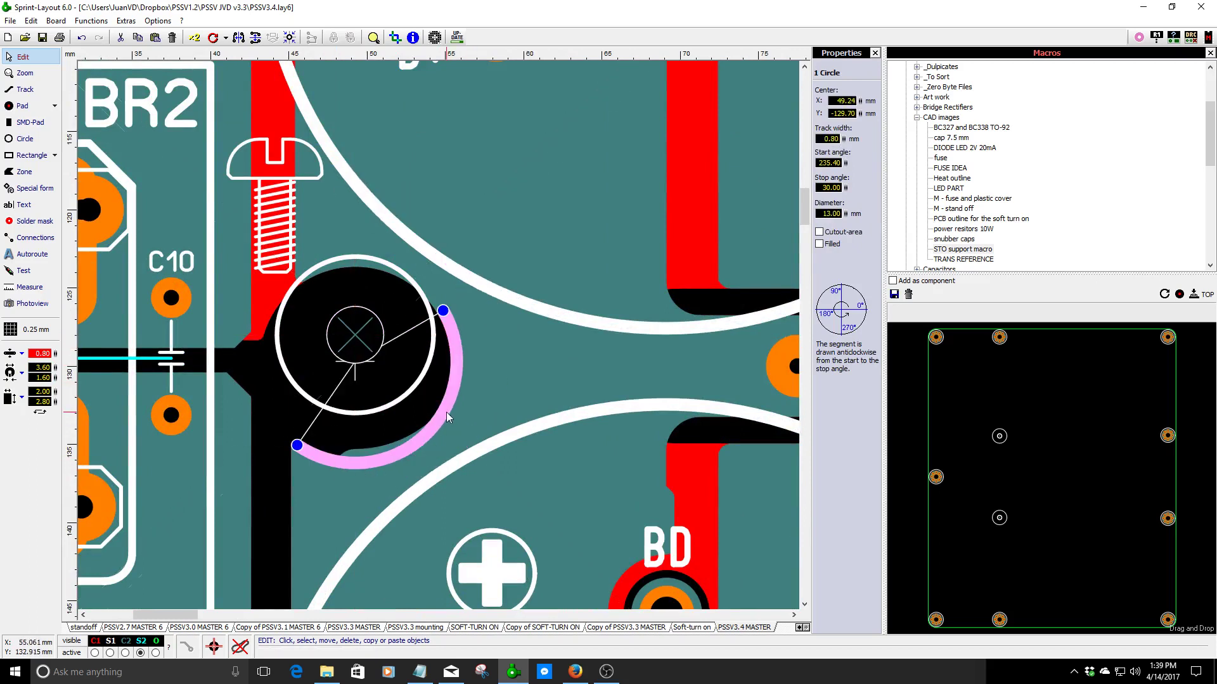
- Move the lower and upper 0.80 mm wide arcs around the mounting hole up 1.75 mm
{"action": "left_click_drag", "start_coordinate": [446, 412], "coordinate": [434, 396]}
{"action": "left_click", "coordinate": [294, 436]}
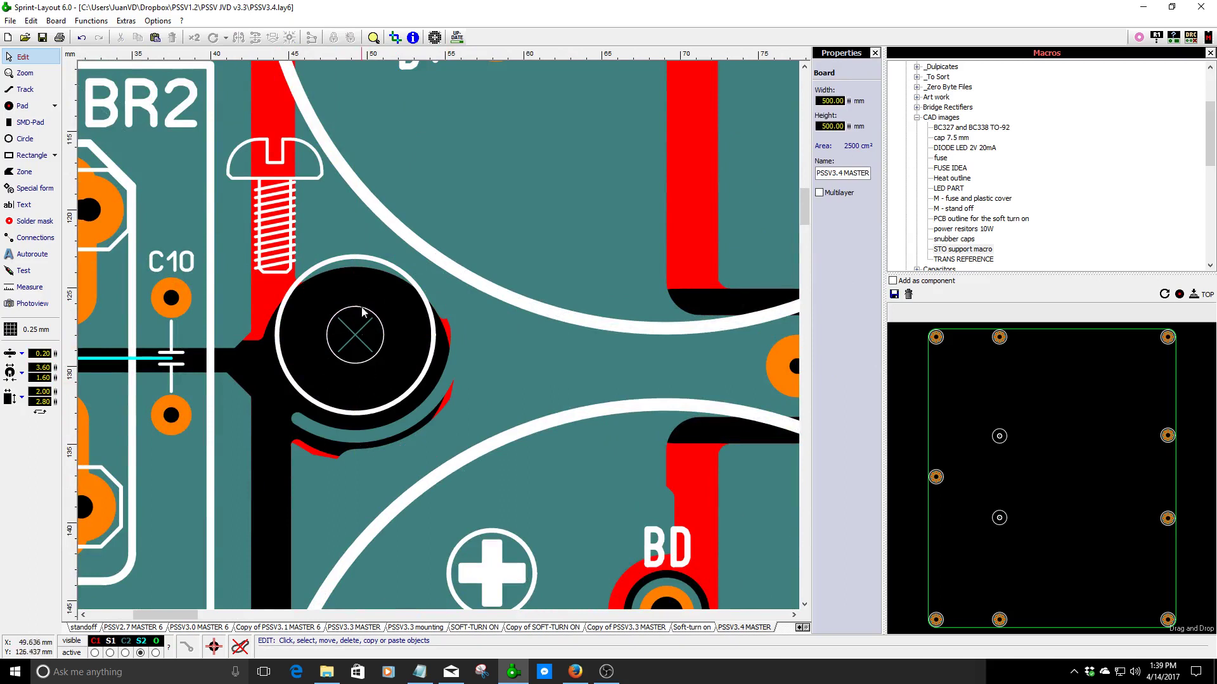
{"action": "left_click", "coordinate": [443, 303]}
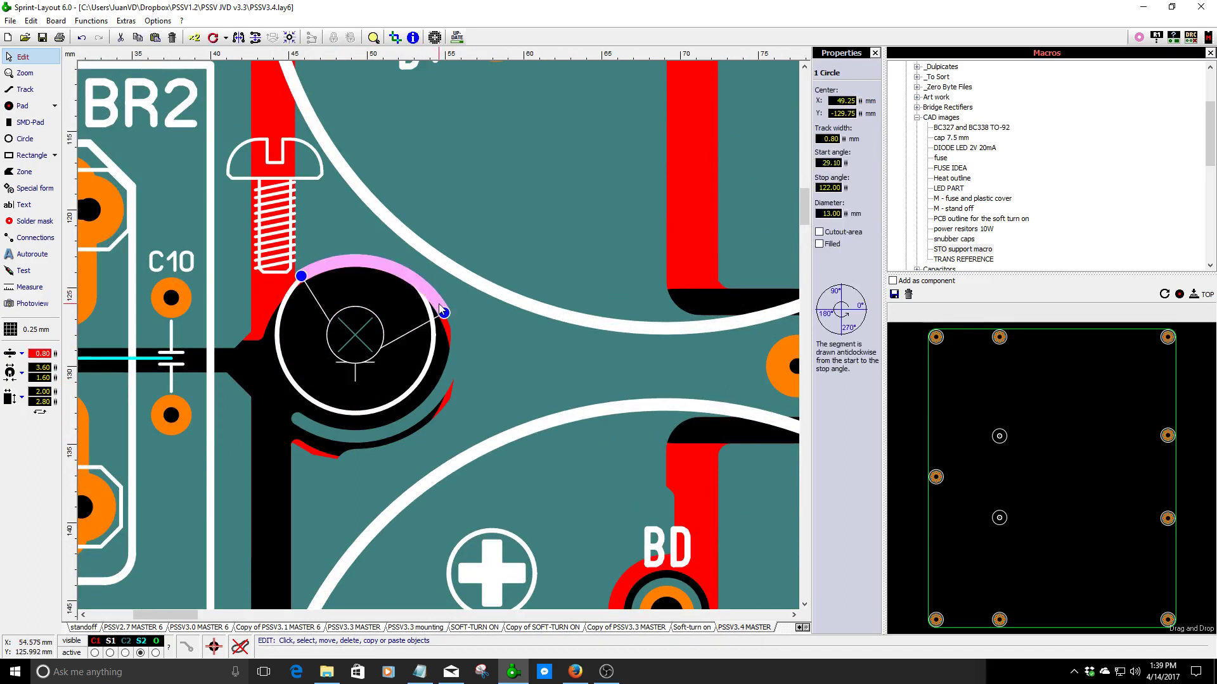
{"action": "left_click_drag", "start_coordinate": [395, 279], "coordinate": [393, 252]}
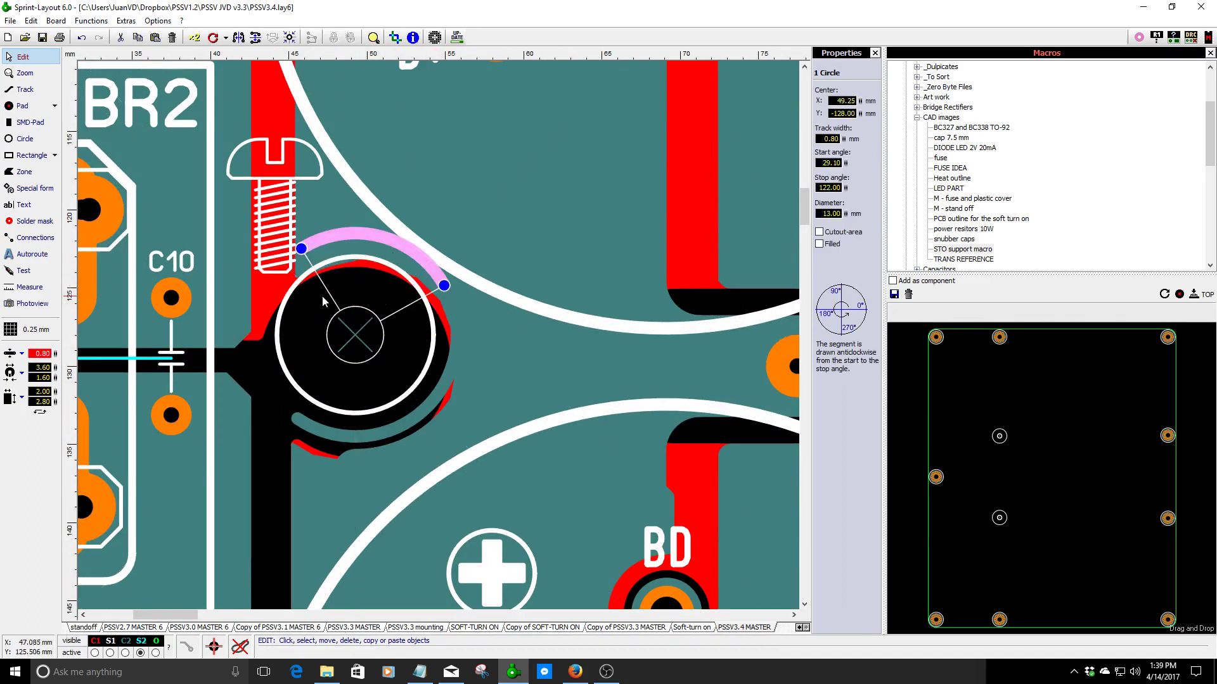
- Hide the S1 silkscreen layer and inspect the wide and narrow copper arcs around the mounting hole
{"action": "left_click", "coordinate": [110, 641]}
{"action": "scroll", "coordinate": [438, 334], "scroll_direction": "up", "scroll_amount": 2}
{"action": "left_click", "coordinate": [429, 334]}
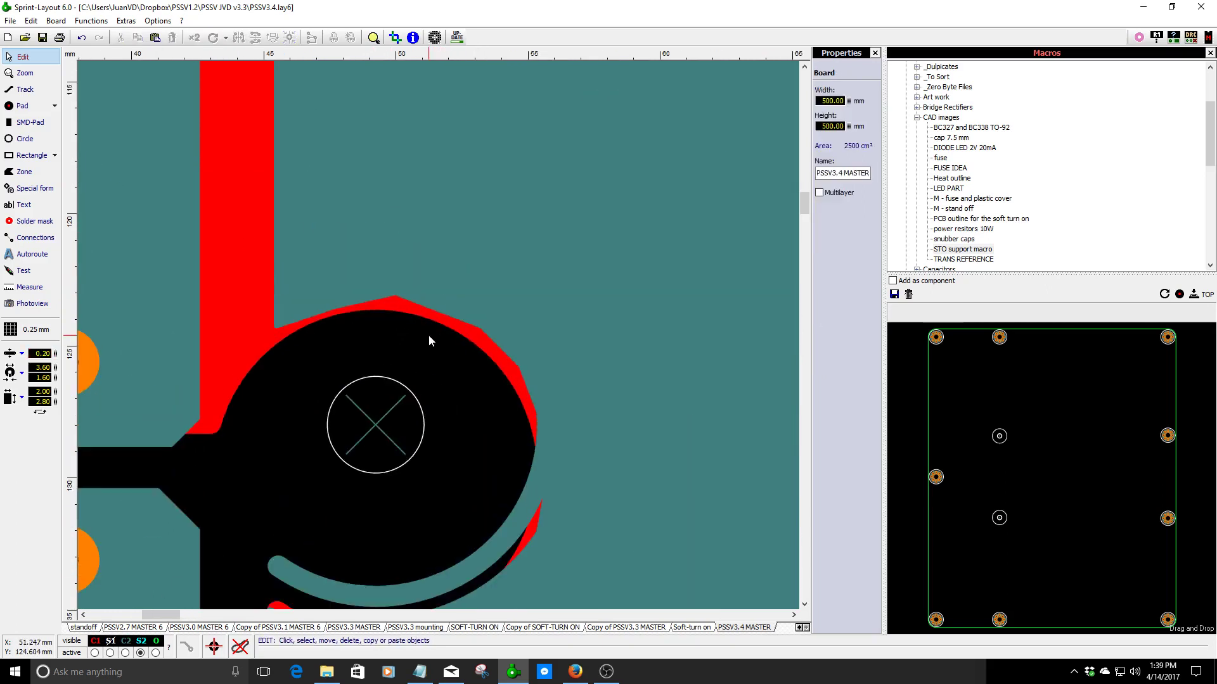
{"action": "left_click", "coordinate": [440, 306]}
{"action": "left_click", "coordinate": [417, 372]}
{"action": "scroll", "coordinate": [443, 367], "scroll_direction": "down", "scroll_amount": 2}
{"action": "scroll", "coordinate": [465, 401], "scroll_direction": "up", "scroll_amount": 2}
{"action": "left_click", "coordinate": [464, 402]}
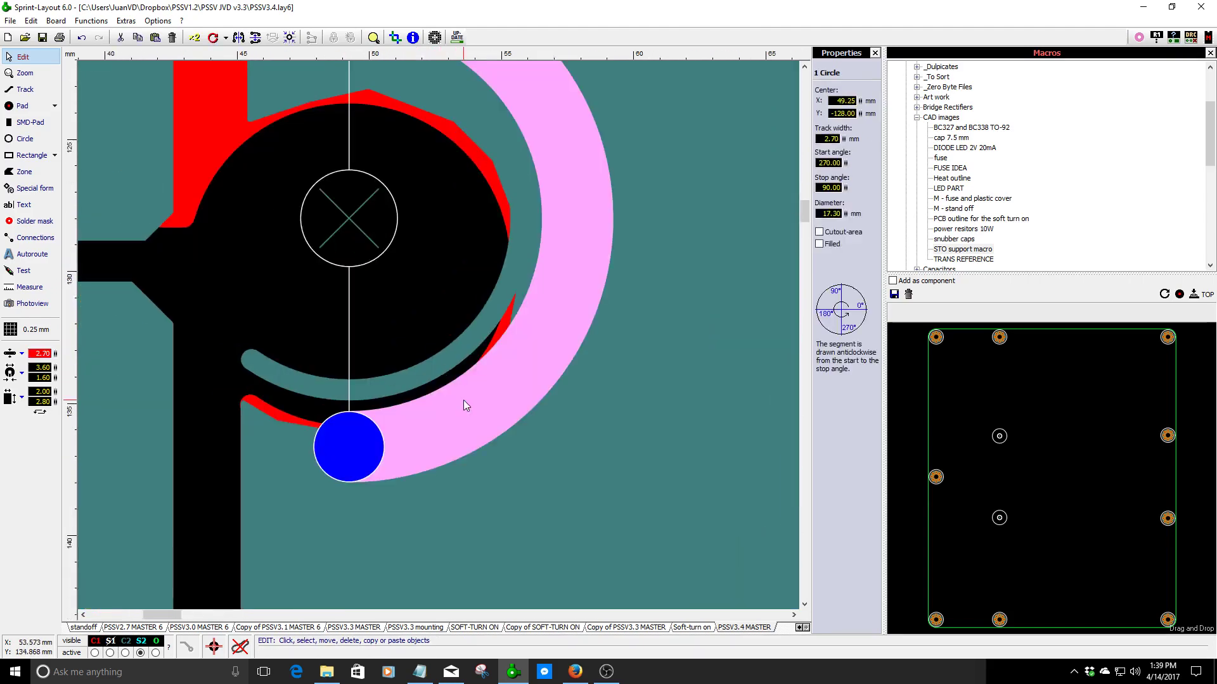
{"action": "scroll", "coordinate": [462, 393], "scroll_direction": "down", "scroll_amount": 2}
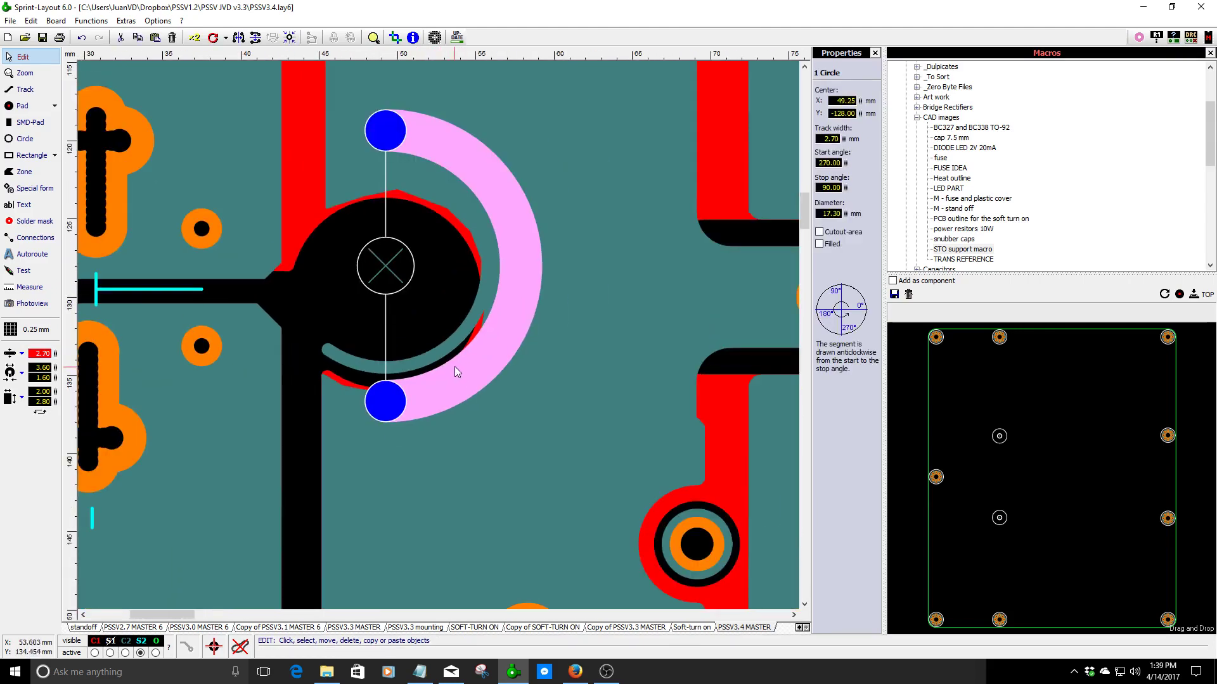
{"action": "scroll", "coordinate": [422, 364], "scroll_direction": "up", "scroll_amount": 2}
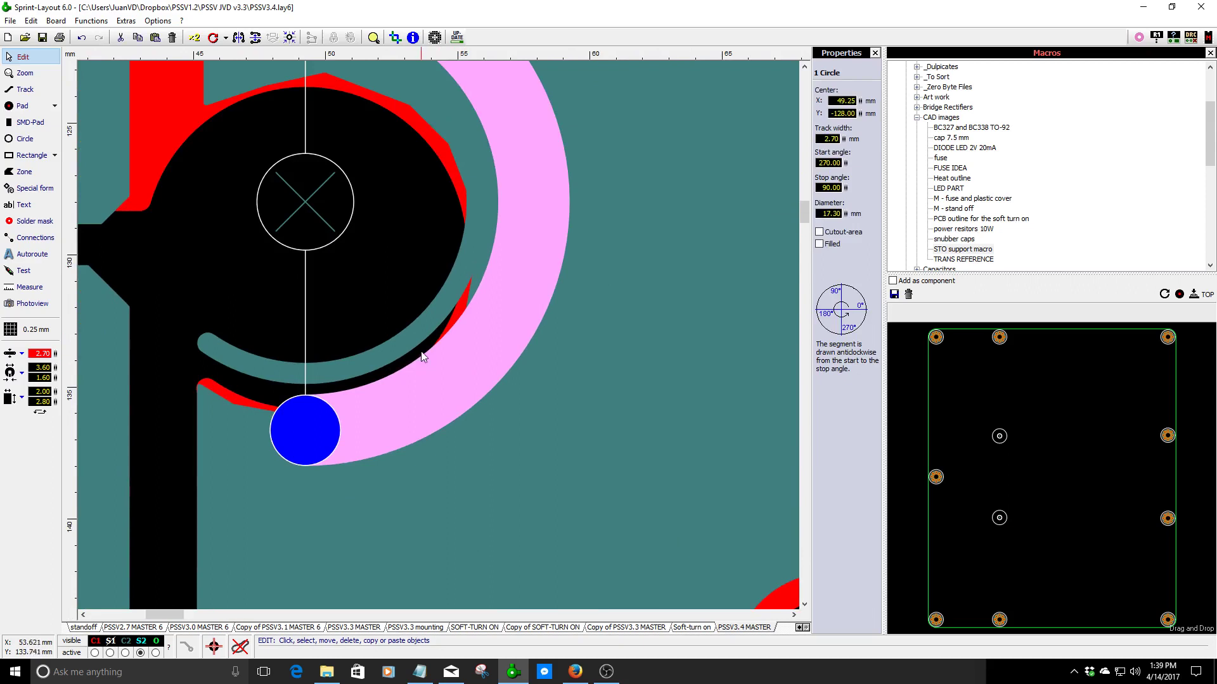
{"action": "scroll", "coordinate": [423, 355], "scroll_direction": "down", "scroll_amount": 1}
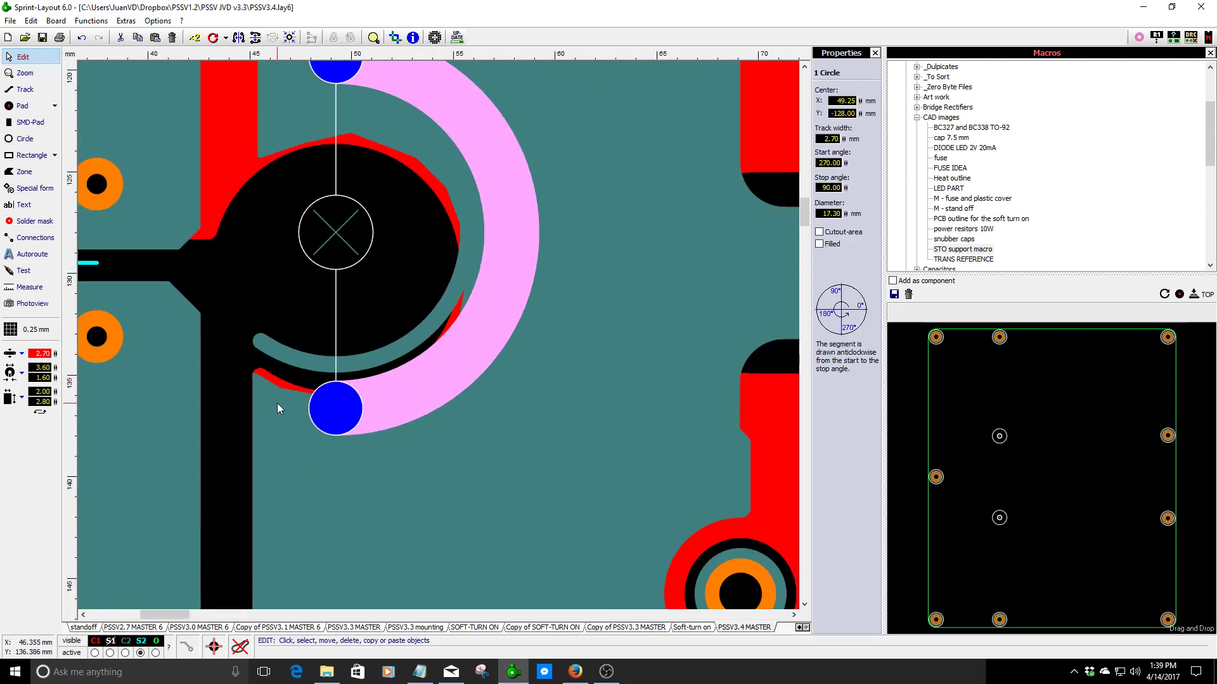
{"action": "key", "text": "ctrl+z"}
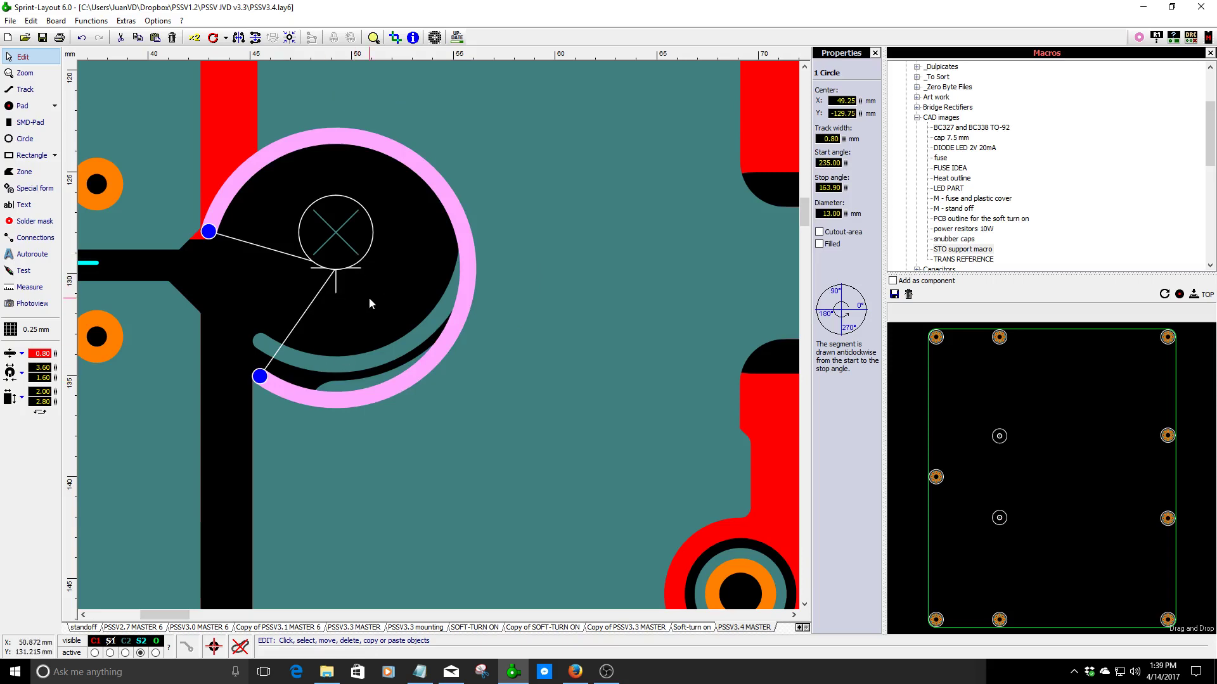
{"action": "key", "text": "Delete"}
{"action": "scroll", "coordinate": [378, 252], "scroll_direction": "down", "scroll_amount": 1}
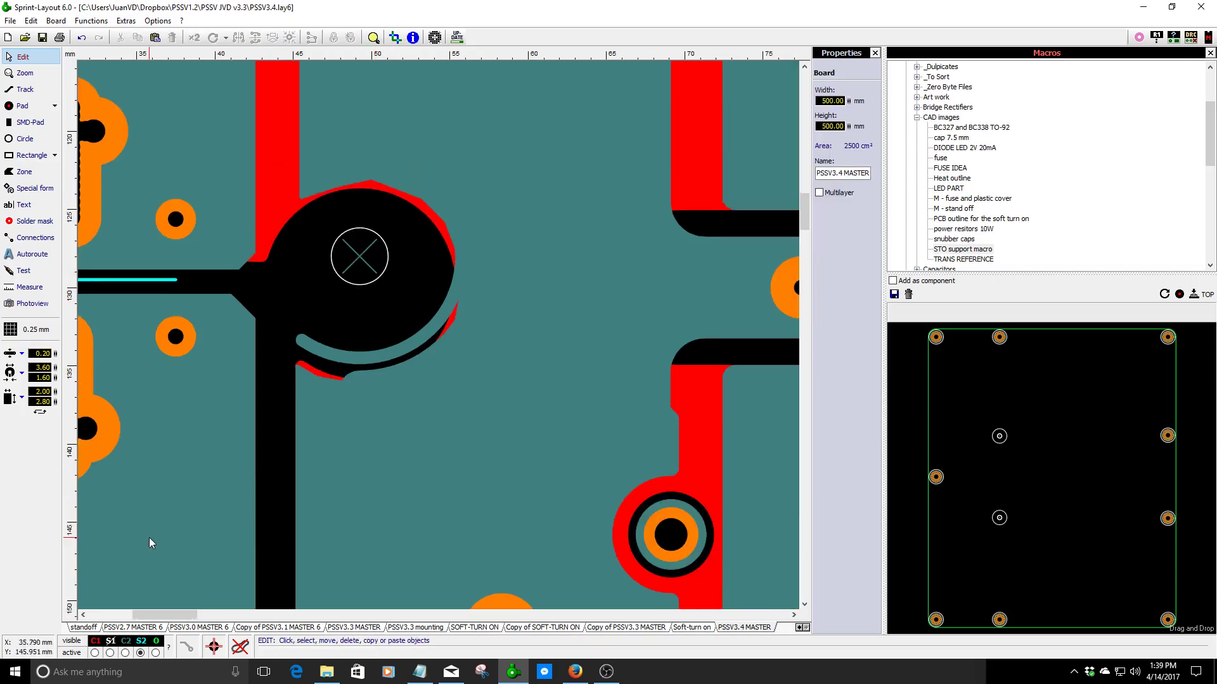
- Hide the C1 copper layer and check the remaining zone outline and wide arc around the mounting hole
{"action": "left_click", "coordinate": [95, 640]}
{"action": "scroll", "coordinate": [440, 341], "scroll_direction": "up", "scroll_amount": 2}
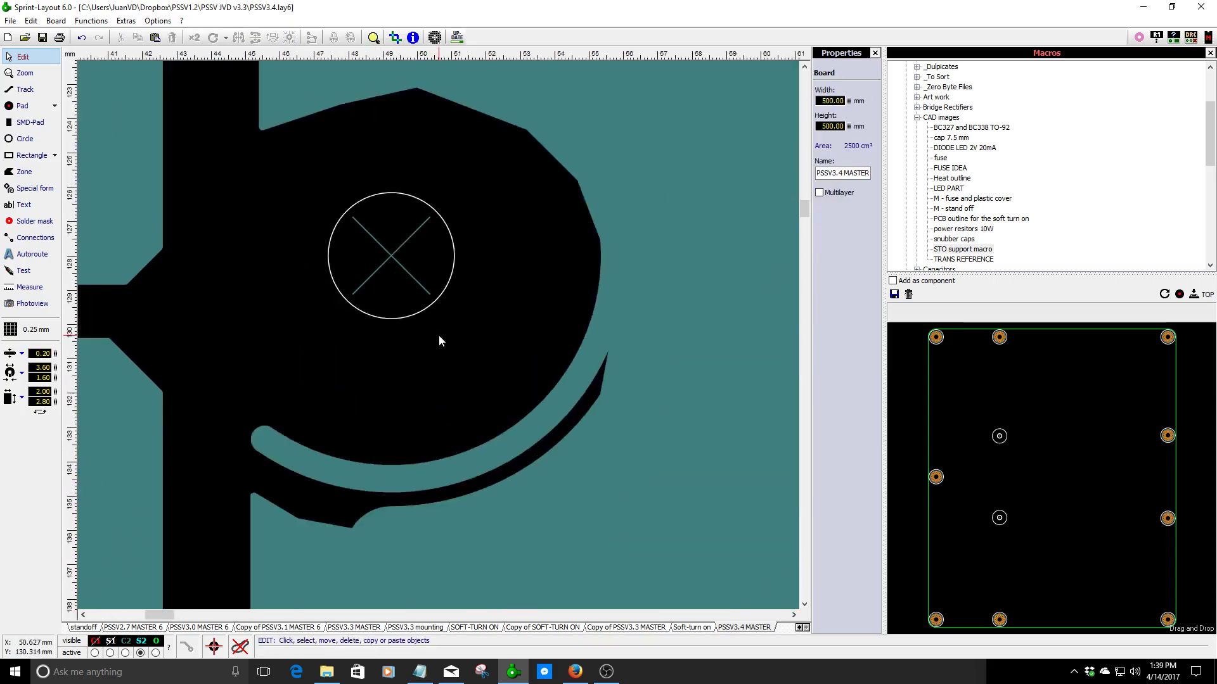
{"action": "scroll", "coordinate": [439, 341], "scroll_direction": "down", "scroll_amount": 1}
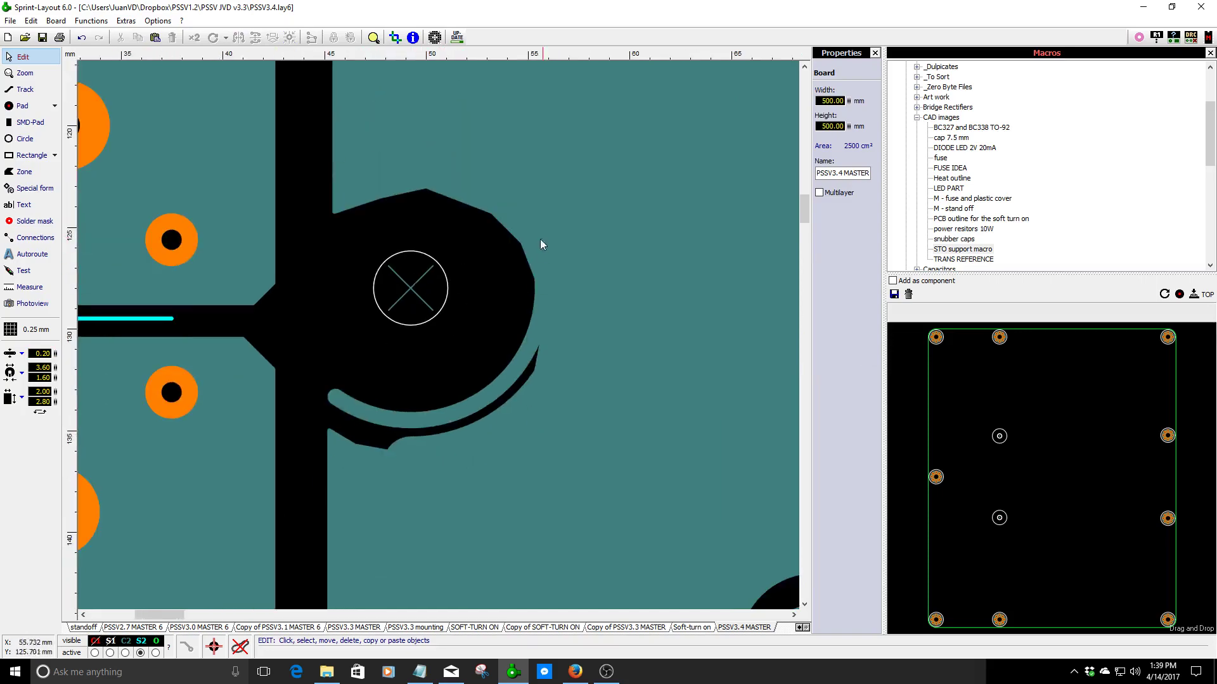
{"action": "left_click", "coordinate": [527, 227]}
{"action": "scroll", "coordinate": [494, 204], "scroll_direction": "up", "scroll_amount": 2}
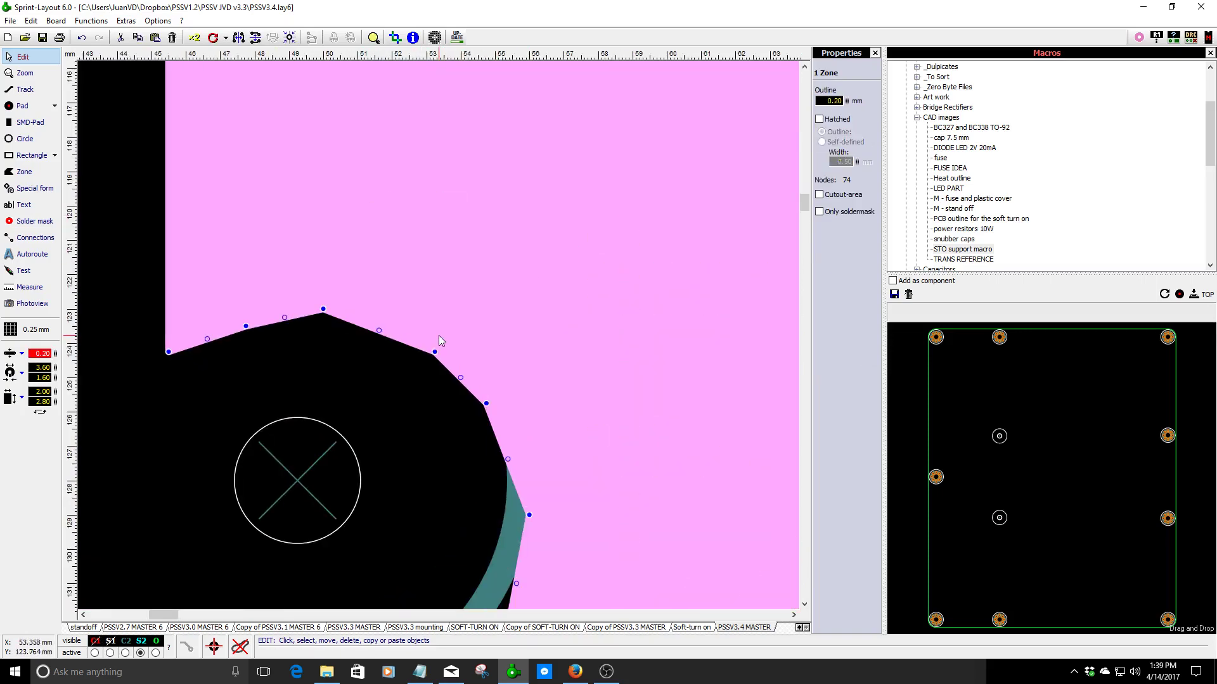
{"action": "left_click", "coordinate": [467, 501]}
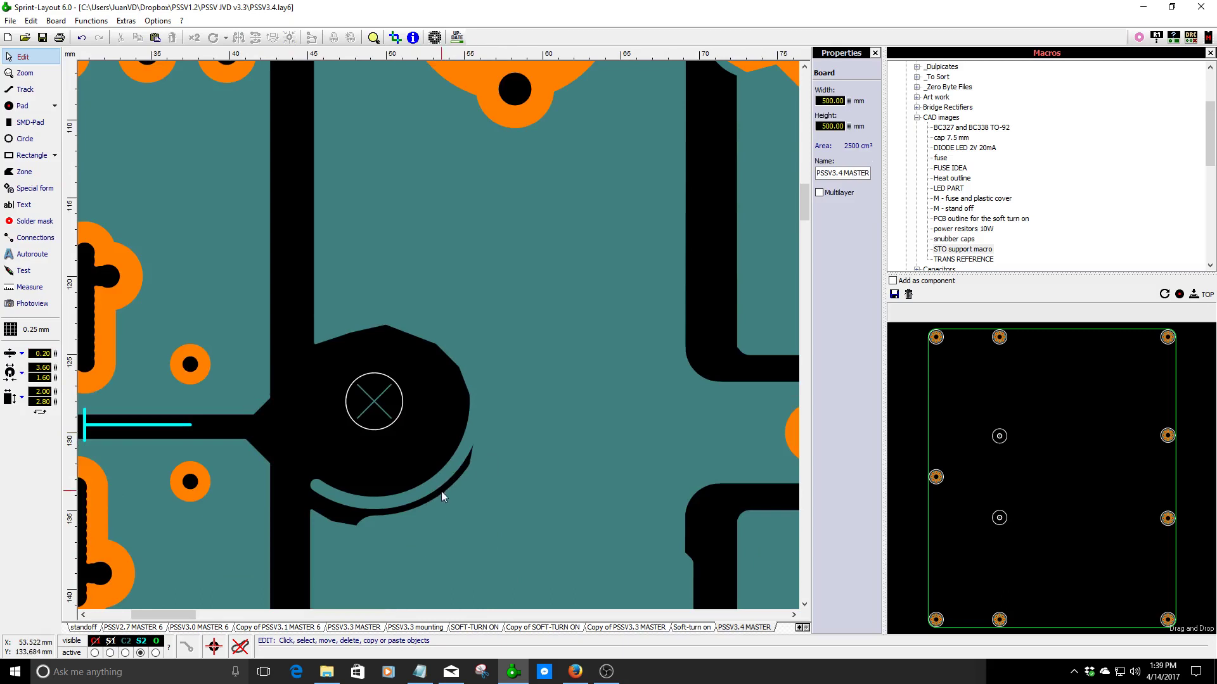
{"action": "left_click", "coordinate": [445, 510]}
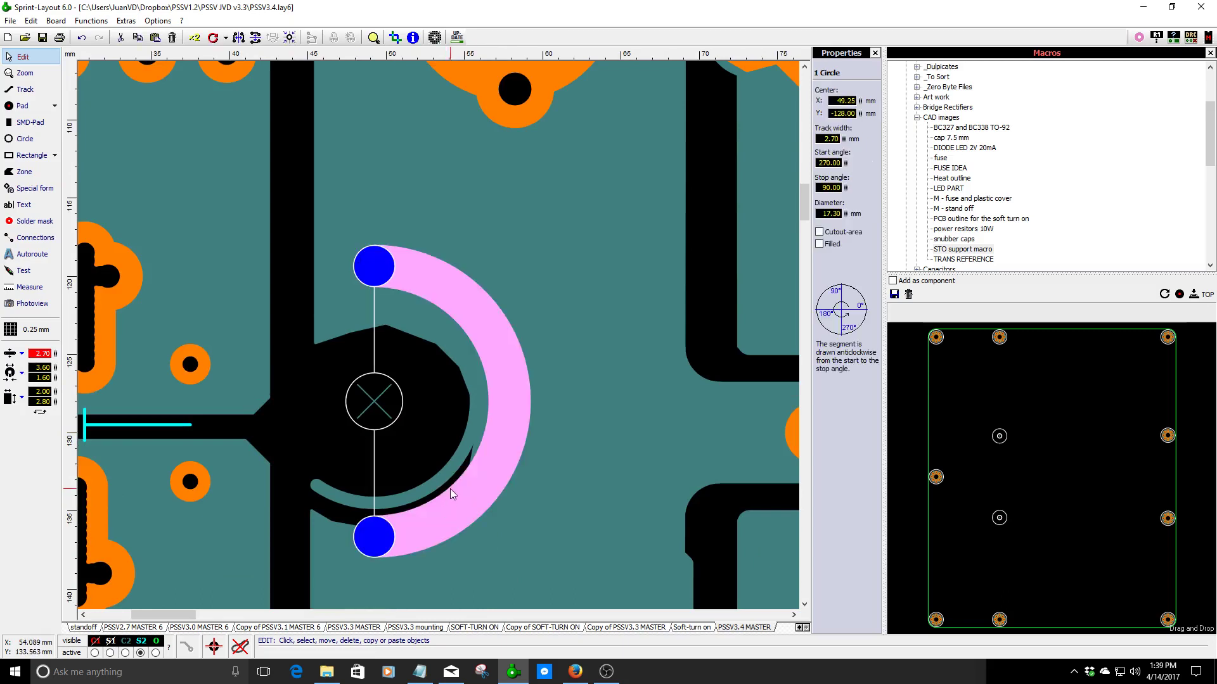
- Move the zone's nodes below and to the lower right of the mounting hole inward so its outline follows the narrow arc
{"action": "scroll", "coordinate": [450, 488], "scroll_direction": "up", "scroll_amount": 4}
{"action": "left_click", "coordinate": [360, 415]}
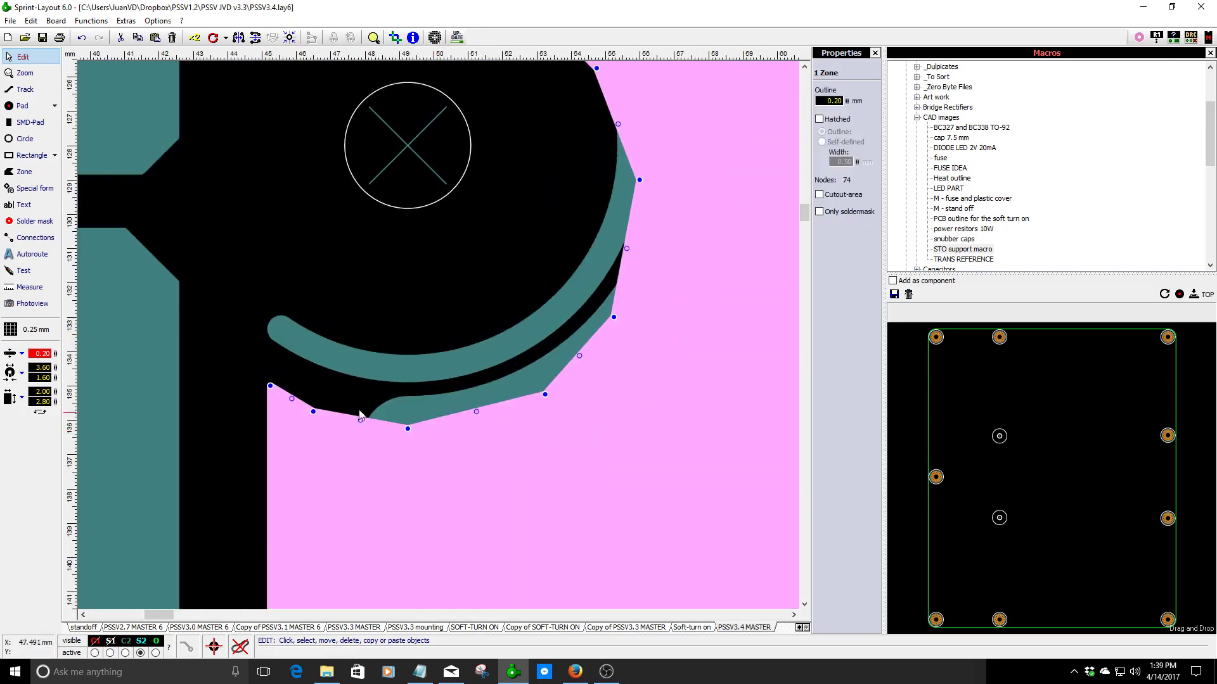
{"action": "left_click_drag", "start_coordinate": [407, 429], "coordinate": [418, 372]}
{"action": "left_click_drag", "start_coordinate": [544, 395], "coordinate": [520, 342]}
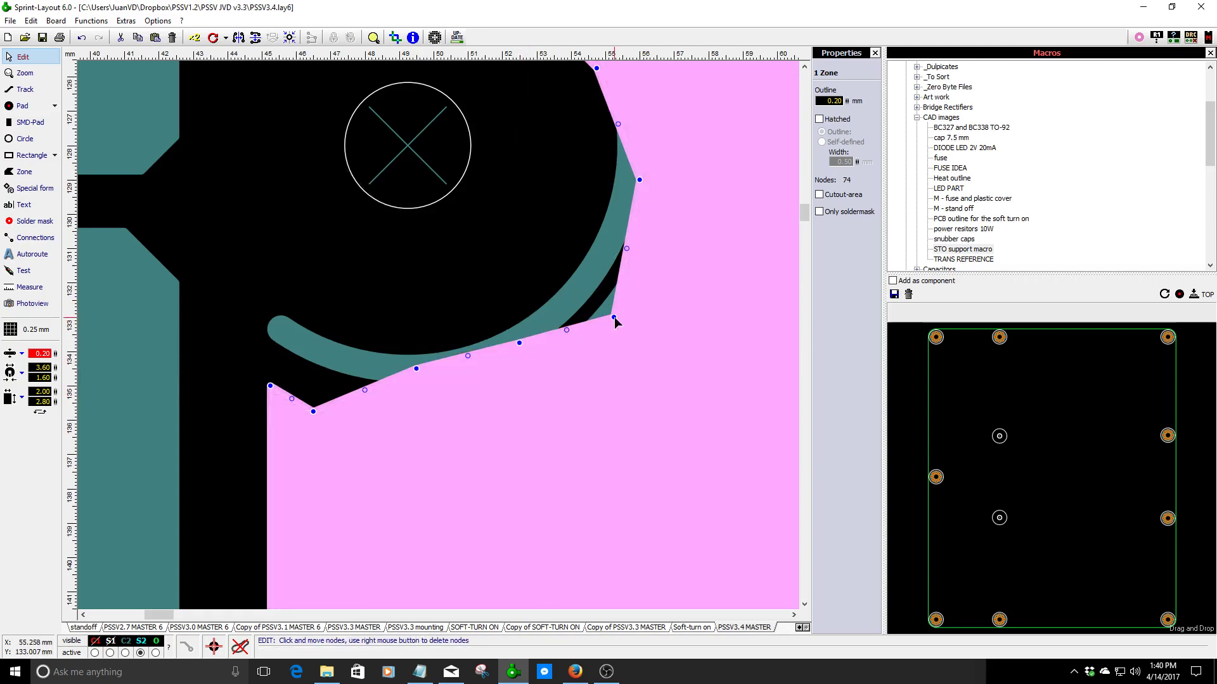
{"action": "left_click_drag", "start_coordinate": [614, 317], "coordinate": [562, 309]}
{"action": "left_click_drag", "start_coordinate": [600, 244], "coordinate": [605, 256]}
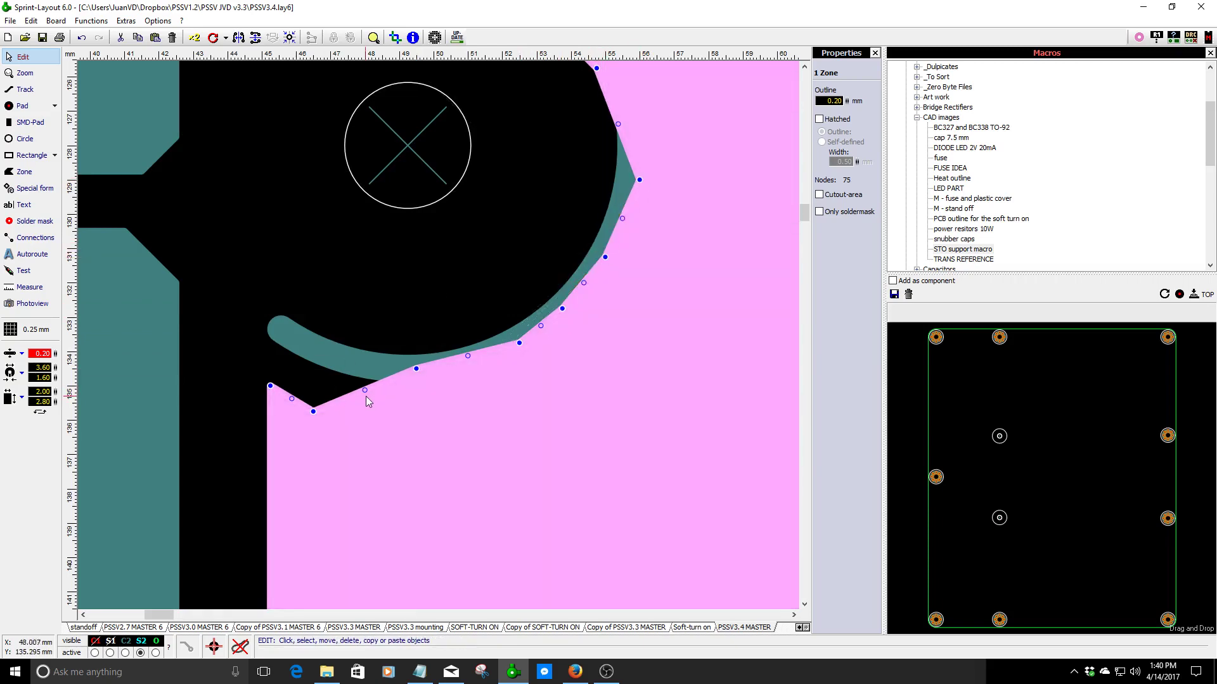
- Add and move nodes on the zone's lower-left outline to close the gap up to the rounded end of the lower arc
{"action": "left_click_drag", "start_coordinate": [364, 391], "coordinate": [373, 366]}
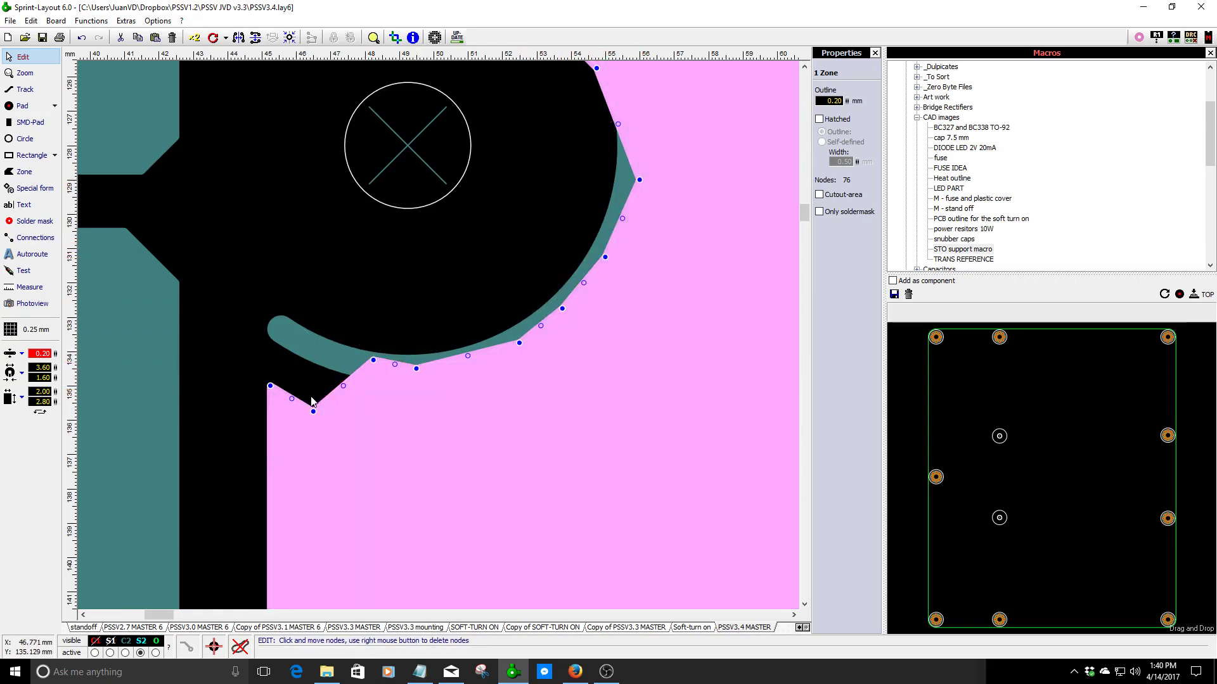
{"action": "left_click_drag", "start_coordinate": [313, 411], "coordinate": [330, 351]}
{"action": "scroll", "coordinate": [326, 307], "scroll_direction": "up", "scroll_amount": 1}
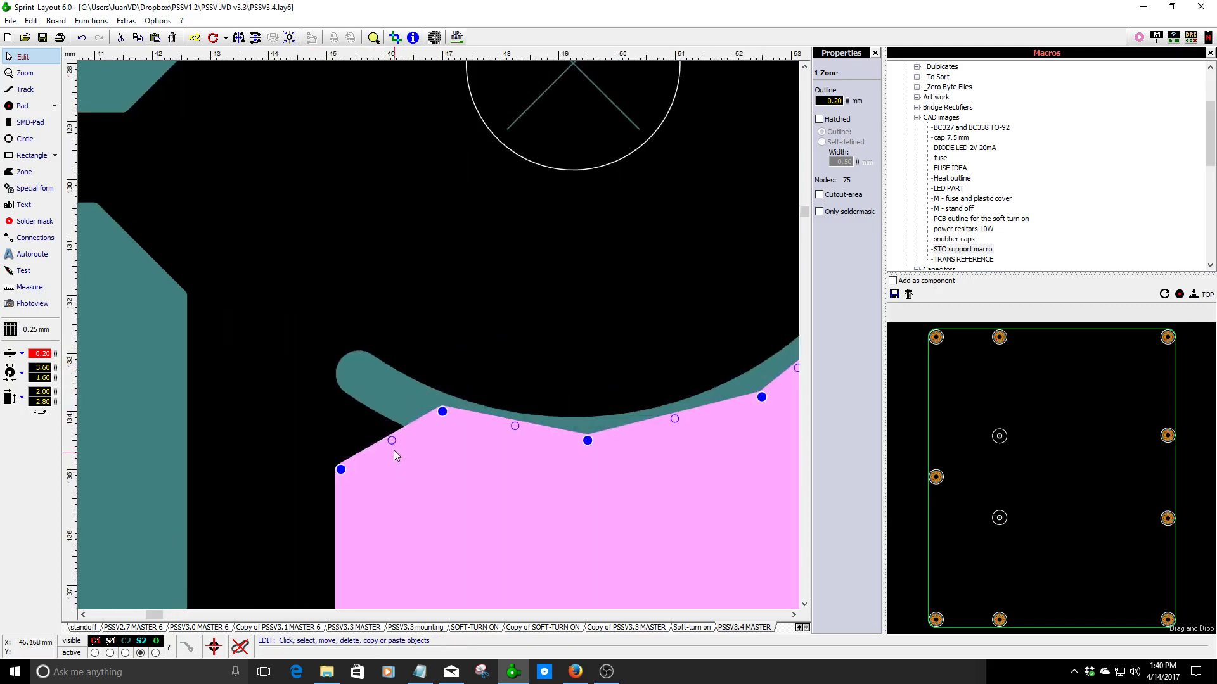
{"action": "left_click_drag", "start_coordinate": [392, 440], "coordinate": [384, 382]}
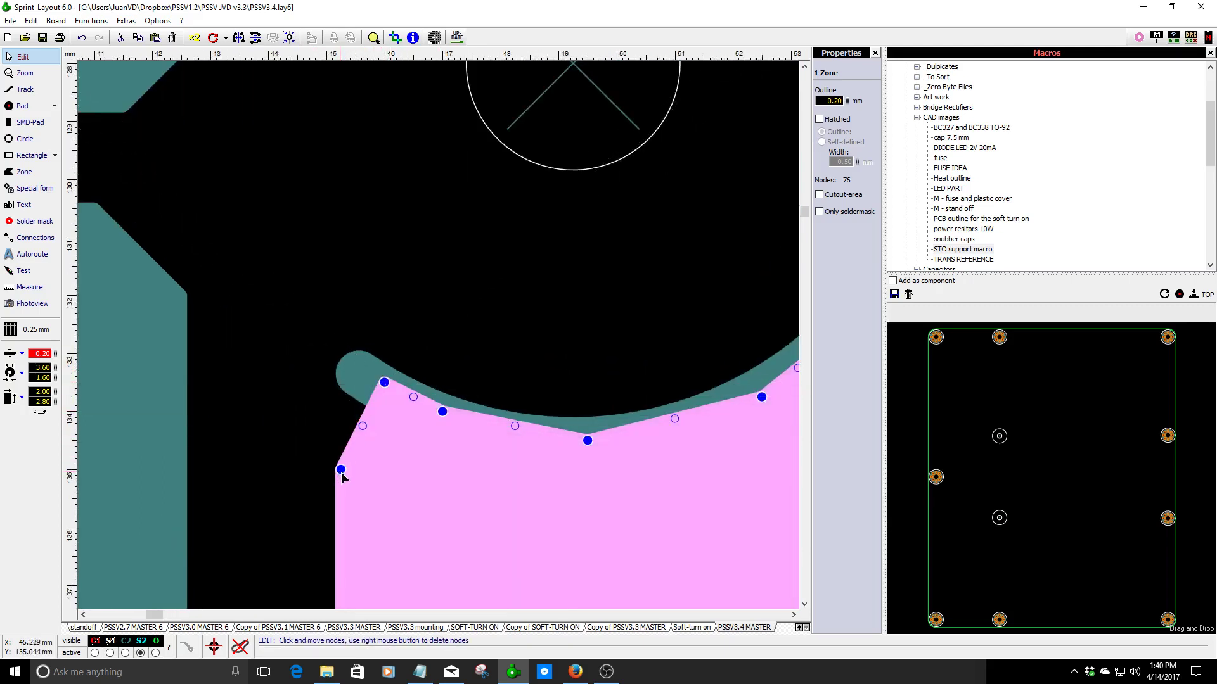
{"action": "left_click_drag", "start_coordinate": [340, 474], "coordinate": [337, 401]}
{"action": "left_click", "coordinate": [375, 331]}
{"action": "scroll", "coordinate": [375, 332], "scroll_direction": "down", "scroll_amount": 2}
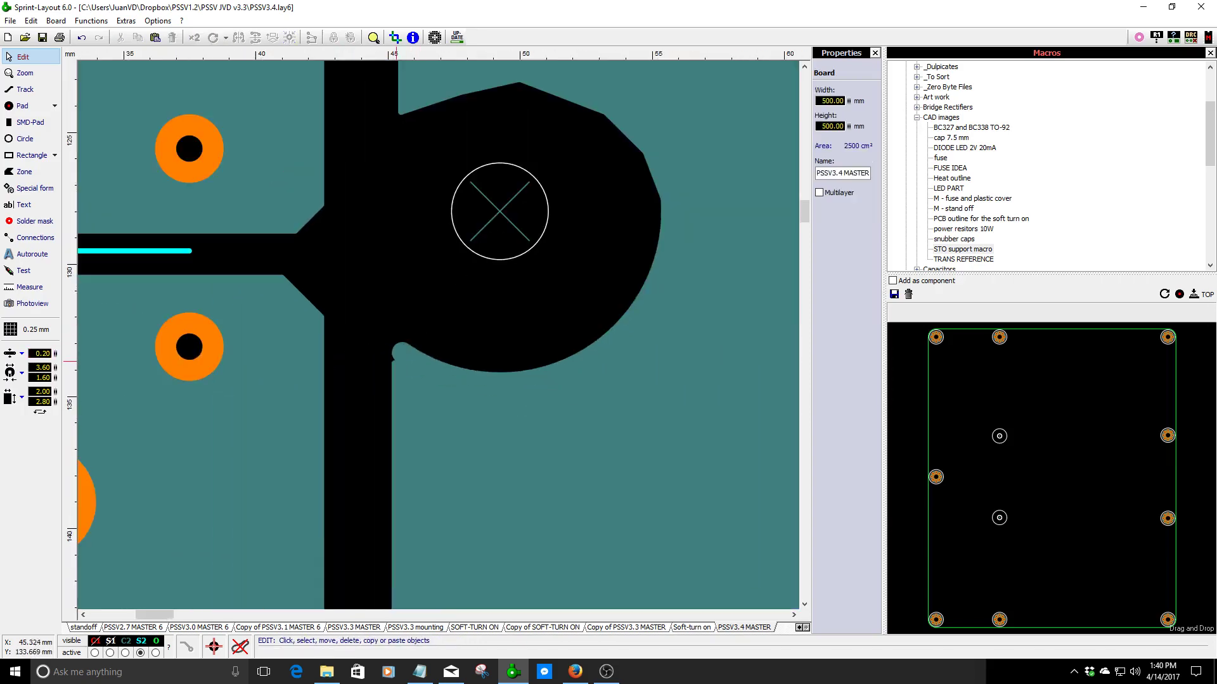
- Set the grid to 0.025 mm and raise the zone's corner node to blend with the rounded end of the lower arc
{"action": "scroll", "coordinate": [439, 336], "scroll_direction": "up", "scroll_amount": 3}
{"action": "left_click", "coordinate": [35, 329]}
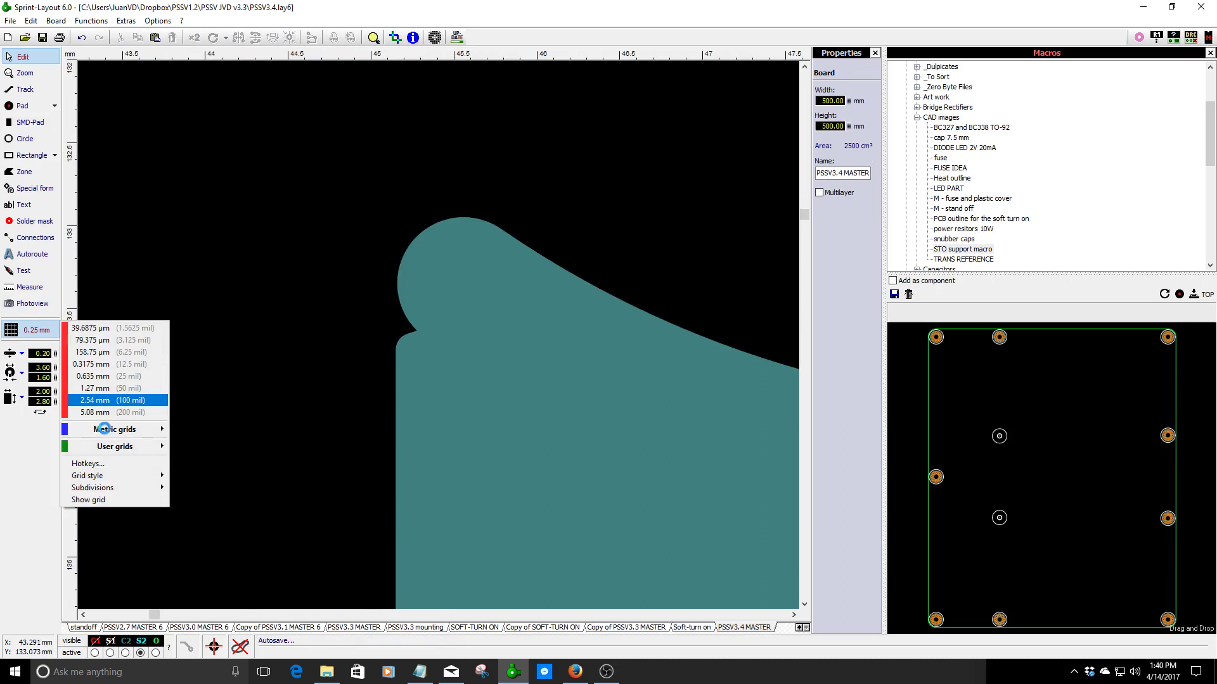
{"action": "mouse_move", "coordinate": [120, 429]}
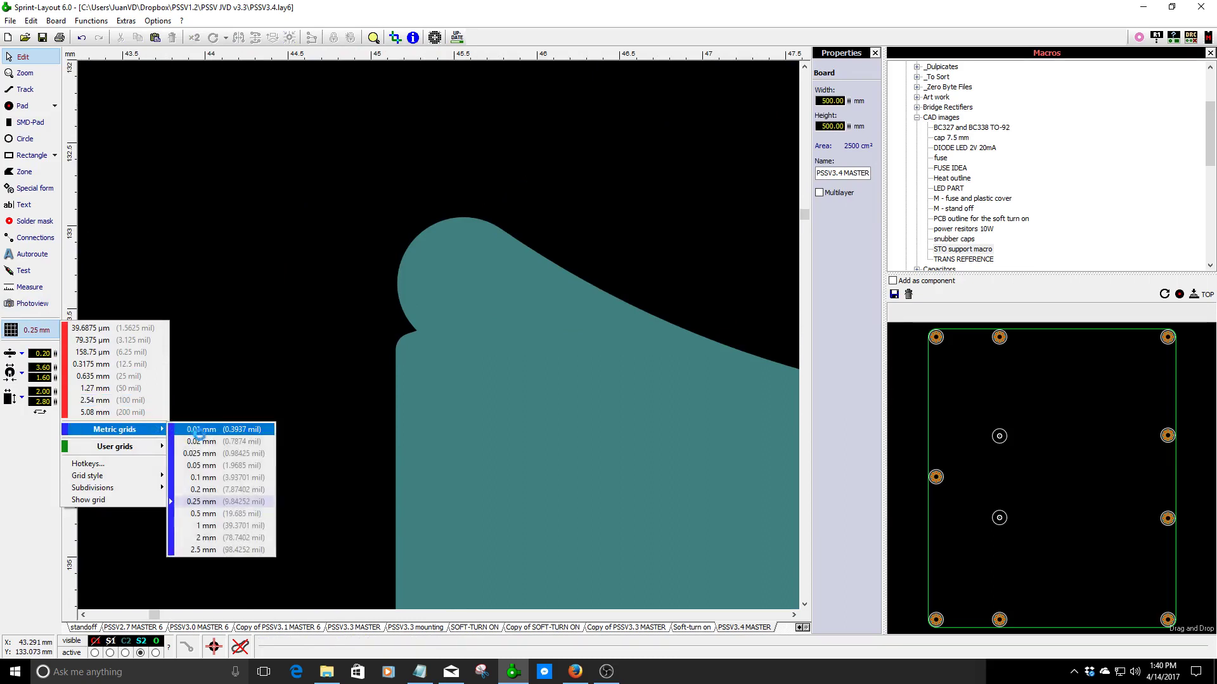
{"action": "left_click", "coordinate": [209, 453]}
{"action": "left_click", "coordinate": [410, 367]}
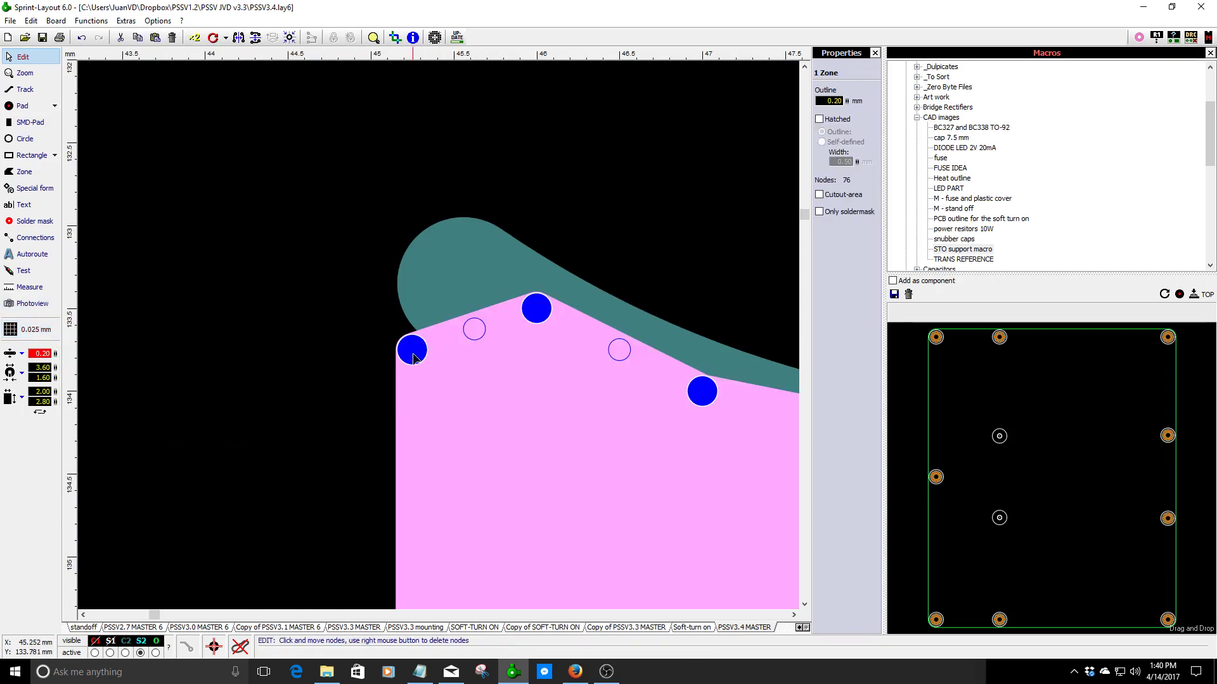
{"action": "left_click_drag", "start_coordinate": [413, 358], "coordinate": [413, 294]}
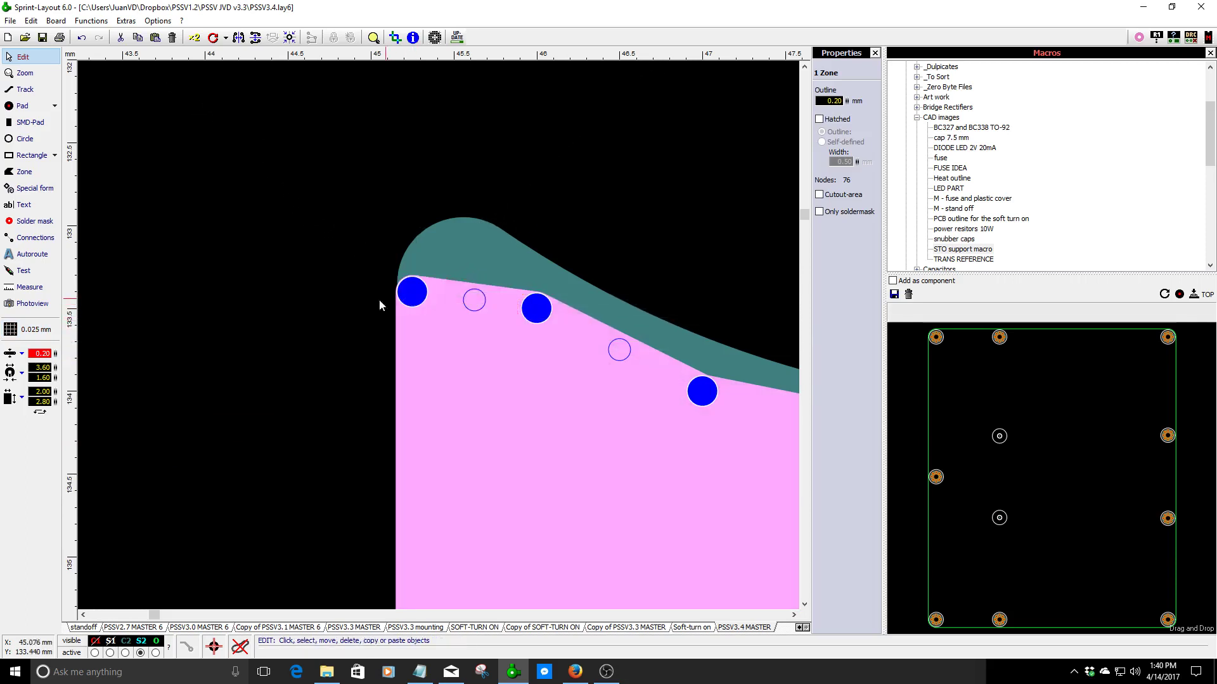
{"action": "left_click", "coordinate": [379, 305]}
- Move the zone's nodes at the upper right of the mounting hole outward so the outline stays behind the arc's inner edge
{"action": "scroll", "coordinate": [435, 325], "scroll_direction": "down", "scroll_amount": 4}
{"action": "scroll", "coordinate": [439, 341], "scroll_direction": "up", "scroll_amount": 2}
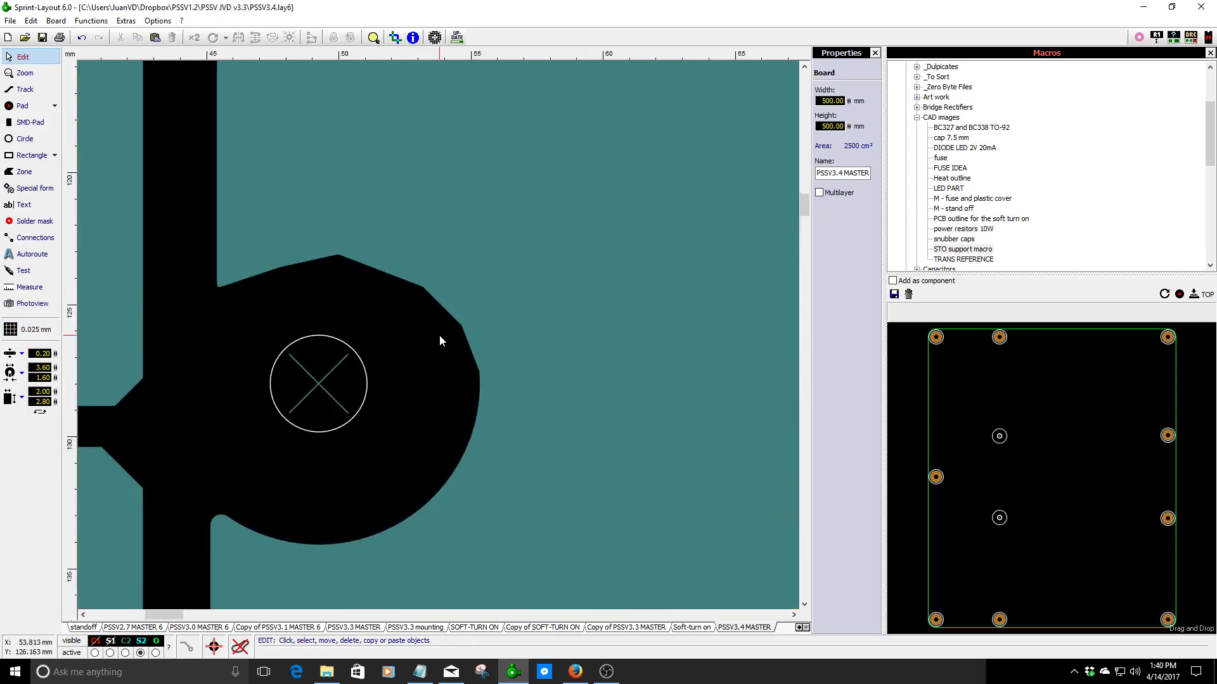
{"action": "left_click", "coordinate": [464, 295]}
{"action": "scroll", "coordinate": [451, 311], "scroll_direction": "up", "scroll_amount": 2}
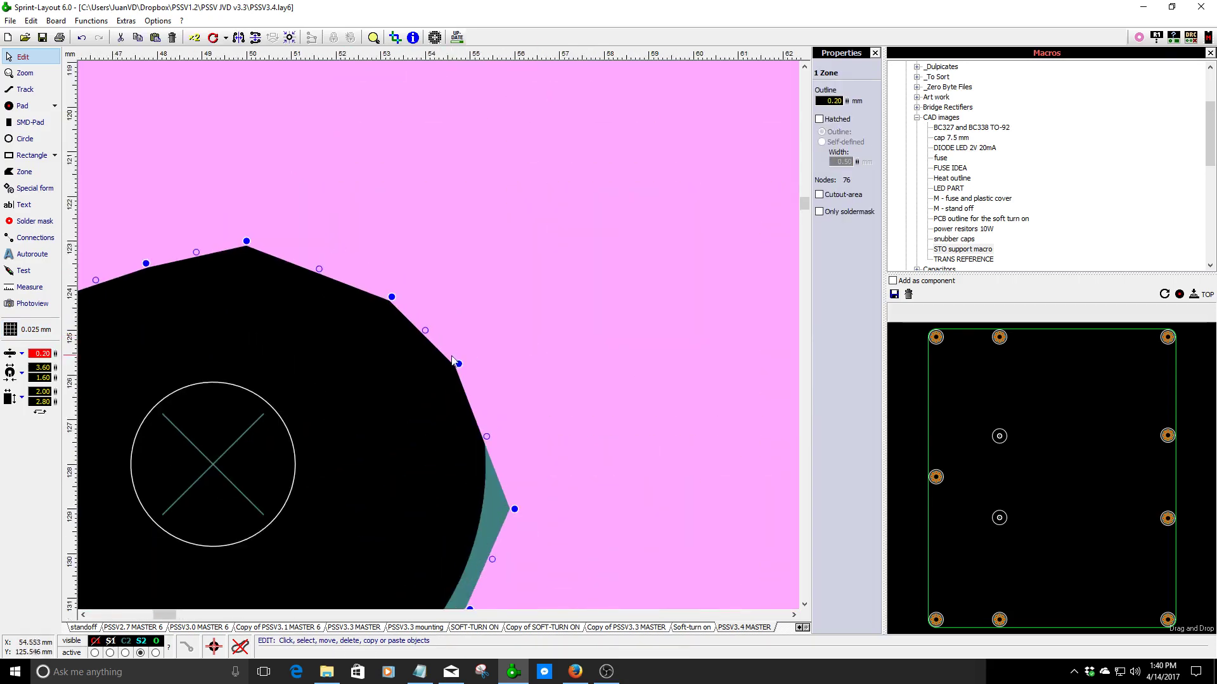
{"action": "left_click_drag", "start_coordinate": [459, 364], "coordinate": [495, 345]}
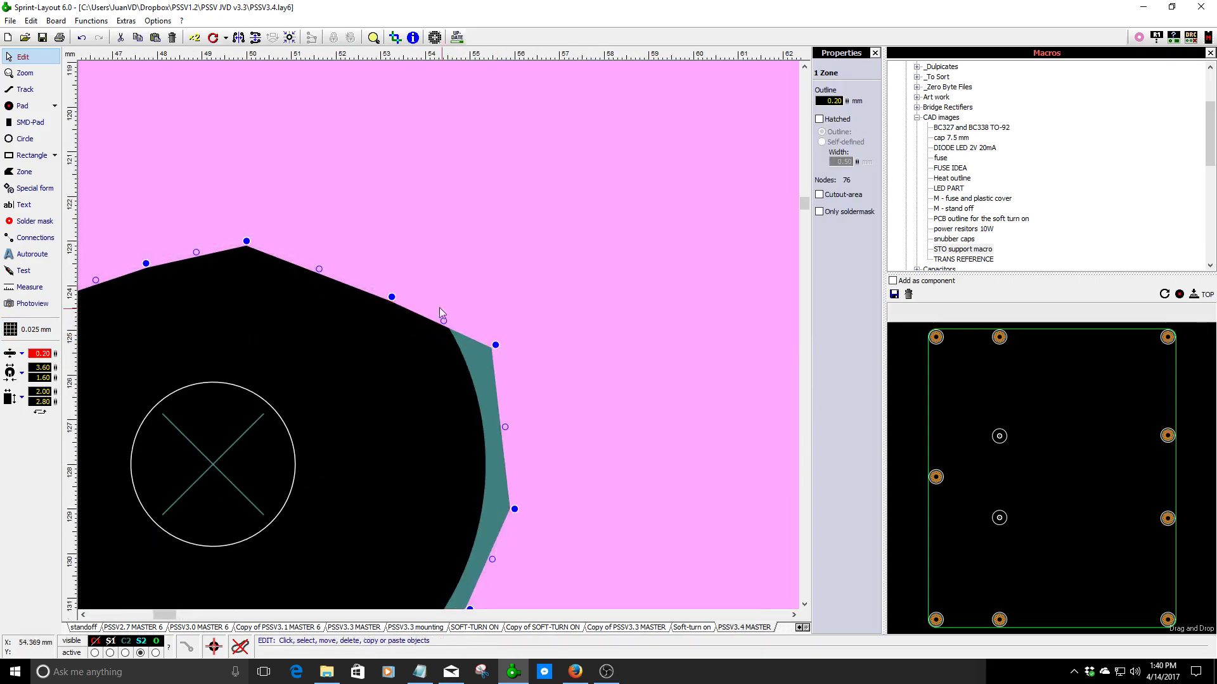
{"action": "left_click_drag", "start_coordinate": [393, 298], "coordinate": [412, 253]}
{"action": "left_click_drag", "start_coordinate": [332, 247], "coordinate": [338, 203]}
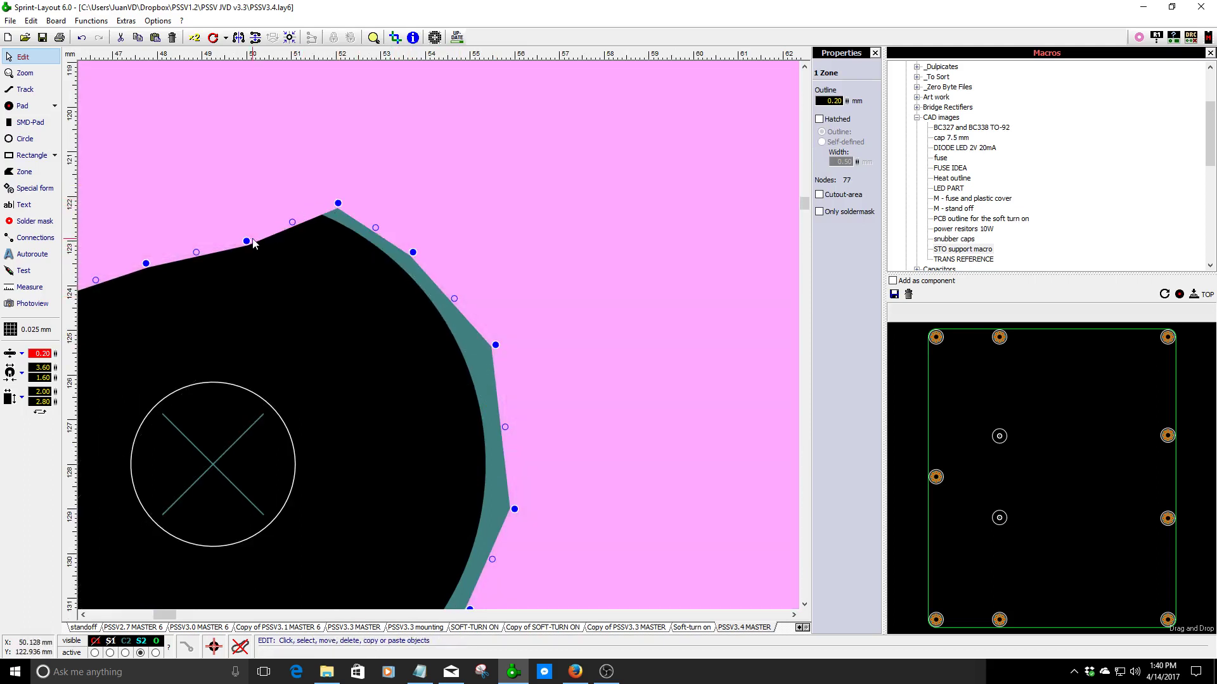
- Move the zone's node above the mounting hole up to the arc, undoing any stray edits including those to the hatched zone
{"action": "left_click_drag", "start_coordinate": [253, 242], "coordinate": [219, 171]}
{"action": "scroll", "coordinate": [424, 342], "scroll_direction": "down", "scroll_amount": 4}
{"action": "scroll", "coordinate": [430, 345], "scroll_direction": "up", "scroll_amount": 5}
{"action": "key", "text": "ctrl+z"}
{"action": "key", "text": "ctrl+z"}
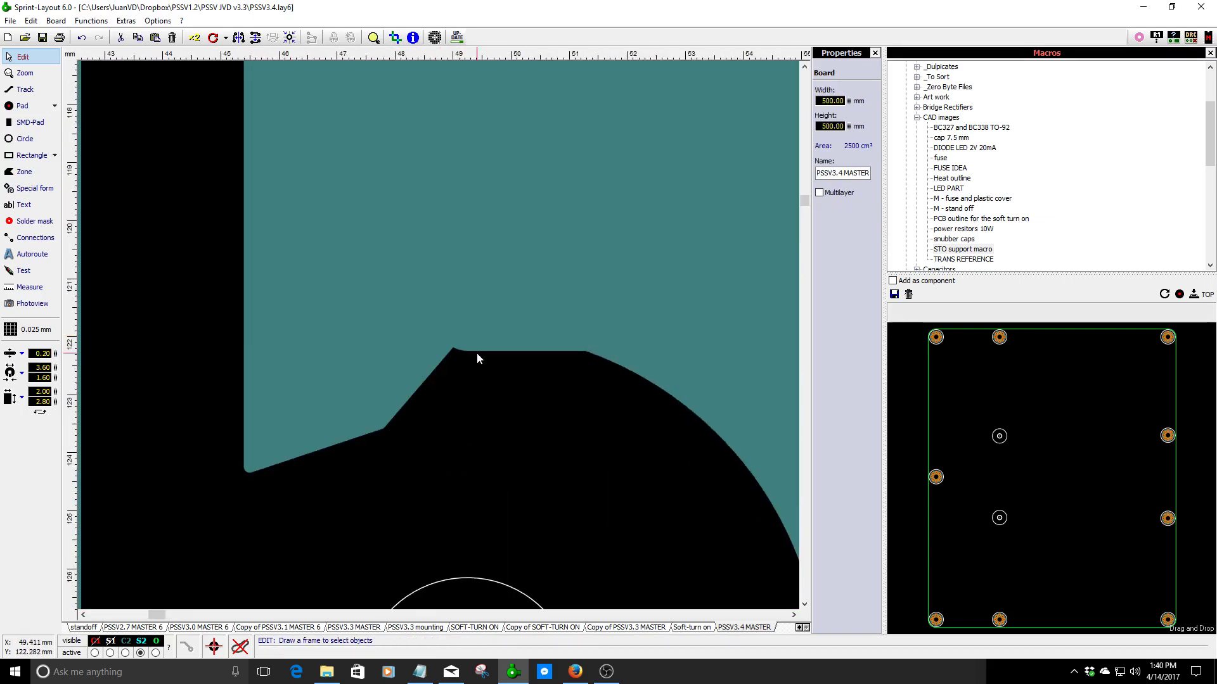
{"action": "left_click_drag", "start_coordinate": [457, 349], "coordinate": [477, 295]}
{"action": "scroll", "coordinate": [646, 333], "scroll_direction": "down", "scroll_amount": 1}
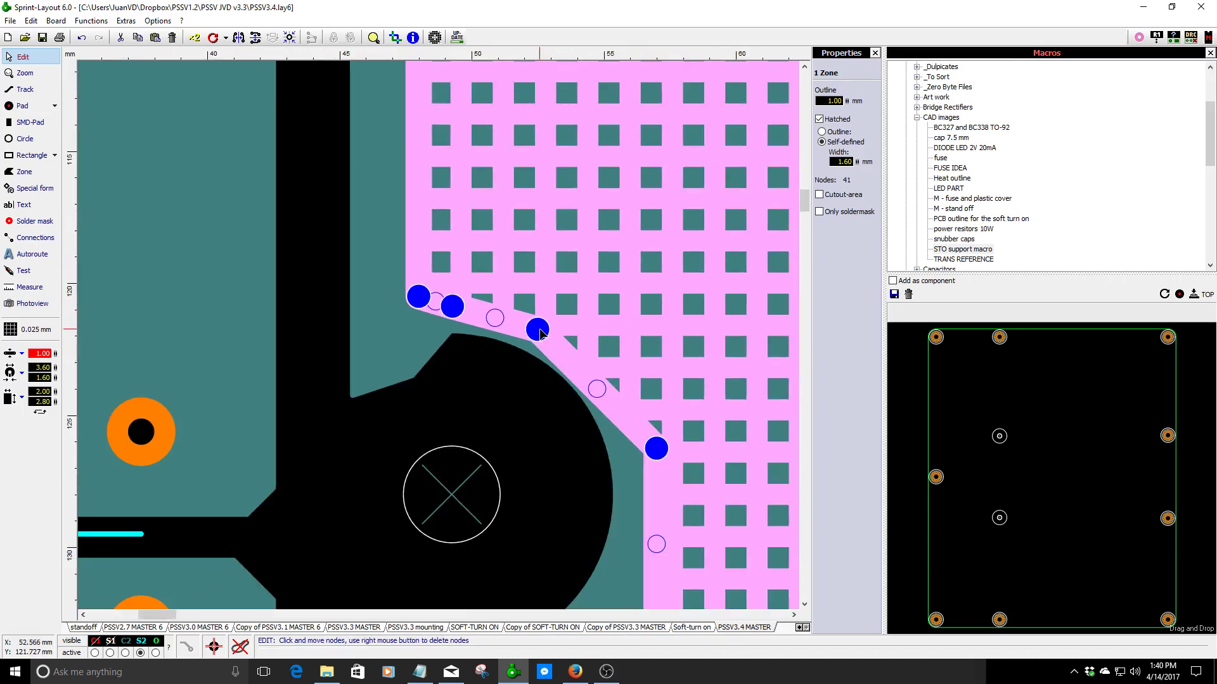
{"action": "key", "text": "ctrl+z"}
{"action": "scroll", "coordinate": [425, 350], "scroll_direction": "up", "scroll_amount": 2}
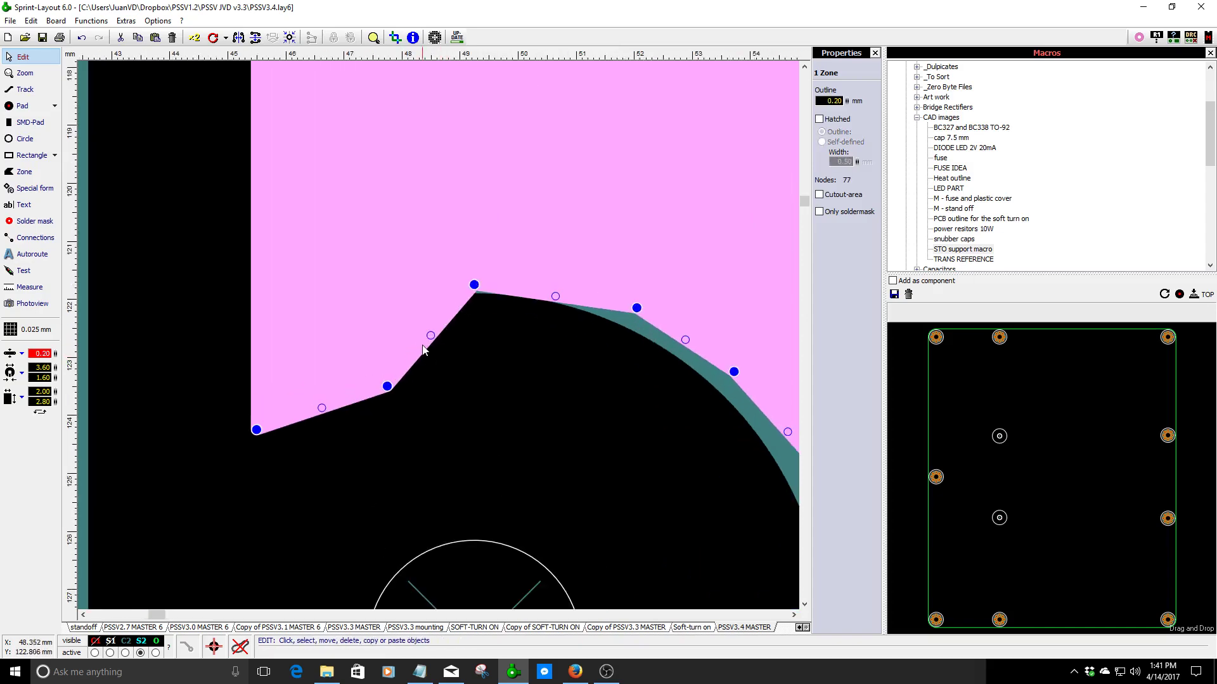
- Reshape the zone's upper-left nodes along the arc and align the corner node with the arc's rounded end
{"action": "left_click_drag", "start_coordinate": [431, 336], "coordinate": [391, 287]}
{"action": "left_click_drag", "start_coordinate": [390, 387], "coordinate": [338, 305]}
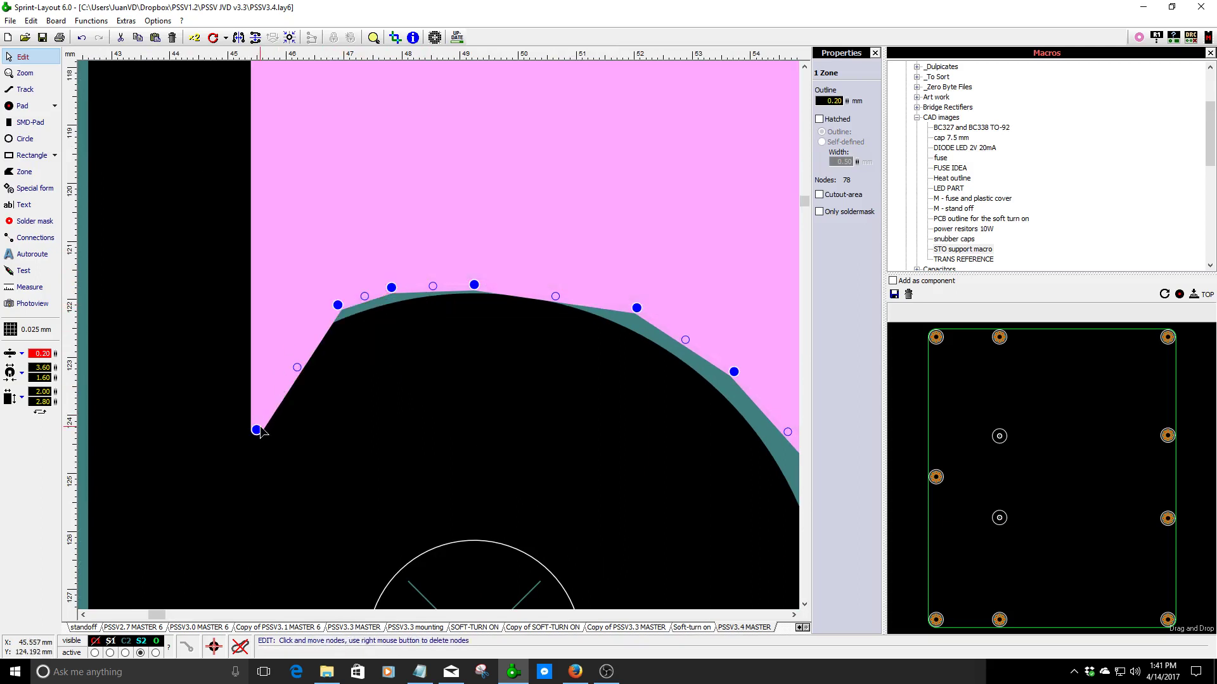
{"action": "left_click_drag", "start_coordinate": [258, 428], "coordinate": [251, 312]}
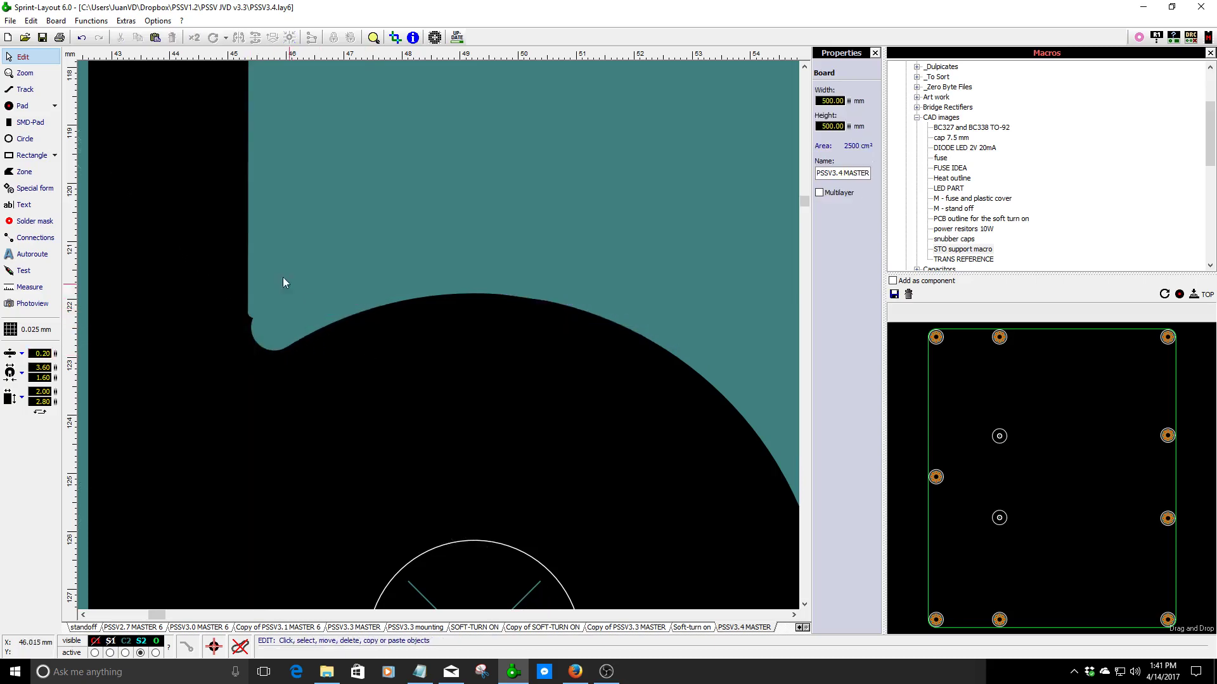
{"action": "scroll", "coordinate": [283, 277], "scroll_direction": "up", "scroll_amount": 4}
{"action": "left_click_drag", "start_coordinate": [394, 356], "coordinate": [397, 61]}
{"action": "left_click", "coordinate": [328, 362]}
- Check the straight gap with the measuring tool and inspect the reshaped zone cutout around the mounting hole
{"action": "left_click", "coordinate": [30, 287]}
{"action": "scroll", "coordinate": [539, 61], "scroll_direction": "down", "scroll_amount": 3}
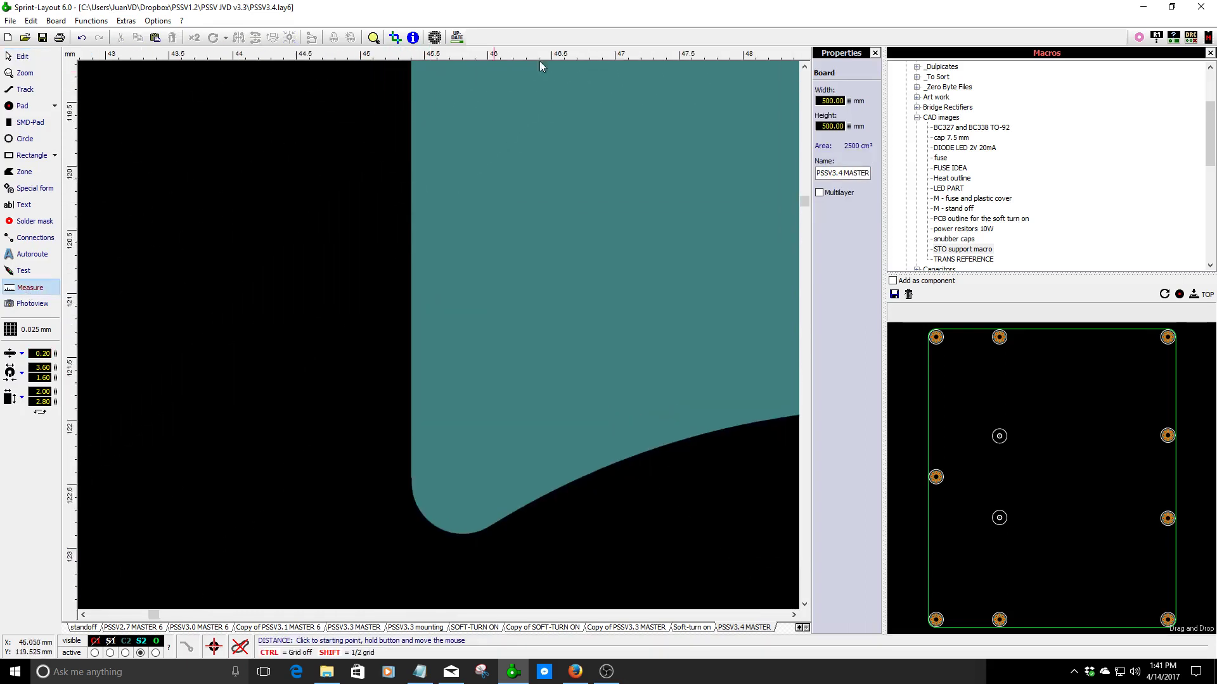
{"action": "left_click_drag", "start_coordinate": [555, 60], "coordinate": [395, 204]}
{"action": "scroll", "coordinate": [435, 268], "scroll_direction": "down", "scroll_amount": 3}
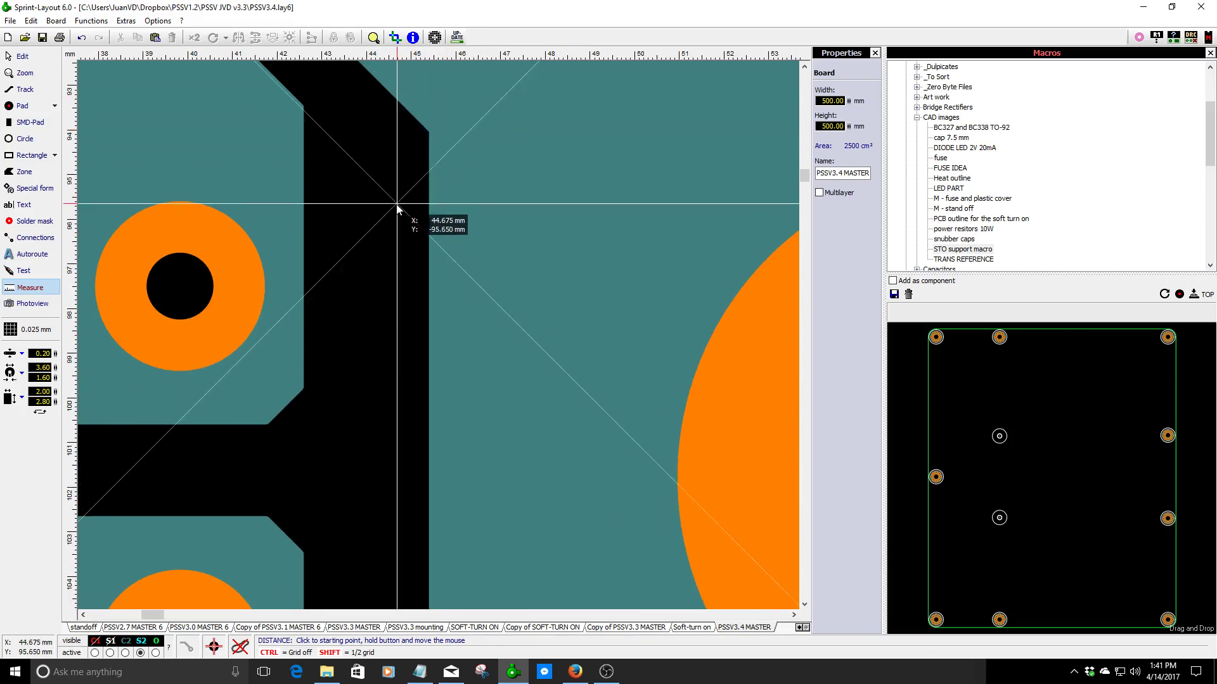
{"action": "key", "text": "Escape"}
{"action": "scroll", "coordinate": [493, 463], "scroll_direction": "down", "scroll_amount": 5}
{"action": "scroll", "coordinate": [493, 462], "scroll_direction": "down", "scroll_amount": 2}
{"action": "scroll", "coordinate": [438, 335], "scroll_direction": "up", "scroll_amount": 3}
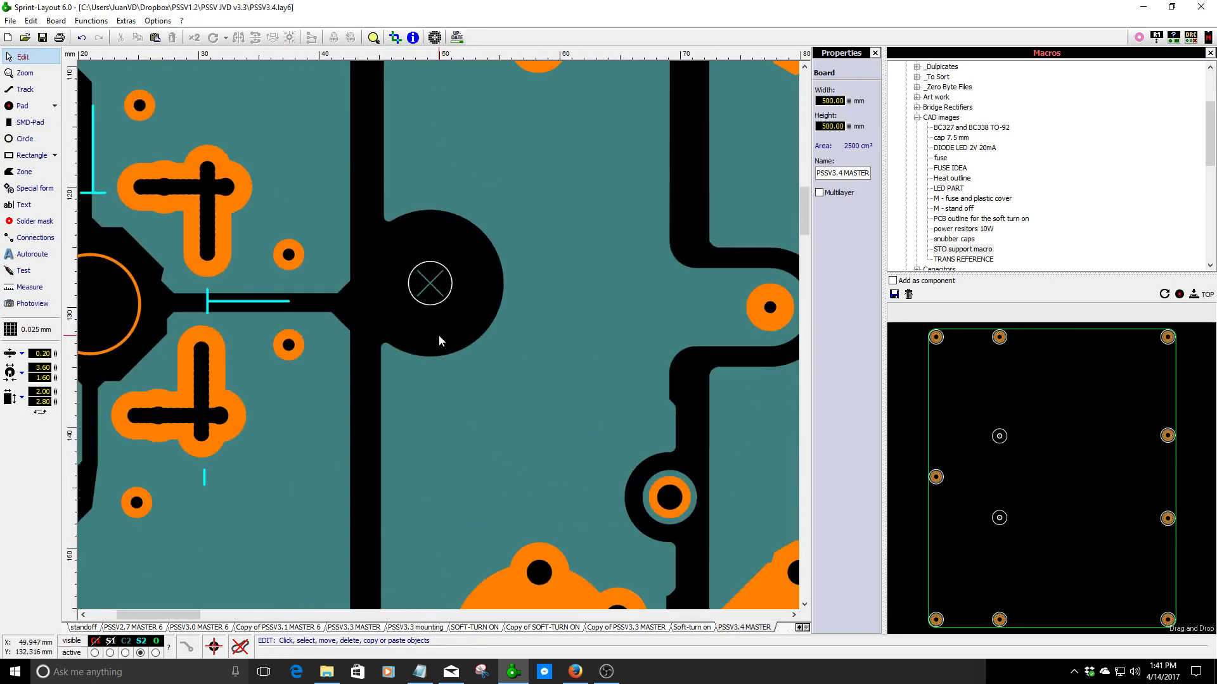
{"action": "scroll", "coordinate": [438, 335], "scroll_direction": "up", "scroll_amount": 2}
{"action": "scroll", "coordinate": [439, 336], "scroll_direction": "down", "scroll_amount": 2}
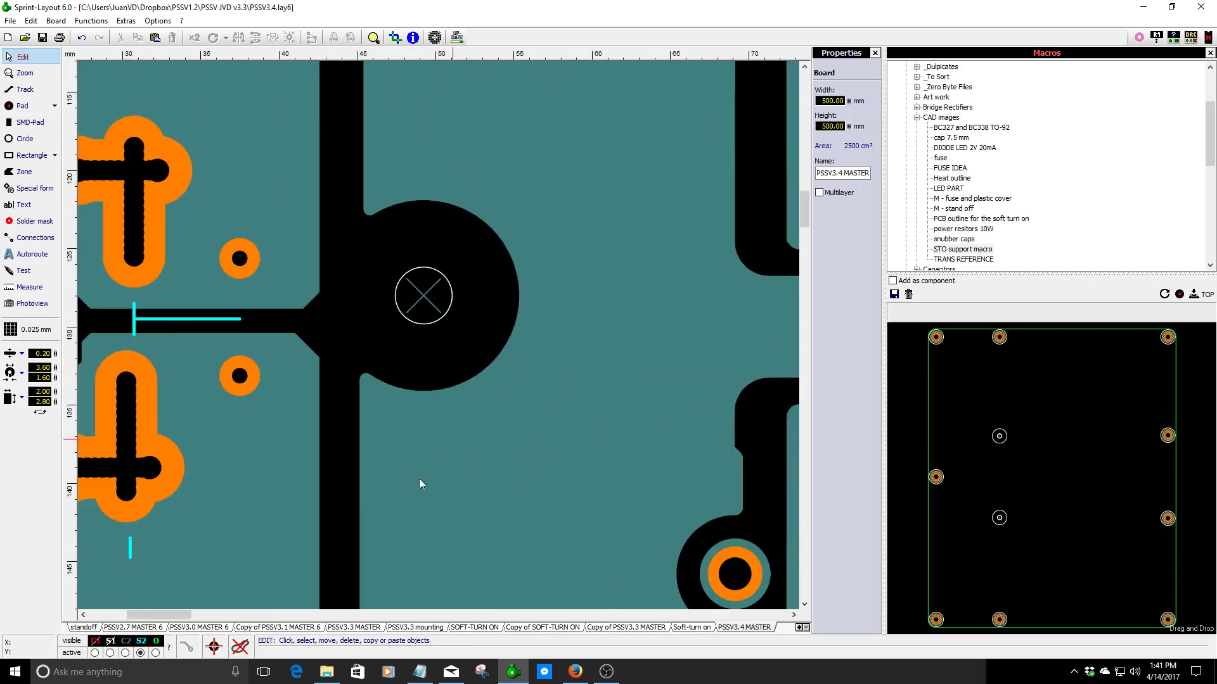
- Show and activate the C1 copper layer, and move its 0.80 mm wide arc up about 1.72 mm to the mounting hole's centre
{"action": "left_click", "coordinate": [100, 643]}
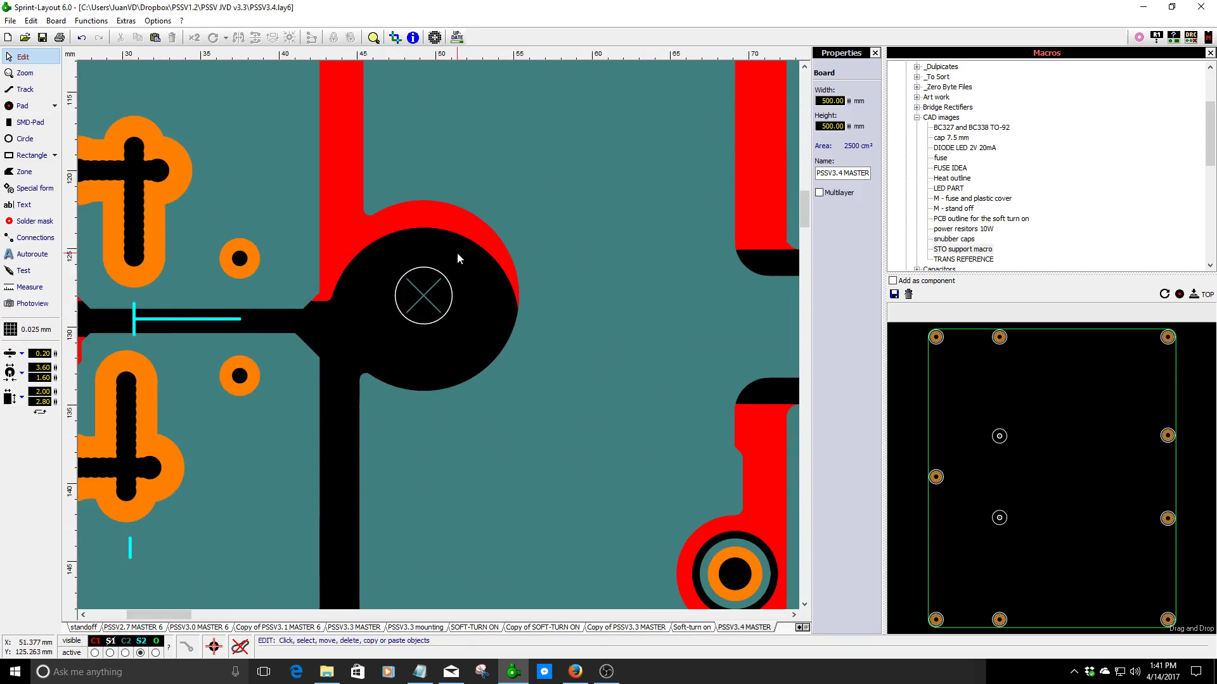
{"action": "left_click", "coordinate": [95, 653]}
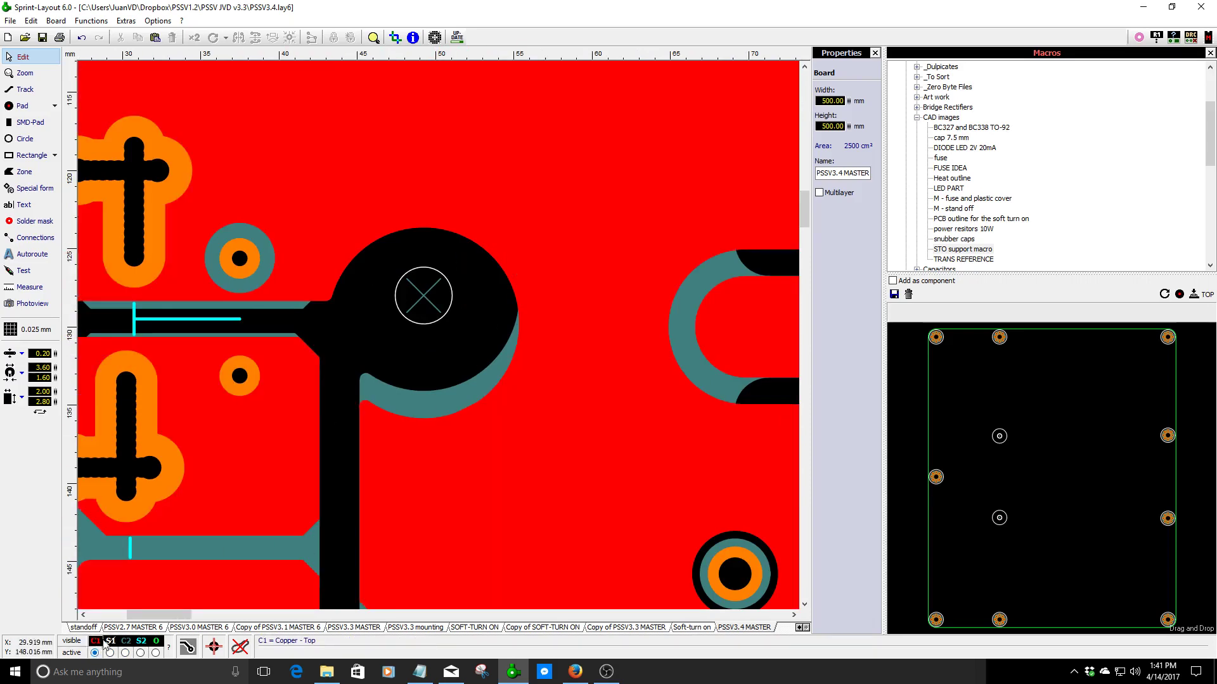
{"action": "left_click", "coordinate": [466, 230]}
{"action": "scroll", "coordinate": [465, 226], "scroll_direction": "up", "scroll_amount": 3}
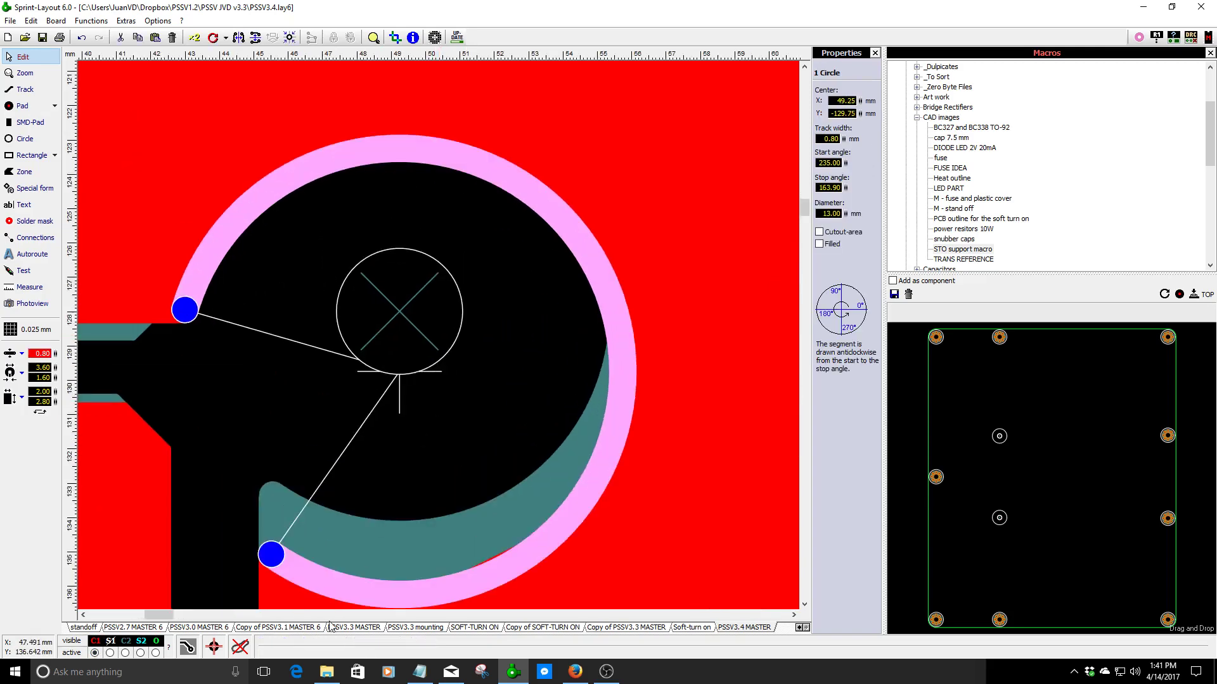
{"action": "left_click_drag", "start_coordinate": [343, 594], "coordinate": [345, 535]}
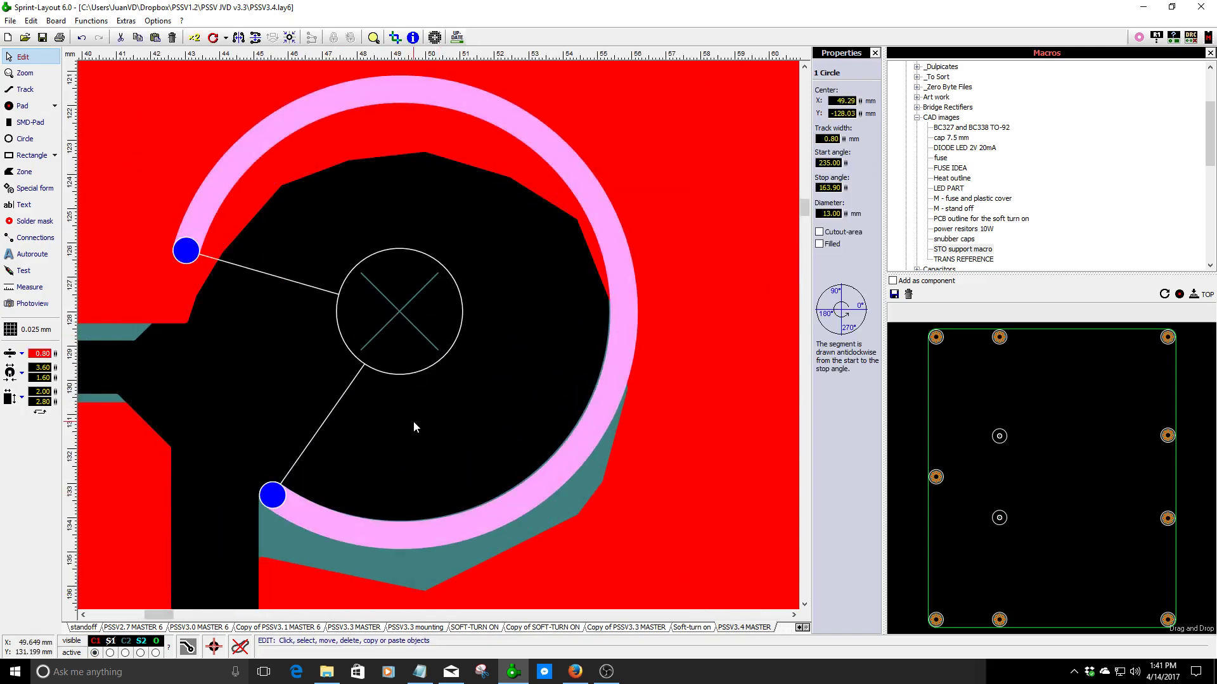
- Move the C1 zone's nodes at the upper right of the mounting hole outward and check the outline against the 0.80 mm wide arc
{"action": "left_click", "coordinate": [612, 485]}
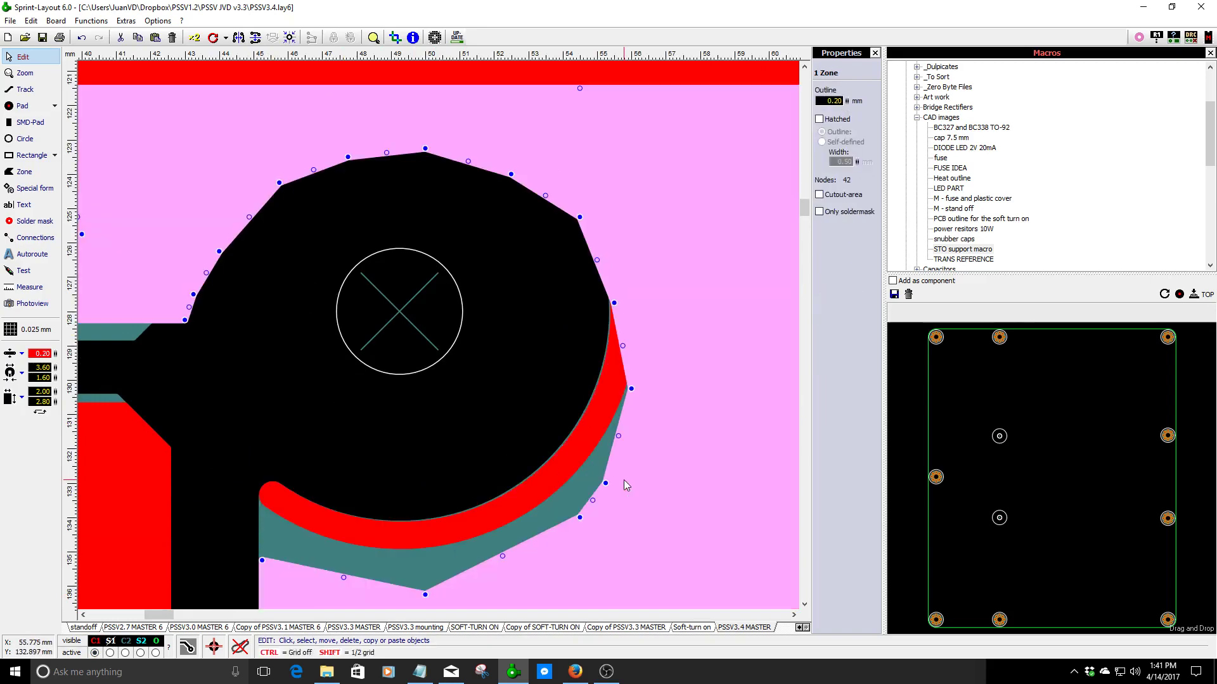
{"action": "scroll", "coordinate": [628, 320], "scroll_direction": "up", "scroll_amount": 2}
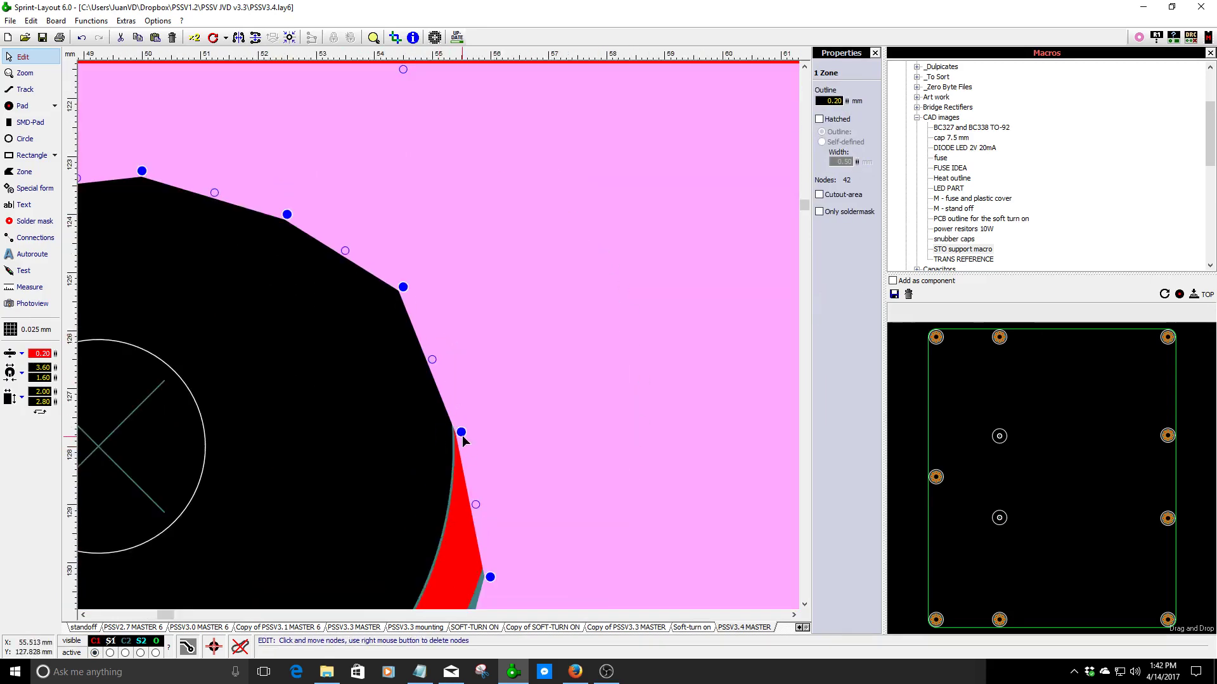
{"action": "left_click_drag", "start_coordinate": [462, 432], "coordinate": [469, 328]}
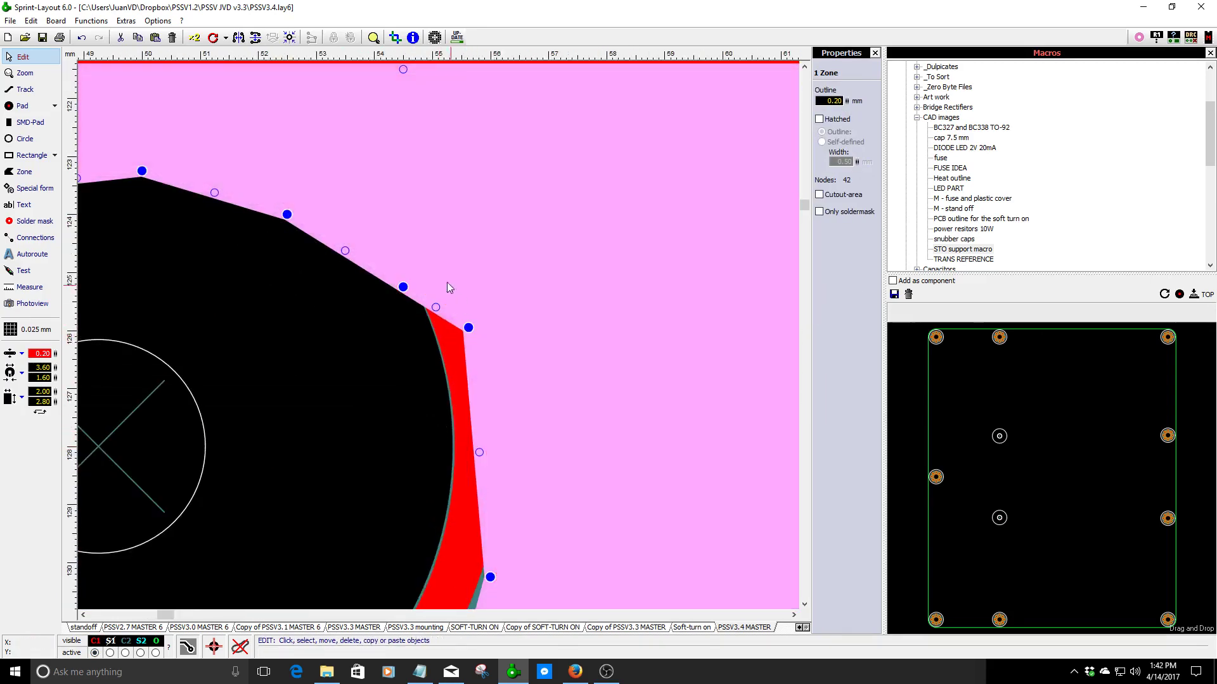
{"action": "left_click_drag", "start_coordinate": [405, 287], "coordinate": [436, 237]}
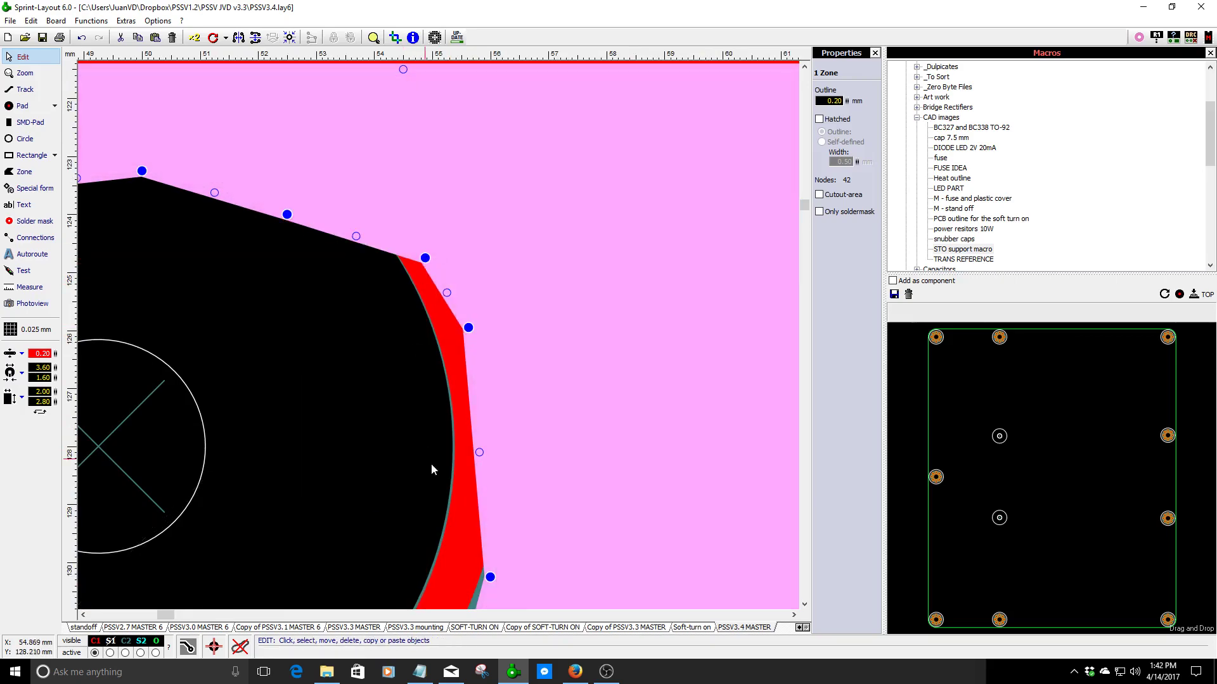
{"action": "scroll", "coordinate": [435, 364], "scroll_direction": "up", "scroll_amount": 2}
{"action": "left_click", "coordinate": [436, 362]}
{"action": "scroll", "coordinate": [437, 353], "scroll_direction": "down", "scroll_amount": 2}
{"action": "scroll", "coordinate": [438, 346], "scroll_direction": "down", "scroll_amount": 1}
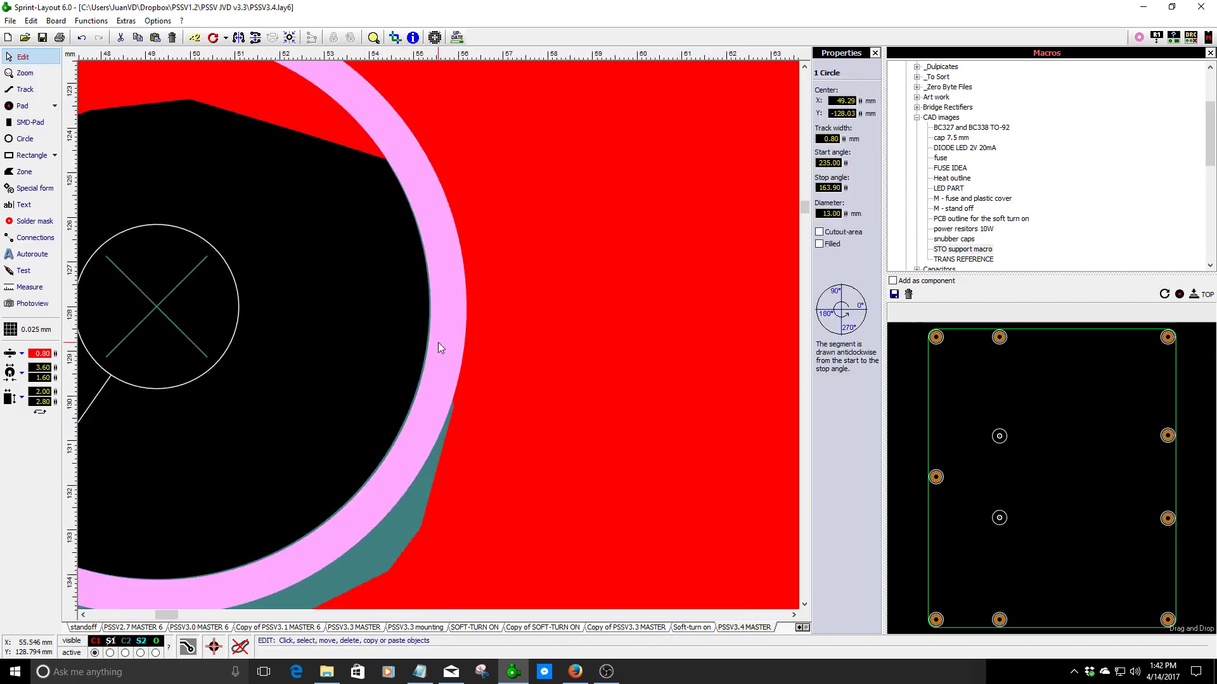
{"action": "scroll", "coordinate": [438, 342], "scroll_direction": "down", "scroll_amount": 2}
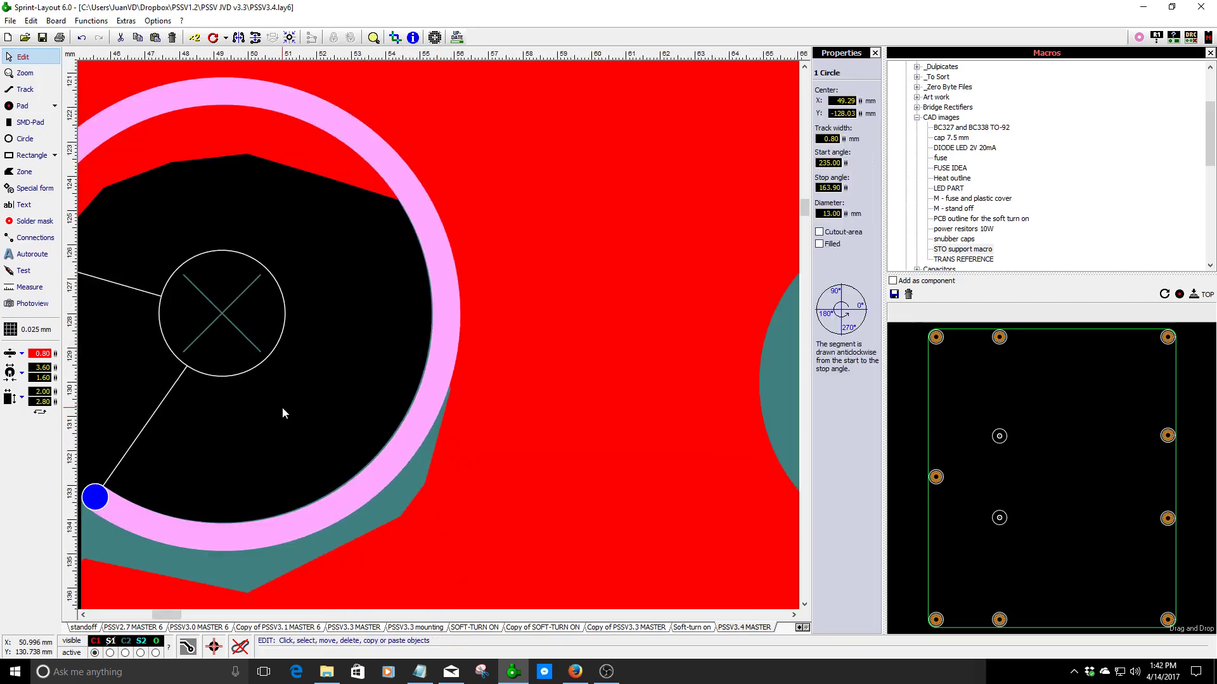
{"action": "key", "text": "Delete"}
{"action": "scroll", "coordinate": [348, 381], "scroll_direction": "down", "scroll_amount": 1}
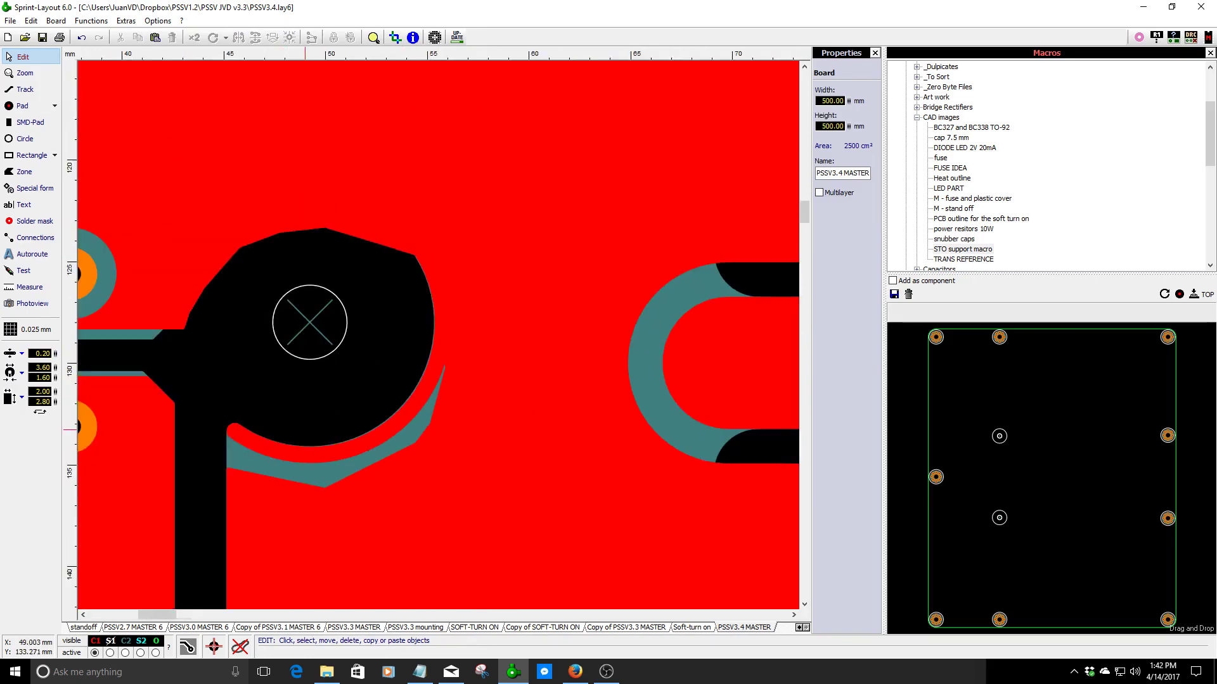
- Move the C1 zone's three nodes at the lower right of the mounting hole inward onto the 0.80 mm wide arc
{"action": "scroll", "coordinate": [439, 335], "scroll_direction": "up", "scroll_amount": 2}
{"action": "left_click", "coordinate": [411, 448]}
{"action": "scroll", "coordinate": [567, 342], "scroll_direction": "up", "scroll_amount": 1}
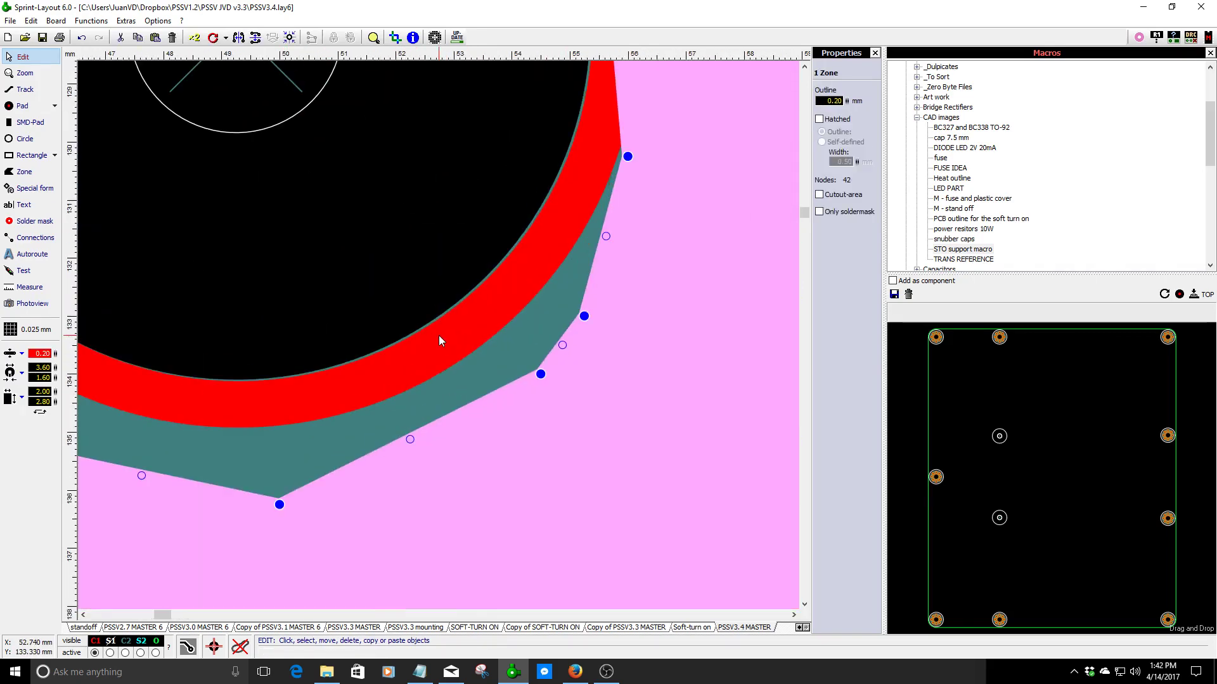
{"action": "scroll", "coordinate": [438, 336], "scroll_direction": "down", "scroll_amount": 1}
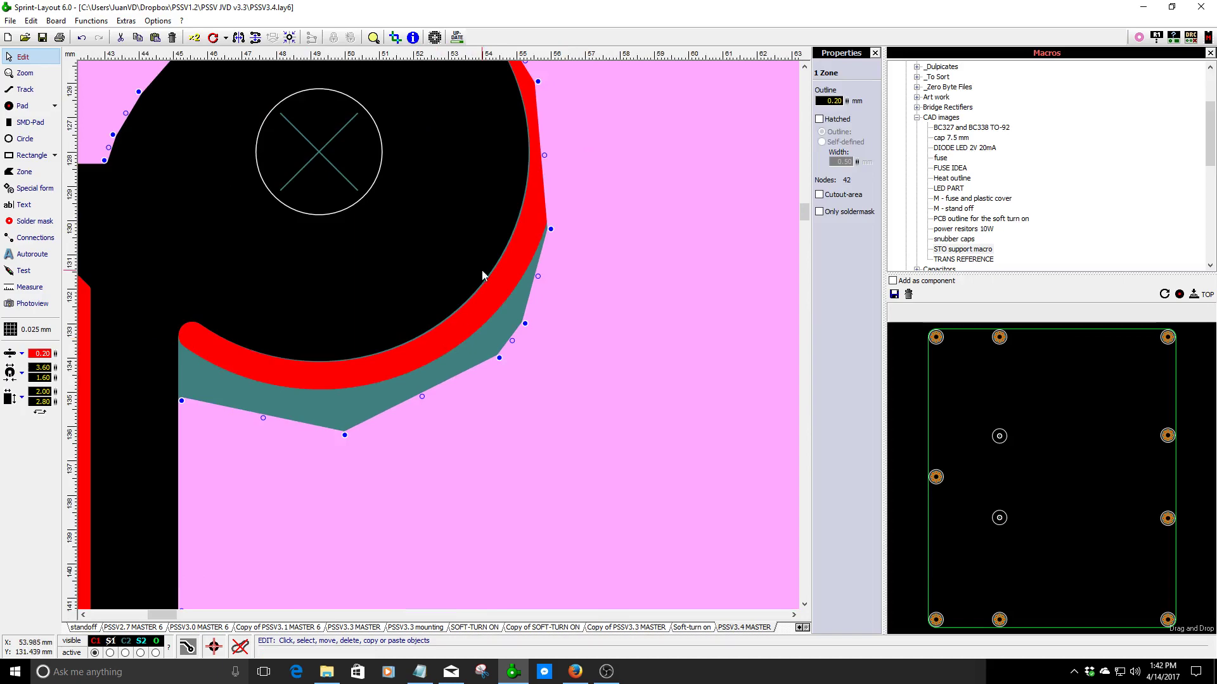
{"action": "scroll", "coordinate": [491, 279], "scroll_direction": "up", "scroll_amount": 1}
{"action": "left_click_drag", "start_coordinate": [556, 266], "coordinate": [543, 229]}
{"action": "left_click_drag", "start_coordinate": [512, 426], "coordinate": [498, 325]}
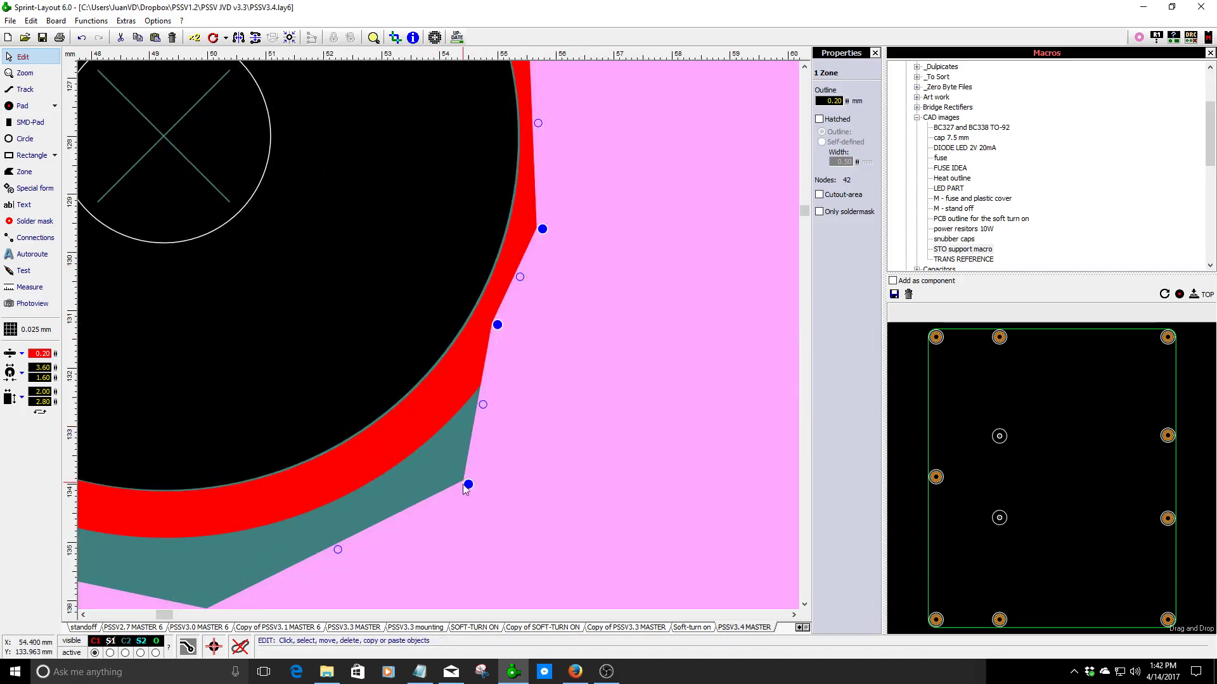
{"action": "left_click_drag", "start_coordinate": [468, 485], "coordinate": [445, 400]}
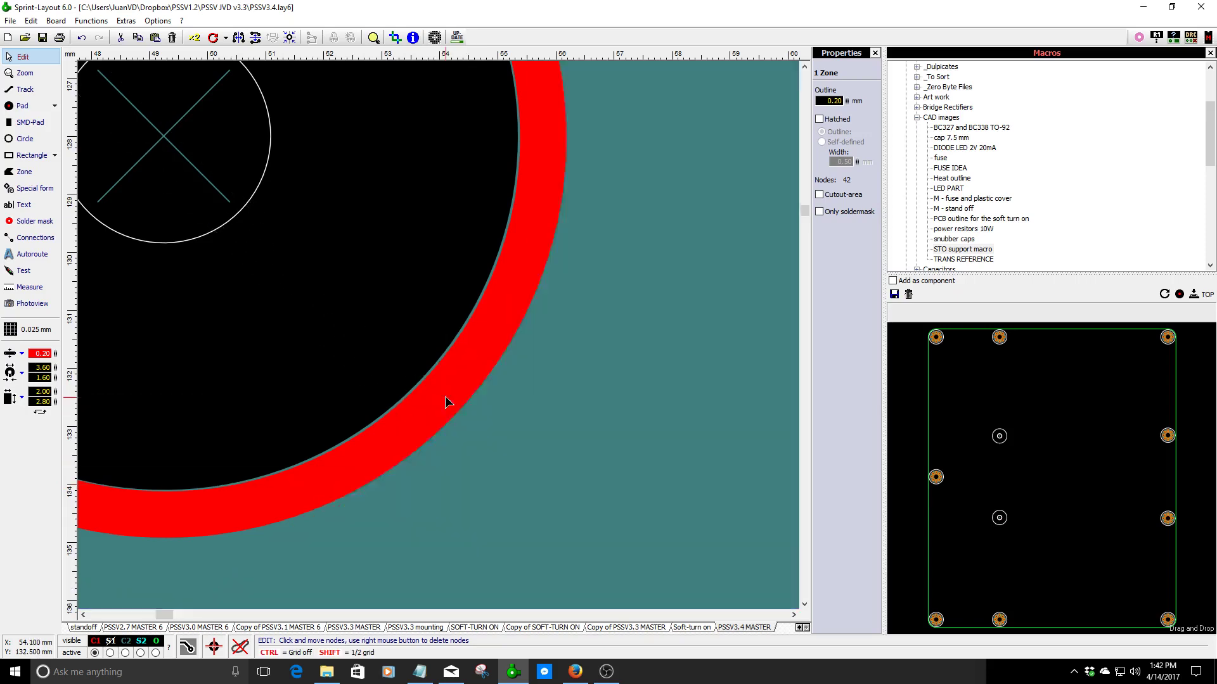
- Compare the 0.80 mm wide arcs on C1 and C2 around the mounting hole, checking their extents and rounded lower ends
{"action": "left_click", "coordinate": [285, 398]}
{"action": "left_click", "coordinate": [348, 439]}
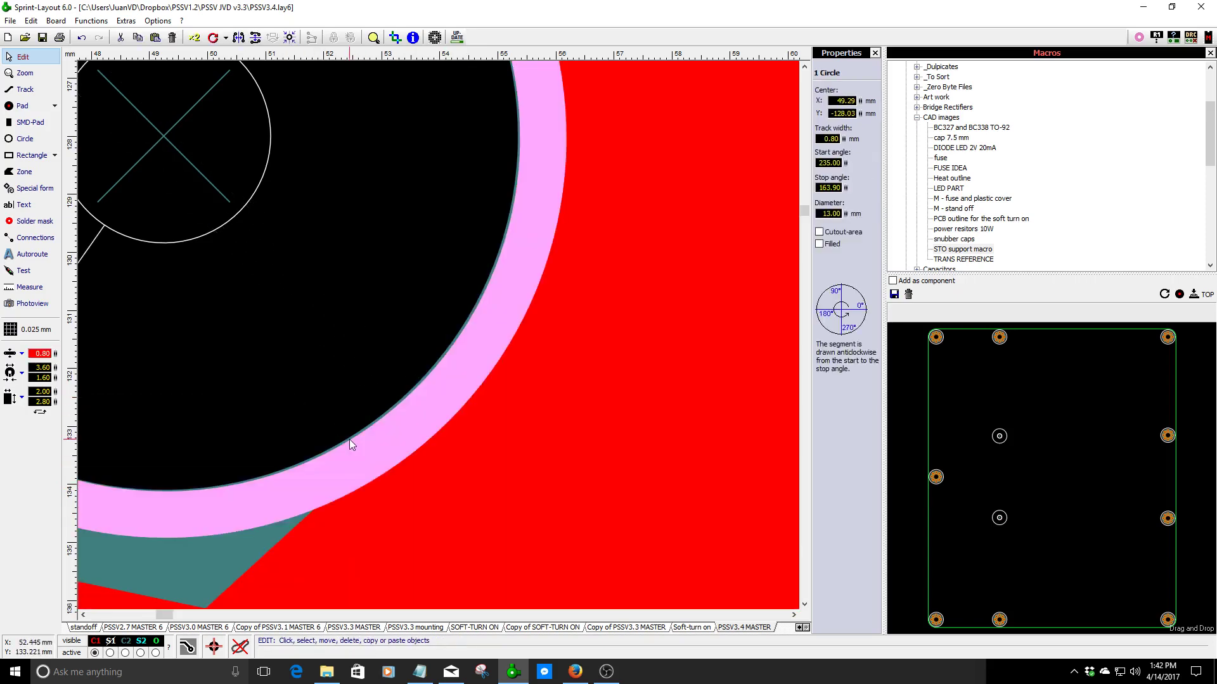
{"action": "left_click", "coordinate": [334, 388]}
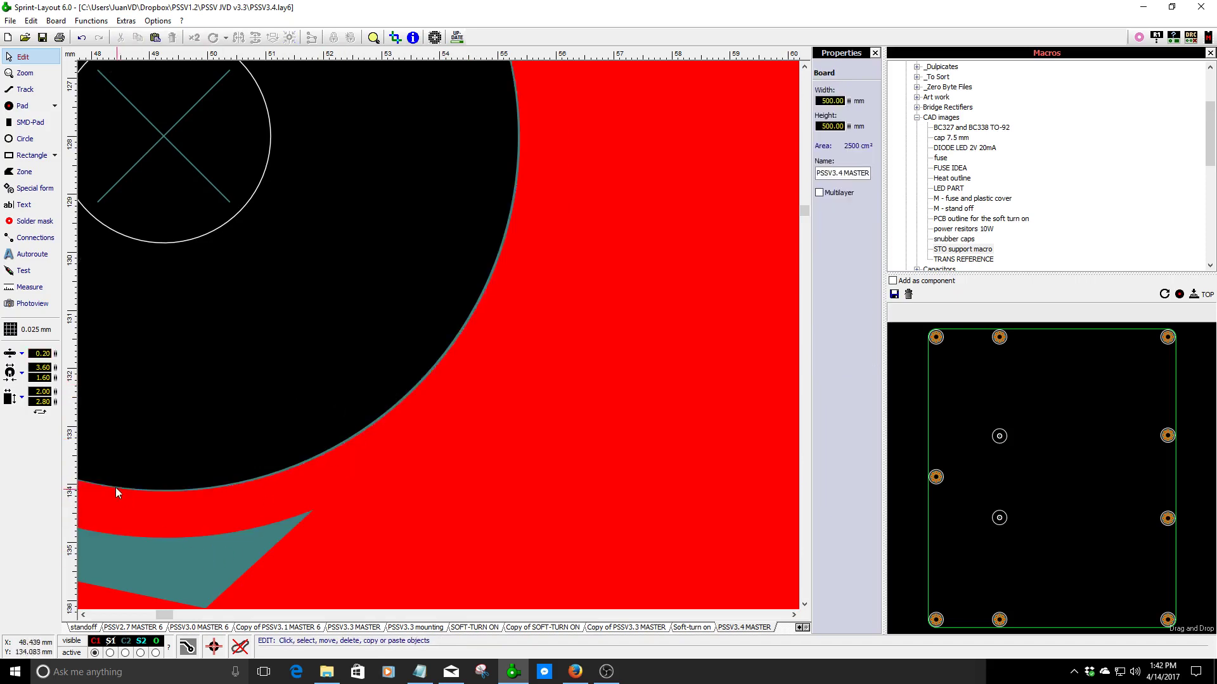
{"action": "scroll", "coordinate": [321, 355], "scroll_direction": "down", "scroll_amount": 2}
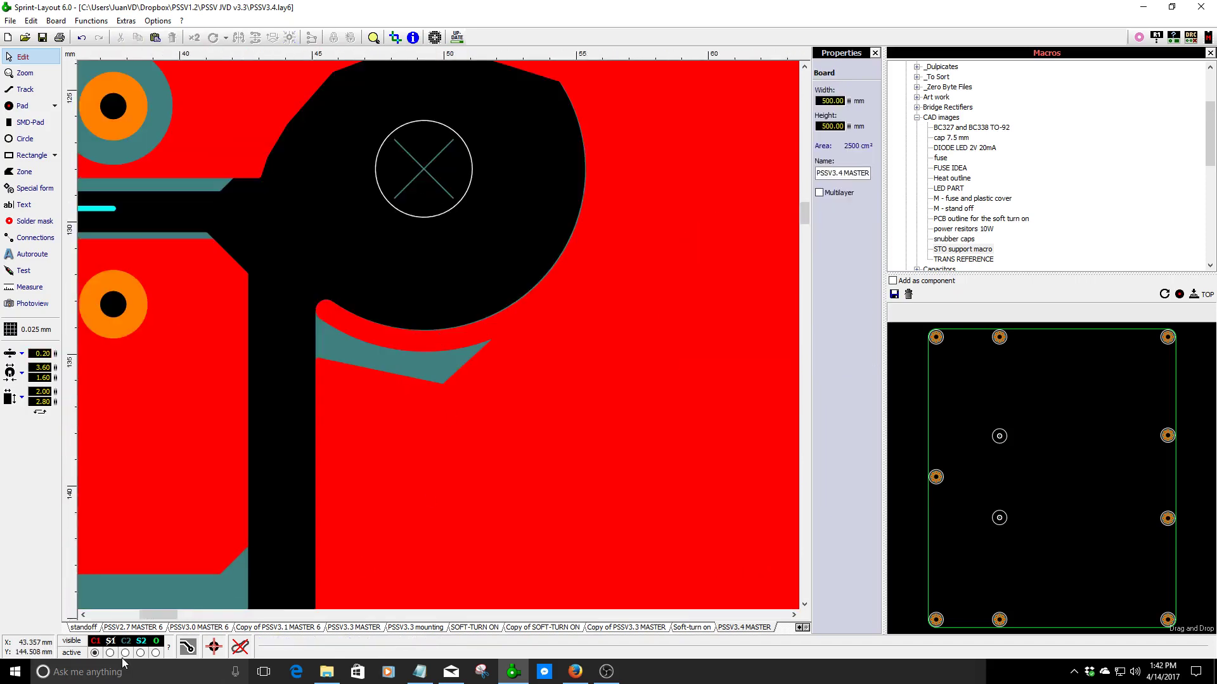
{"action": "left_click", "coordinate": [125, 652]}
{"action": "left_click", "coordinate": [449, 337]}
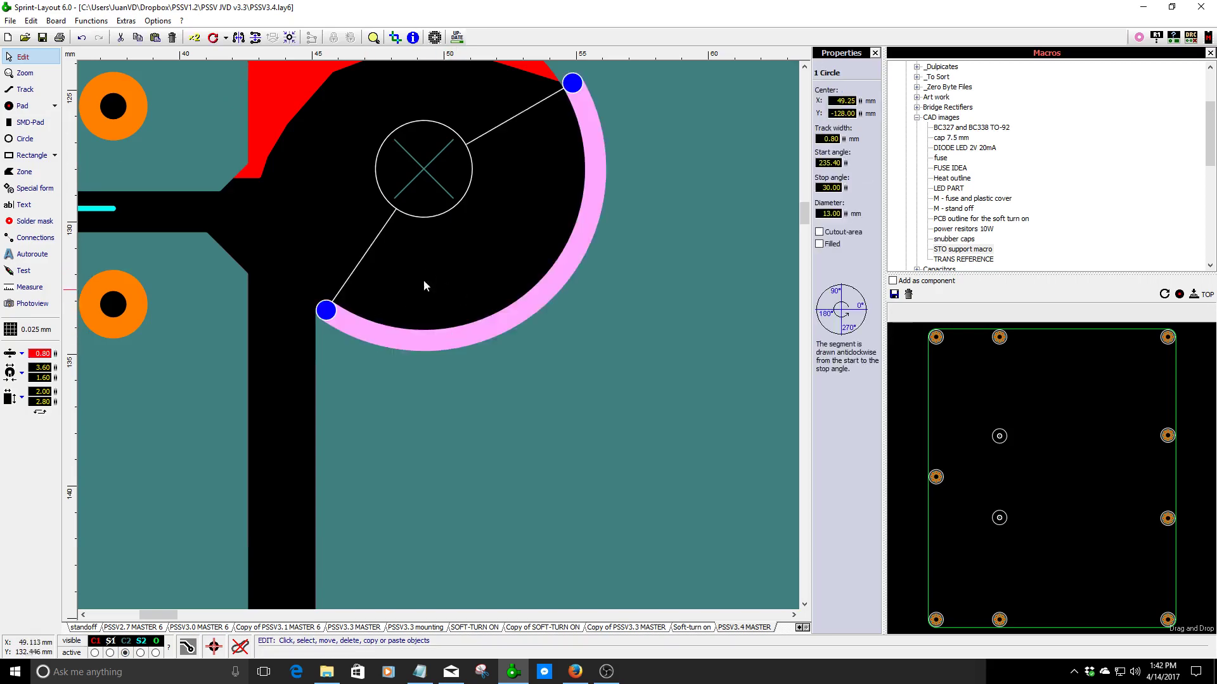
{"action": "scroll", "coordinate": [424, 286], "scroll_direction": "up", "scroll_amount": 1}
{"action": "left_click_drag", "start_coordinate": [336, 566], "coordinate": [337, 553]}
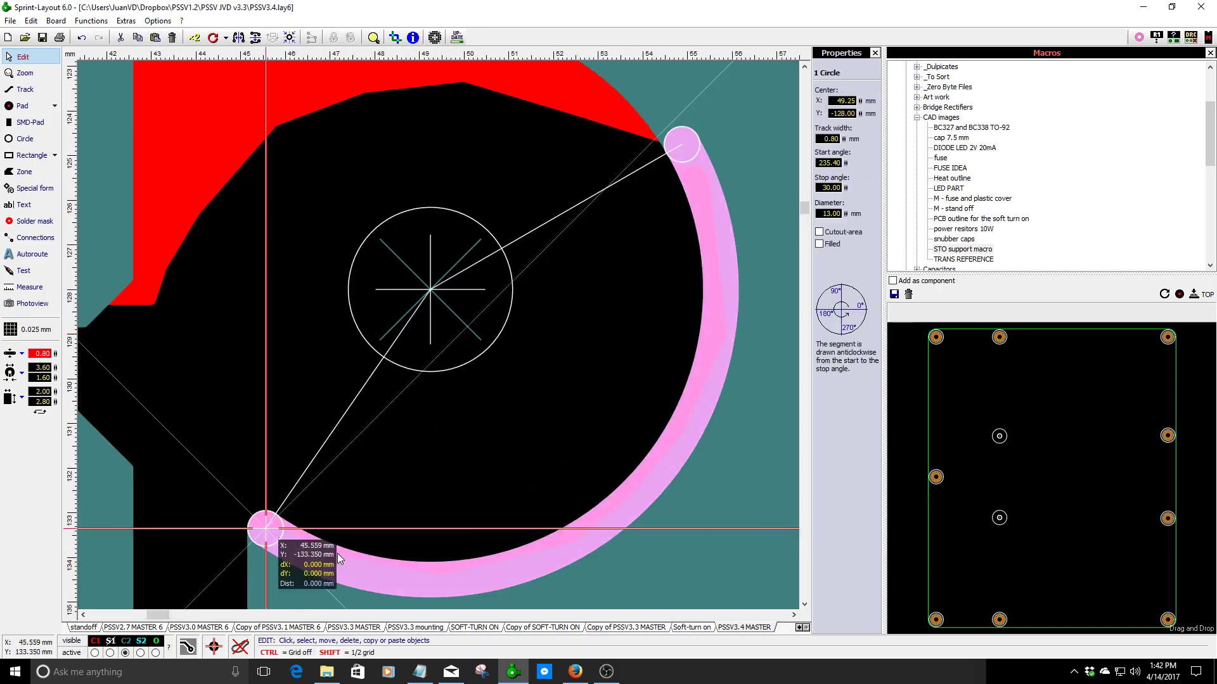
{"action": "key", "text": "Escape"}
{"action": "left_click", "coordinate": [94, 653]}
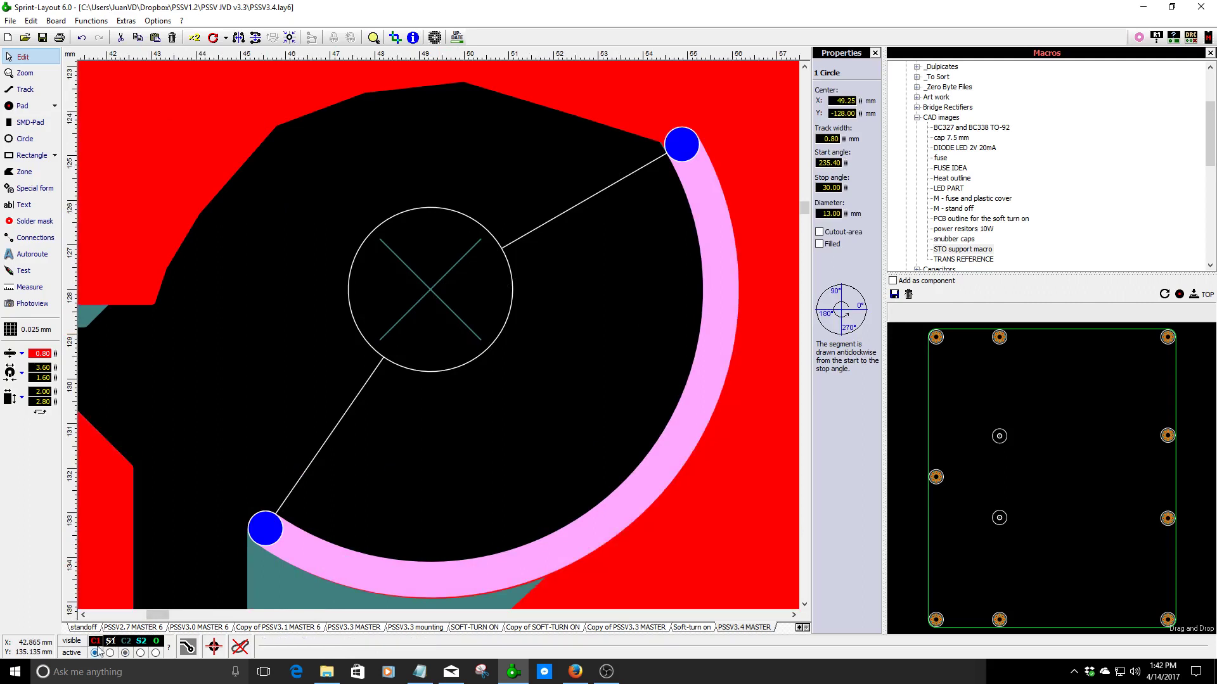
{"action": "key", "text": "ctrl+z"}
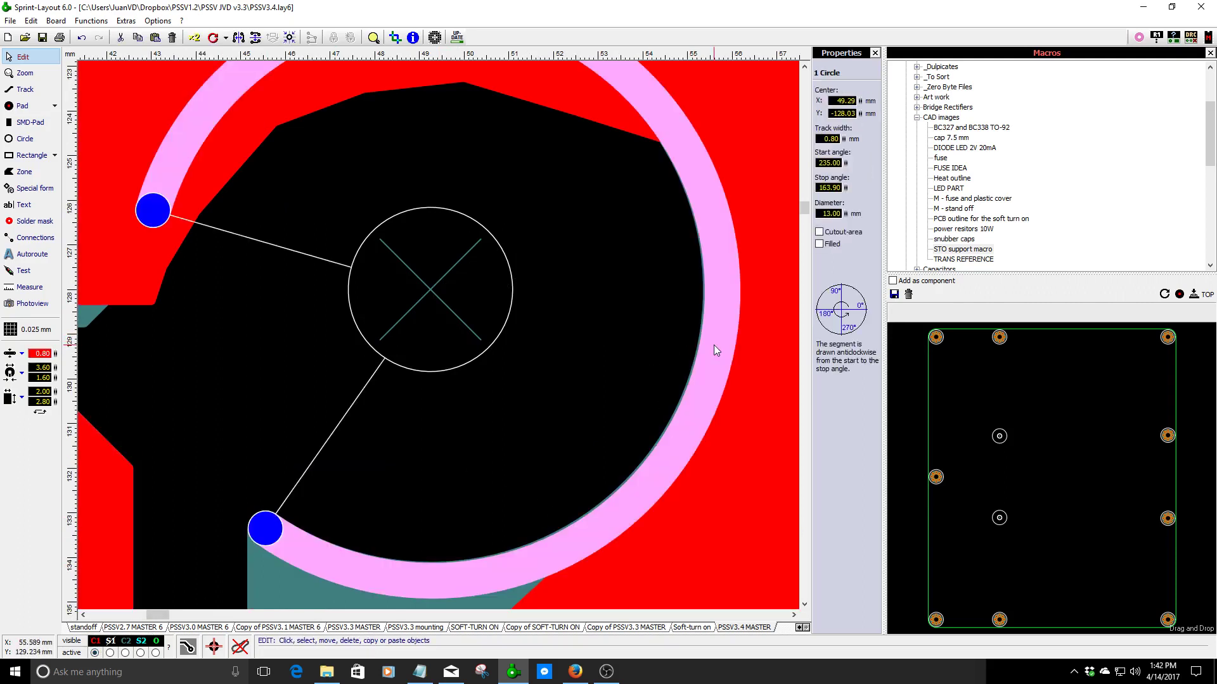
{"action": "left_click_drag", "start_coordinate": [313, 568], "coordinate": [279, 529]}
{"action": "key", "text": "Escape"}
{"action": "left_click", "coordinate": [480, 498]}
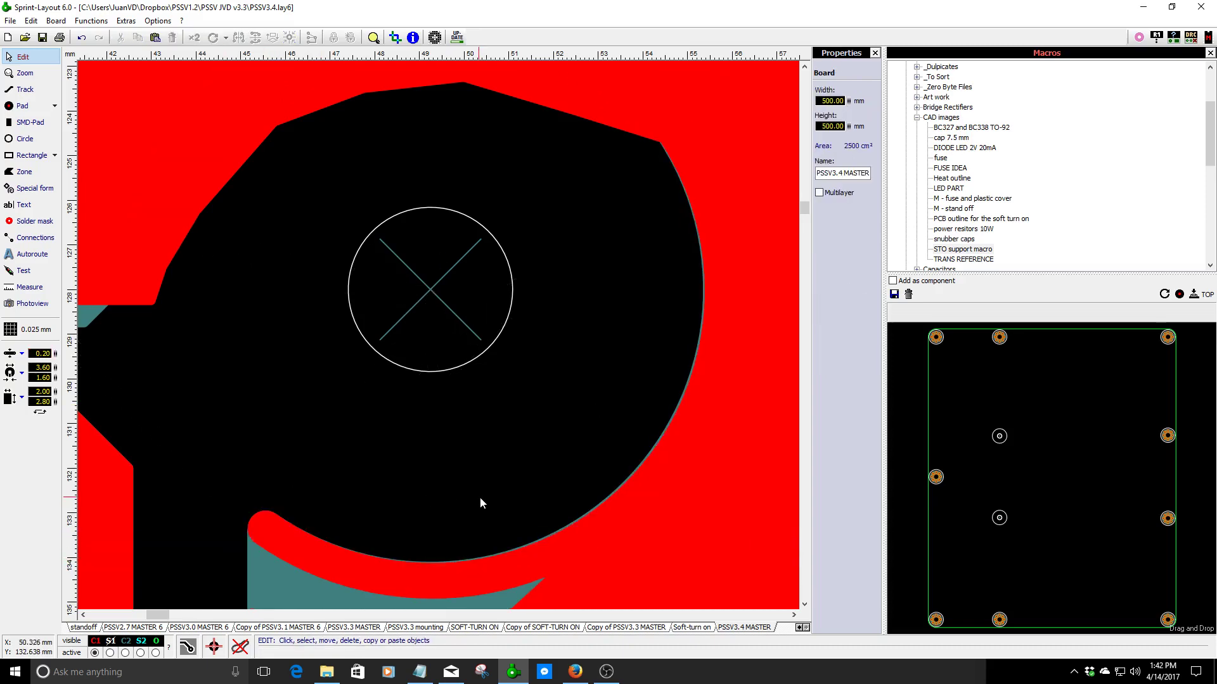
- Add C1 zone nodes below the mounting hole and raise them with the lowest node onto the arc
{"action": "scroll", "coordinate": [496, 571], "scroll_direction": "up", "scroll_amount": 2}
{"action": "scroll", "coordinate": [439, 336], "scroll_direction": "down", "scroll_amount": 2}
{"action": "left_click", "coordinate": [503, 399]}
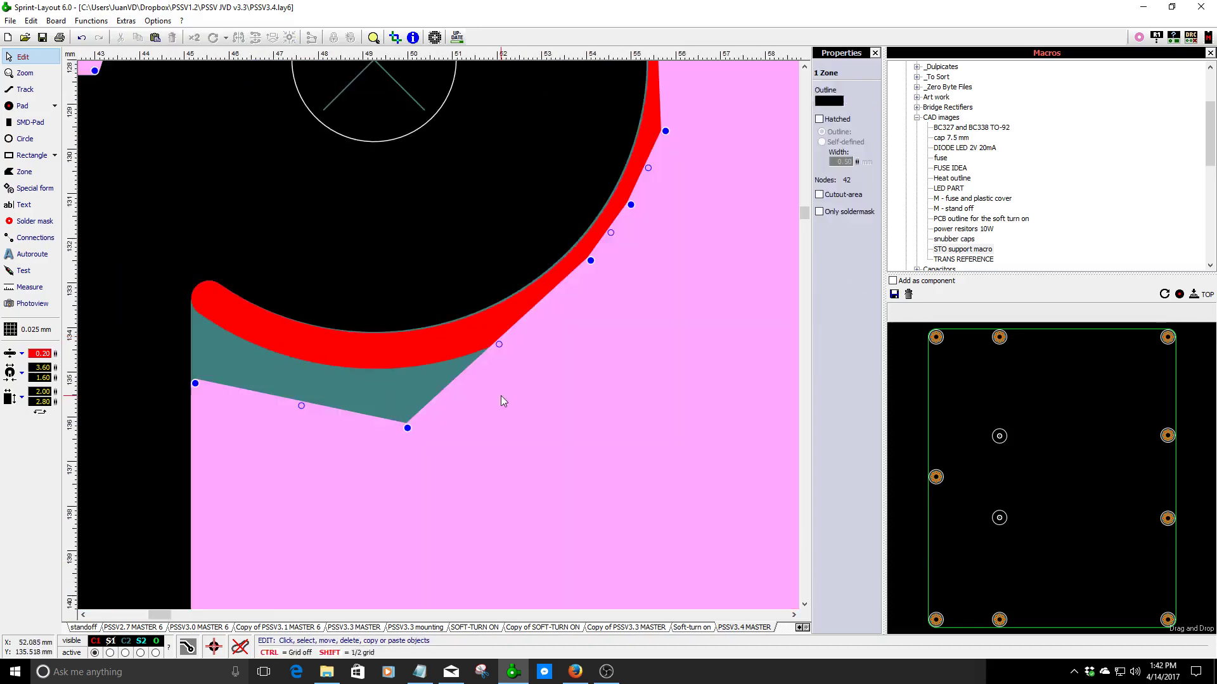
{"action": "scroll", "coordinate": [439, 336], "scroll_direction": "up", "scroll_amount": 3}
{"action": "left_click_drag", "start_coordinate": [584, 325], "coordinate": [584, 285]}
{"action": "left_click_drag", "start_coordinate": [455, 423], "coordinate": [457, 327]}
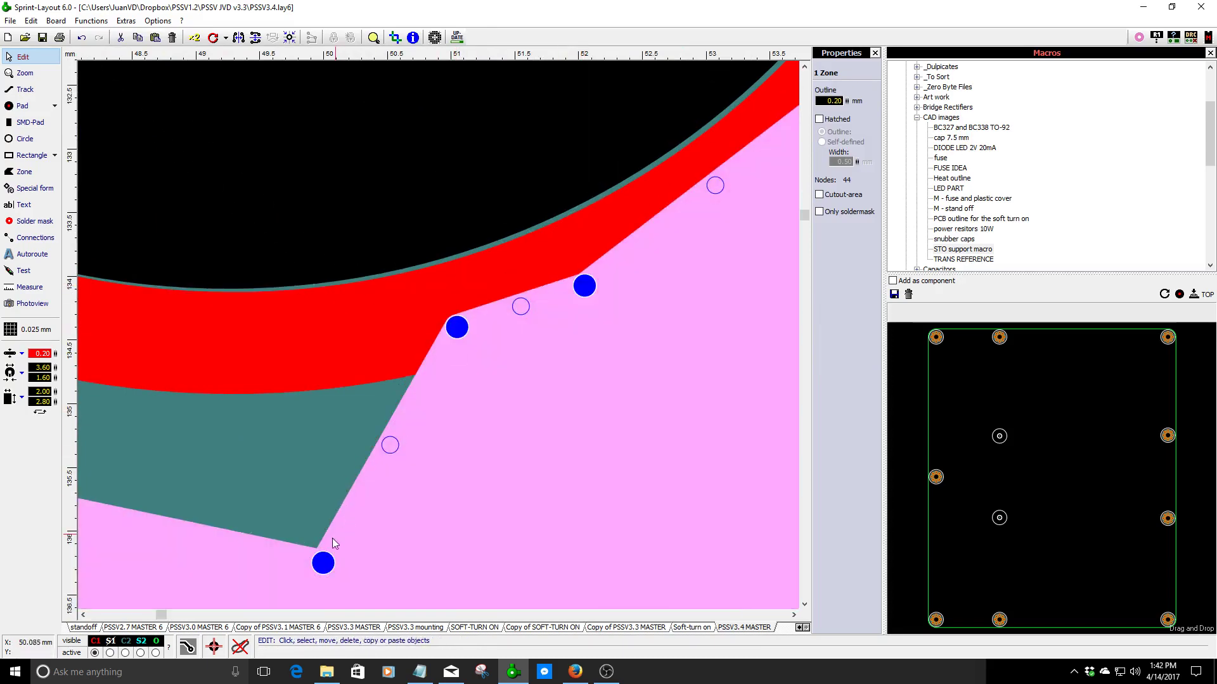
{"action": "left_click_drag", "start_coordinate": [323, 563], "coordinate": [427, 328]}
- Add a C1 zone node near the arc's lower-left end and raise the corner node to meet the rounded end
{"action": "scroll", "coordinate": [273, 329], "scroll_direction": "down", "scroll_amount": 2}
{"action": "scroll", "coordinate": [431, 390], "scroll_direction": "up", "scroll_amount": 2}
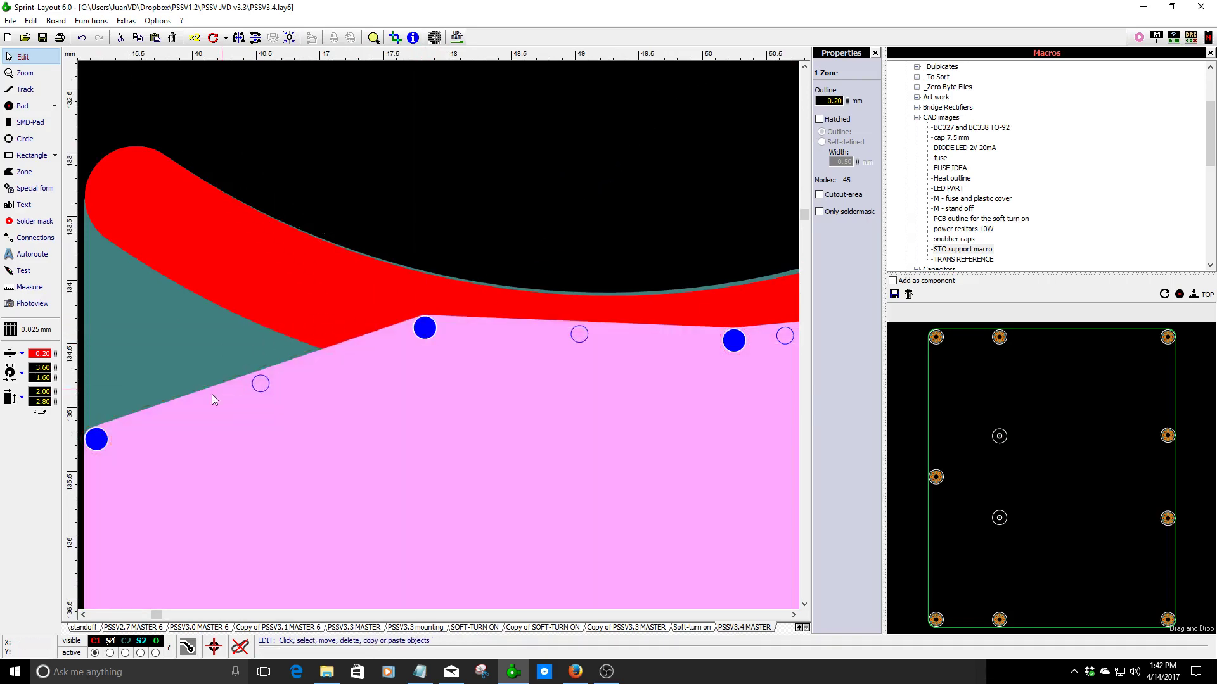
{"action": "left_click_drag", "start_coordinate": [256, 386], "coordinate": [284, 268]}
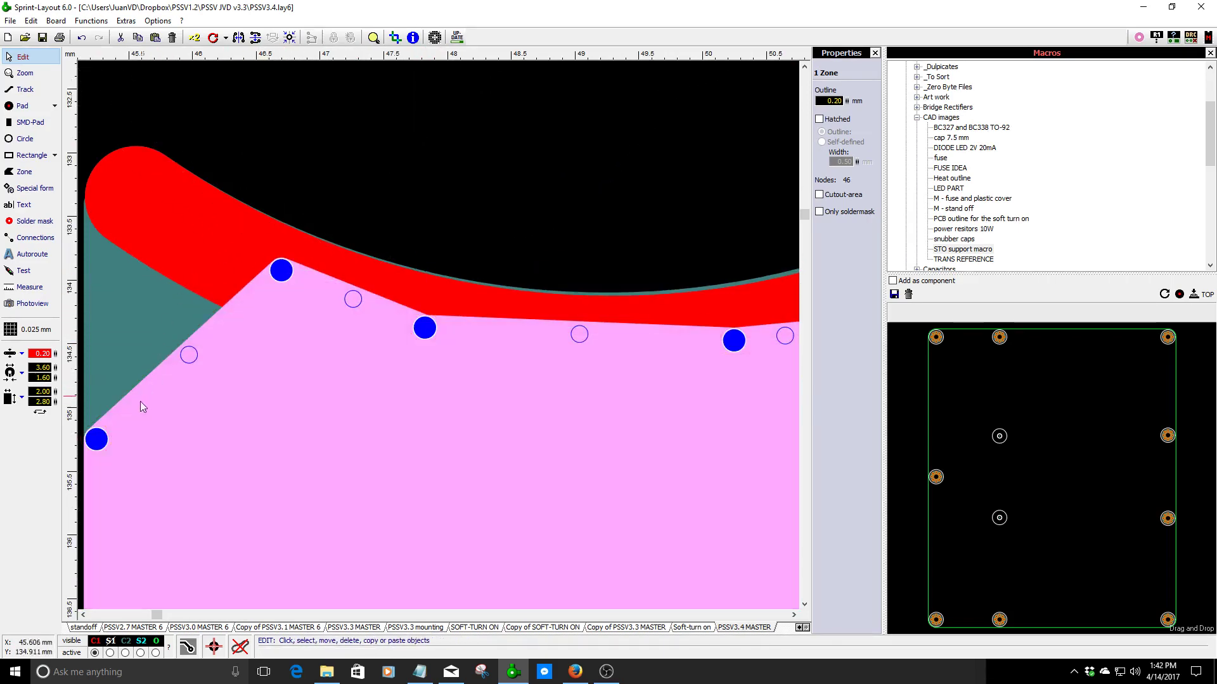
{"action": "left_click_drag", "start_coordinate": [96, 437], "coordinate": [96, 204]}
{"action": "left_click", "coordinate": [219, 184]}
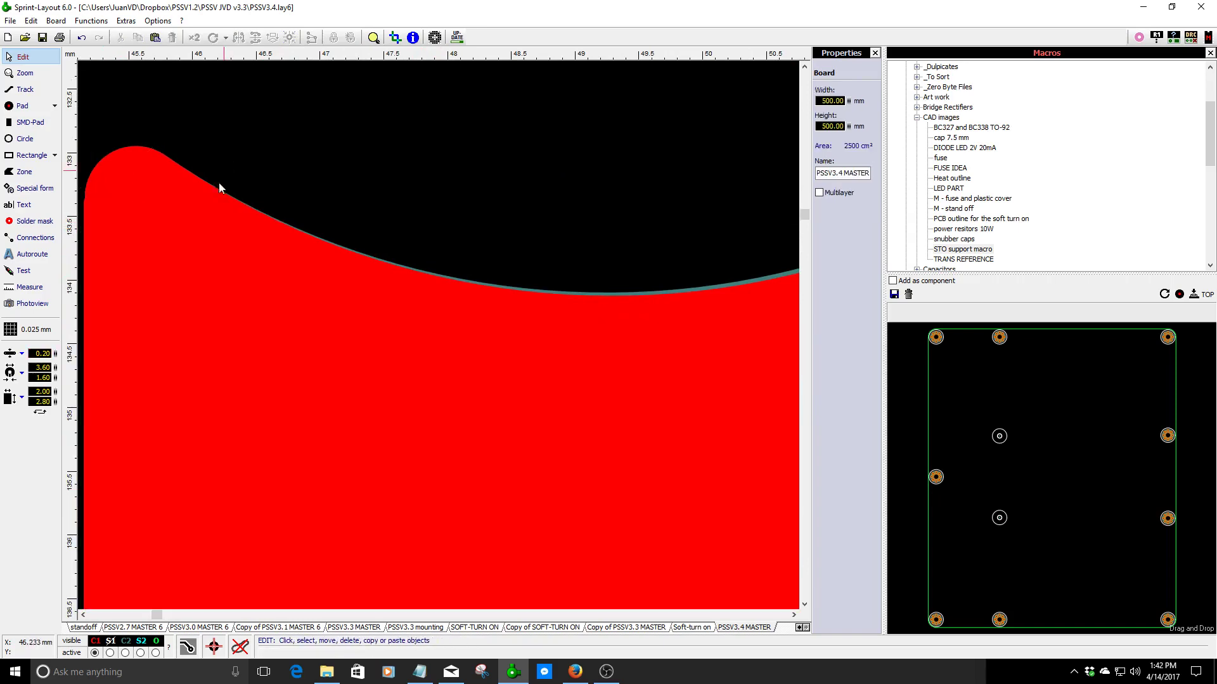
- Raise the C1 zone's corner node at the upper right of the mounting hole and undo the shift of the whole zone
{"action": "scroll", "coordinate": [654, 315], "scroll_direction": "down", "scroll_amount": 2}
{"action": "scroll", "coordinate": [654, 315], "scroll_direction": "down", "scroll_amount": 3}
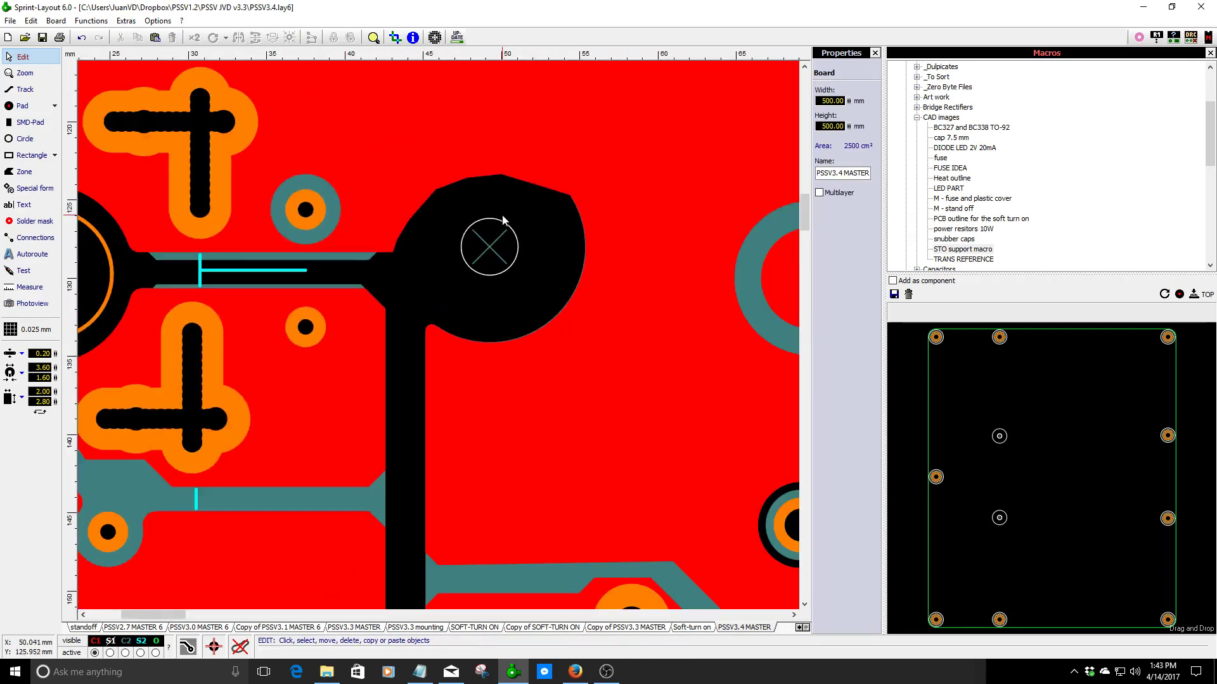
{"action": "scroll", "coordinate": [502, 217], "scroll_direction": "up", "scroll_amount": 1}
{"action": "left_click", "coordinate": [548, 267]}
{"action": "left_click_drag", "start_coordinate": [523, 269], "coordinate": [532, 215]}
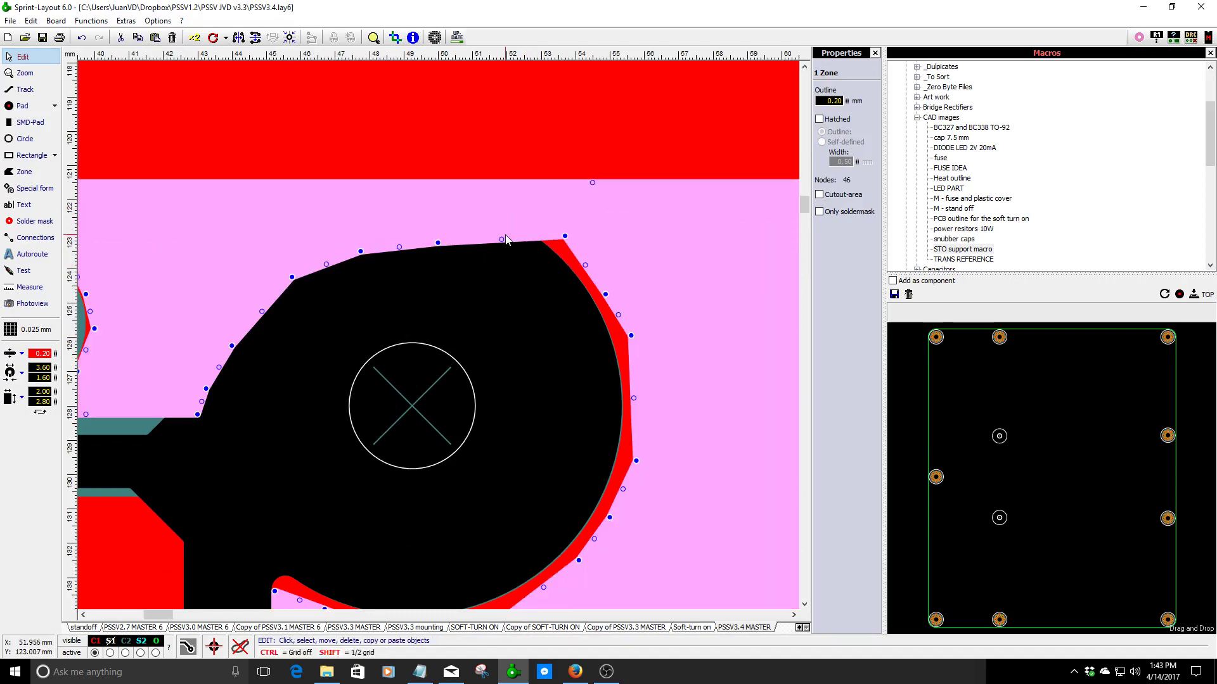
{"action": "left_click_drag", "start_coordinate": [497, 211], "coordinate": [498, 196]}
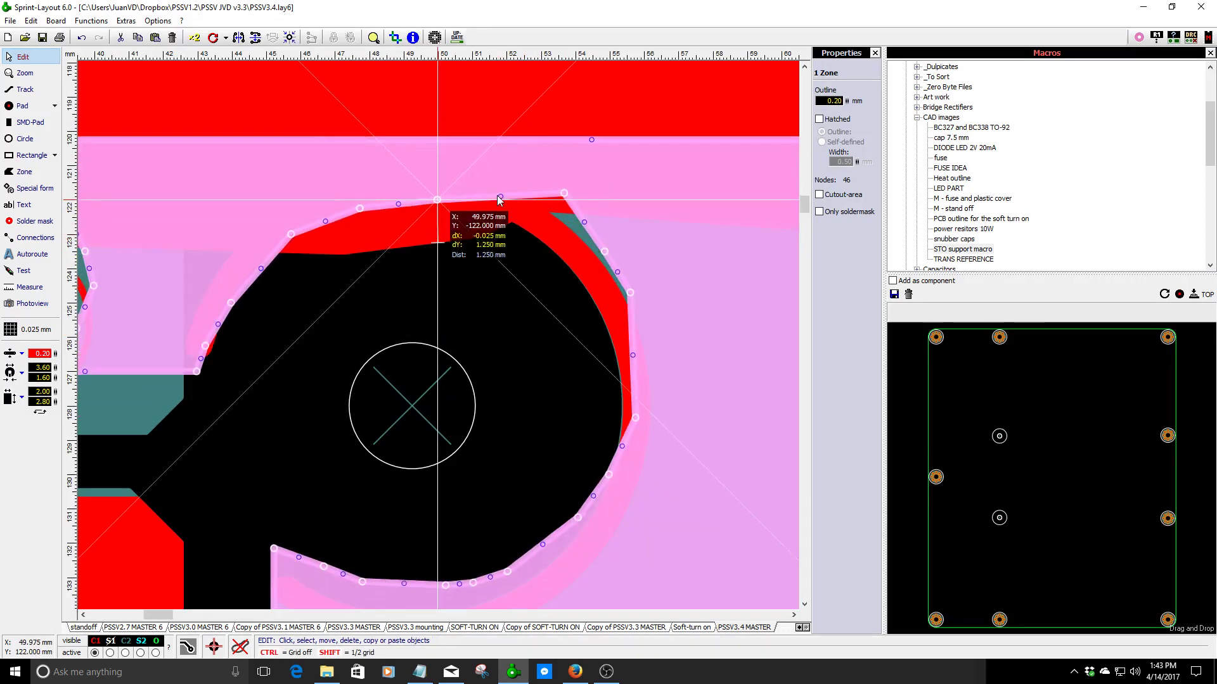
{"action": "left_click", "coordinate": [82, 38]}
- Add a zone node above the mounting hole, undo the neighbouring zone's node shift, and raise the next node onto the arc
{"action": "left_click", "coordinate": [655, 264]}
{"action": "scroll", "coordinate": [456, 235], "scroll_direction": "up", "scroll_amount": 2}
{"action": "scroll", "coordinate": [438, 334], "scroll_direction": "up", "scroll_amount": 1}
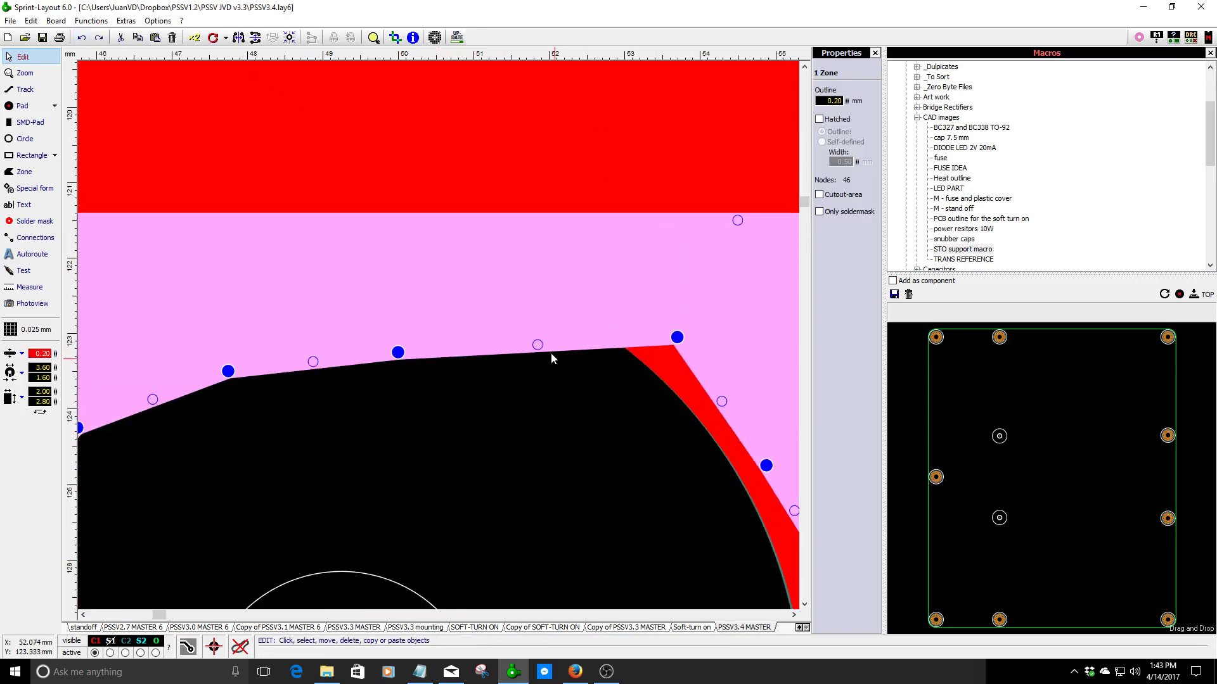
{"action": "left_click_drag", "start_coordinate": [538, 345], "coordinate": [550, 254]}
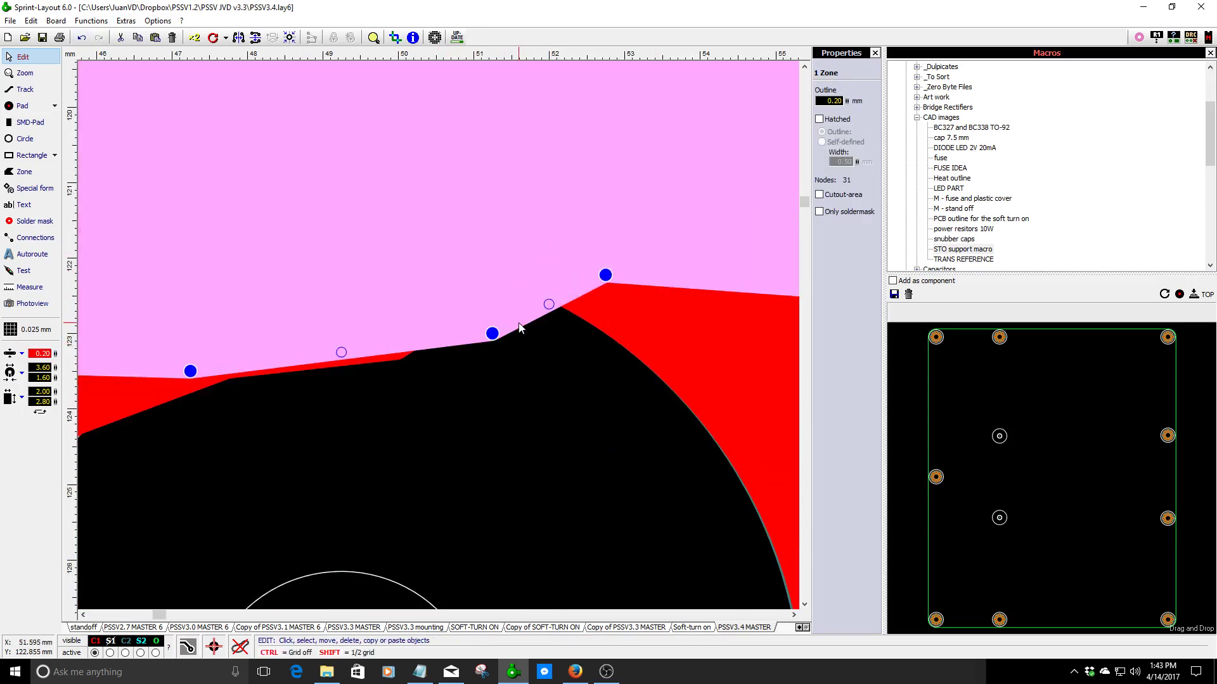
{"action": "left_click_drag", "start_coordinate": [492, 334], "coordinate": [467, 232]}
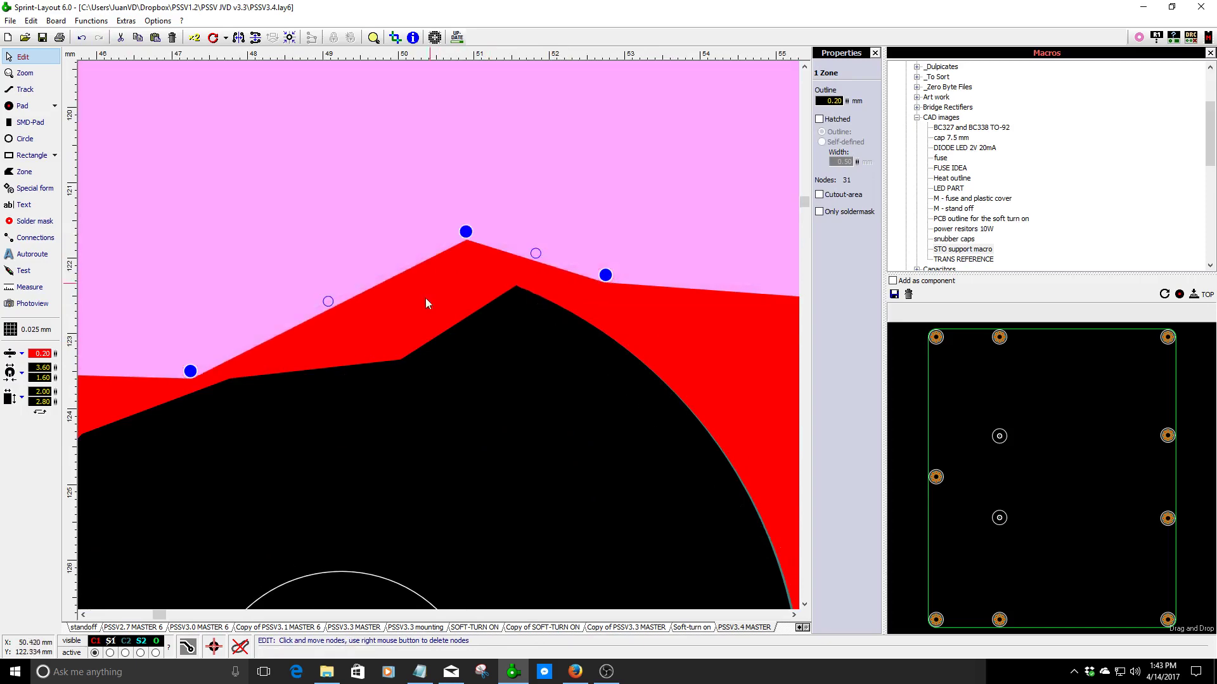
{"action": "key", "text": "ctrl+z"}
{"action": "left_click", "coordinate": [421, 351]}
{"action": "left_click_drag", "start_coordinate": [398, 352], "coordinate": [379, 242]}
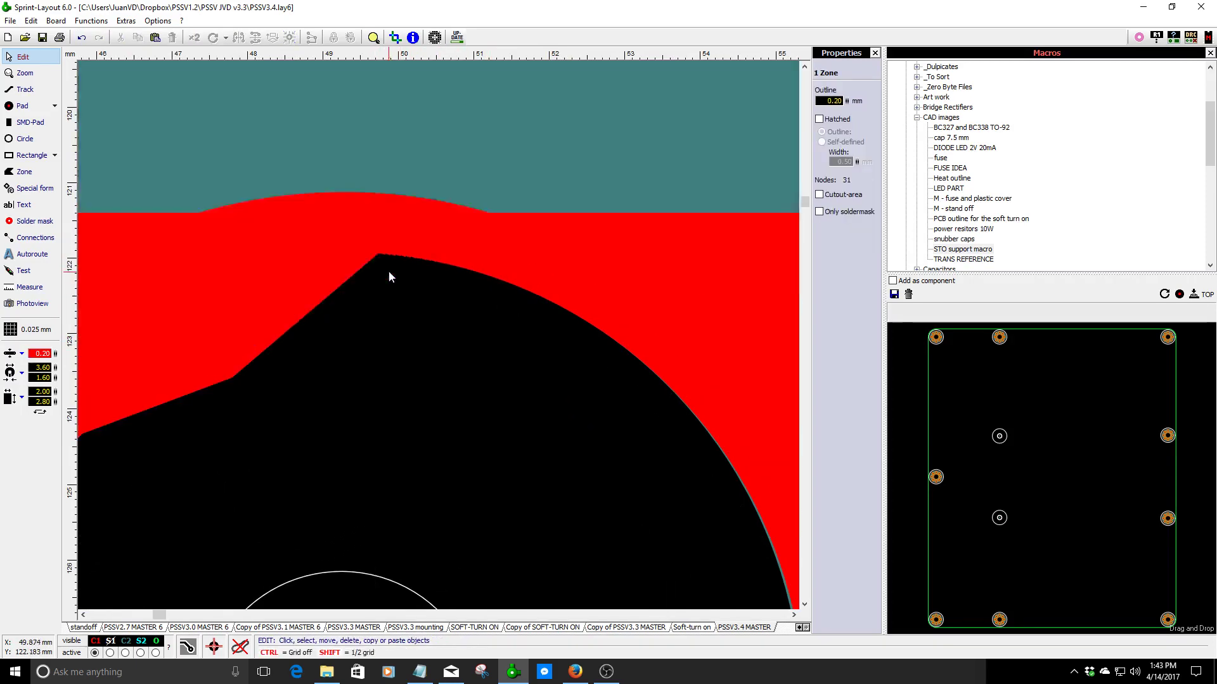
- Add a zone node at about X 48.2, Y 121.7 mm above the hole and check the outline against the arc
{"action": "left_click_drag", "start_coordinate": [328, 299], "coordinate": [313, 212]}
{"action": "key", "text": "ctrl+z"}
{"action": "left_click_drag", "start_coordinate": [295, 297], "coordinate": [256, 225]}
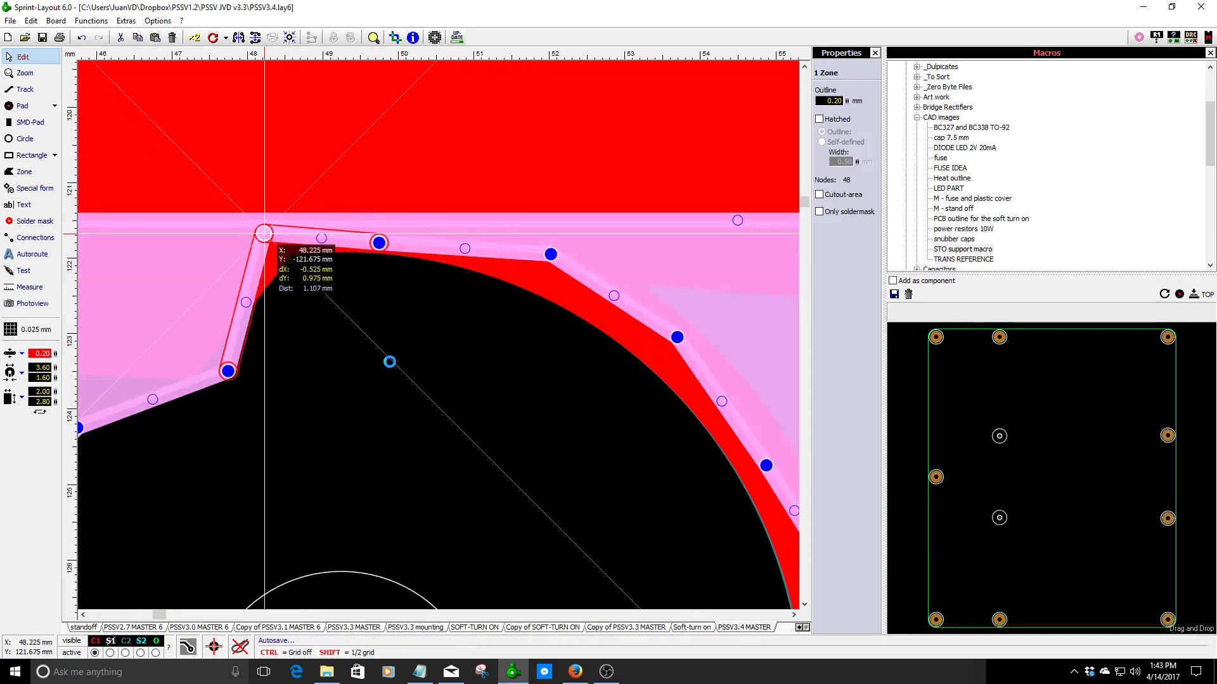
{"action": "left_click", "coordinate": [389, 361]}
{"action": "left_click", "coordinate": [443, 229]}
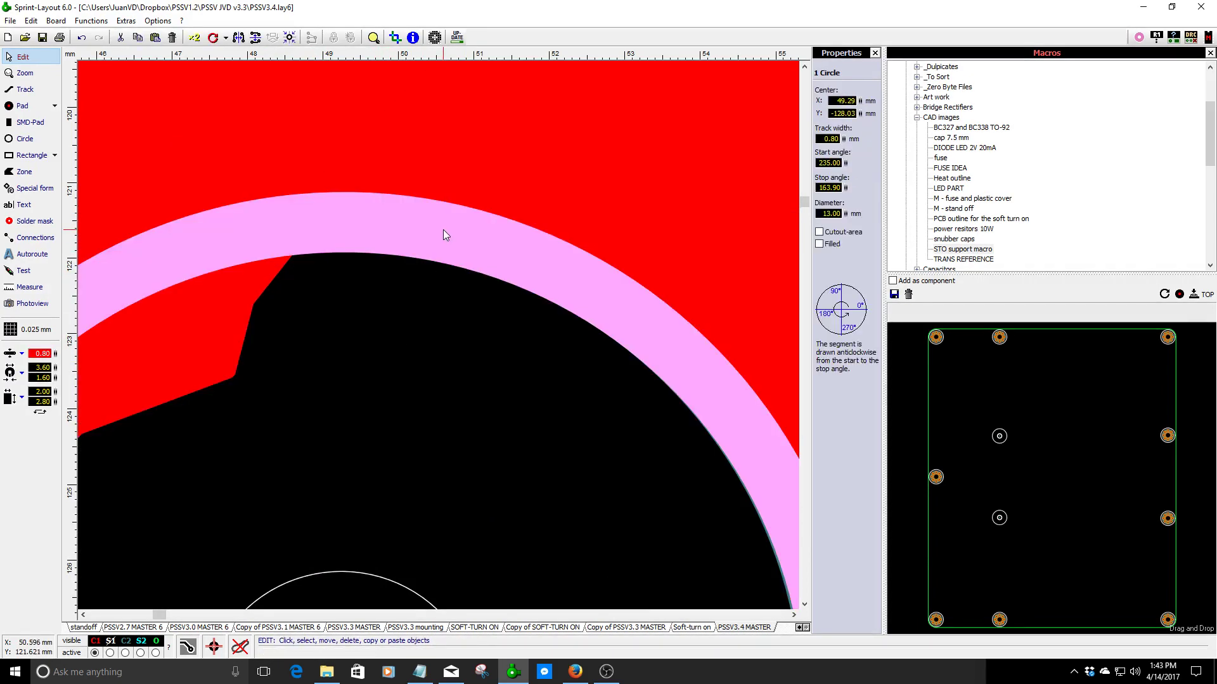
- Add two nodes to the C1 zone's upper edge above the mounting hole and raise them into the neighbouring zone
{"action": "left_click", "coordinate": [553, 224]}
{"action": "scroll", "coordinate": [490, 304], "scroll_direction": "down", "scroll_amount": 1}
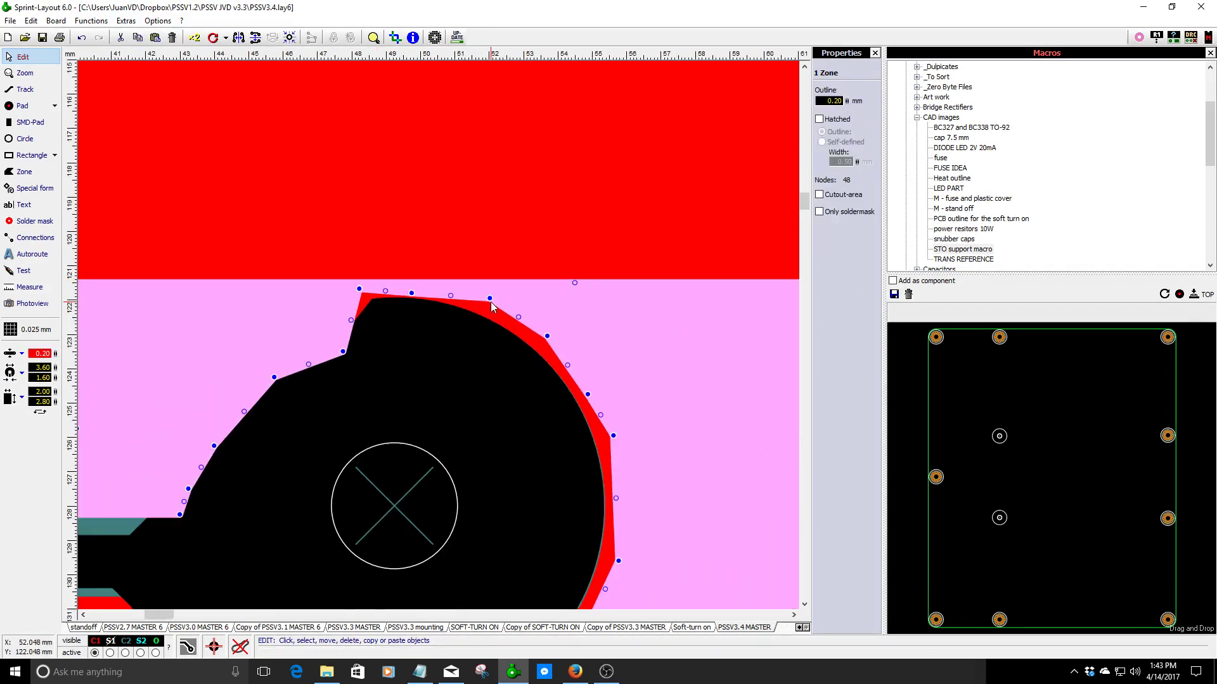
{"action": "scroll", "coordinate": [371, 274], "scroll_direction": "down", "scroll_amount": 1}
{"action": "scroll", "coordinate": [433, 367], "scroll_direction": "up", "scroll_amount": 1}
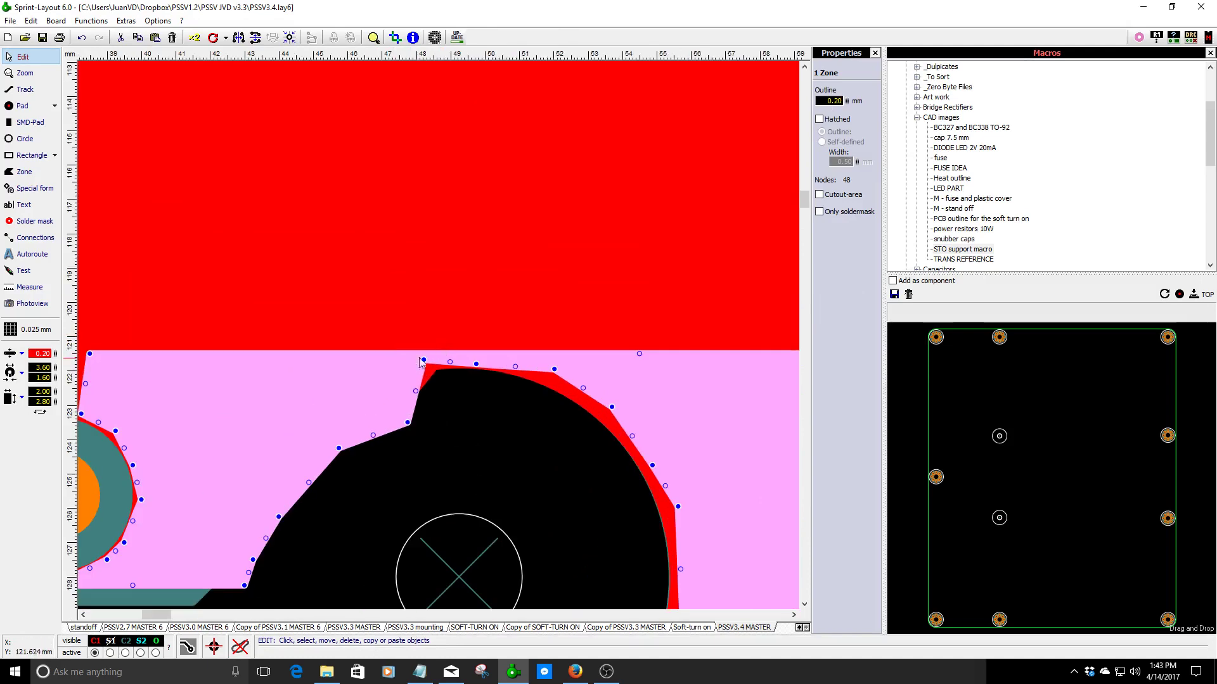
{"action": "left_click_drag", "start_coordinate": [638, 357], "coordinate": [631, 301]}
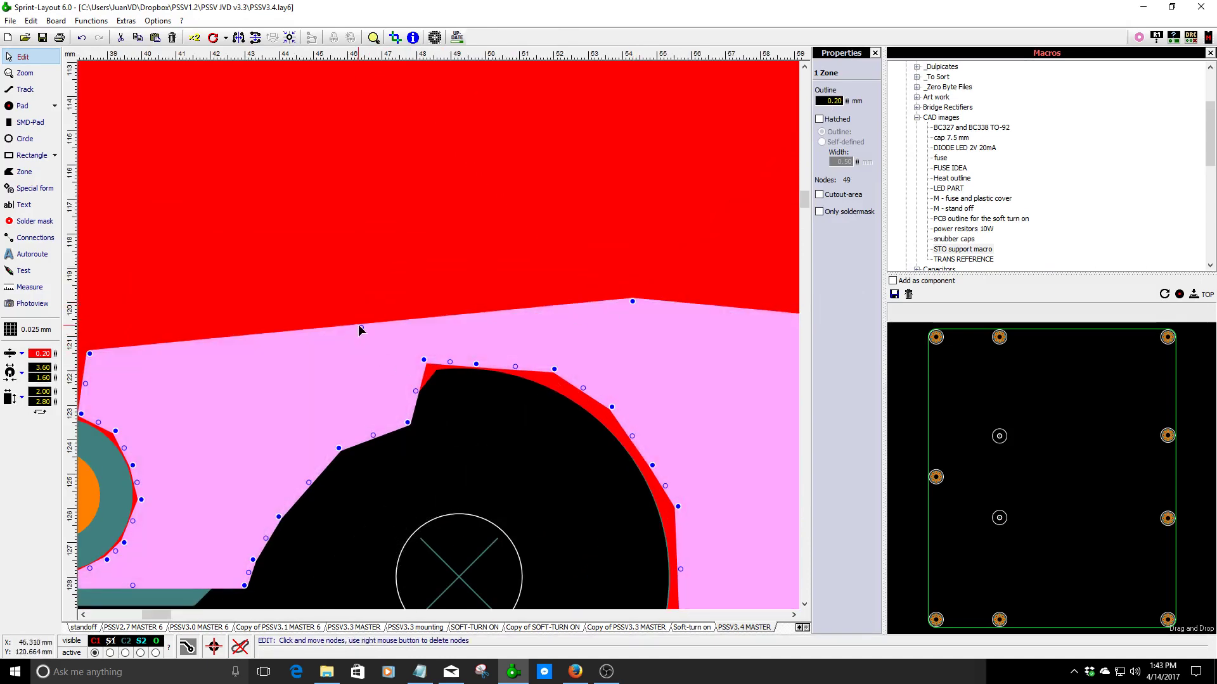
{"action": "left_click_drag", "start_coordinate": [361, 328], "coordinate": [363, 285]}
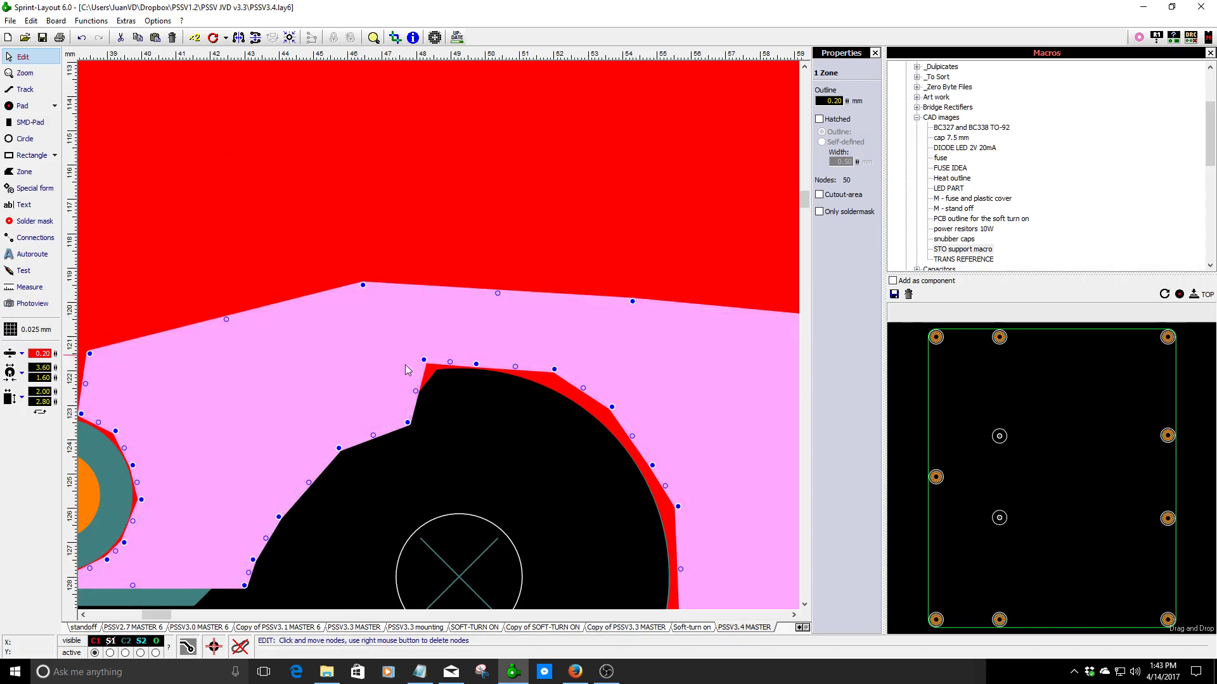
- Move two C1 zone nodes at the upper left of the mounting hole outward onto the arc and fine-tune the upper one
{"action": "left_click_drag", "start_coordinate": [406, 422], "coordinate": [369, 347]}
{"action": "left_click", "coordinate": [392, 419]}
{"action": "left_click", "coordinate": [367, 377]}
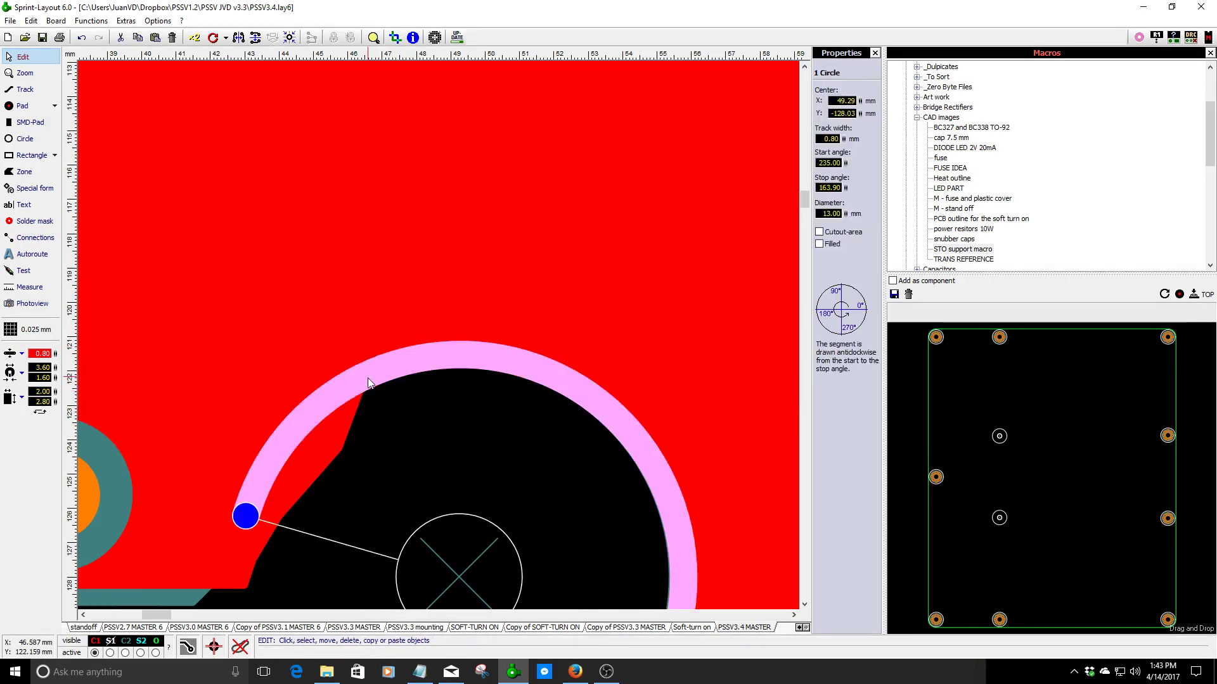
{"action": "left_click", "coordinate": [341, 420]}
{"action": "left_click_drag", "start_coordinate": [339, 447], "coordinate": [324, 394]}
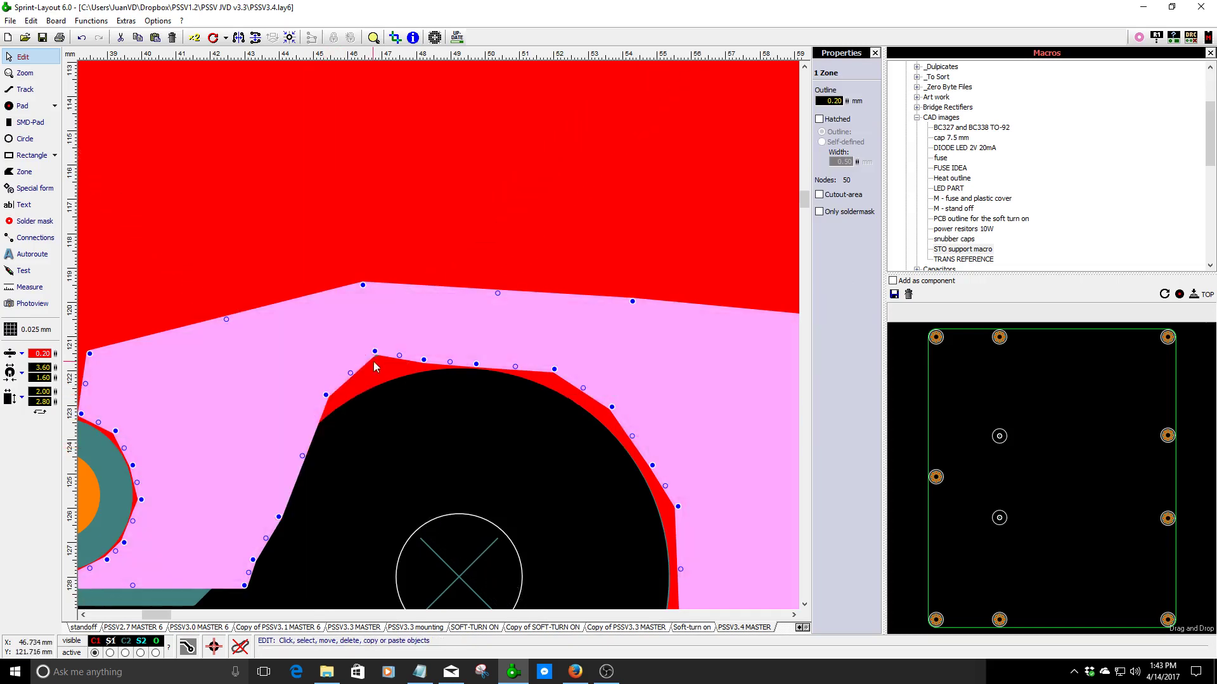
{"action": "scroll", "coordinate": [440, 317], "scroll_direction": "up", "scroll_amount": 2}
{"action": "left_click_drag", "start_coordinate": [441, 323], "coordinate": [443, 330]}
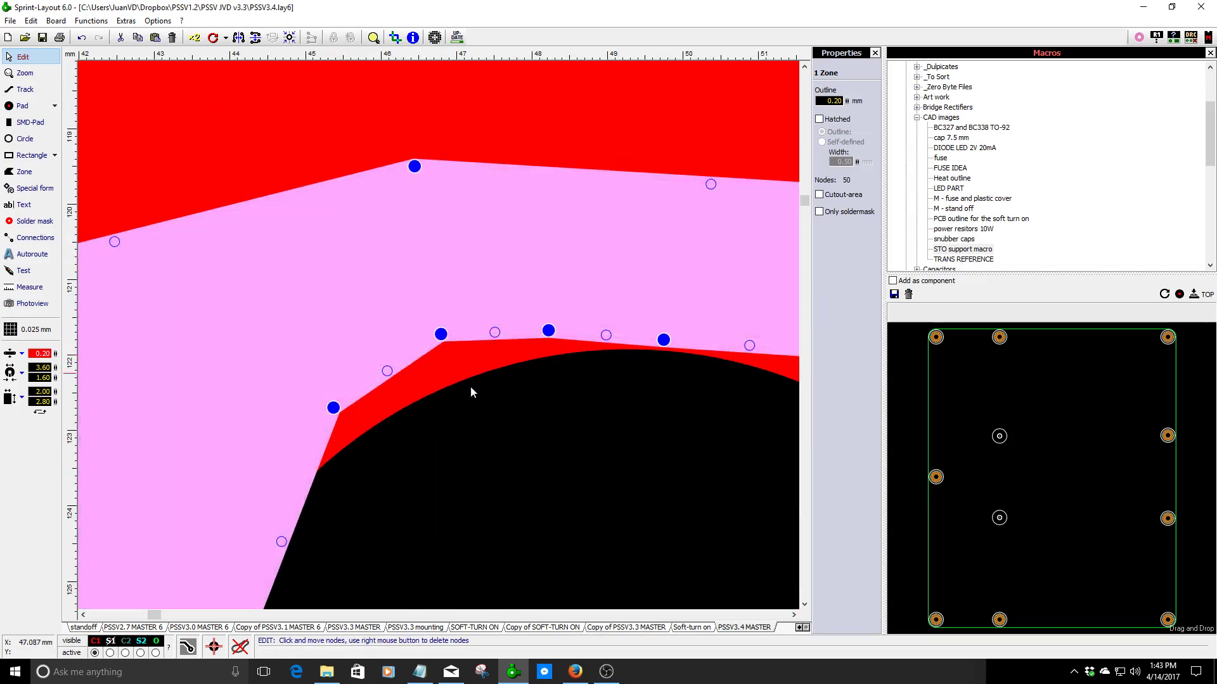
- Add a node to the zone's steep edge at the hole's upper left and pull it outward along the arc
{"action": "left_click", "coordinate": [470, 389]}
{"action": "scroll", "coordinate": [470, 389], "scroll_direction": "down", "scroll_amount": 1}
{"action": "scroll", "coordinate": [443, 380], "scroll_direction": "down", "scroll_amount": 1}
{"action": "left_click", "coordinate": [440, 339]}
{"action": "scroll", "coordinate": [439, 334], "scroll_direction": "up", "scroll_amount": 2}
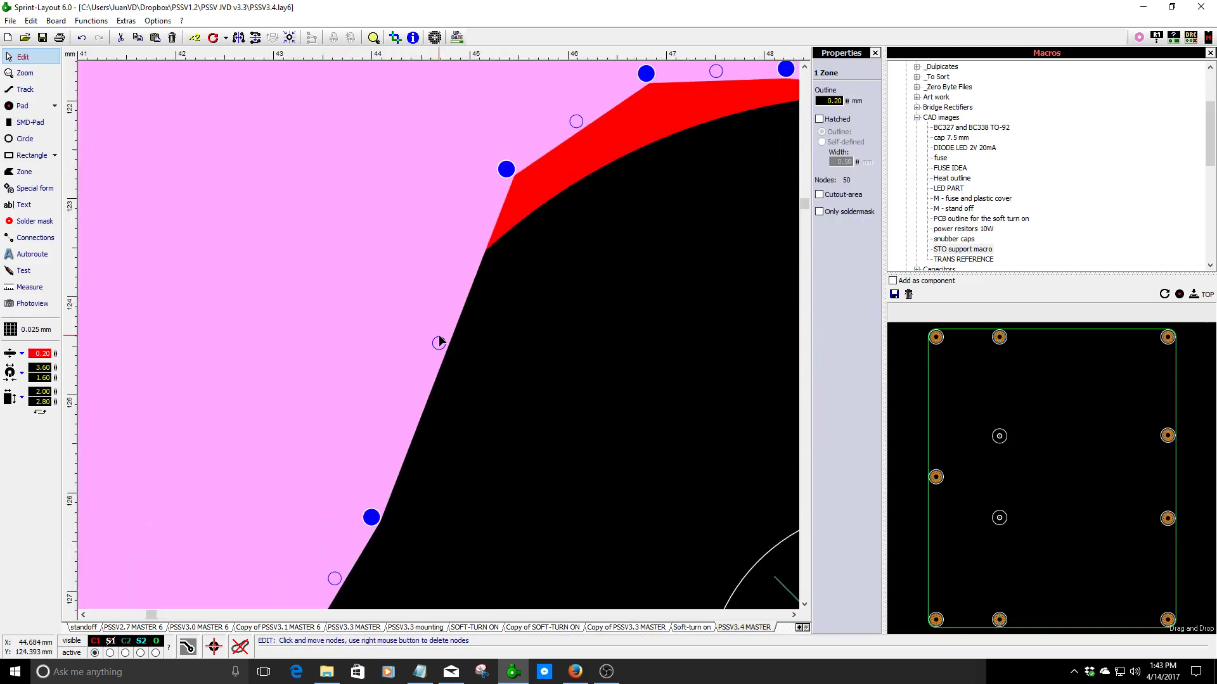
{"action": "left_click_drag", "start_coordinate": [439, 343], "coordinate": [391, 276]}
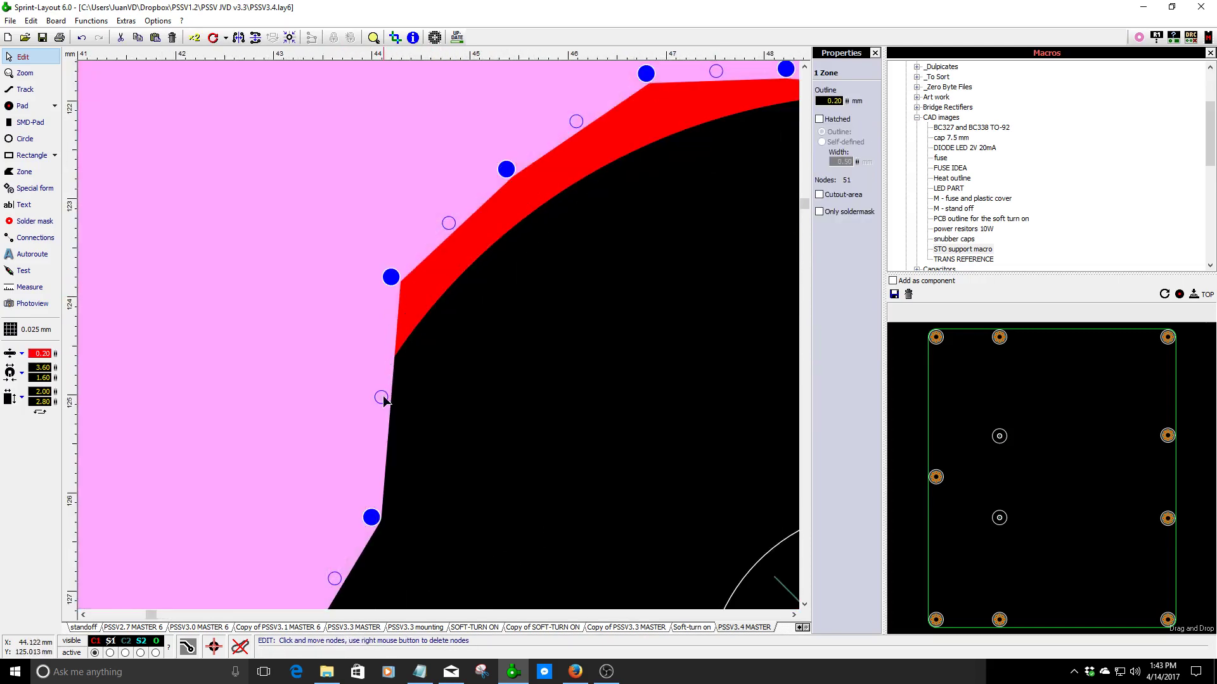
- Pull a new node outward on the C1 zone's edge left of the mounting hole and move the node below to X 43.325, Y 125.950 mm
{"action": "left_click_drag", "start_coordinate": [381, 398], "coordinate": [334, 382]}
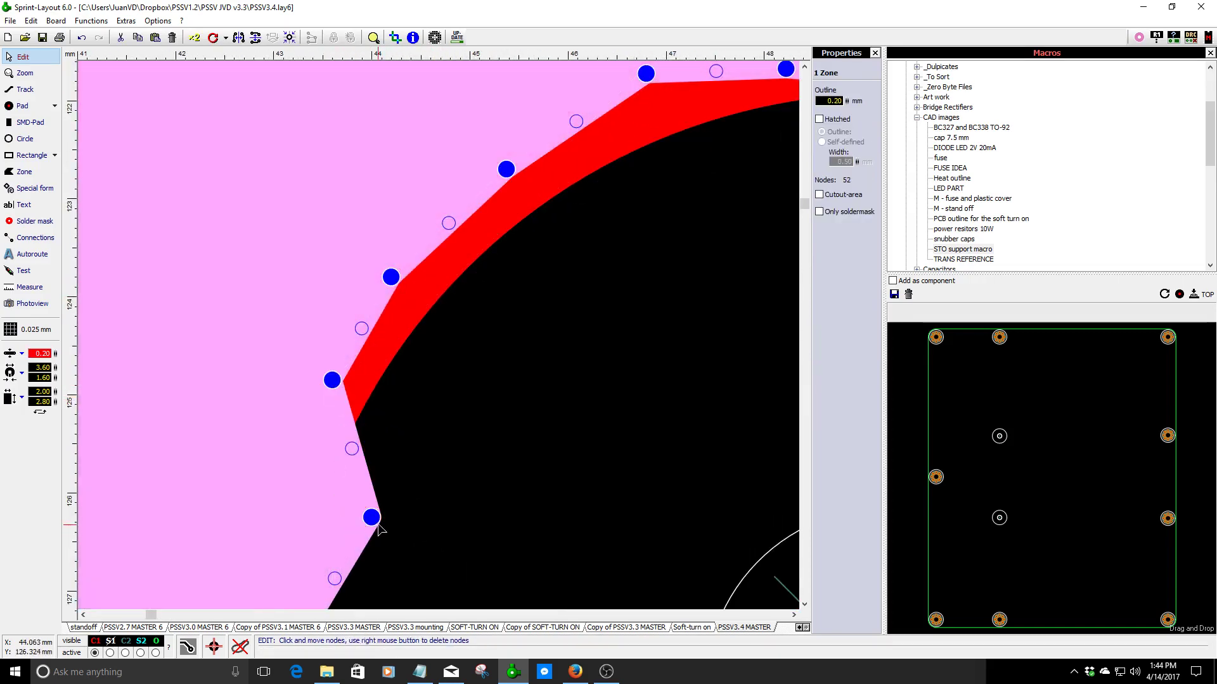
{"action": "left_click_drag", "start_coordinate": [372, 521], "coordinate": [320, 489]}
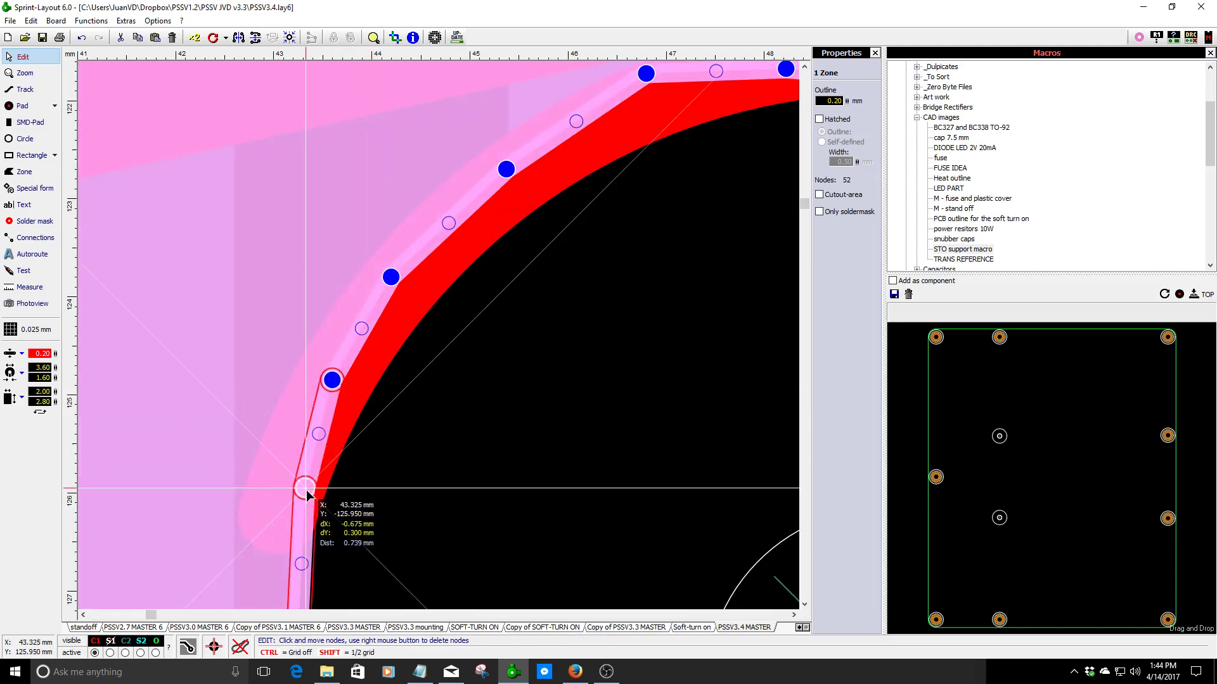
{"action": "left_click", "coordinate": [328, 503]}
- Remove the surplus node above the C1 zone's lower corner and move the corner to about X 43.3 mm, making the edge vertical
{"action": "scroll", "coordinate": [328, 502], "scroll_direction": "down", "scroll_amount": 2}
{"action": "scroll", "coordinate": [401, 392], "scroll_direction": "up", "scroll_amount": 1}
{"action": "left_click", "coordinate": [428, 344]}
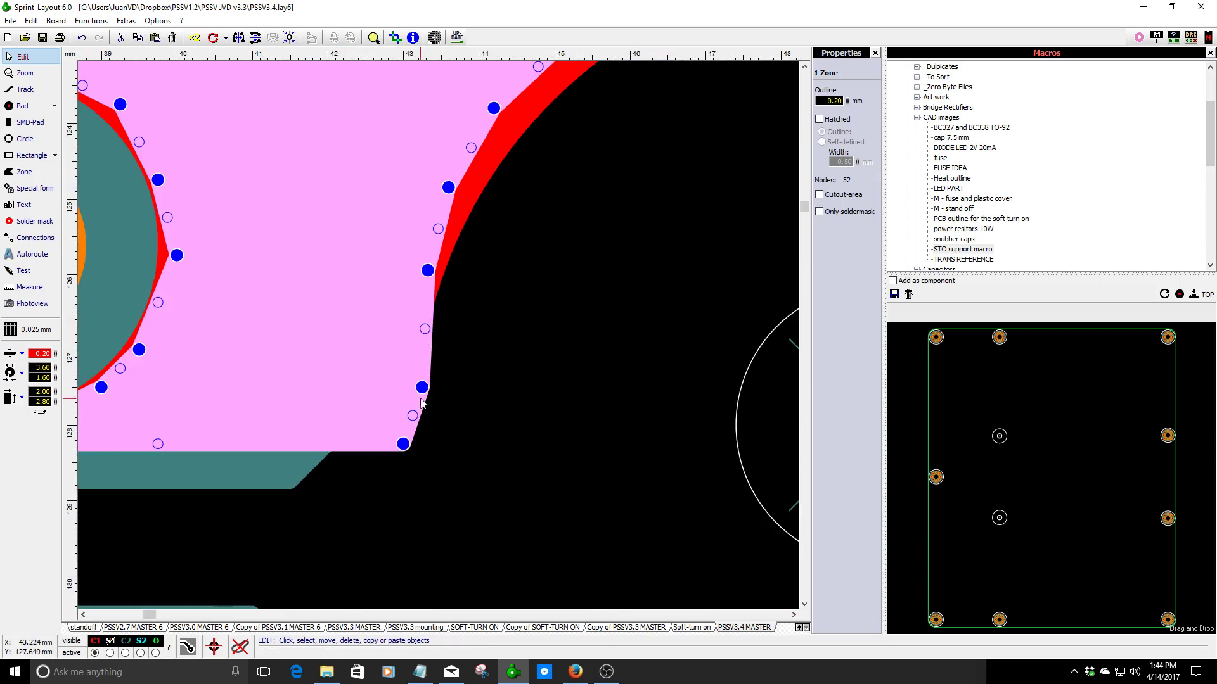
{"action": "left_click_drag", "start_coordinate": [424, 329], "coordinate": [443, 435]}
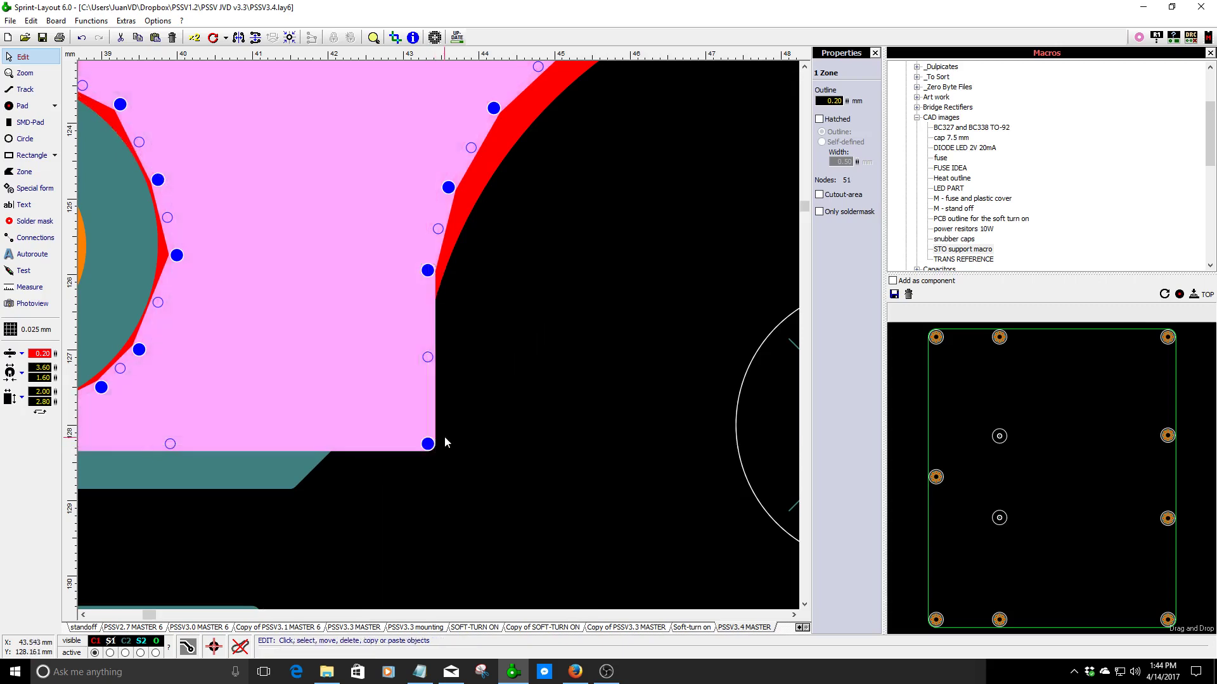
{"action": "left_click", "coordinate": [500, 383]}
- Add a node on the C1 zone's vertical edge where the arc ends, and shift it and the lower corner slightly inward
{"action": "scroll", "coordinate": [433, 294], "scroll_direction": "down", "scroll_amount": 3}
{"action": "left_click", "coordinate": [433, 292]}
{"action": "scroll", "coordinate": [413, 362], "scroll_direction": "up", "scroll_amount": 4}
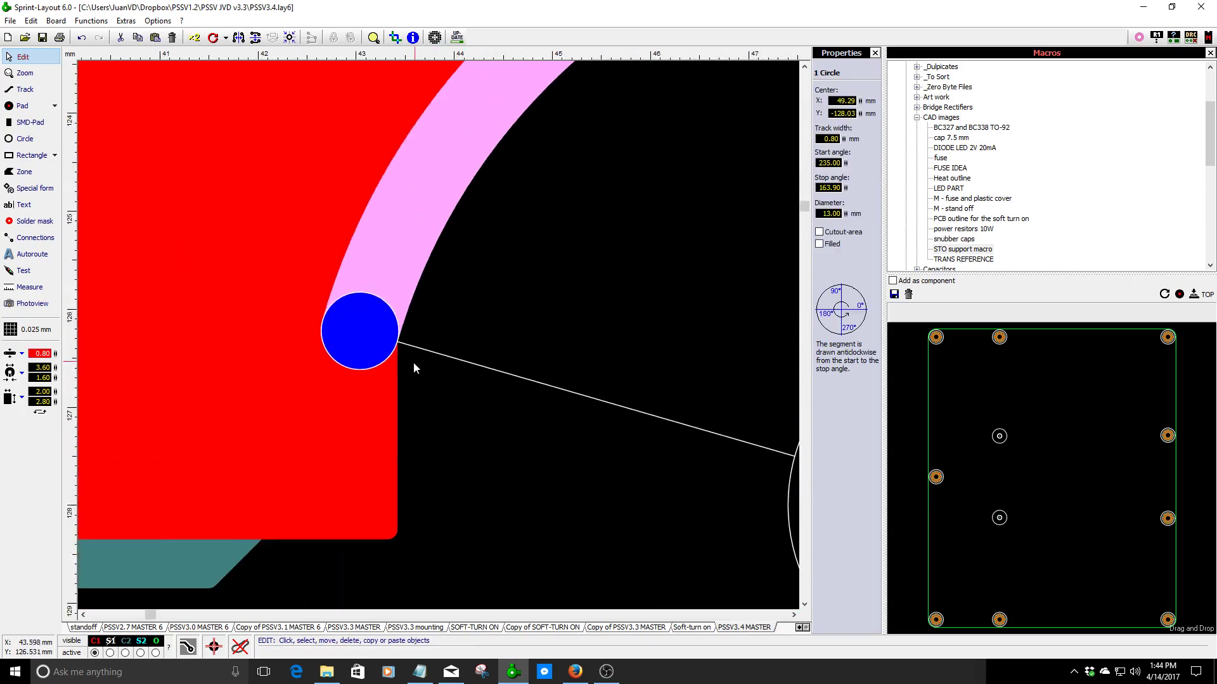
{"action": "left_click_drag", "start_coordinate": [387, 417], "coordinate": [383, 354]}
{"action": "left_click_drag", "start_coordinate": [388, 530], "coordinate": [382, 530]}
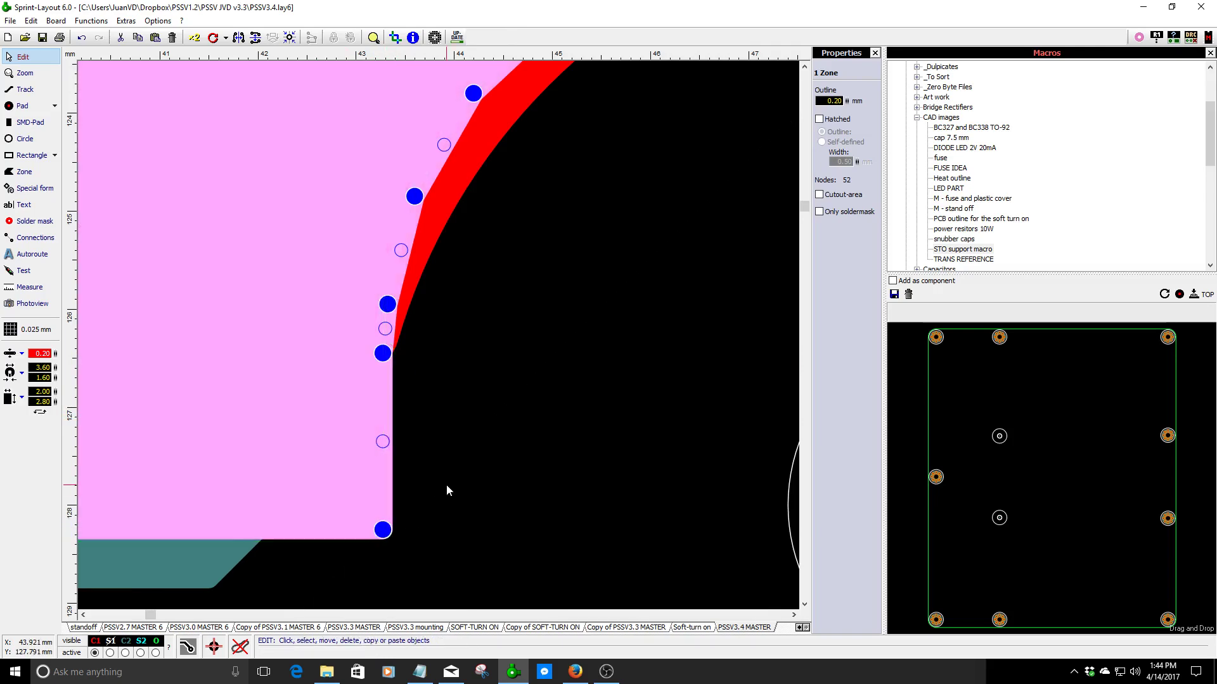
{"action": "left_click", "coordinate": [447, 486]}
{"action": "scroll", "coordinate": [453, 391], "scroll_direction": "down", "scroll_amount": 2}
{"action": "scroll", "coordinate": [394, 287], "scroll_direction": "up", "scroll_amount": 1}
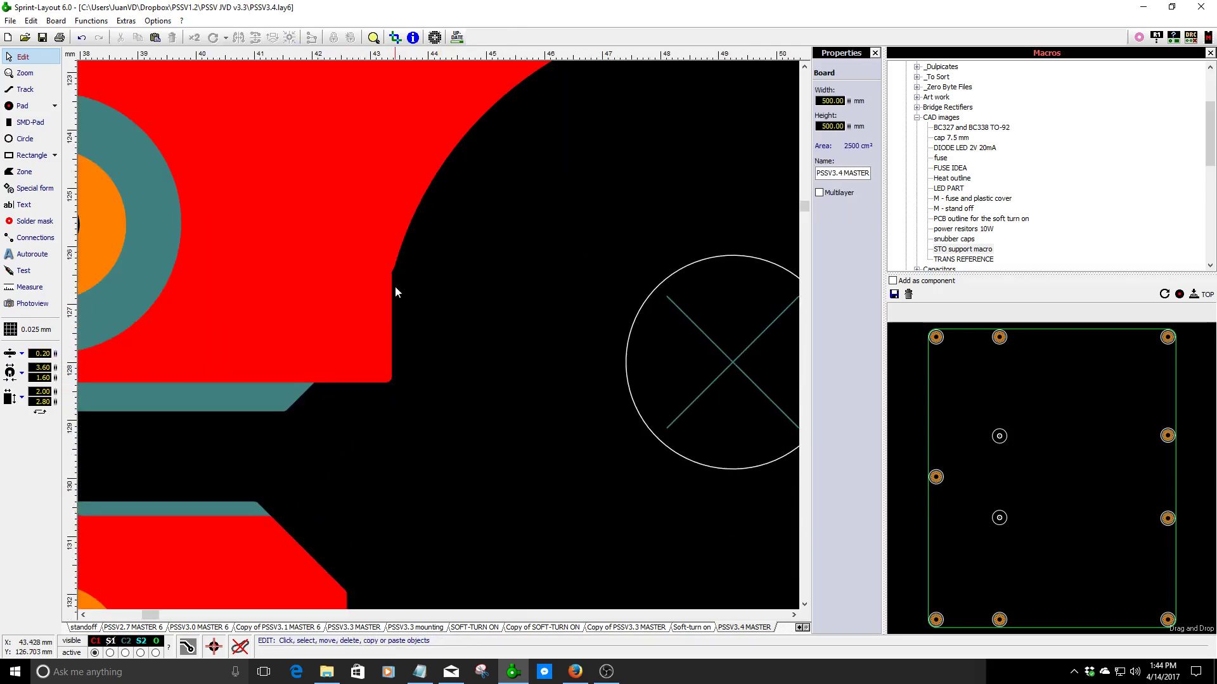
- Extend the upper end of the C1 arc around the mounting hole down to a stop angle of 180.00 degrees
{"action": "left_click", "coordinate": [394, 253]}
{"action": "left_click_drag", "start_coordinate": [388, 267], "coordinate": [443, 380]}
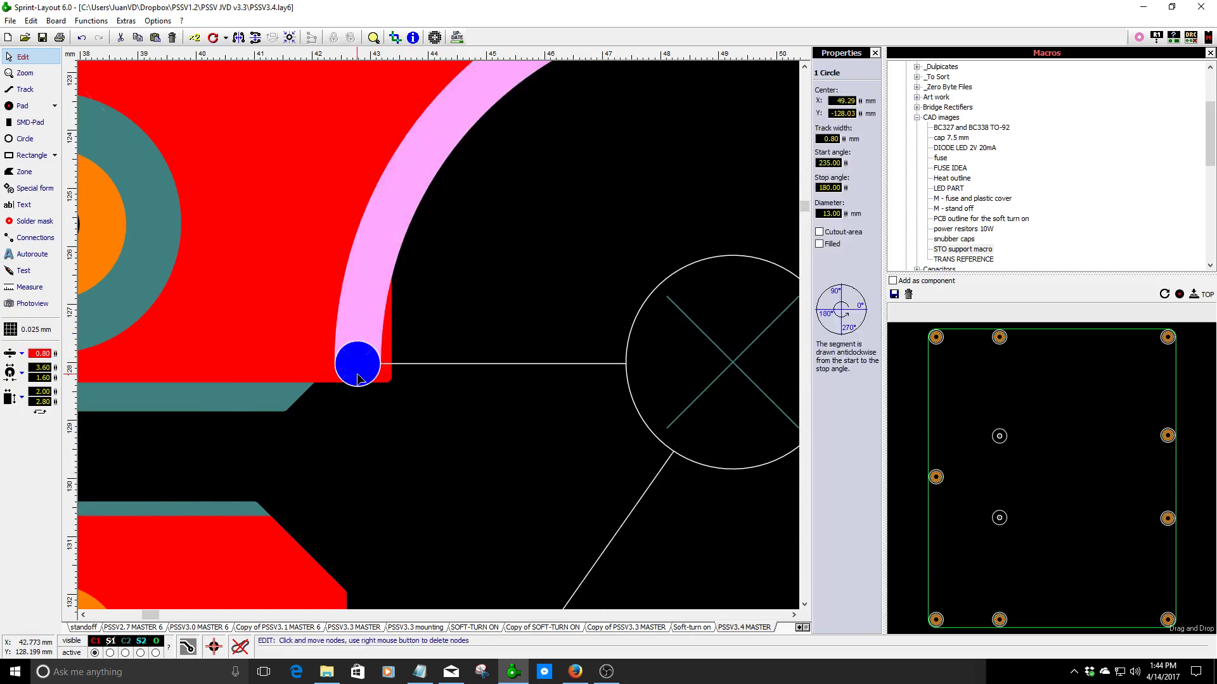
{"action": "mouse_move", "coordinate": [358, 356]}
{"action": "left_mouse_down"}
{"action": "mouse_move", "coordinate": [370, 254]}
{"action": "mouse_move", "coordinate": [363, 337]}
{"action": "left_mouse_up"}
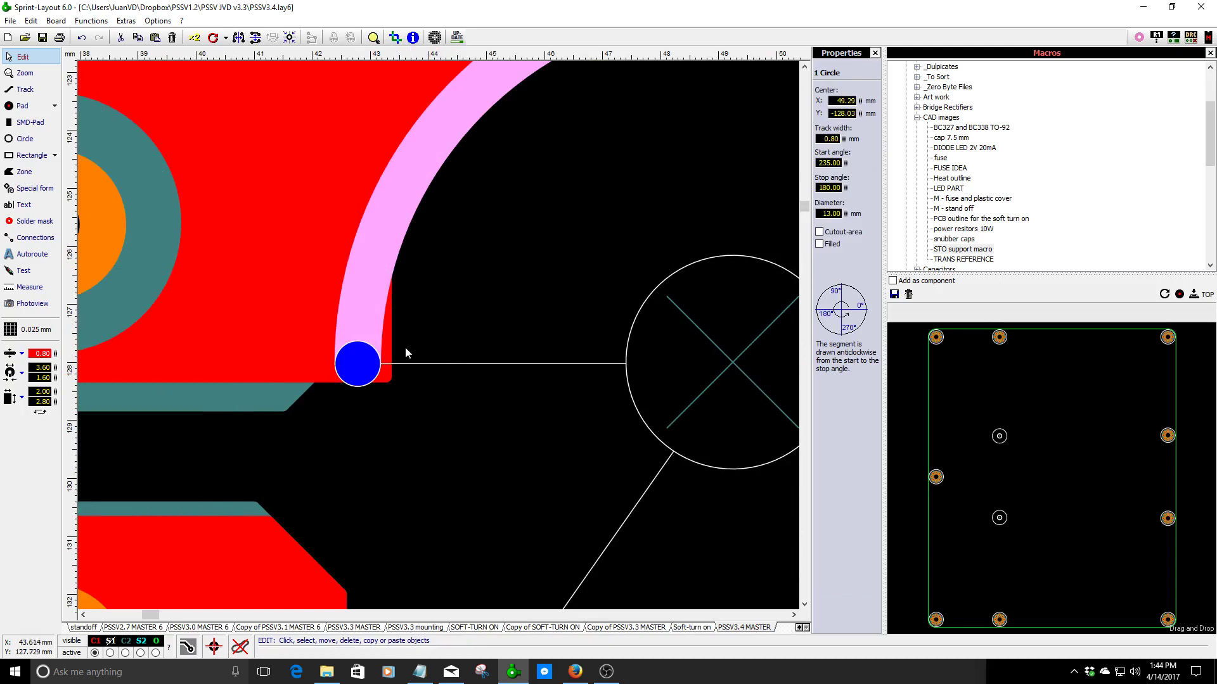
- Pull the C1 zone's edge back behind the extended arc, adding a node and moving the lower corner to X 42.925, Y 128.250 mm
{"action": "left_click", "coordinate": [384, 335]}
{"action": "scroll", "coordinate": [383, 335], "scroll_direction": "up", "scroll_amount": 2}
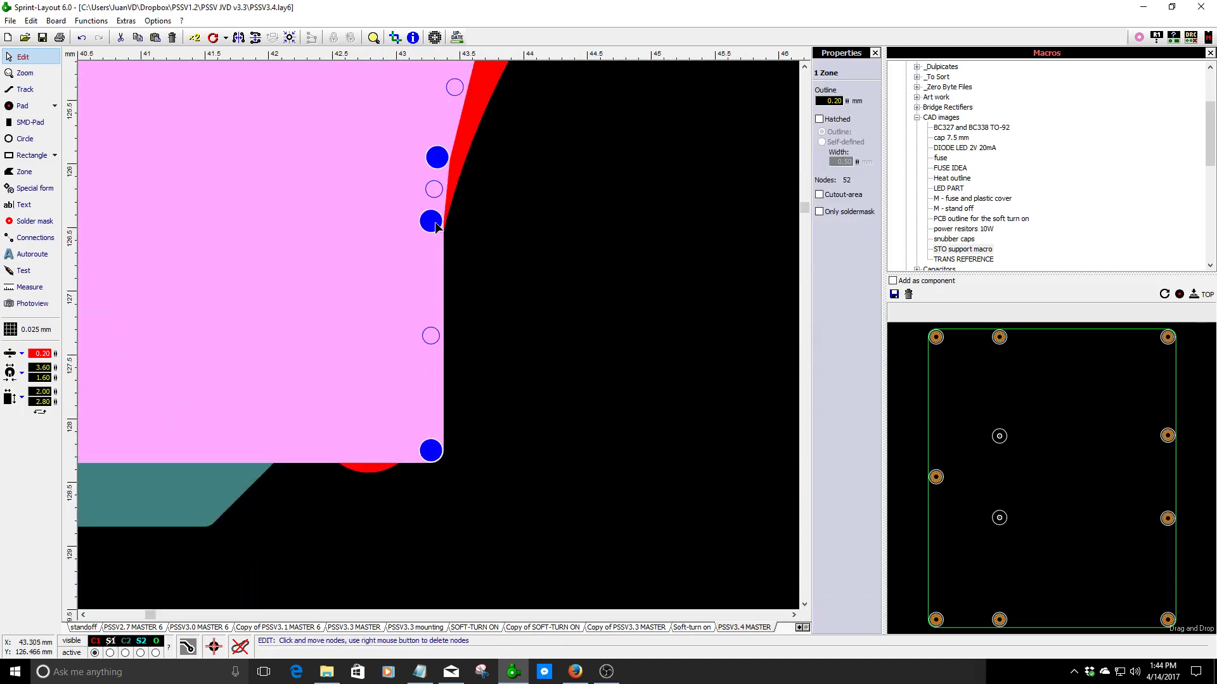
{"action": "left_click_drag", "start_coordinate": [434, 223], "coordinate": [398, 256]}
{"action": "left_click_drag", "start_coordinate": [414, 352], "coordinate": [379, 355]}
{"action": "left_click_drag", "start_coordinate": [431, 451], "coordinate": [385, 452]}
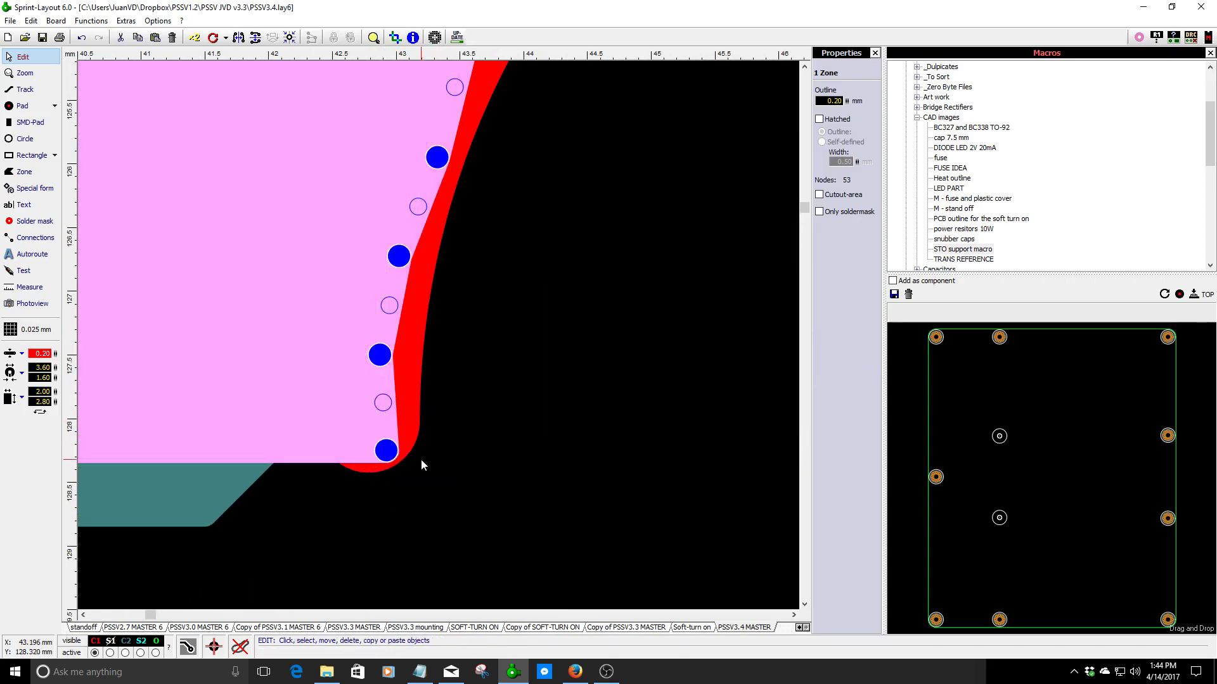
{"action": "left_click", "coordinate": [421, 459]}
- Set the C1 arc's stop angle to 179.50 degrees
{"action": "left_click", "coordinate": [409, 419]}
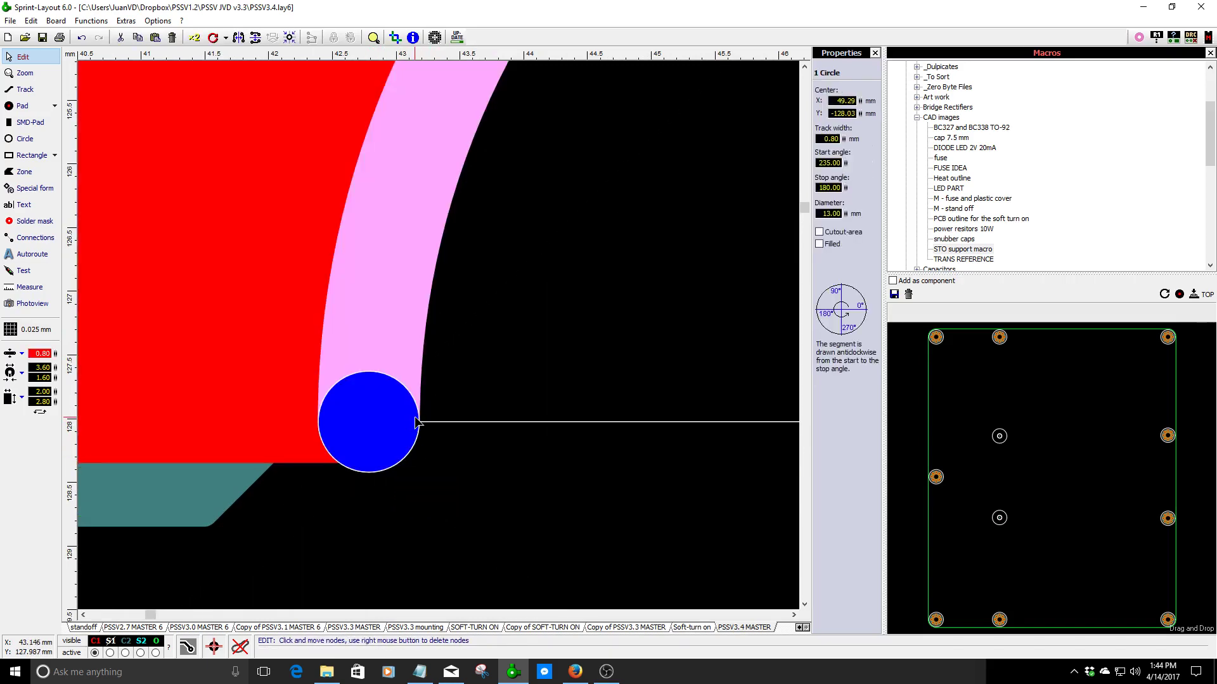
{"action": "left_click", "coordinate": [845, 163]}
{"action": "left_click_drag", "start_coordinate": [845, 188], "coordinate": [859, 217]}
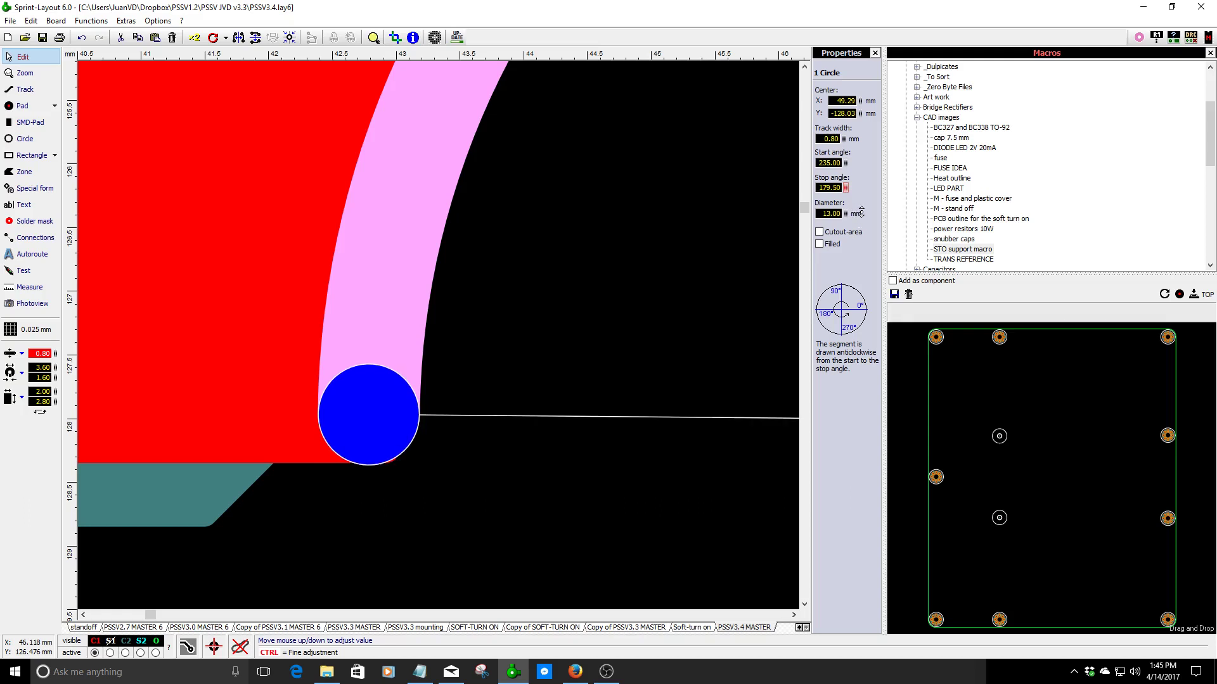
{"action": "left_click", "coordinate": [649, 253]}
{"action": "scroll", "coordinate": [411, 421], "scroll_direction": "down", "scroll_amount": 3}
{"action": "scroll", "coordinate": [469, 314], "scroll_direction": "up", "scroll_amount": 4}
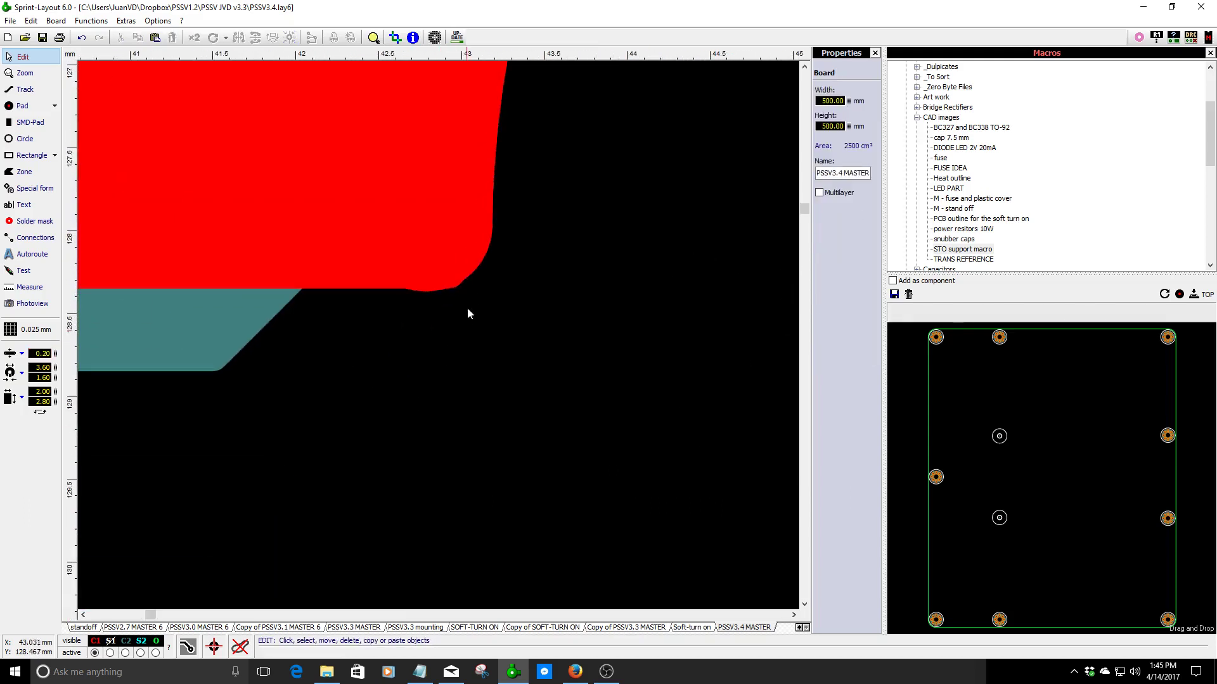
- Fine-tune the C1 zone's lower corner node beside the arc's end and check the whole outline around the hole
{"action": "left_click", "coordinate": [463, 279]}
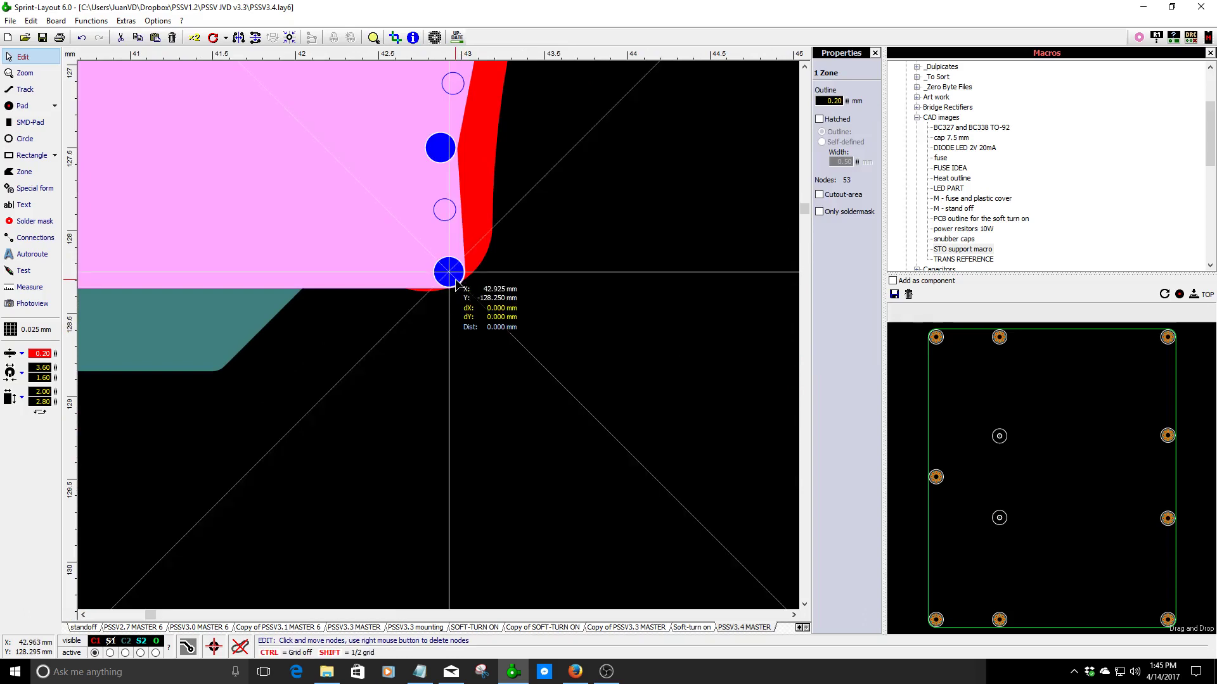
{"action": "left_click_drag", "start_coordinate": [453, 281], "coordinate": [449, 282]}
{"action": "left_click", "coordinate": [473, 305]}
{"action": "scroll", "coordinate": [473, 305], "scroll_direction": "down", "scroll_amount": 6}
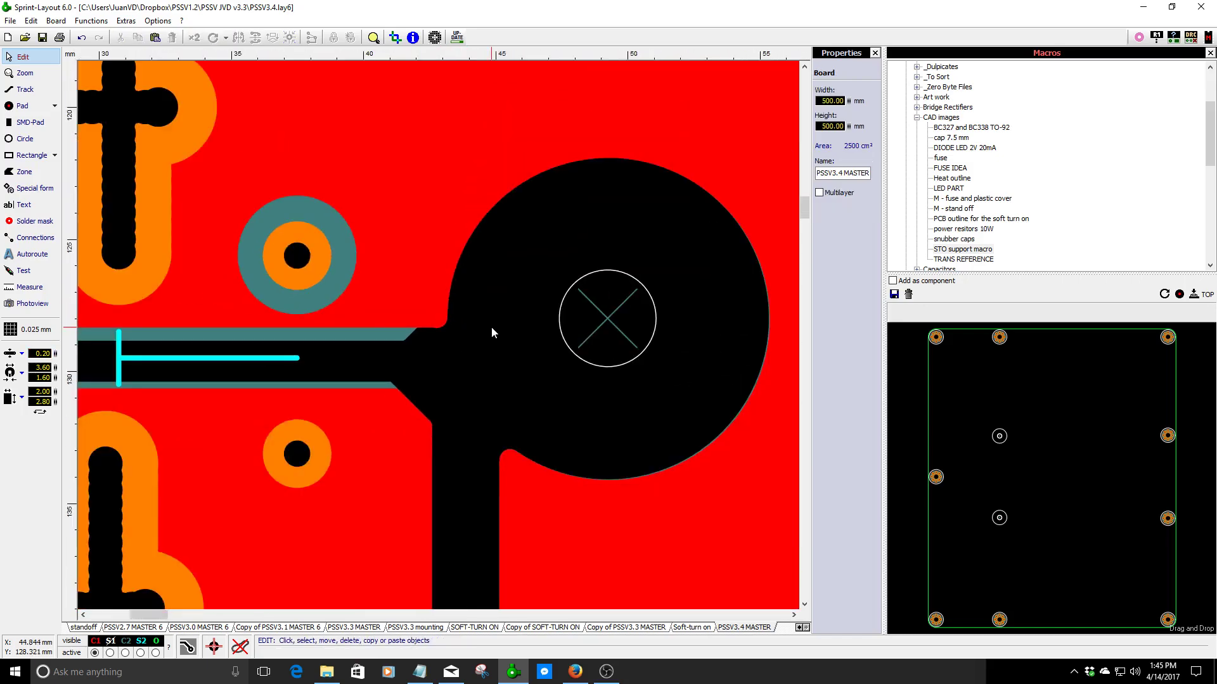
{"action": "scroll", "coordinate": [496, 311], "scroll_direction": "down", "scroll_amount": 2}
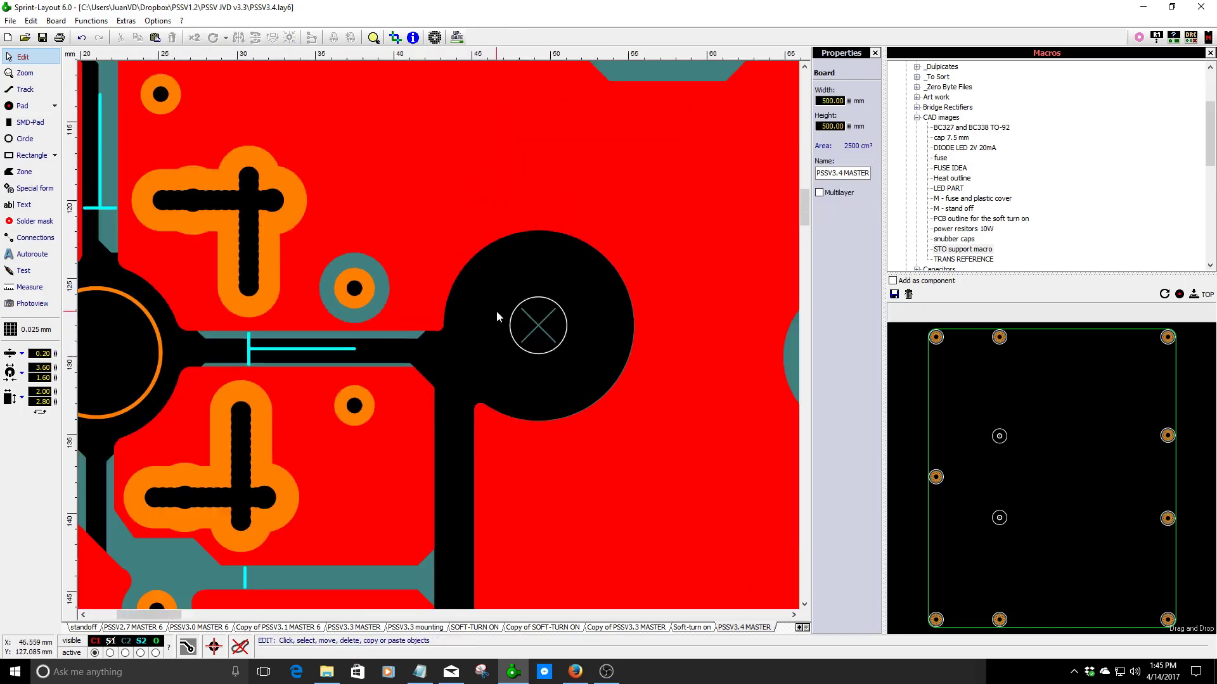
{"action": "scroll", "coordinate": [438, 334], "scroll_direction": "up", "scroll_amount": 1}
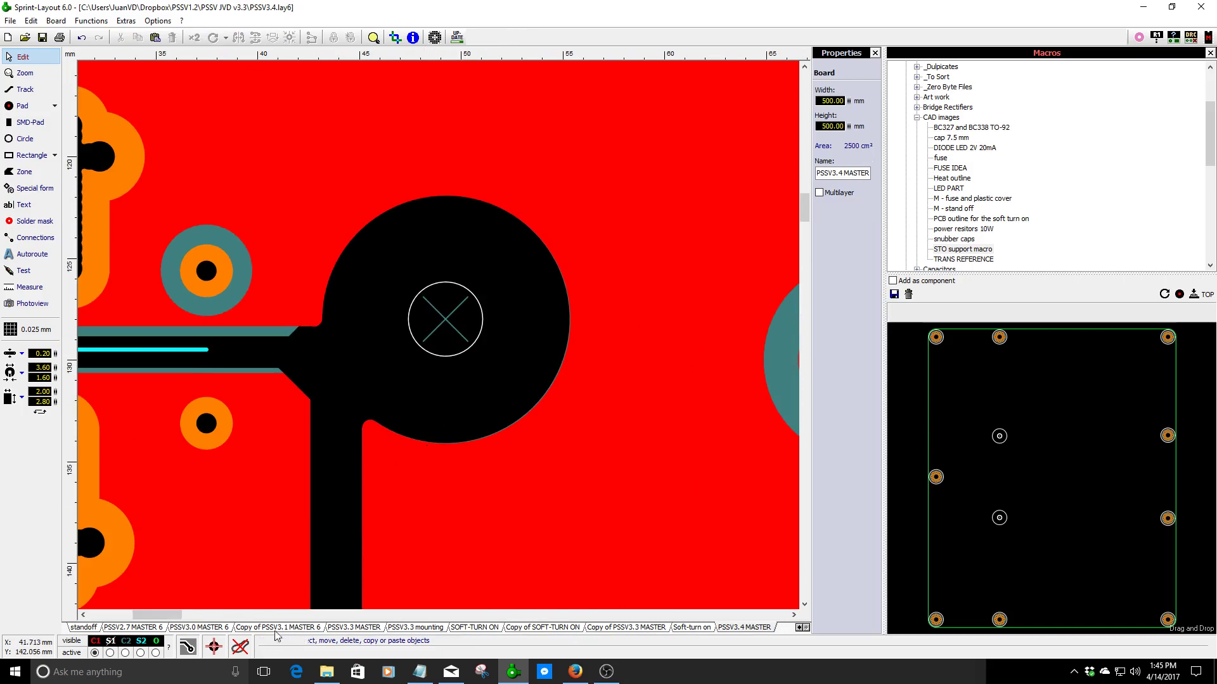
- Make C2 the active layer and compare the centre and angles of its arc above the mounting hole with the C1 arc
{"action": "left_click", "coordinate": [124, 652]}
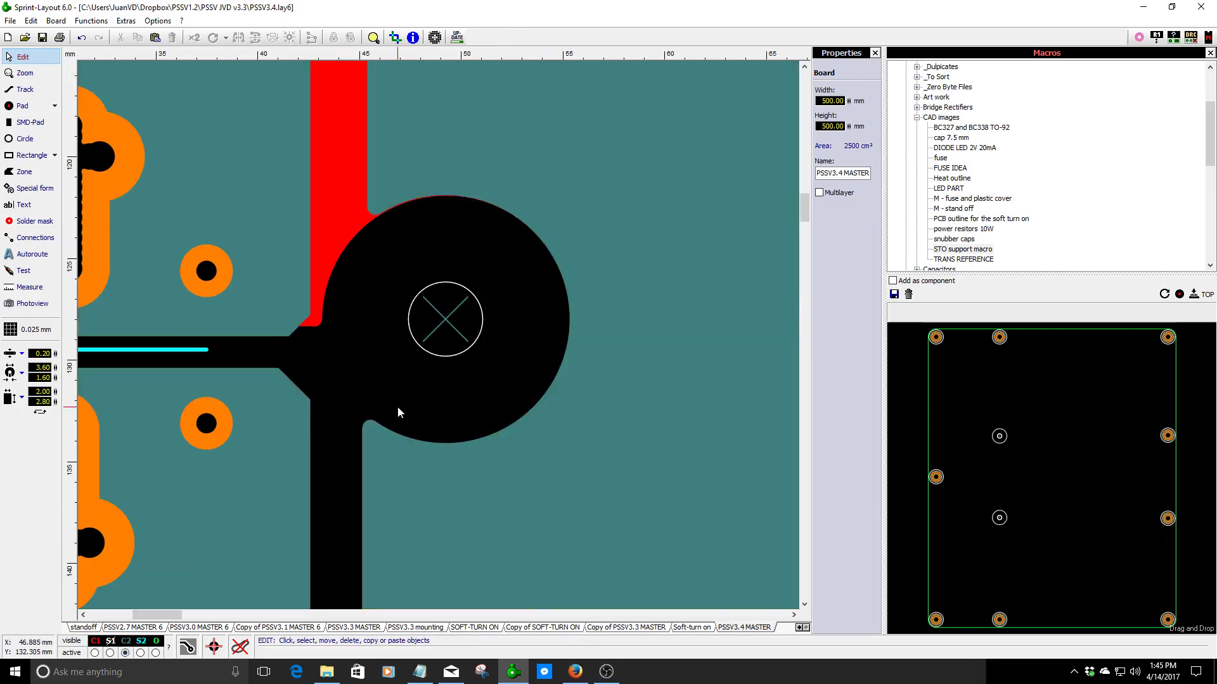
{"action": "scroll", "coordinate": [414, 378], "scroll_direction": "up", "scroll_amount": 2}
{"action": "scroll", "coordinate": [399, 342], "scroll_direction": "up", "scroll_amount": 4}
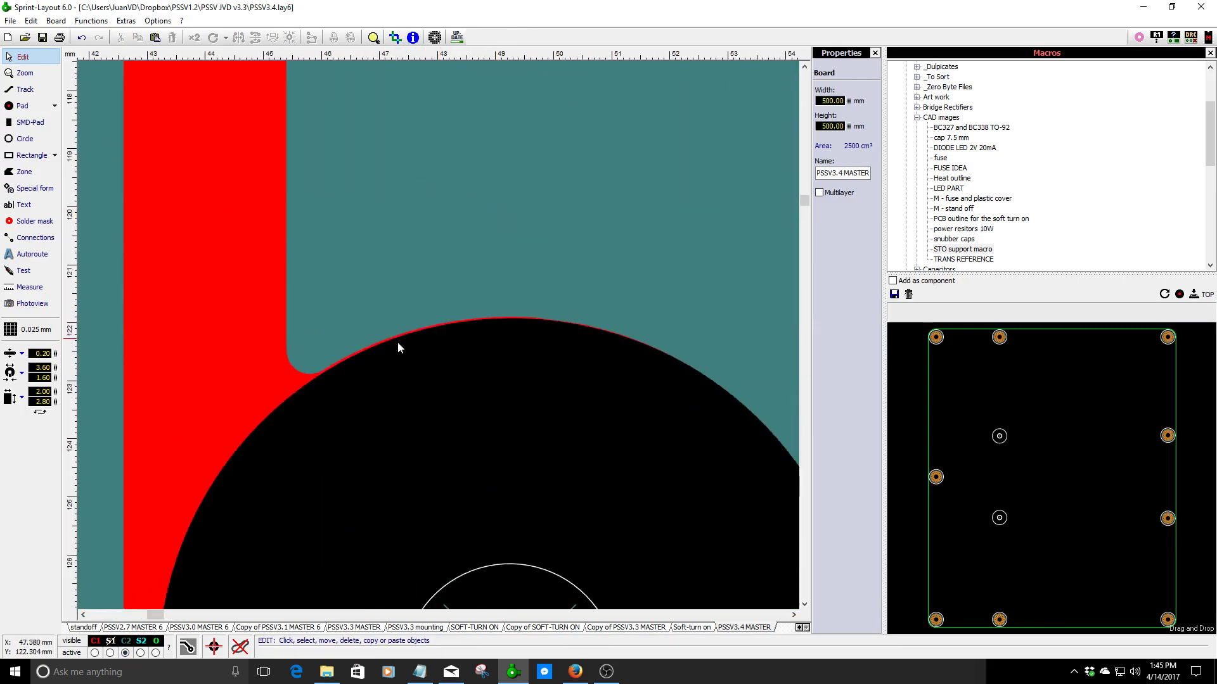
{"action": "left_click", "coordinate": [378, 341]}
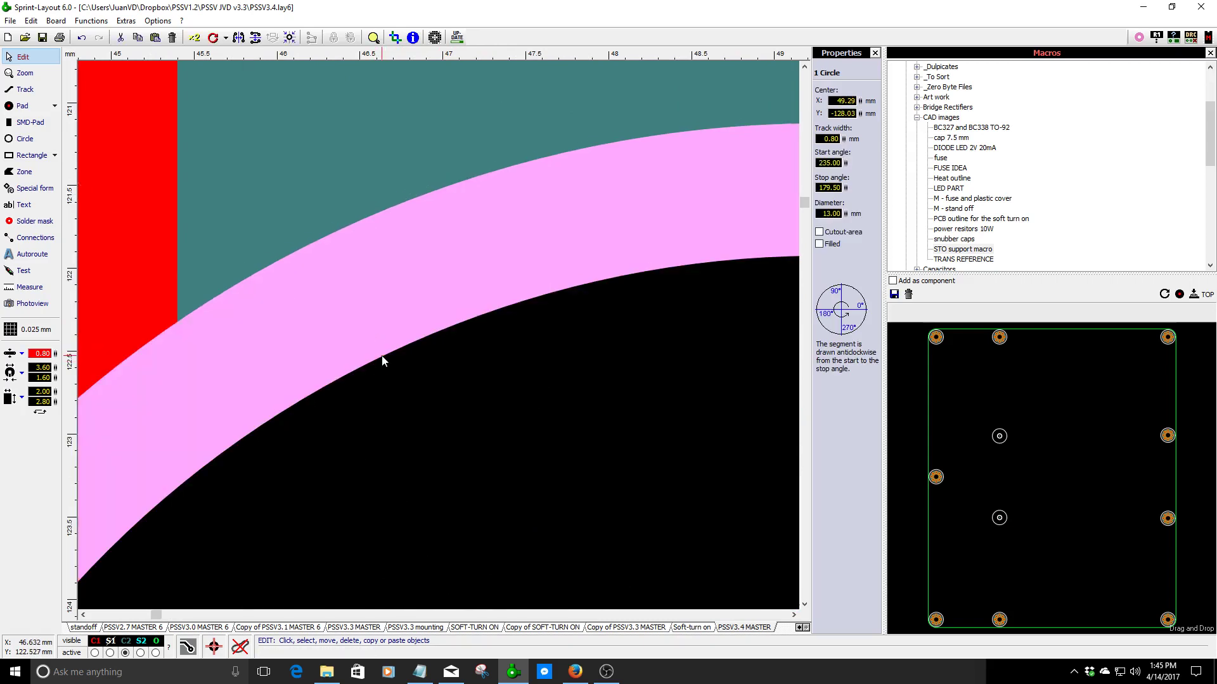
{"action": "key", "text": "Delete"}
{"action": "key", "text": "ctrl+z"}
{"action": "scroll", "coordinate": [438, 314], "scroll_direction": "down", "scroll_amount": 2}
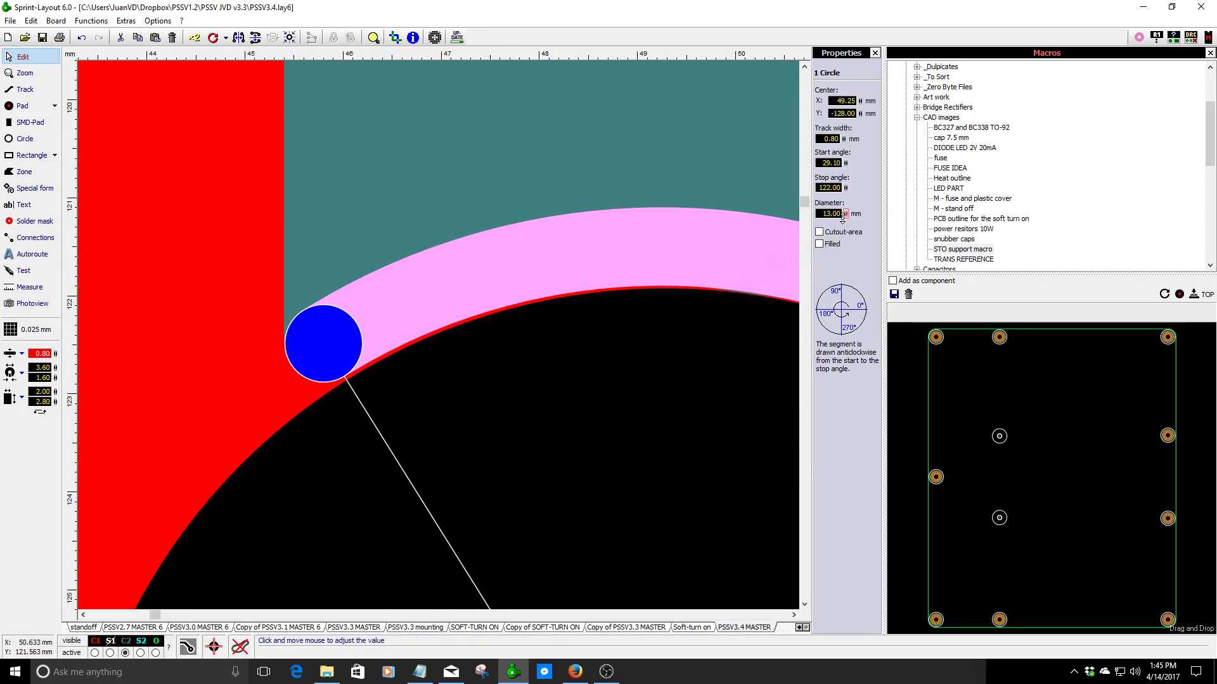
{"action": "key", "text": "Delete"}
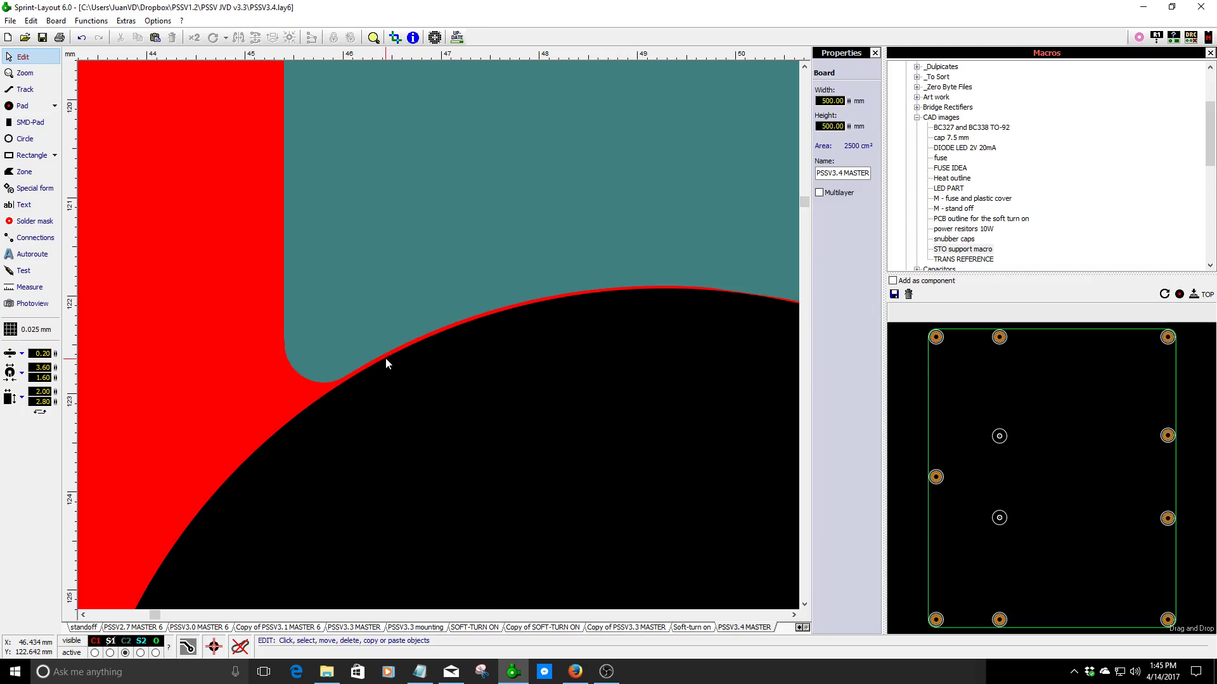
{"action": "key", "text": "ctrl+z"}
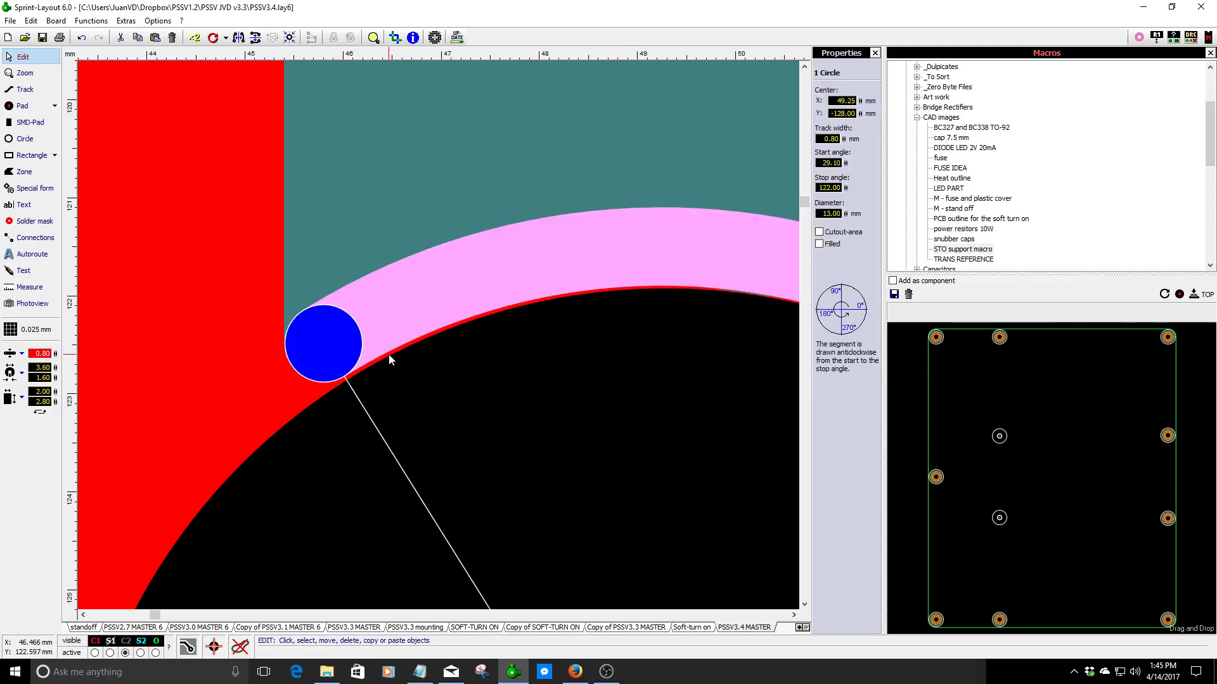
{"action": "key", "text": "Delete"}
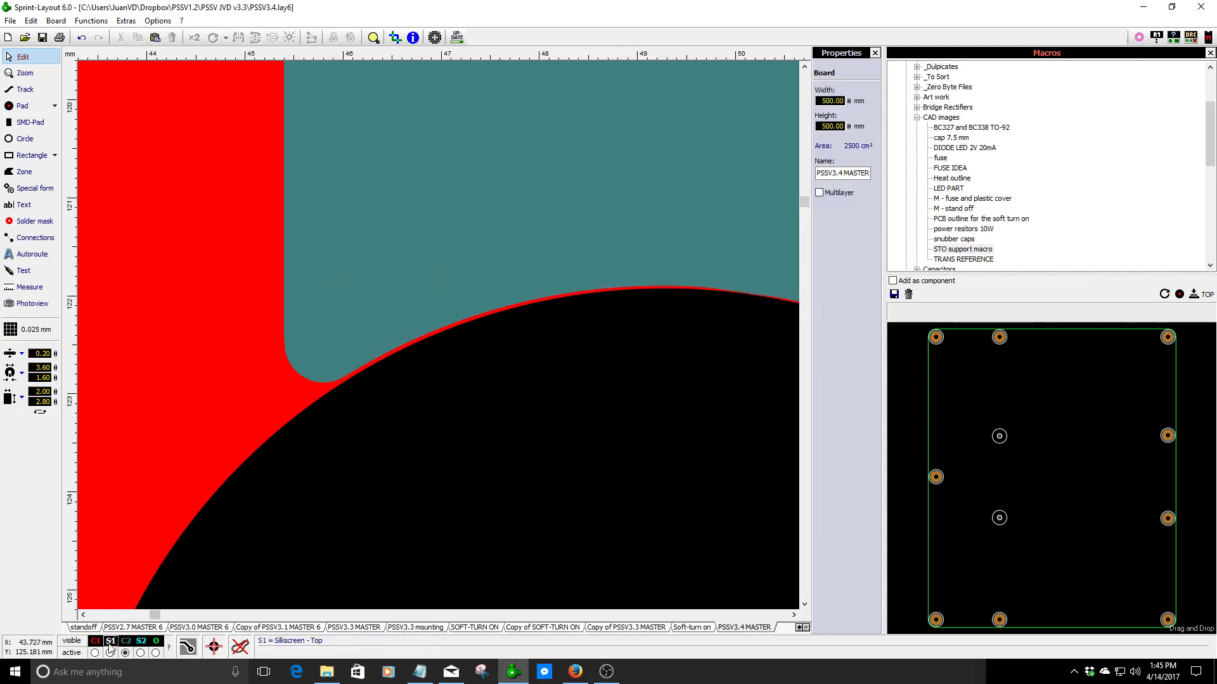
- Make C1 the active layer and examine its arc's properties and the clearance all around the mounting hole
{"action": "left_click", "coordinate": [94, 652]}
{"action": "key", "text": "ctrl+z"}
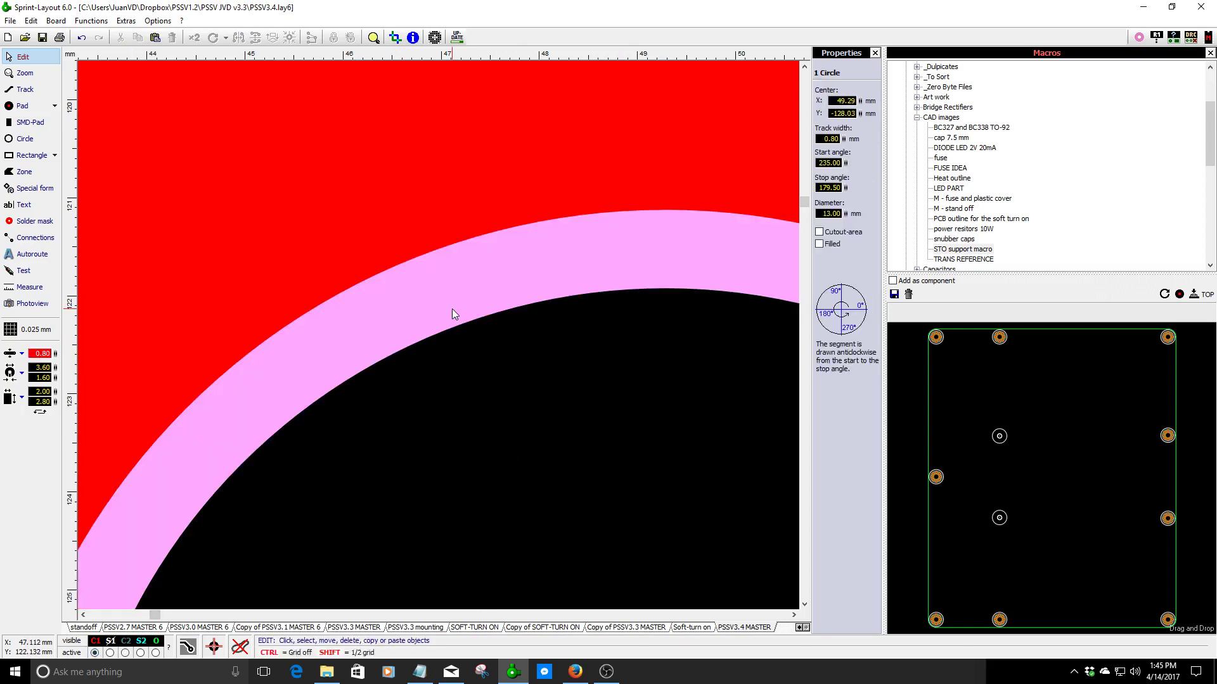
{"action": "left_click", "coordinate": [564, 417]}
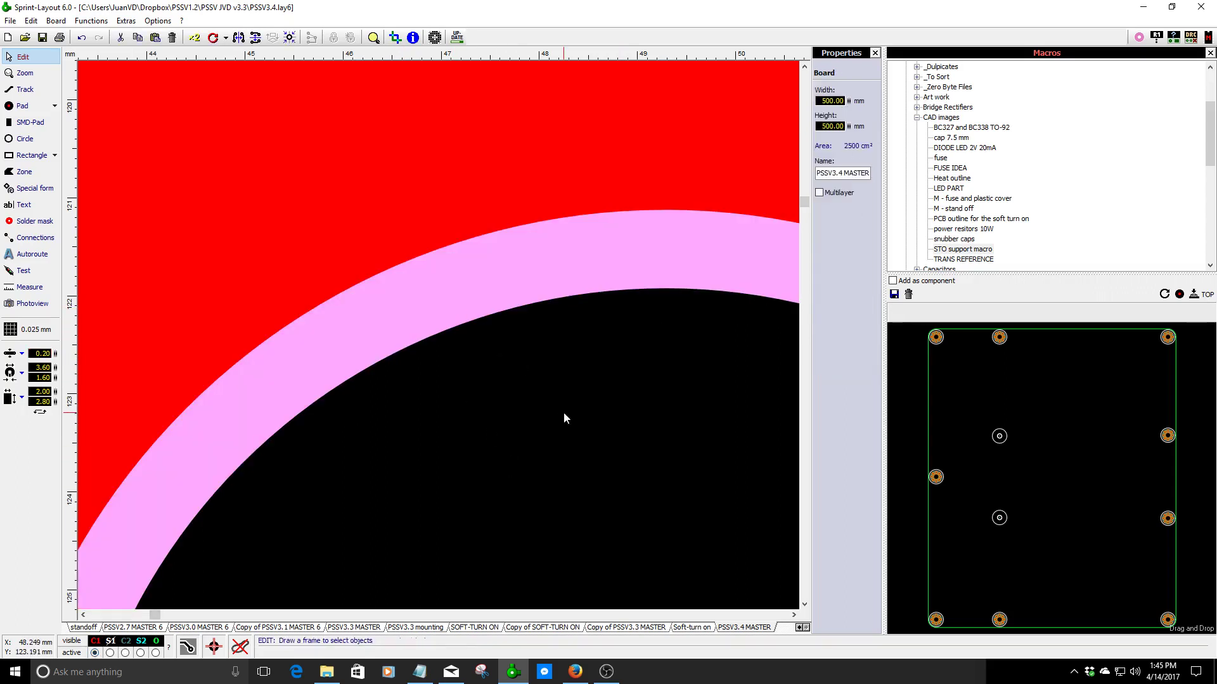
{"action": "scroll", "coordinate": [564, 419], "scroll_direction": "down", "scroll_amount": 4}
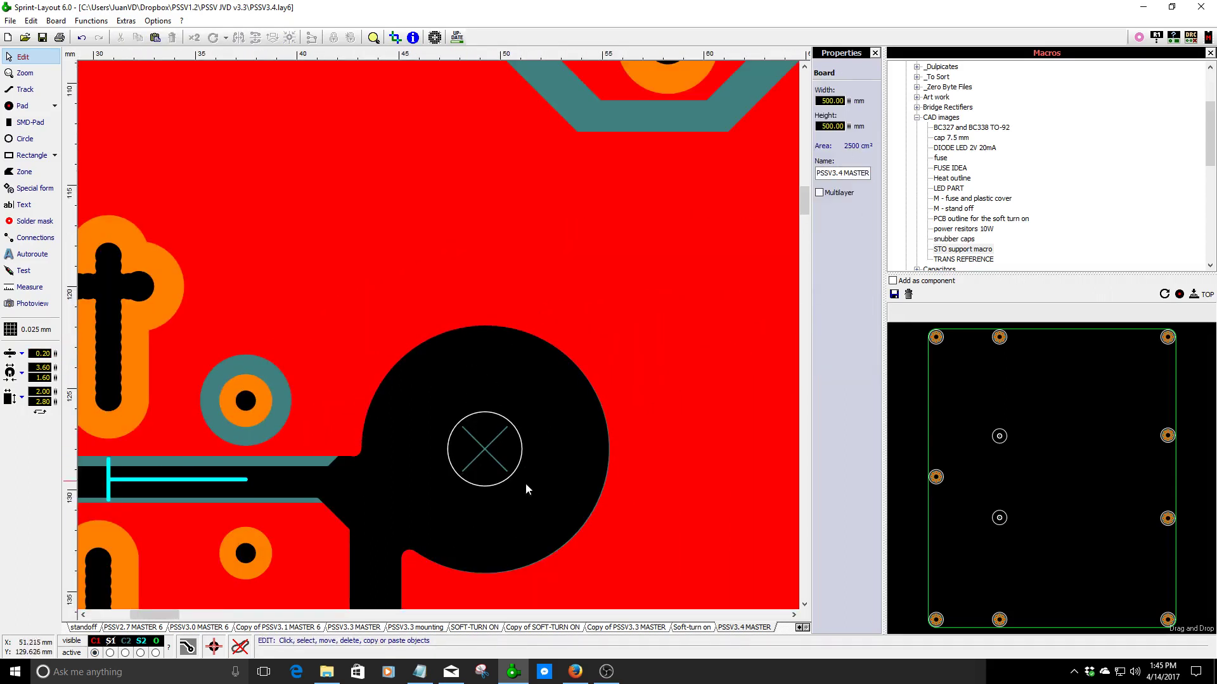
{"action": "scroll", "coordinate": [526, 483], "scroll_direction": "up", "scroll_amount": 2}
{"action": "left_click", "coordinate": [576, 446]}
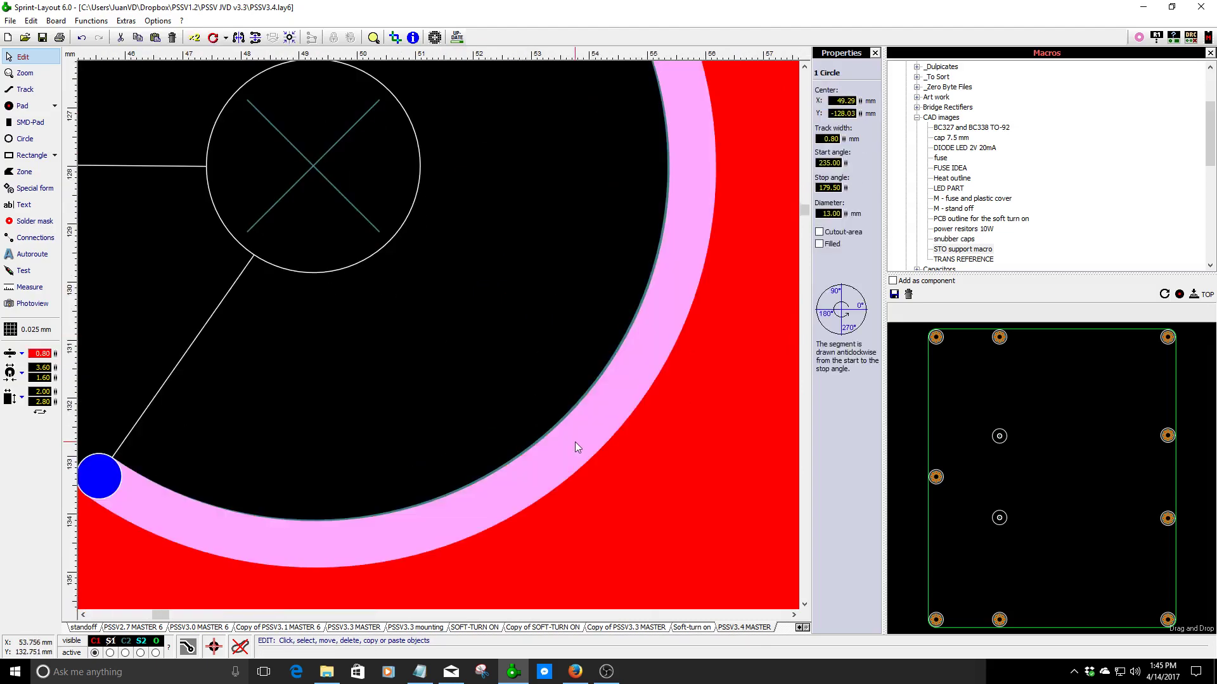
{"action": "scroll", "coordinate": [477, 366], "scroll_direction": "down", "scroll_amount": 1}
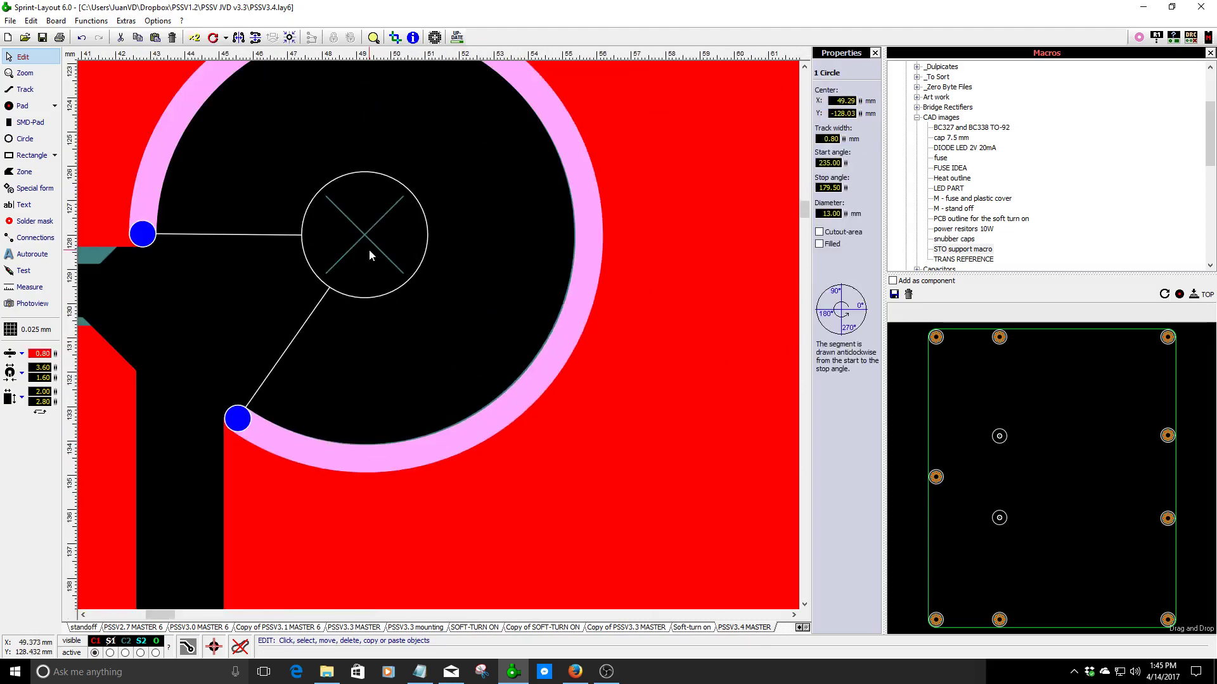
{"action": "scroll", "coordinate": [380, 266], "scroll_direction": "up", "scroll_amount": 1}
{"action": "left_click", "coordinate": [497, 461]}
{"action": "scroll", "coordinate": [458, 378], "scroll_direction": "down", "scroll_amount": 3}
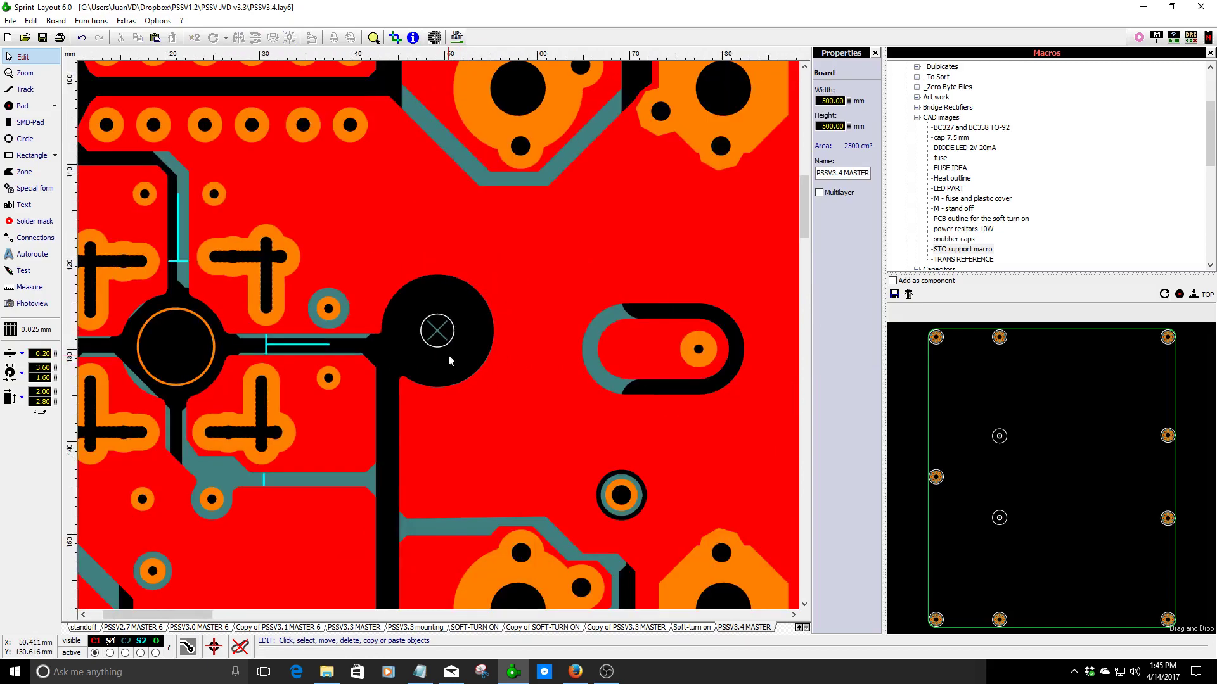
- Make C2 the active layer and show the top silkscreen layer S1 on the PSSV3.4 MASTER board
{"action": "left_click", "coordinate": [125, 653]}
{"action": "left_click", "coordinate": [113, 641]}
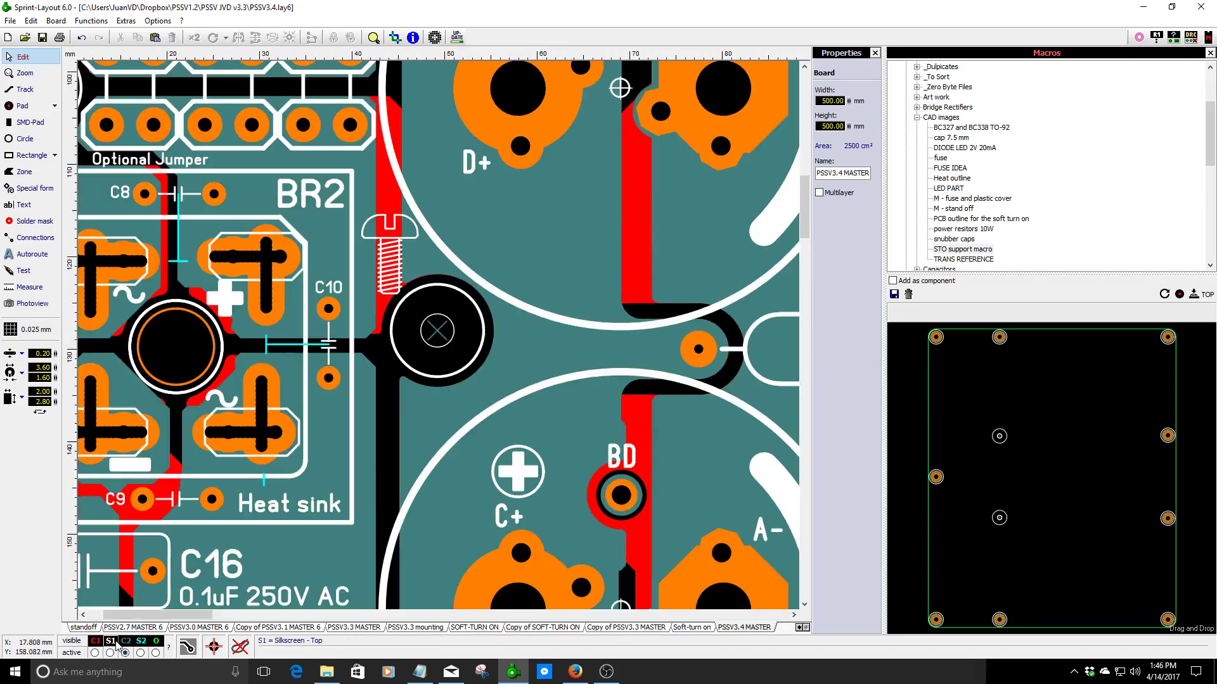
{"action": "scroll", "coordinate": [355, 368], "scroll_direction": "down", "scroll_amount": 2}
{"action": "scroll", "coordinate": [278, 336], "scroll_direction": "down", "scroll_amount": 3}
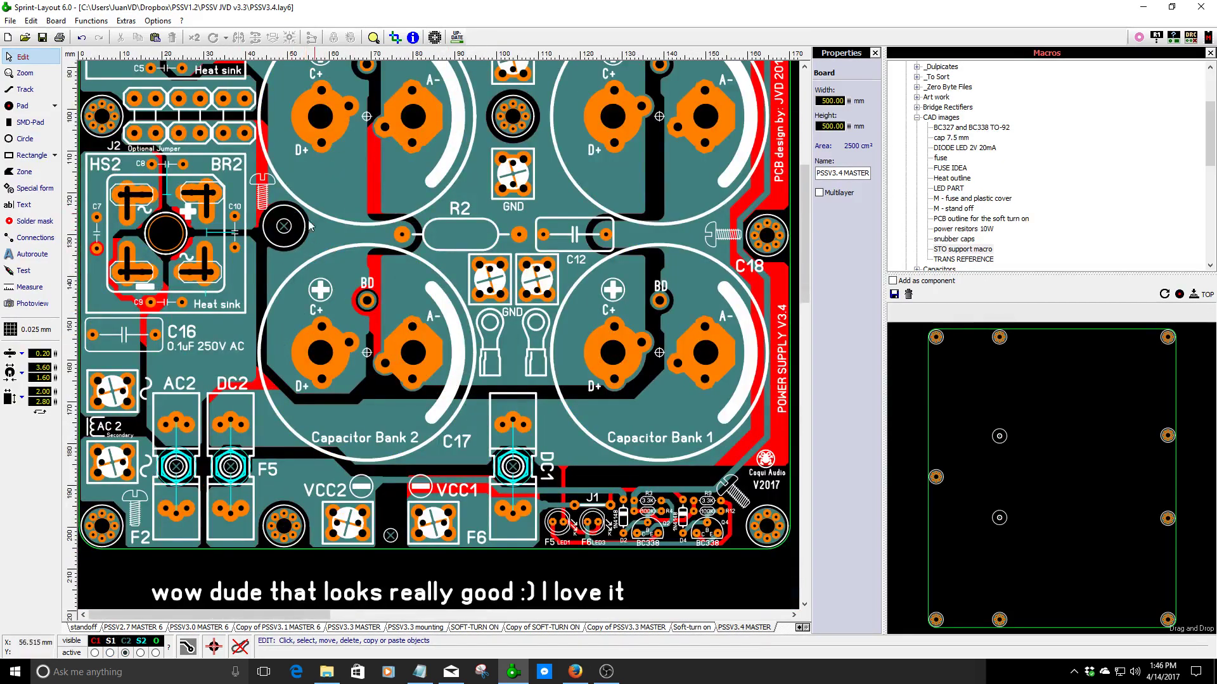
{"action": "scroll", "coordinate": [286, 228], "scroll_direction": "up", "scroll_amount": 2}
{"action": "scroll", "coordinate": [442, 341], "scroll_direction": "up", "scroll_amount": 1}
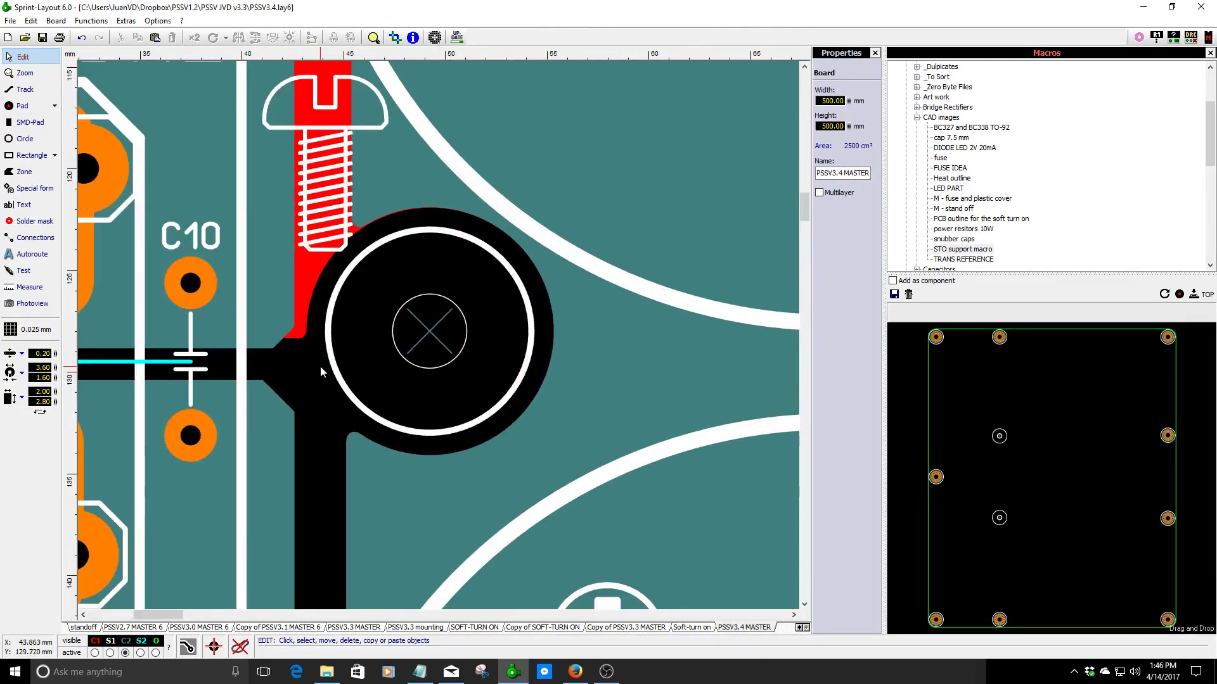
{"action": "left_click", "coordinate": [467, 339]}
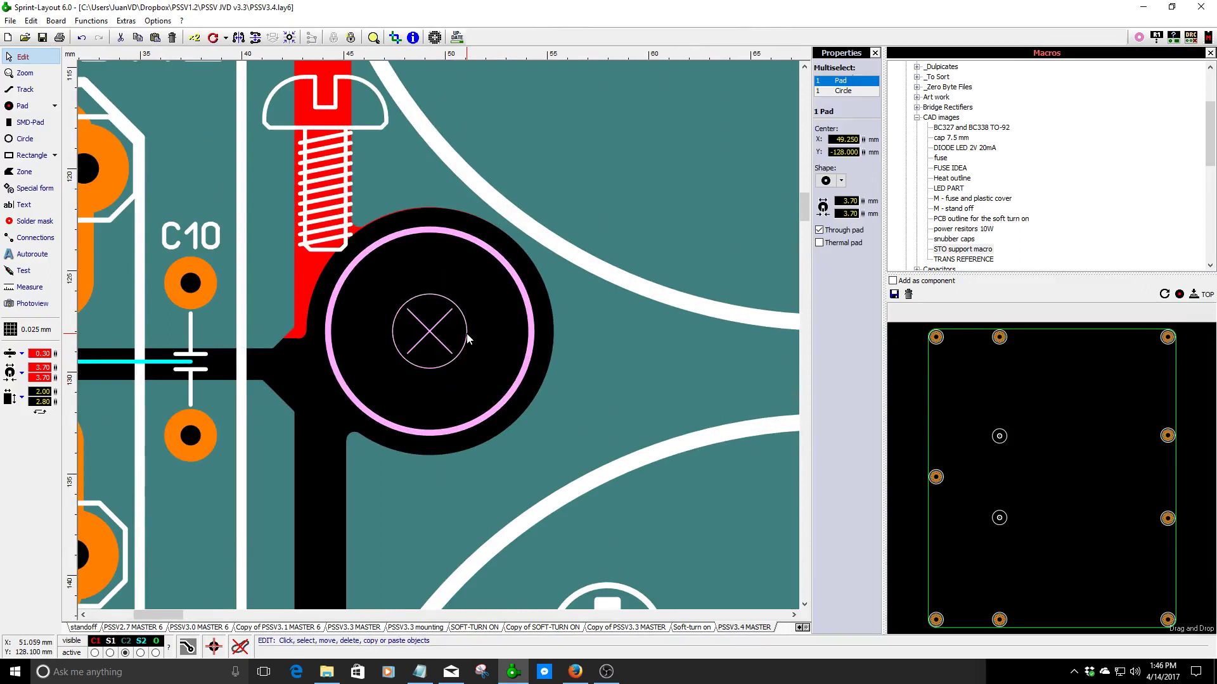
{"action": "right_click", "coordinate": [435, 332]}
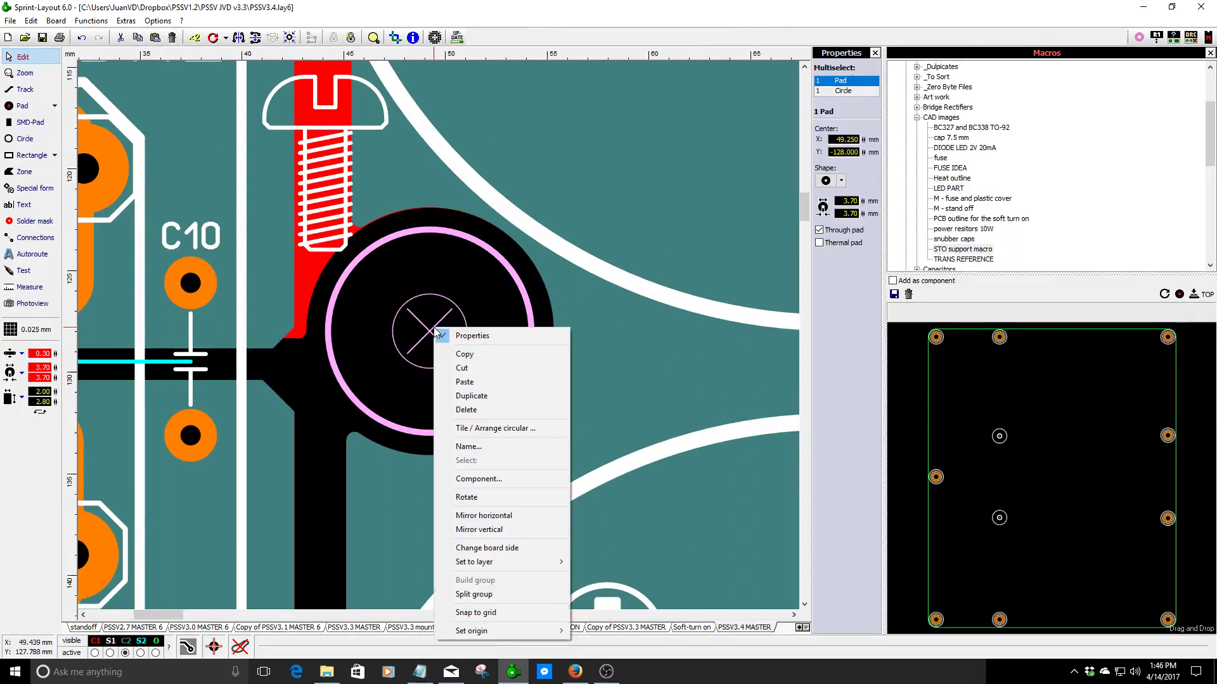
{"action": "left_click", "coordinate": [318, 409]}
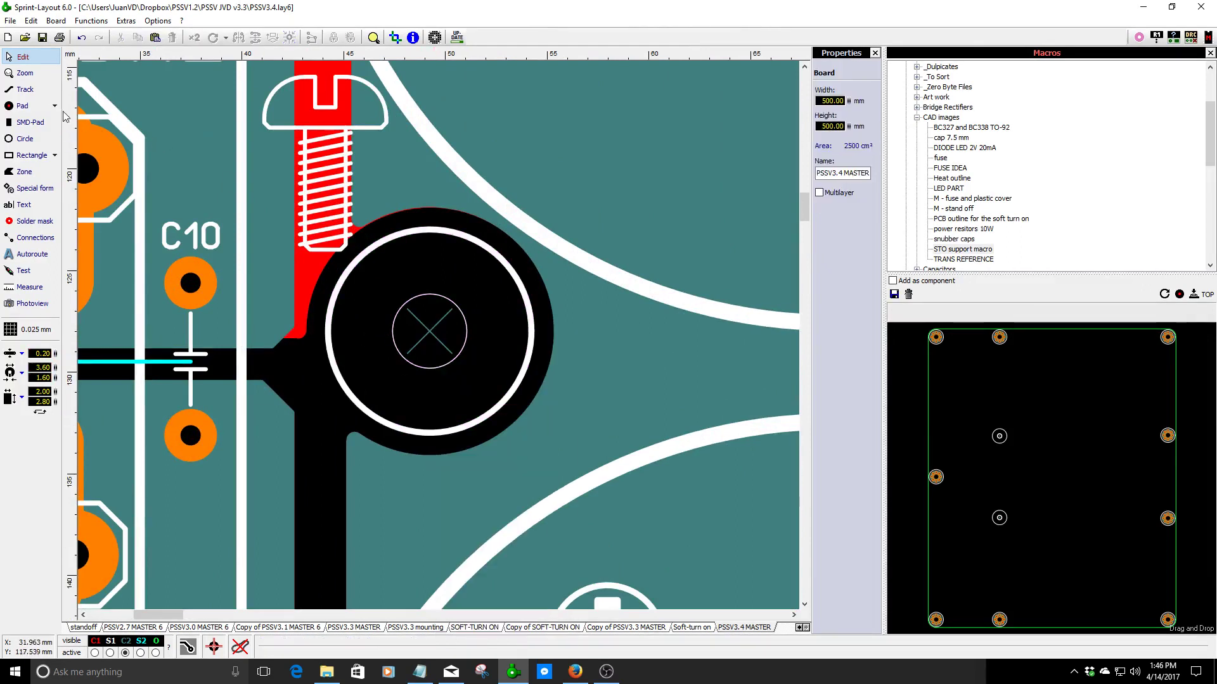
- On layer S1, draw a 0.20 mm wide vertical track about 71.75 mm long from the C10 support hole's centre to the lower mounting hole's centre
{"action": "left_click", "coordinate": [24, 90]}
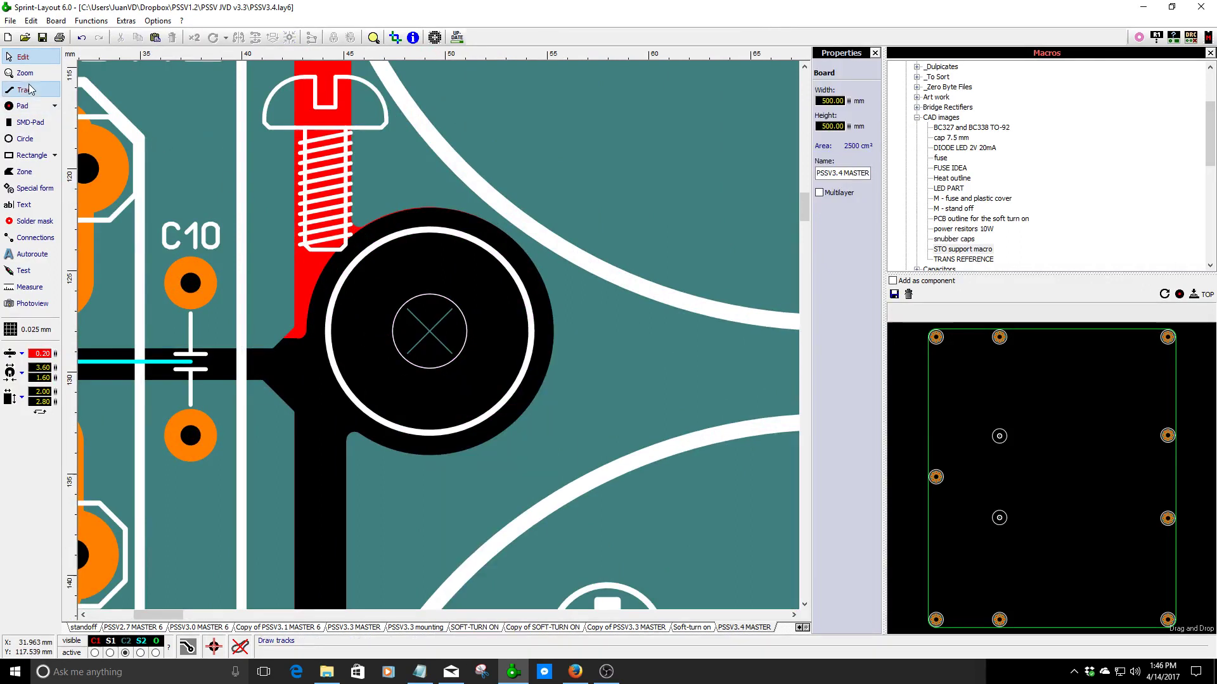
{"action": "left_click", "coordinate": [438, 342]}
{"action": "right_click", "coordinate": [437, 475]}
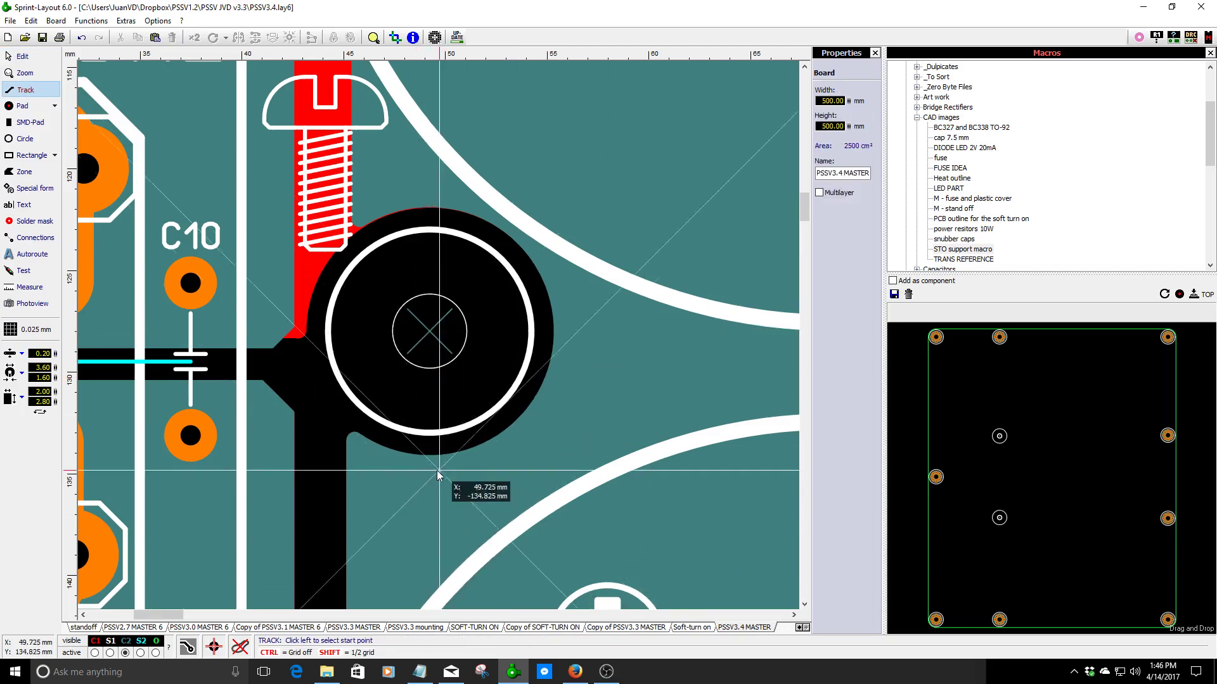
{"action": "left_click", "coordinate": [109, 653]}
{"action": "left_click", "coordinate": [429, 330]}
{"action": "scroll", "coordinate": [439, 351], "scroll_direction": "down", "scroll_amount": 3}
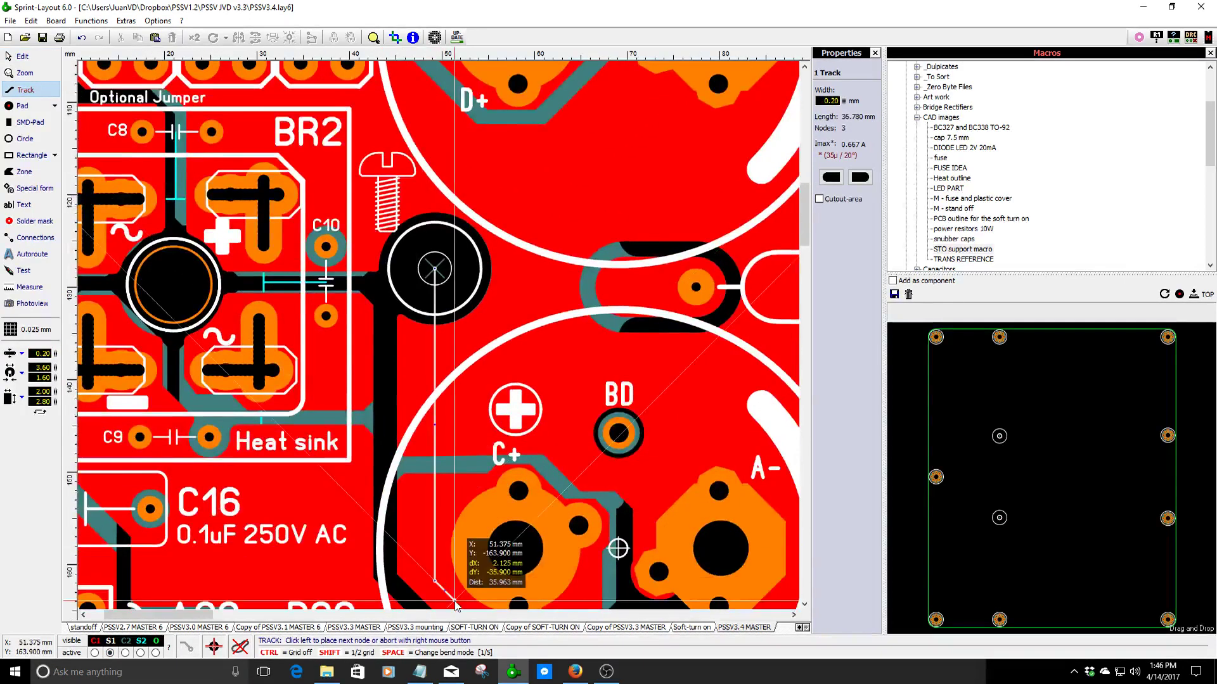
{"action": "left_click", "coordinate": [443, 558]}
{"action": "scroll", "coordinate": [405, 317], "scroll_direction": "up", "scroll_amount": 4}
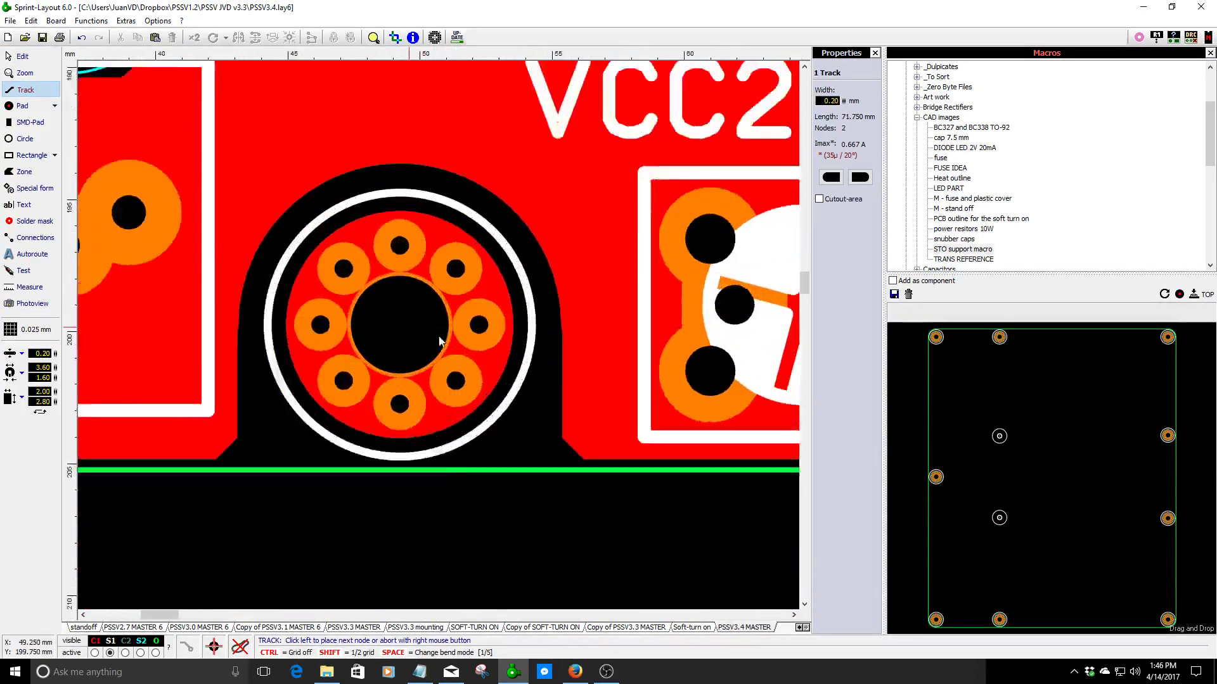
{"action": "right_click", "coordinate": [391, 324]}
{"action": "scroll", "coordinate": [391, 325], "scroll_direction": "down", "scroll_amount": 8}
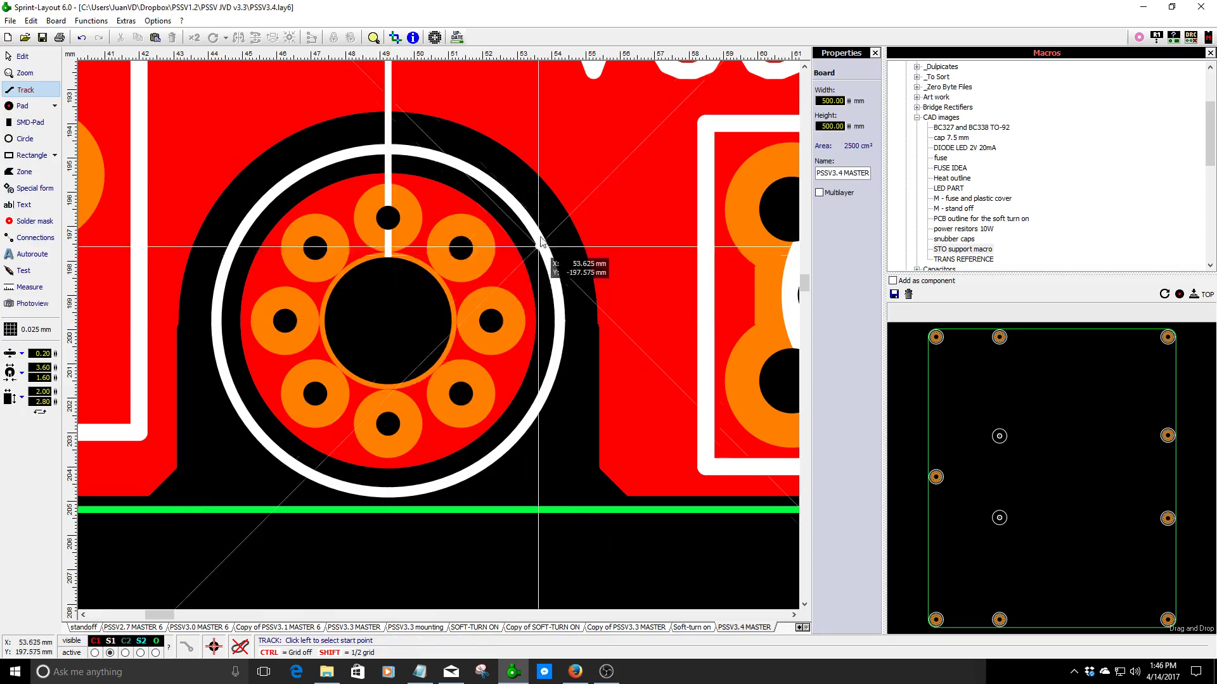
{"action": "scroll", "coordinate": [323, 132], "scroll_direction": "down", "scroll_amount": 1}
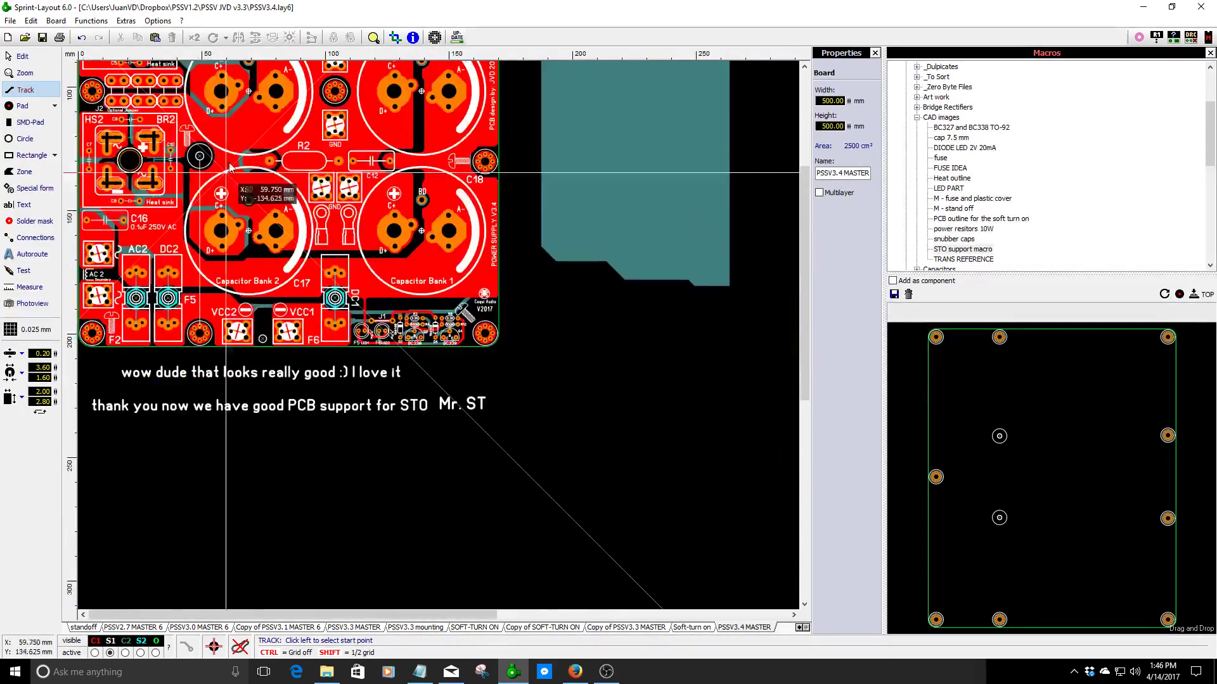
{"action": "scroll", "coordinate": [378, 429], "scroll_direction": "up", "scroll_amount": 6}
{"action": "scroll", "coordinate": [378, 429], "scroll_direction": "up", "scroll_amount": 2}
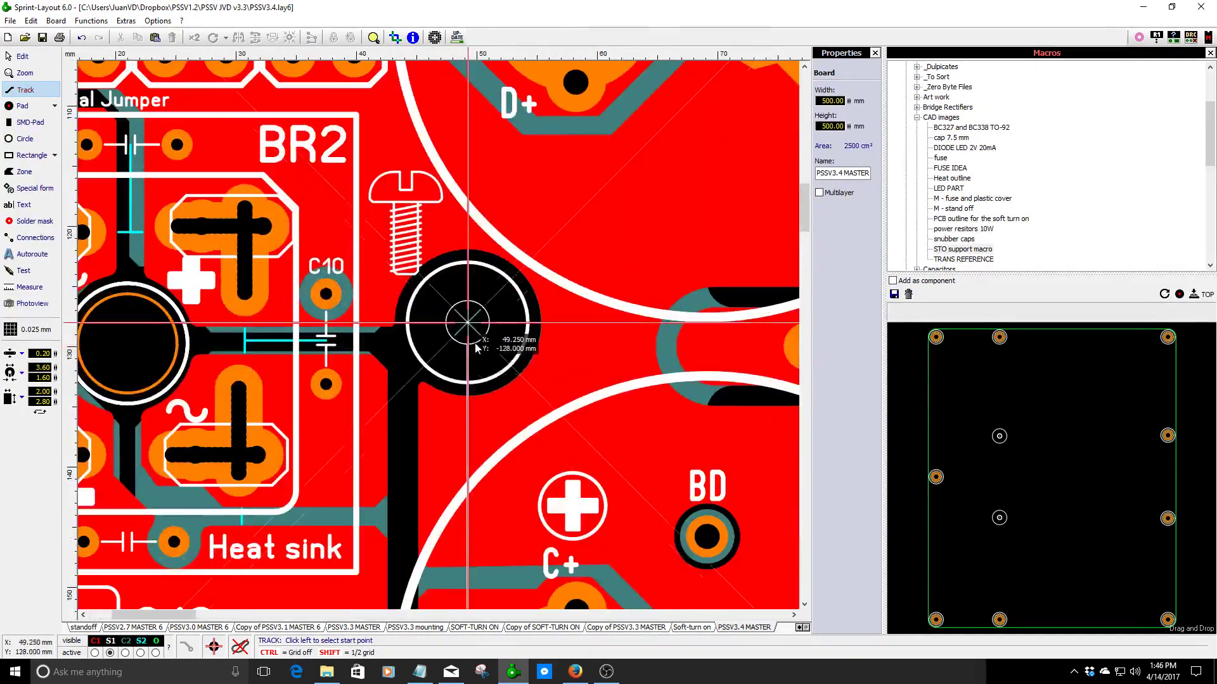
{"action": "key", "text": "Escape"}
- Group the new vertical track with the support hole's pad and circle
{"action": "scroll", "coordinate": [492, 345], "scroll_direction": "up", "scroll_amount": 2}
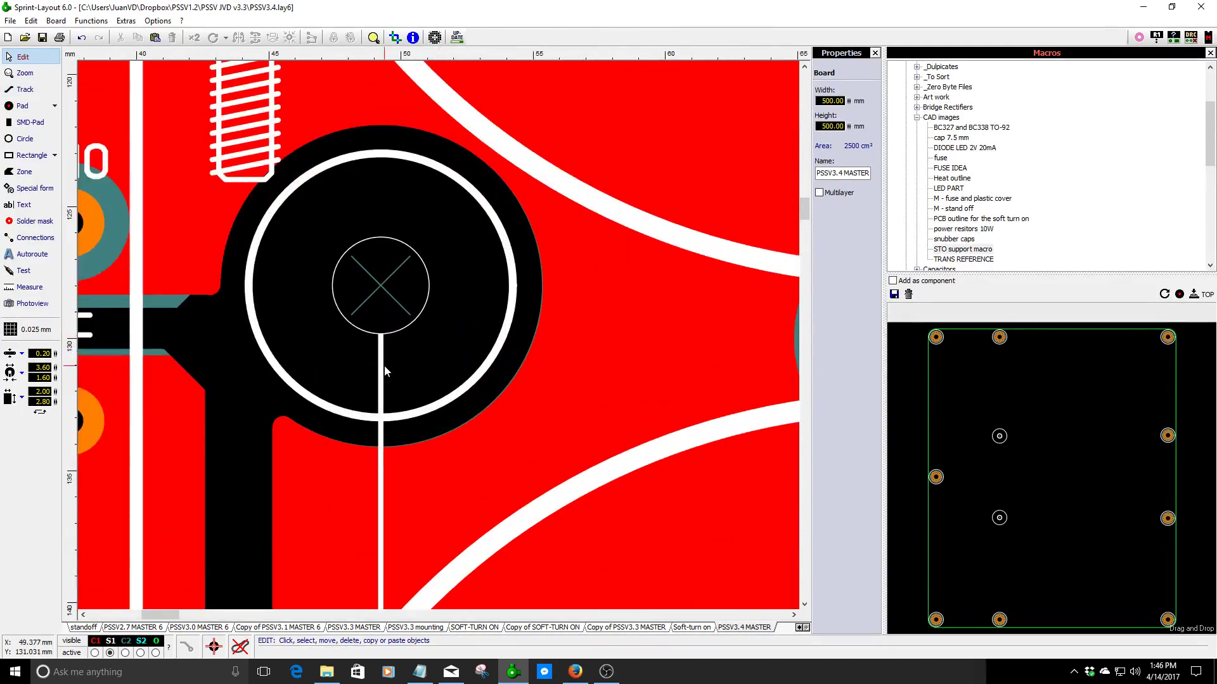
{"action": "left_click", "coordinate": [382, 368]}
{"action": "left_click", "coordinate": [449, 403], "text": "shift"}
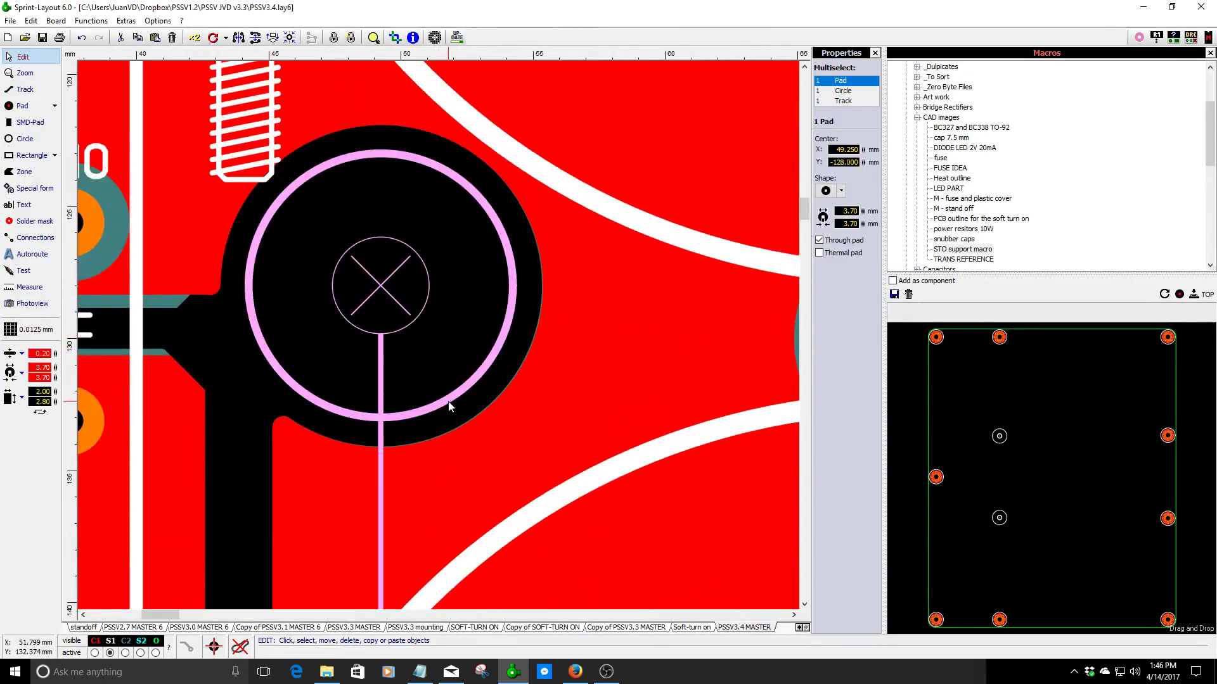
{"action": "right_click", "coordinate": [448, 405]}
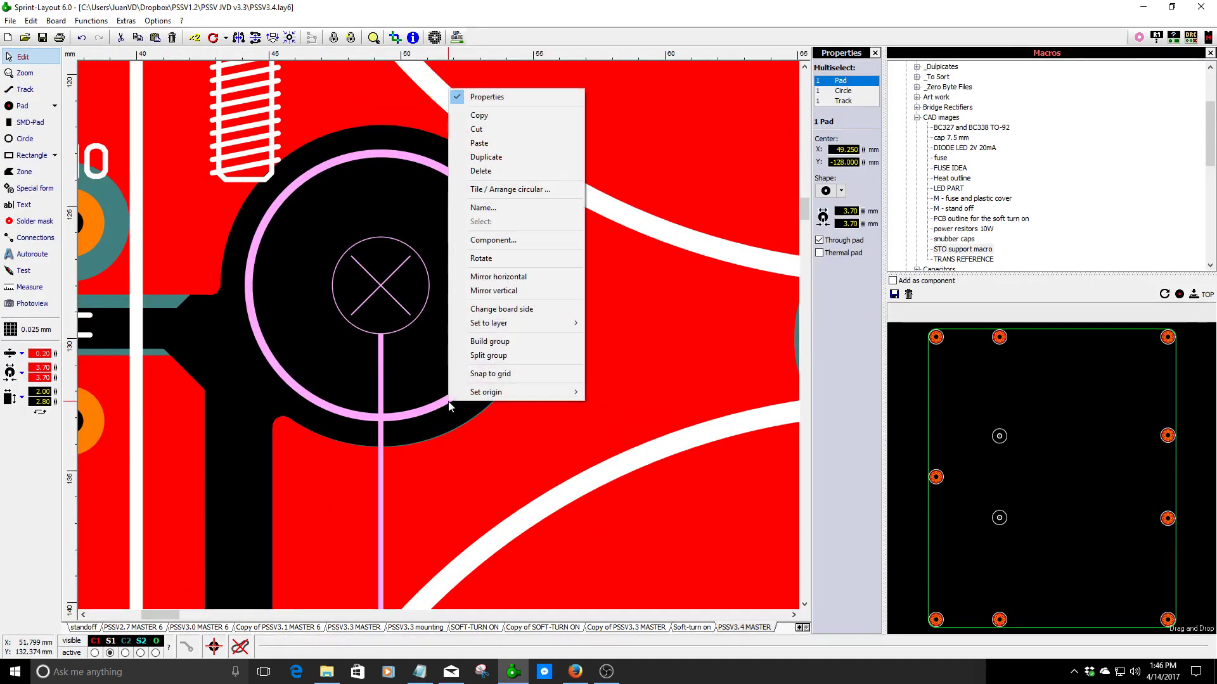
{"action": "left_click", "coordinate": [488, 341]}
{"action": "left_click", "coordinate": [254, 418]}
{"action": "left_click", "coordinate": [296, 387]}
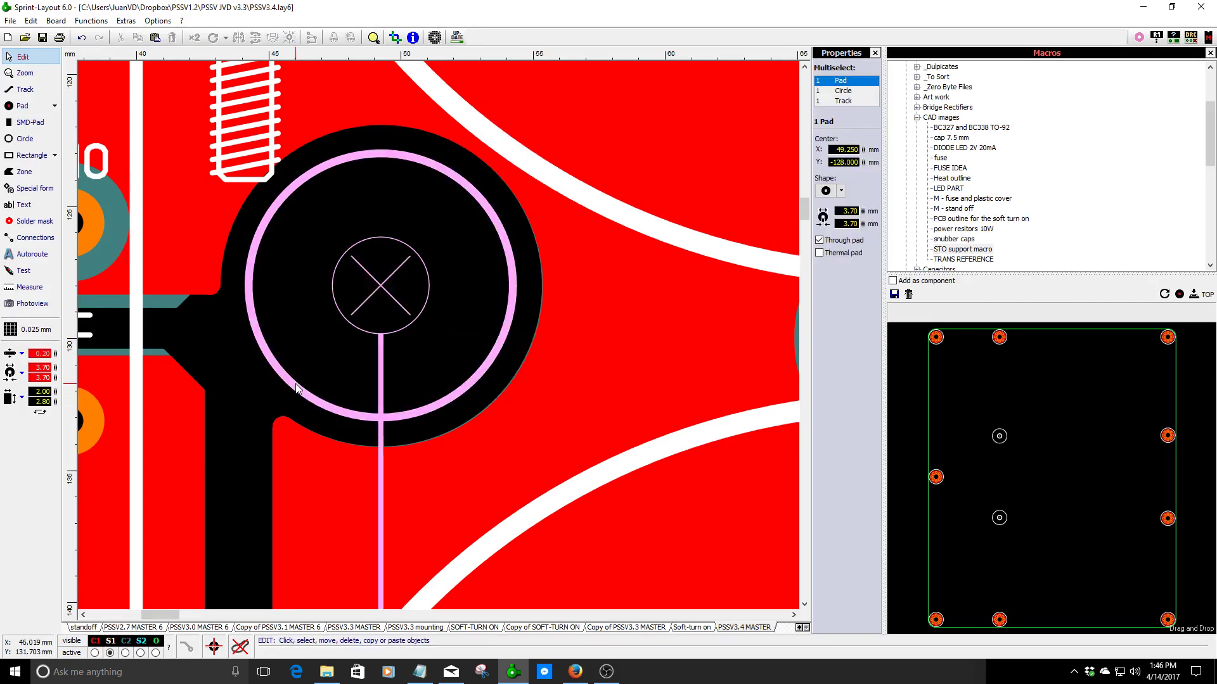
- Copy the support hole and track group and paste it onto the Soft-turn on board, right of the L-shaped outline
{"action": "right_click", "coordinate": [296, 387]}
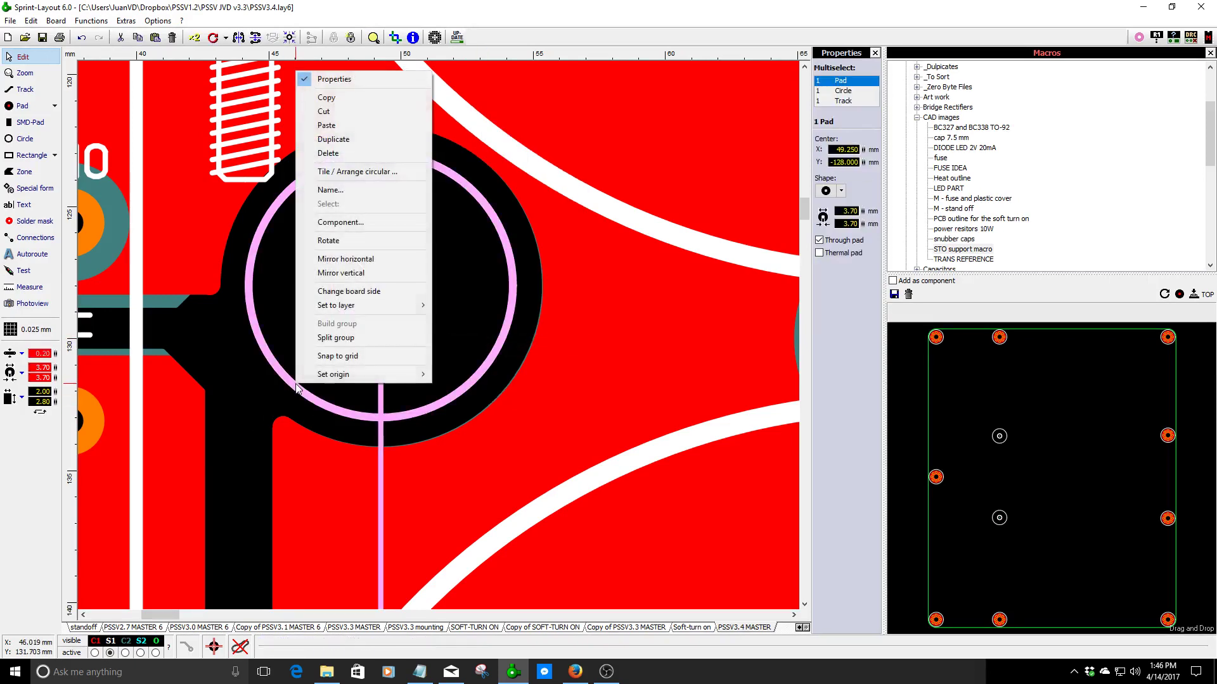
{"action": "left_click", "coordinate": [345, 103]}
{"action": "scroll", "coordinate": [431, 330], "scroll_direction": "down", "scroll_amount": 4}
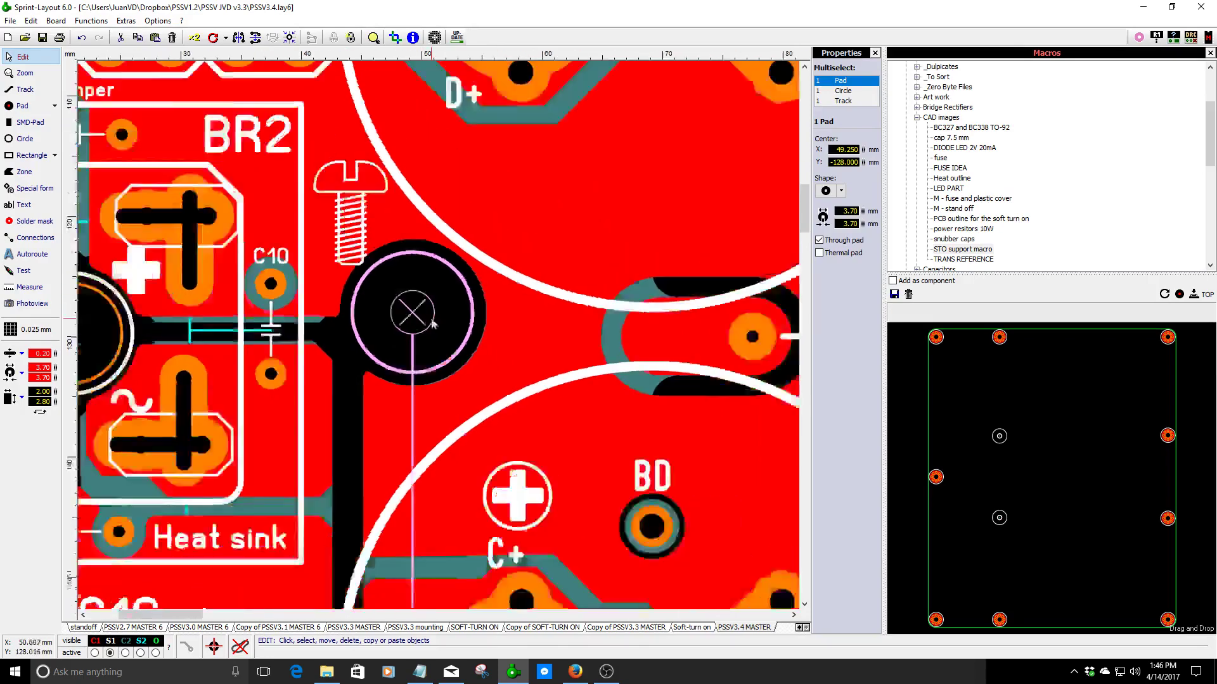
{"action": "scroll", "coordinate": [429, 337], "scroll_direction": "down", "scroll_amount": 4}
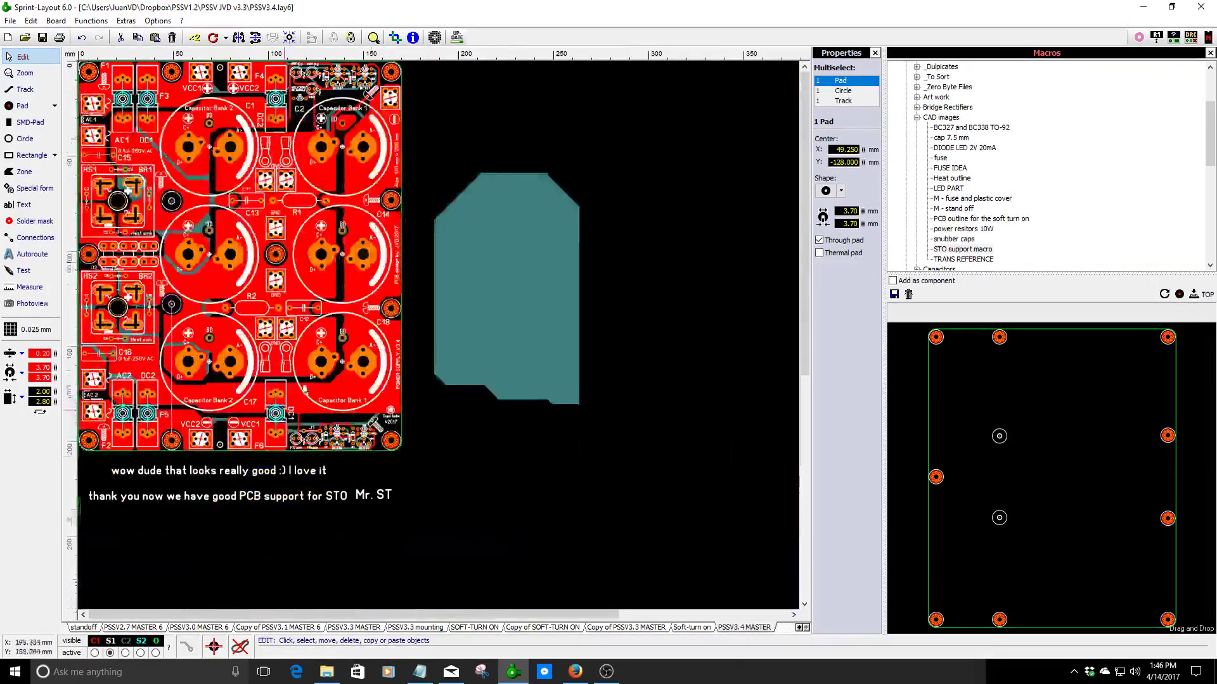
{"action": "left_click", "coordinate": [692, 627]}
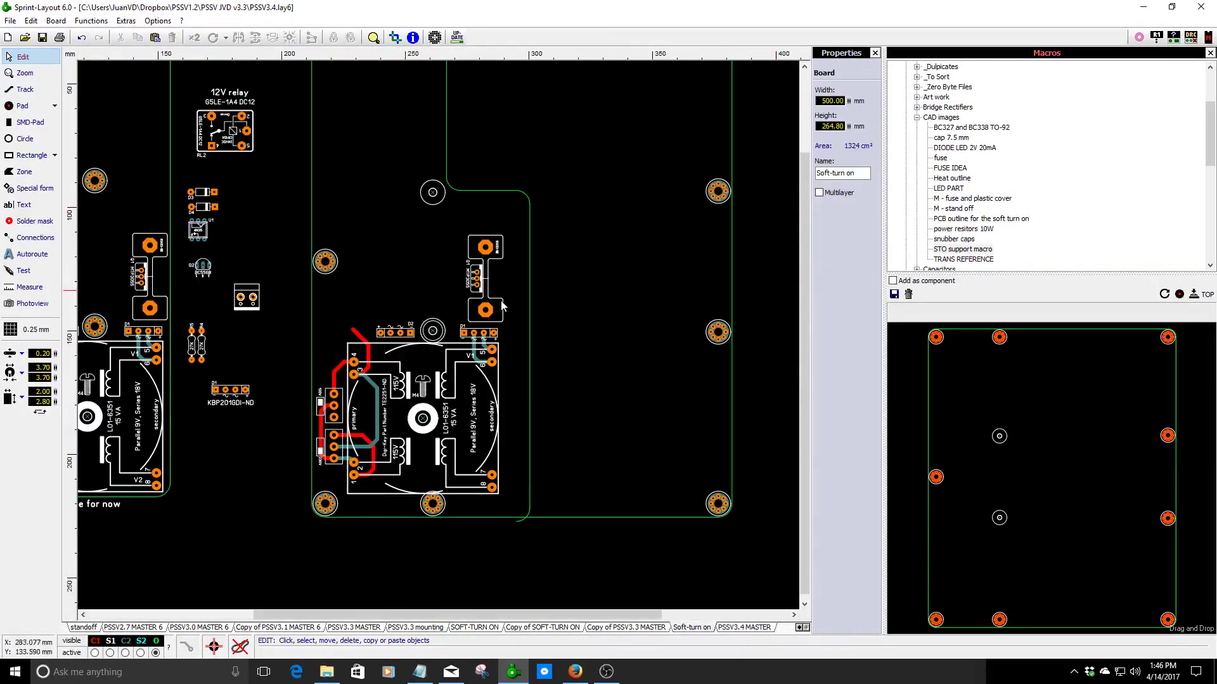
{"action": "right_click", "coordinate": [587, 322]}
{"action": "left_click", "coordinate": [618, 377]}
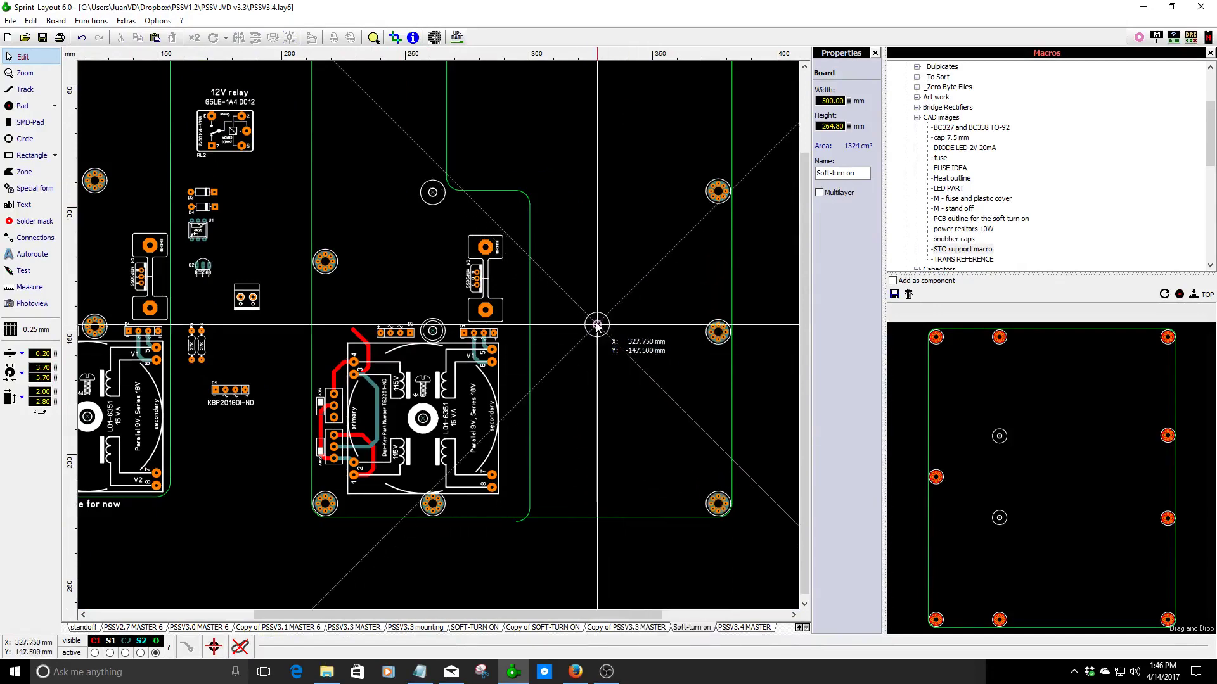
{"action": "left_click", "coordinate": [574, 254]}
- Try to delete the old support hole between D2 and D1, and undo the deletion
{"action": "scroll", "coordinate": [568, 389], "scroll_direction": "up", "scroll_amount": 2}
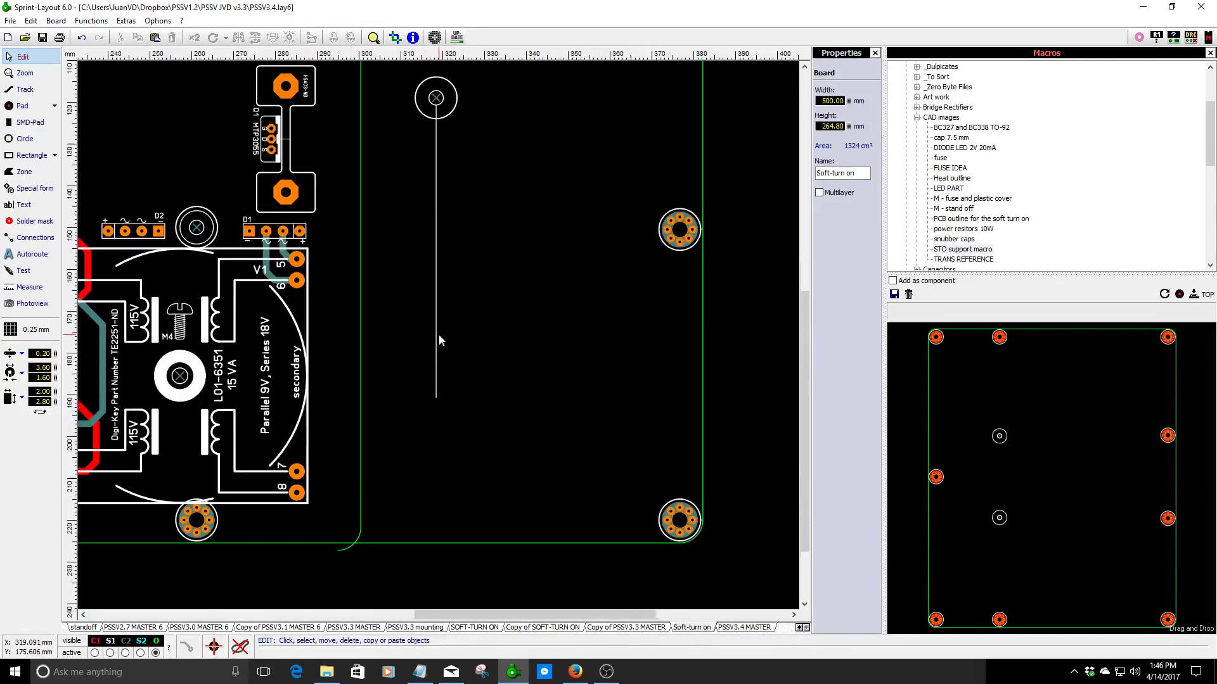
{"action": "scroll", "coordinate": [181, 189], "scroll_direction": "up", "scroll_amount": 5}
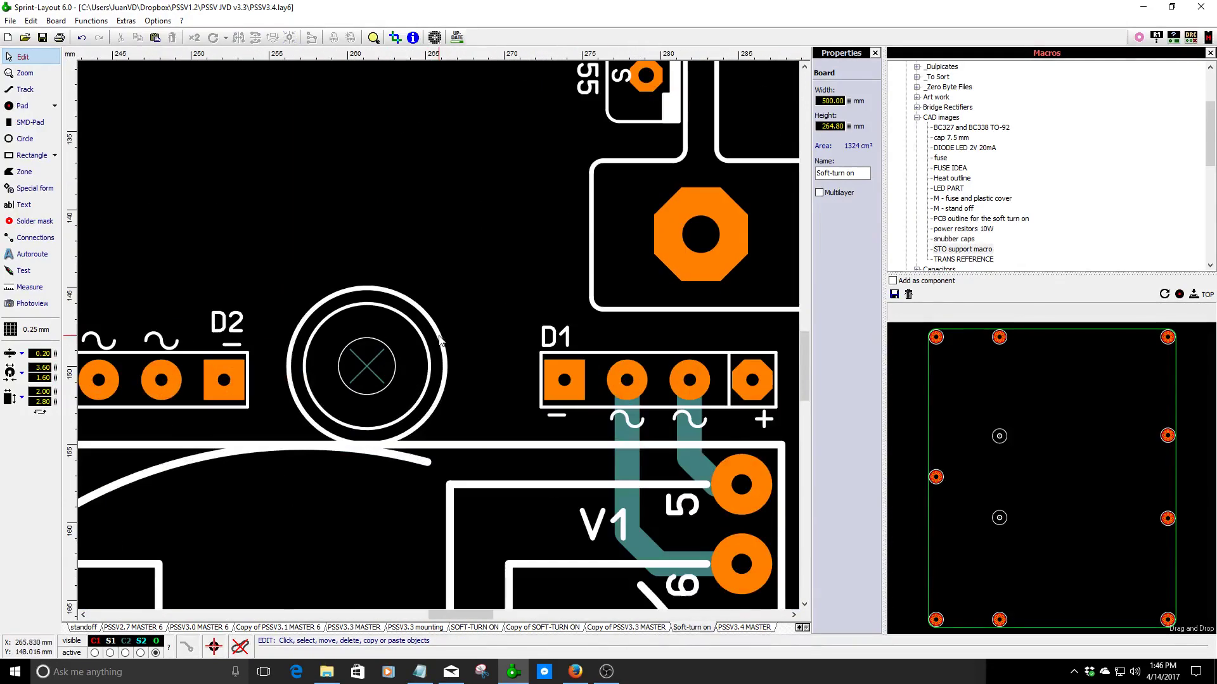
{"action": "left_click", "coordinate": [197, 229]}
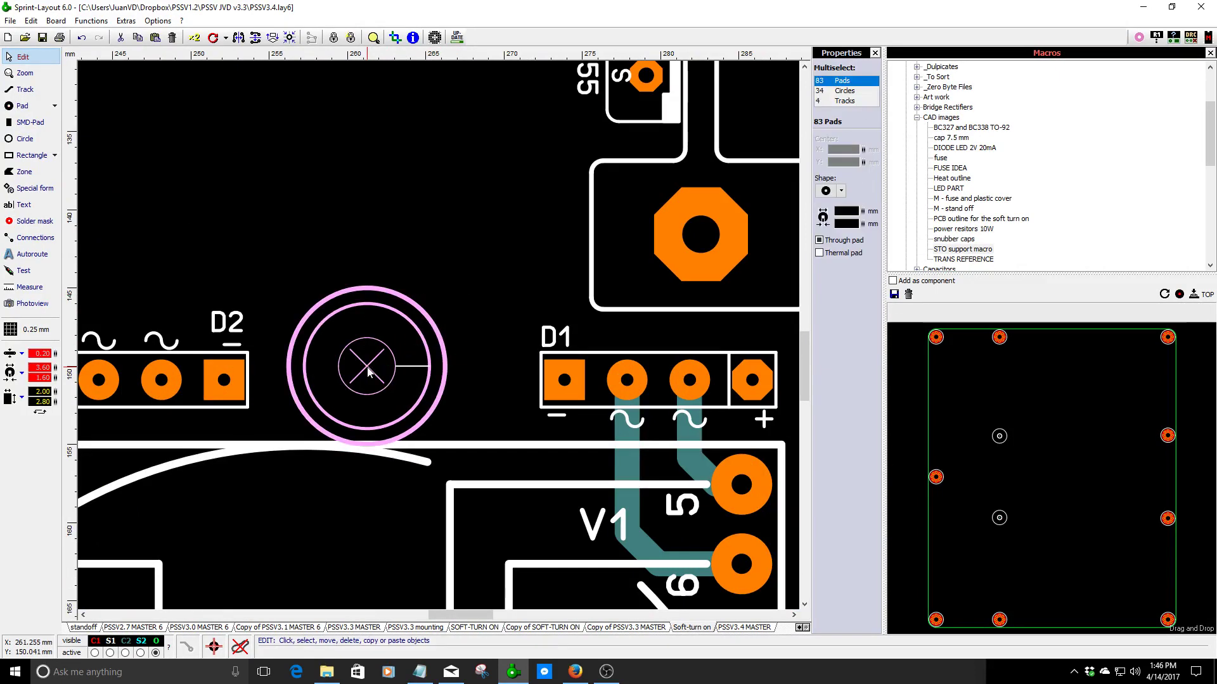
{"action": "left_click", "coordinate": [367, 368]}
{"action": "scroll", "coordinate": [425, 324], "scroll_direction": "down", "scroll_amount": 8}
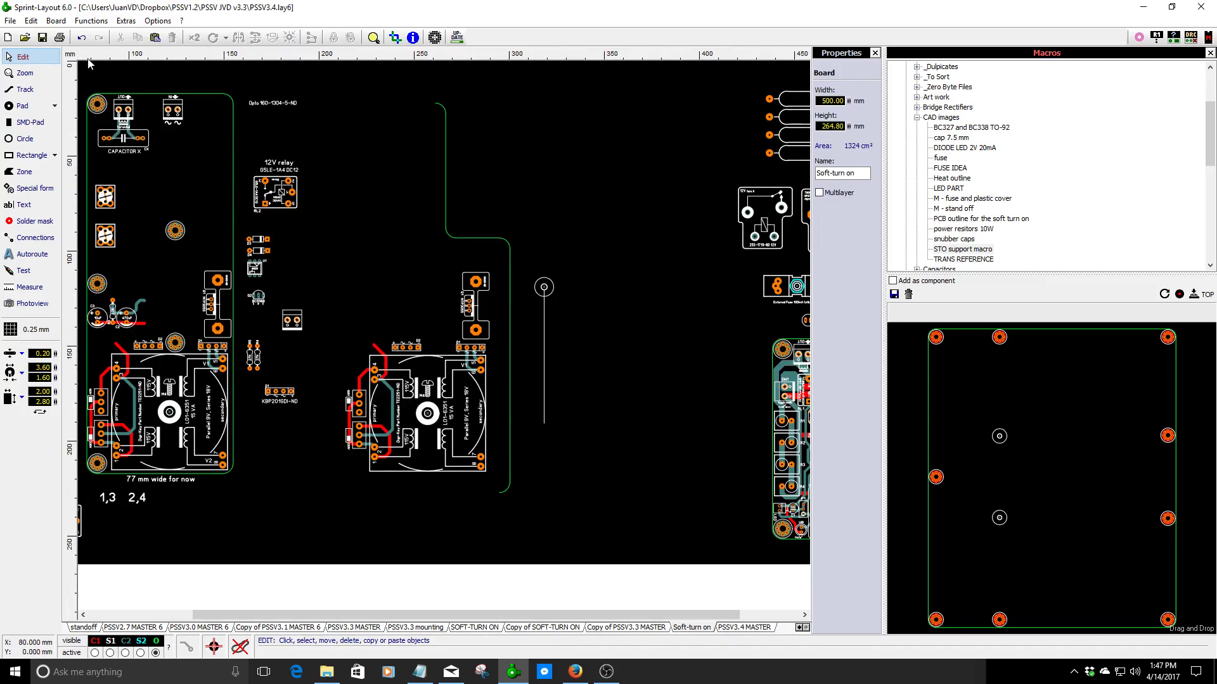
{"action": "key", "text": "ctrl+z"}
- Delete only the old support hole's pad and its two circles between D2 and D1
{"action": "scroll", "coordinate": [454, 373], "scroll_direction": "up", "scroll_amount": 5}
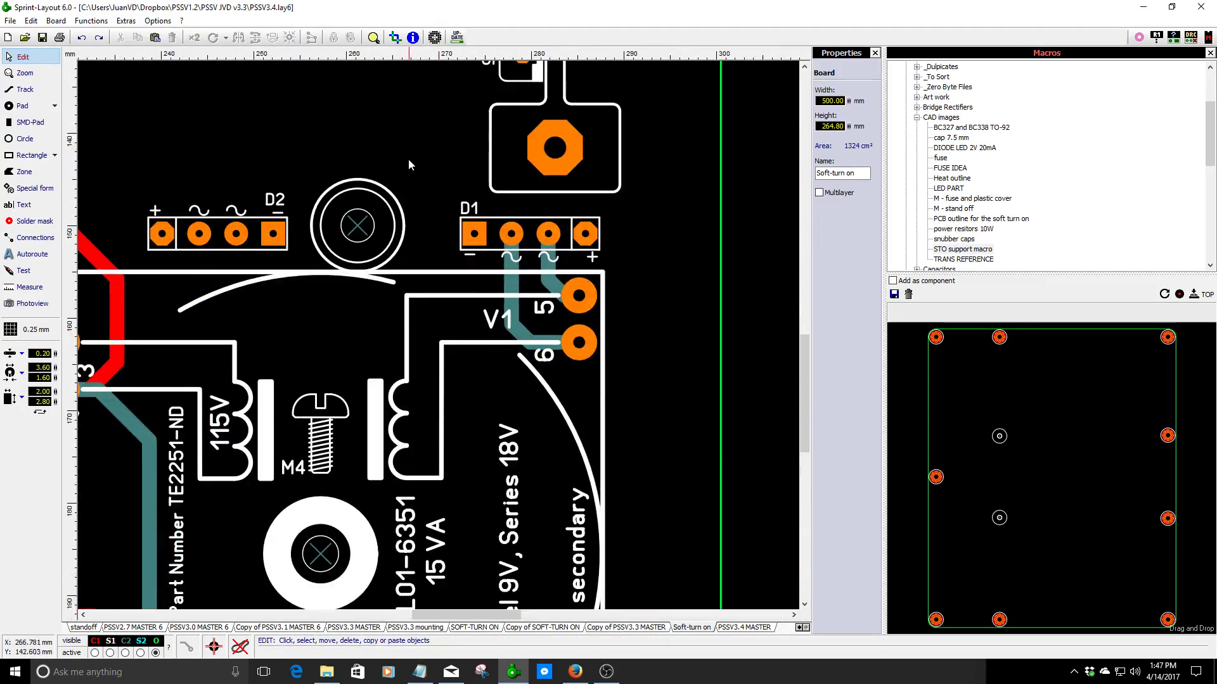
{"action": "scroll", "coordinate": [437, 343], "scroll_direction": "up", "scroll_amount": 2}
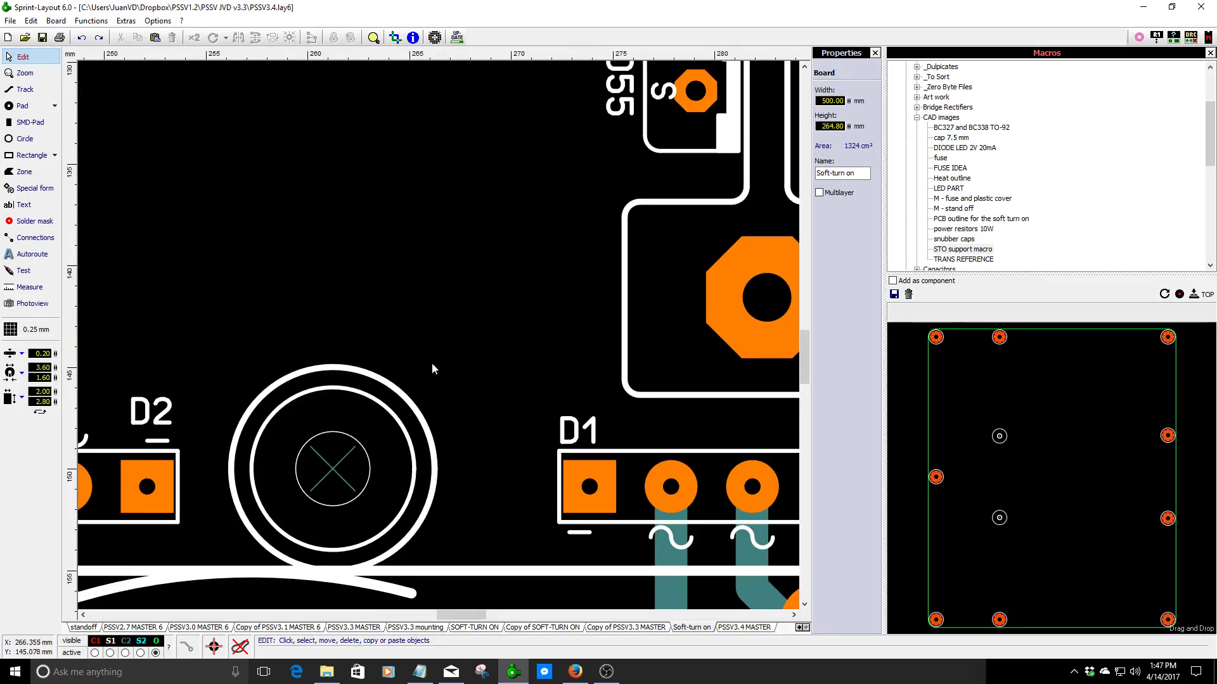
{"action": "left_click_drag", "start_coordinate": [433, 369], "coordinate": [302, 497]}
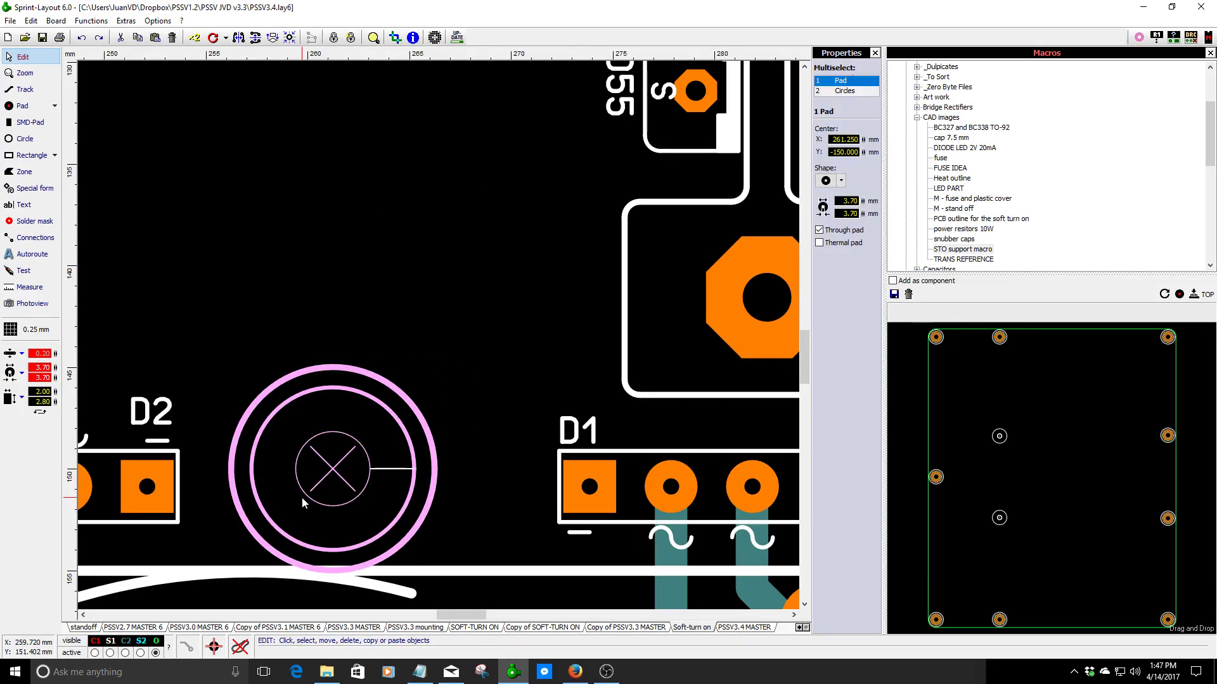
{"action": "key", "text": "Delete"}
- Move the pasted support group so its track's lower end meets the centre of the mounting hole below the transformer
{"action": "scroll", "coordinate": [443, 443], "scroll_direction": "down", "scroll_amount": 3}
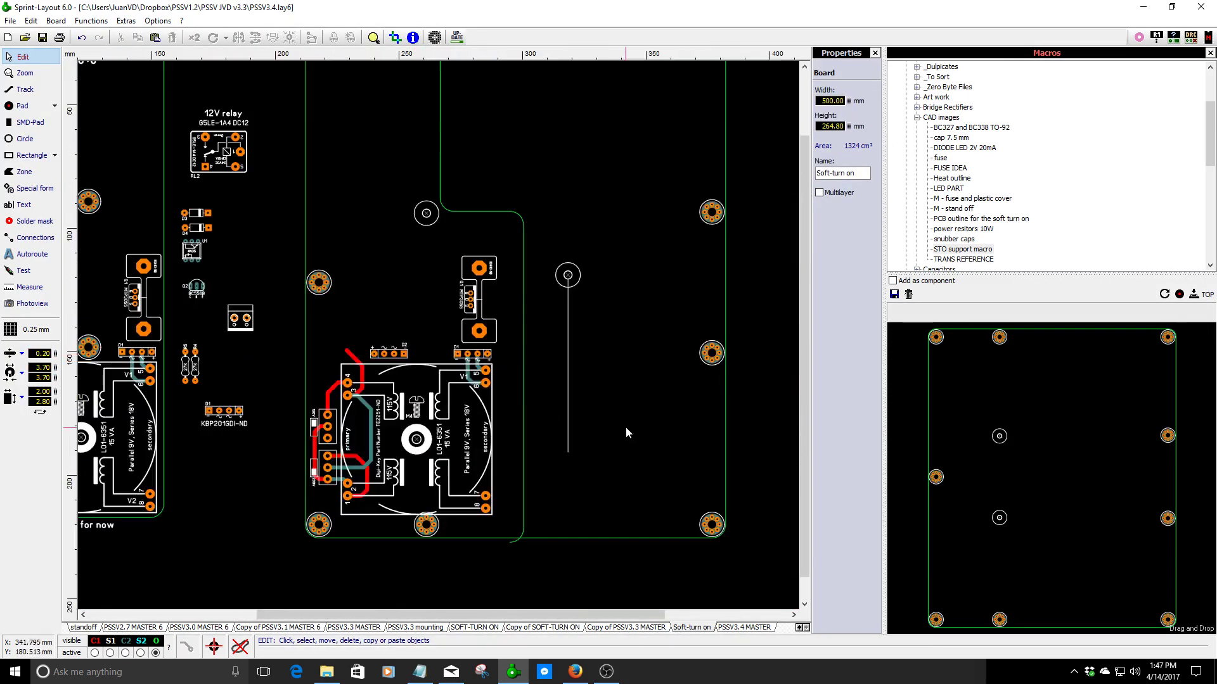
{"action": "left_click_drag", "start_coordinate": [568, 451], "coordinate": [445, 532]}
{"action": "scroll", "coordinate": [445, 533], "scroll_direction": "up", "scroll_amount": 4}
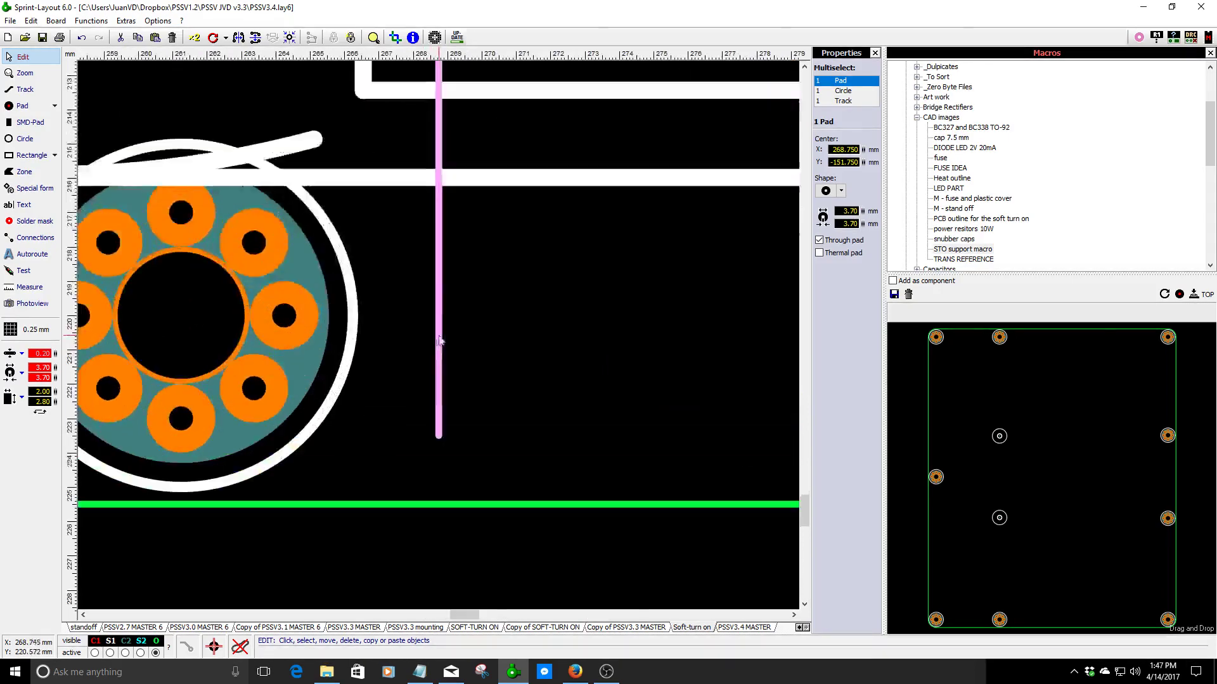
{"action": "left_click_drag", "start_coordinate": [439, 436], "coordinate": [184, 318]}
{"action": "scroll", "coordinate": [184, 318], "scroll_direction": "down", "scroll_amount": 6}
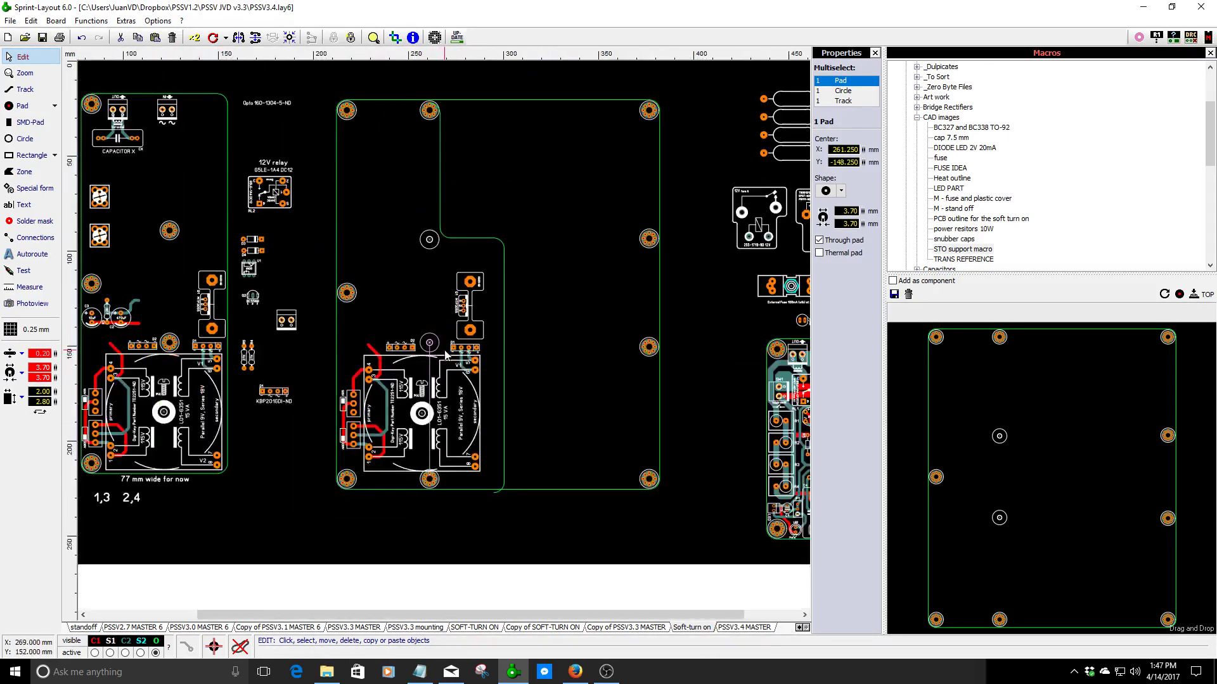
{"action": "scroll", "coordinate": [446, 356], "scroll_direction": "up", "scroll_amount": 6}
{"action": "left_click", "coordinate": [457, 366]}
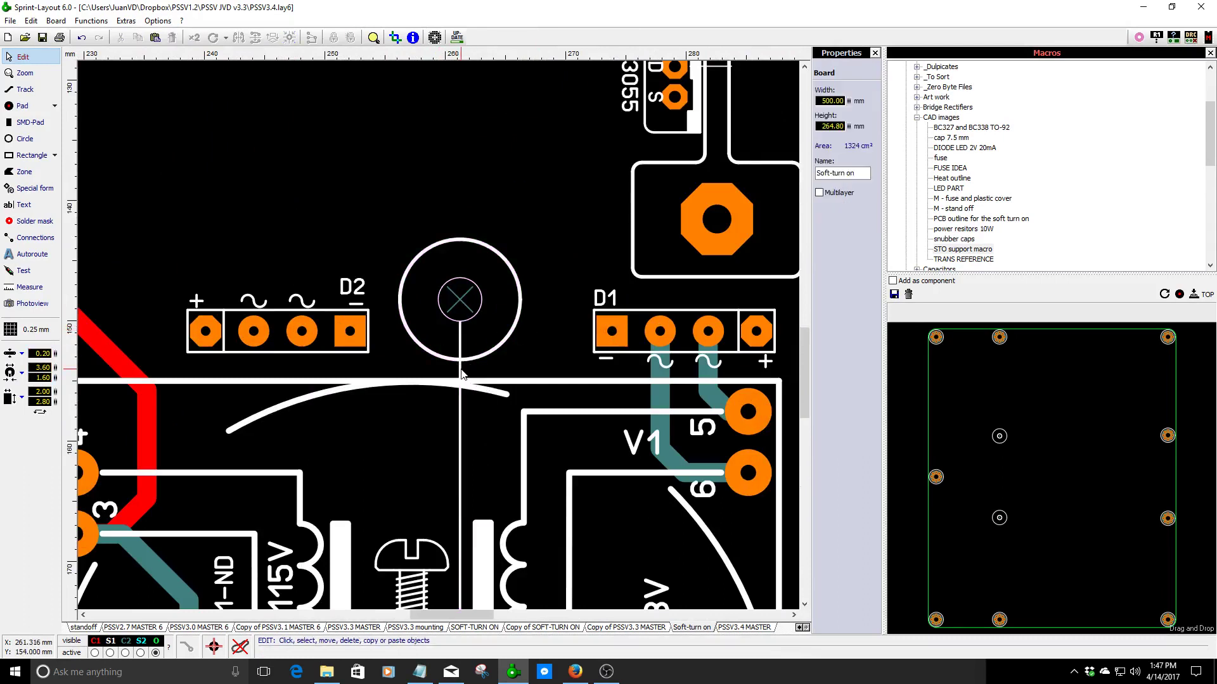
{"action": "left_click", "coordinate": [460, 374]}
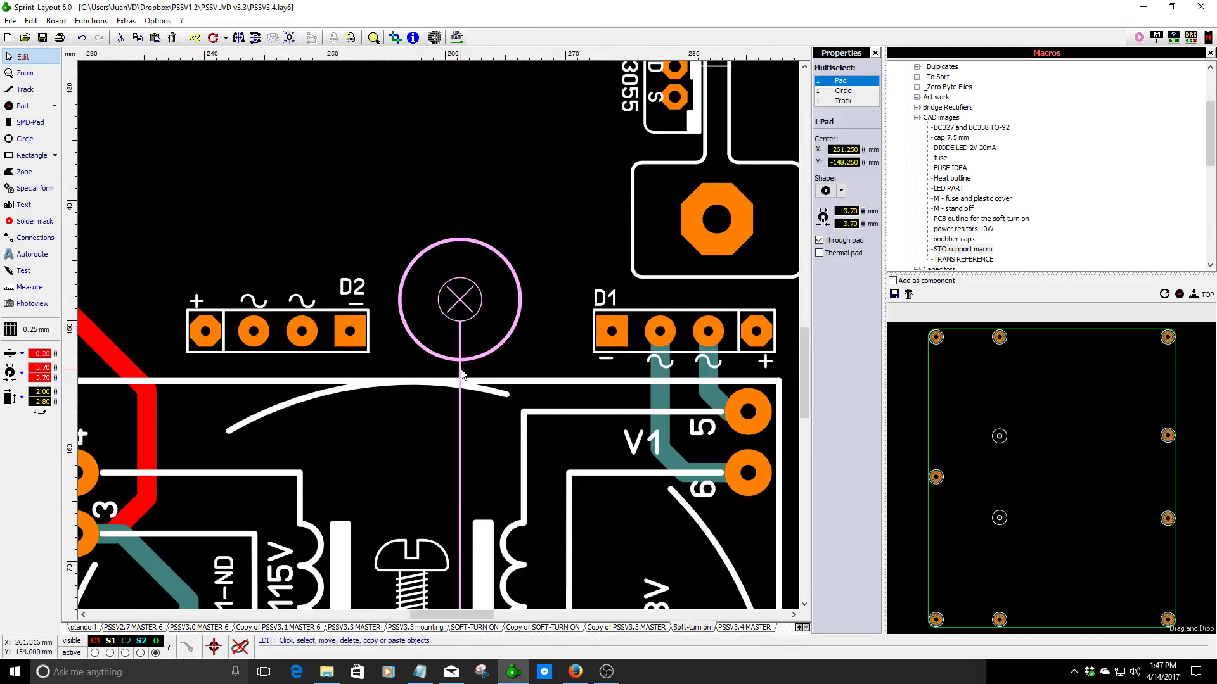
{"action": "left_click", "coordinate": [591, 342]}
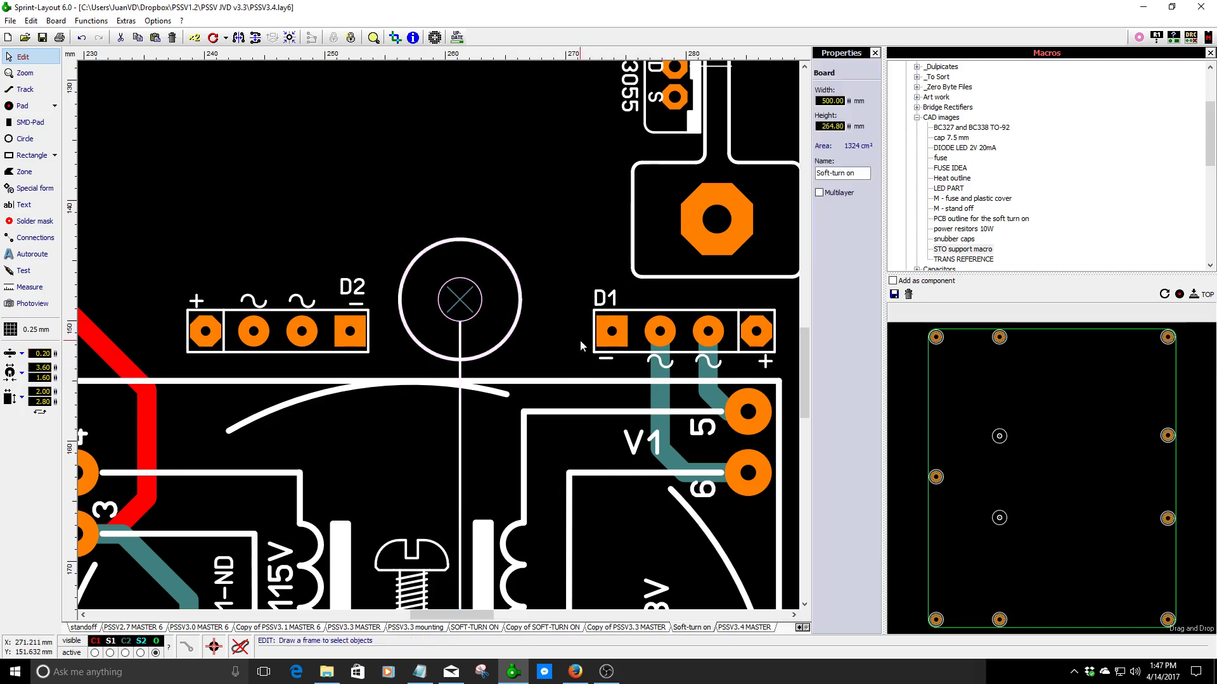
- Delete the vertical reference track running down from the support hole between D2 and D1 on the Soft-turn on board
{"action": "left_click", "coordinate": [460, 379]}
{"action": "key", "text": "Escape"}
{"action": "scroll", "coordinate": [460, 379], "scroll_direction": "down", "scroll_amount": 5}
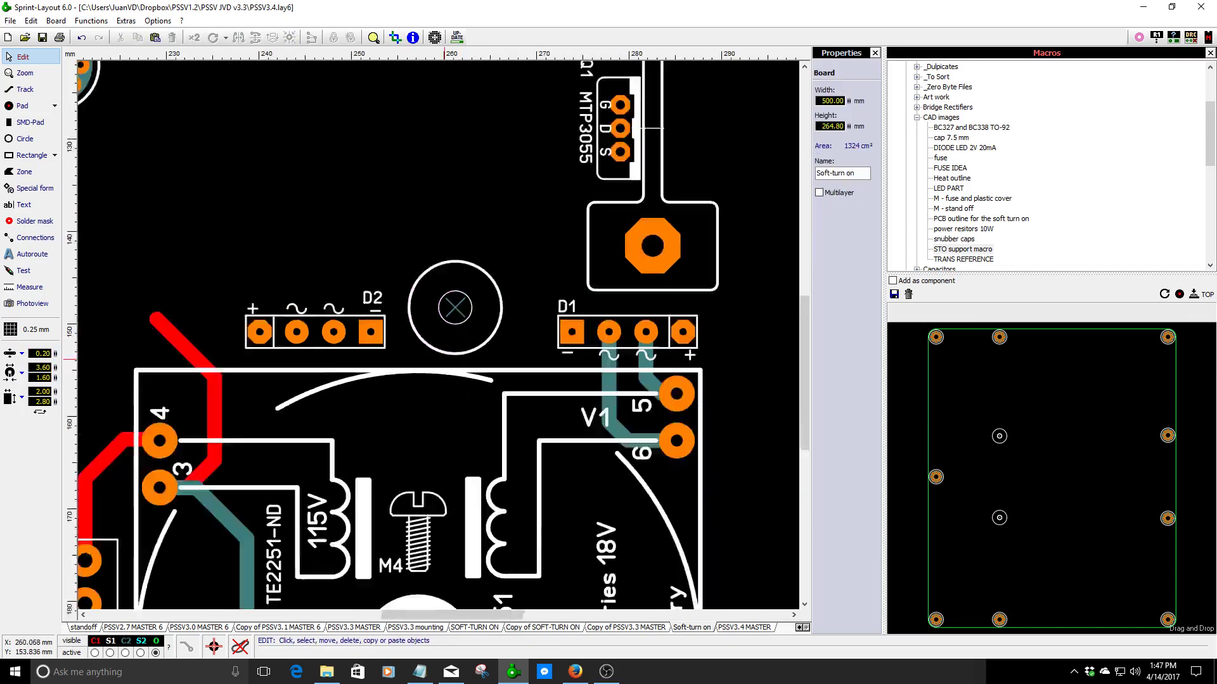
- Shift the whole transformer circuit group up about 1.5 mm so its outline clears the mounting hole below it
{"action": "scroll", "coordinate": [462, 443], "scroll_direction": "up", "scroll_amount": 2}
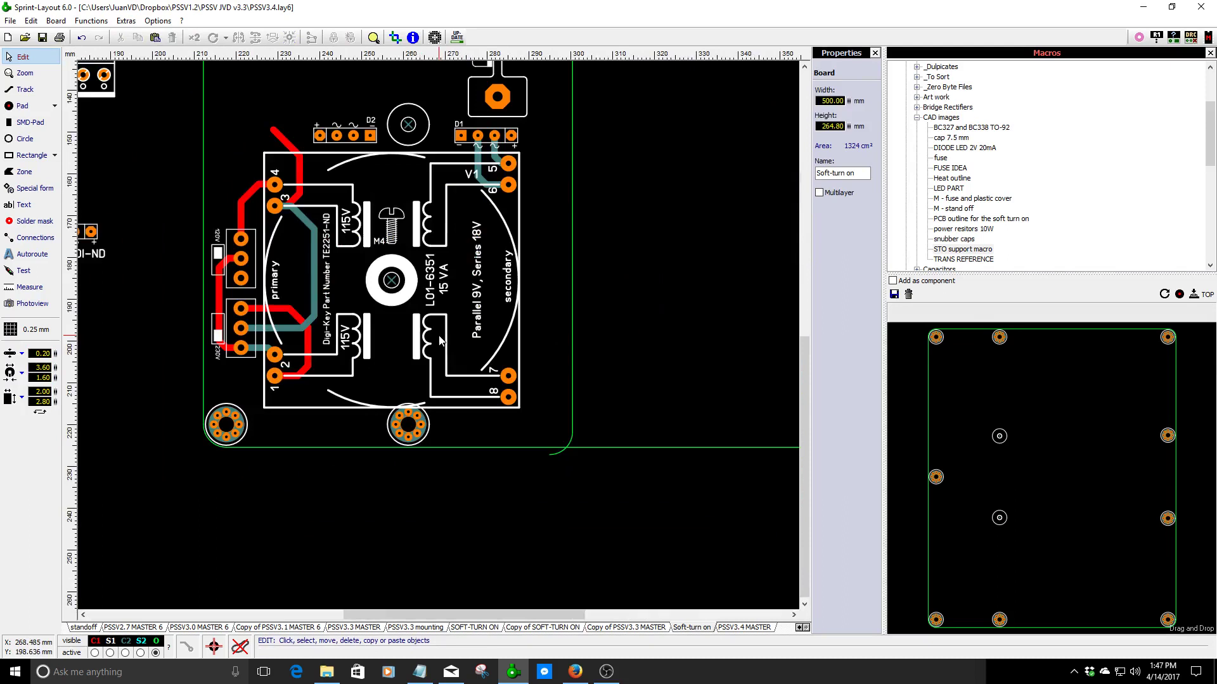
{"action": "left_click", "coordinate": [413, 269]}
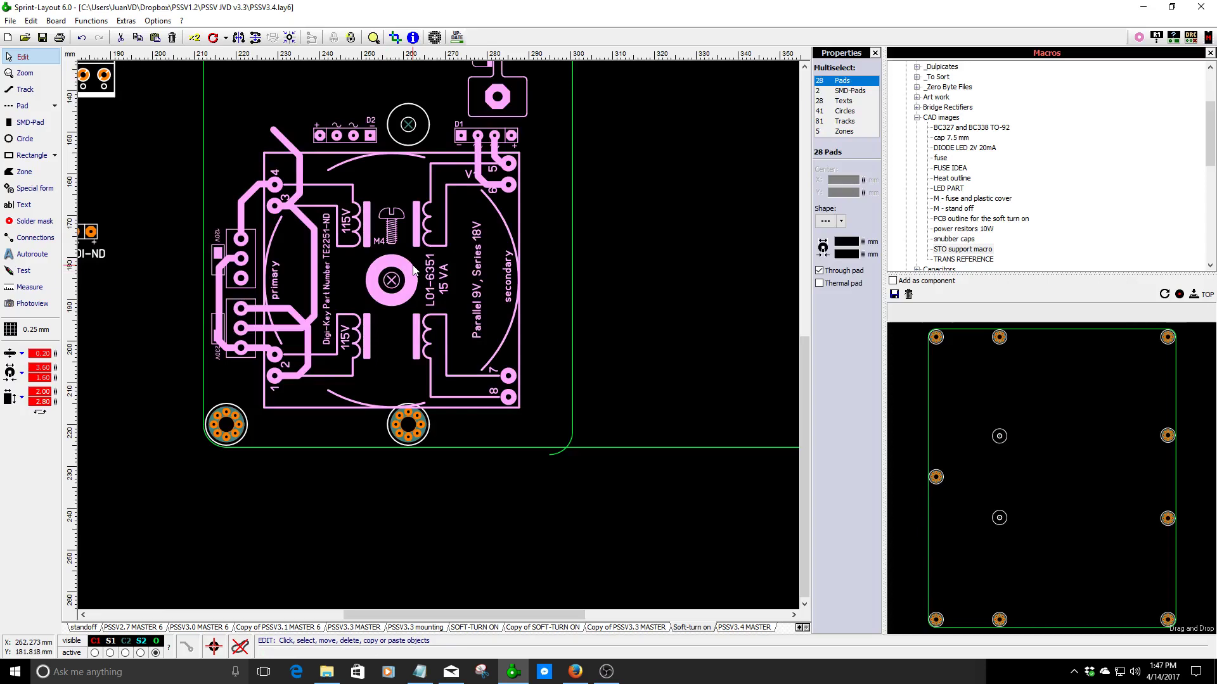
{"action": "scroll", "coordinate": [439, 341], "scroll_direction": "up", "scroll_amount": 2}
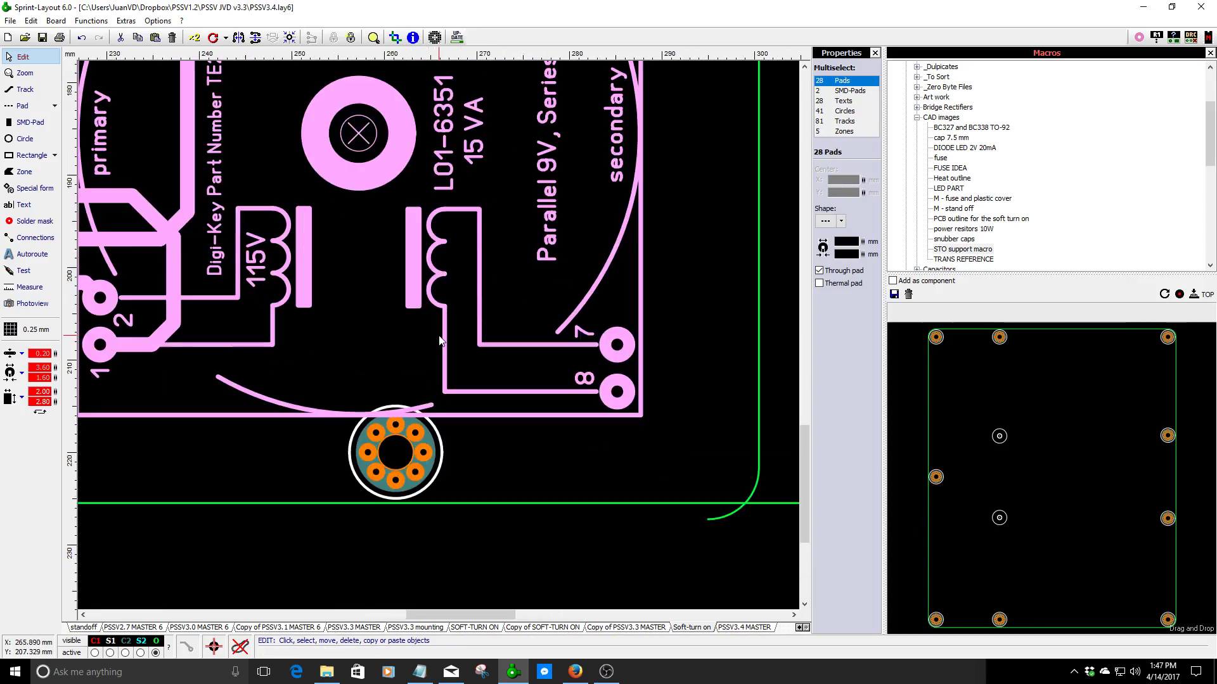
{"action": "scroll", "coordinate": [439, 341], "scroll_direction": "up", "scroll_amount": 1}
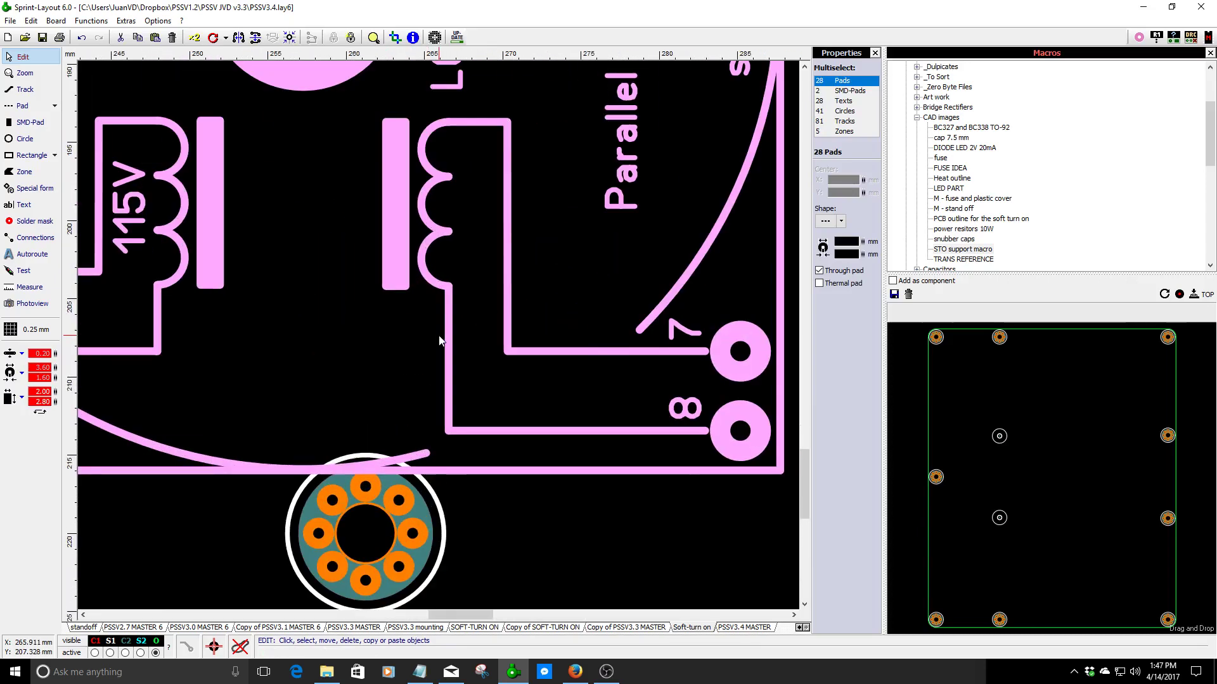
{"action": "key", "text": "Up"}
{"action": "key", "text": "Up"}
{"action": "key", "text": "Up"}
{"action": "key", "text": "Up"}
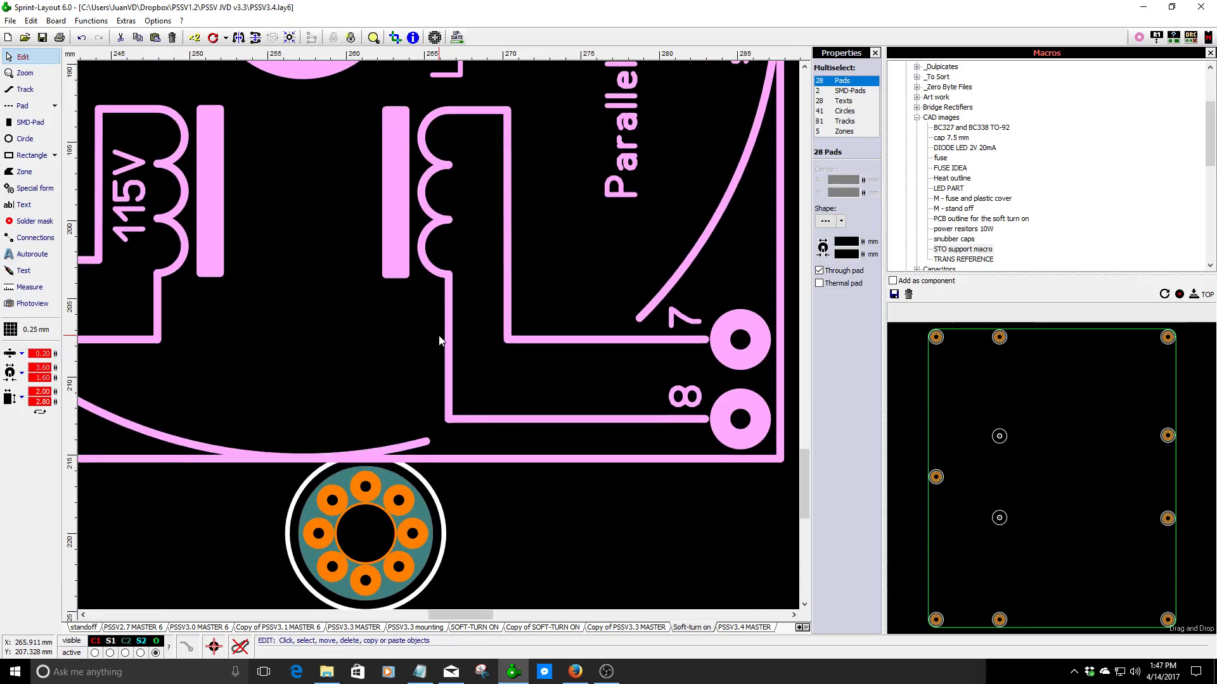
{"action": "key", "text": "Up"}
{"action": "key", "text": "Up"}
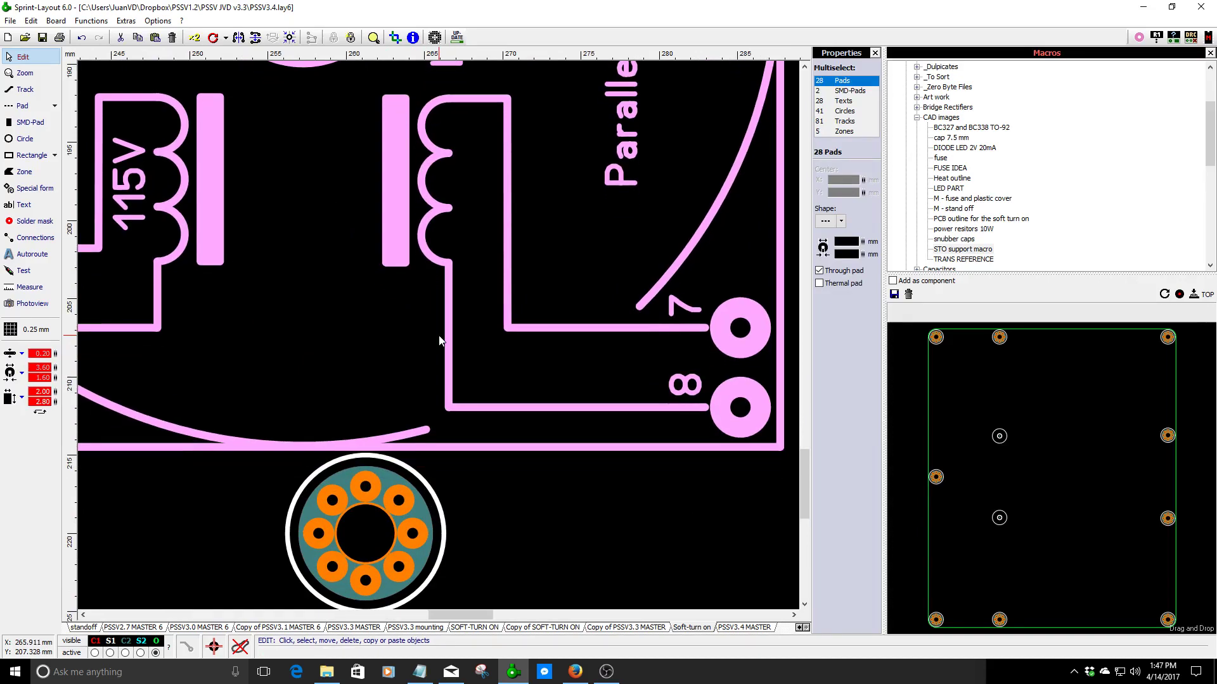
- Check the clearance around the support hole, consult the metric machine screw head chart in the Firefox R11.pdf page, and return to Sprint-Layout
{"action": "scroll", "coordinate": [439, 341], "scroll_direction": "down", "scroll_amount": 3}
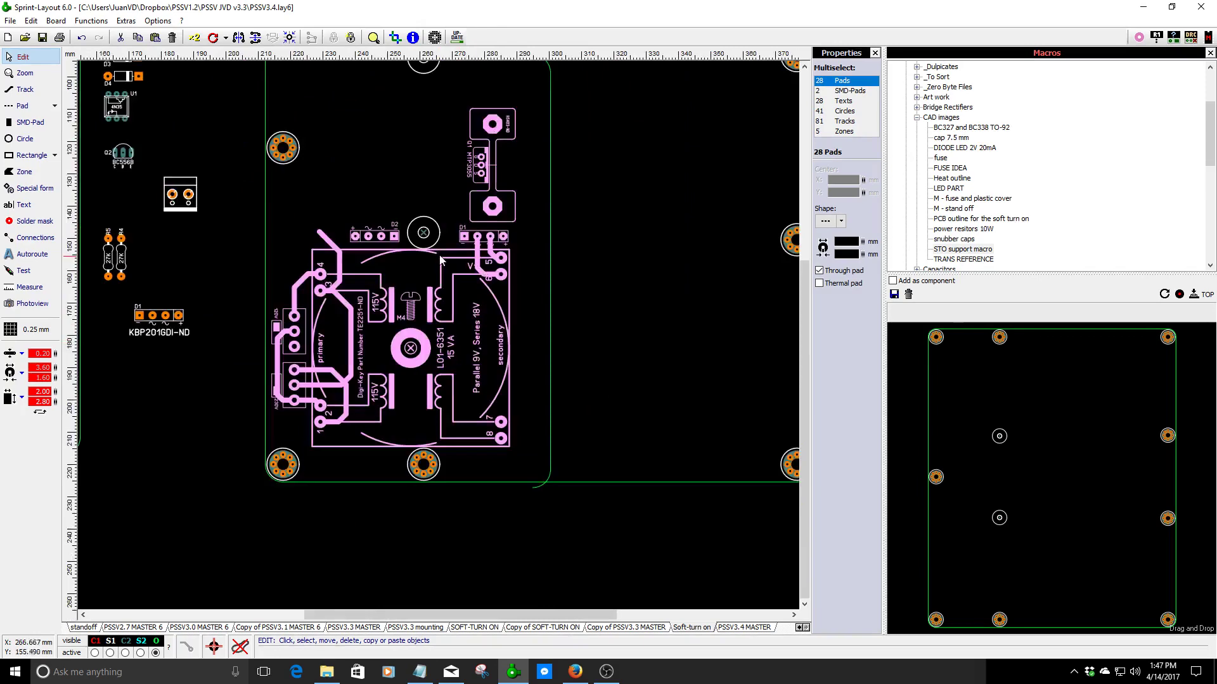
{"action": "scroll", "coordinate": [439, 341], "scroll_direction": "up", "scroll_amount": 2}
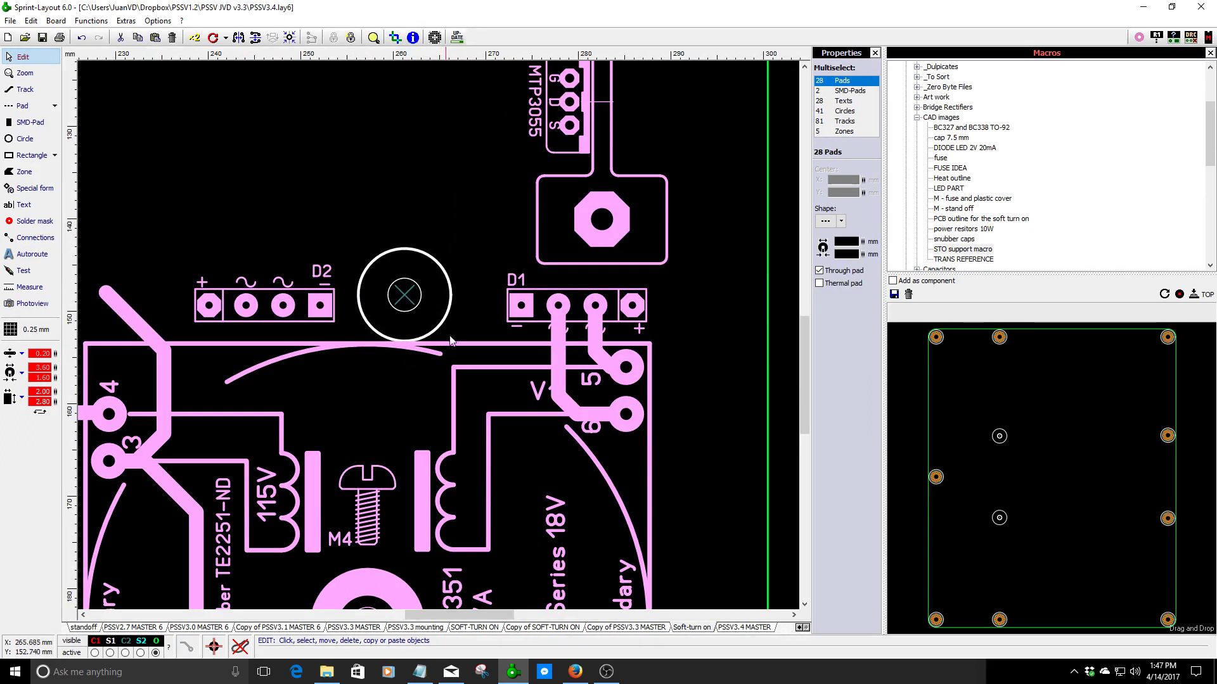
{"action": "left_click", "coordinate": [585, 672]}
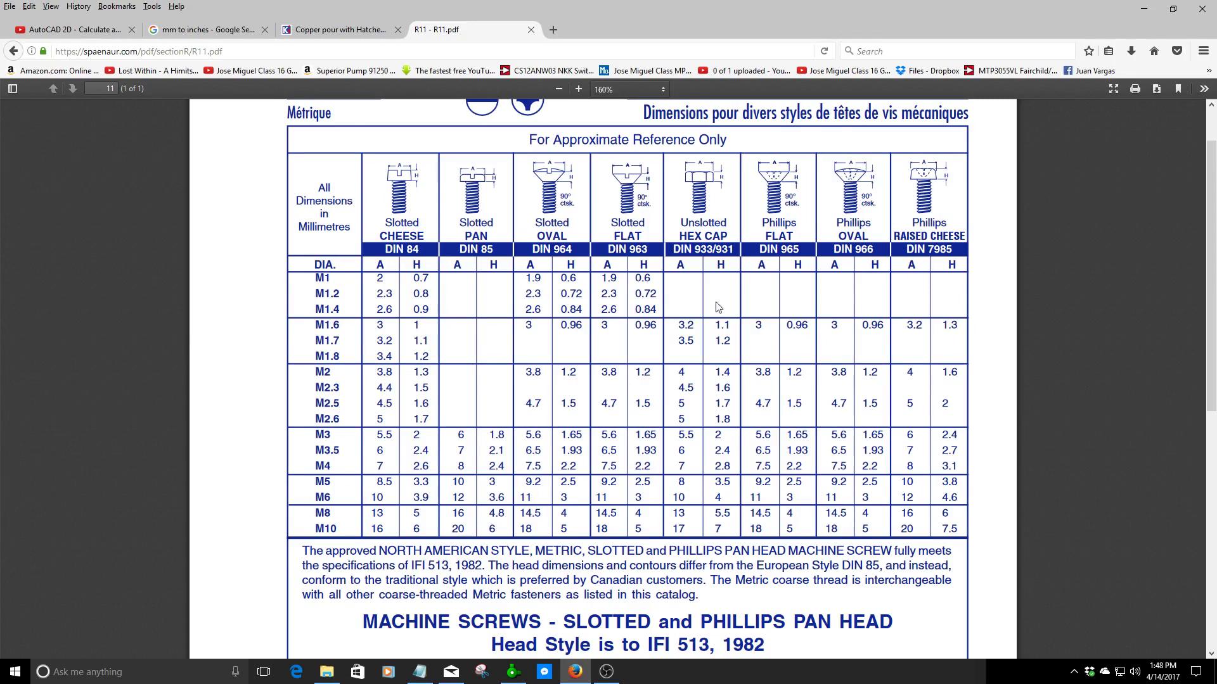
{"action": "left_click", "coordinate": [514, 672]}
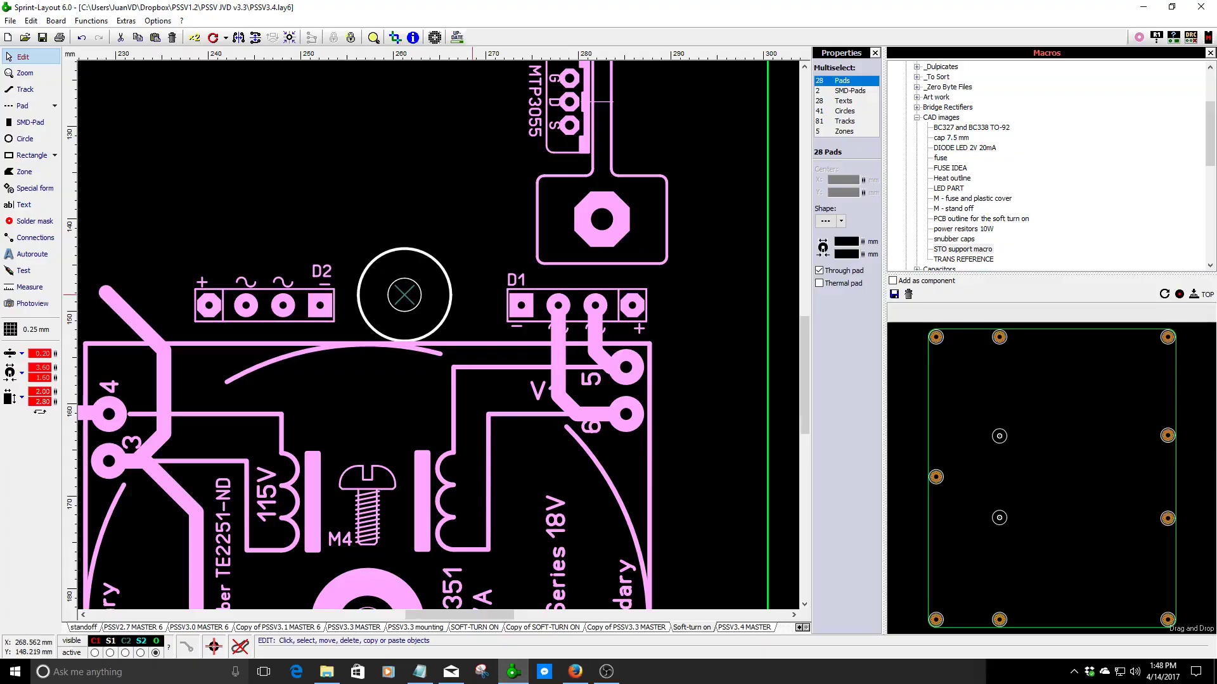
- Draw a circle on layer S1 centred on the support hole and set its diameter to 8 mm
{"action": "scroll", "coordinate": [282, 353], "scroll_direction": "up", "scroll_amount": 2}
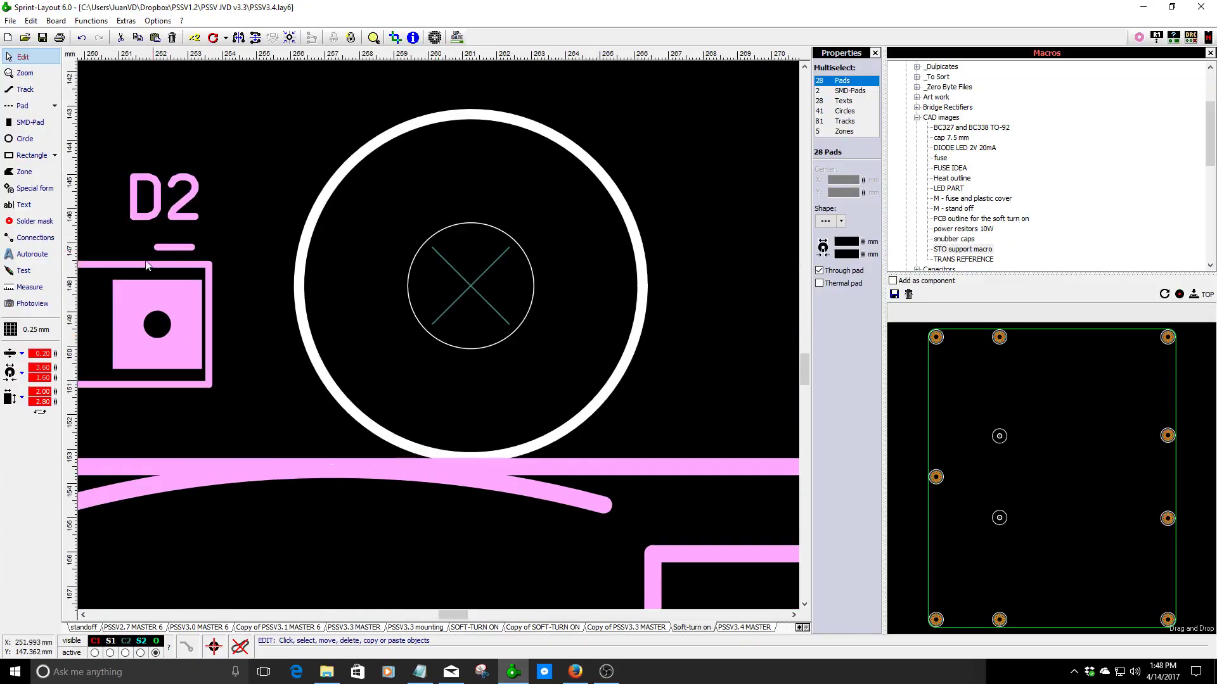
{"action": "left_click", "coordinate": [24, 139]}
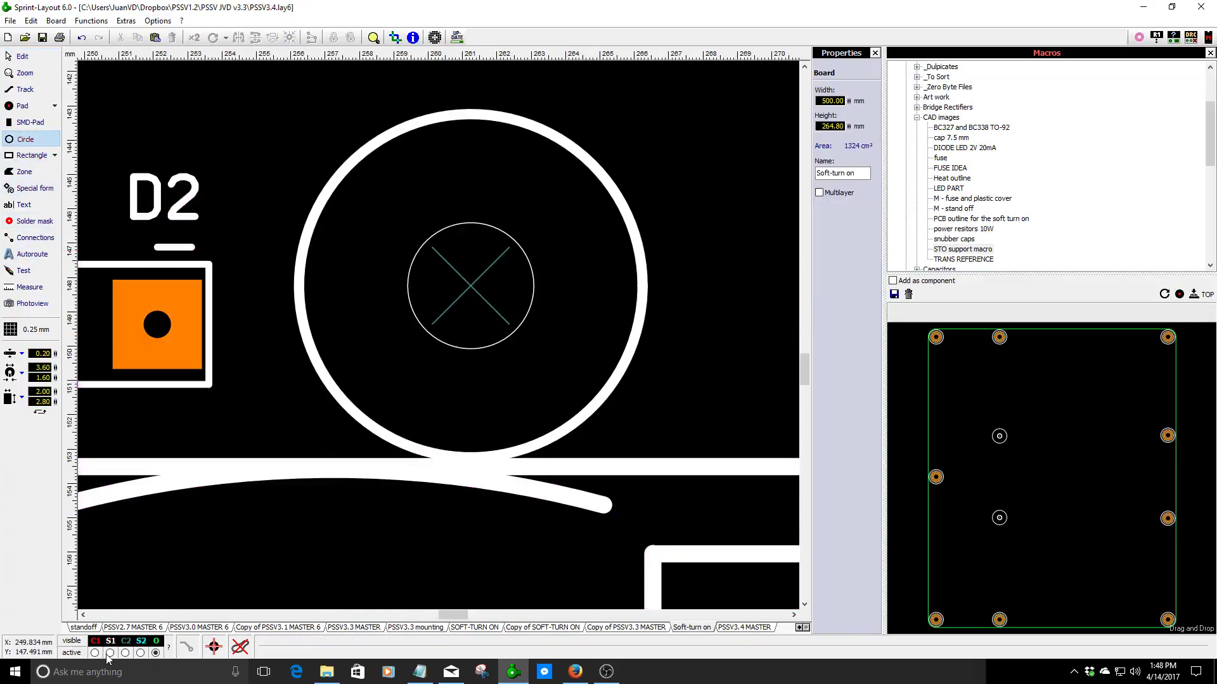
{"action": "left_click_drag", "start_coordinate": [471, 286], "coordinate": [505, 408]}
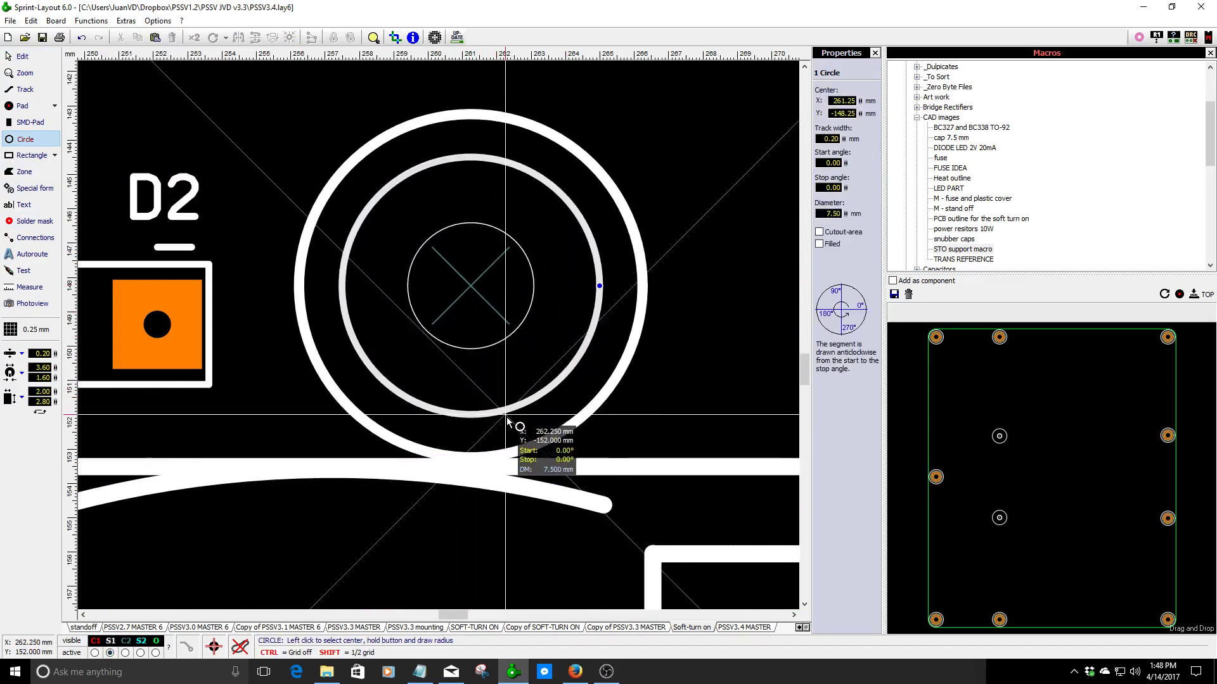
{"action": "key", "text": "Escape"}
{"action": "left_click", "coordinate": [596, 329]}
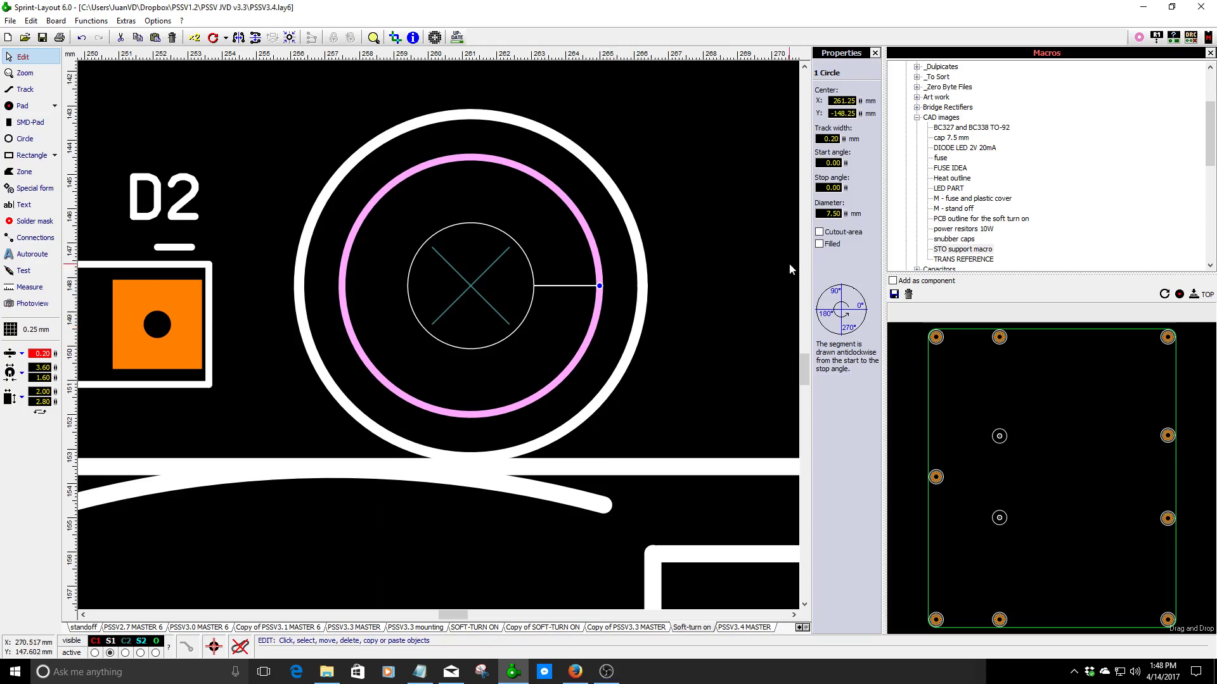
{"action": "left_click_drag", "start_coordinate": [846, 216], "coordinate": [877, 194]}
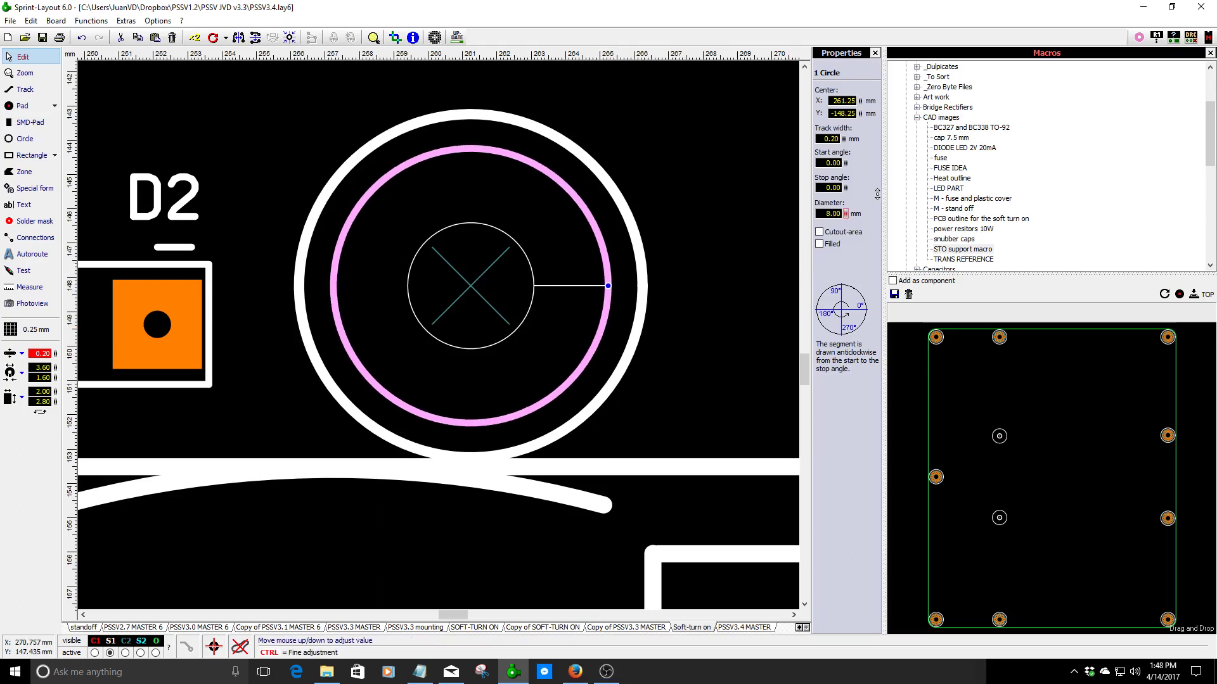
{"action": "left_click", "coordinate": [694, 362]}
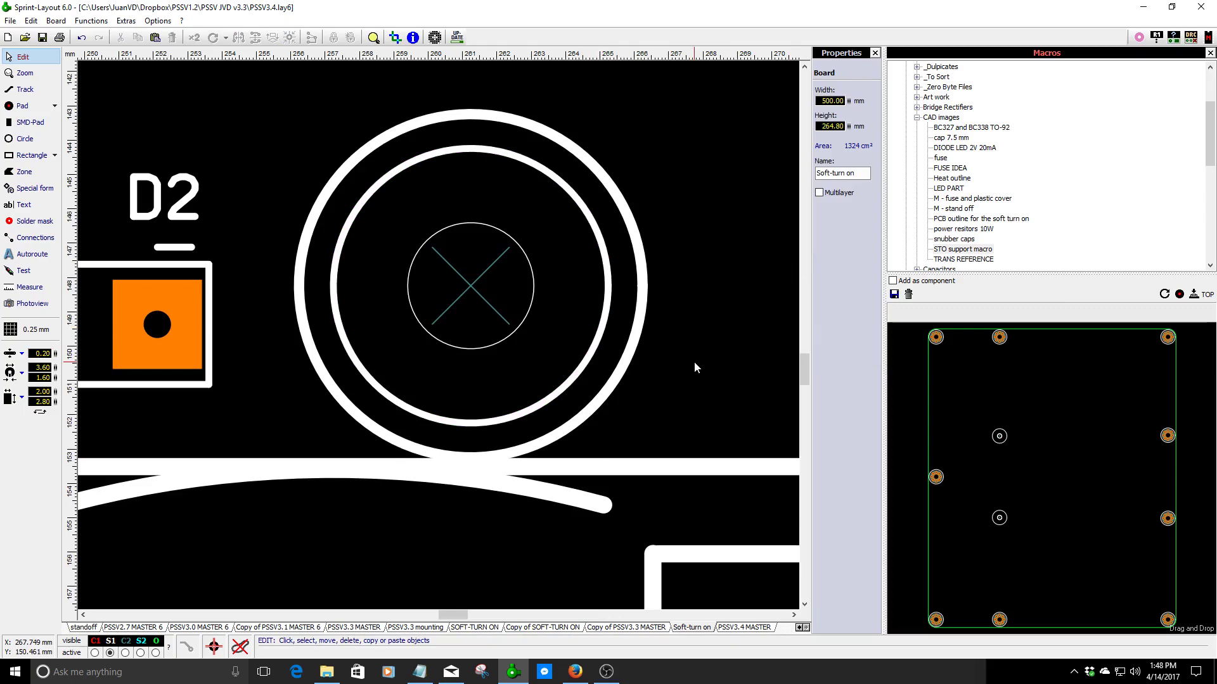
- Select the 8 mm circle drawn for the screw head and delete it
{"action": "left_click", "coordinate": [596, 354]}
{"action": "scroll", "coordinate": [440, 336], "scroll_direction": "down", "scroll_amount": 2}
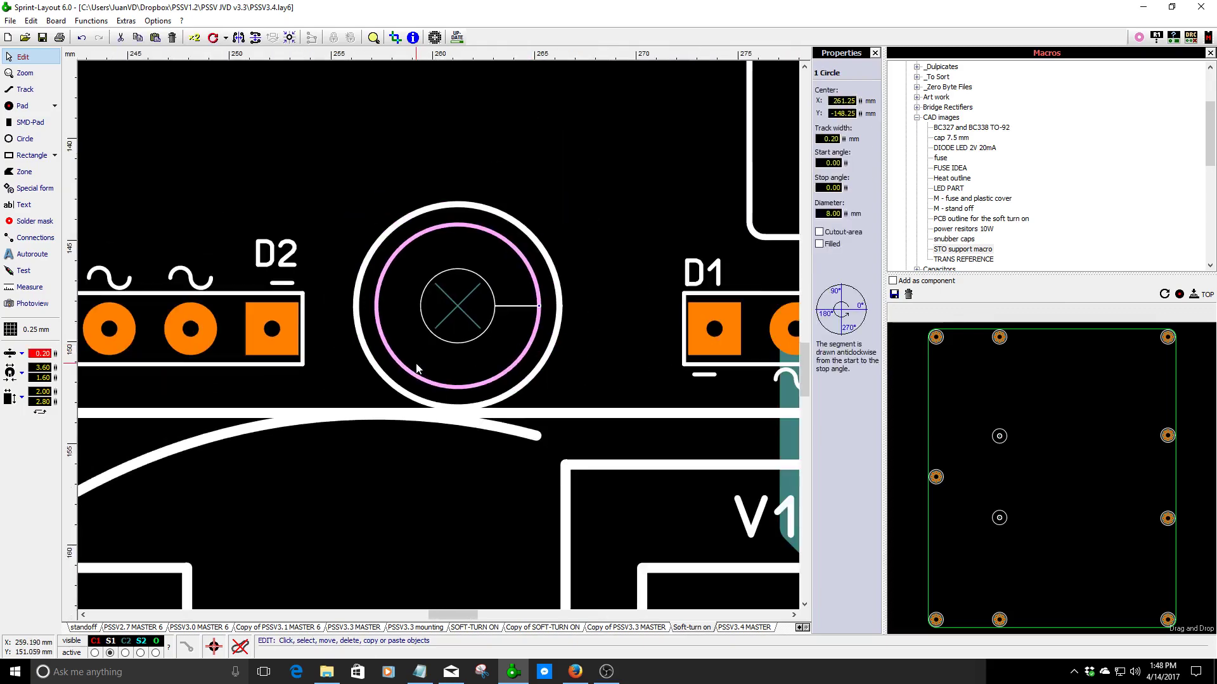
{"action": "left_click_drag", "start_coordinate": [413, 370], "coordinate": [524, 338]}
{"action": "scroll", "coordinate": [466, 294], "scroll_direction": "up", "scroll_amount": 2}
{"action": "key", "text": "Delete"}
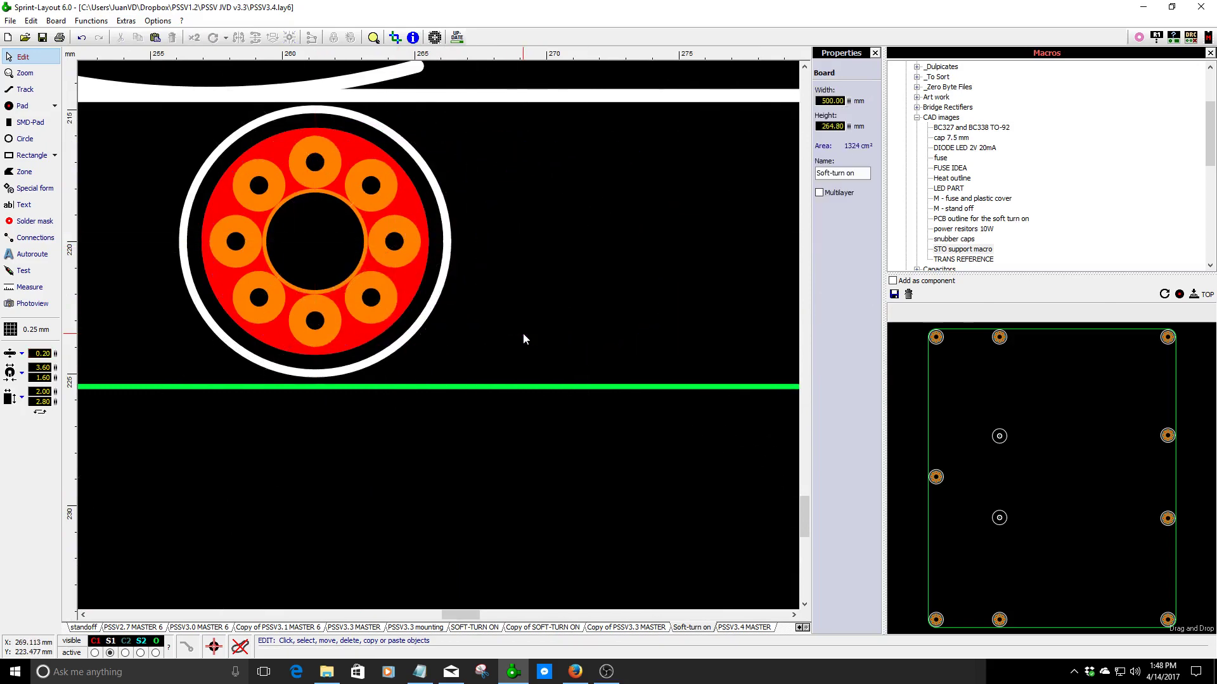
- Inspect the support hole's pad and outer circle where they meet the transformer outline between D2 and D1
{"action": "scroll", "coordinate": [524, 339], "scroll_direction": "down", "scroll_amount": 4}
{"action": "scroll", "coordinate": [442, 340], "scroll_direction": "up", "scroll_amount": 3}
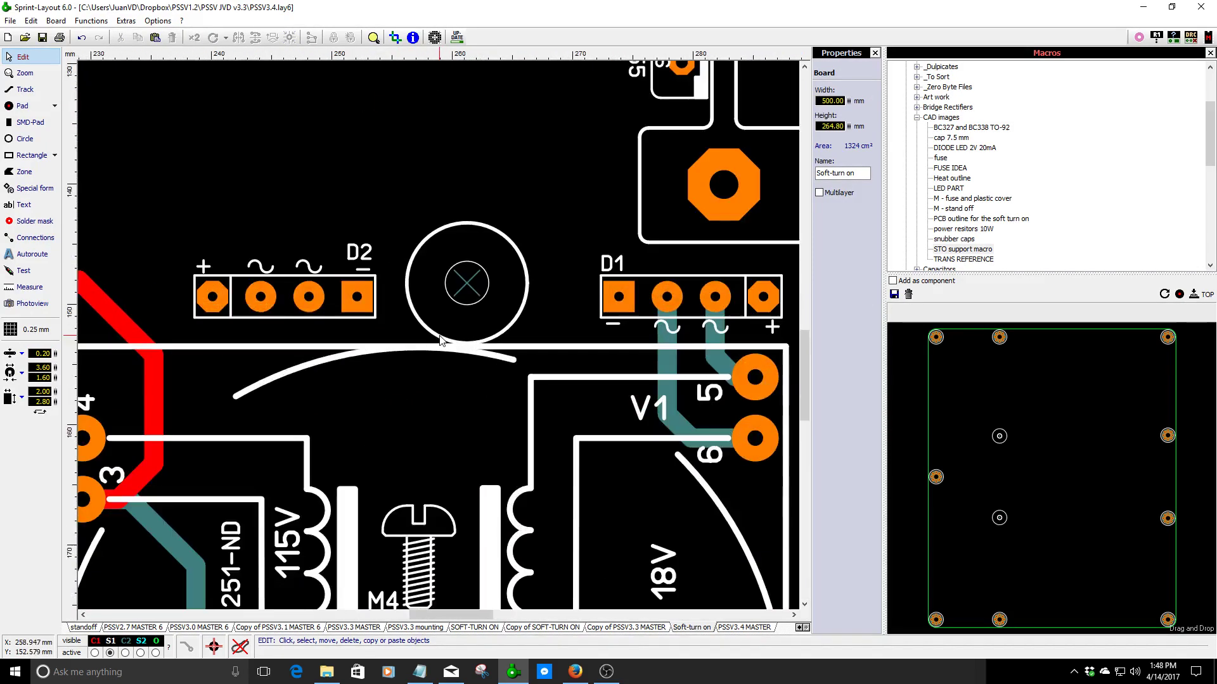
{"action": "scroll", "coordinate": [442, 340], "scroll_direction": "up", "scroll_amount": 3}
{"action": "left_click", "coordinate": [516, 329]}
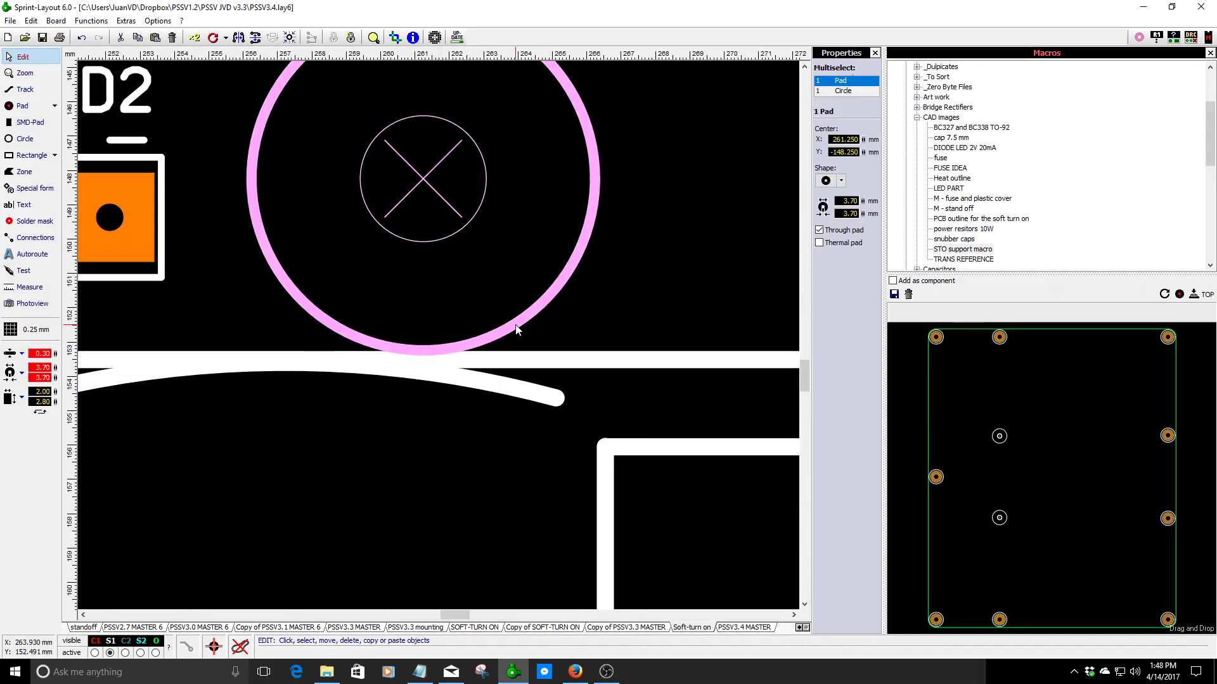
{"action": "left_click", "coordinate": [612, 318]}
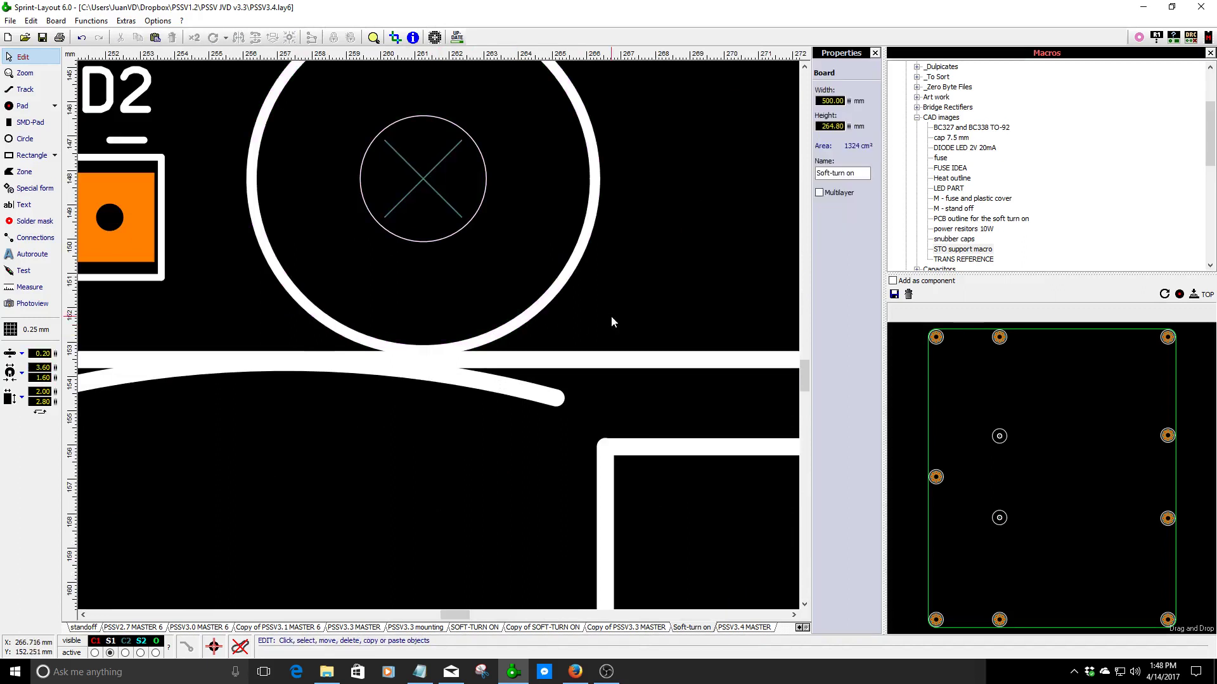
{"action": "scroll", "coordinate": [612, 322], "scroll_direction": "down", "scroll_amount": 3}
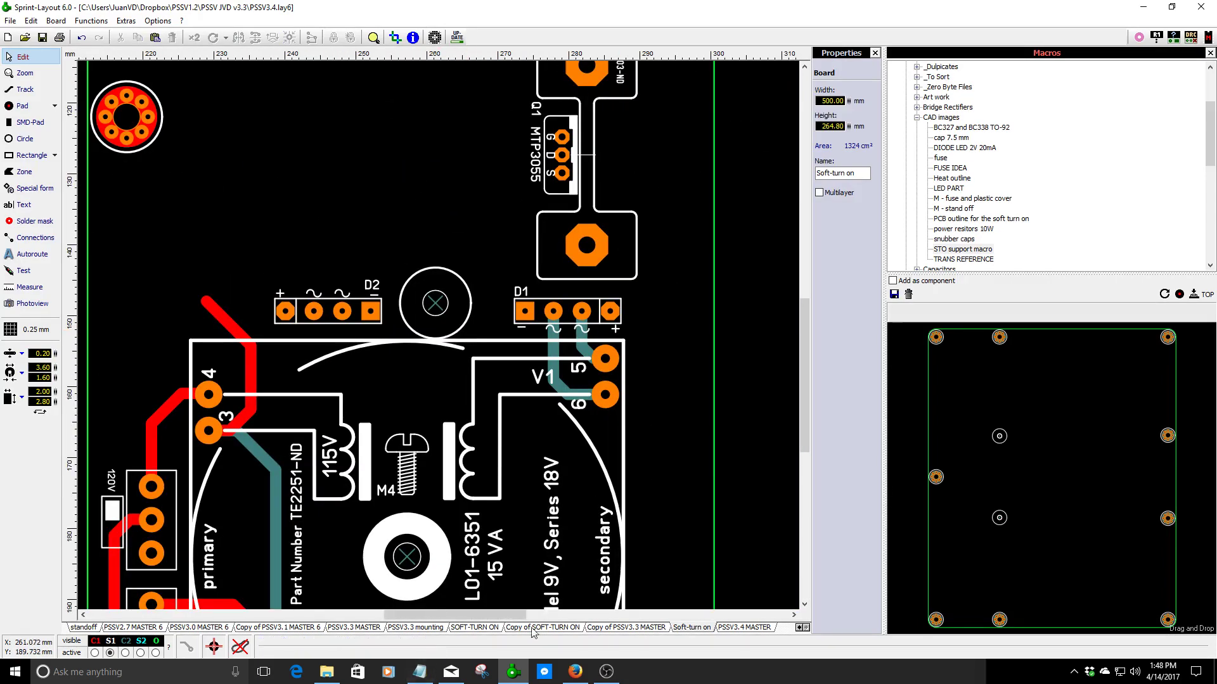
- Delete the vertical reference track below the support hole next to C10 on the PSSV3.4 MASTER board
{"action": "left_click", "coordinate": [759, 627]}
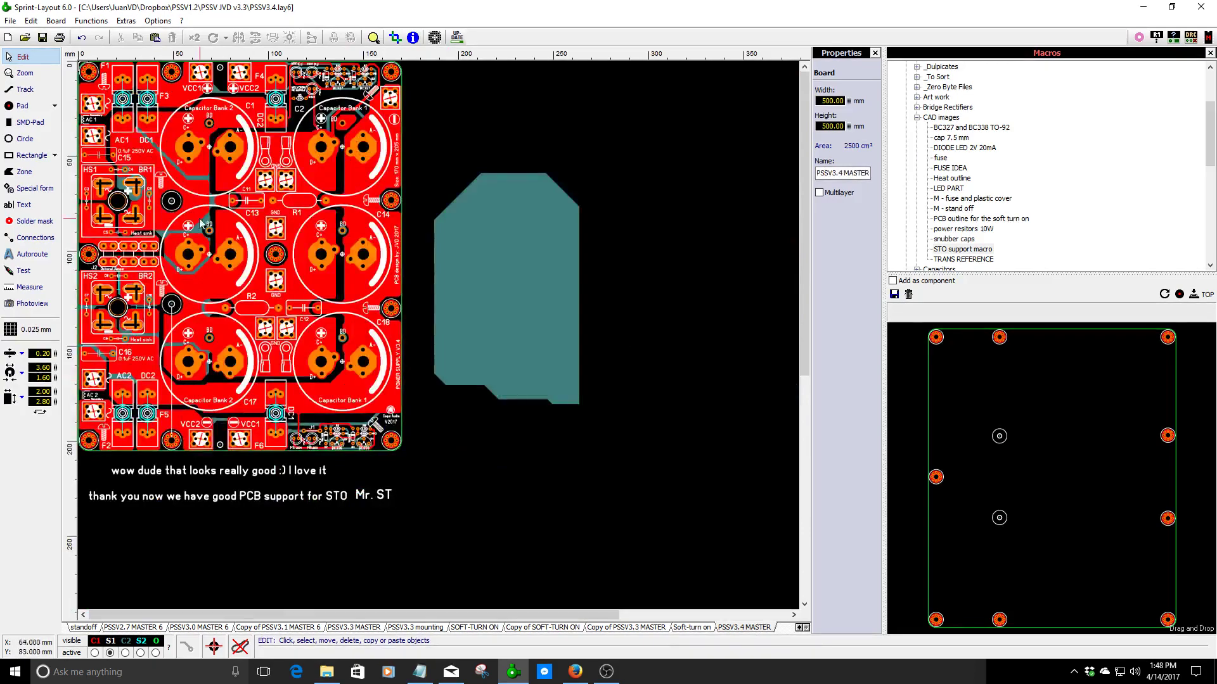
{"action": "scroll", "coordinate": [189, 275], "scroll_direction": "up", "scroll_amount": 5}
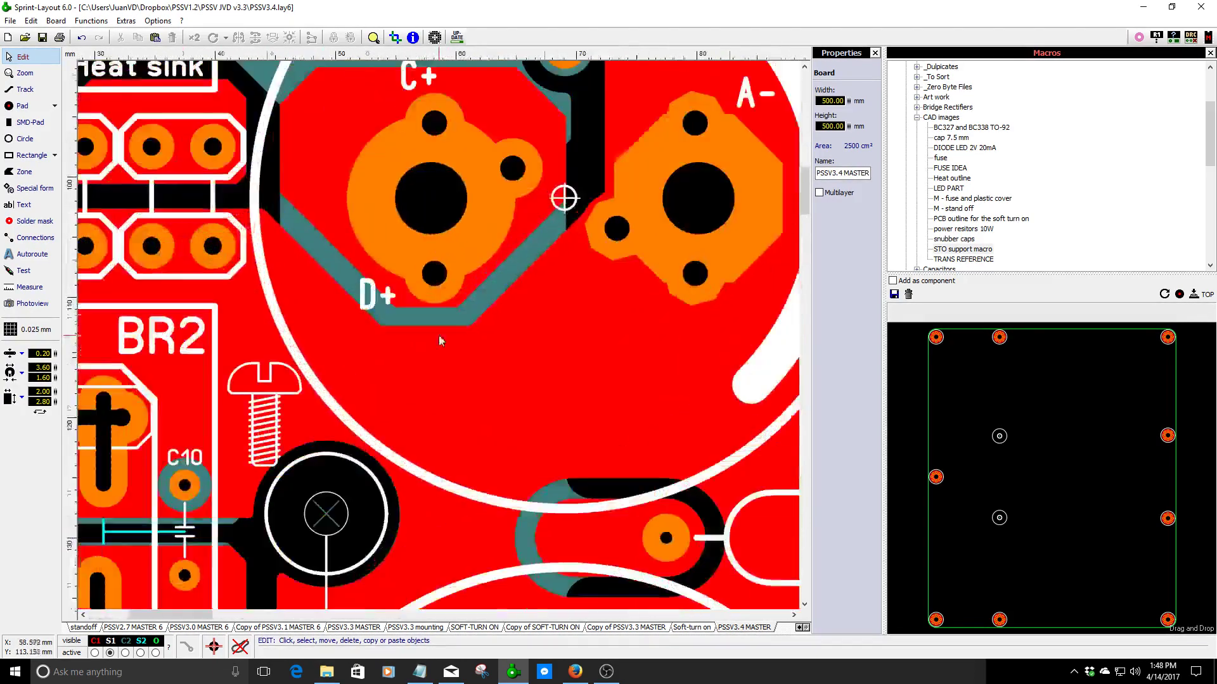
{"action": "scroll", "coordinate": [366, 552], "scroll_direction": "down", "scroll_amount": 3}
{"action": "scroll", "coordinate": [449, 337], "scroll_direction": "up", "scroll_amount": 5}
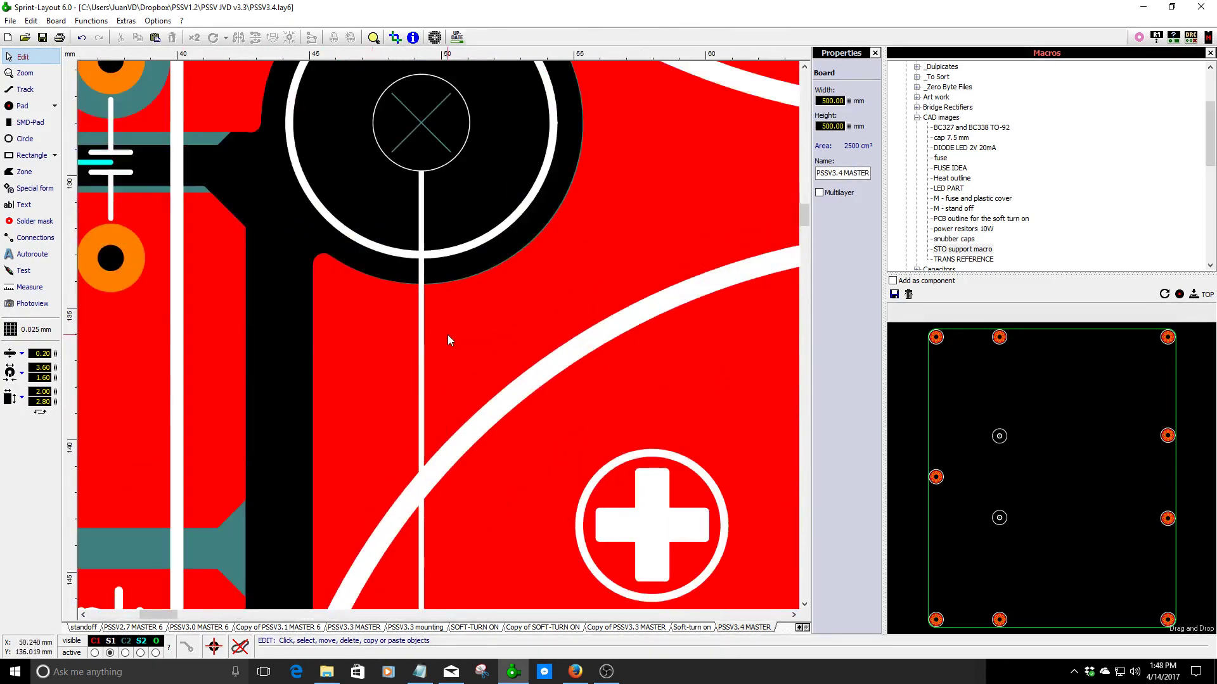
{"action": "left_click", "coordinate": [422, 281]}
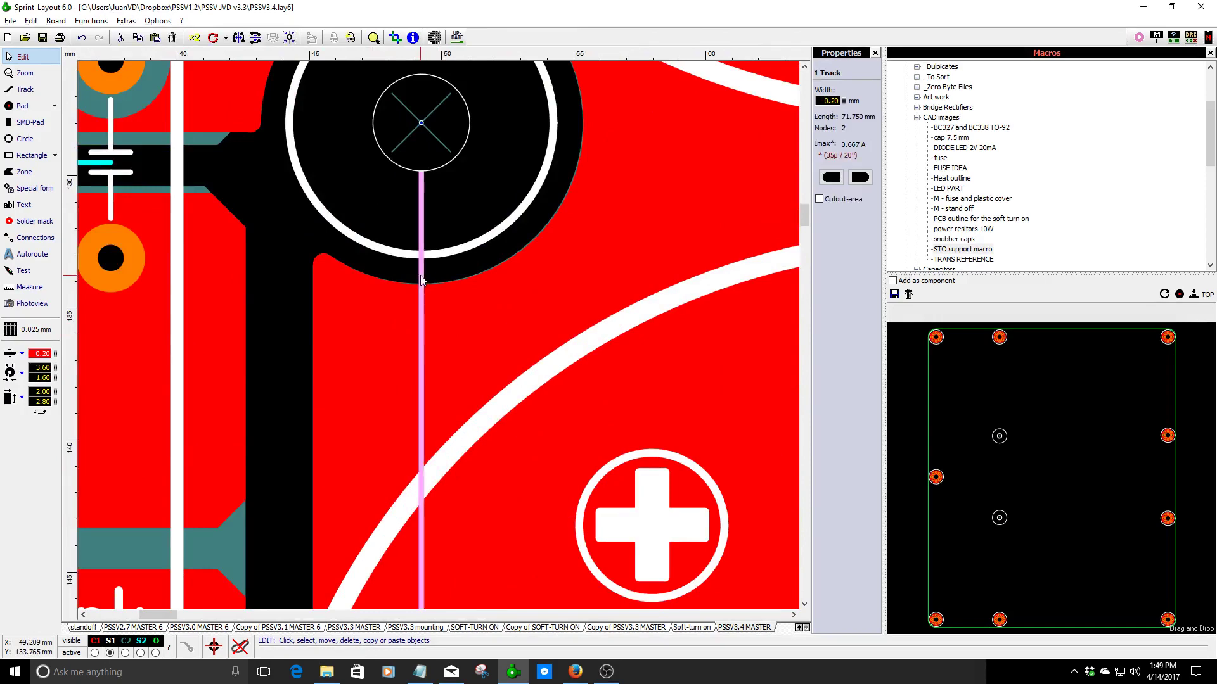
{"action": "key", "text": "Escape"}
{"action": "scroll", "coordinate": [420, 275], "scroll_direction": "down", "scroll_amount": 2}
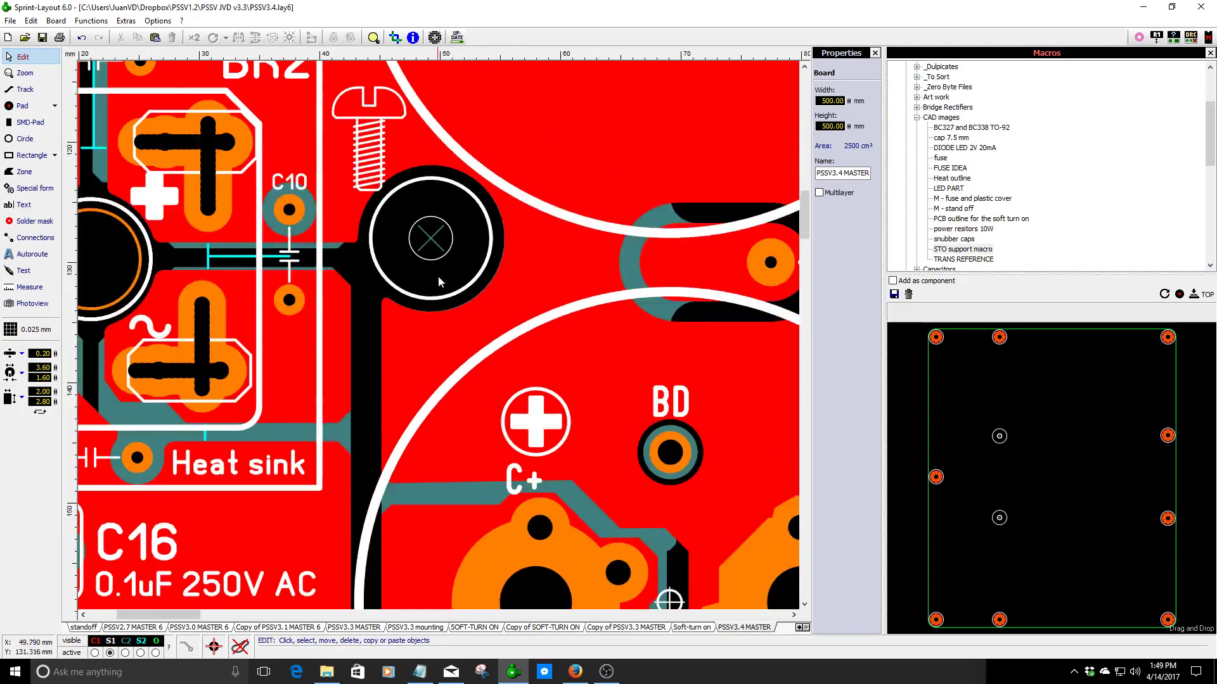
- Examine the copper clearance around the support hole next to C10 with layer C2 active
{"action": "scroll", "coordinate": [439, 334], "scroll_direction": "up", "scroll_amount": 1}
{"action": "scroll", "coordinate": [439, 334], "scroll_direction": "up", "scroll_amount": 2}
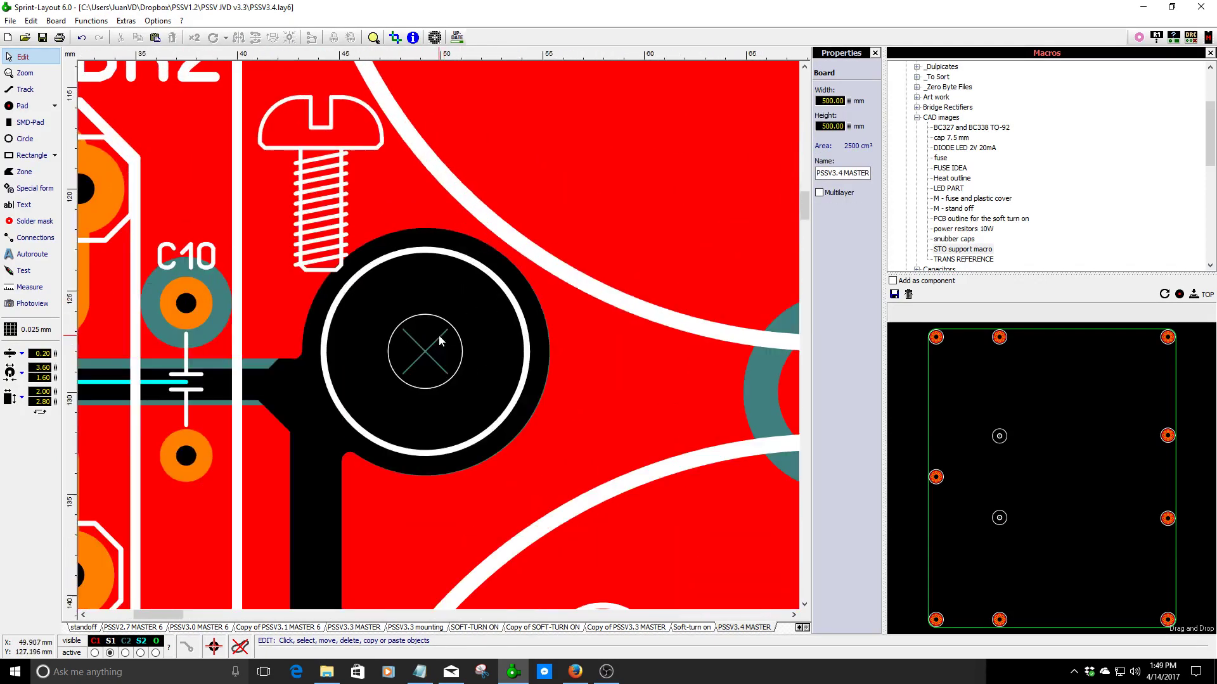
{"action": "left_click", "coordinate": [125, 652]}
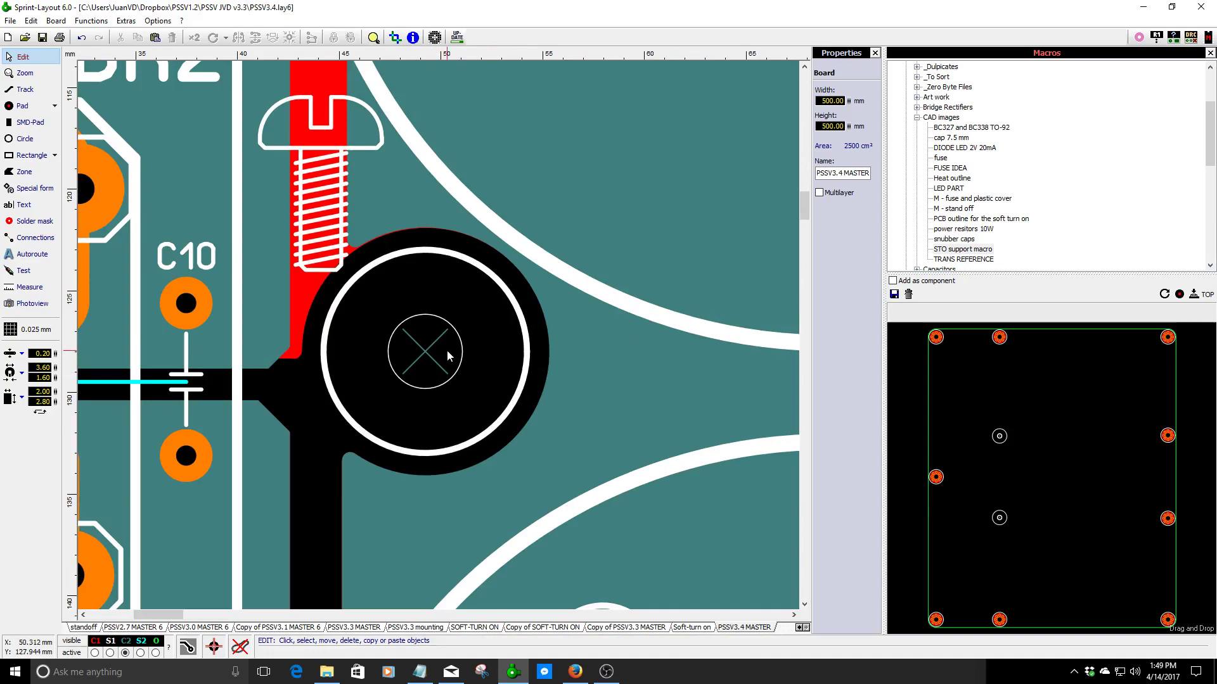
{"action": "scroll", "coordinate": [447, 350], "scroll_direction": "down", "scroll_amount": 2}
{"action": "scroll", "coordinate": [400, 272], "scroll_direction": "up", "scroll_amount": 2}
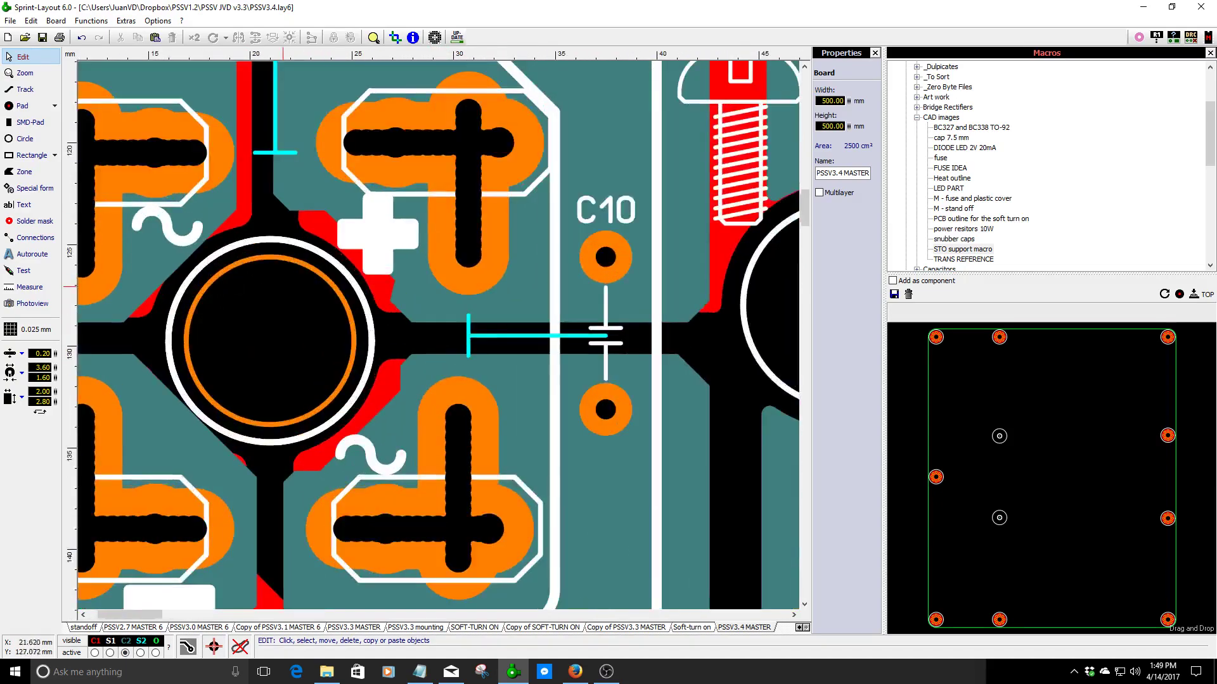
{"action": "scroll", "coordinate": [400, 272], "scroll_direction": "down", "scroll_amount": 3}
{"action": "scroll", "coordinate": [342, 336], "scroll_direction": "up", "scroll_amount": 3}
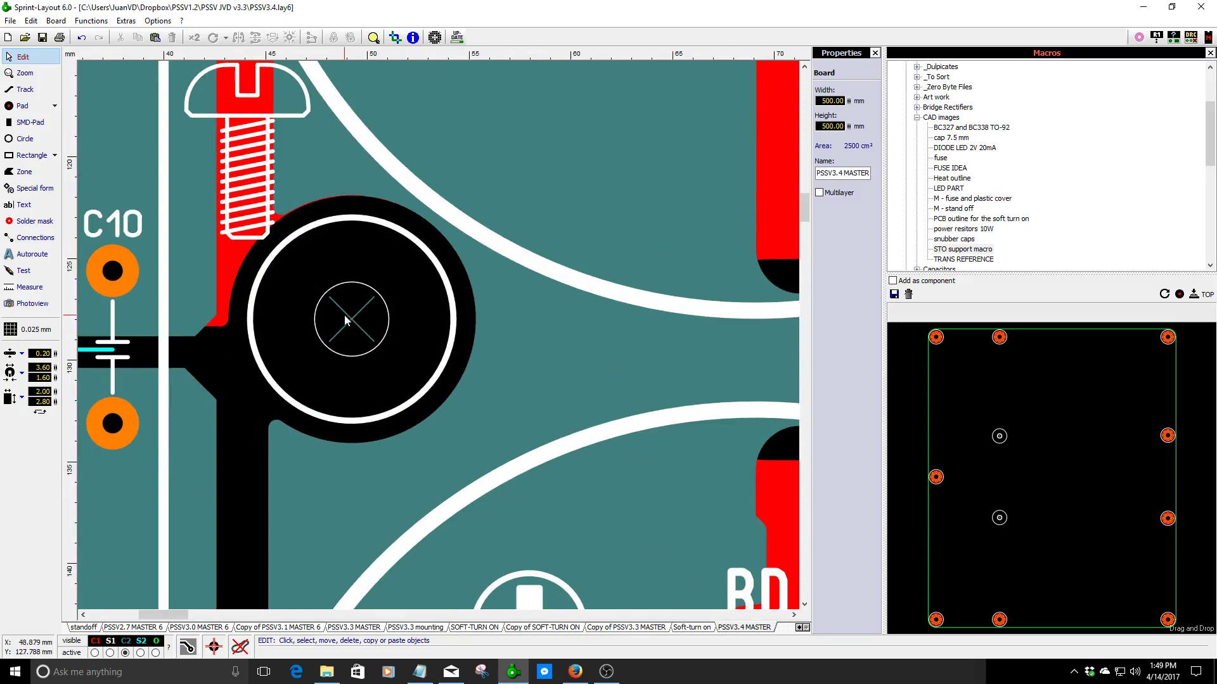
- Make C1 the active layer and look over the support and mounting holes across the master board
{"action": "left_click", "coordinate": [95, 653]}
{"action": "scroll", "coordinate": [177, 113], "scroll_direction": "down", "scroll_amount": 6}
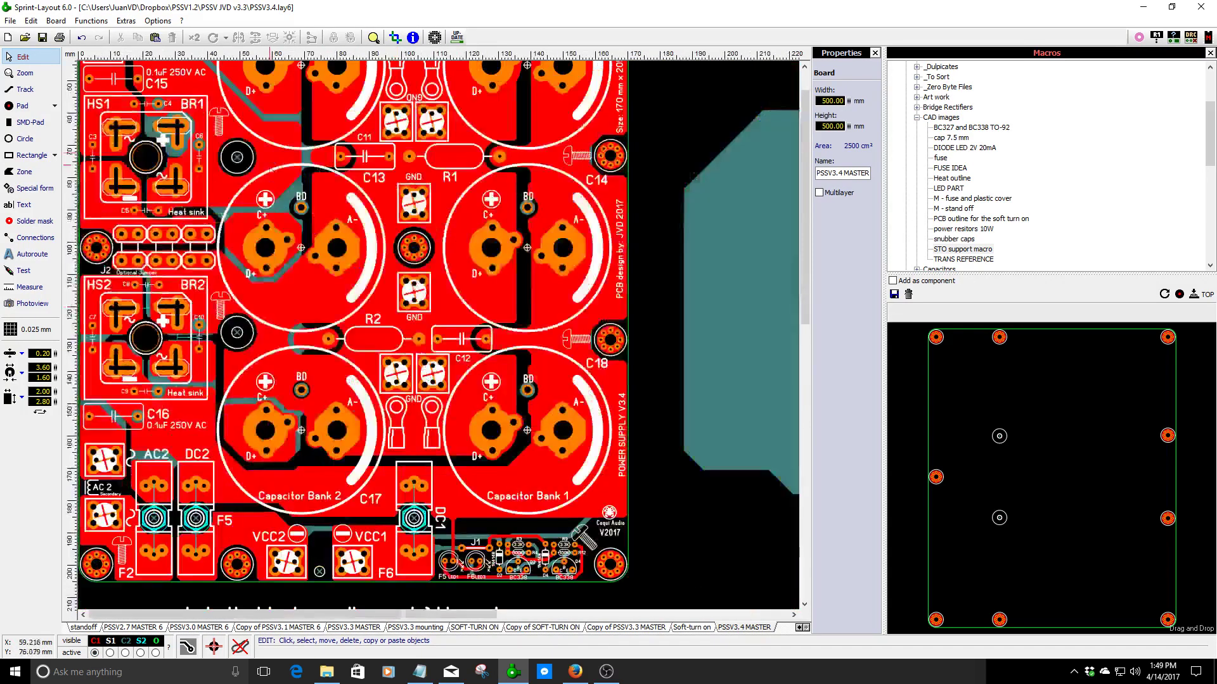
{"action": "scroll", "coordinate": [177, 113], "scroll_direction": "up", "scroll_amount": 5}
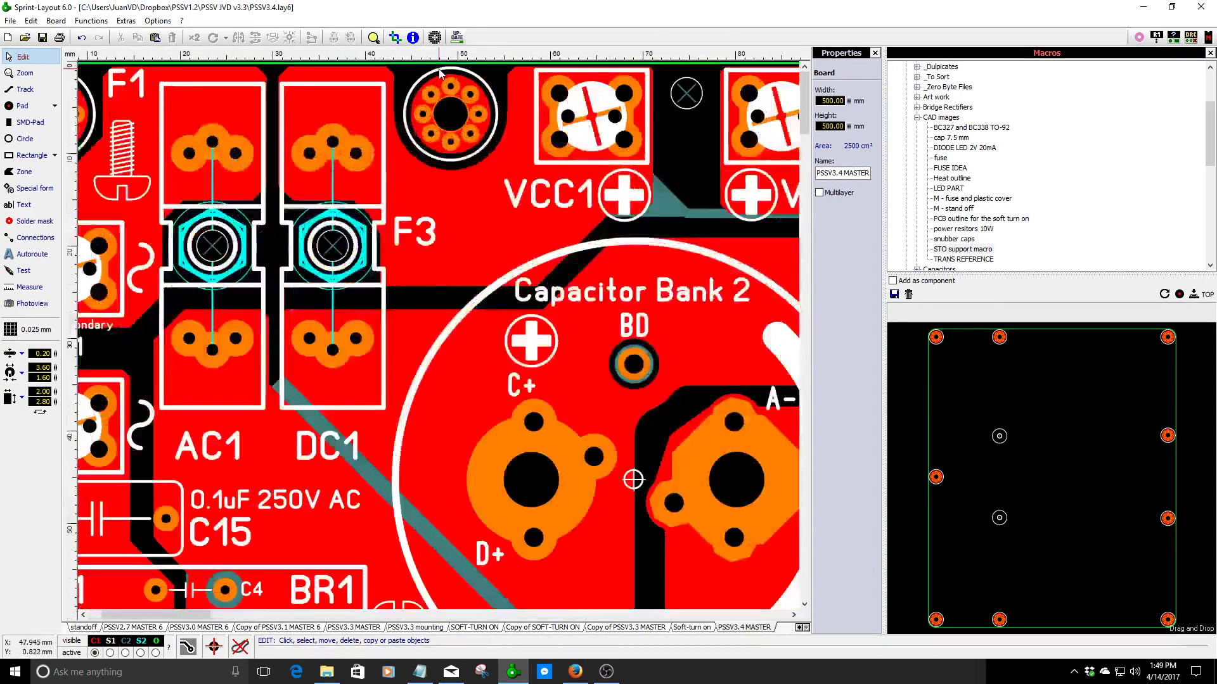
{"action": "scroll", "coordinate": [184, 320], "scroll_direction": "down", "scroll_amount": 4}
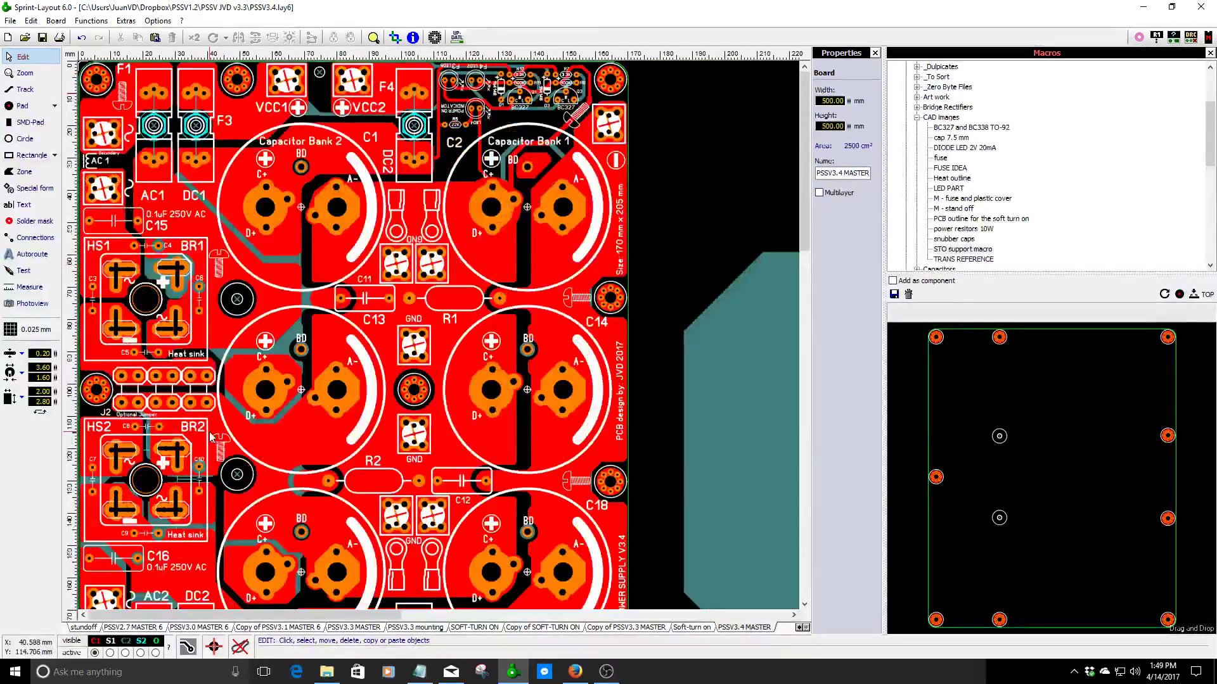
- Inspect the tracks and copper around the support holes and capacitor banks of the PSSV3.4 MASTER board
{"action": "scroll", "coordinate": [184, 321], "scroll_direction": "up", "scroll_amount": 5}
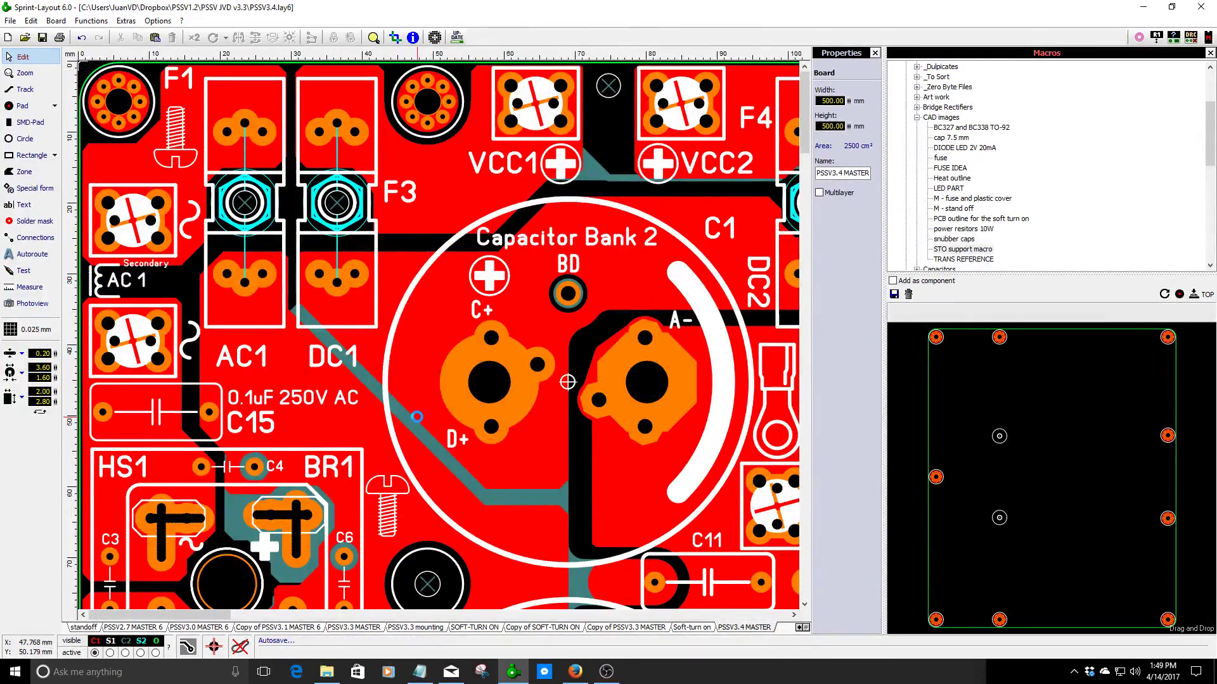
{"action": "scroll", "coordinate": [416, 417], "scroll_direction": "down", "scroll_amount": 4}
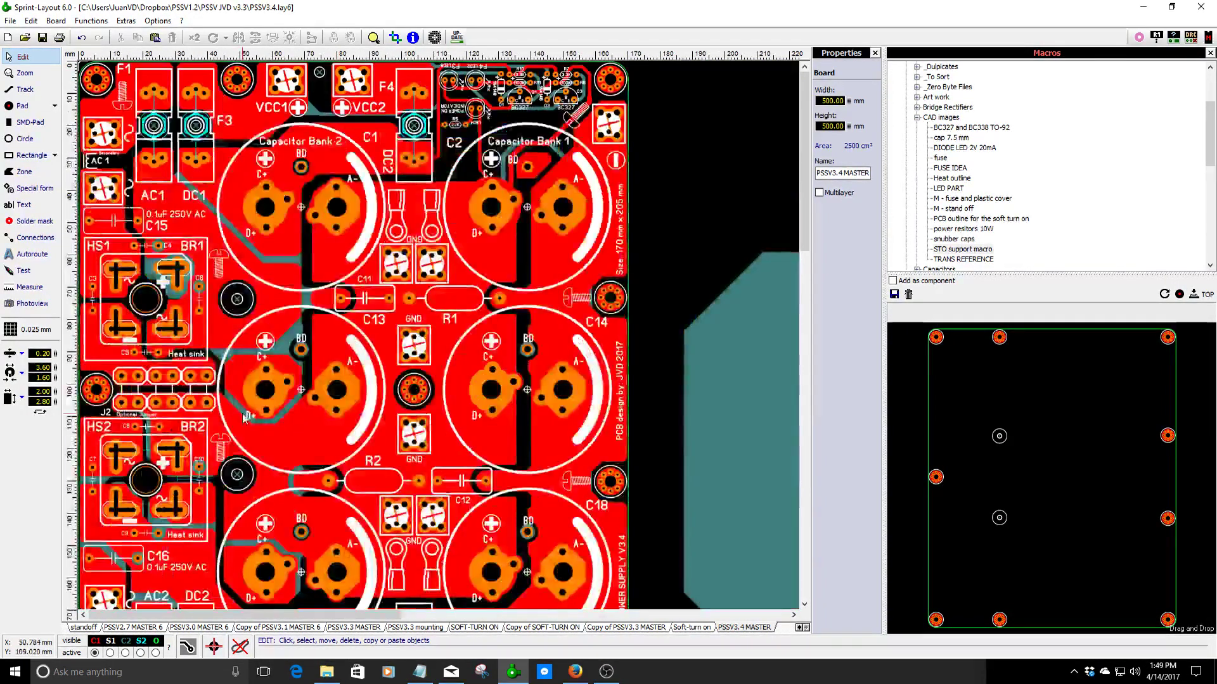
{"action": "scroll", "coordinate": [222, 484], "scroll_direction": "up", "scroll_amount": 2}
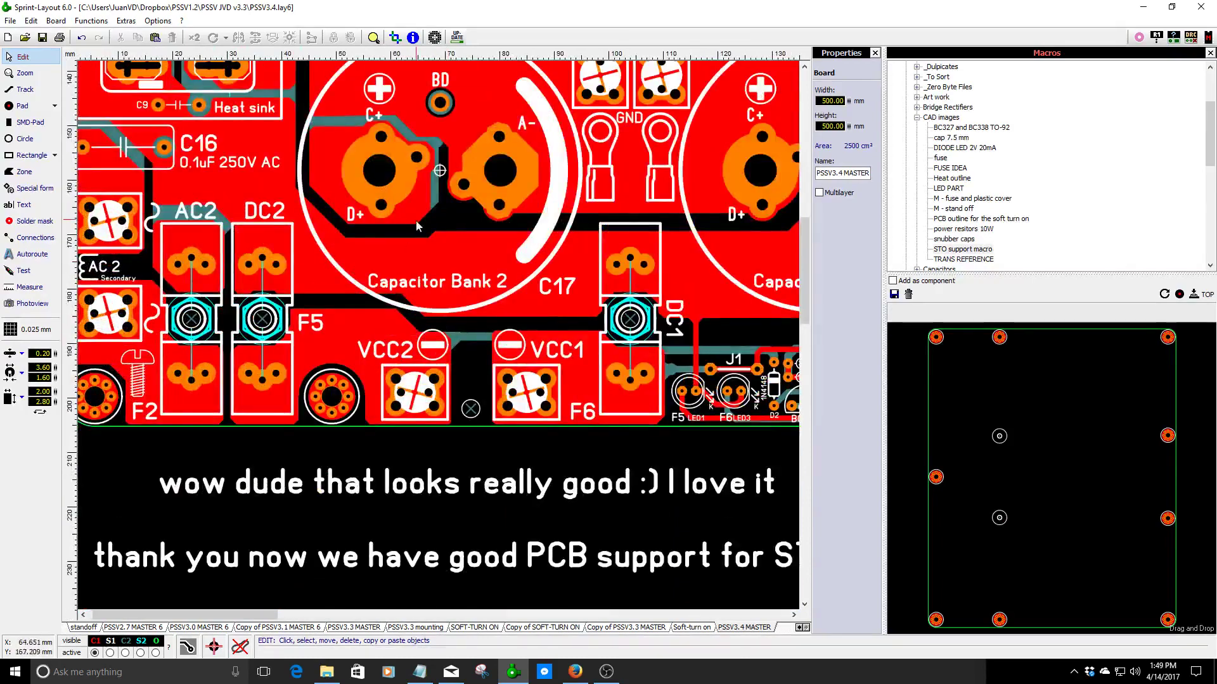
{"action": "scroll", "coordinate": [322, 347], "scroll_direction": "up", "scroll_amount": 5}
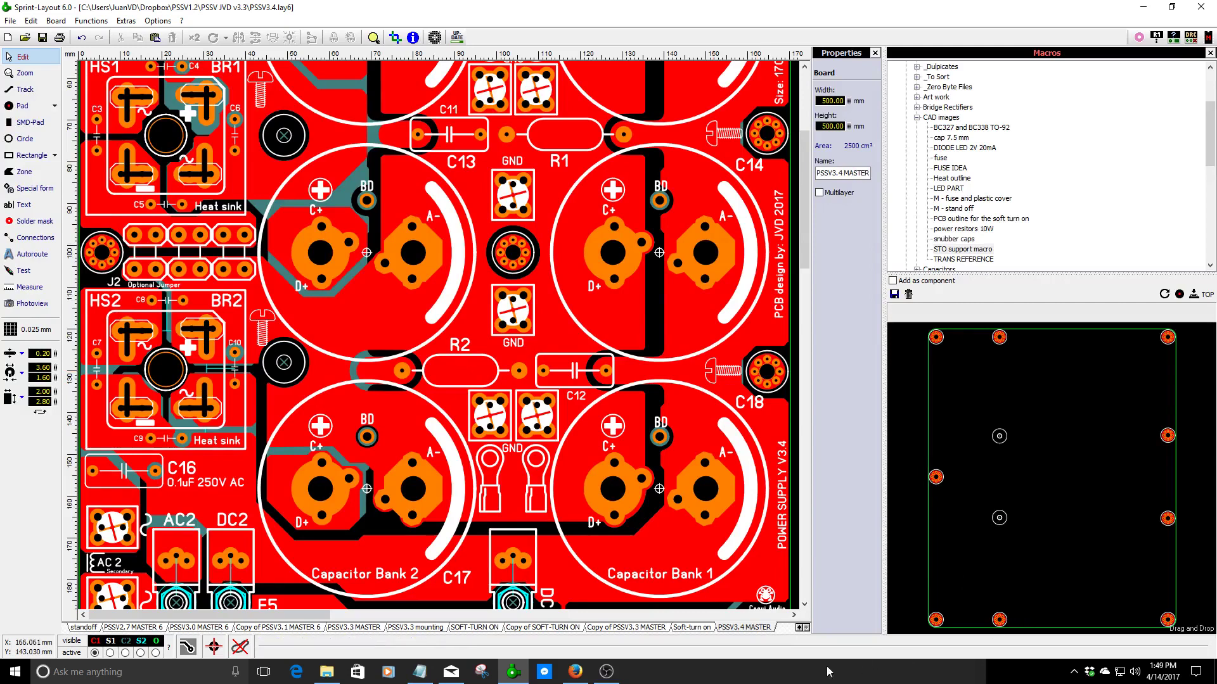
- On the Soft-turn on board, select the lower corner arc and long vertical track of the stepped inner outline
{"action": "left_click", "coordinate": [692, 627]}
{"action": "scroll", "coordinate": [683, 469], "scroll_direction": "down", "scroll_amount": 2}
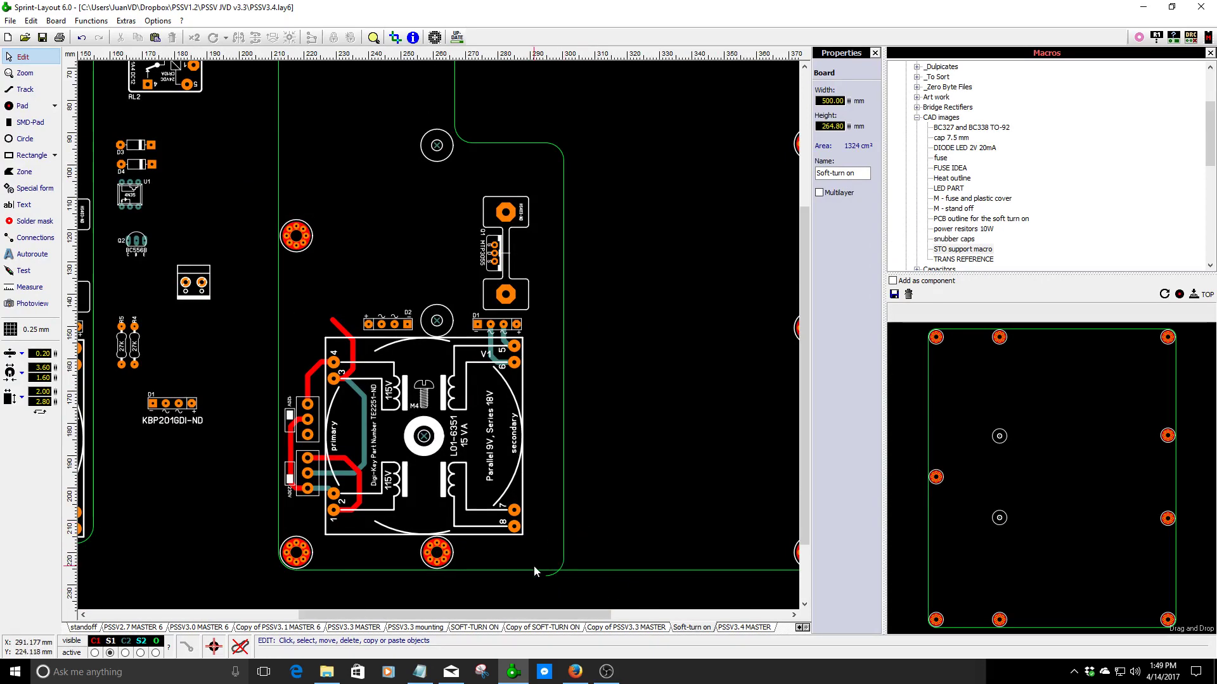
{"action": "scroll", "coordinate": [534, 565], "scroll_direction": "up", "scroll_amount": 2}
{"action": "left_click", "coordinate": [523, 352]}
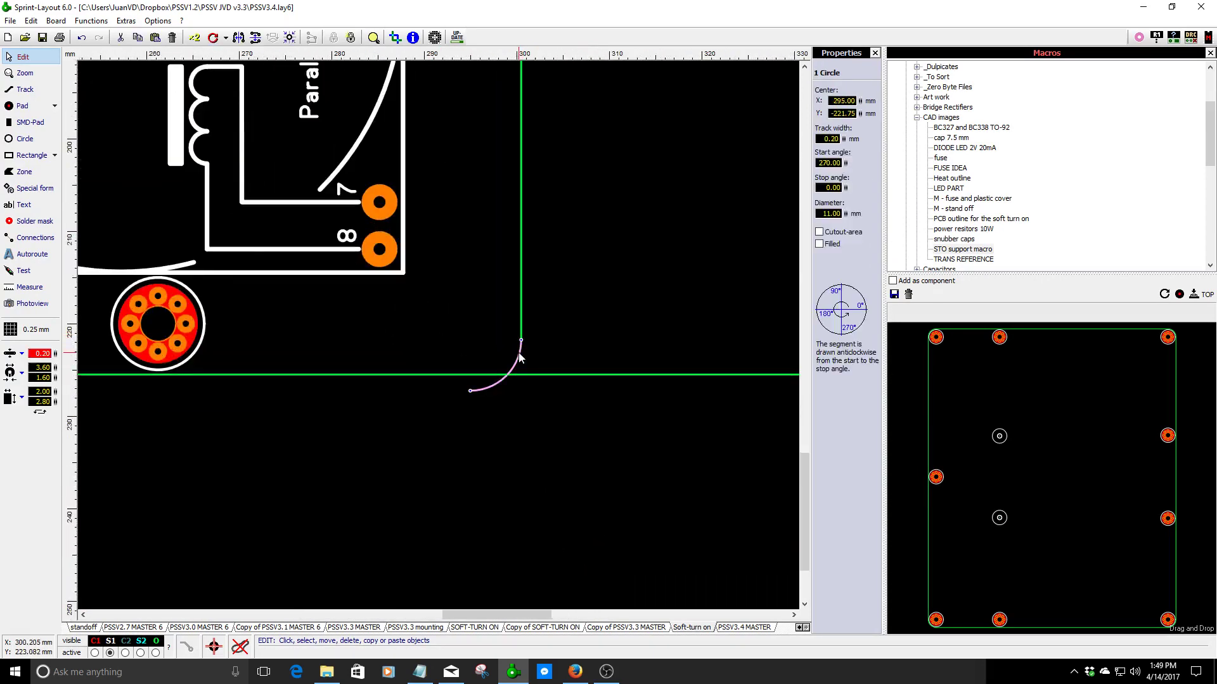
{"action": "left_click_drag", "start_coordinate": [538, 322], "coordinate": [503, 344]}
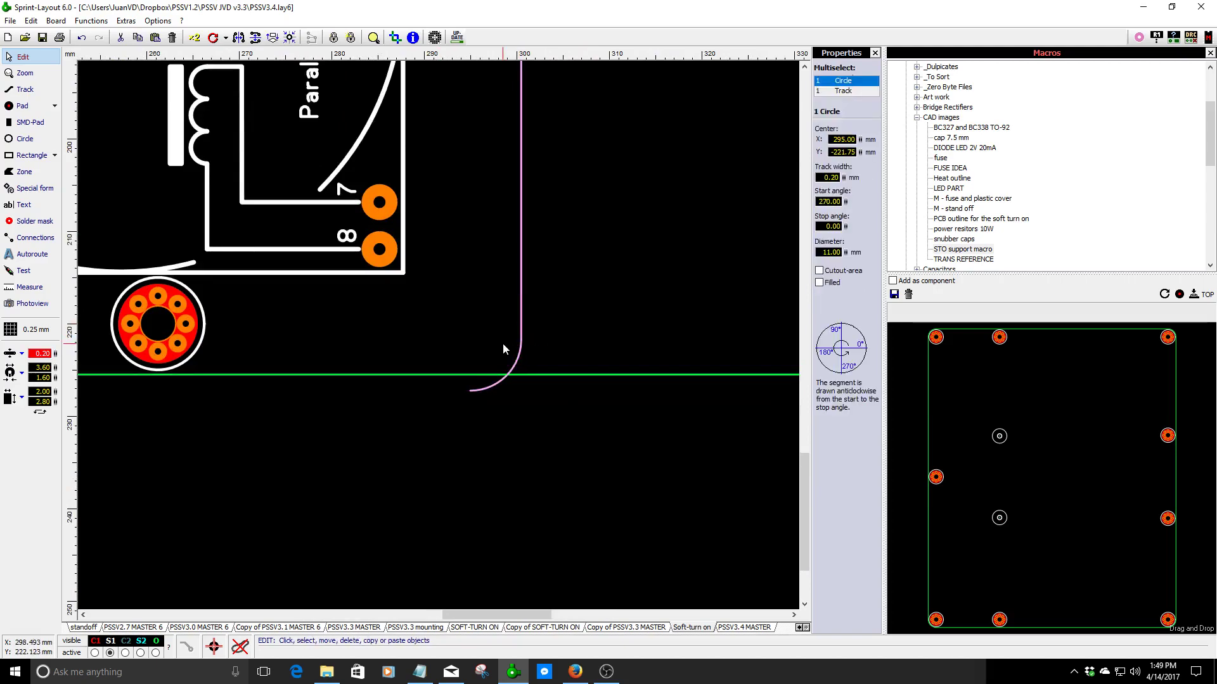
{"action": "scroll", "coordinate": [503, 343], "scroll_direction": "down", "scroll_amount": 2}
{"action": "left_click", "coordinate": [367, 327]}
{"action": "left_click_drag", "start_coordinate": [493, 373], "coordinate": [484, 418]}
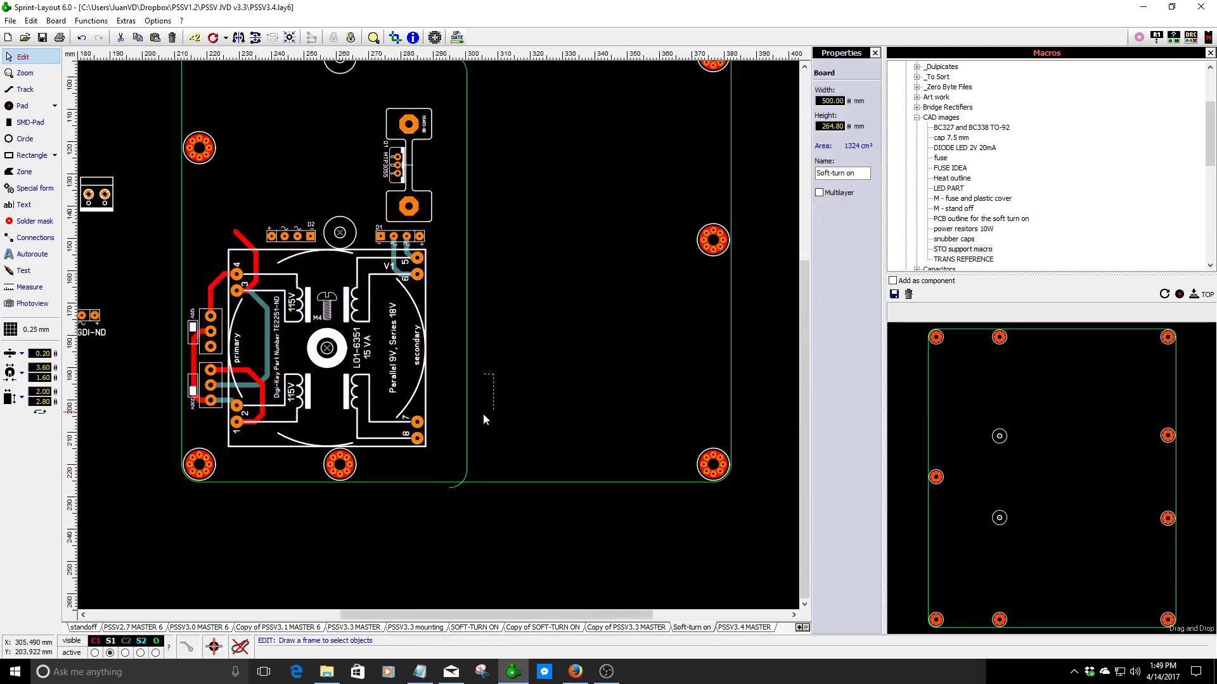
{"action": "left_click_drag", "start_coordinate": [462, 477], "coordinate": [462, 478]}
{"action": "scroll", "coordinate": [458, 245], "scroll_direction": "down", "scroll_amount": 2}
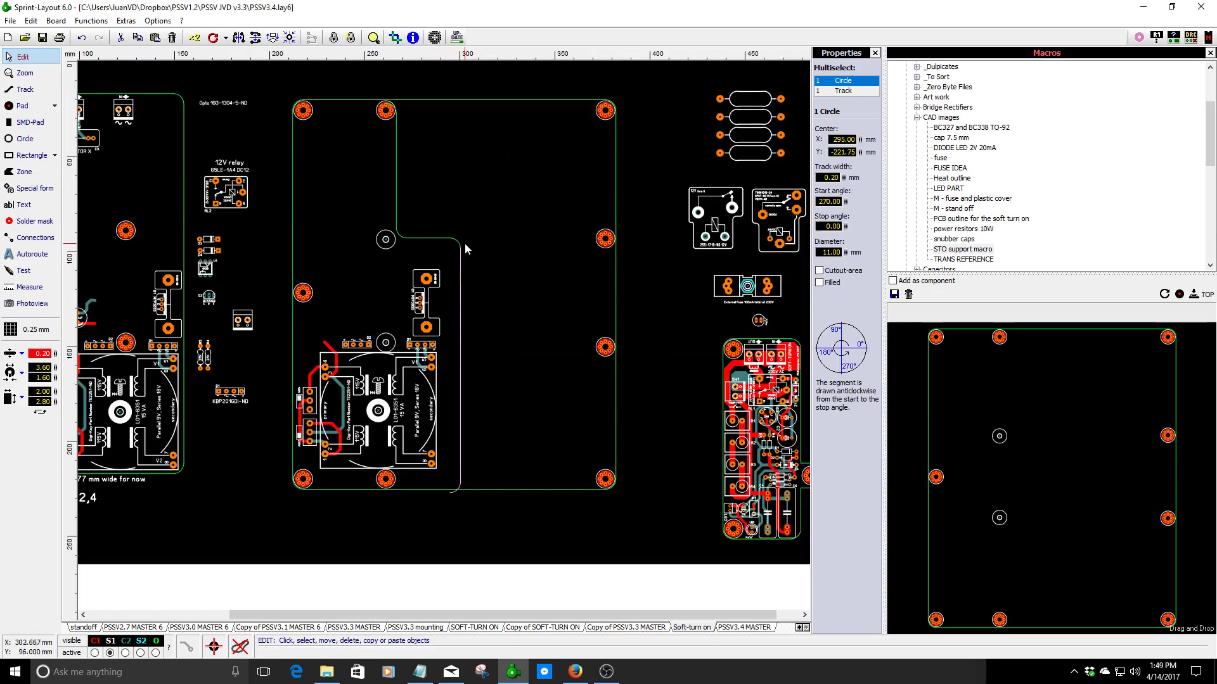
- Add the remaining arcs and tracks of the stepped inner outline to the selection, up to the upper support hole
{"action": "scroll", "coordinate": [405, 149], "scroll_direction": "up", "scroll_amount": 2}
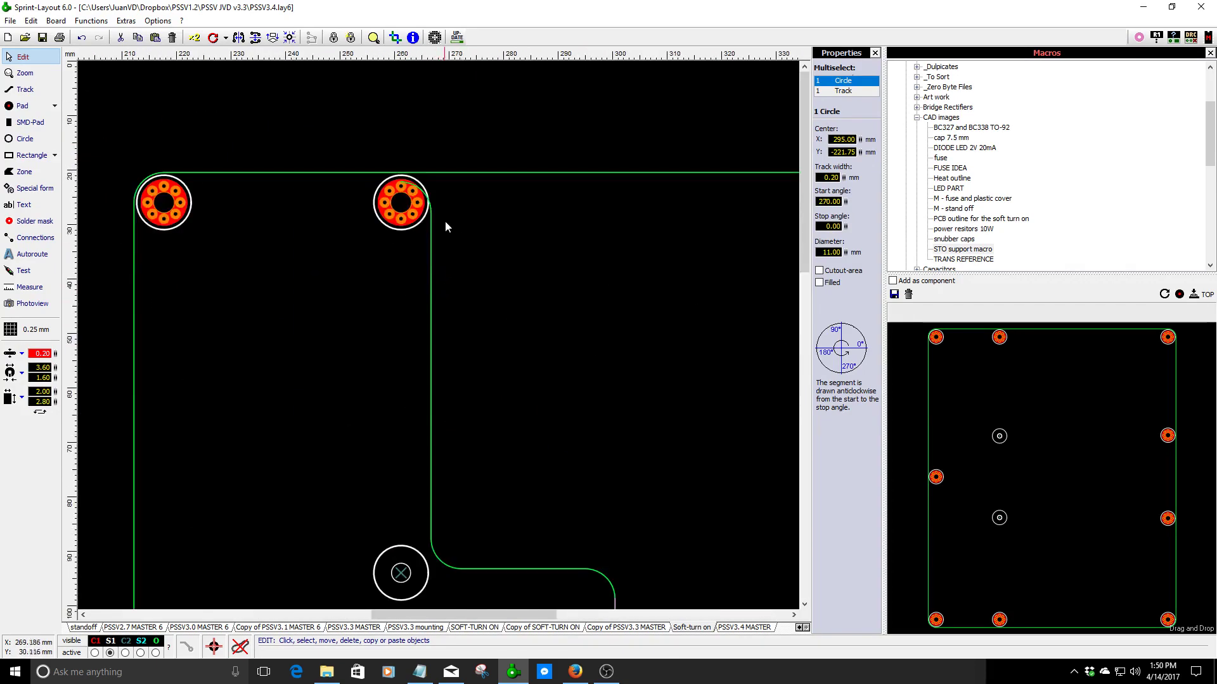
{"action": "scroll", "coordinate": [444, 227], "scroll_direction": "down", "scroll_amount": 2}
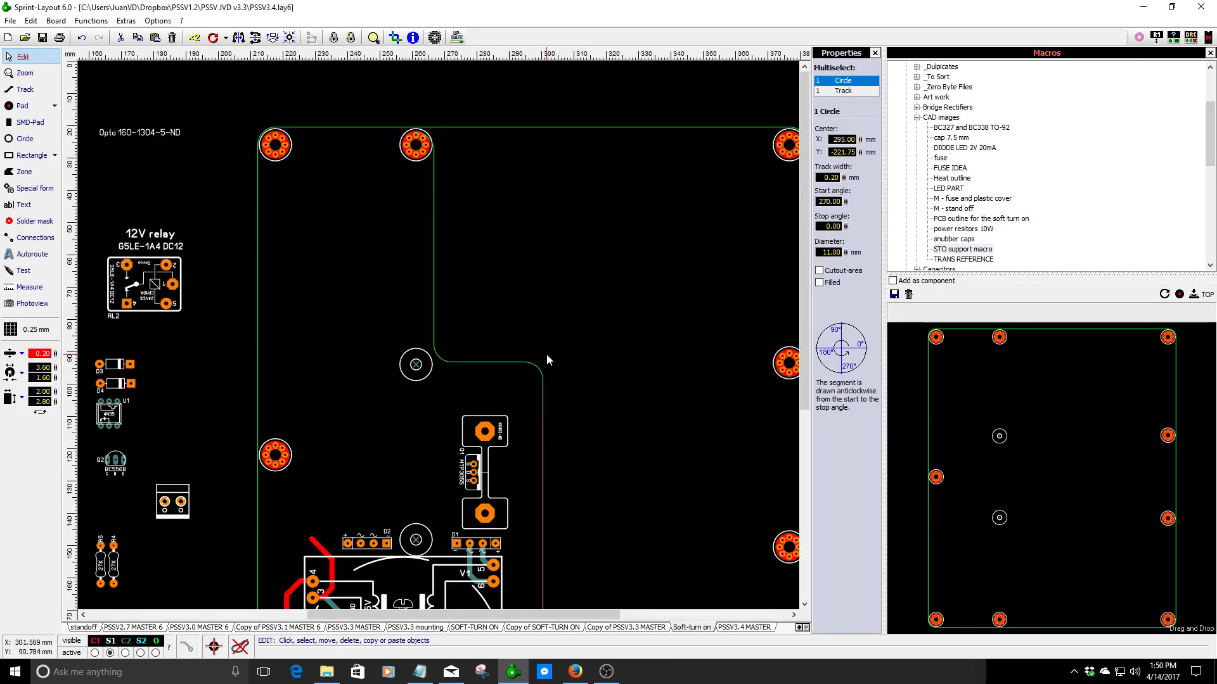
{"action": "scroll", "coordinate": [546, 360], "scroll_direction": "up", "scroll_amount": 1}
{"action": "left_click", "coordinate": [389, 361], "text": "shift"}
{"action": "left_click_drag", "start_coordinate": [330, 293], "coordinate": [305, 358]}
{"action": "left_click_drag", "start_coordinate": [333, 263], "coordinate": [283, 289]}
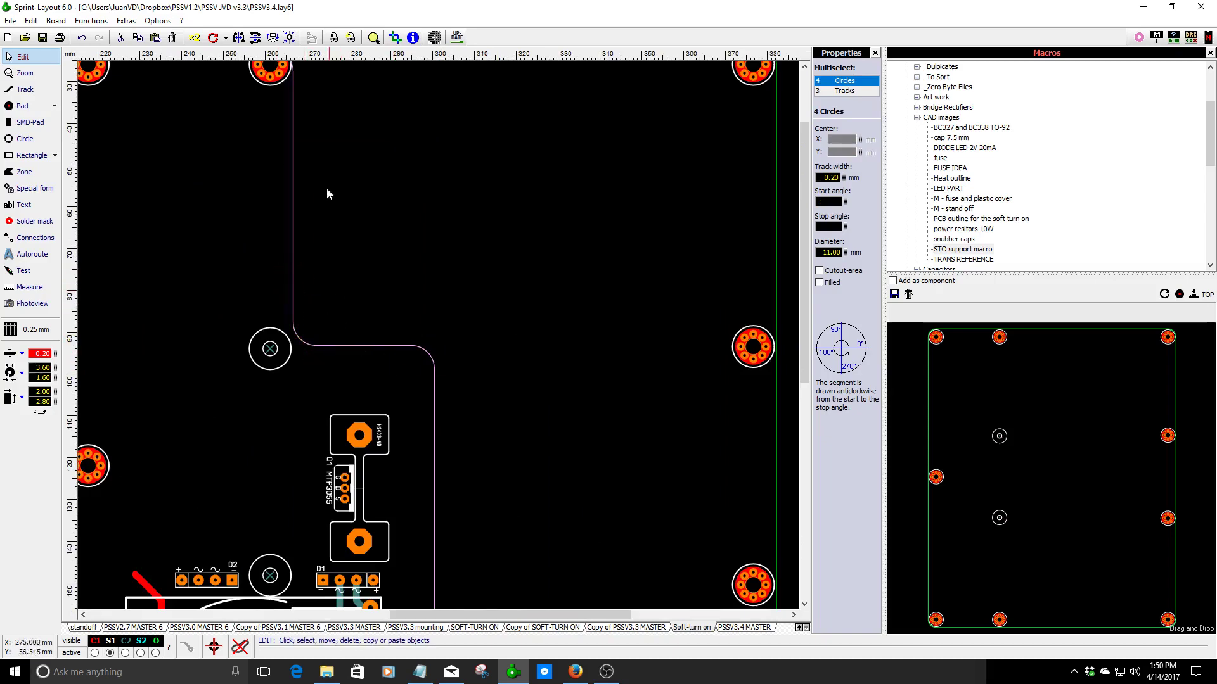
- Group the selected outline pieces and move them up until the end arcs meet the board's upper and lower edges
{"action": "scroll", "coordinate": [325, 187], "scroll_direction": "down", "scroll_amount": 2}
{"action": "scroll", "coordinate": [406, 152], "scroll_direction": "up", "scroll_amount": 5}
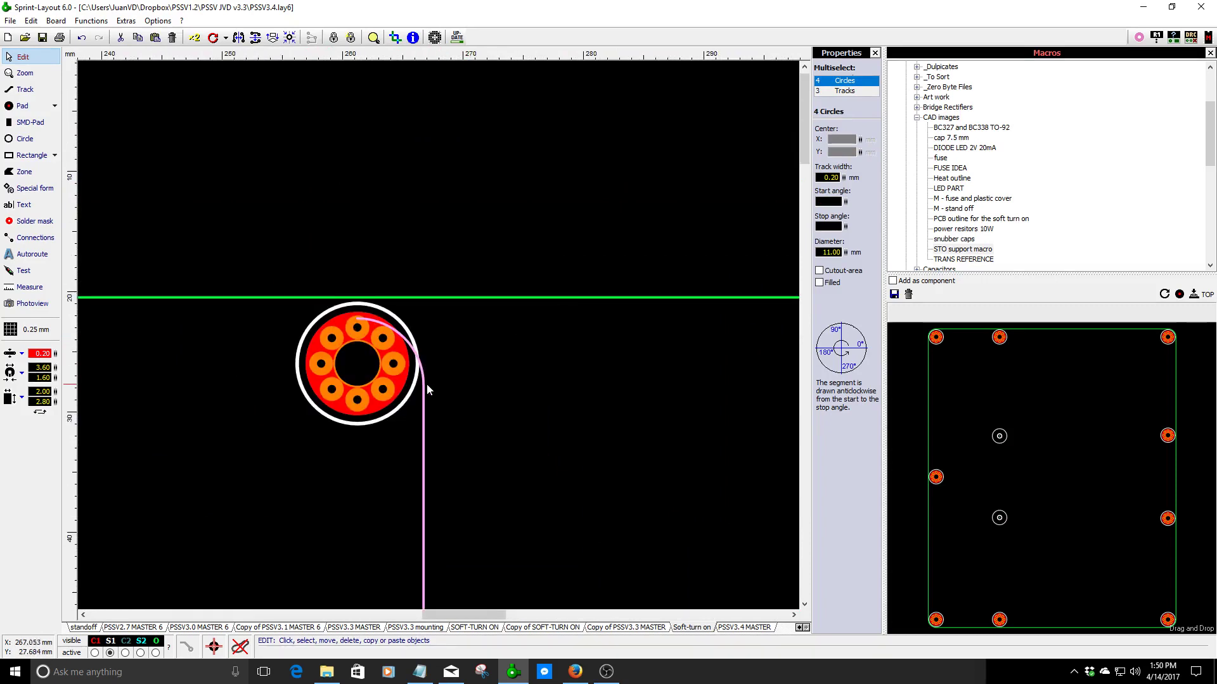
{"action": "right_click", "coordinate": [425, 384]}
{"action": "left_click", "coordinate": [454, 329]}
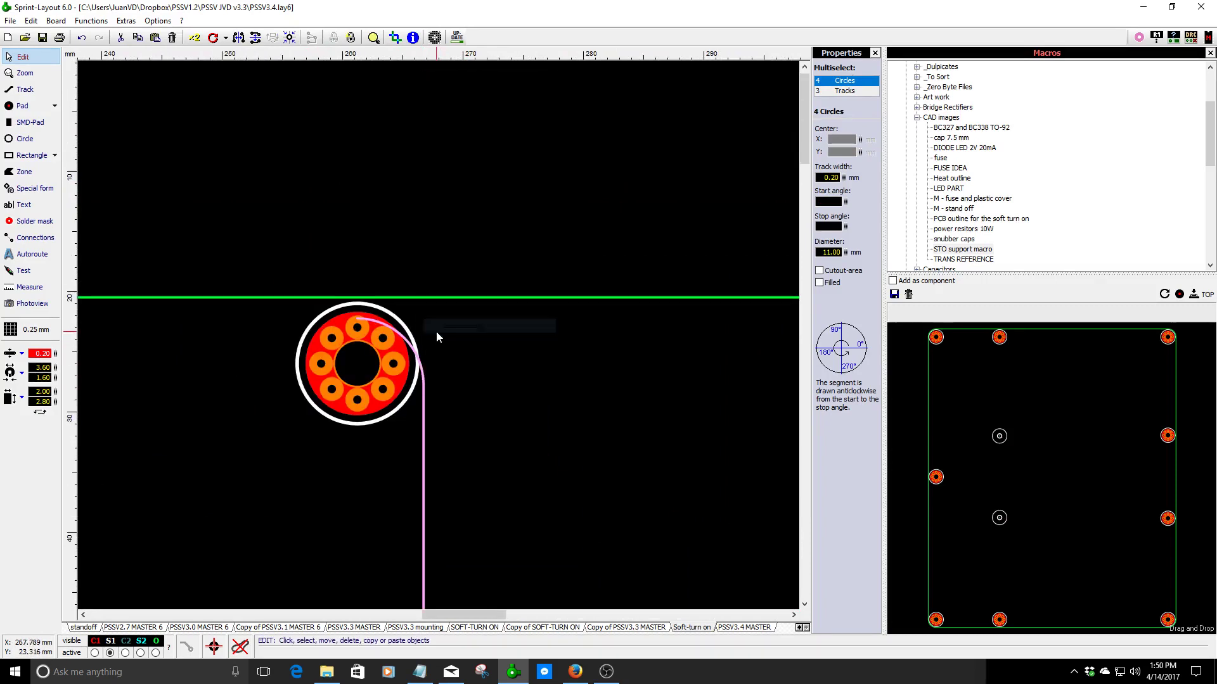
{"action": "key", "text": "Up"}
{"action": "key", "text": "Up"}
{"action": "key", "text": "Up"}
{"action": "key", "text": "Up"}
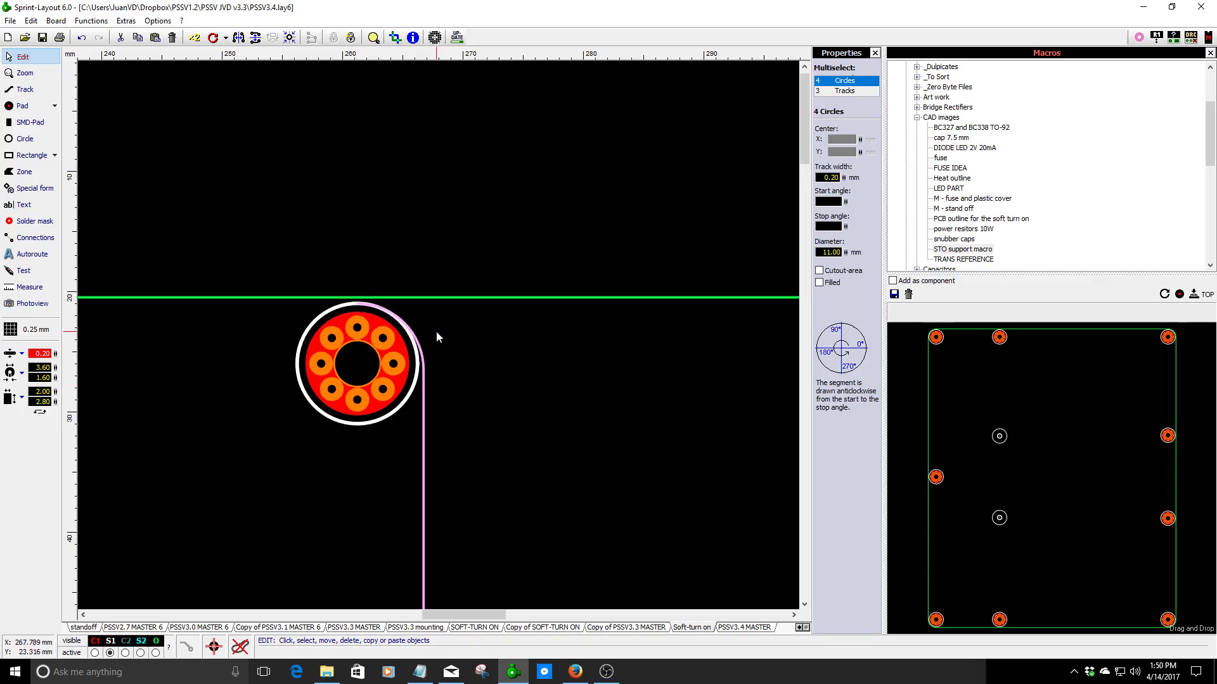
{"action": "left_click", "coordinate": [454, 334]}
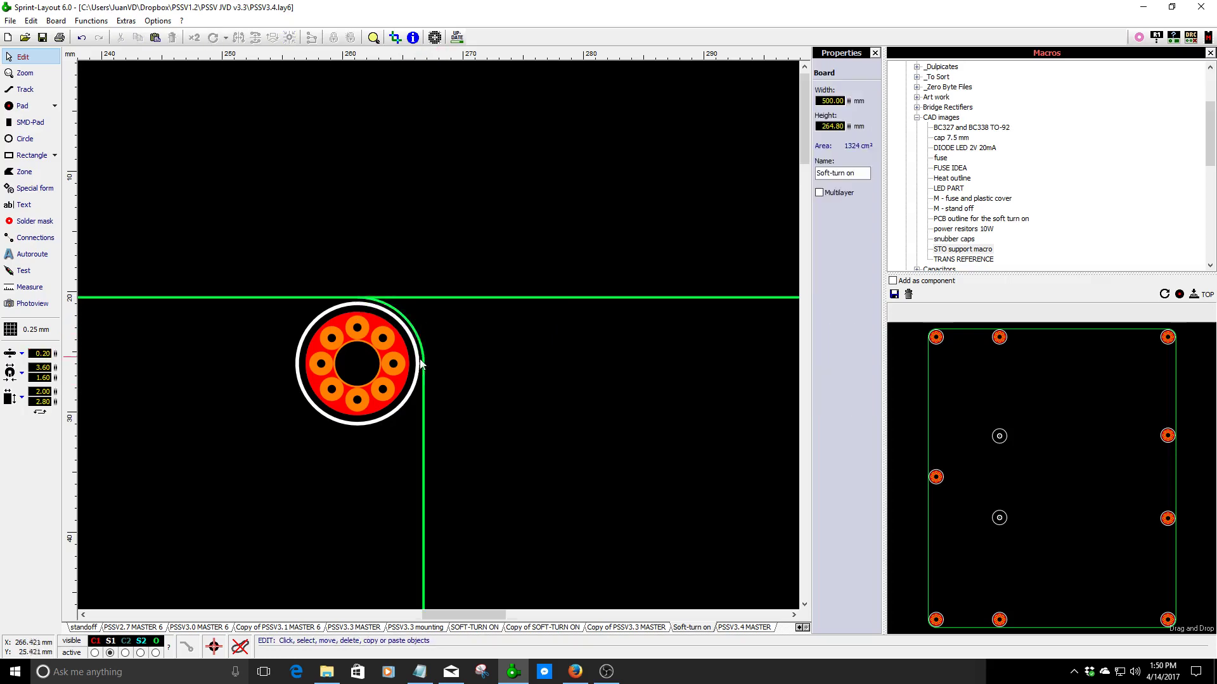
- Check how the stepped outline's end arcs meet the board edges and how it surrounds the transformer and heat sink
{"action": "scroll", "coordinate": [450, 335], "scroll_direction": "down", "scroll_amount": 3}
{"action": "scroll", "coordinate": [440, 340], "scroll_direction": "up", "scroll_amount": 3}
{"action": "scroll", "coordinate": [438, 335], "scroll_direction": "down", "scroll_amount": 3}
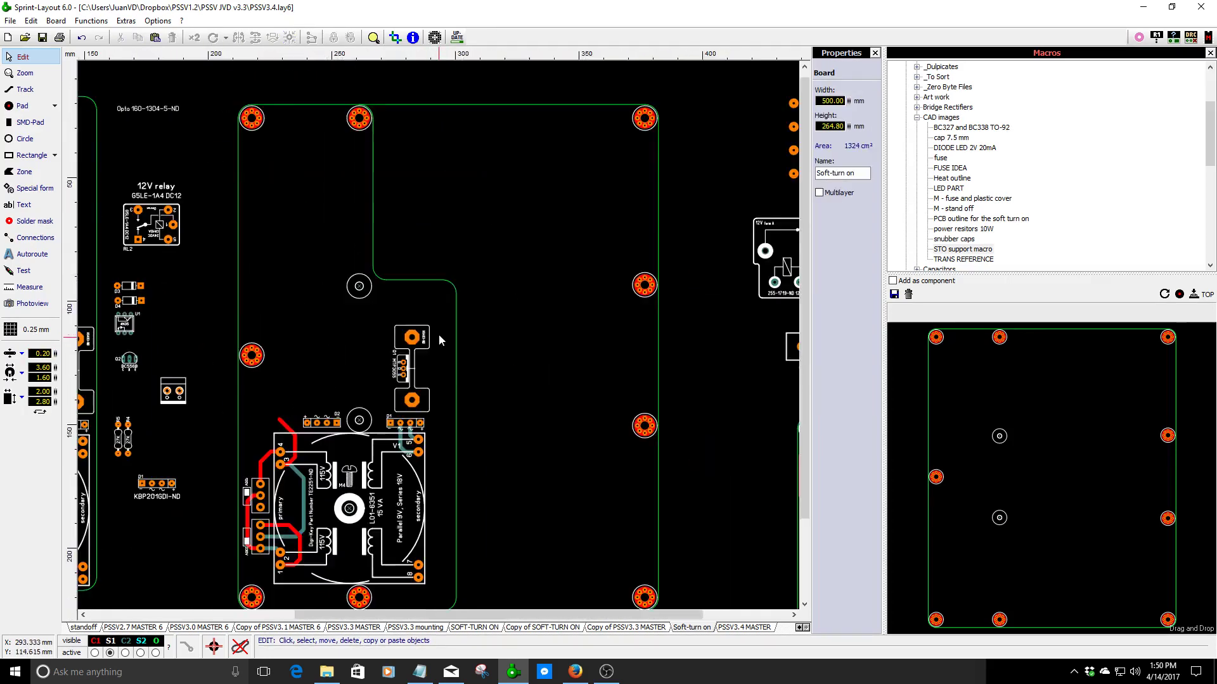
{"action": "scroll", "coordinate": [459, 343], "scroll_direction": "up", "scroll_amount": 2}
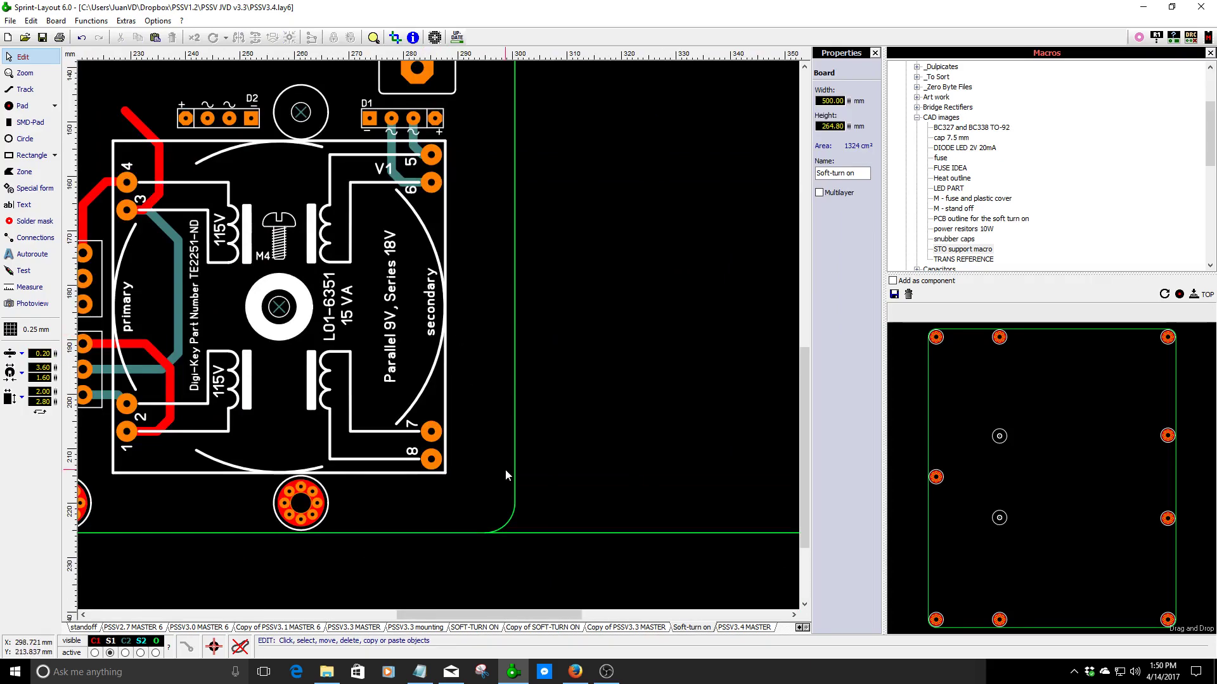
{"action": "scroll", "coordinate": [501, 468], "scroll_direction": "down", "scroll_amount": 2}
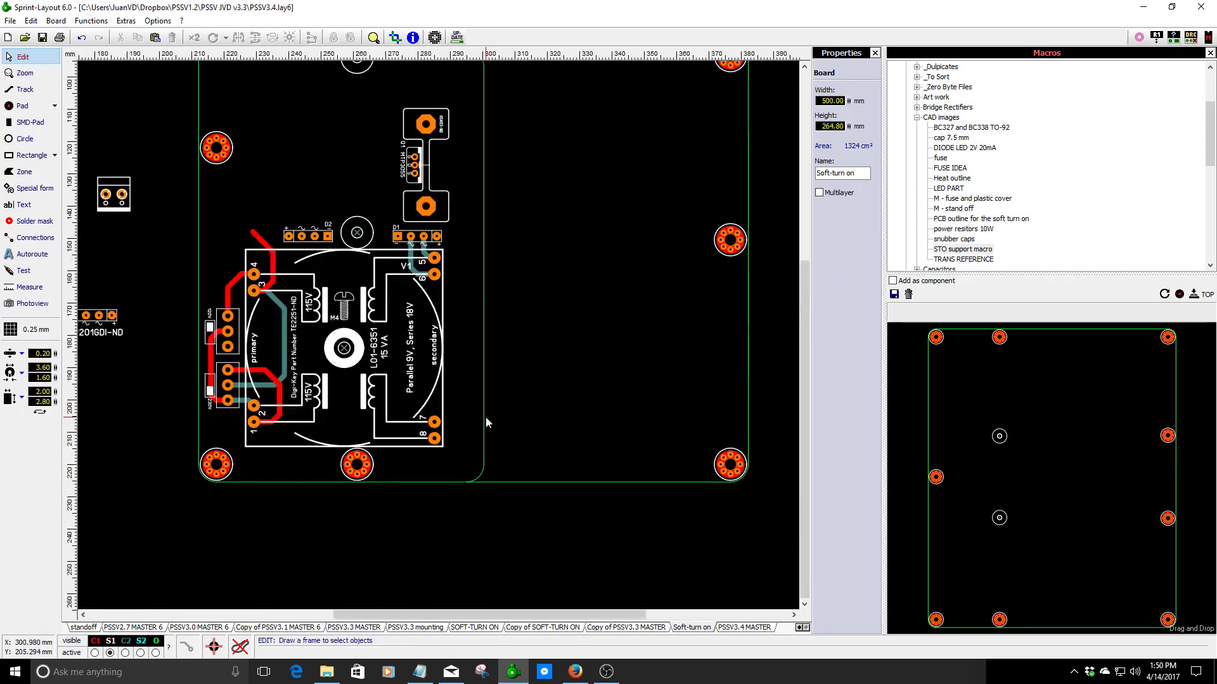
{"action": "scroll", "coordinate": [486, 416], "scroll_direction": "down", "scroll_amount": 3}
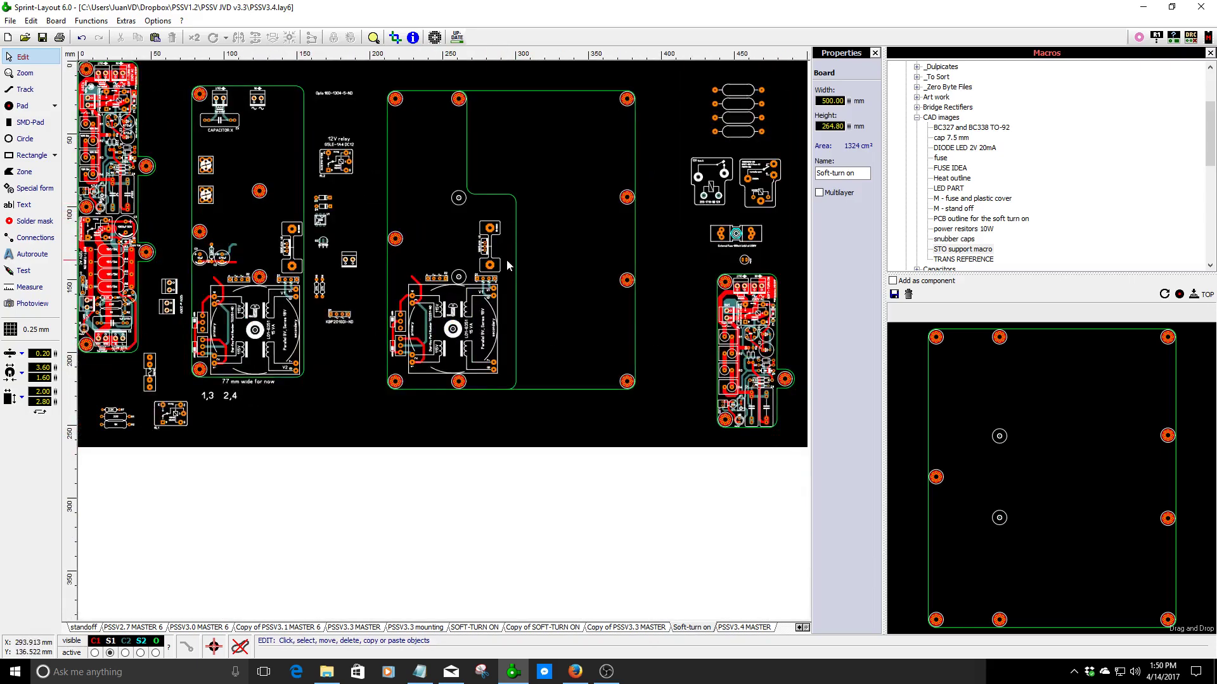
{"action": "scroll", "coordinate": [505, 264], "scroll_direction": "up", "scroll_amount": 3}
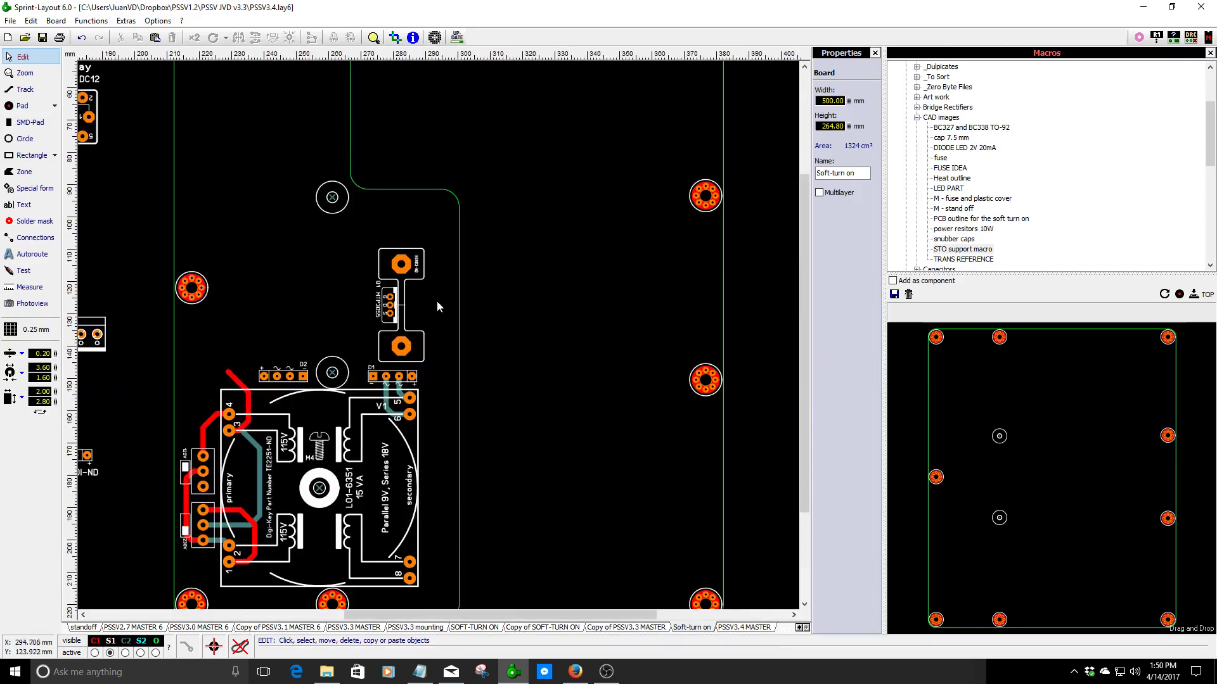
- Split the stepped inner outline's group back into separate arcs and tracks
{"action": "left_click", "coordinate": [459, 238]}
{"action": "right_click", "coordinate": [460, 237]}
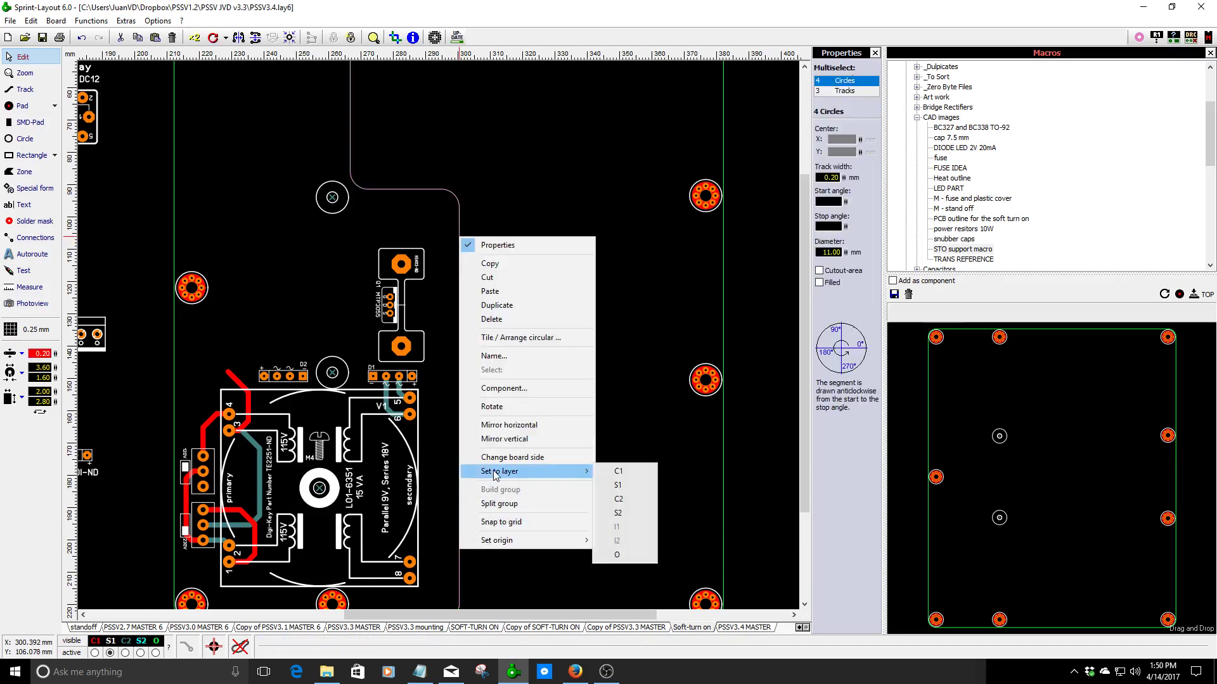
{"action": "left_click", "coordinate": [436, 241]}
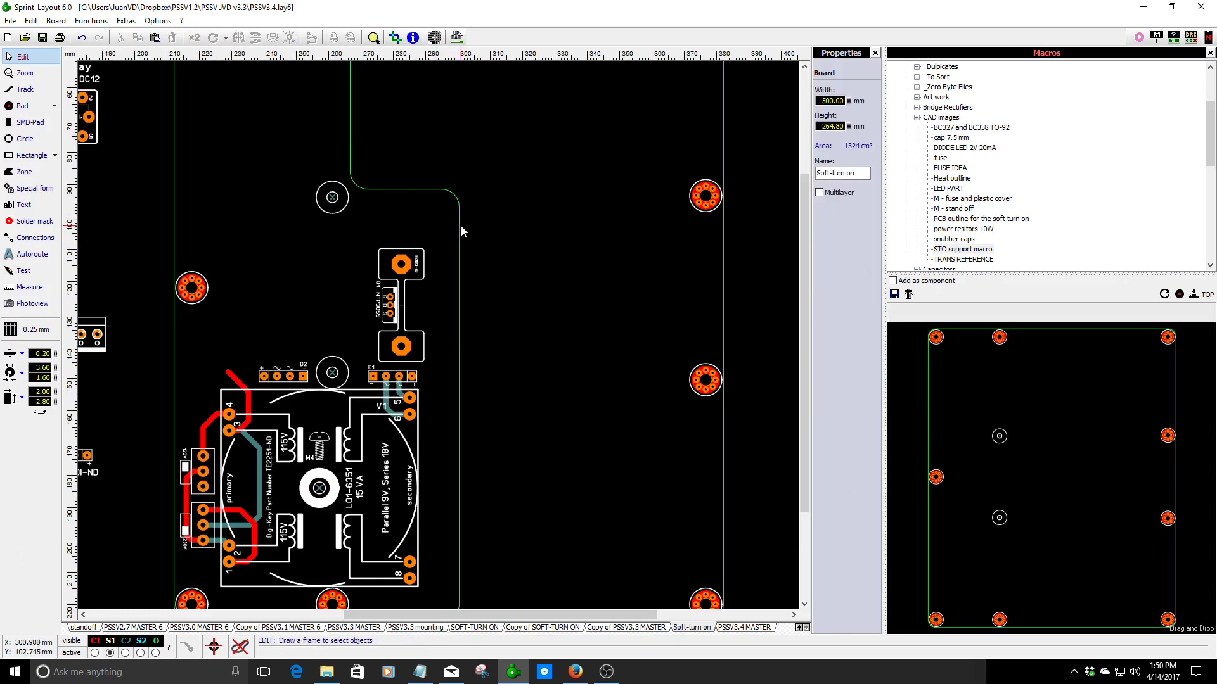
{"action": "left_click", "coordinate": [460, 226]}
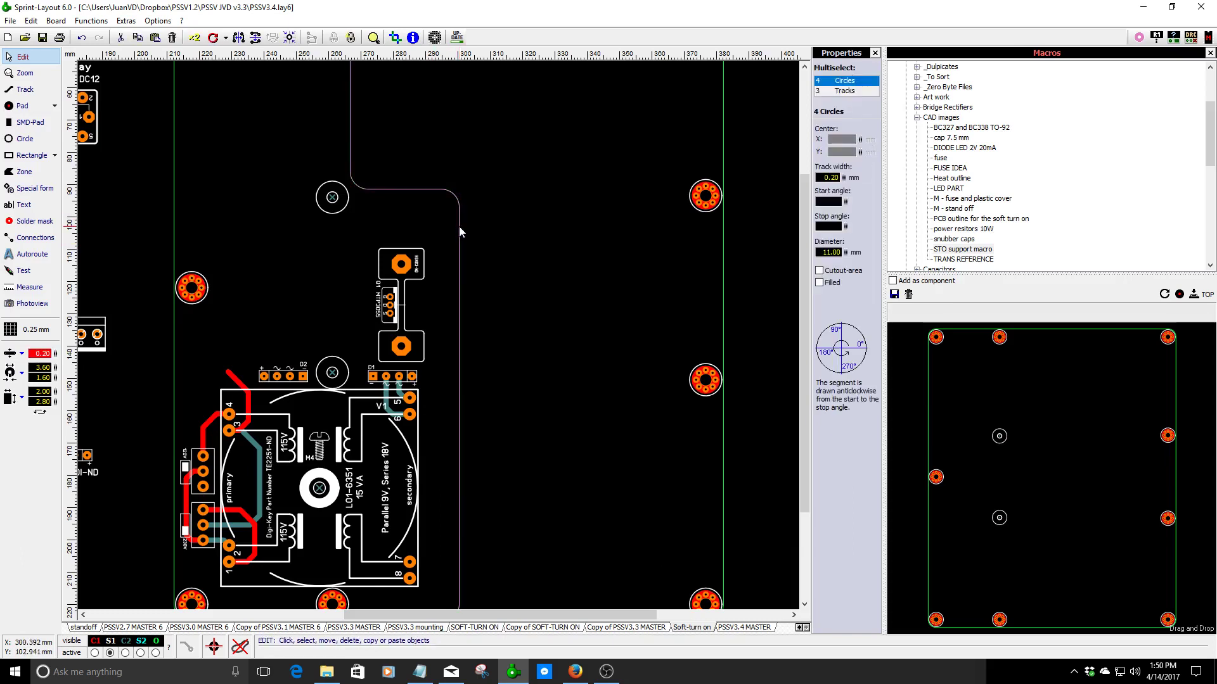
{"action": "right_click", "coordinate": [460, 225]}
{"action": "left_click", "coordinate": [499, 493]}
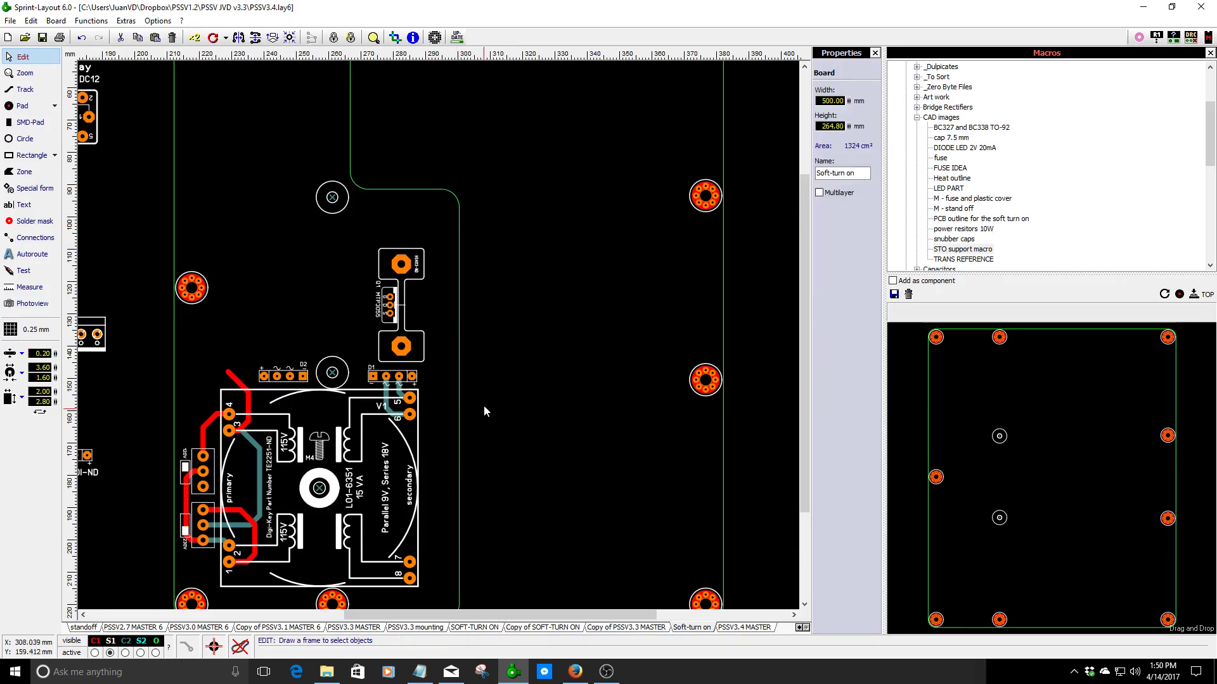
{"action": "scroll", "coordinate": [438, 334], "scroll_direction": "up", "scroll_amount": 4}
{"action": "left_click_drag", "start_coordinate": [560, 255], "coordinate": [524, 378]}
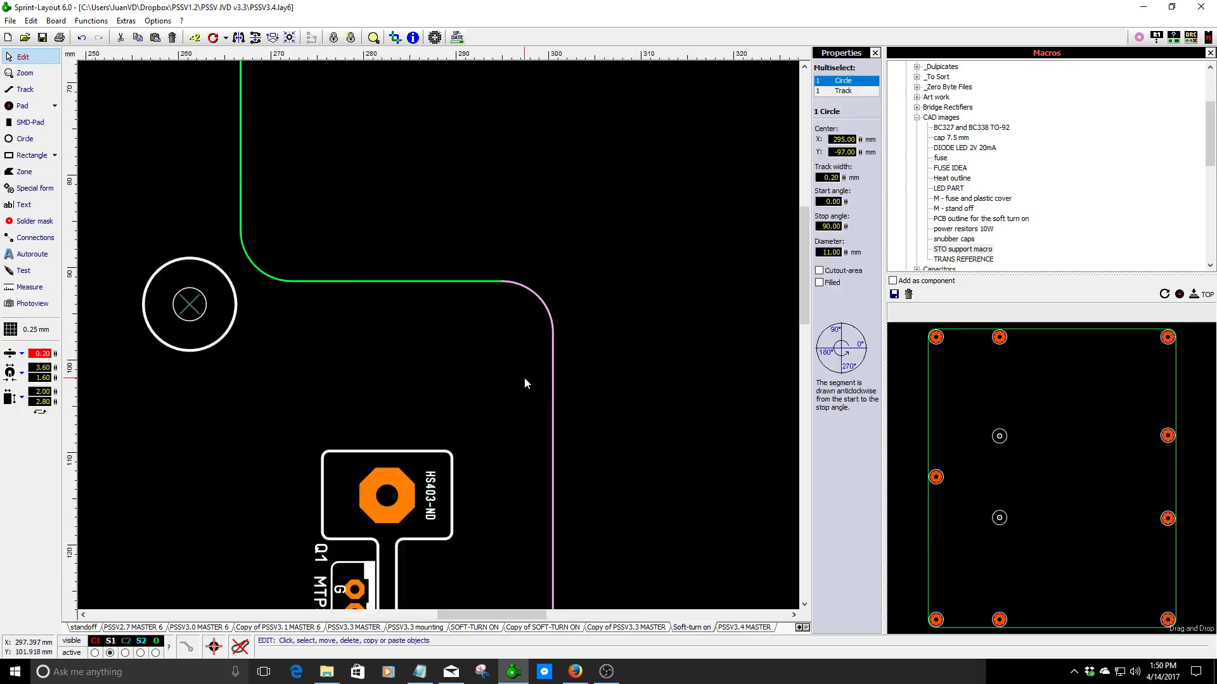
{"action": "scroll", "coordinate": [479, 379], "scroll_direction": "down", "scroll_amount": 4}
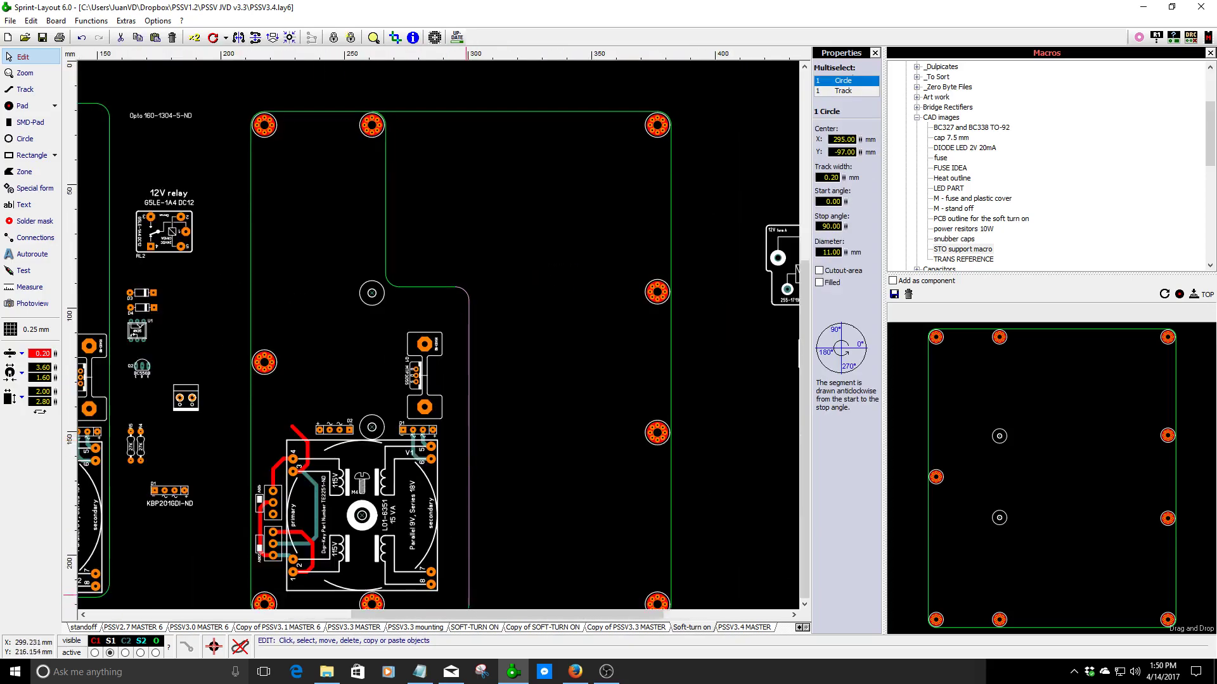
{"action": "scroll", "coordinate": [451, 380], "scroll_direction": "up", "scroll_amount": 3}
{"action": "scroll", "coordinate": [439, 341], "scroll_direction": "up", "scroll_amount": 2}
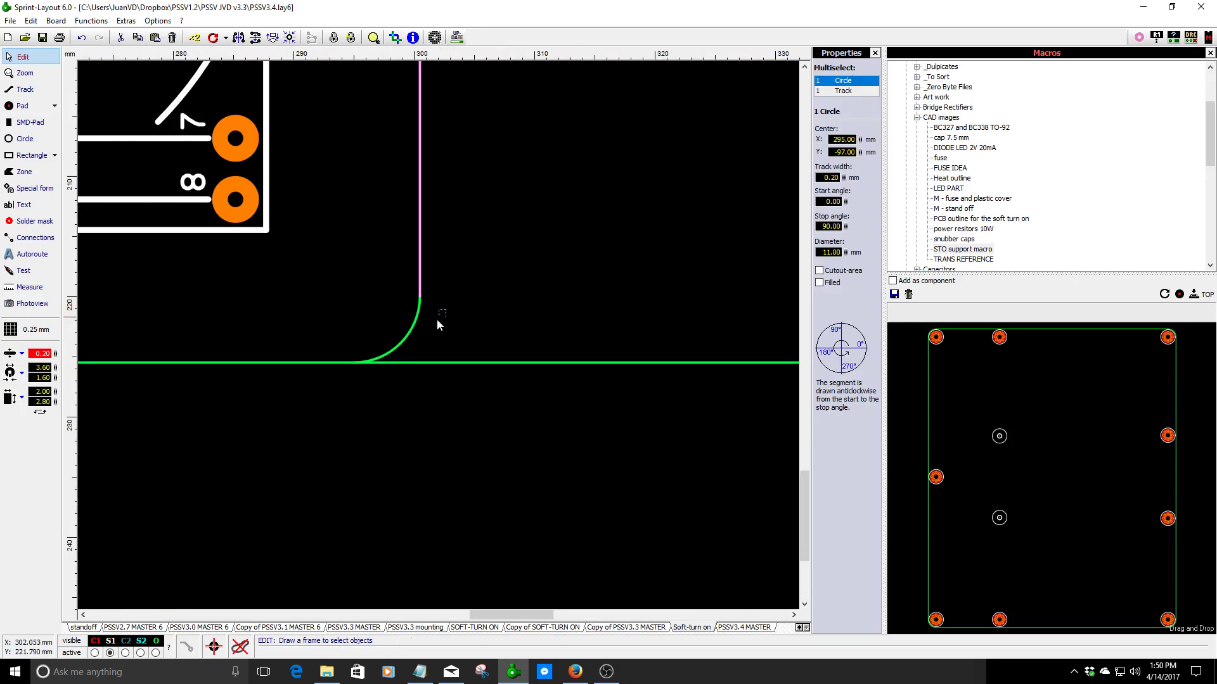
{"action": "left_click", "coordinate": [435, 318], "text": "shift"}
{"action": "right_click", "coordinate": [424, 275]}
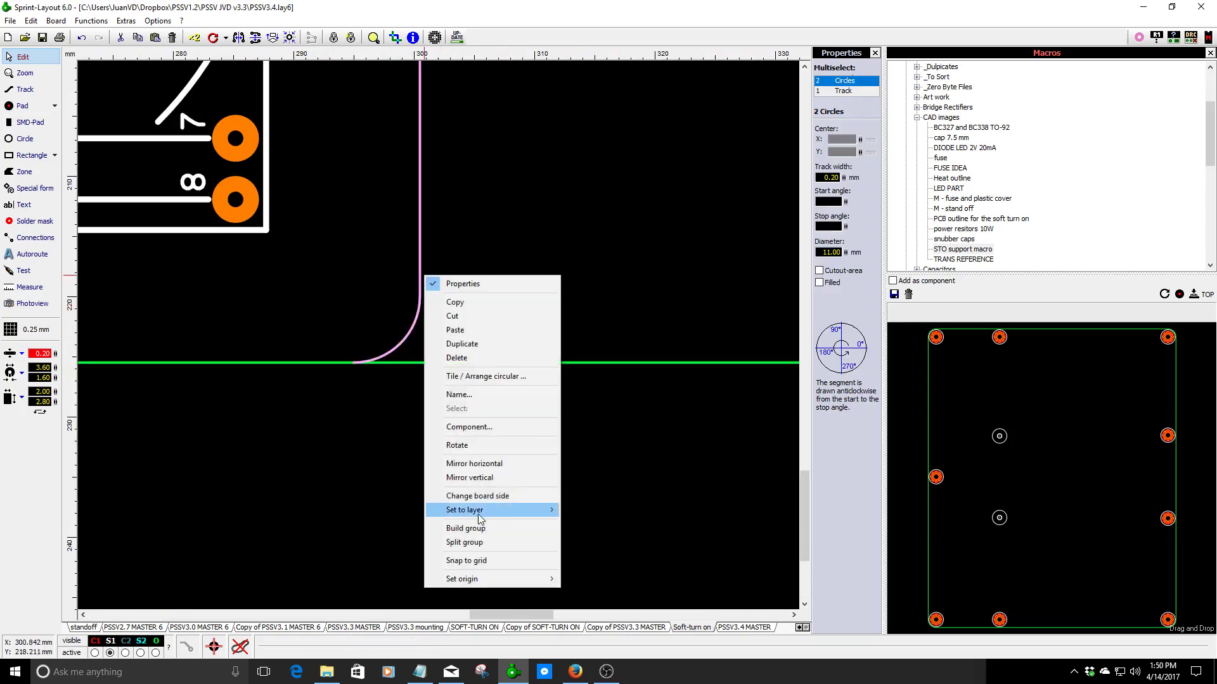
{"action": "left_click", "coordinate": [545, 178]}
- Examine the placement of Q1 with its heat sink inside the outline and the loose parts D3, D4, U1 and Q2
{"action": "scroll", "coordinate": [485, 311], "scroll_direction": "down", "scroll_amount": 6}
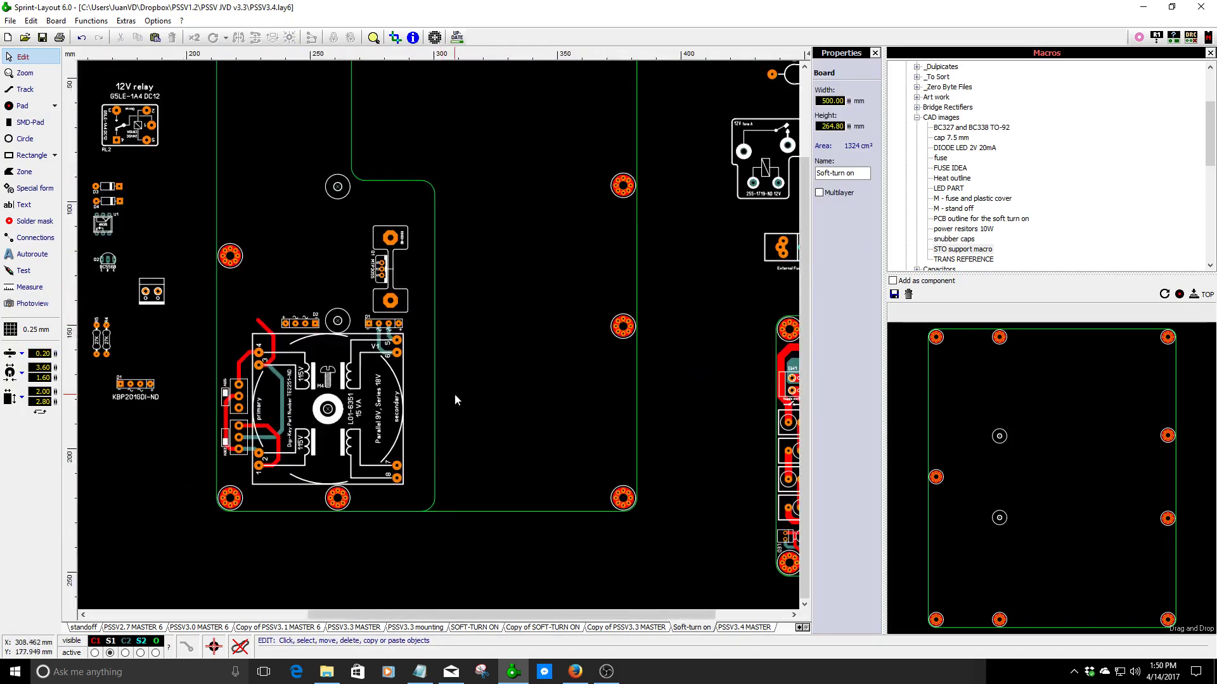
{"action": "scroll", "coordinate": [488, 244], "scroll_direction": "up", "scroll_amount": 2}
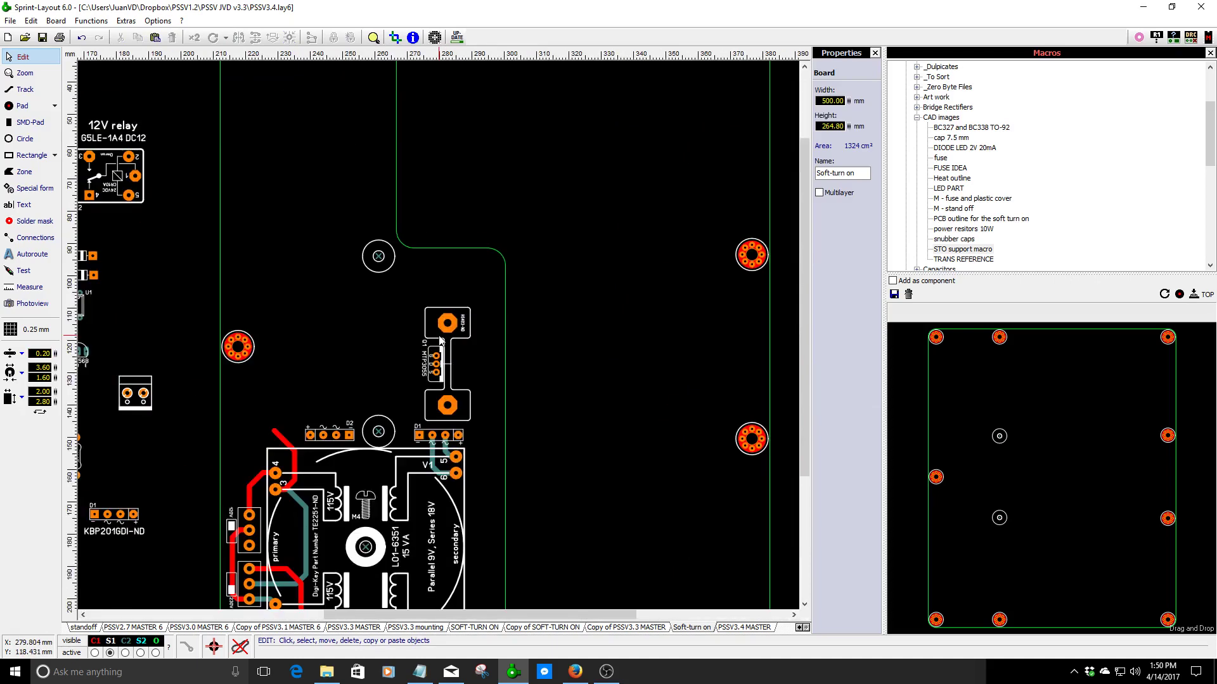
{"action": "scroll", "coordinate": [440, 341], "scroll_direction": "down", "scroll_amount": 1}
{"action": "scroll", "coordinate": [440, 341], "scroll_direction": "up", "scroll_amount": 3}
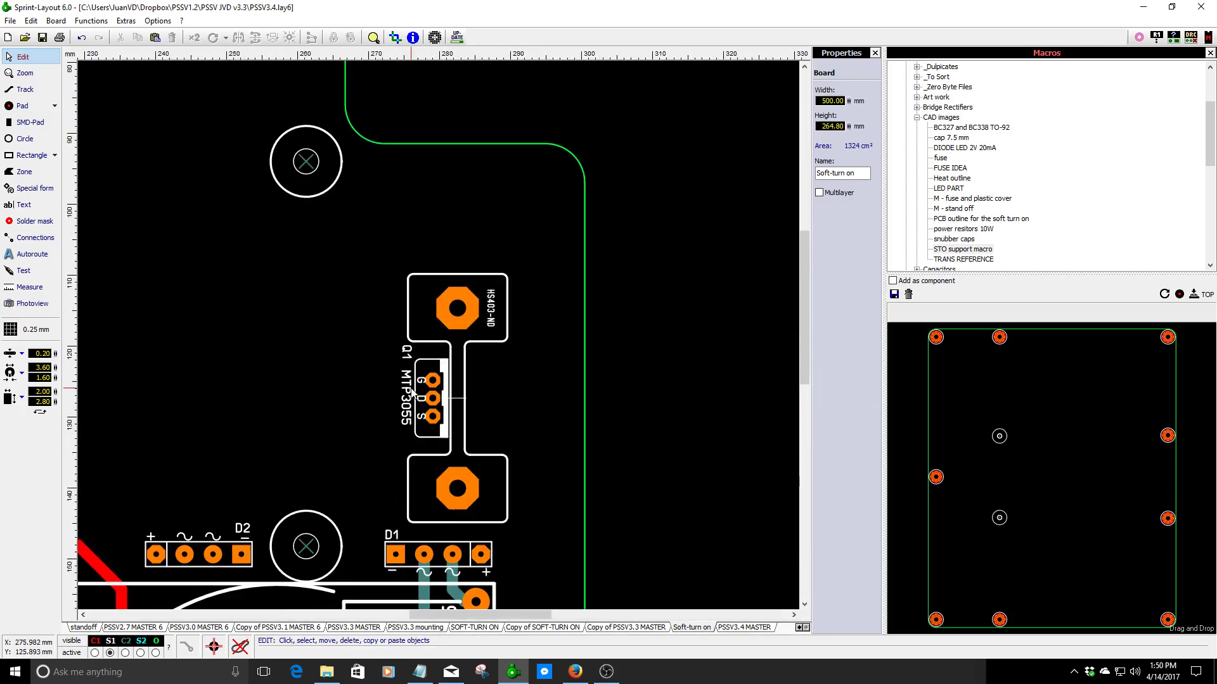
{"action": "scroll", "coordinate": [412, 393], "scroll_direction": "down", "scroll_amount": 2}
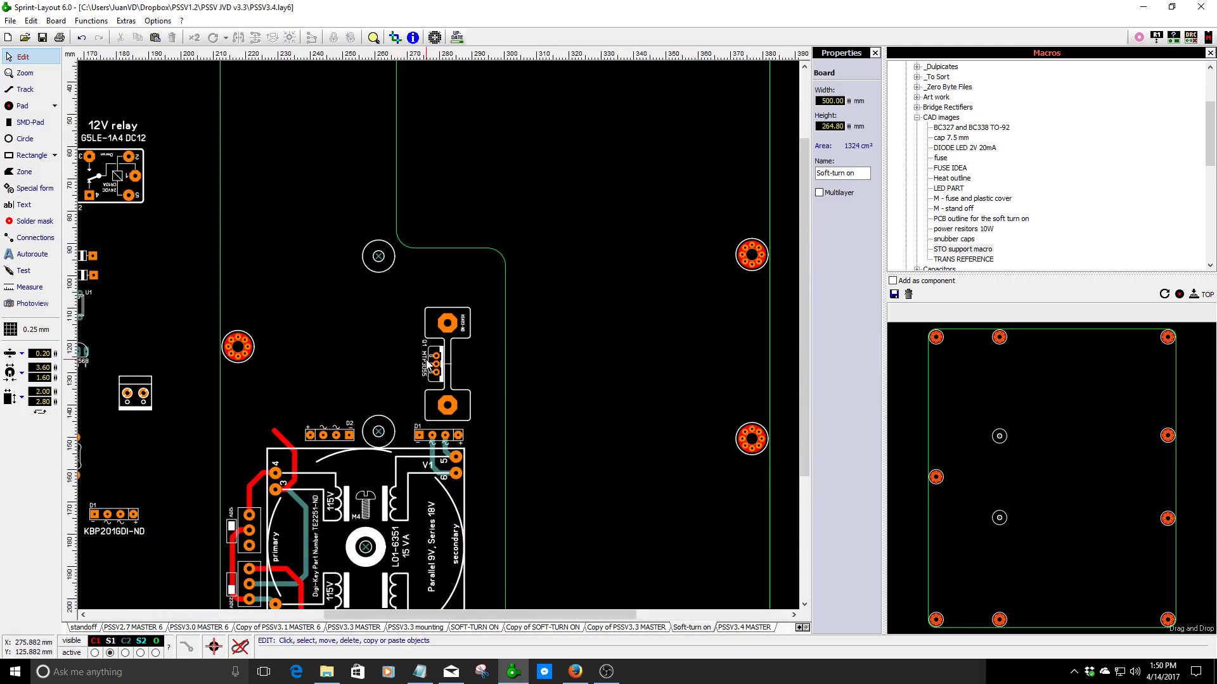
{"action": "scroll", "coordinate": [428, 364], "scroll_direction": "down", "scroll_amount": 3}
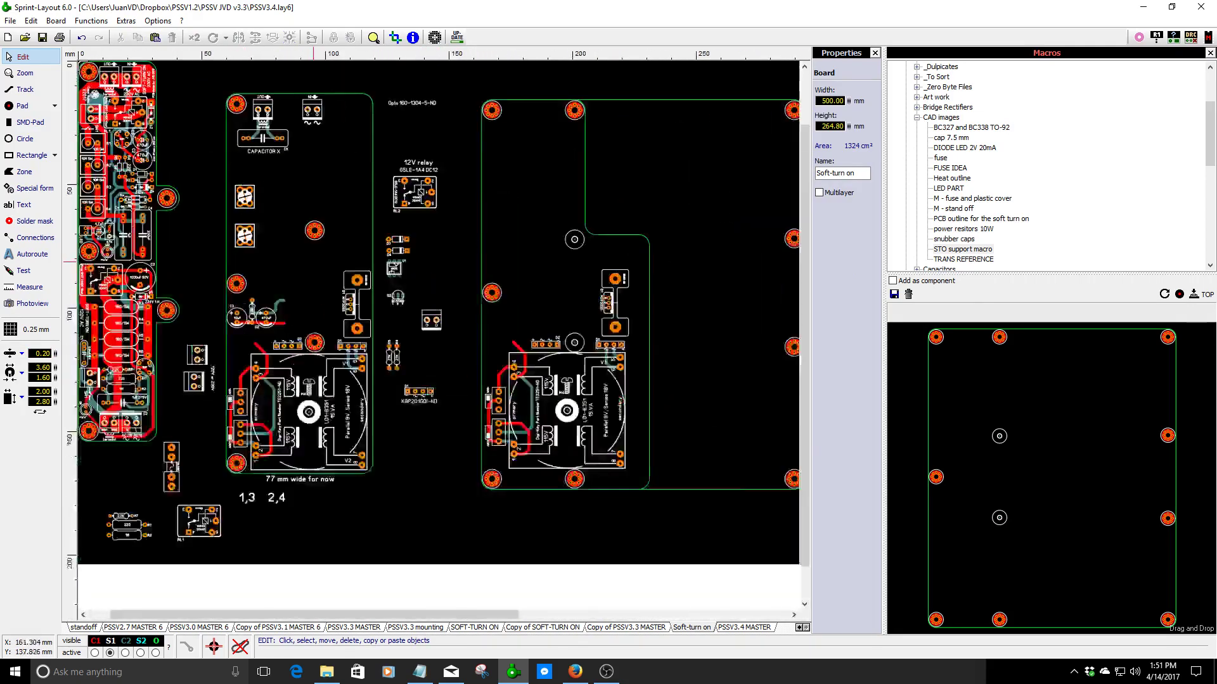
{"action": "scroll", "coordinate": [355, 318], "scroll_direction": "up", "scroll_amount": 3}
{"action": "scroll", "coordinate": [438, 334], "scroll_direction": "up", "scroll_amount": 4}
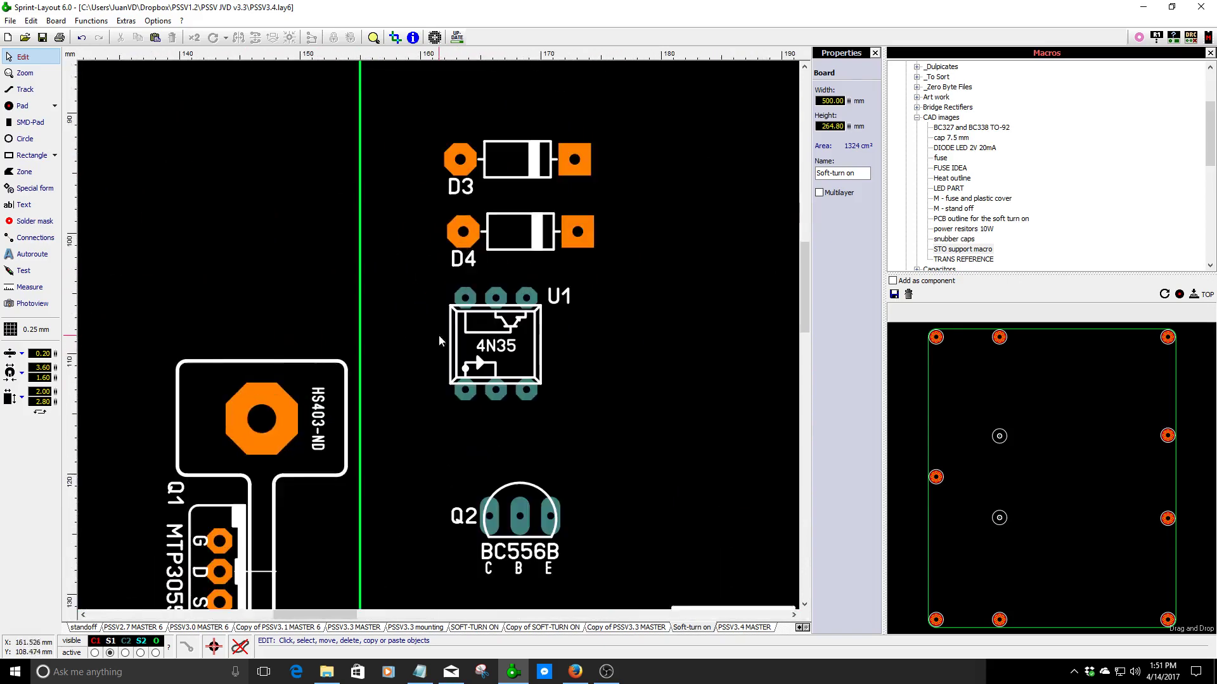
- Try narrowing the stepped outline by moving its long vertical edge and both corner arcs about 9 mm left, towards the heat sink
{"action": "scroll", "coordinate": [549, 380], "scroll_direction": "down", "scroll_amount": 3}
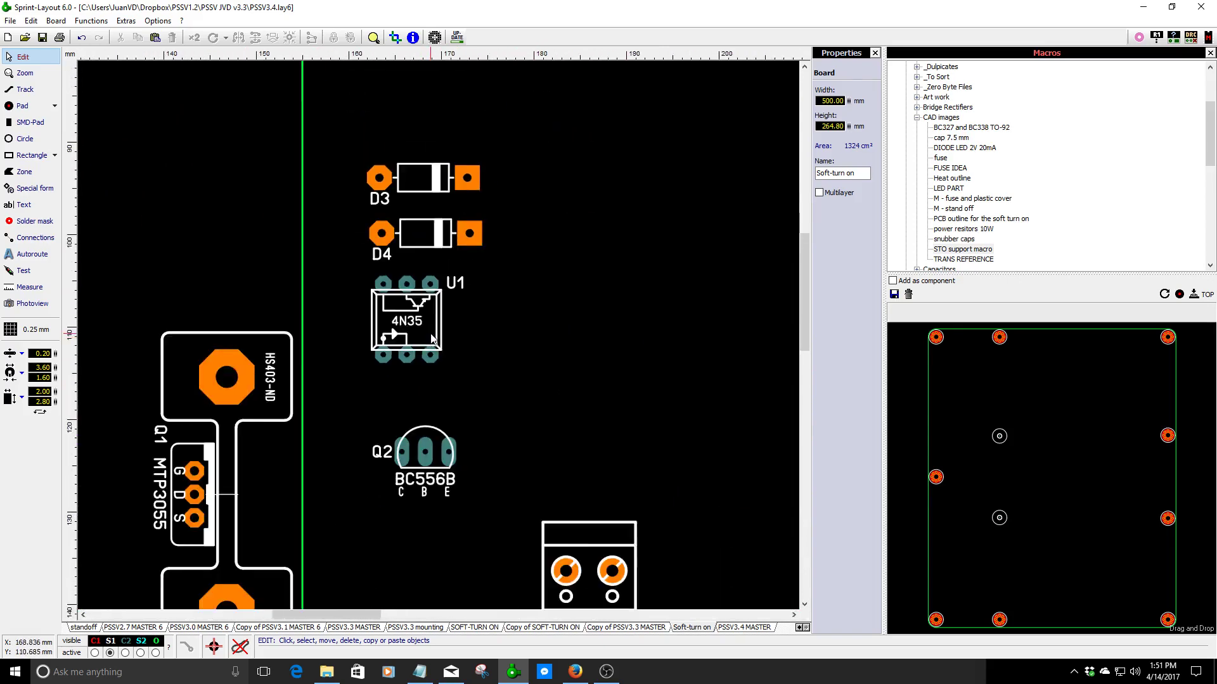
{"action": "scroll", "coordinate": [436, 335], "scroll_direction": "down", "scroll_amount": 2}
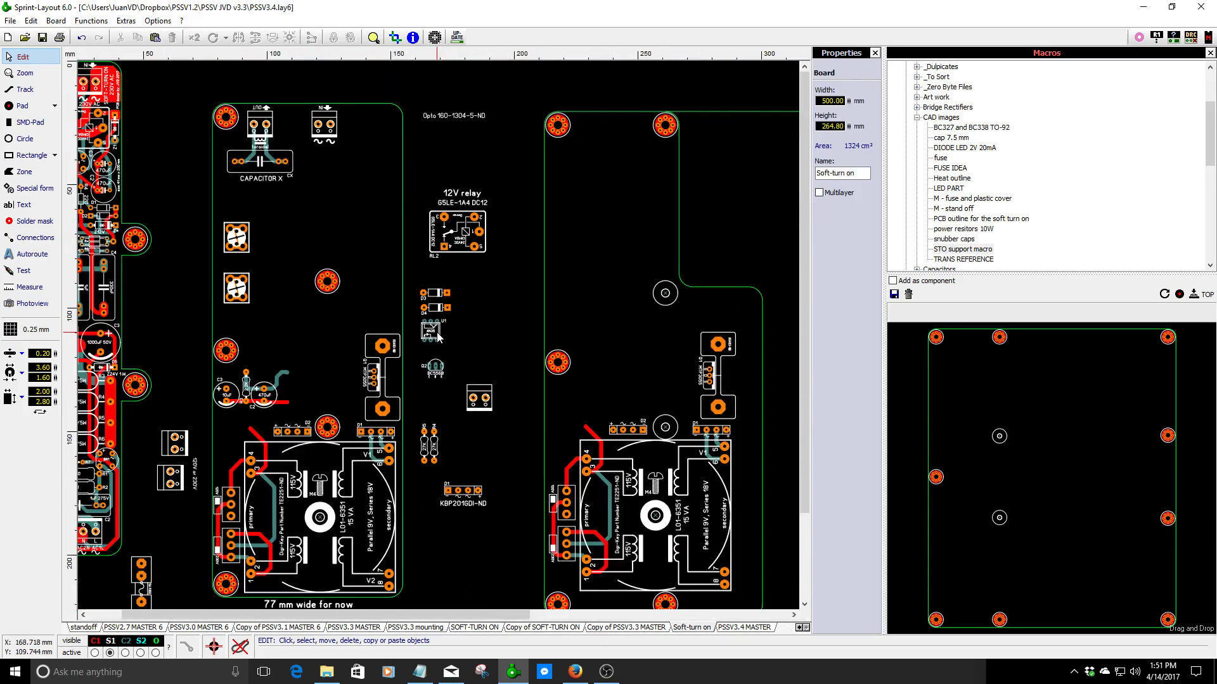
{"action": "scroll", "coordinate": [579, 296], "scroll_direction": "down", "scroll_amount": 2}
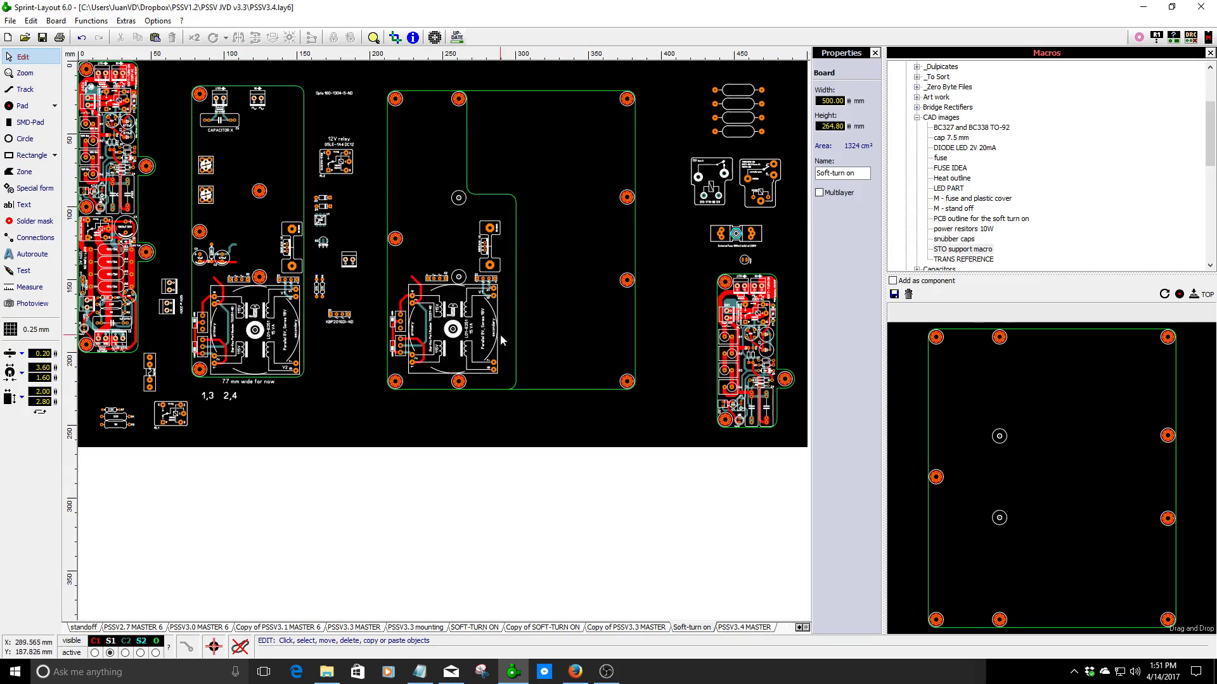
{"action": "scroll", "coordinate": [504, 340], "scroll_direction": "up", "scroll_amount": 2}
{"action": "scroll", "coordinate": [439, 337], "scroll_direction": "up", "scroll_amount": 2}
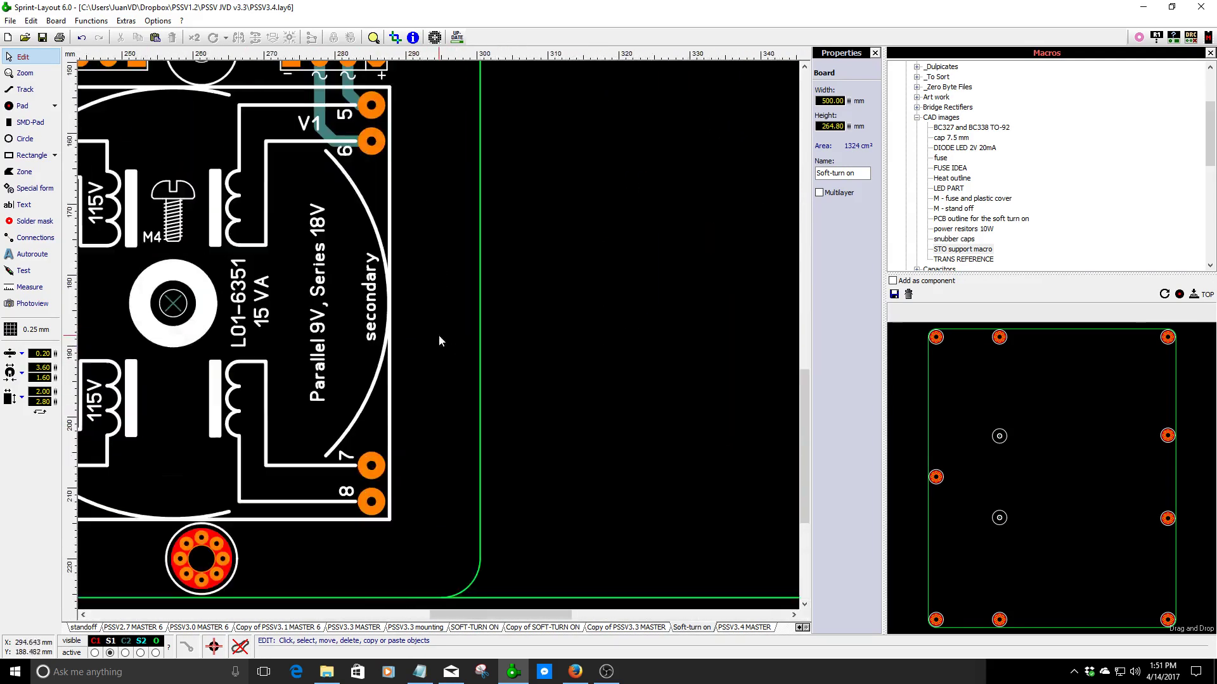
{"action": "scroll", "coordinate": [430, 302], "scroll_direction": "down", "scroll_amount": 3}
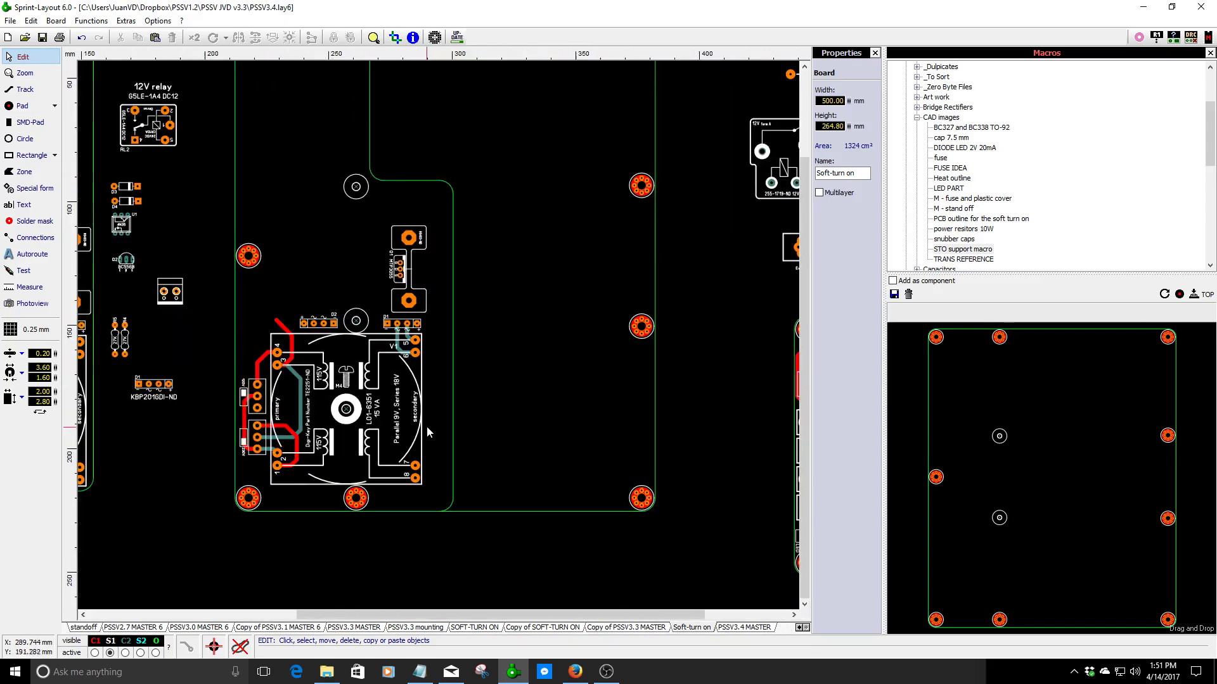
{"action": "left_click", "coordinate": [454, 219]}
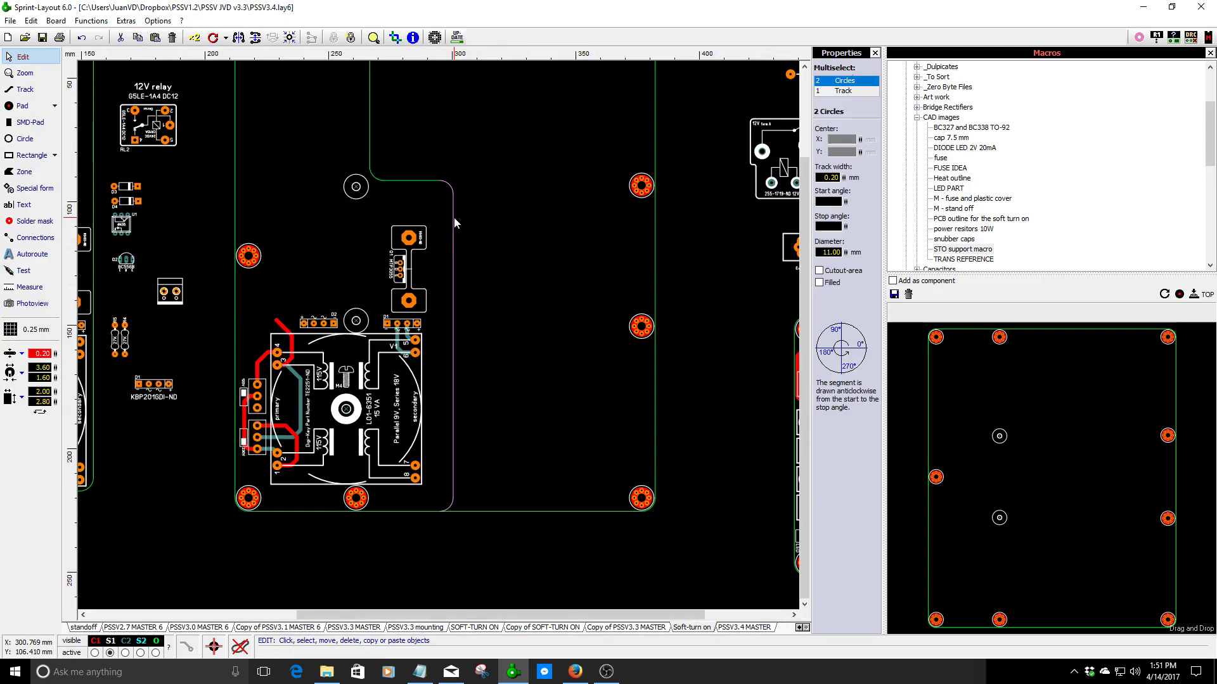
{"action": "scroll", "coordinate": [454, 218], "scroll_direction": "up", "scroll_amount": 3}
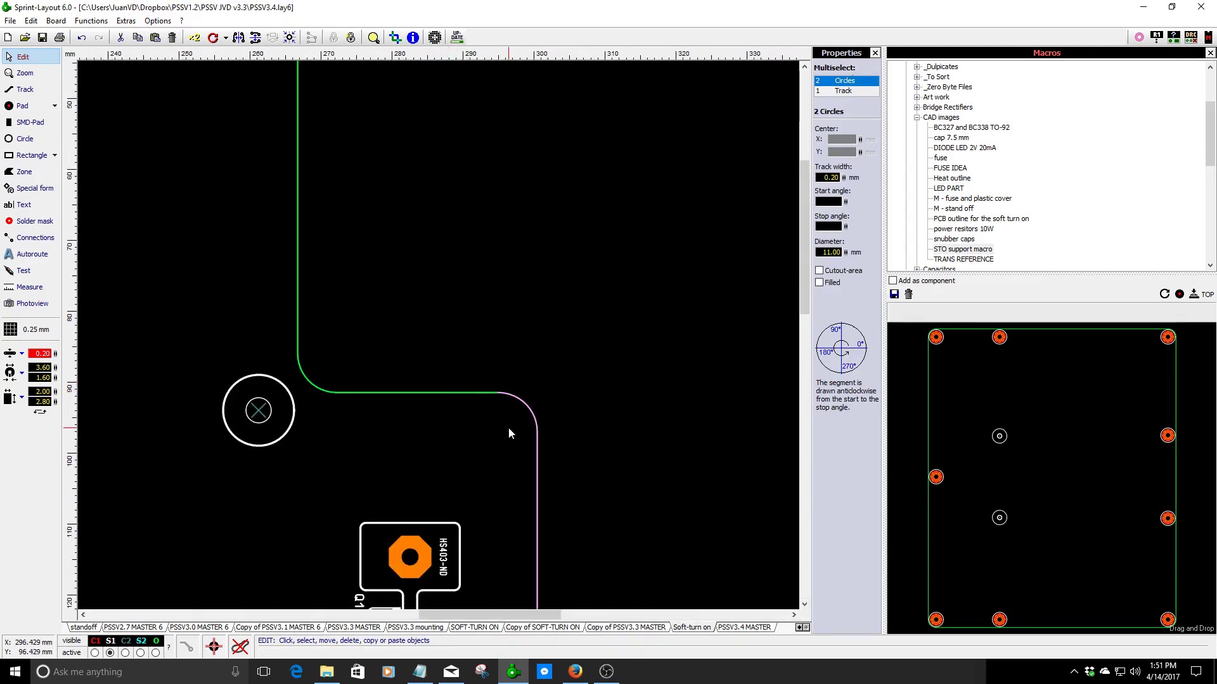
{"action": "key", "text": "Left"}
{"action": "key", "text": "Left"}
{"action": "key", "text": "Left"}
{"action": "key", "text": "Left"}
{"action": "key", "text": "Left"}
{"action": "key", "text": "Left"}
{"action": "key", "text": "Left"}
{"action": "key", "text": "Left"}
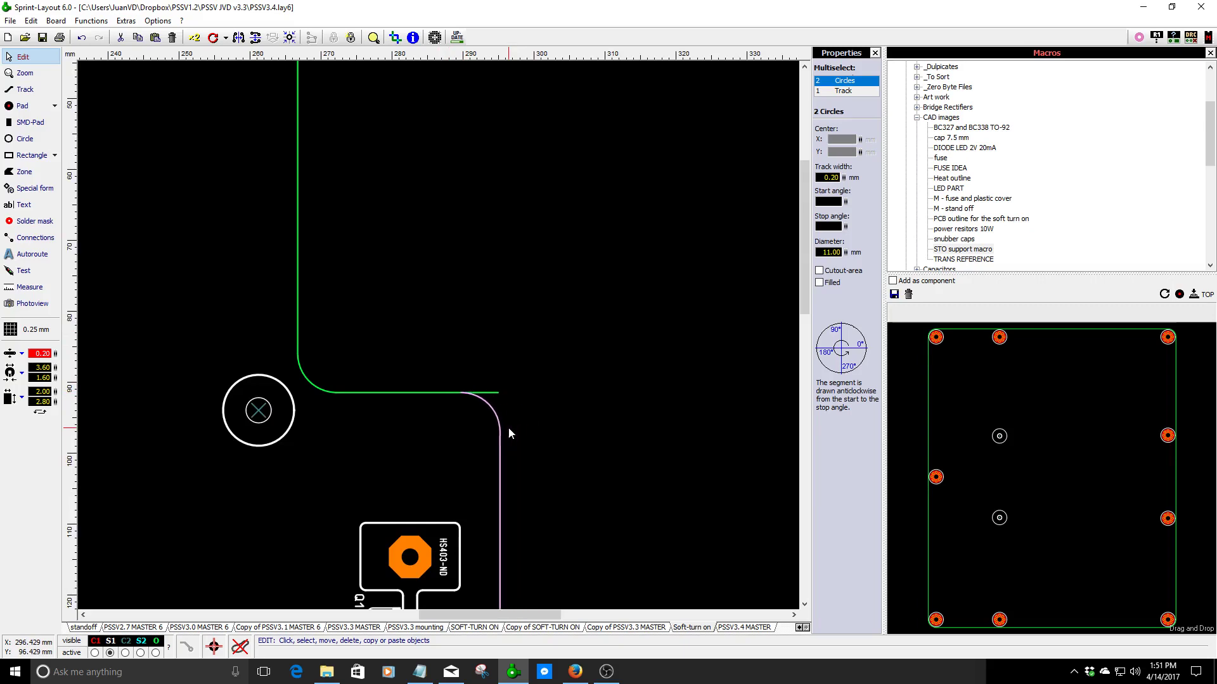
{"action": "key", "text": "Left"}
{"action": "key", "text": "Left"}
{"action": "key", "text": "Left"}
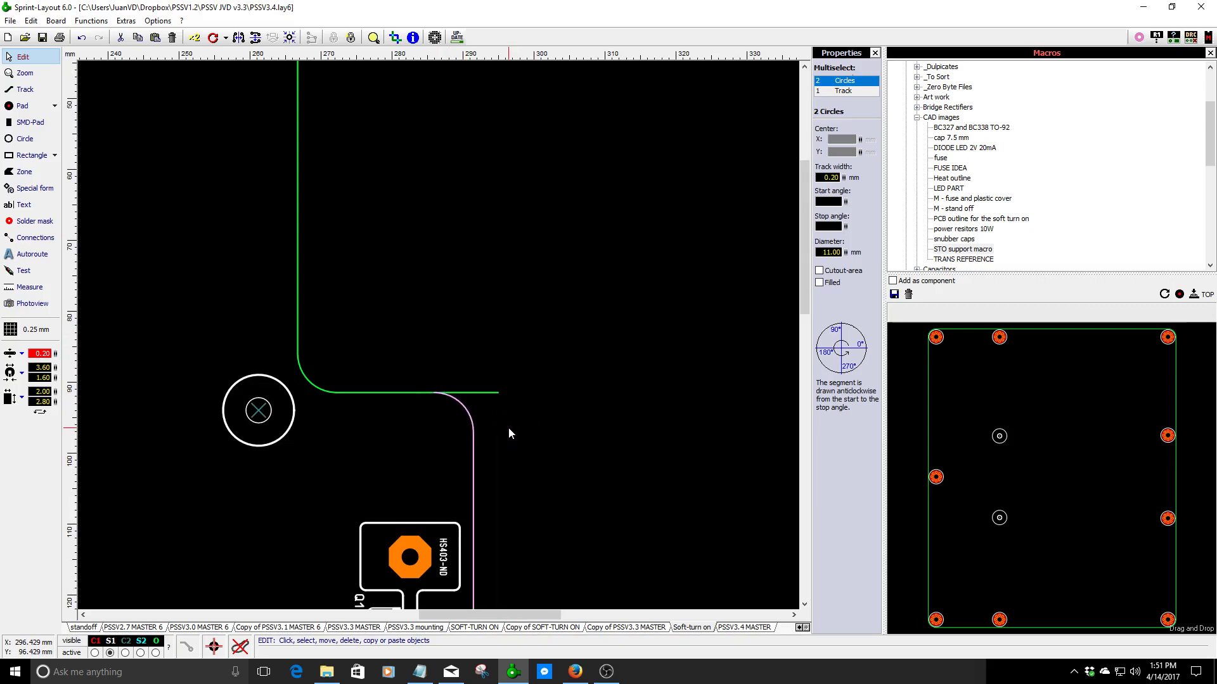
- Move the vertical edge and its corner arcs back right until the upper arc meets the end of the horizontal track, and deselect them
{"action": "key", "text": "Right"}
{"action": "key", "text": "Right"}
{"action": "key", "text": "Right"}
{"action": "key", "text": "Right"}
{"action": "key", "text": "Right"}
{"action": "key", "text": "Right"}
{"action": "key", "text": "Right"}
{"action": "key", "text": "Right"}
{"action": "key", "text": "Right"}
{"action": "key", "text": "Right"}
{"action": "key", "text": "Right"}
{"action": "key", "text": "Right"}
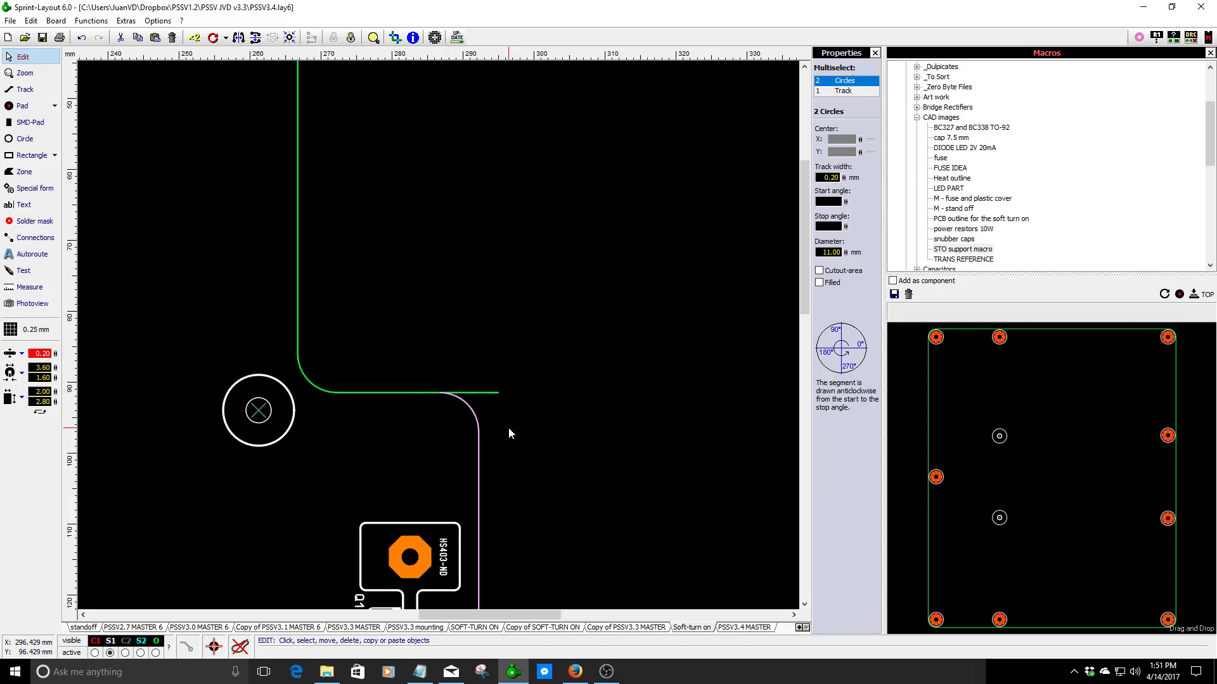
{"action": "key", "text": "Right"}
{"action": "key", "text": "Right"}
{"action": "key", "text": "Right"}
{"action": "key", "text": "Right"}
{"action": "key", "text": "Right"}
{"action": "key", "text": "Right"}
{"action": "key", "text": "Right"}
{"action": "key", "text": "Right"}
{"action": "key", "text": "Right"}
{"action": "key", "text": "Right"}
{"action": "key", "text": "Right"}
{"action": "key", "text": "Right"}
{"action": "key", "text": "Right"}
{"action": "key", "text": "Right"}
{"action": "key", "text": "Right"}
{"action": "key", "text": "Right"}
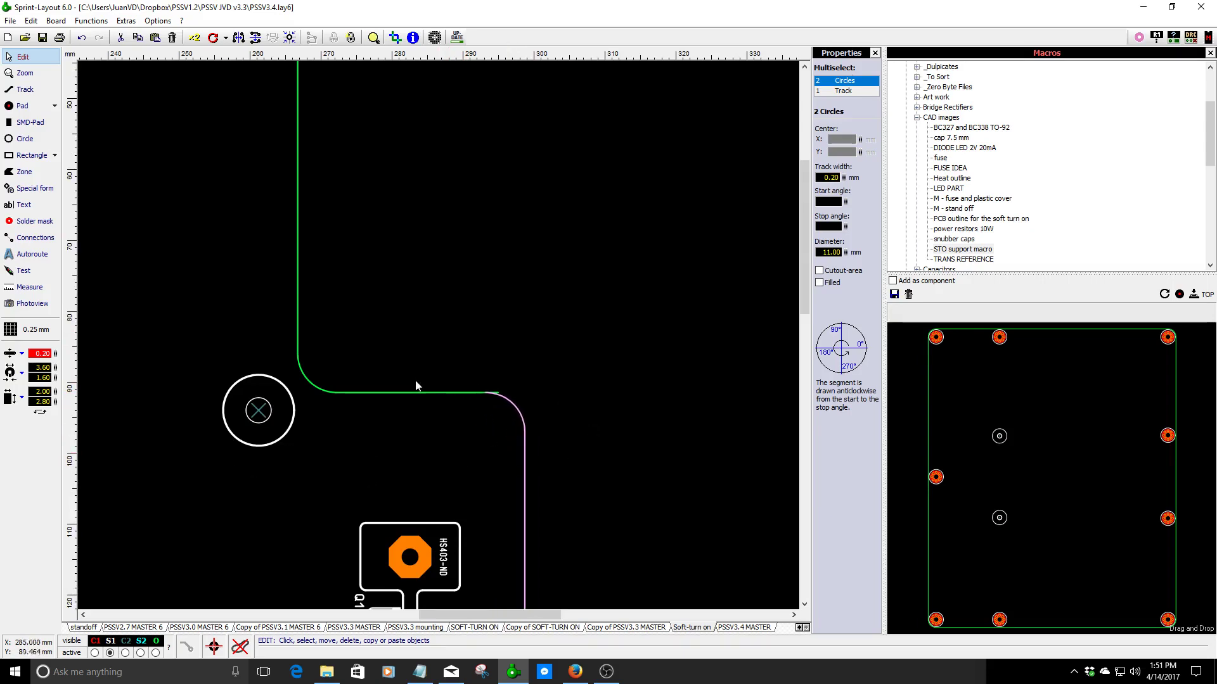
{"action": "scroll", "coordinate": [532, 294], "scroll_direction": "up", "scroll_amount": 3}
{"action": "scroll", "coordinate": [598, 307], "scroll_direction": "up", "scroll_amount": 2}
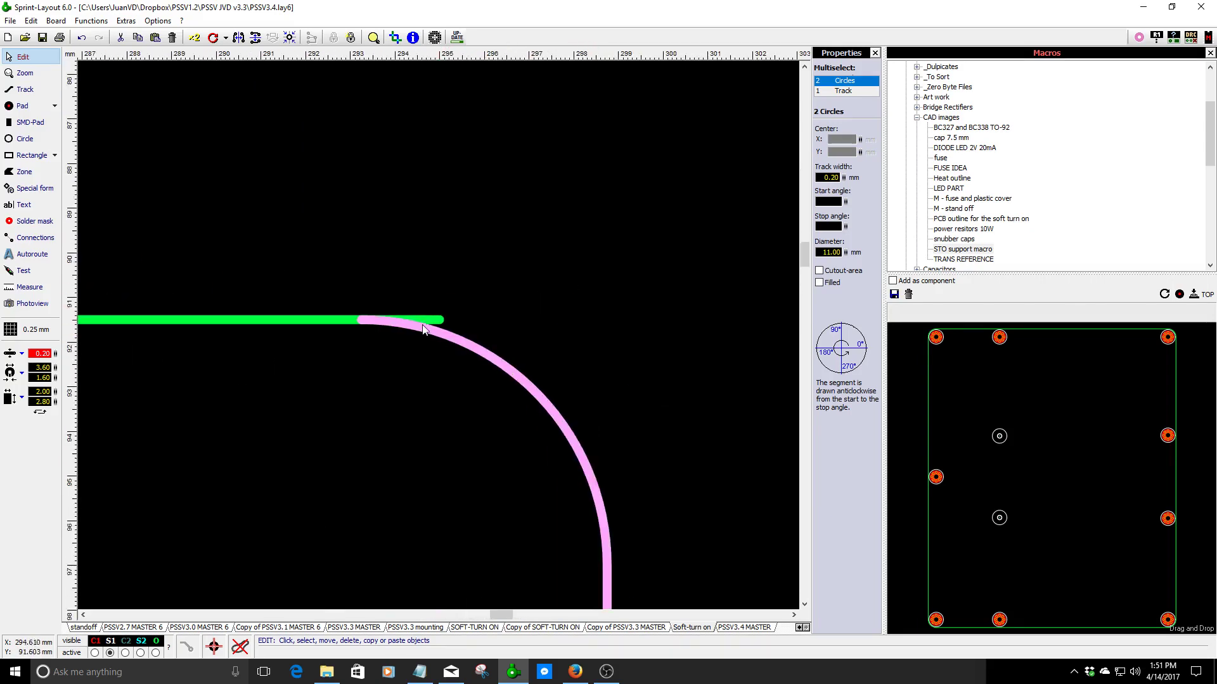
{"action": "left_click_drag", "start_coordinate": [423, 328], "coordinate": [495, 330]}
{"action": "left_click", "coordinate": [470, 379]}
{"action": "scroll", "coordinate": [442, 353], "scroll_direction": "down", "scroll_amount": 5}
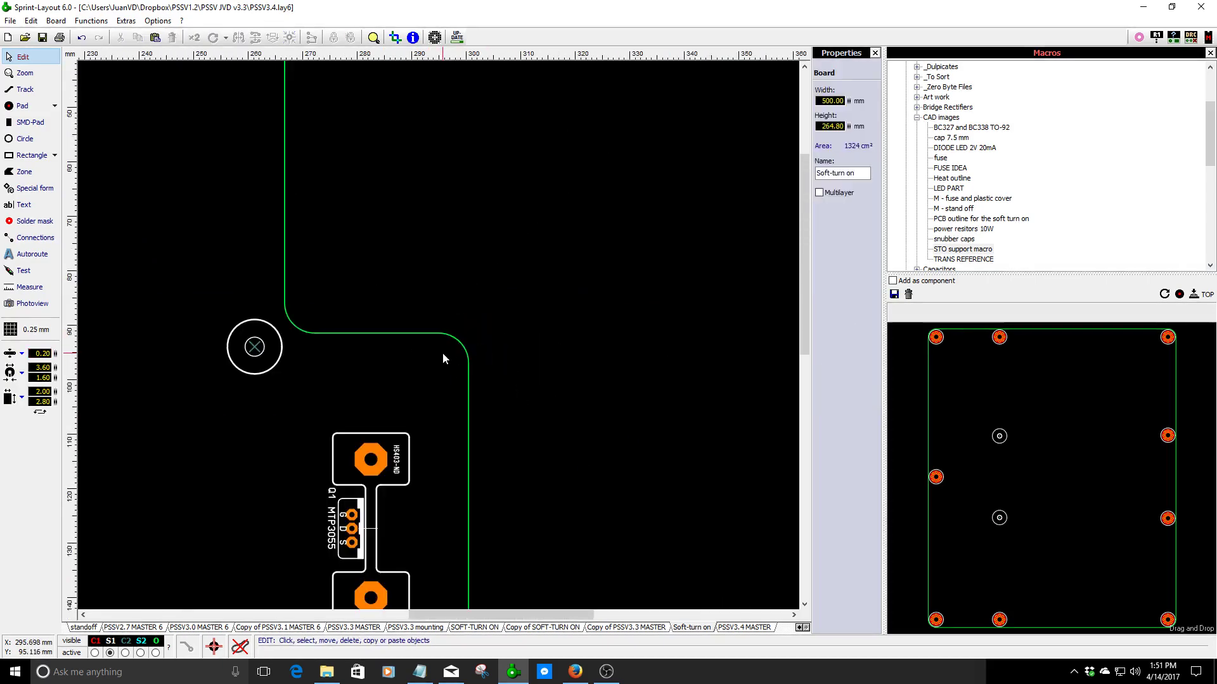
- Check the transformer's surroundings inside the outline, and examine the support hole beside BR2 on the PSSV3.4 MASTER board
{"action": "scroll", "coordinate": [443, 352], "scroll_direction": "down", "scroll_amount": 5}
{"action": "scroll", "coordinate": [387, 331], "scroll_direction": "up", "scroll_amount": 3}
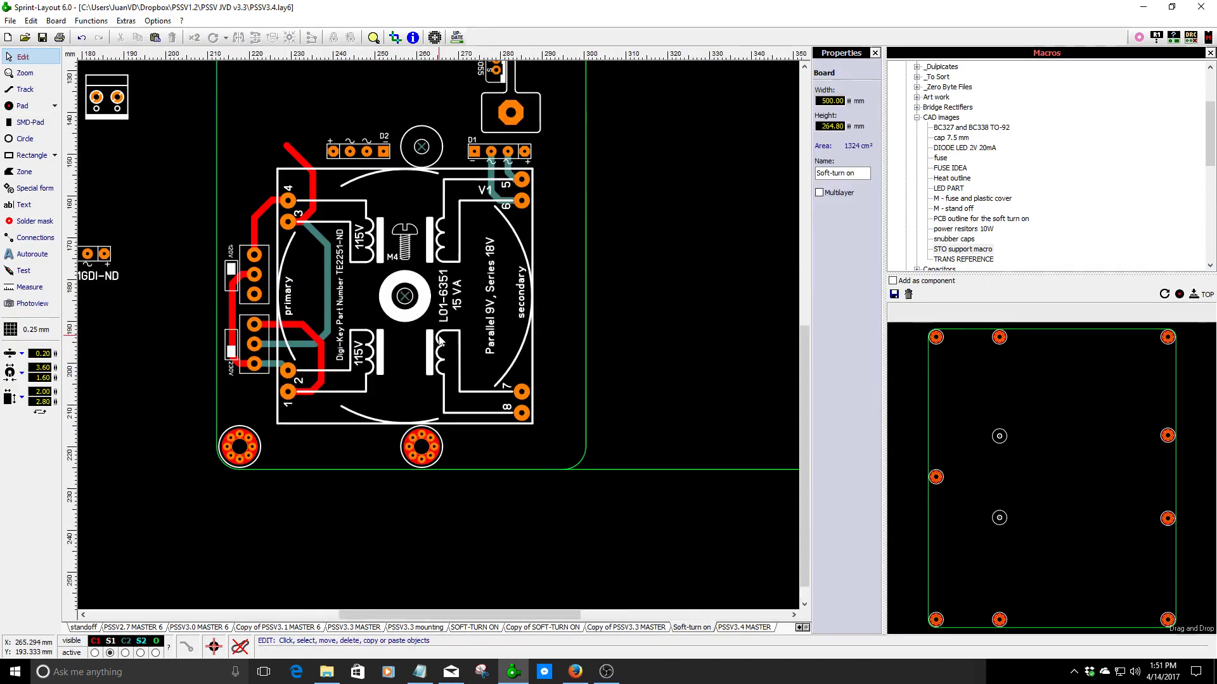
{"action": "scroll", "coordinate": [441, 341], "scroll_direction": "up", "scroll_amount": 1}
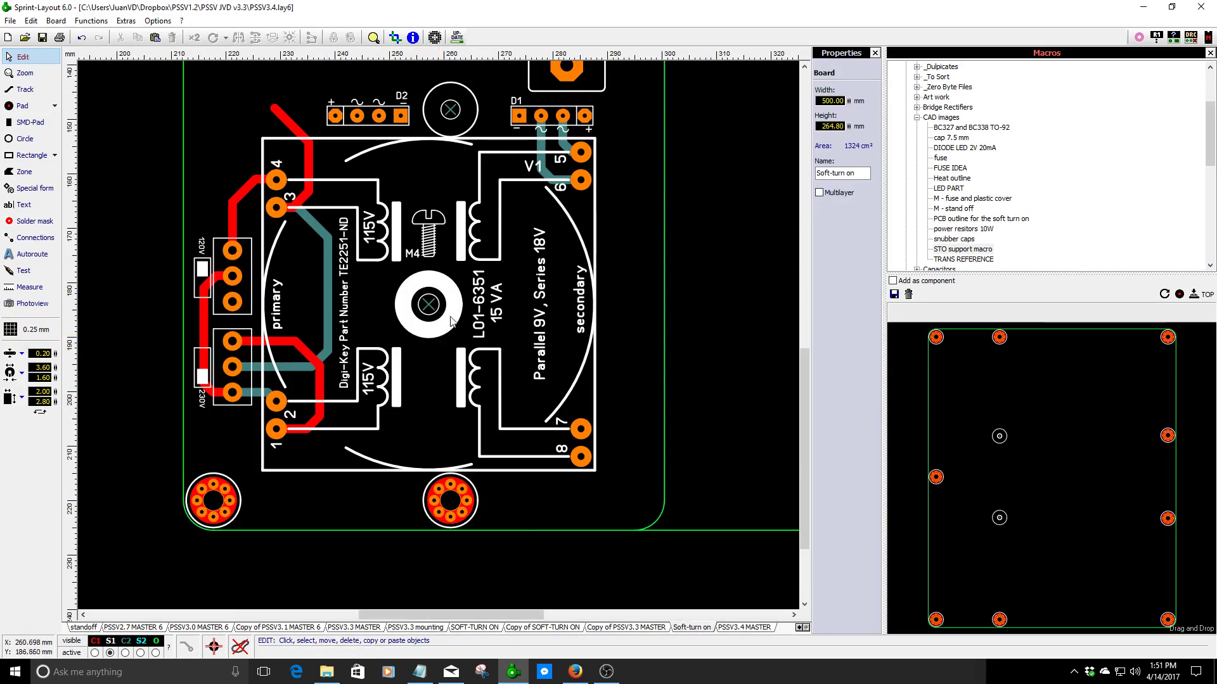
{"action": "scroll", "coordinate": [455, 307], "scroll_direction": "down", "scroll_amount": 1}
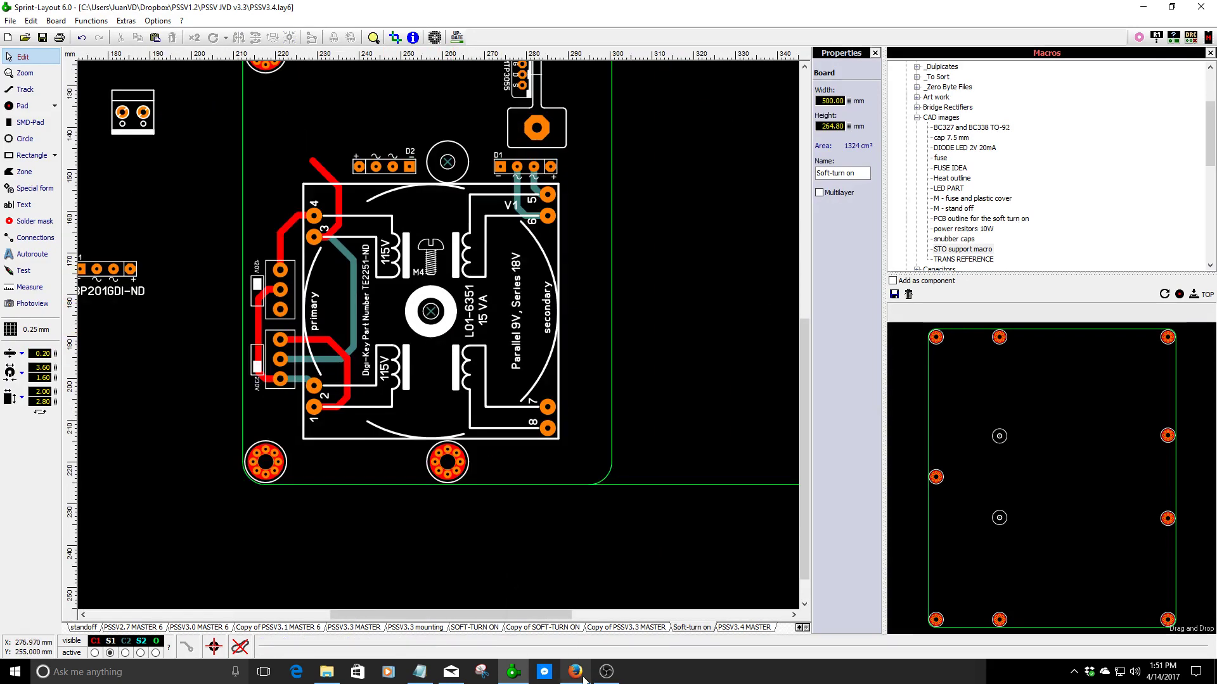
{"action": "left_click", "coordinate": [744, 628]}
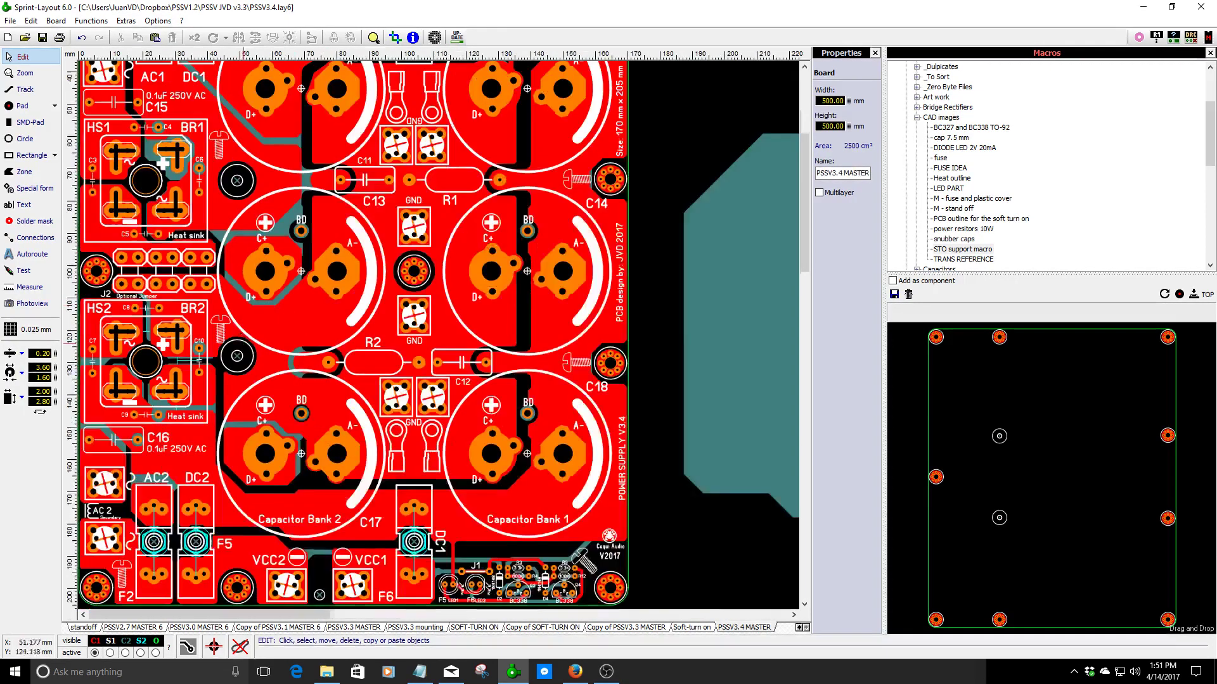
{"action": "scroll", "coordinate": [239, 357], "scroll_direction": "up", "scroll_amount": 5}
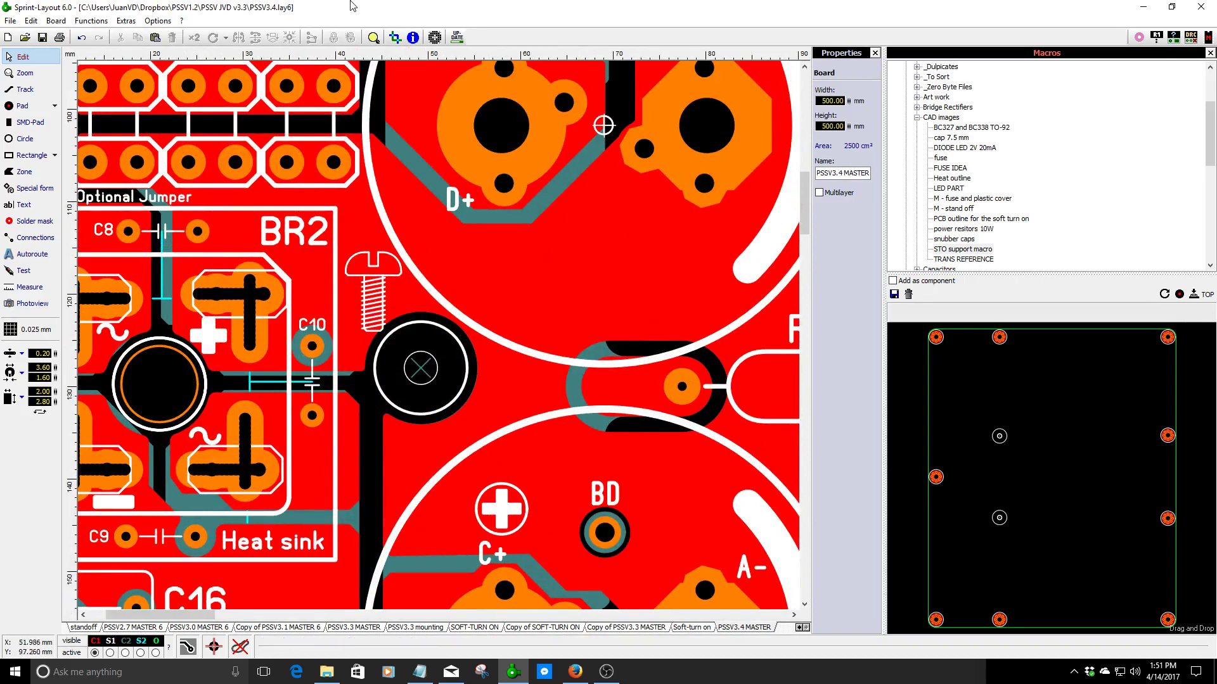
{"action": "scroll", "coordinate": [439, 428], "scroll_direction": "down", "scroll_amount": 2}
{"action": "scroll", "coordinate": [357, 392], "scroll_direction": "up", "scroll_amount": 2}
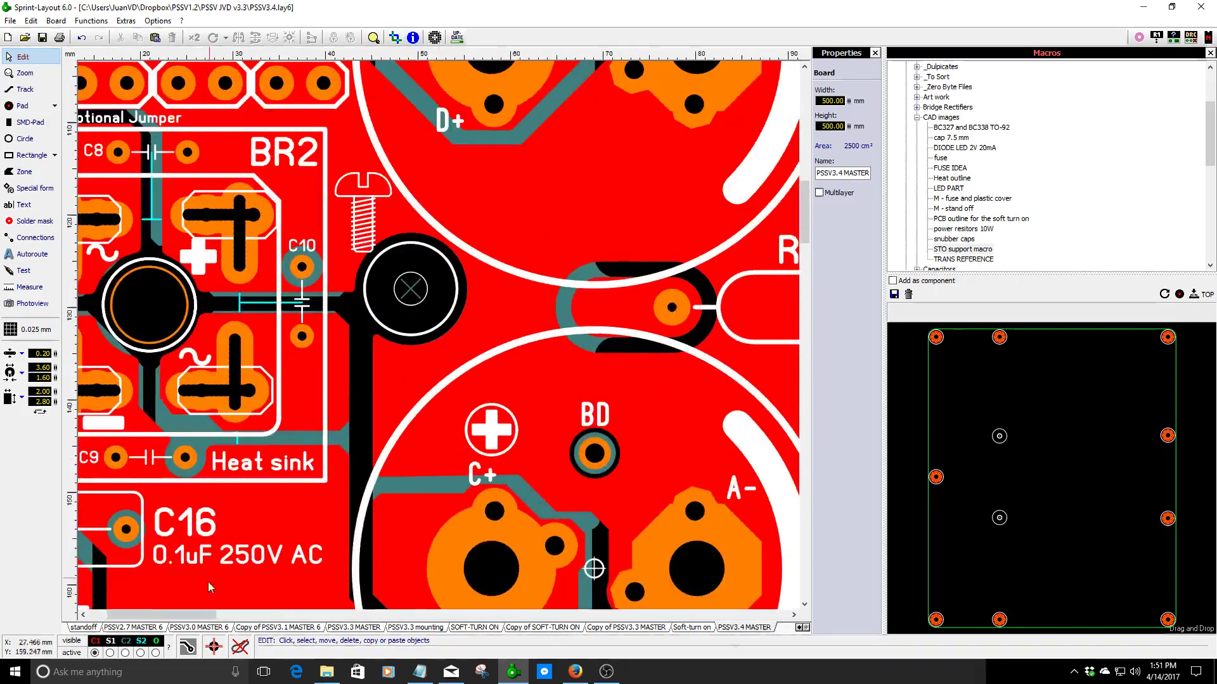
- Make C2 the active layer and examine the copper clearance around the support holes beside BR2 and BR1
{"action": "left_click", "coordinate": [125, 653]}
{"action": "scroll", "coordinate": [438, 336], "scroll_direction": "up", "scroll_amount": 2}
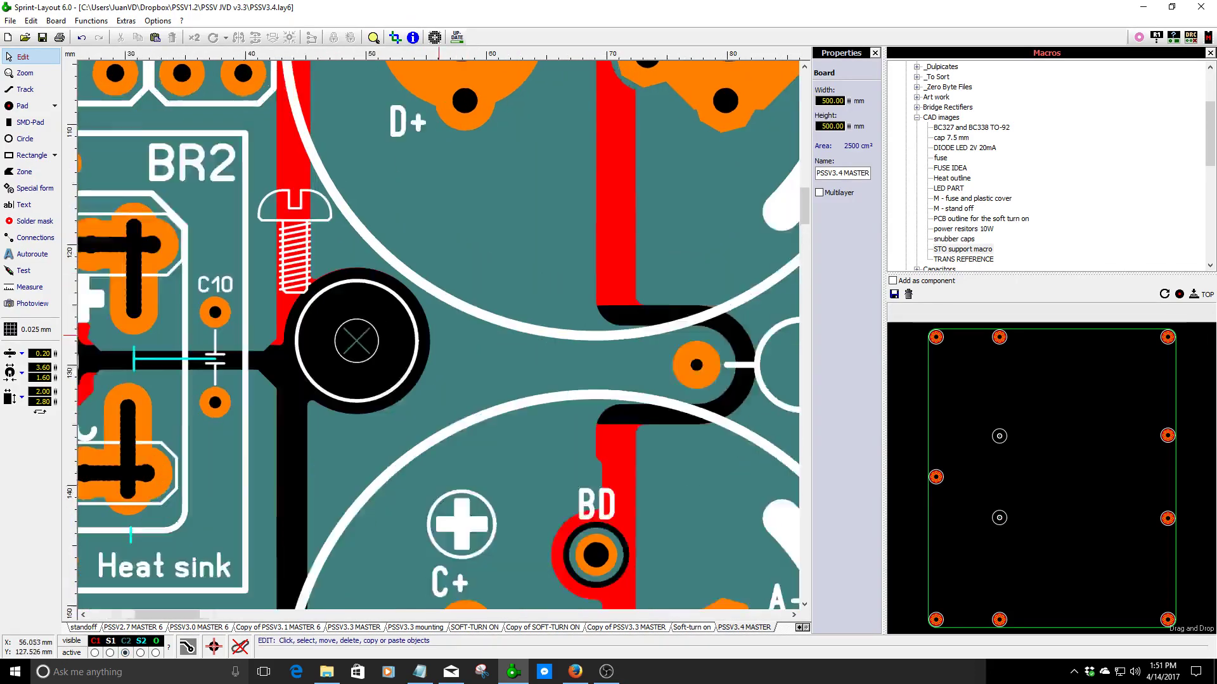
{"action": "scroll", "coordinate": [438, 336], "scroll_direction": "down", "scroll_amount": 2}
{"action": "scroll", "coordinate": [441, 339], "scroll_direction": "down", "scroll_amount": 2}
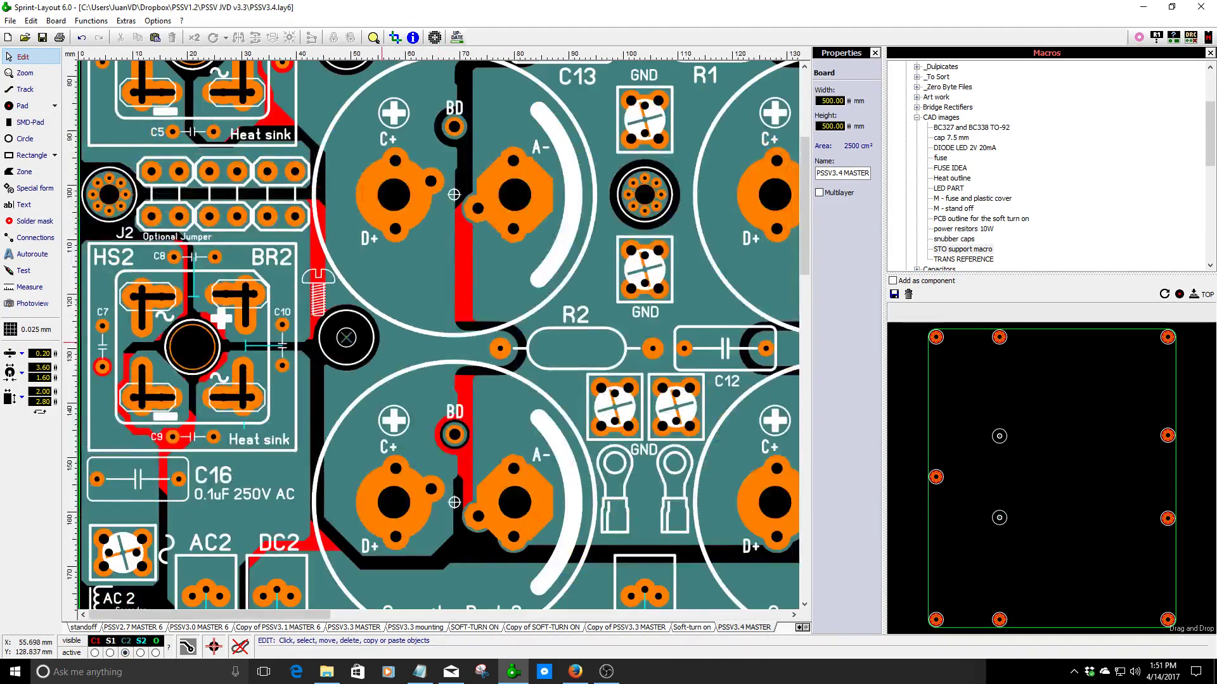
{"action": "scroll", "coordinate": [309, 342], "scroll_direction": "down", "scroll_amount": 1}
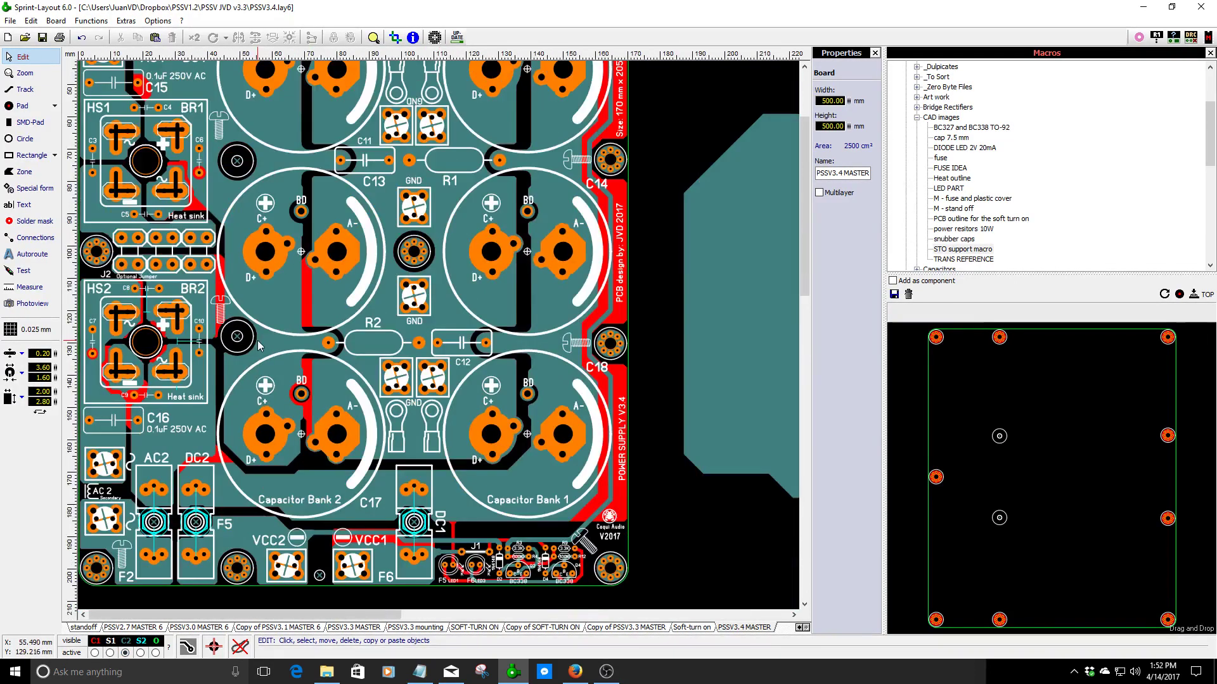
{"action": "scroll", "coordinate": [259, 344], "scroll_direction": "up", "scroll_amount": 4}
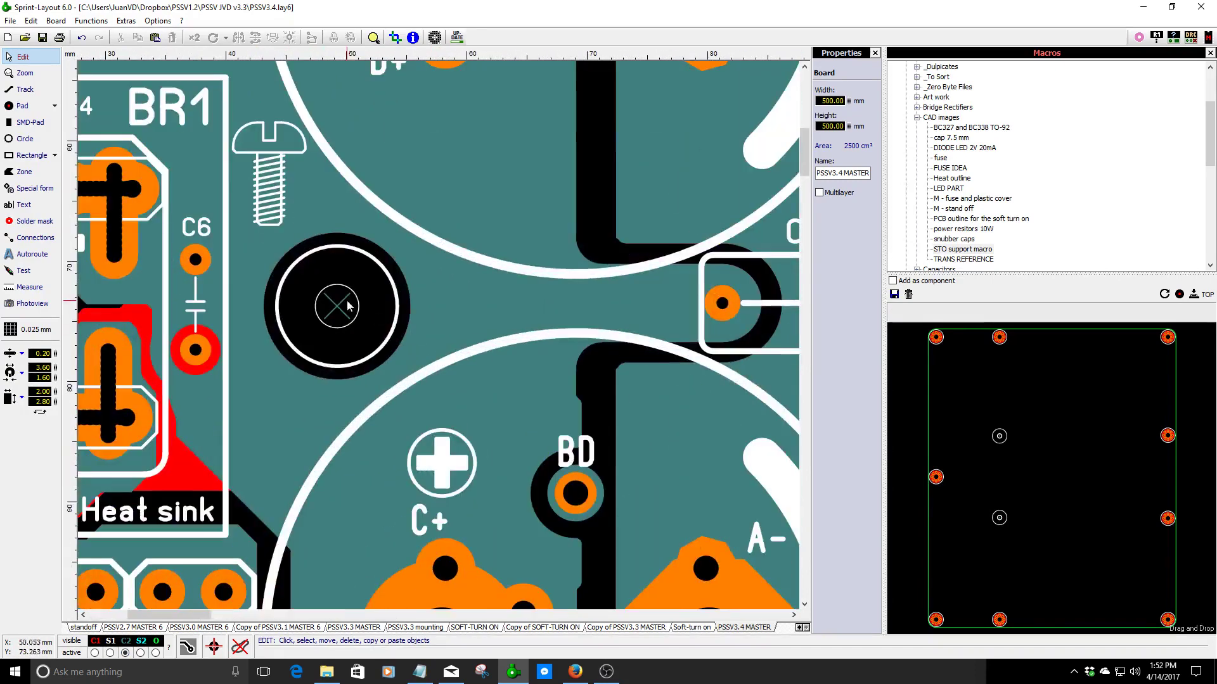
- Select the pad and silkscreen circle of the support hole beside BR1 to inspect them, and clear the selection
{"action": "left_click", "coordinate": [389, 350]}
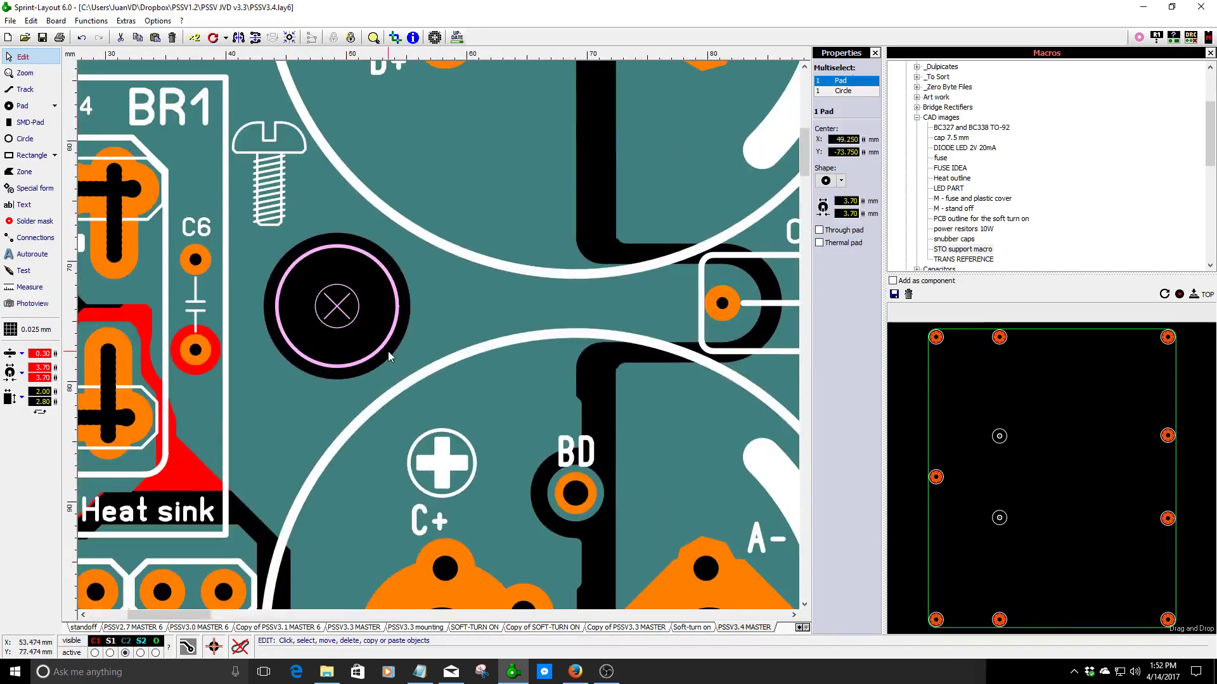
{"action": "left_click", "coordinate": [389, 356]}
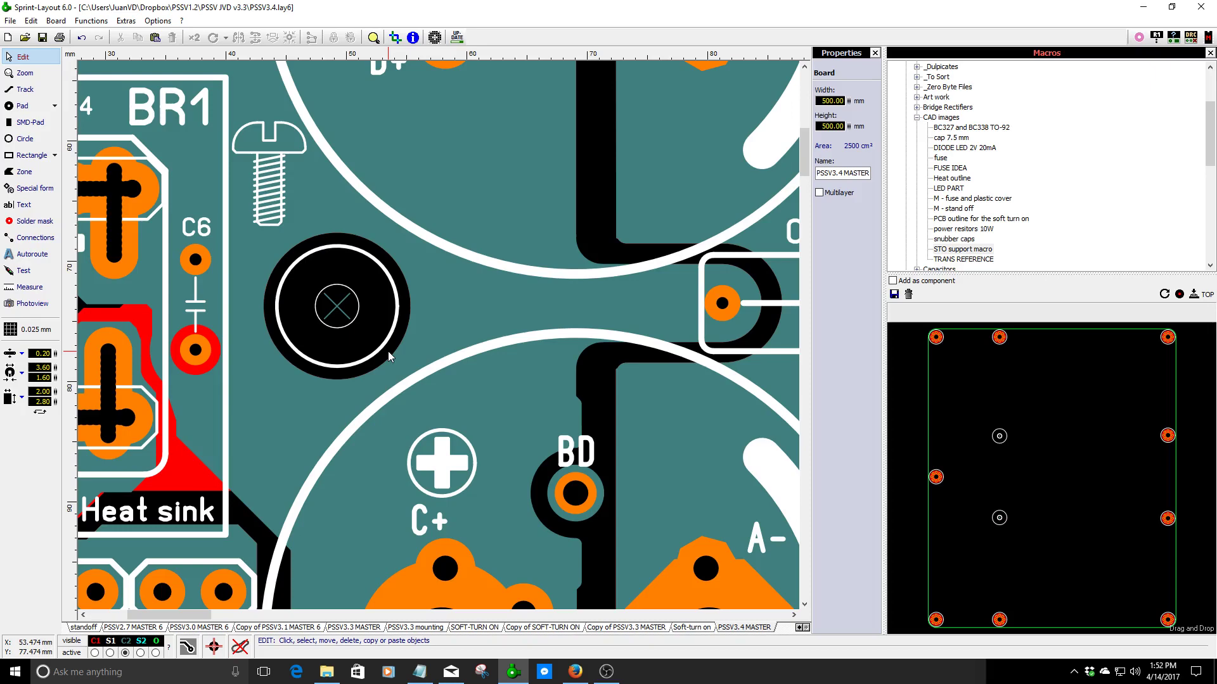
{"action": "left_click", "coordinate": [383, 356]}
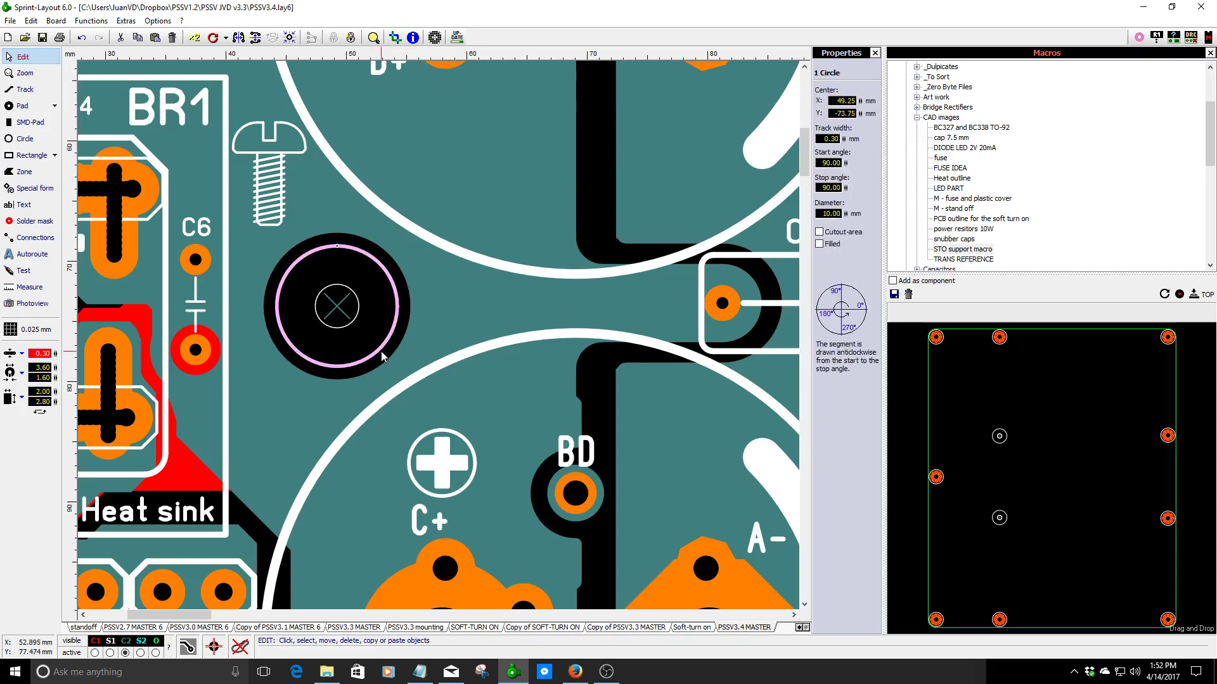
{"action": "left_click", "coordinate": [395, 344]}
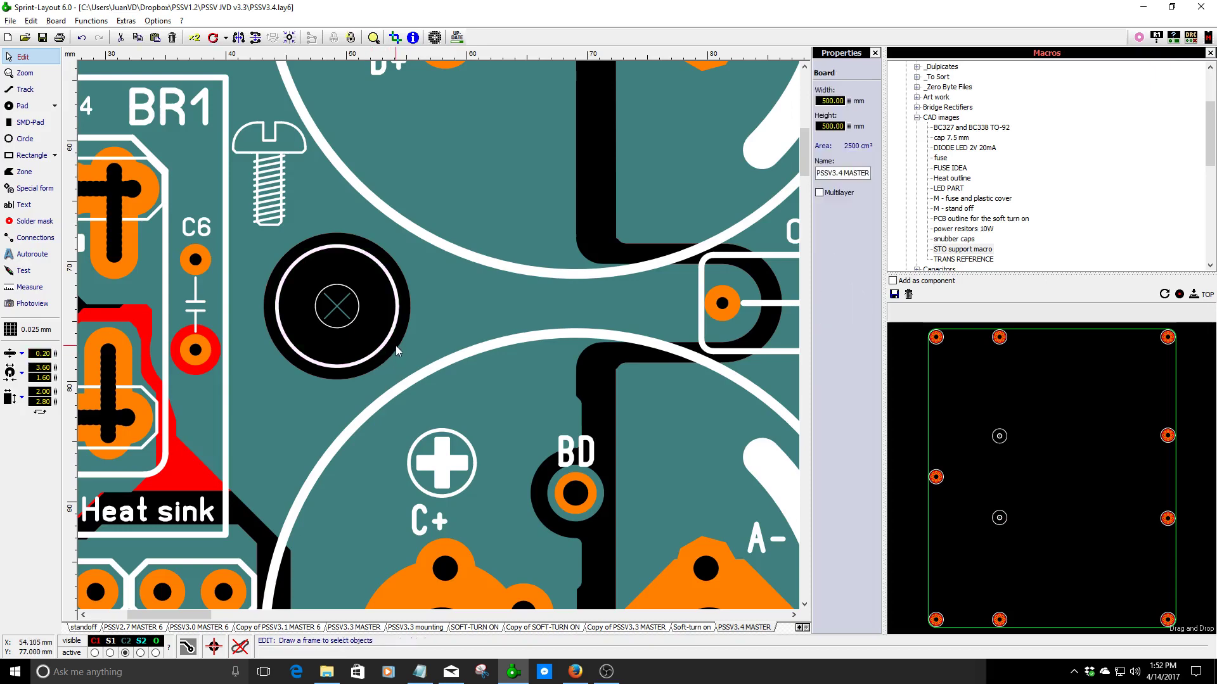
- Examine the plated support holes along the upper and lower edges of the PSSV3.4 MASTER board
{"action": "scroll", "coordinate": [303, 344], "scroll_direction": "down", "scroll_amount": 2}
{"action": "scroll", "coordinate": [303, 343], "scroll_direction": "down", "scroll_amount": 1}
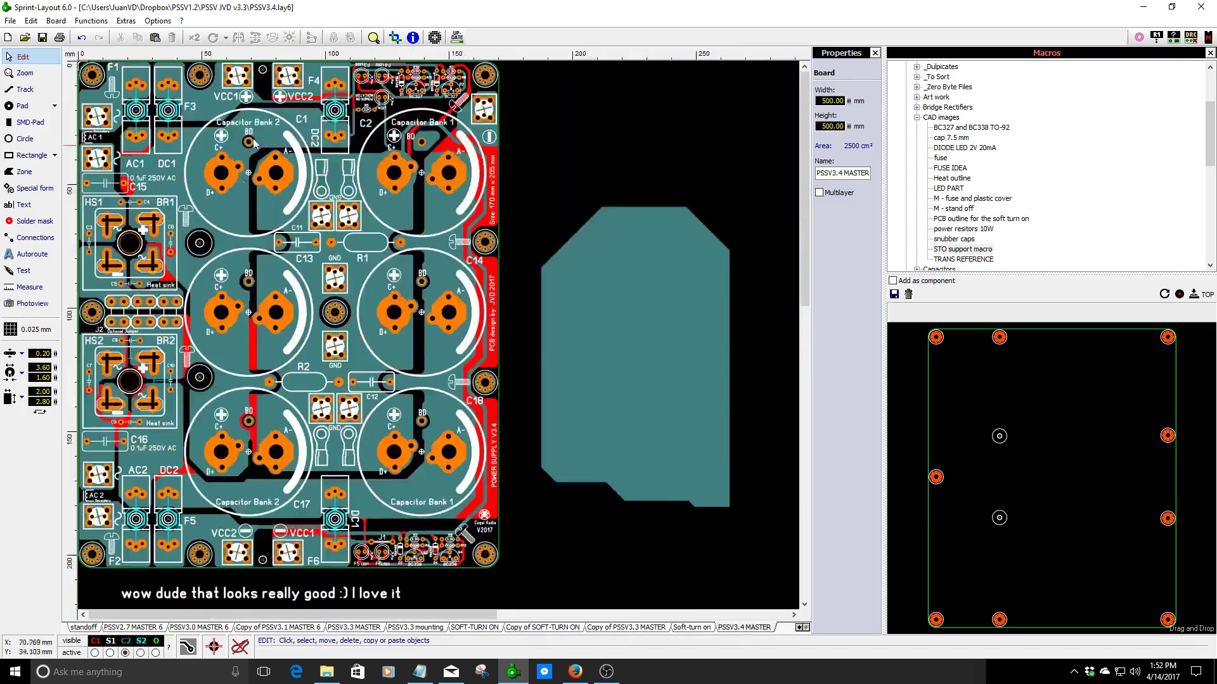
{"action": "scroll", "coordinate": [439, 77], "scroll_direction": "up", "scroll_amount": 2}
{"action": "scroll", "coordinate": [440, 78], "scroll_direction": "up", "scroll_amount": 1}
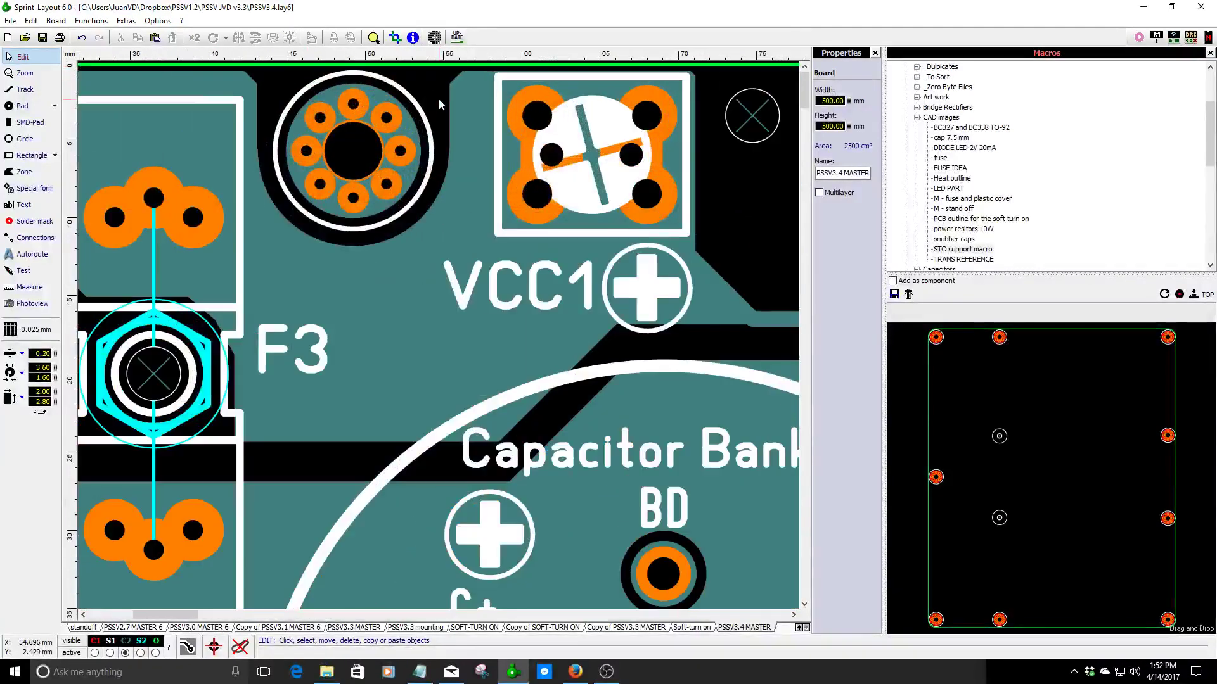
{"action": "scroll", "coordinate": [393, 109], "scroll_direction": "down", "scroll_amount": 1}
{"action": "scroll", "coordinate": [540, 382], "scroll_direction": "down", "scroll_amount": 2}
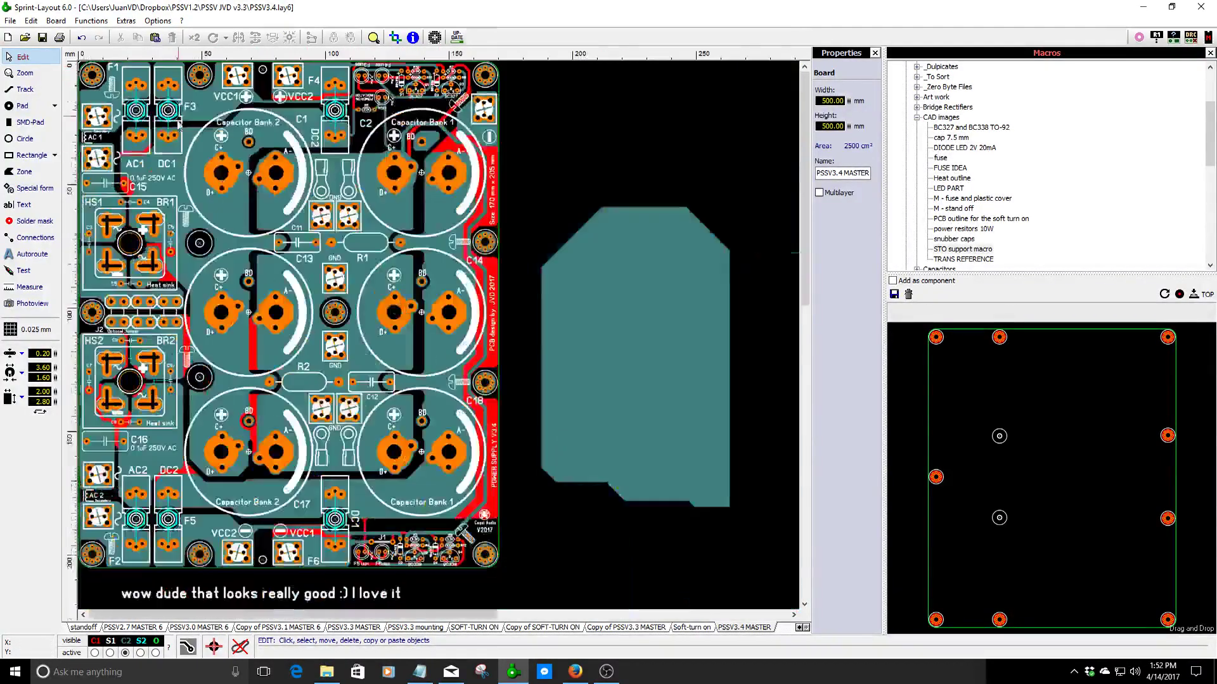
{"action": "scroll", "coordinate": [540, 381], "scroll_direction": "up", "scroll_amount": 2}
{"action": "scroll", "coordinate": [393, 333], "scroll_direction": "down", "scroll_amount": 1}
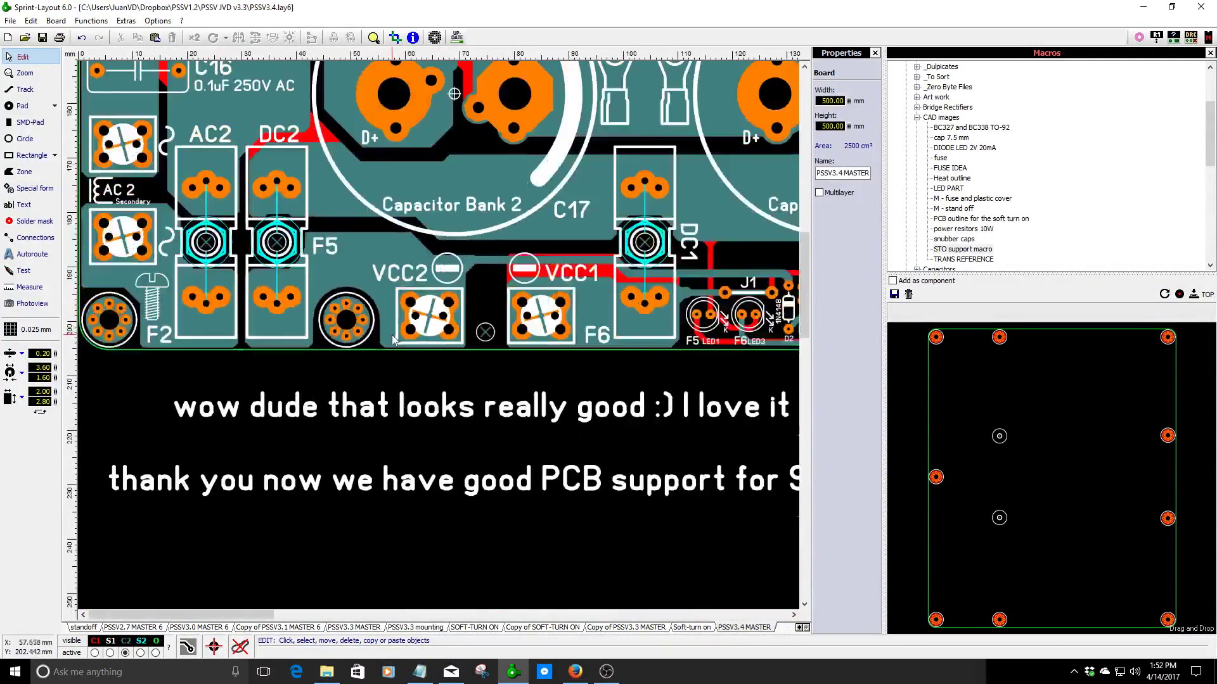
{"action": "scroll", "coordinate": [393, 334], "scroll_direction": "down", "scroll_amount": 1}
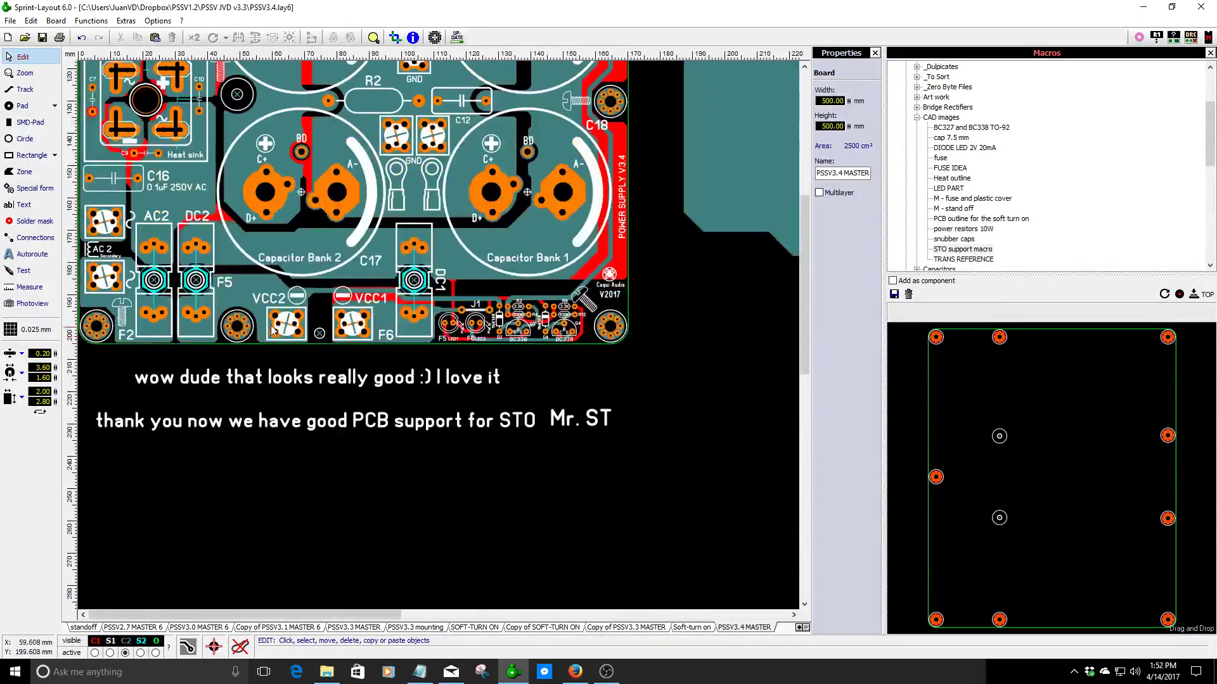
- Return to the Soft-turn on board and review its support holes, transformer and free space inside the stepped outline
{"action": "left_click", "coordinate": [702, 628]}
{"action": "scroll", "coordinate": [491, 401], "scroll_direction": "down", "scroll_amount": 1}
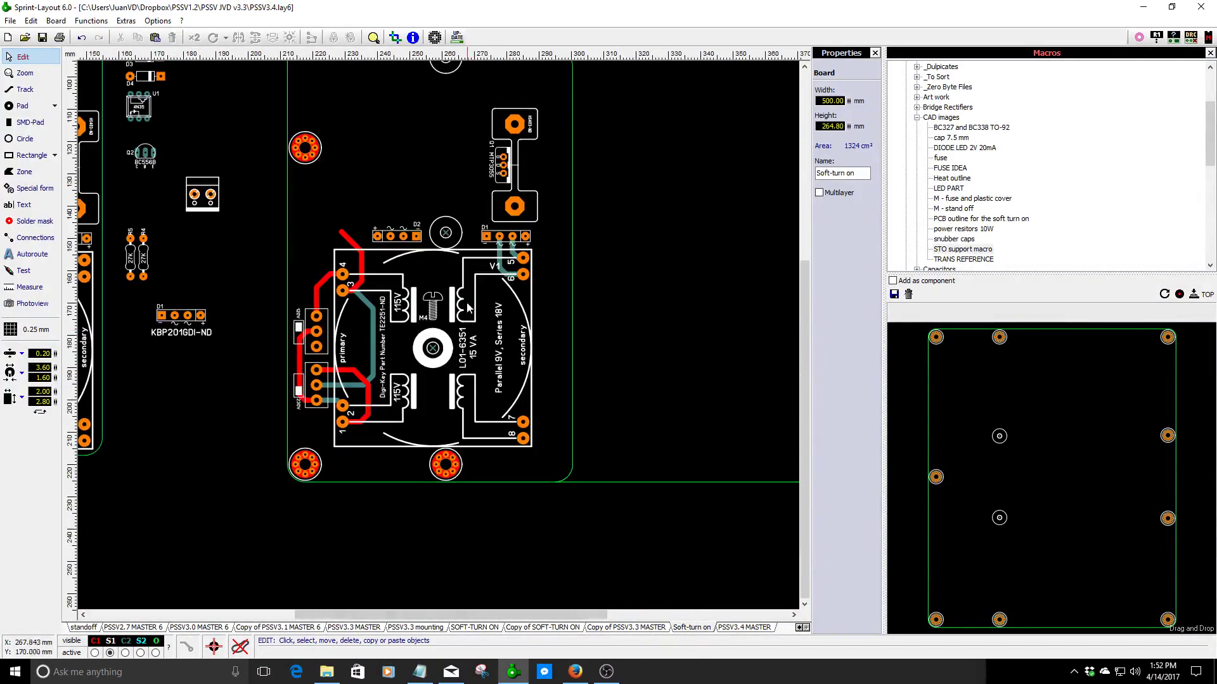
{"action": "scroll", "coordinate": [443, 380], "scroll_direction": "up", "scroll_amount": 2}
{"action": "scroll", "coordinate": [405, 364], "scroll_direction": "down", "scroll_amount": 2}
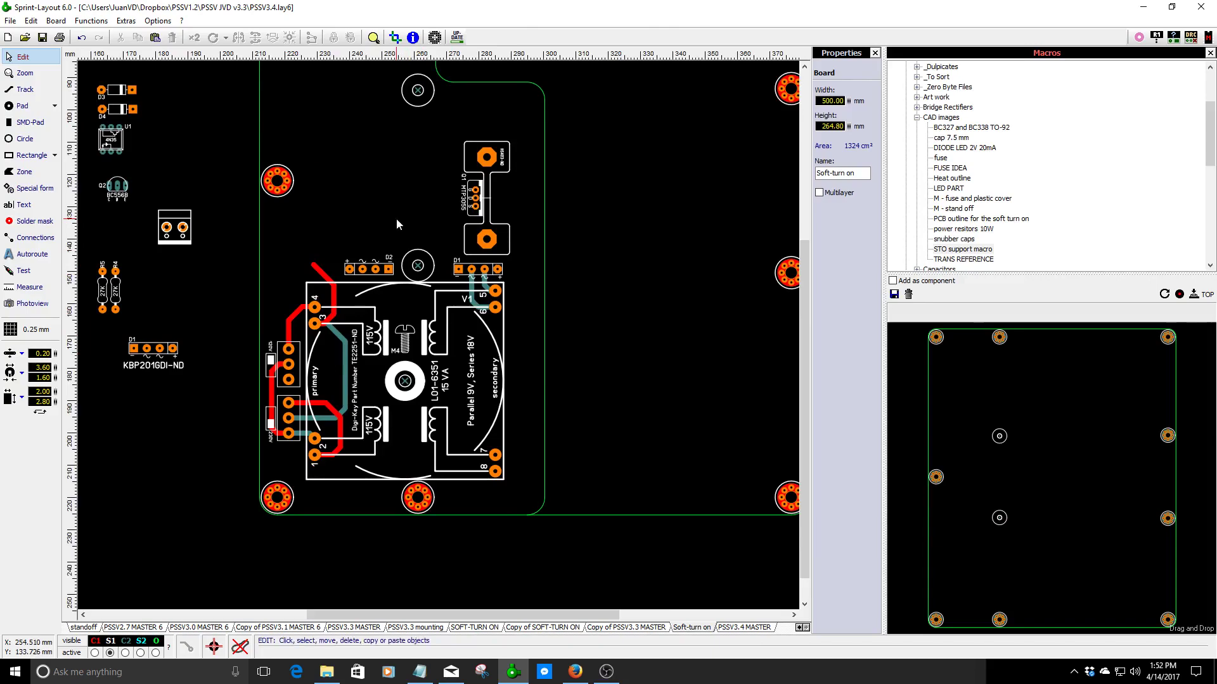
{"action": "scroll", "coordinate": [479, 283], "scroll_direction": "down", "scroll_amount": 2}
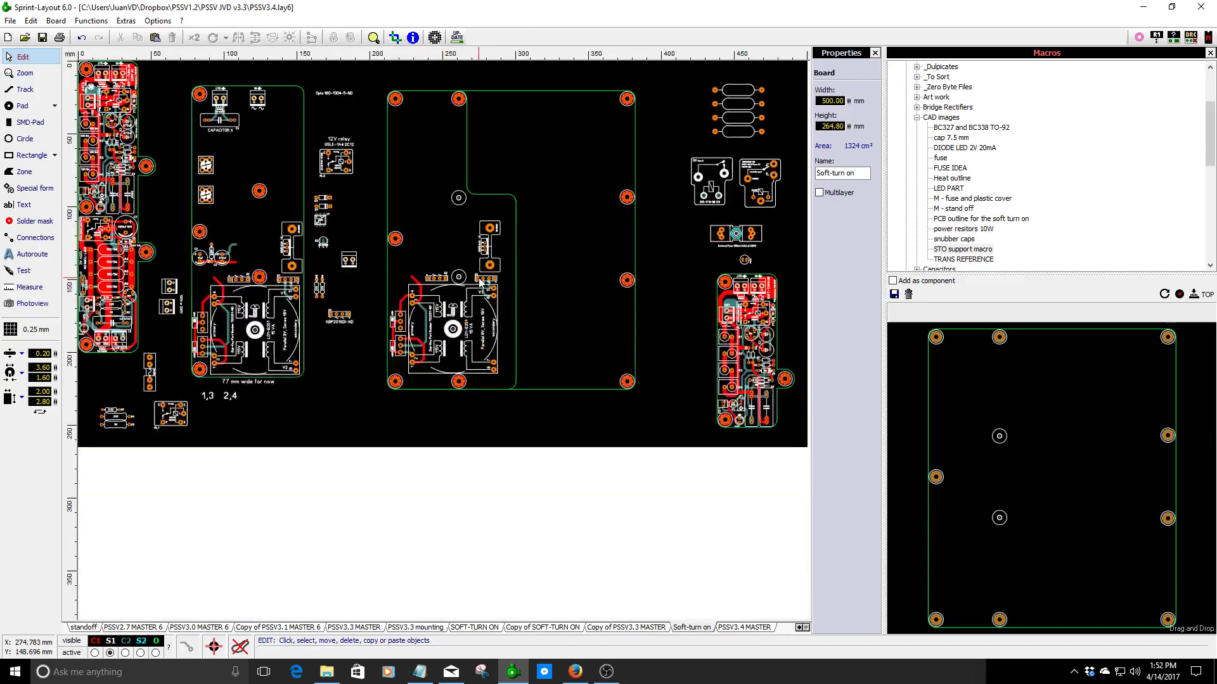
- Examine the 12V relay, the nearby loose parts and the component arrangement of the existing 230V AC soft-turn on layout
{"action": "scroll", "coordinate": [442, 255], "scroll_direction": "up", "scroll_amount": 2}
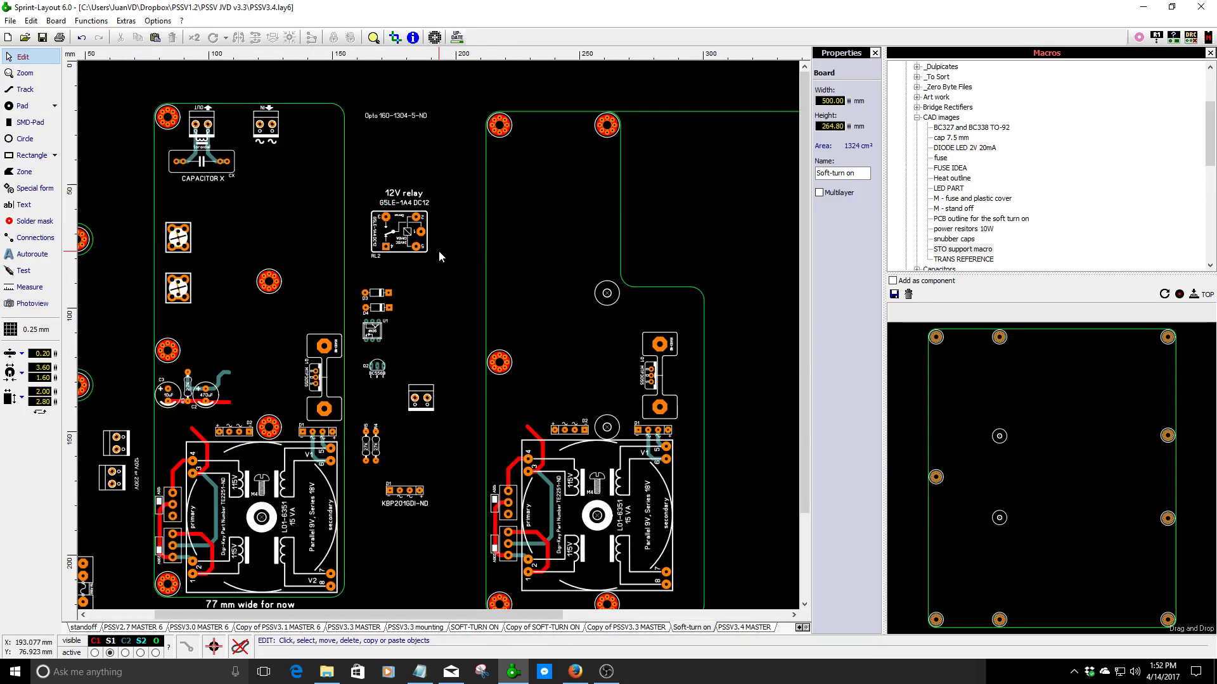
{"action": "scroll", "coordinate": [439, 252], "scroll_direction": "up", "scroll_amount": 2}
{"action": "scroll", "coordinate": [437, 222], "scroll_direction": "down", "scroll_amount": 4}
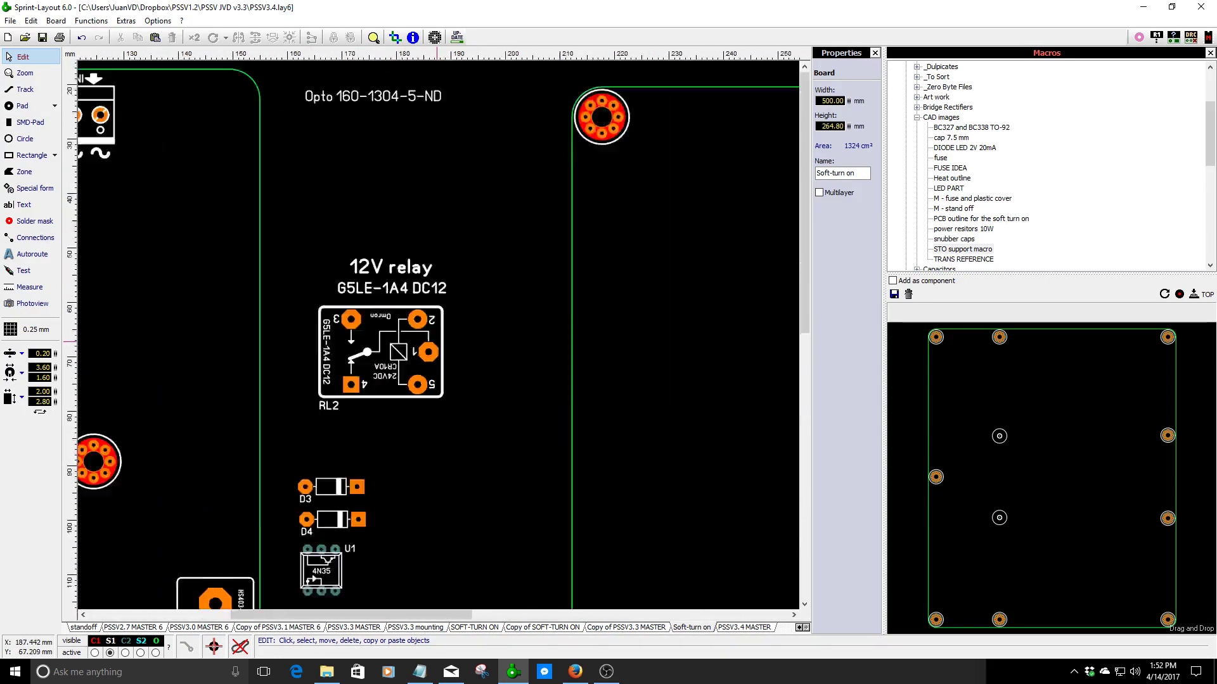
{"action": "scroll", "coordinate": [436, 196], "scroll_direction": "down", "scroll_amount": 2}
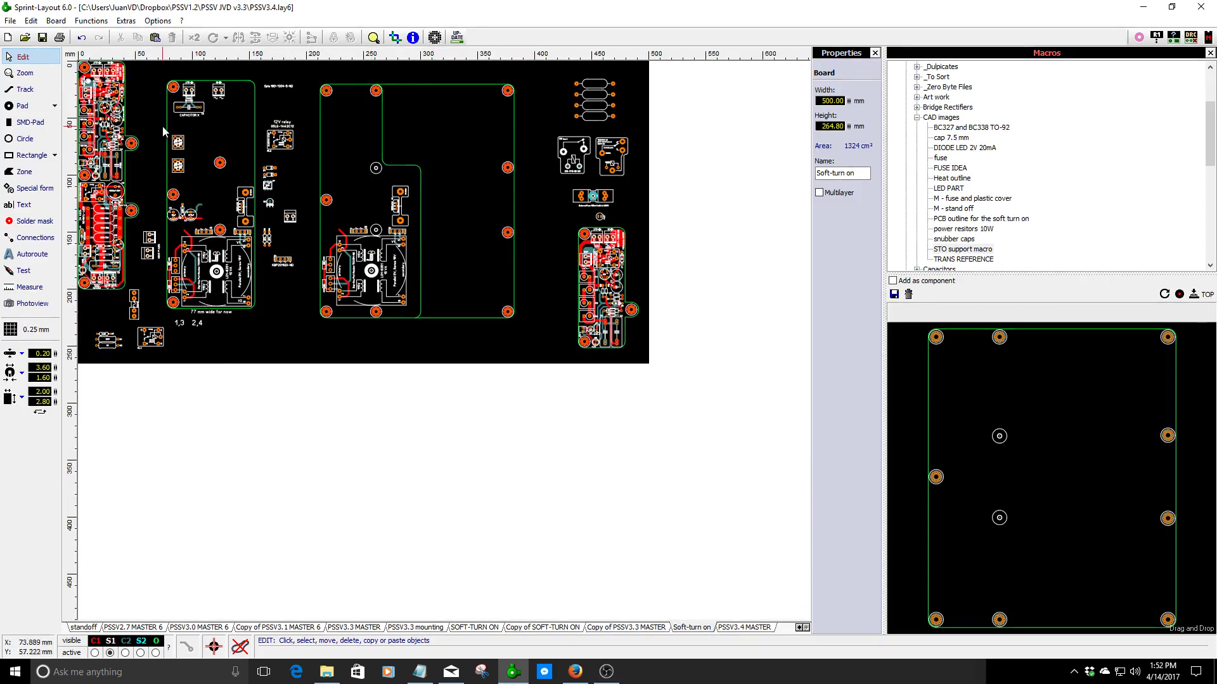
{"action": "scroll", "coordinate": [200, 209], "scroll_direction": "up", "scroll_amount": 6}
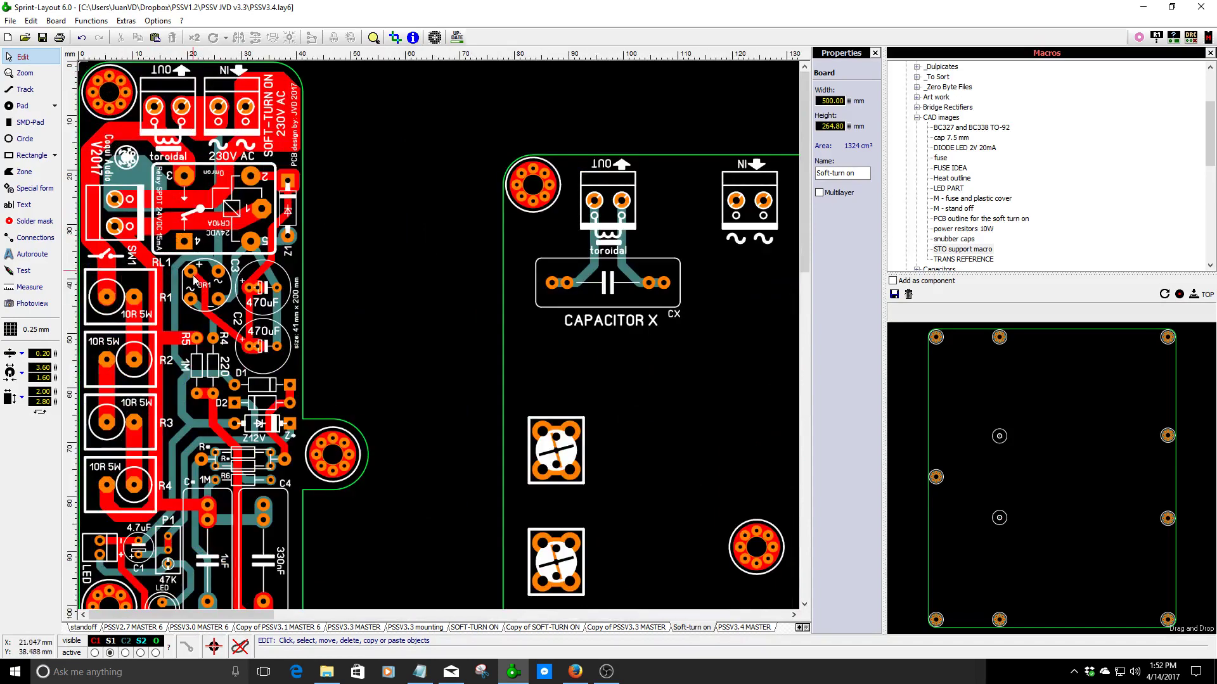
{"action": "scroll", "coordinate": [194, 286], "scroll_direction": "down", "scroll_amount": 4}
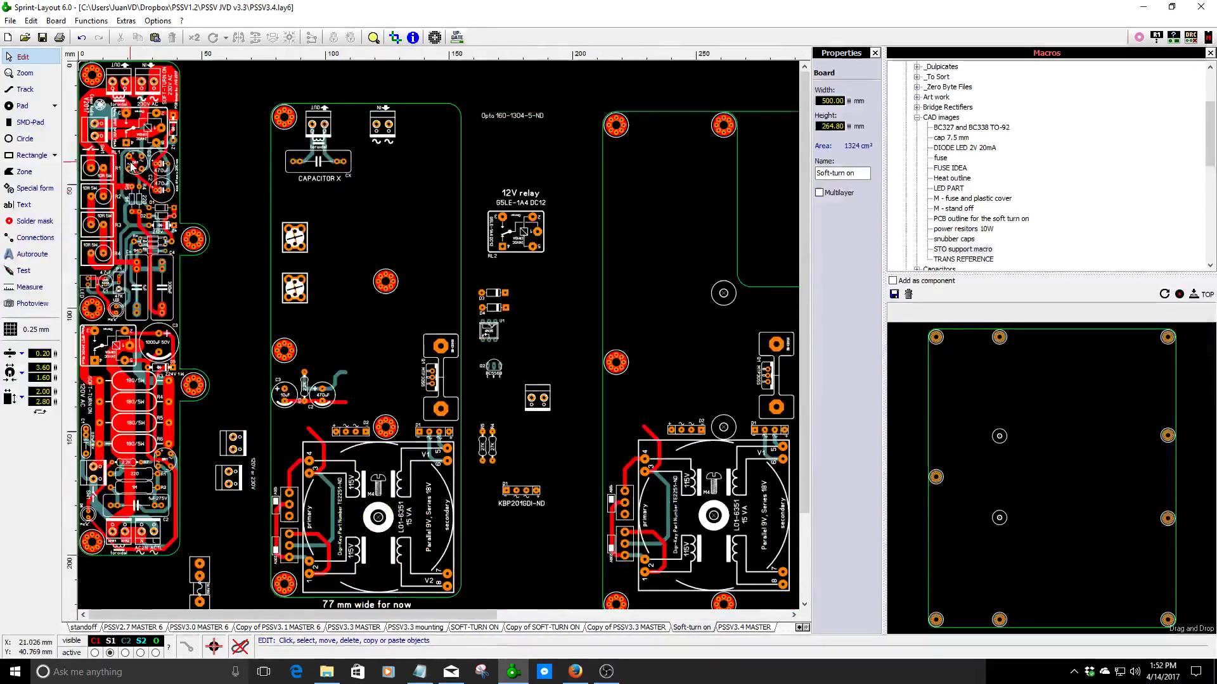
{"action": "scroll", "coordinate": [194, 289], "scroll_direction": "up", "scroll_amount": 4}
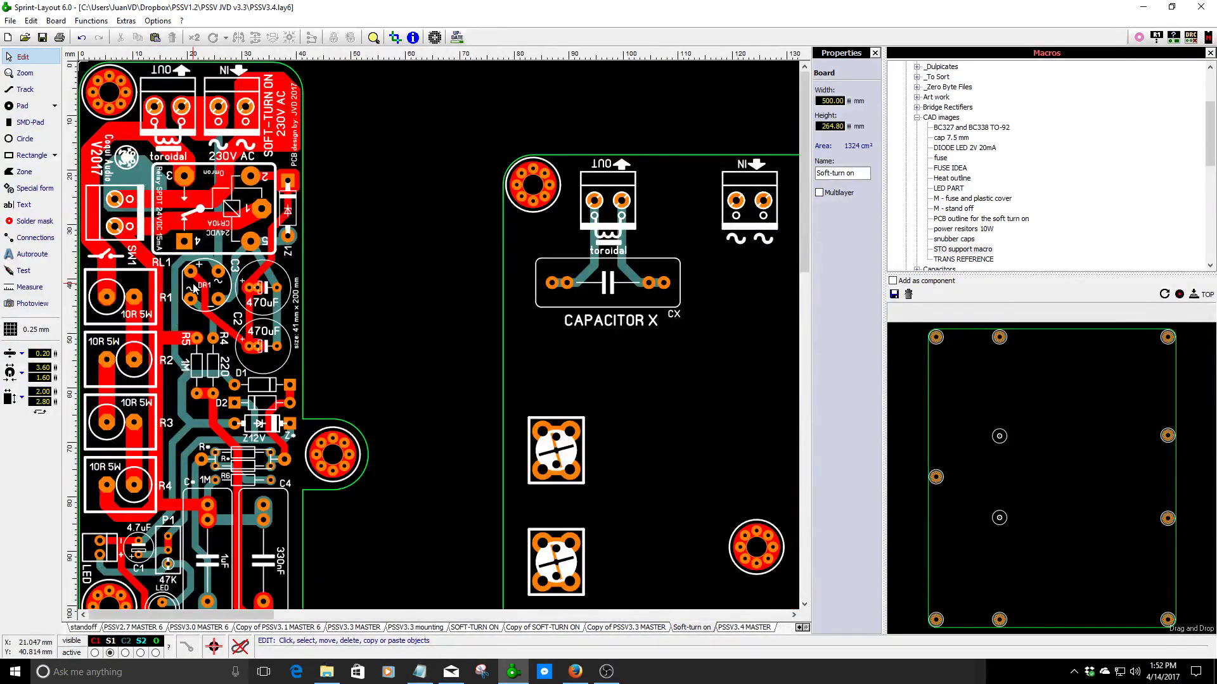
{"action": "scroll", "coordinate": [194, 288], "scroll_direction": "down", "scroll_amount": 3}
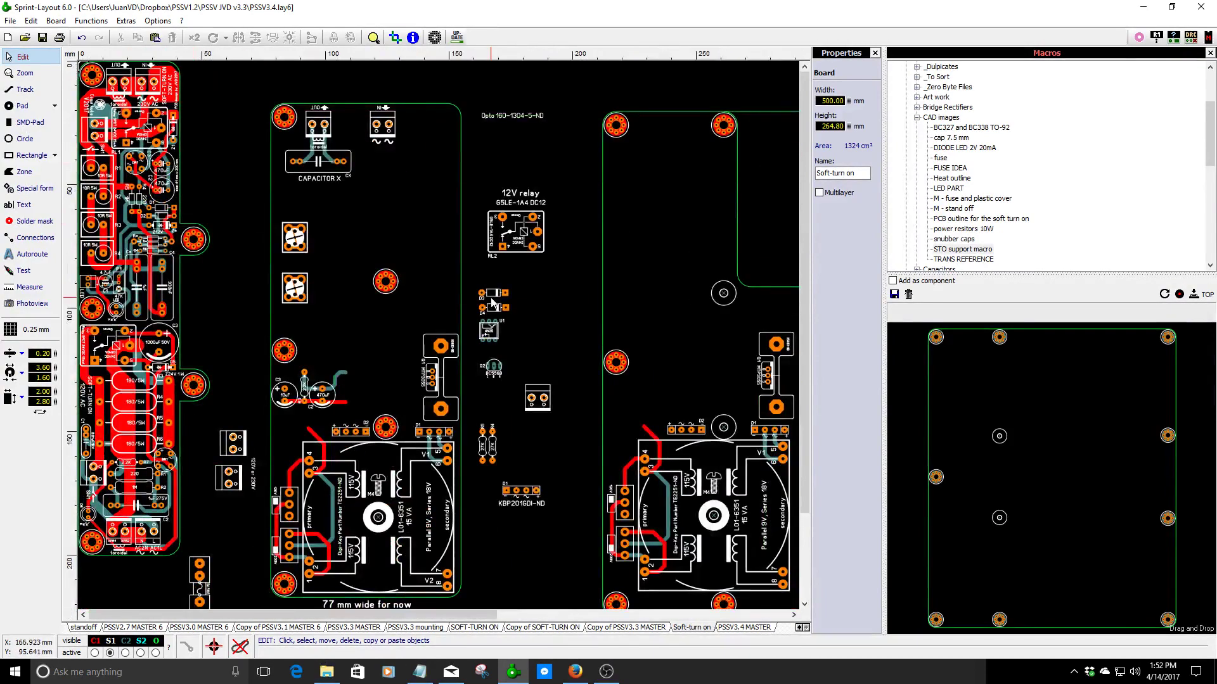
{"action": "scroll", "coordinate": [386, 365], "scroll_direction": "down", "scroll_amount": 3}
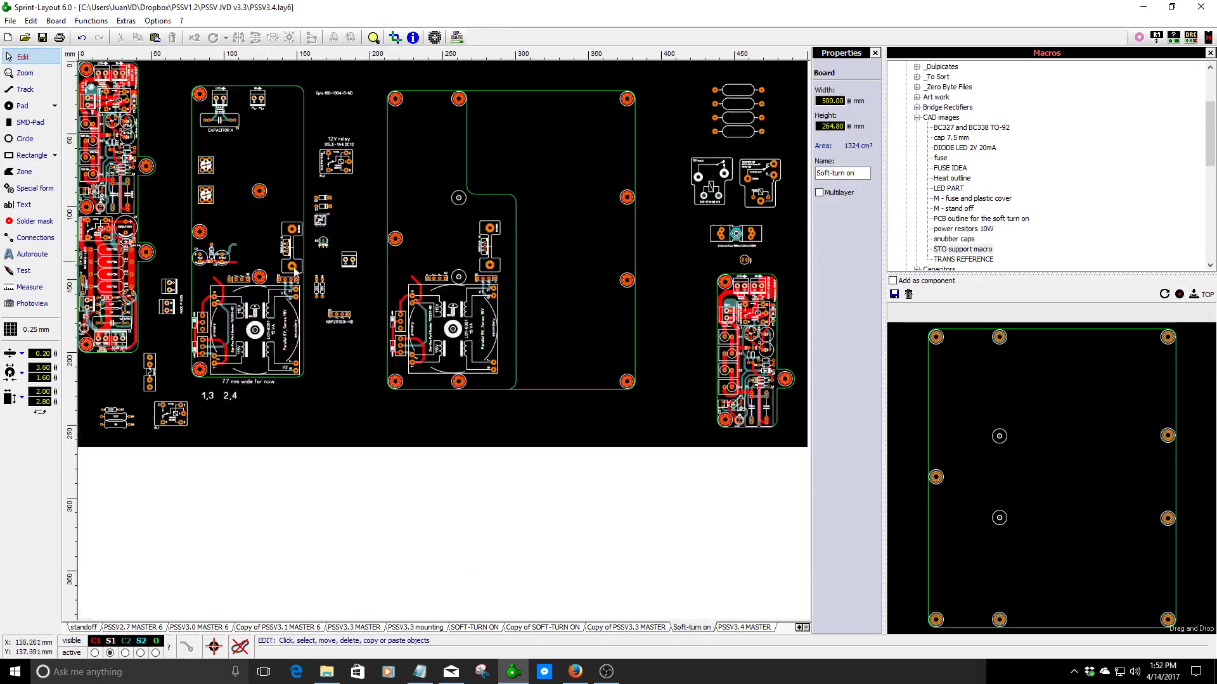
- Examine the transformer, D1, D2 and the support hole between them inside the stepped outline
{"action": "scroll", "coordinate": [439, 413], "scroll_direction": "up", "scroll_amount": 3}
{"action": "scroll", "coordinate": [439, 412], "scroll_direction": "up", "scroll_amount": 3}
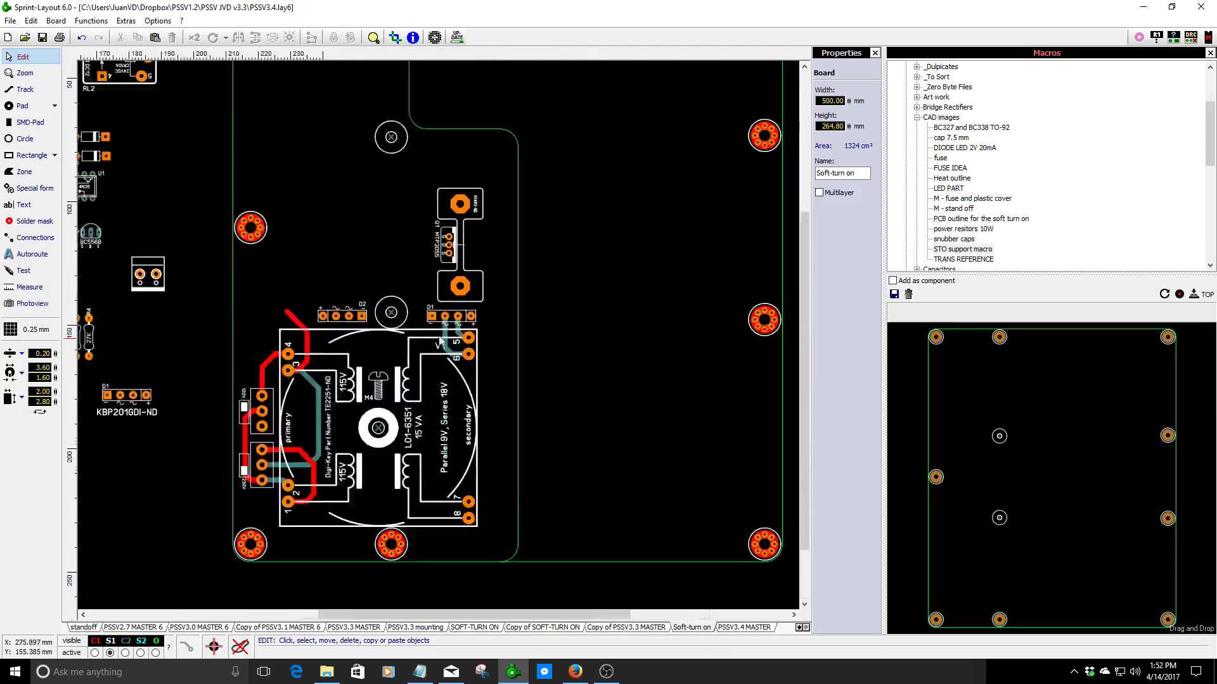
{"action": "scroll", "coordinate": [438, 380], "scroll_direction": "down", "scroll_amount": 3}
{"action": "scroll", "coordinate": [439, 335], "scroll_direction": "up", "scroll_amount": 3}
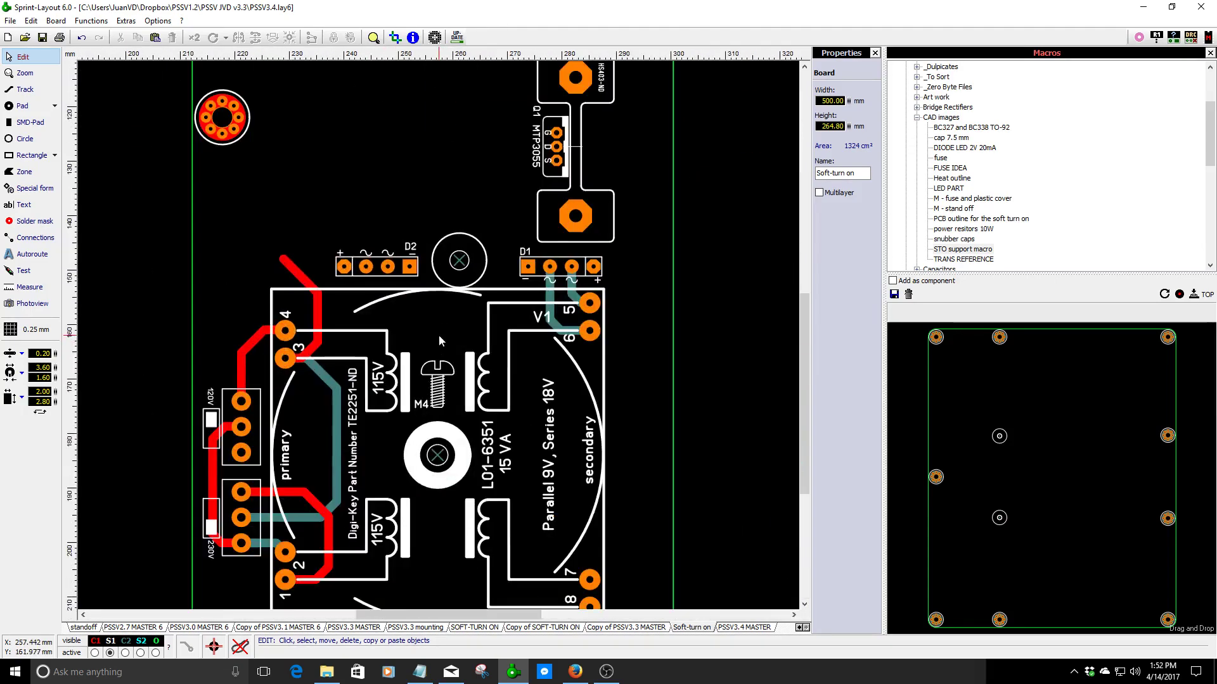
{"action": "scroll", "coordinate": [438, 334], "scroll_direction": "down", "scroll_amount": 2}
- Switch to the PSSV3.4 MASTER board and inspect the pad and silkscreen circle of the support hole beside BR1
{"action": "scroll", "coordinate": [438, 335], "scroll_direction": "up", "scroll_amount": 2}
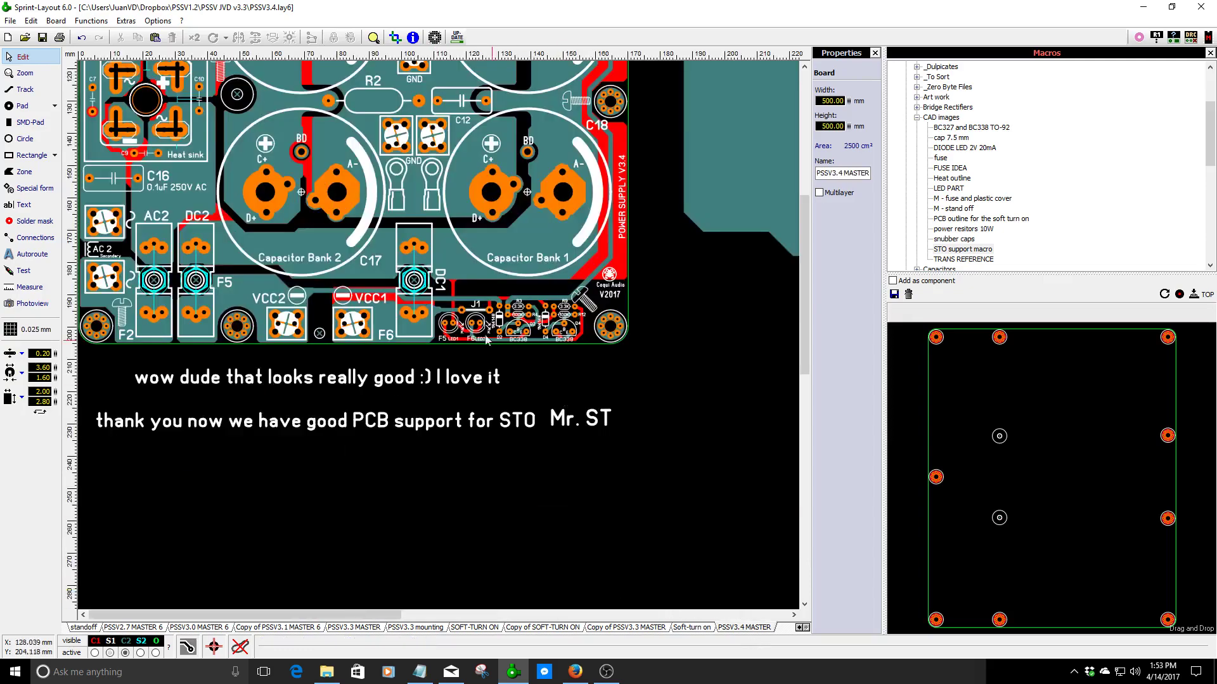
{"action": "scroll", "coordinate": [488, 340], "scroll_direction": "down", "scroll_amount": 2}
{"action": "scroll", "coordinate": [315, 320], "scroll_direction": "up", "scroll_amount": 3}
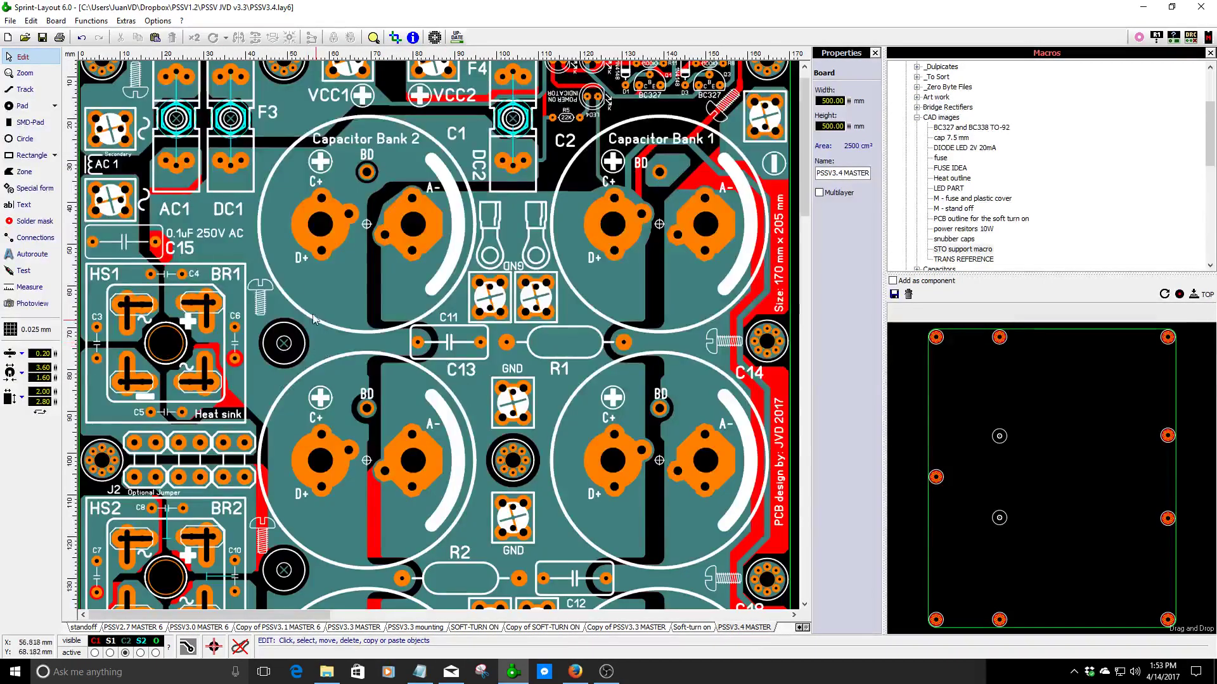
{"action": "scroll", "coordinate": [314, 320], "scroll_direction": "up", "scroll_amount": 3}
{"action": "left_click", "coordinate": [543, 475]}
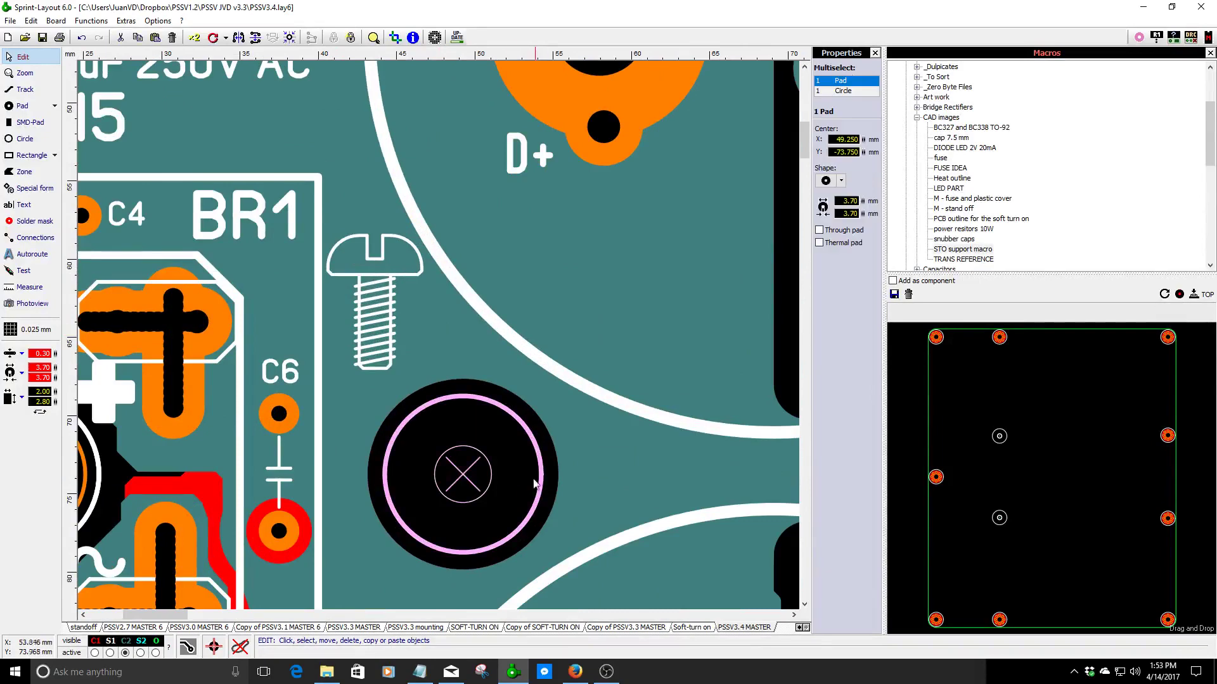
{"action": "left_click", "coordinate": [505, 482]}
- Preview the PSSV3.4 MASTER board's top side in Photoview and examine the clearance around the support holes beside BR1 and BR2
{"action": "left_click", "coordinate": [25, 304]}
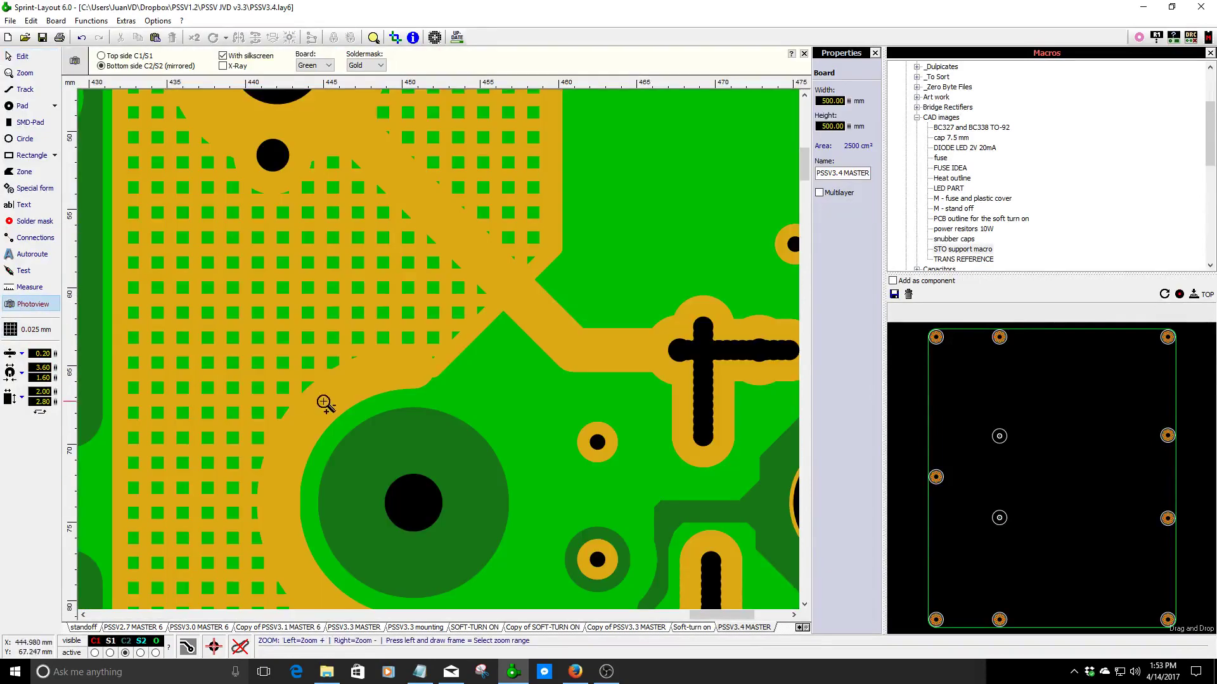
{"action": "scroll", "coordinate": [440, 352], "scroll_direction": "down", "scroll_amount": 2}
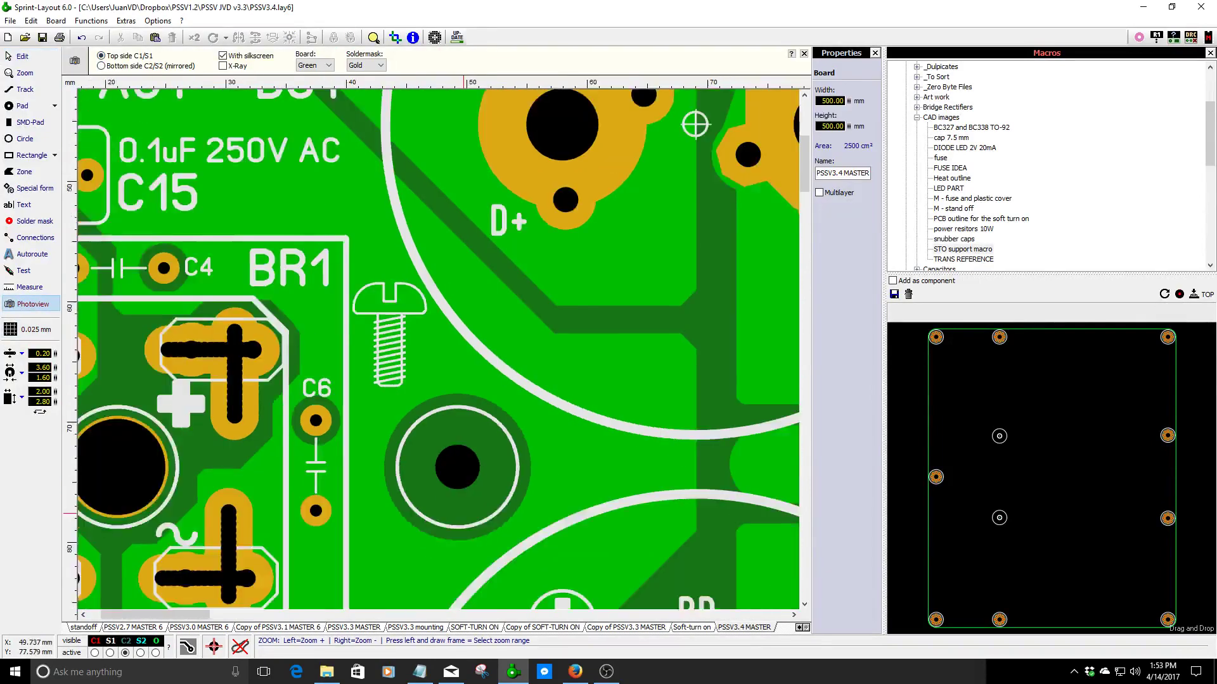
{"action": "scroll", "coordinate": [443, 353], "scroll_direction": "up", "scroll_amount": 1}
{"action": "scroll", "coordinate": [439, 350], "scroll_direction": "down", "scroll_amount": 1}
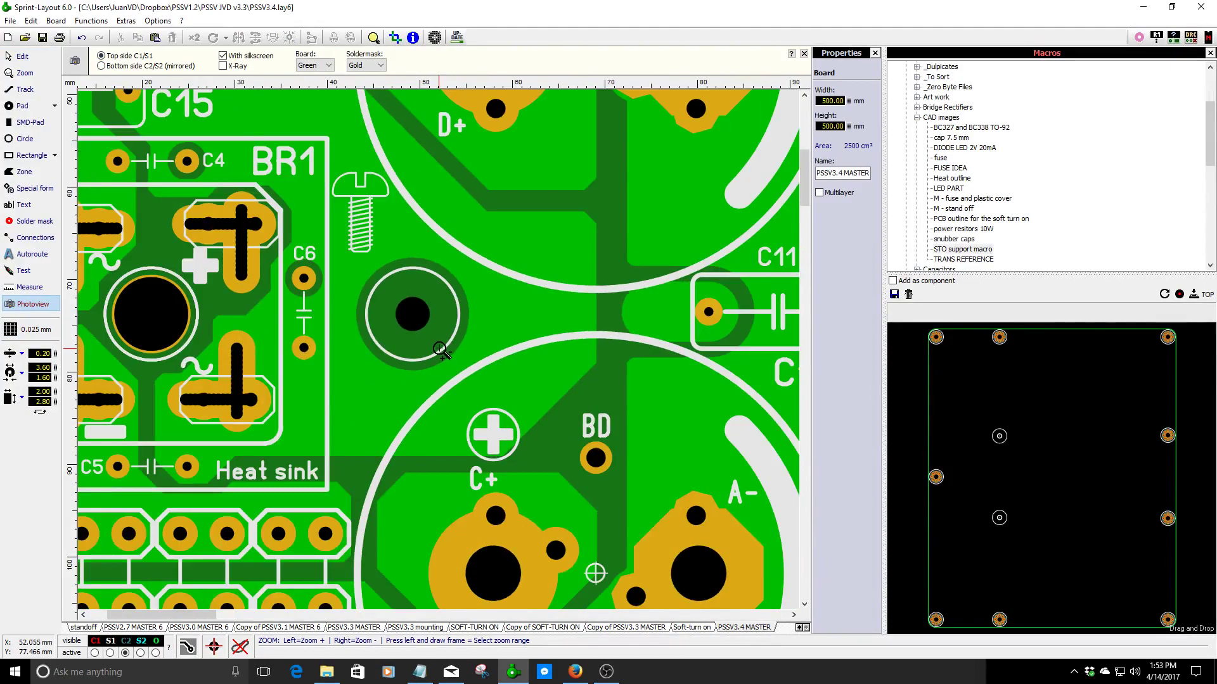
{"action": "scroll", "coordinate": [467, 337], "scroll_direction": "up", "scroll_amount": 1}
{"action": "scroll", "coordinate": [373, 309], "scroll_direction": "down", "scroll_amount": 3}
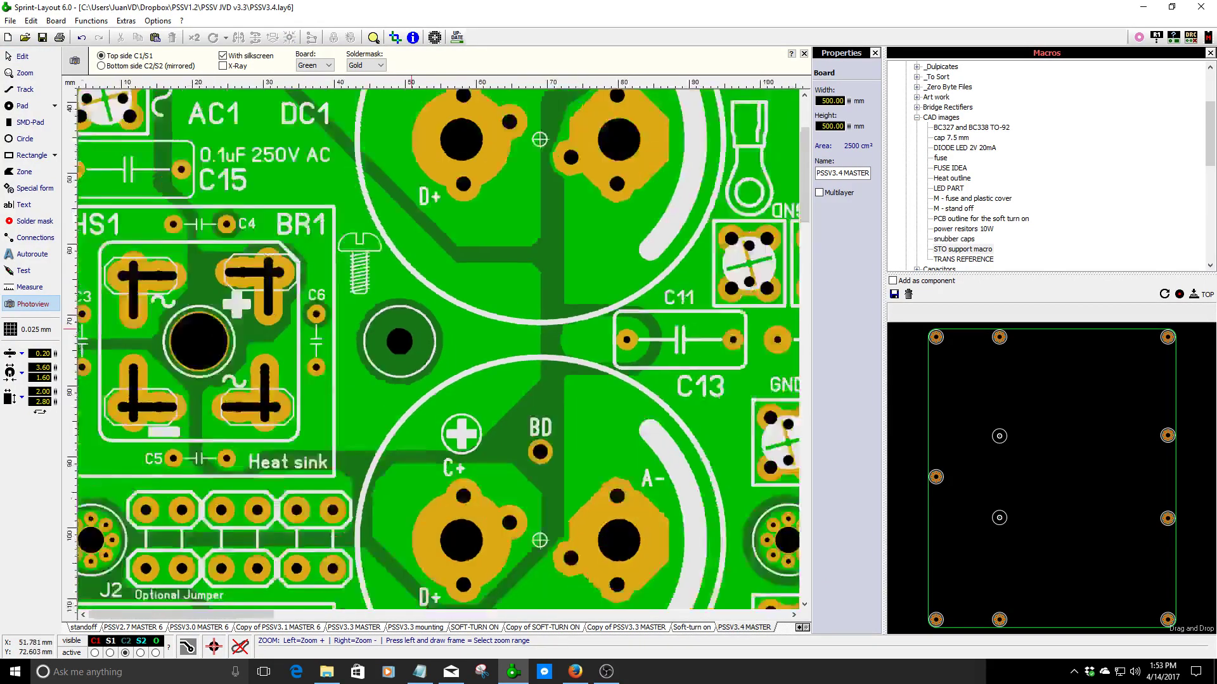
{"action": "scroll", "coordinate": [441, 353], "scroll_direction": "up", "scroll_amount": 2}
{"action": "scroll", "coordinate": [440, 351], "scroll_direction": "up", "scroll_amount": 1}
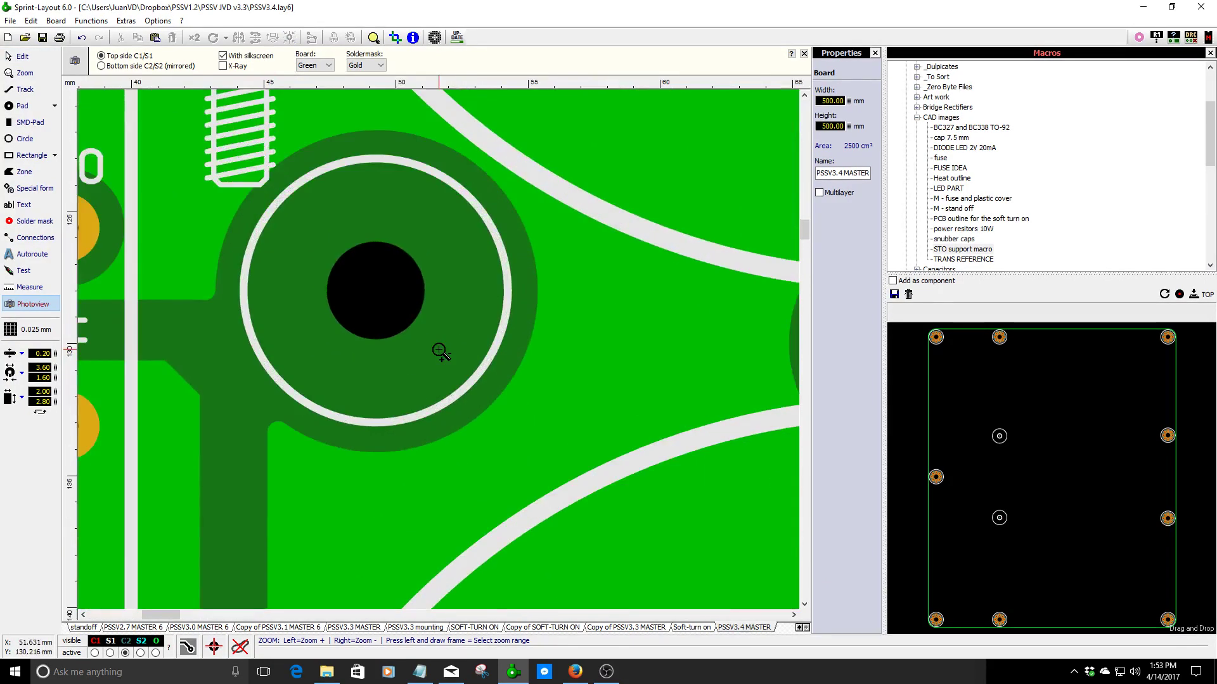
{"action": "scroll", "coordinate": [440, 352], "scroll_direction": "down", "scroll_amount": 1}
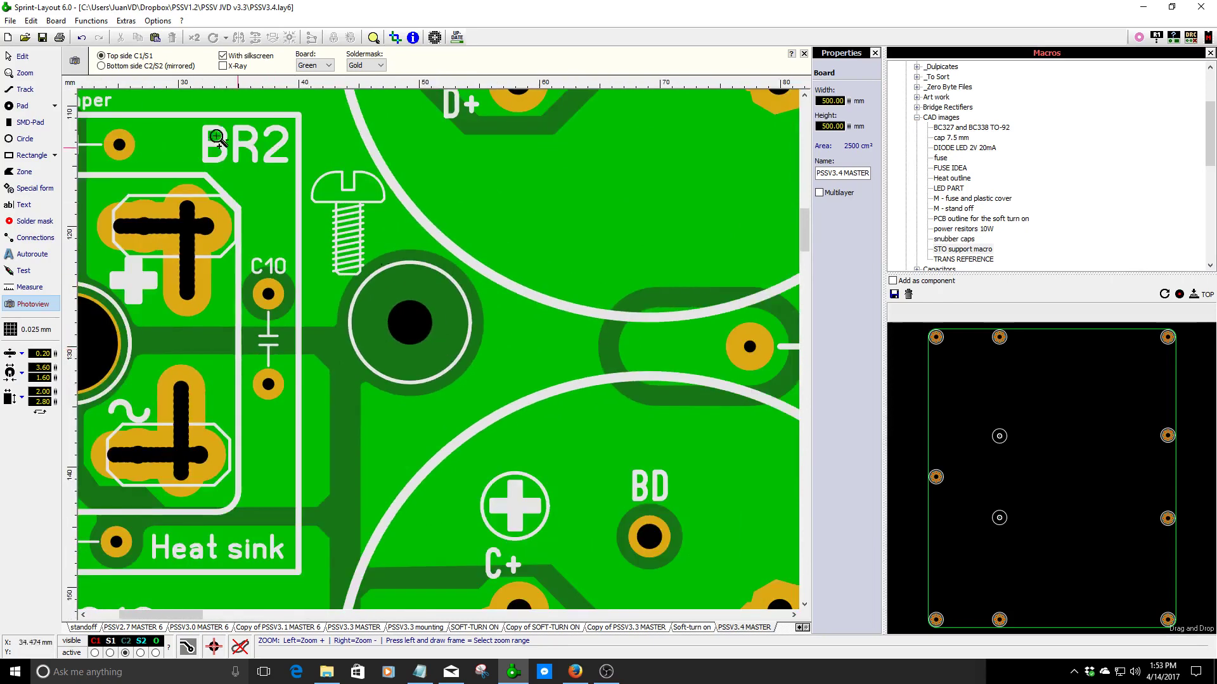
- Return to editing the Soft-turn on board and inspect the silkscreen circle of the support hole below the transformer
{"action": "left_click", "coordinate": [23, 56]}
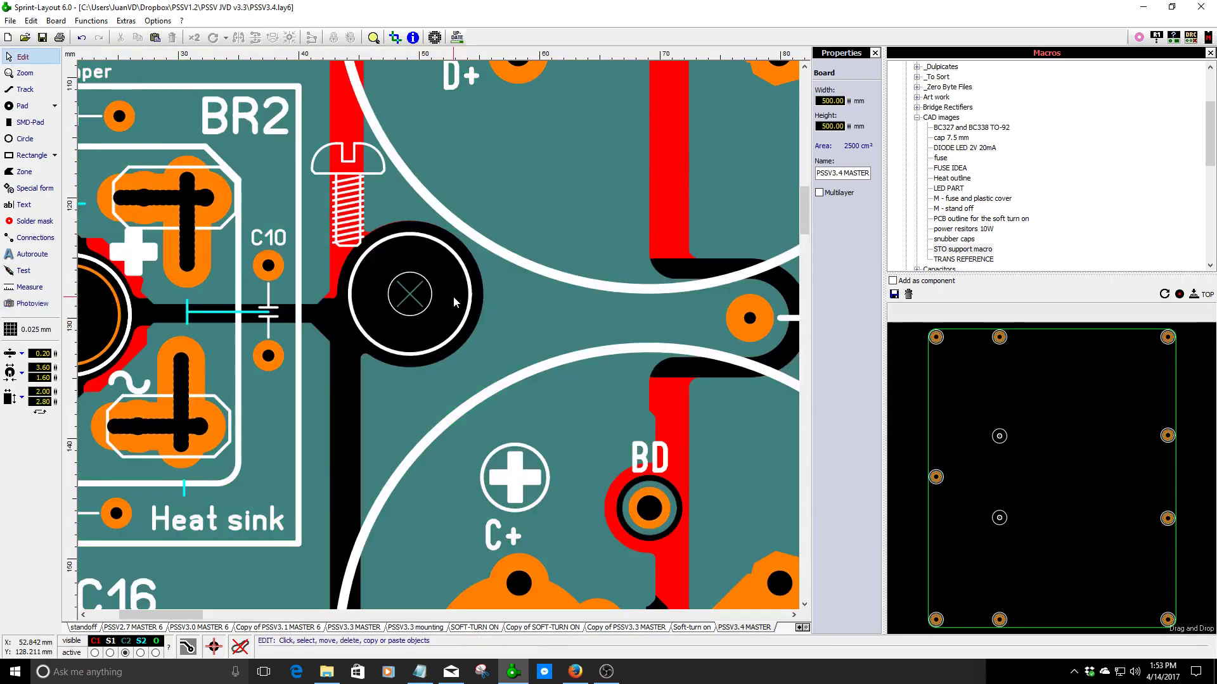
{"action": "left_click", "coordinate": [691, 627]}
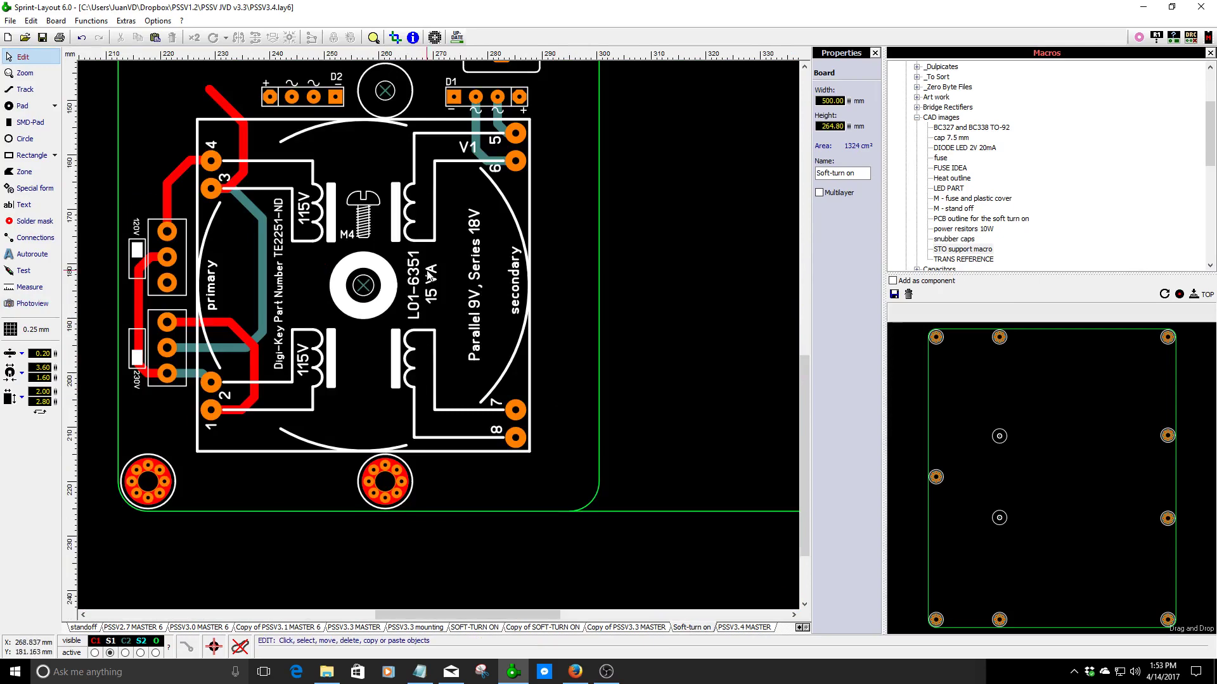
{"action": "scroll", "coordinate": [432, 260], "scroll_direction": "down", "scroll_amount": 1}
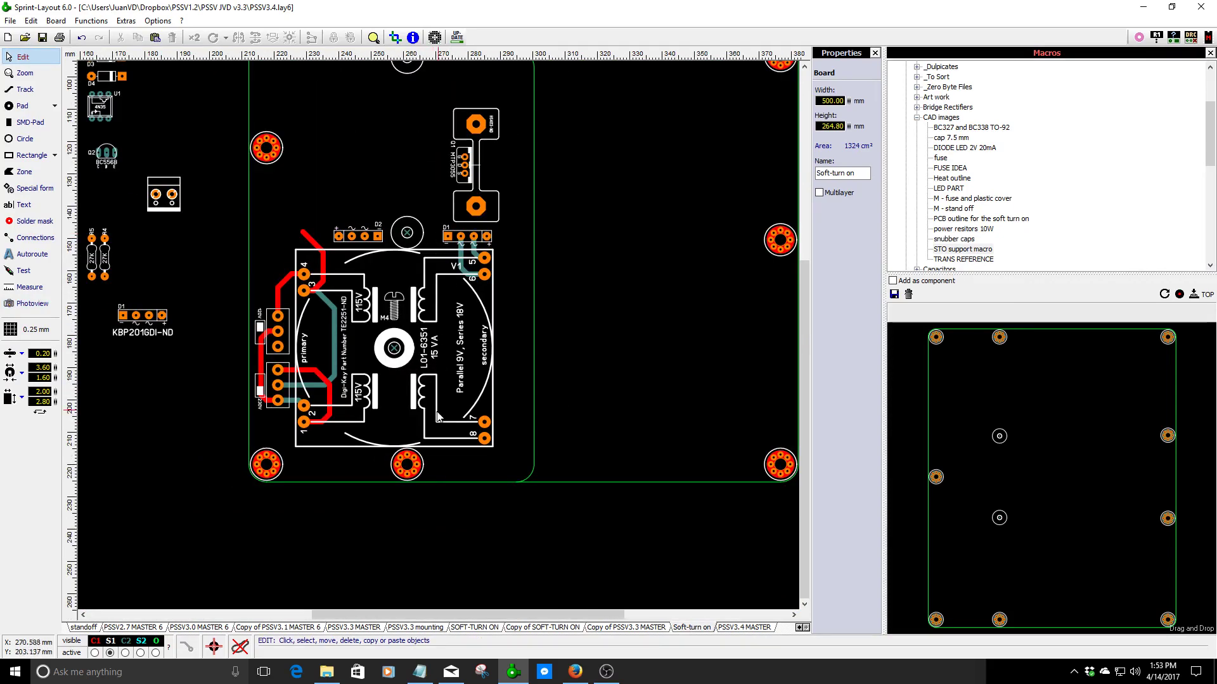
{"action": "scroll", "coordinate": [424, 479], "scroll_direction": "up", "scroll_amount": 4}
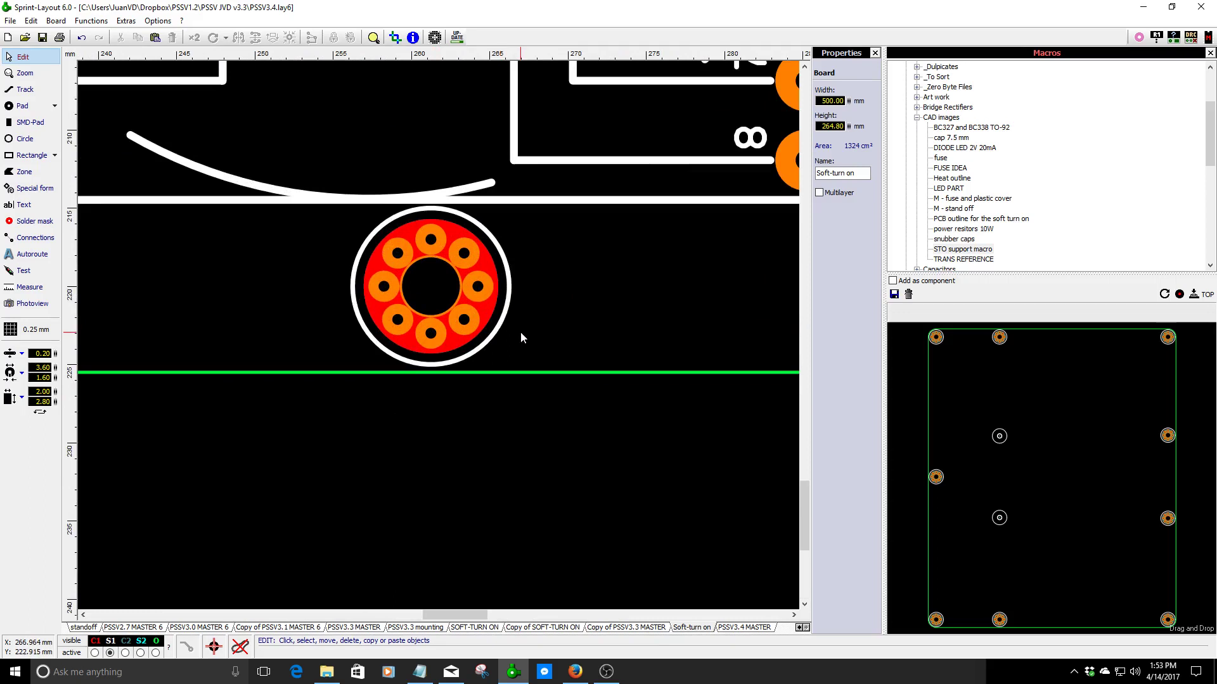
{"action": "scroll", "coordinate": [520, 332], "scroll_direction": "up", "scroll_amount": 1}
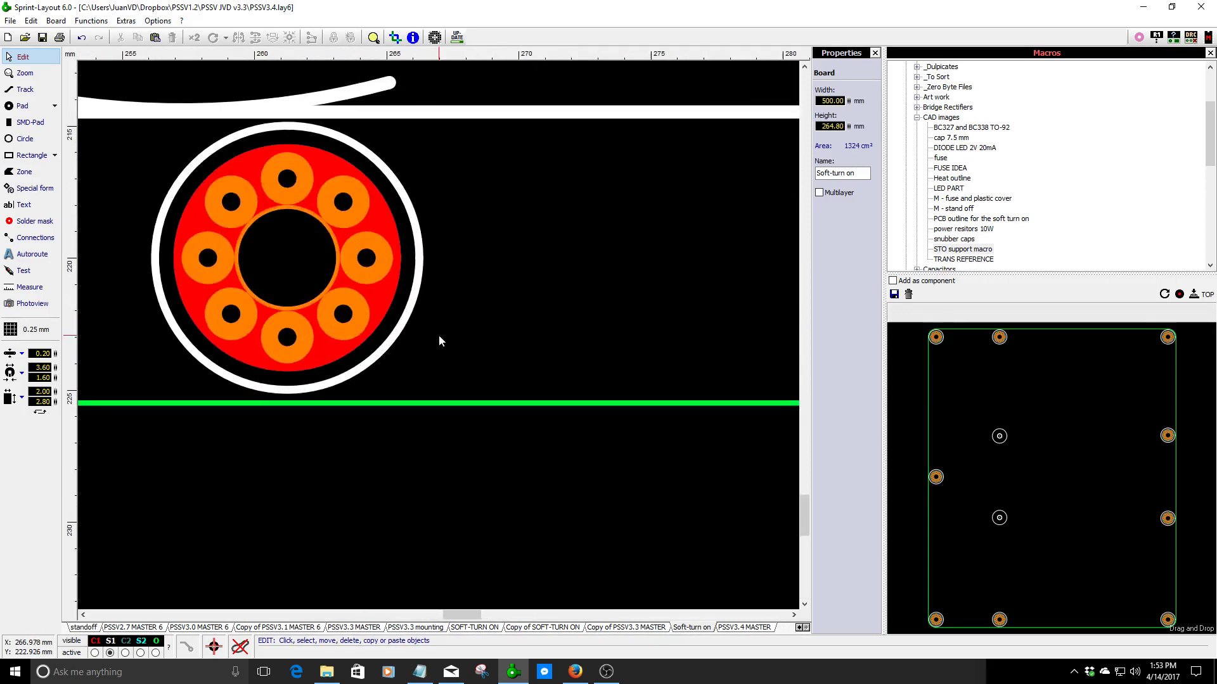
{"action": "left_click", "coordinate": [406, 328]}
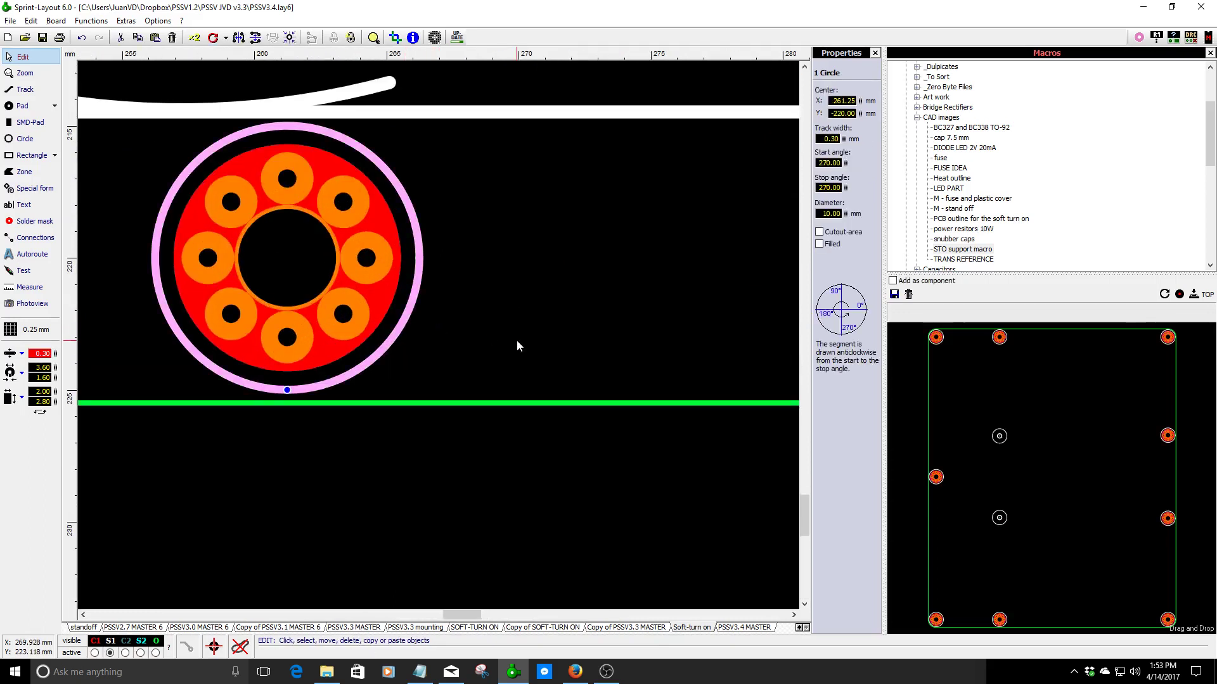
{"action": "scroll", "coordinate": [466, 338], "scroll_direction": "down", "scroll_amount": 5}
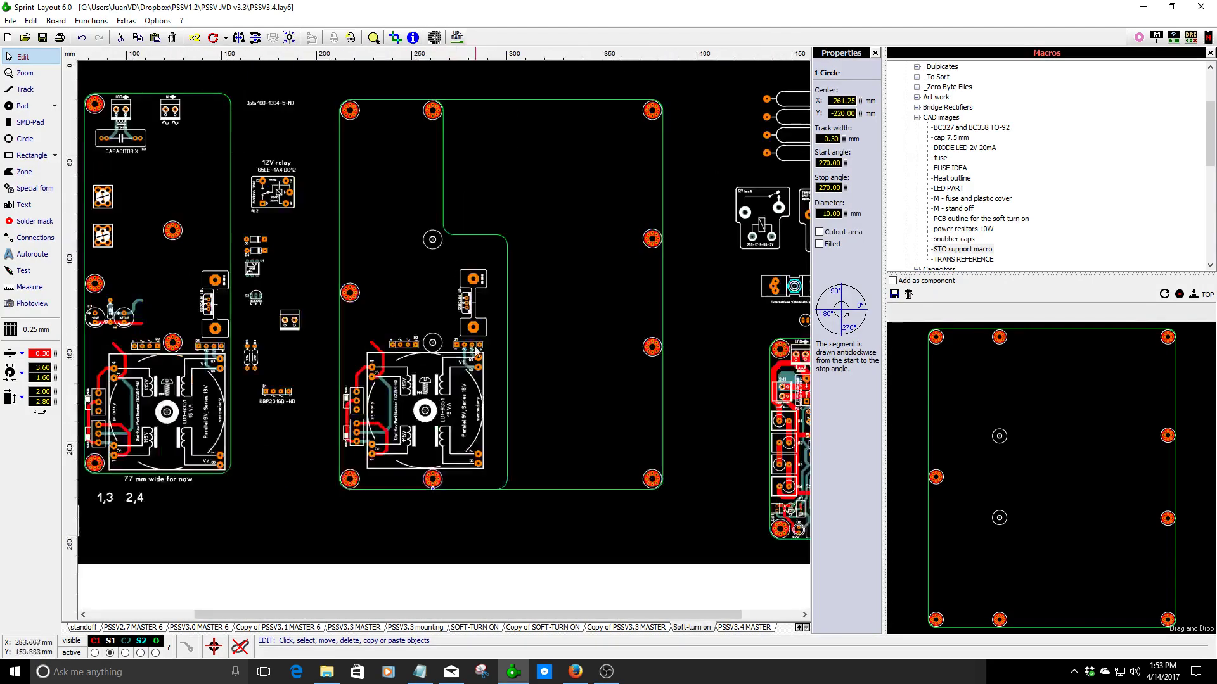
- Examine the silkscreen circle of the support hole between D2 and D1 and its clearance to the transformer outline
{"action": "scroll", "coordinate": [477, 352], "scroll_direction": "up", "scroll_amount": 4}
{"action": "left_click", "coordinate": [453, 430]}
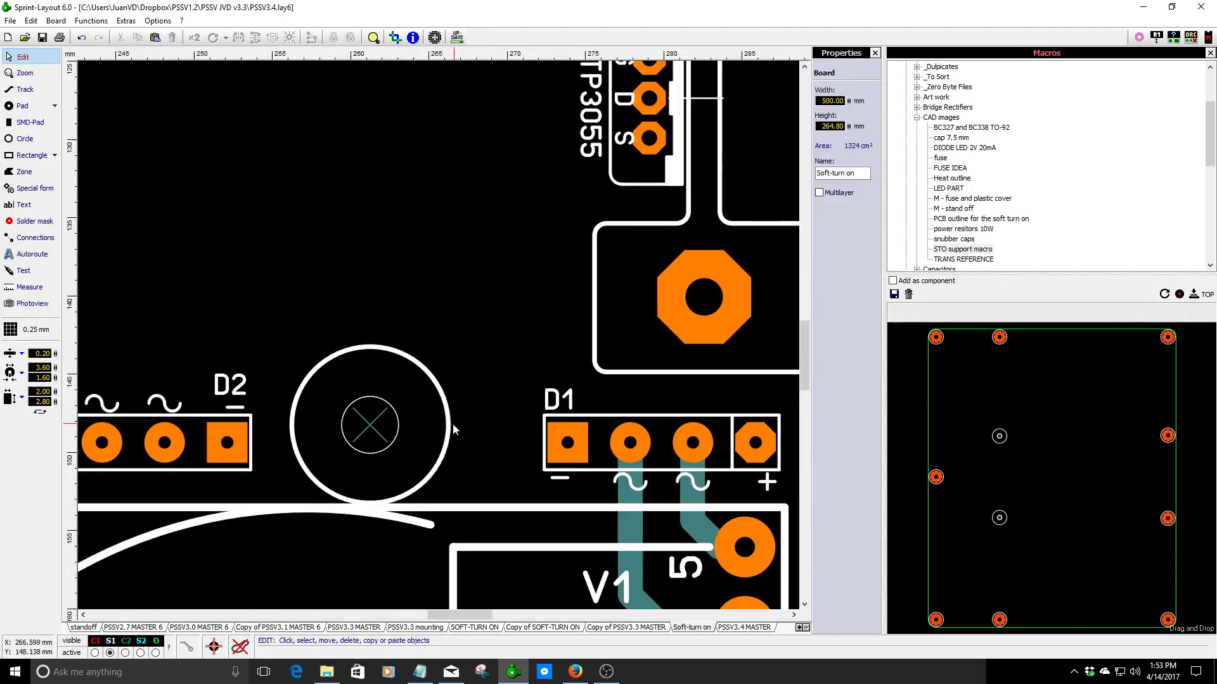
{"action": "left_click", "coordinate": [453, 430]}
{"action": "left_click", "coordinate": [452, 343]}
{"action": "scroll", "coordinate": [444, 344], "scroll_direction": "down", "scroll_amount": 2}
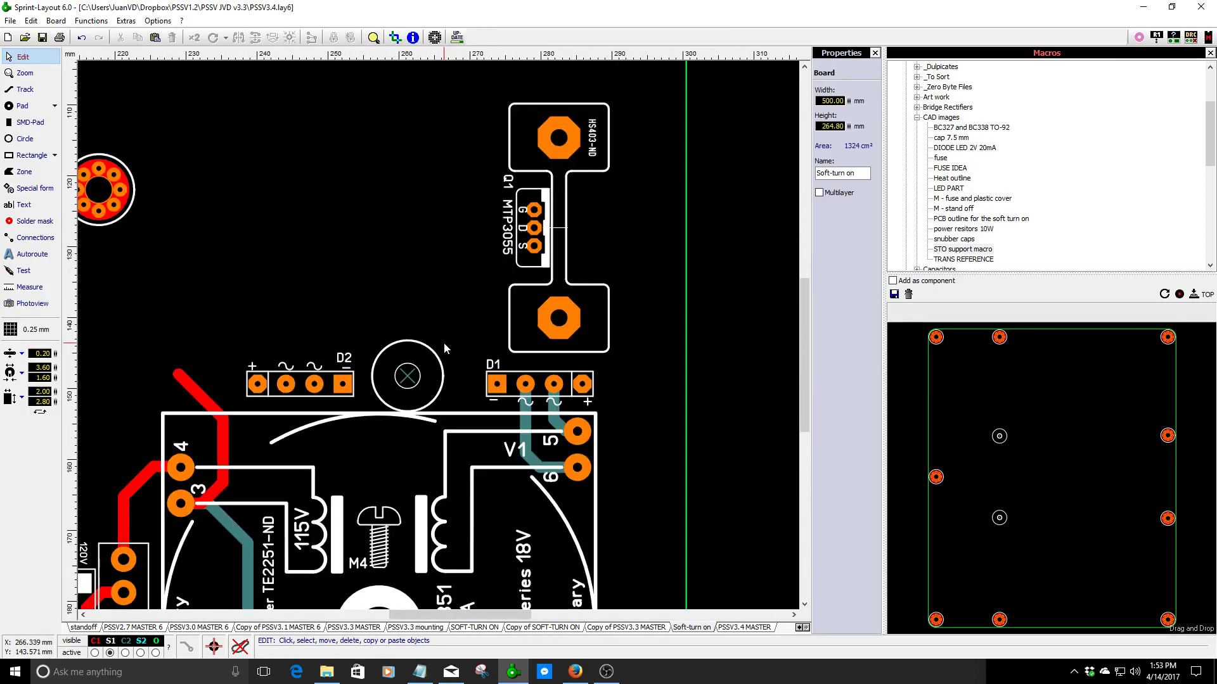
{"action": "scroll", "coordinate": [444, 343], "scroll_direction": "down", "scroll_amount": 3}
{"action": "scroll", "coordinate": [442, 342], "scroll_direction": "up", "scroll_amount": 3}
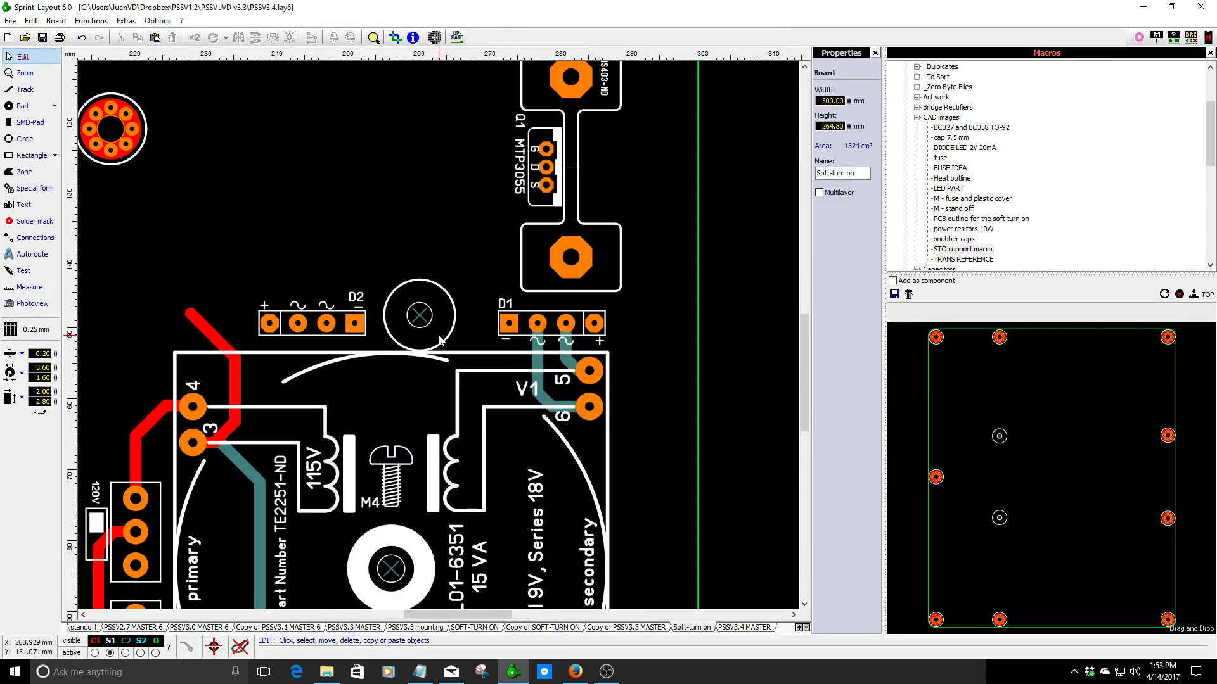
- Draw an 8 mm diameter circle centred on the support hole between D2 and D1, inside its existing silkscreen circle
{"action": "scroll", "coordinate": [442, 341], "scroll_direction": "up", "scroll_amount": 3}
{"action": "left_click", "coordinate": [26, 138]}
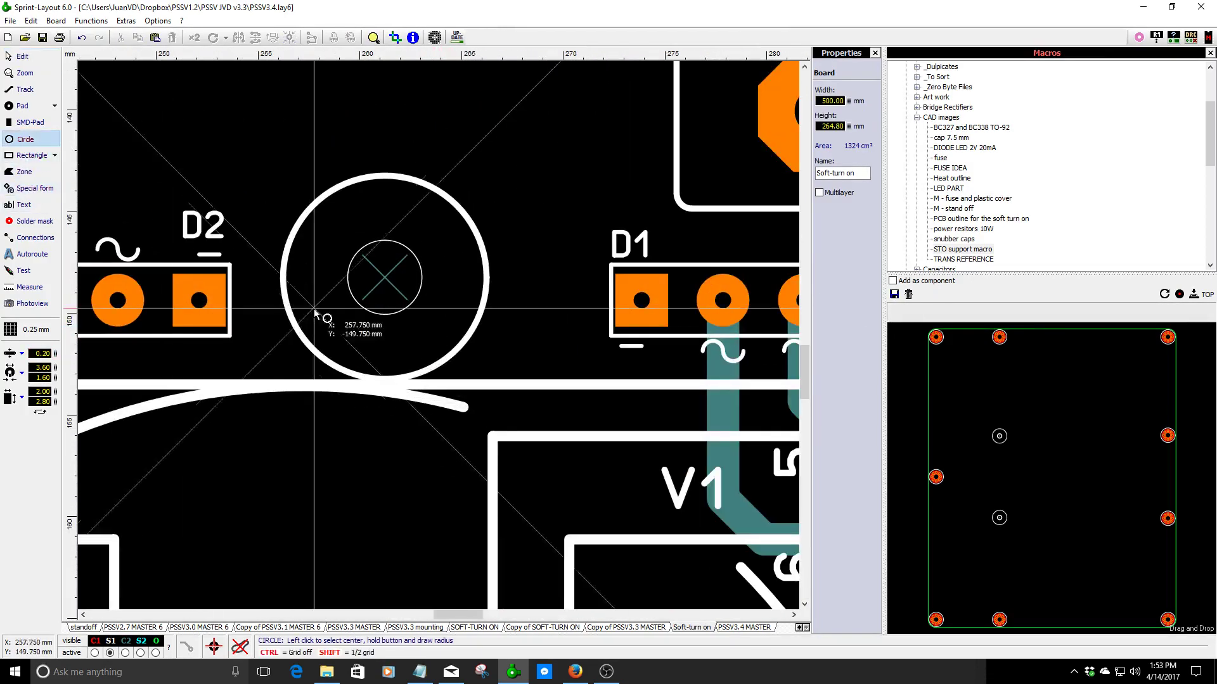
{"action": "left_click_drag", "start_coordinate": [384, 276], "coordinate": [399, 367]}
{"action": "key", "text": "Escape"}
{"action": "left_click", "coordinate": [459, 313]}
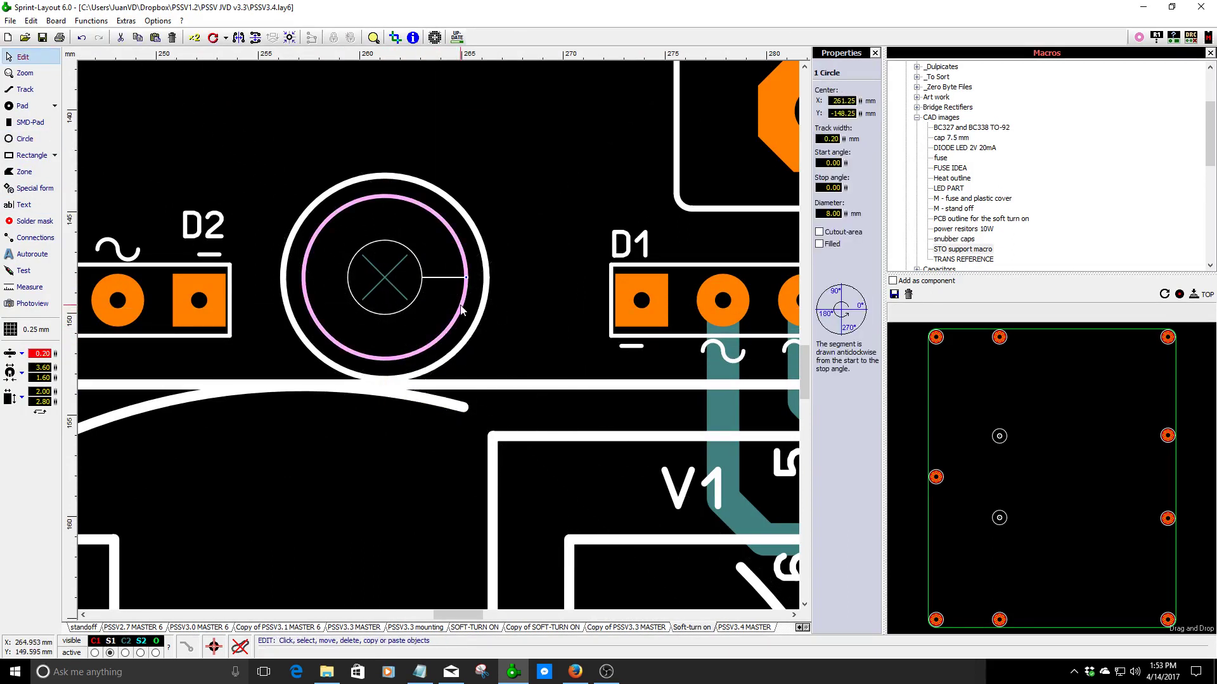
{"action": "key", "text": "Escape"}
- Split the group holding the transformer and the 120V/230V selector switches on the Soft-turn on board
{"action": "scroll", "coordinate": [460, 305], "scroll_direction": "down", "scroll_amount": 6}
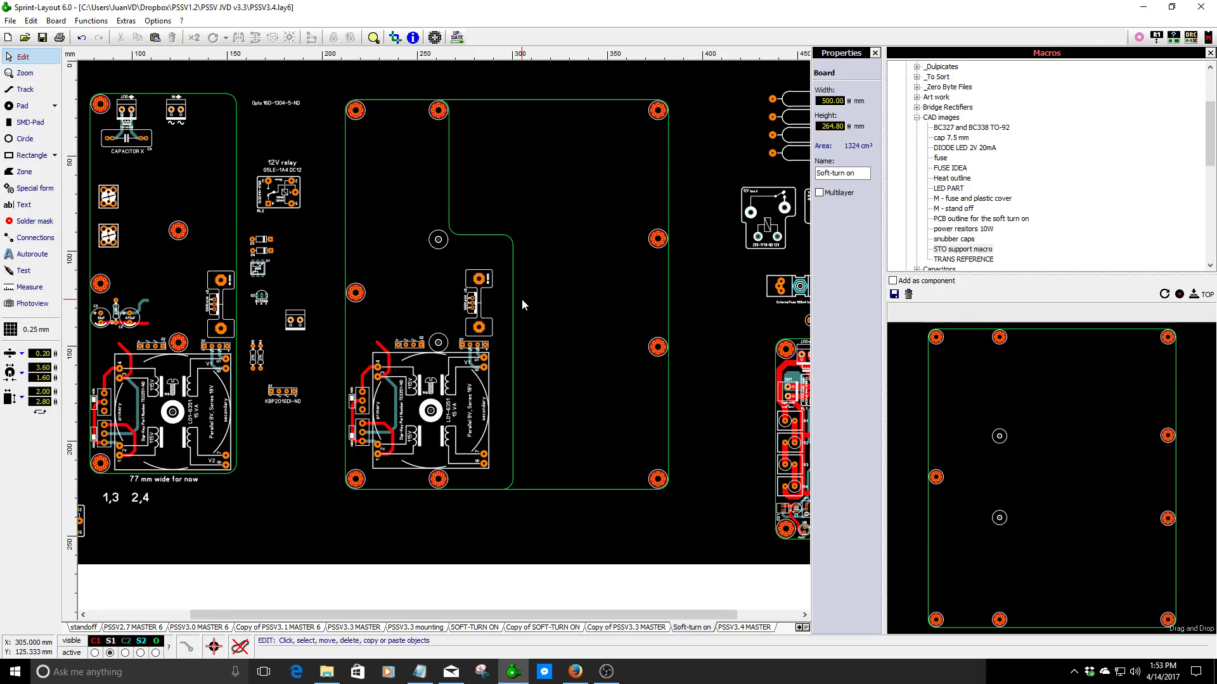
{"action": "scroll", "coordinate": [624, 365], "scroll_direction": "down", "scroll_amount": 1}
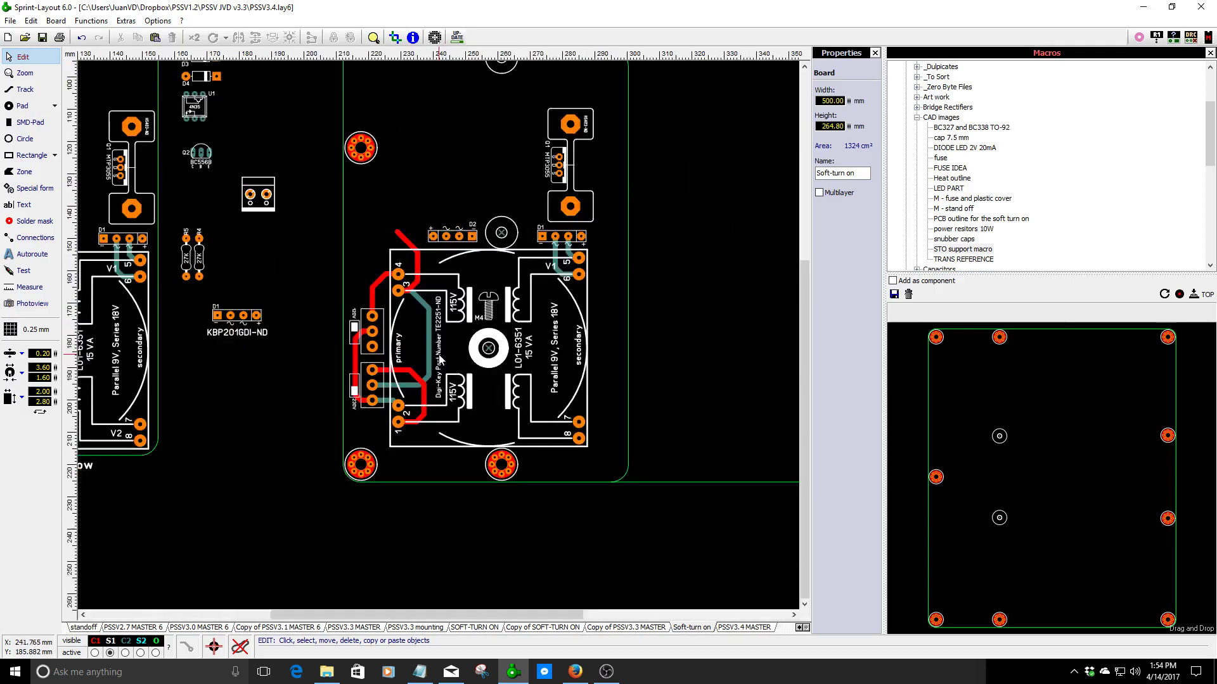
{"action": "scroll", "coordinate": [479, 344], "scroll_direction": "up", "scroll_amount": 2}
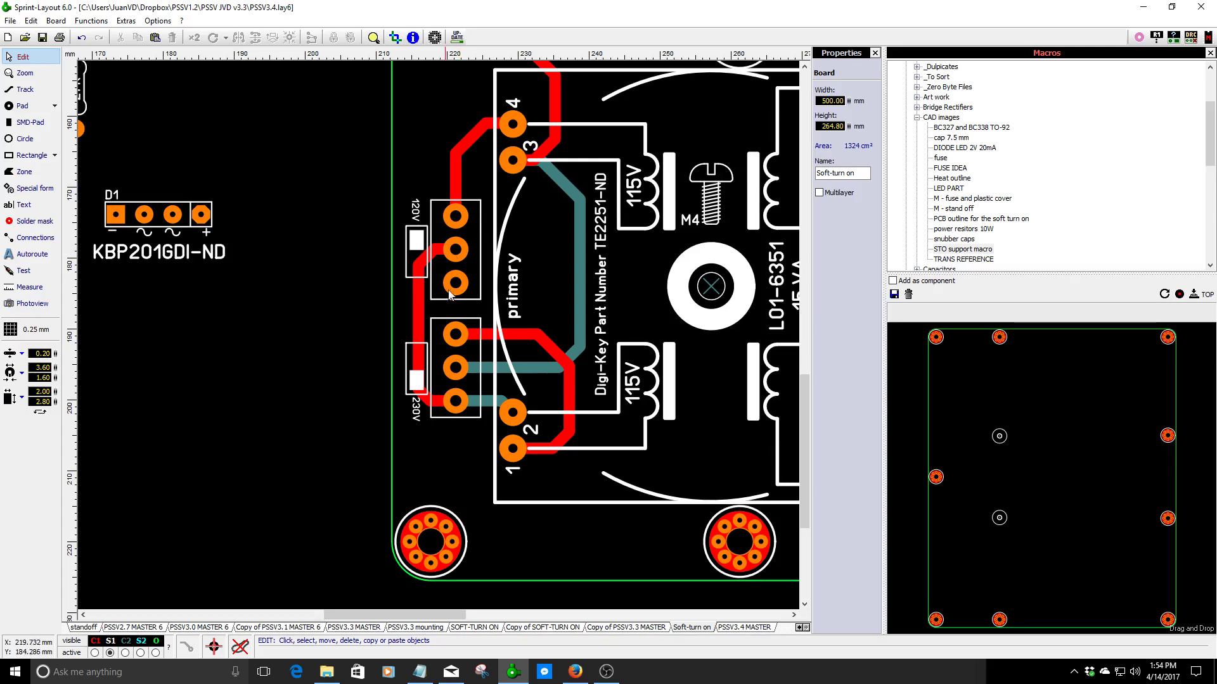
{"action": "left_click", "coordinate": [455, 249]}
{"action": "right_click", "coordinate": [456, 329]}
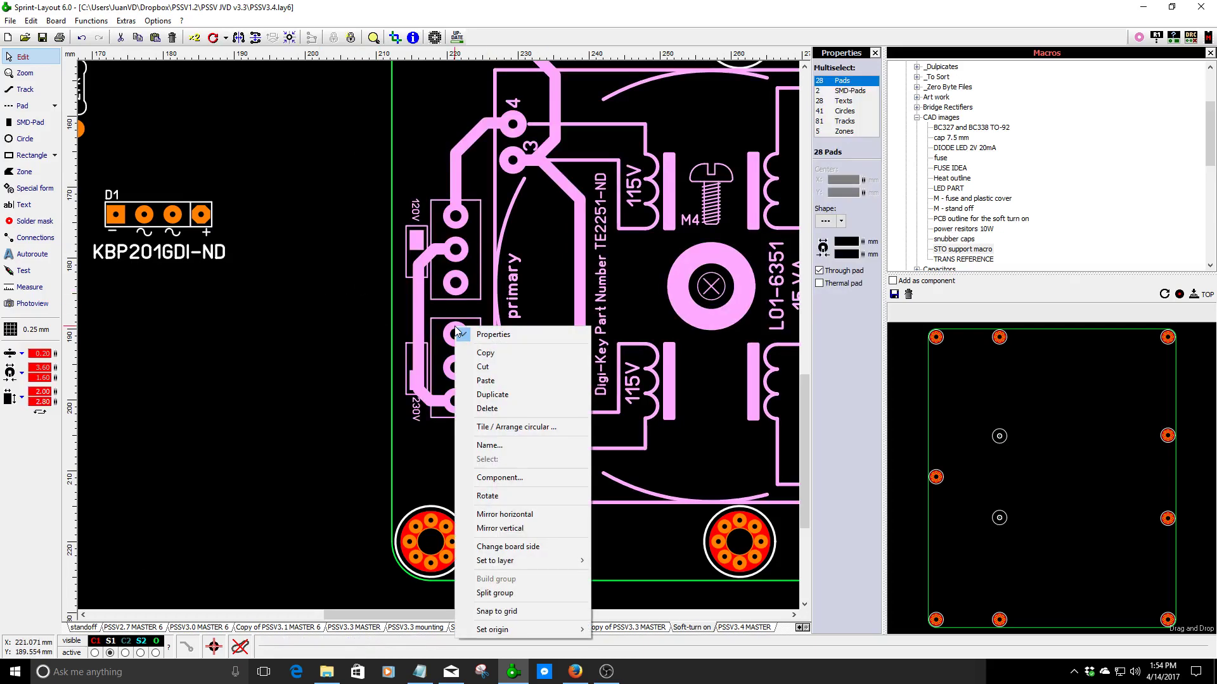
{"action": "left_click", "coordinate": [495, 593]}
- Copy the part number 360-2131-ND from the comment of the 230V selector switch component, leaving its properties unchanged
{"action": "double_click", "coordinate": [458, 379]}
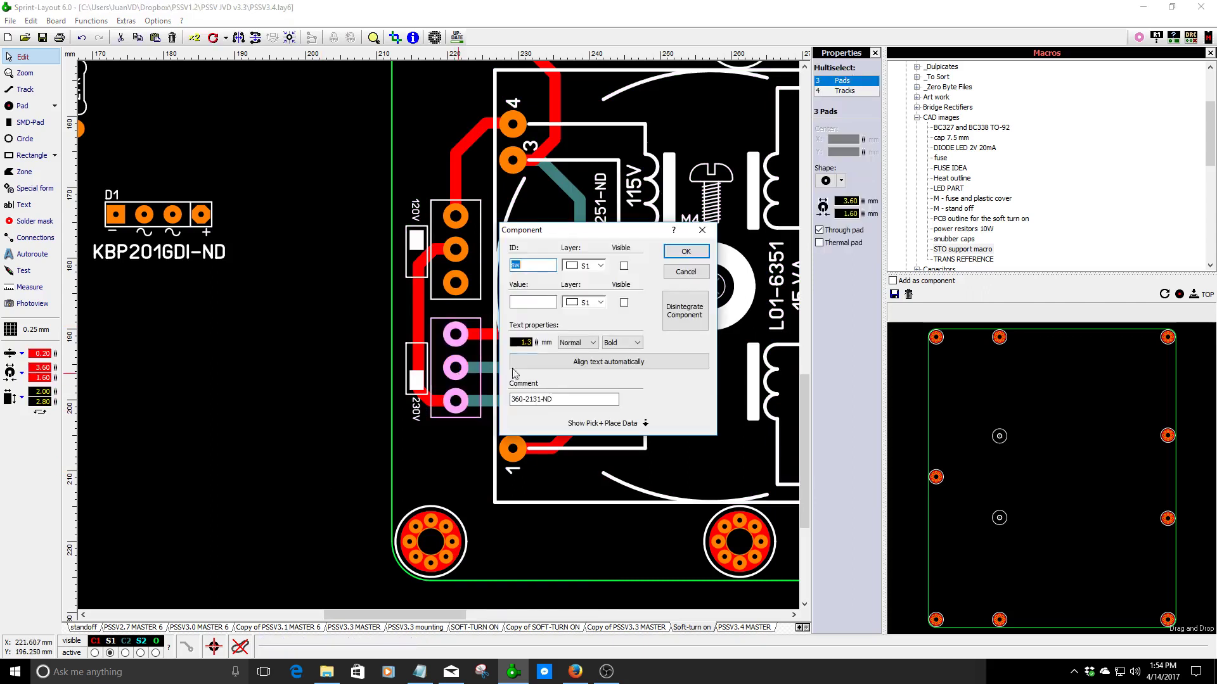
{"action": "double_click", "coordinate": [556, 400]}
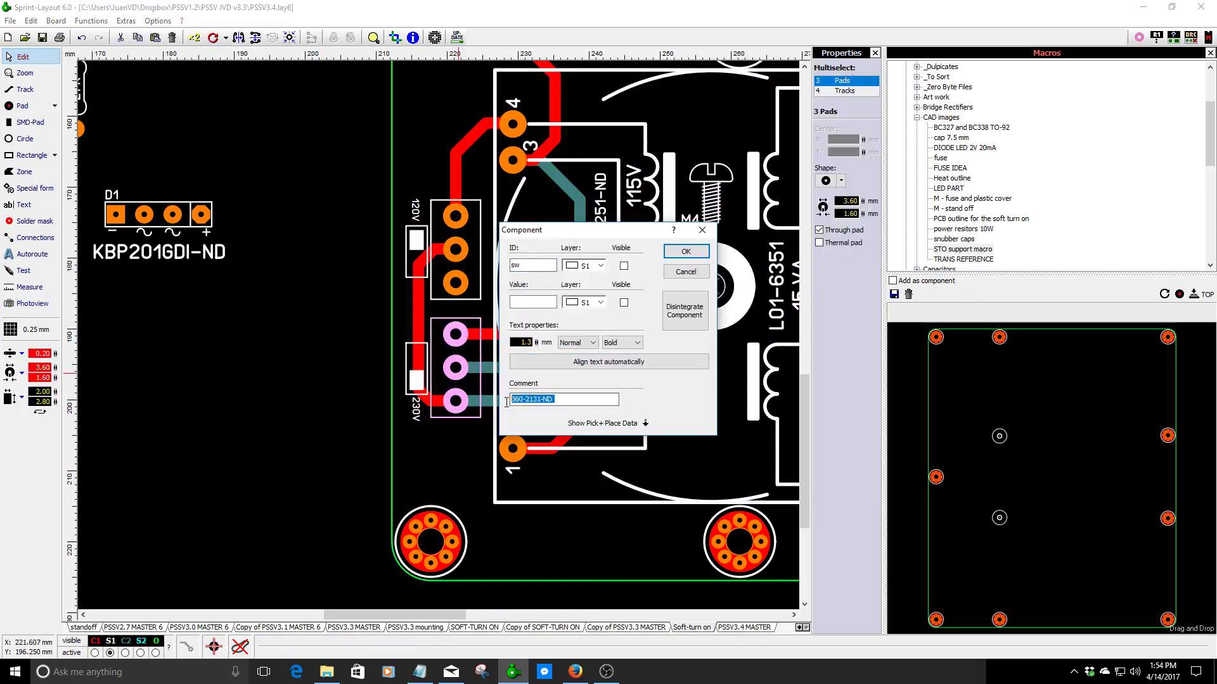
{"action": "right_click", "coordinate": [547, 402]}
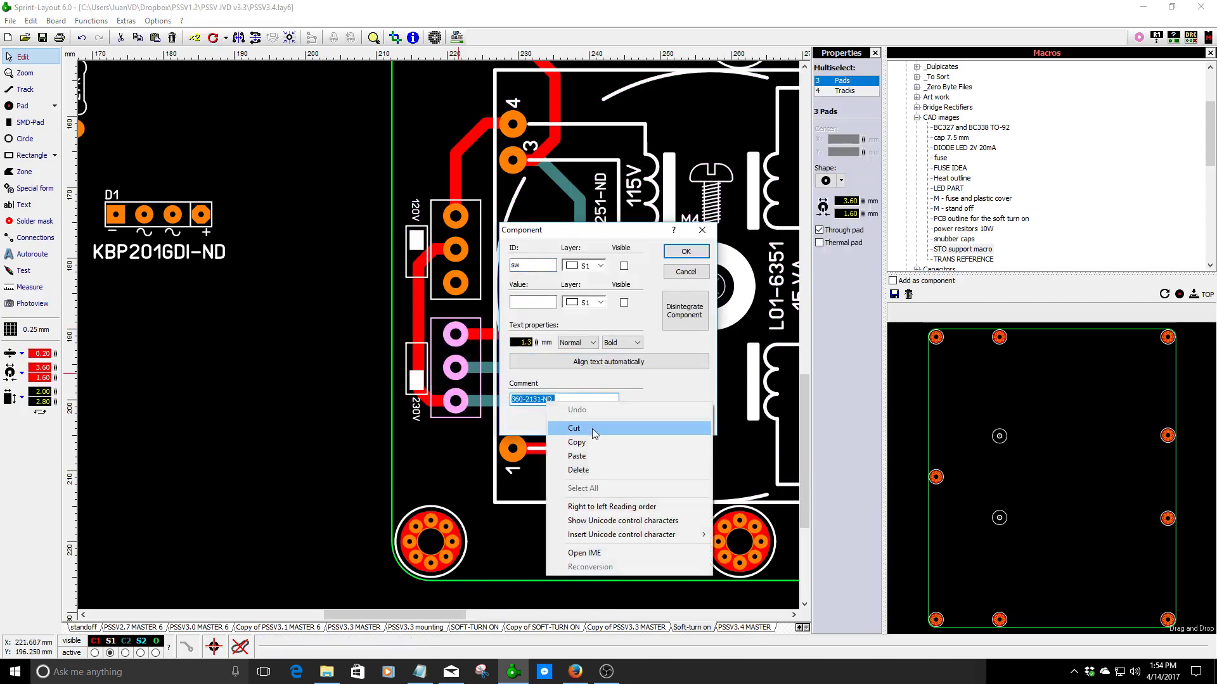
{"action": "left_click", "coordinate": [591, 446]}
{"action": "left_click", "coordinate": [685, 272]}
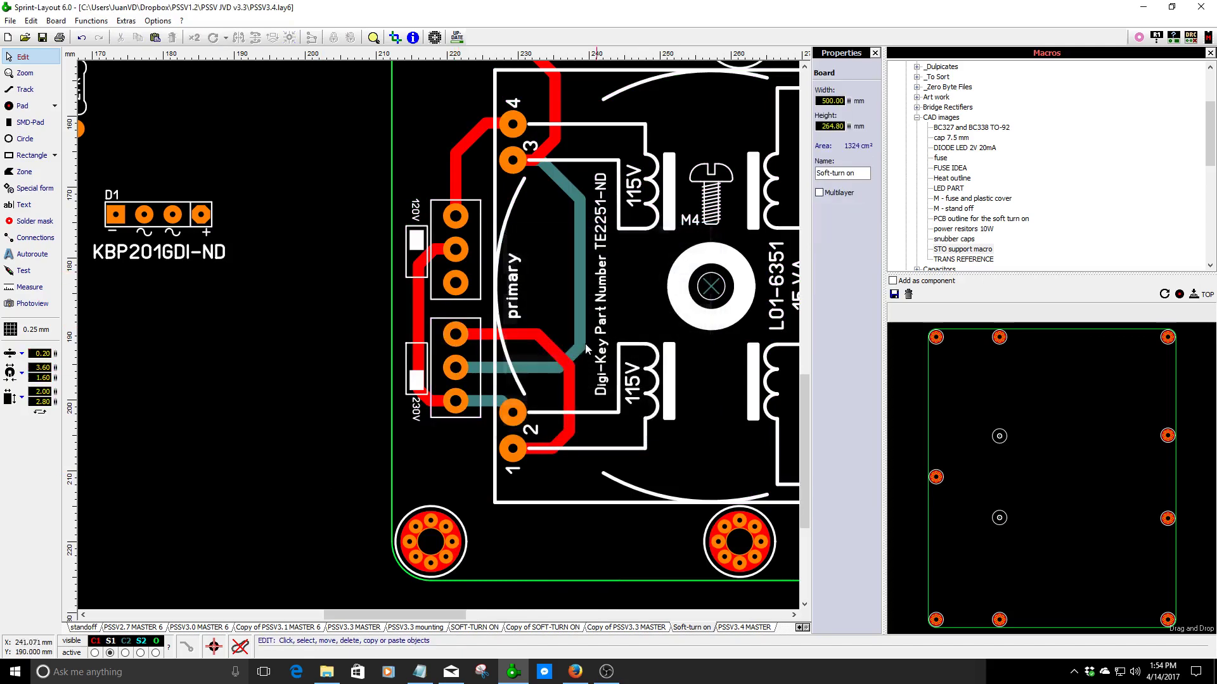
- Switch to Firefox, open Digi-Key in a new tab and search for the copied part number 360-2131-ND
{"action": "left_click", "coordinate": [575, 672]}
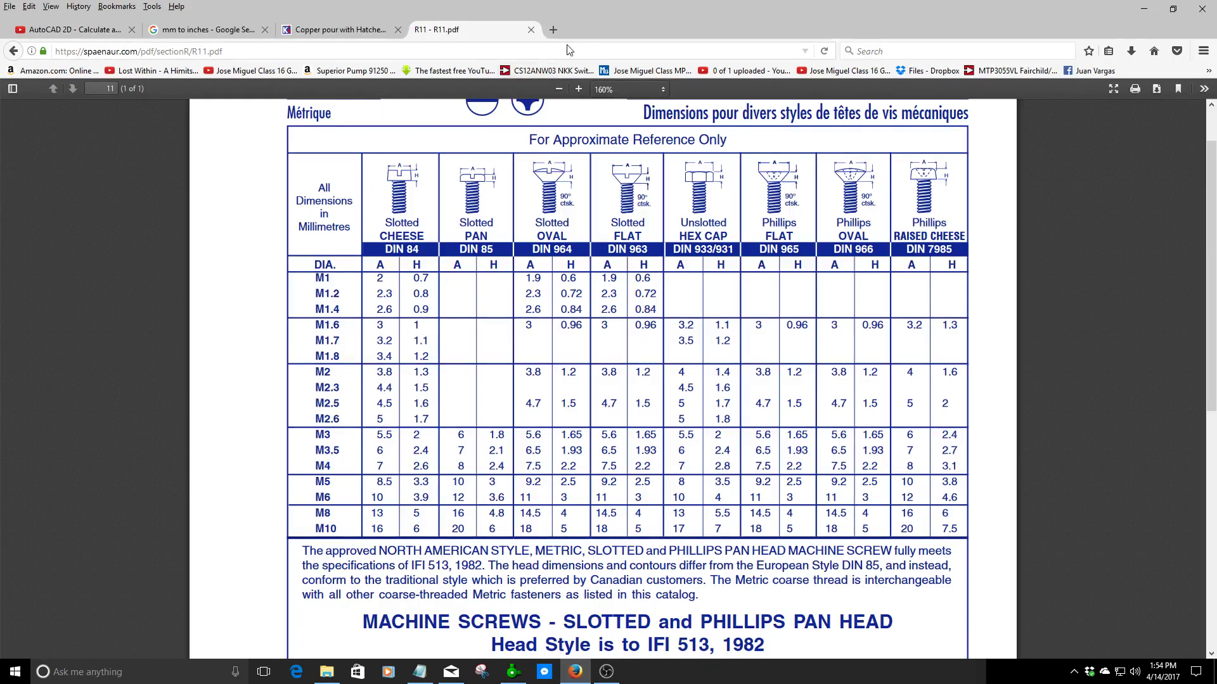
{"action": "left_click", "coordinate": [553, 30]}
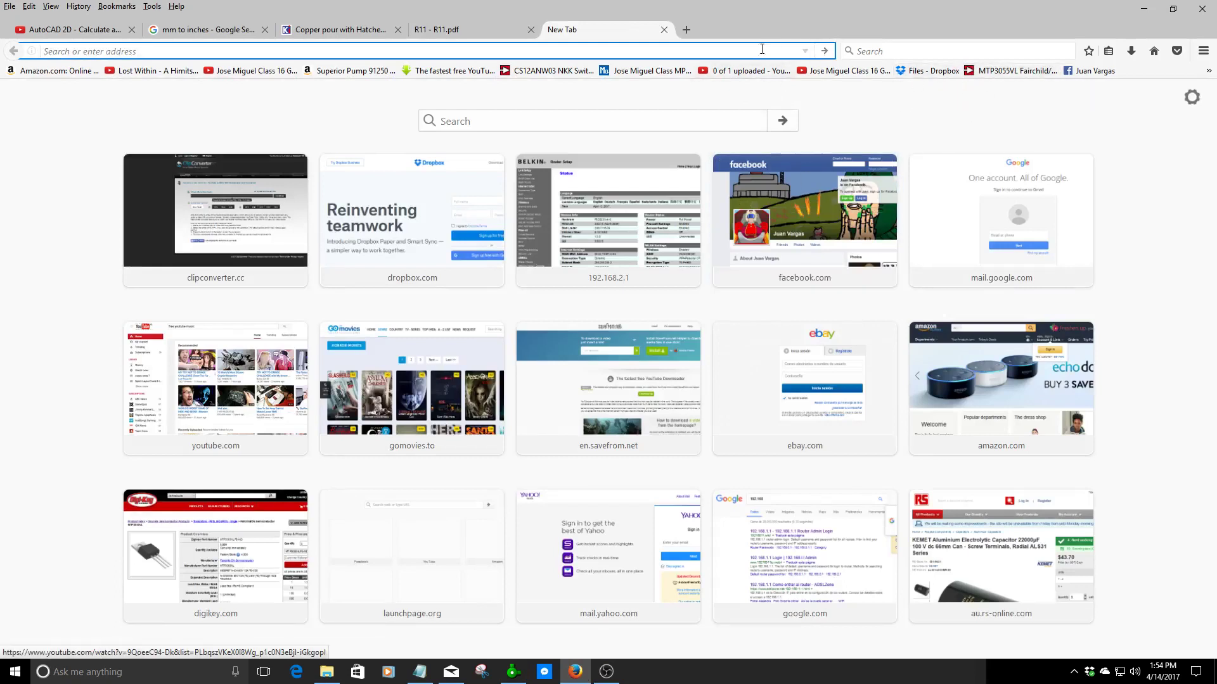
{"action": "left_click", "coordinate": [929, 71]}
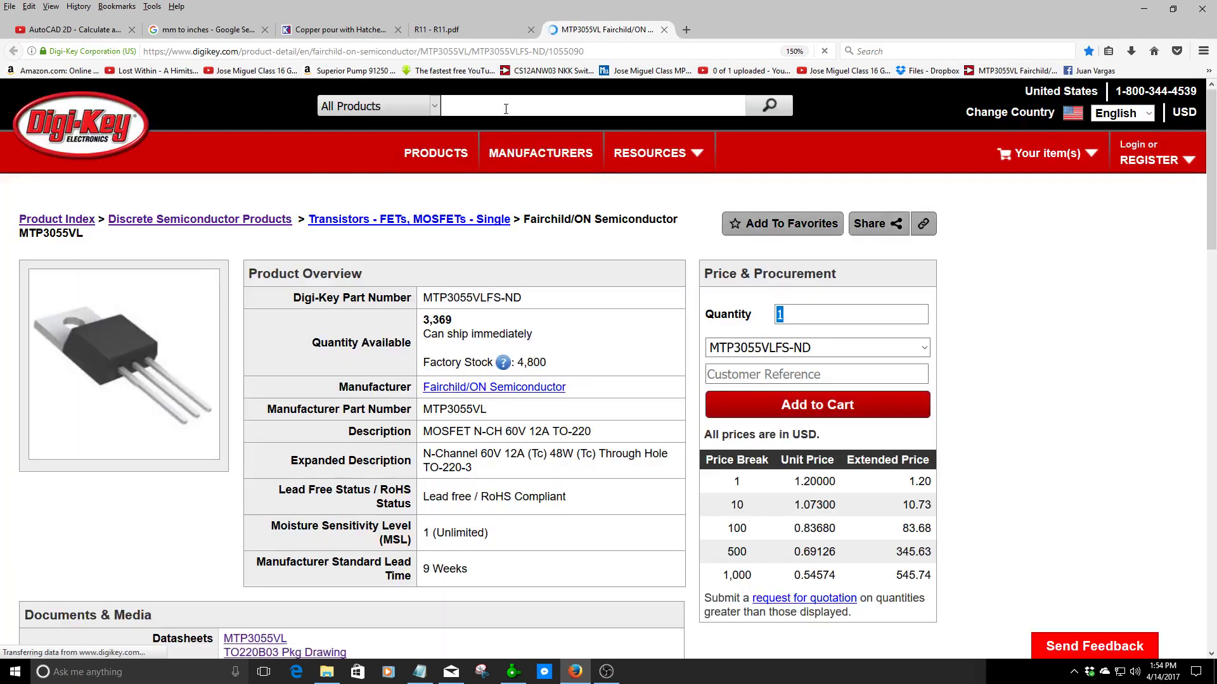
{"action": "right_click", "coordinate": [516, 108]}
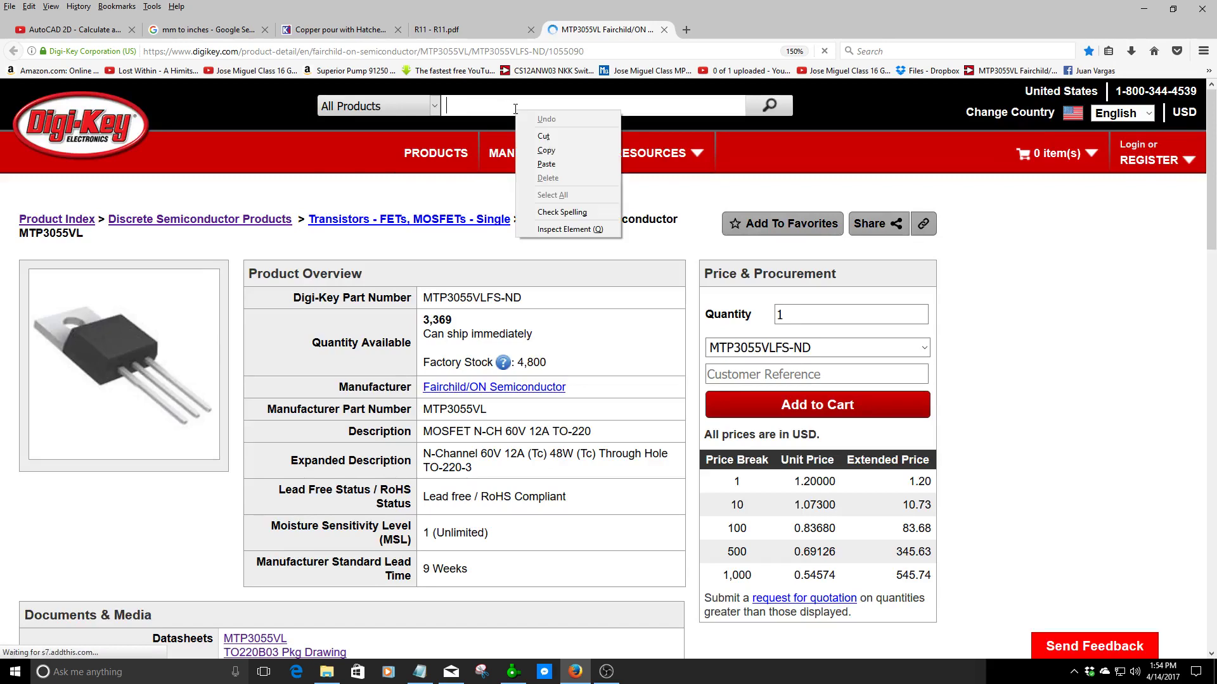
{"action": "left_click", "coordinate": [546, 164]}
{"action": "left_click", "coordinate": [778, 106]}
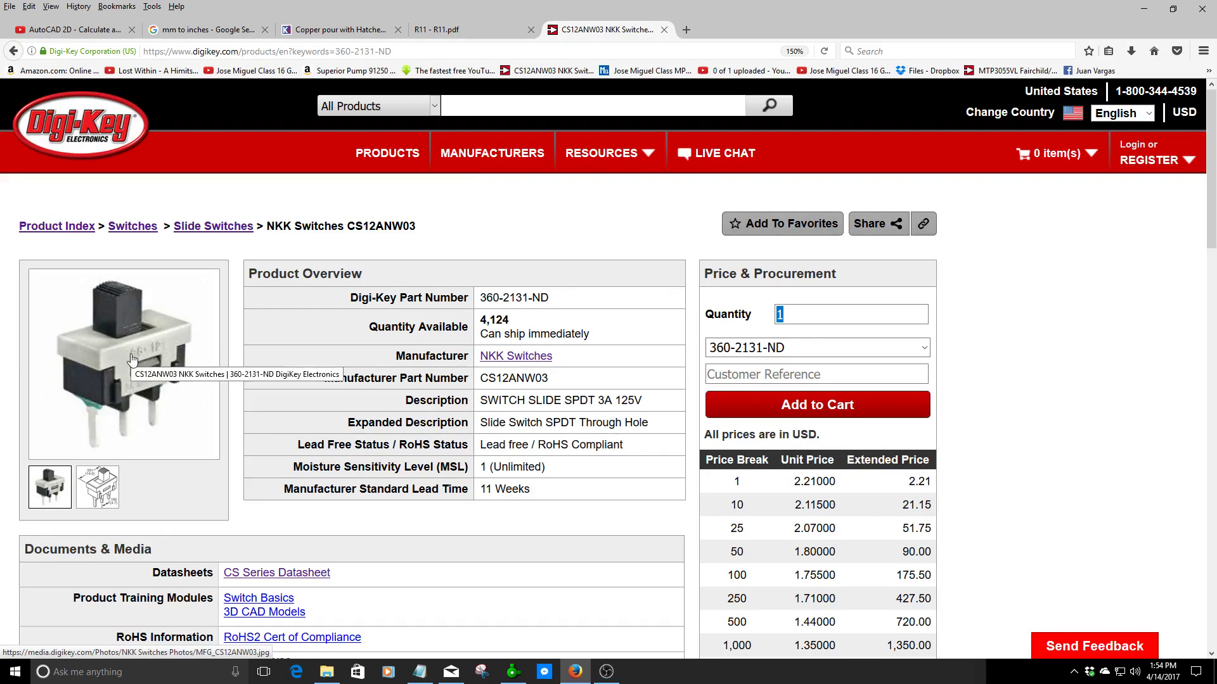
- Examine the enlarged product photo of the CS12ANW03 slide switch and return to Sprint-Layout
{"action": "scroll", "coordinate": [136, 206], "scroll_direction": "down", "scroll_amount": 5}
{"action": "scroll", "coordinate": [83, 277], "scroll_direction": "up", "scroll_amount": 5}
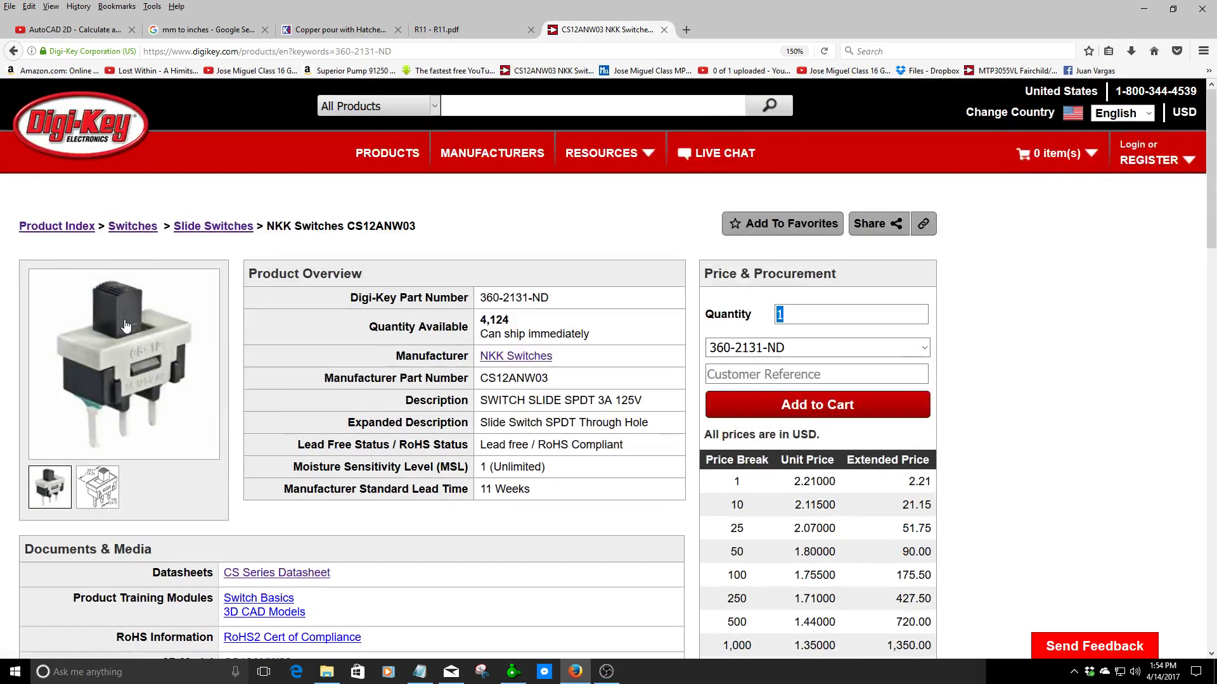
{"action": "left_click", "coordinate": [106, 355]}
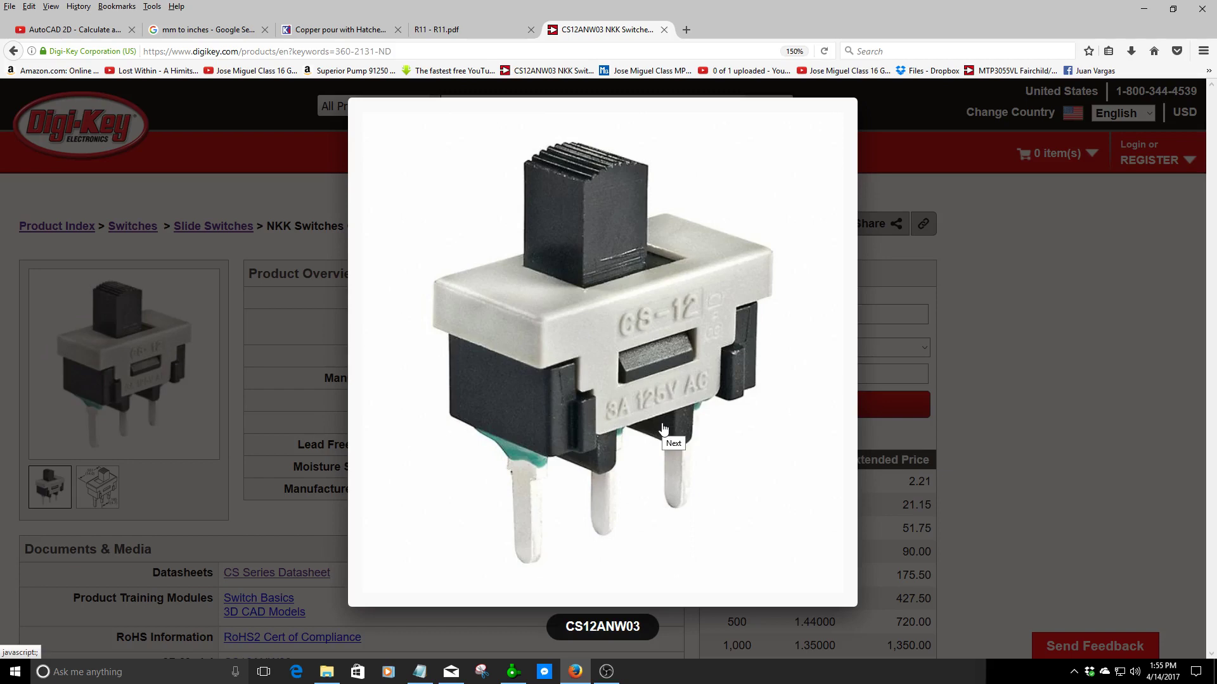
{"action": "left_click", "coordinate": [496, 29]}
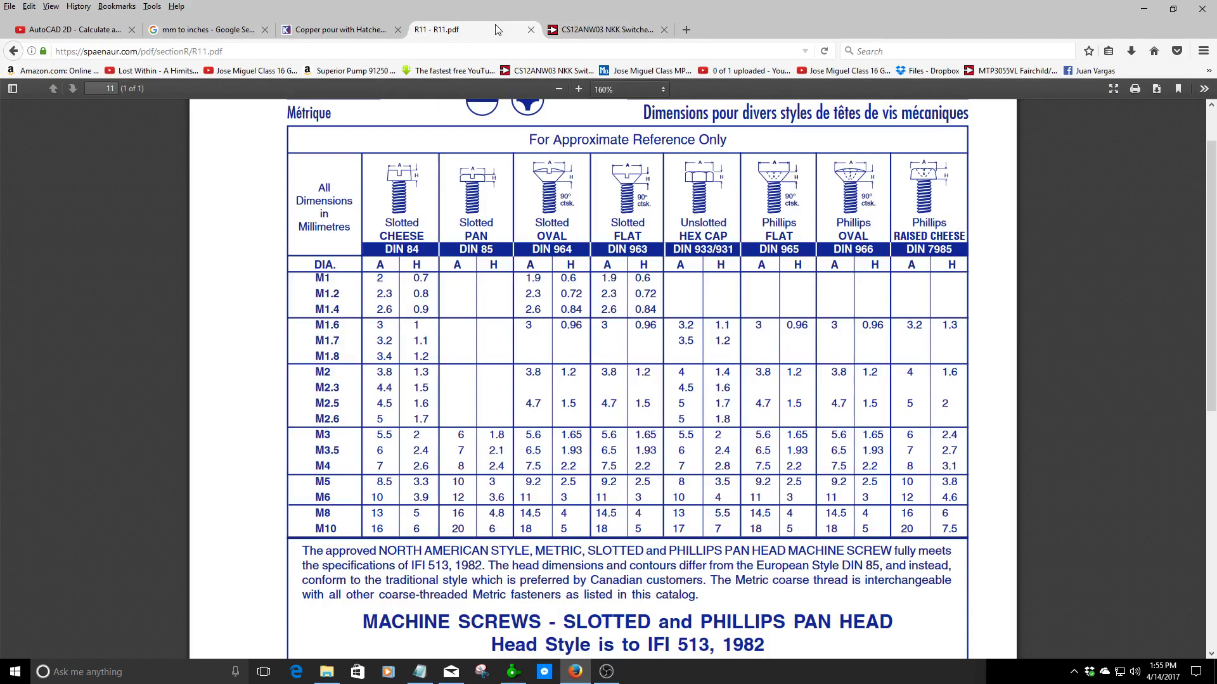
{"action": "left_click", "coordinate": [513, 671]}
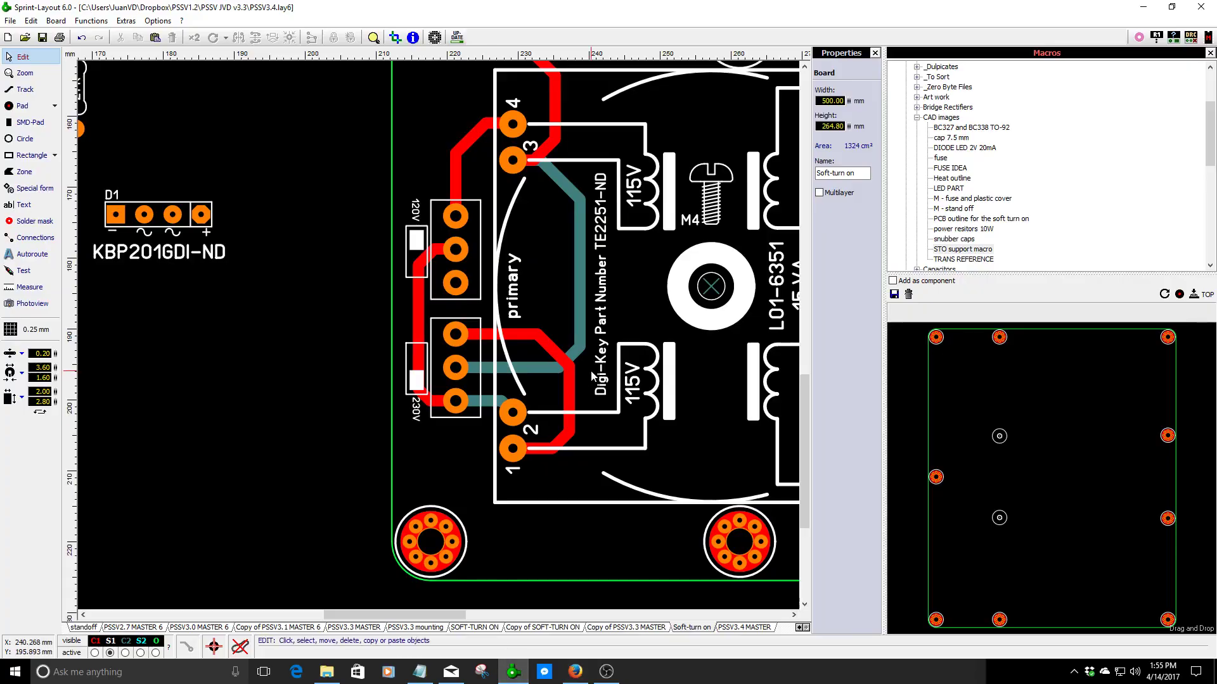
- Copy the part number TE2251-ND from the transformer's Digi-Key text label without editing the text
{"action": "scroll", "coordinate": [592, 377], "scroll_direction": "down", "scroll_amount": 1}
{"action": "scroll", "coordinate": [447, 306], "scroll_direction": "up", "scroll_amount": 1}
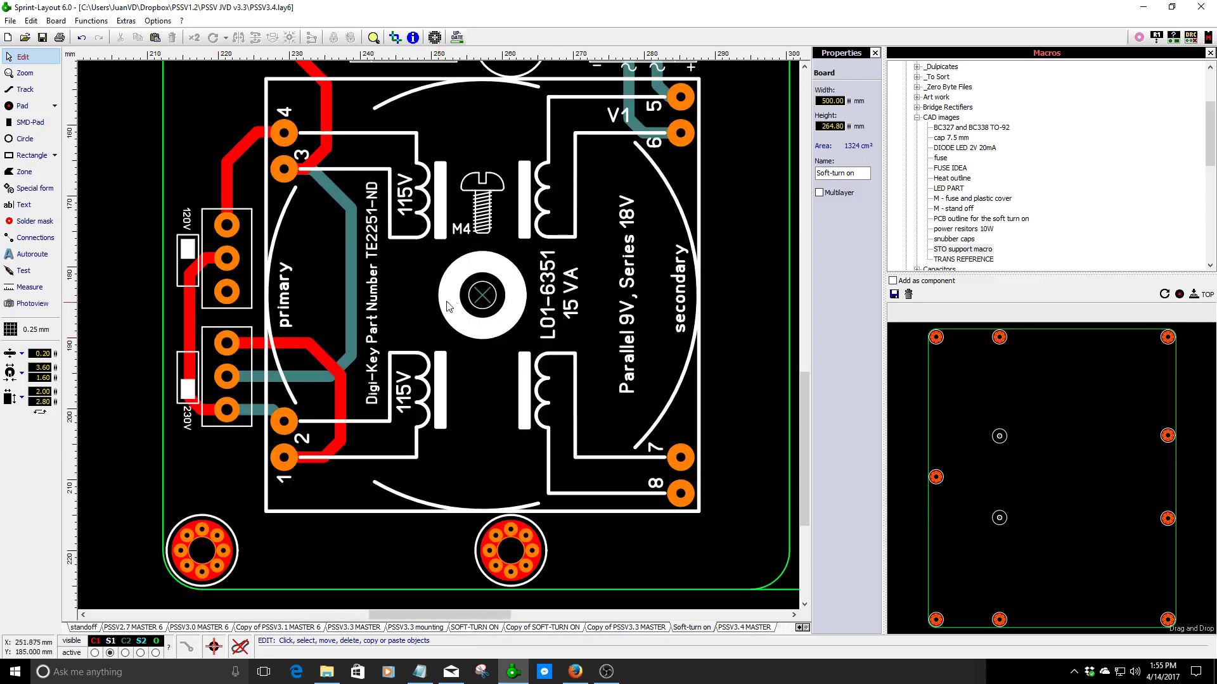
{"action": "double_click", "coordinate": [371, 223]}
{"action": "left_click", "coordinate": [583, 289]}
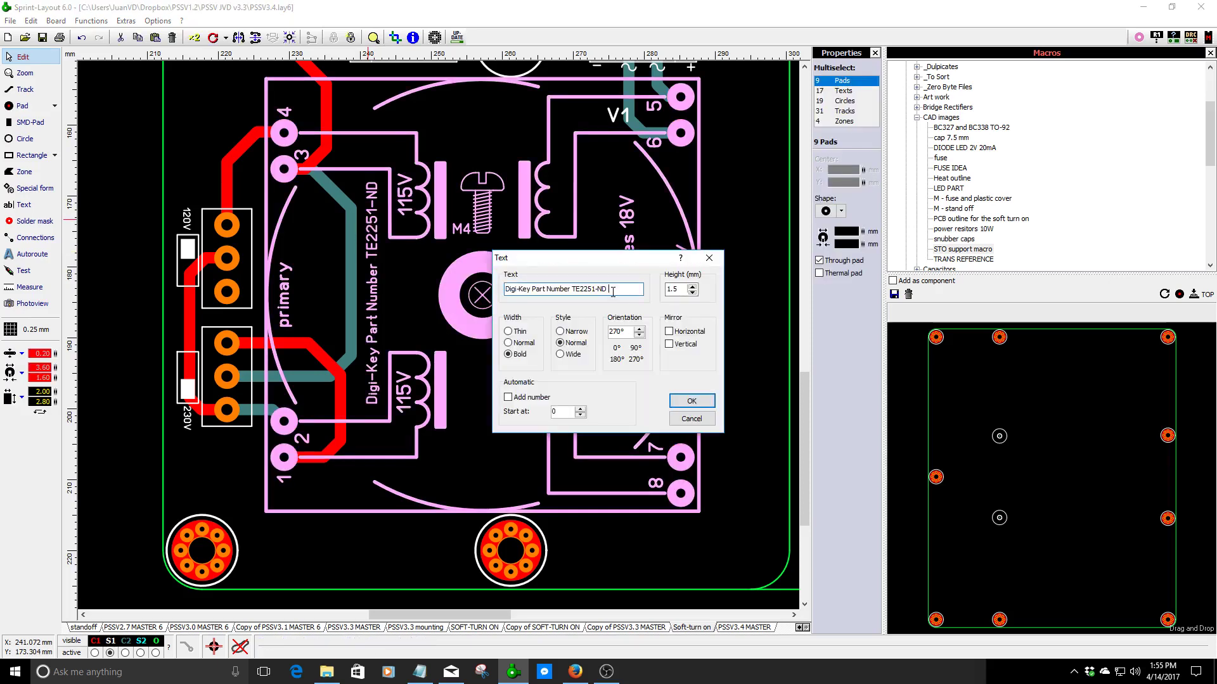
{"action": "key", "text": "shift+End"}
{"action": "right_click", "coordinate": [599, 291]}
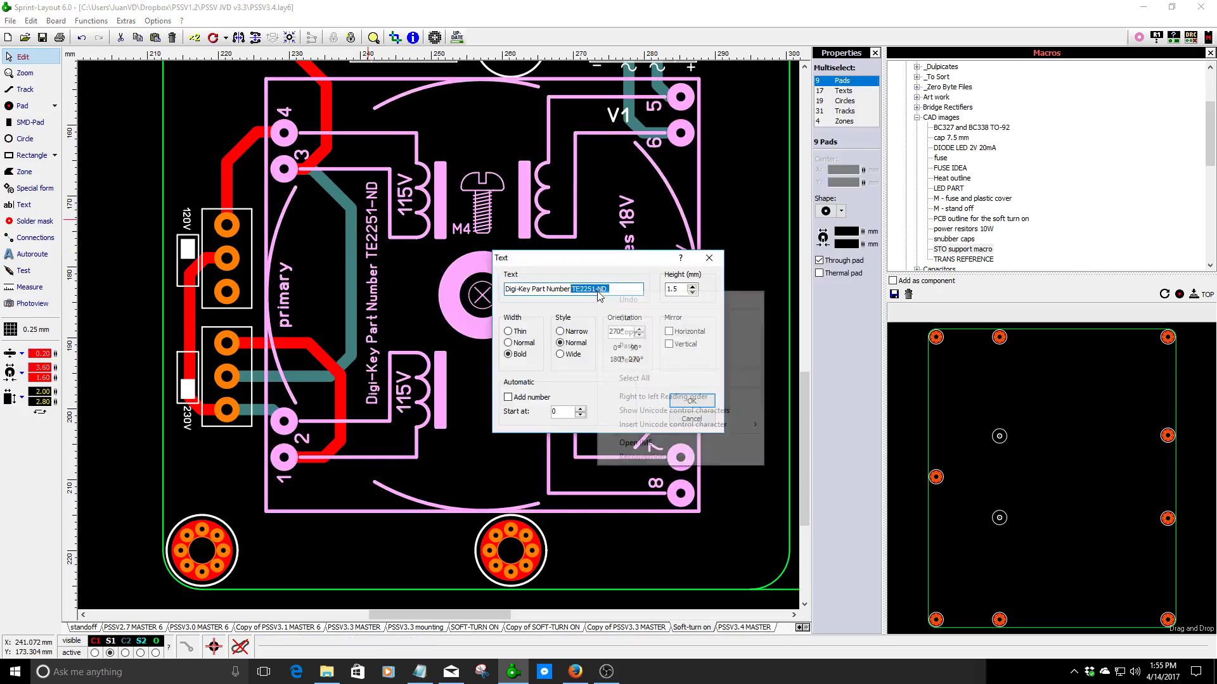
{"action": "left_click", "coordinate": [627, 329]}
{"action": "left_click", "coordinate": [681, 419]}
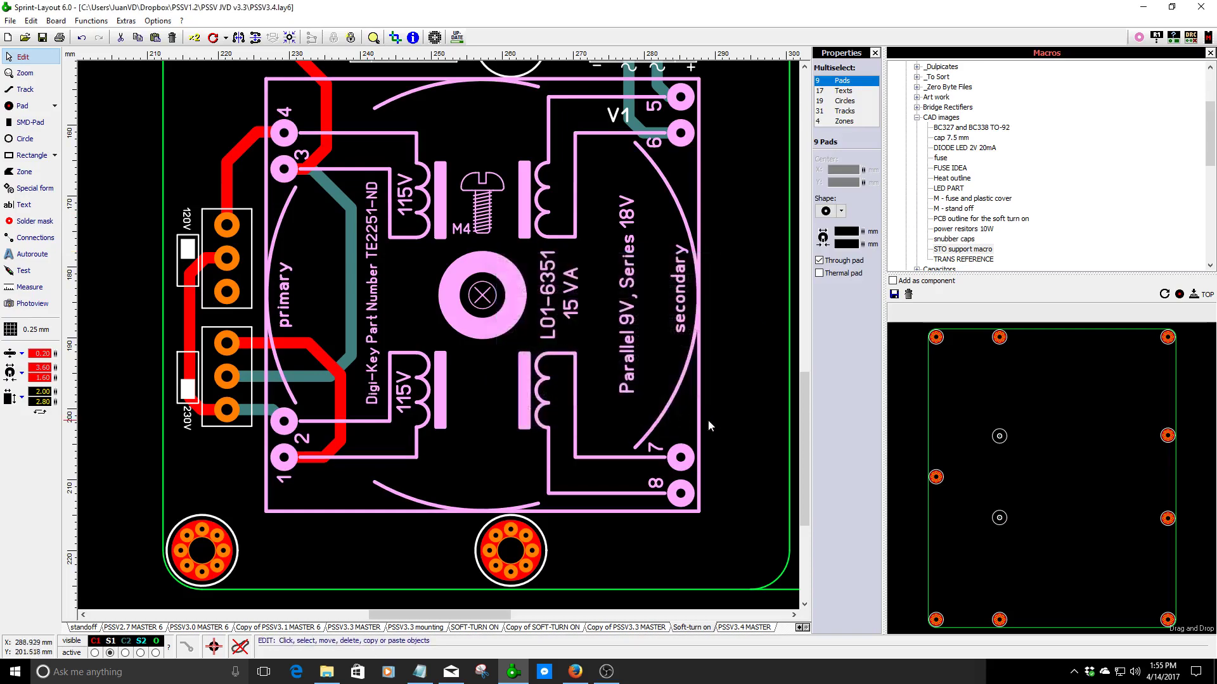
{"action": "left_click", "coordinate": [708, 419]}
- Switch to Firefox, close the slide switch photo and search Digi-Key for the copied part number TE2251-ND
{"action": "left_click", "coordinate": [576, 671]}
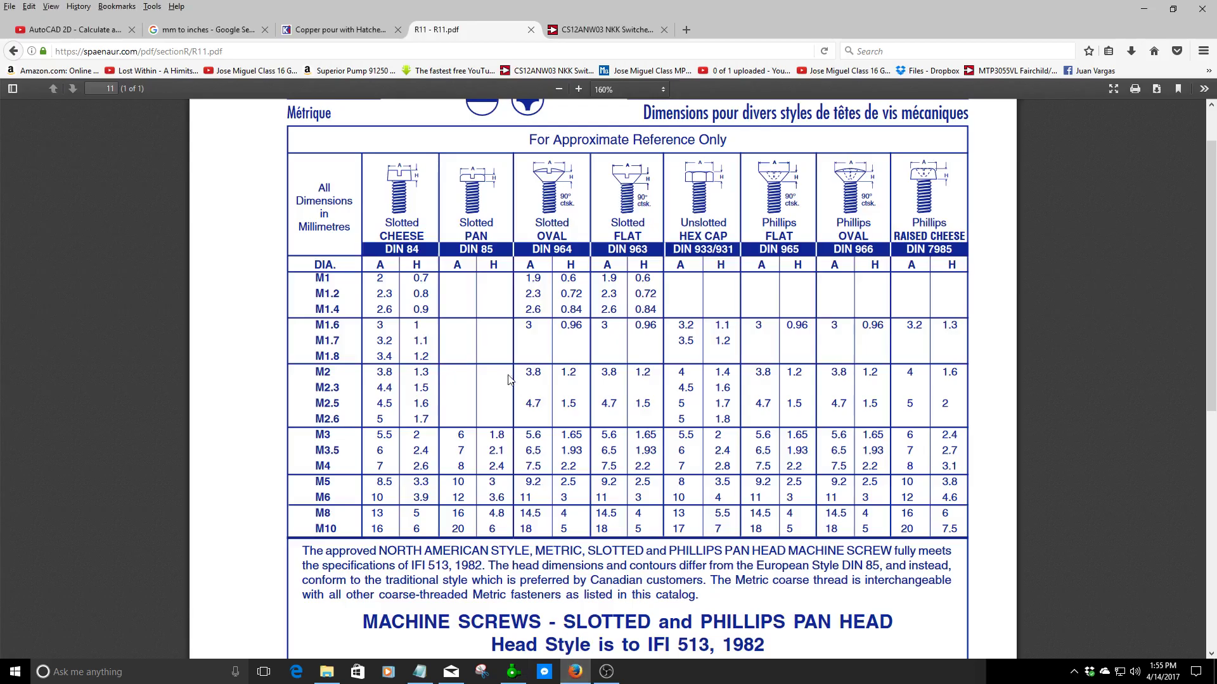
{"action": "left_click", "coordinate": [584, 31]}
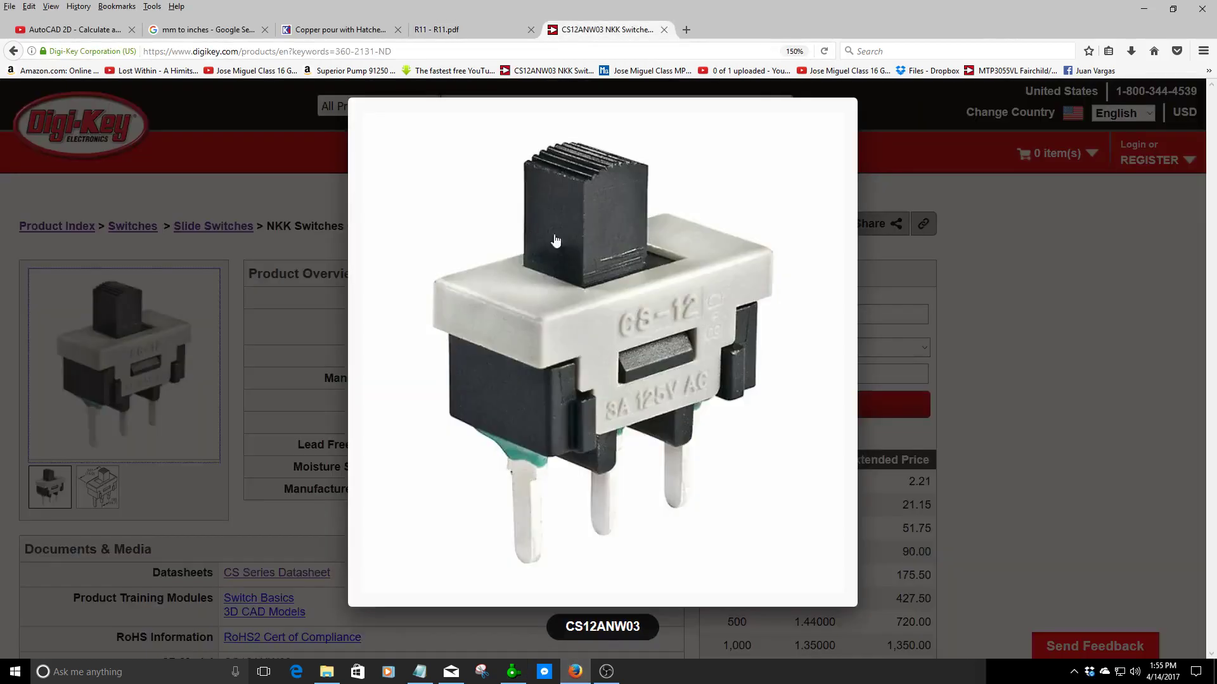
{"action": "left_click", "coordinate": [643, 229]}
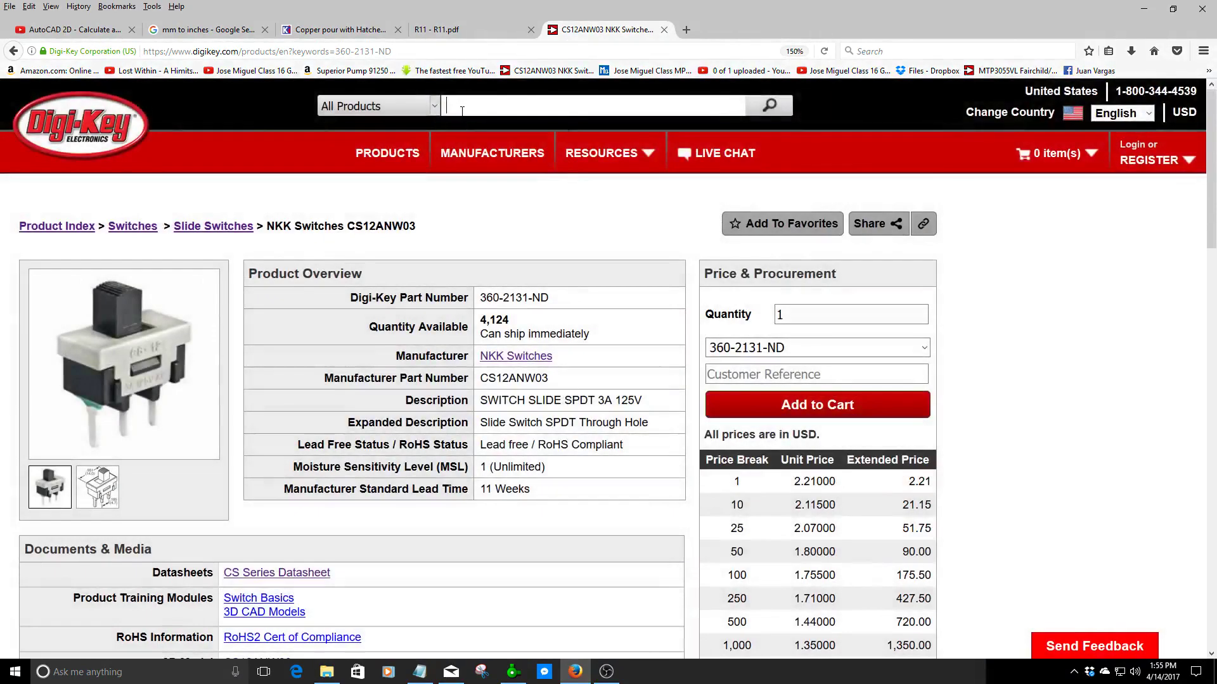
{"action": "right_click", "coordinate": [462, 109]}
{"action": "left_click", "coordinate": [493, 167]}
{"action": "left_click", "coordinate": [767, 106]}
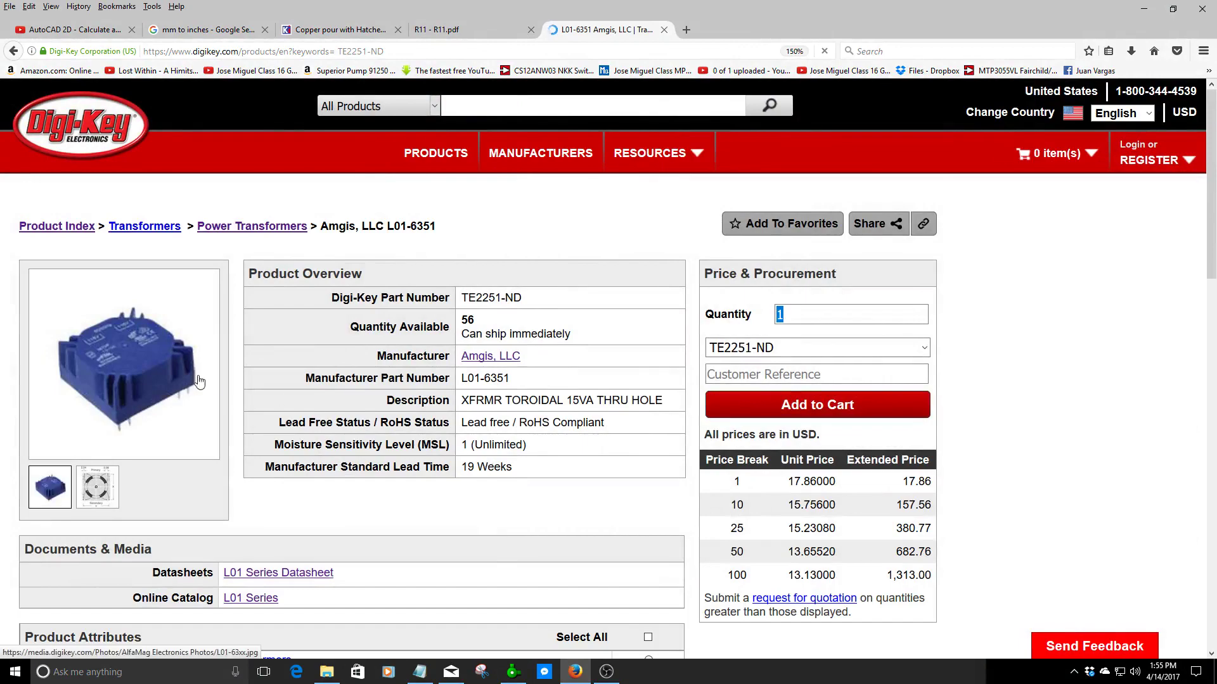
- View the transformer's enlarged product photo and open the L01 Series Datasheet
{"action": "left_click", "coordinate": [185, 375]}
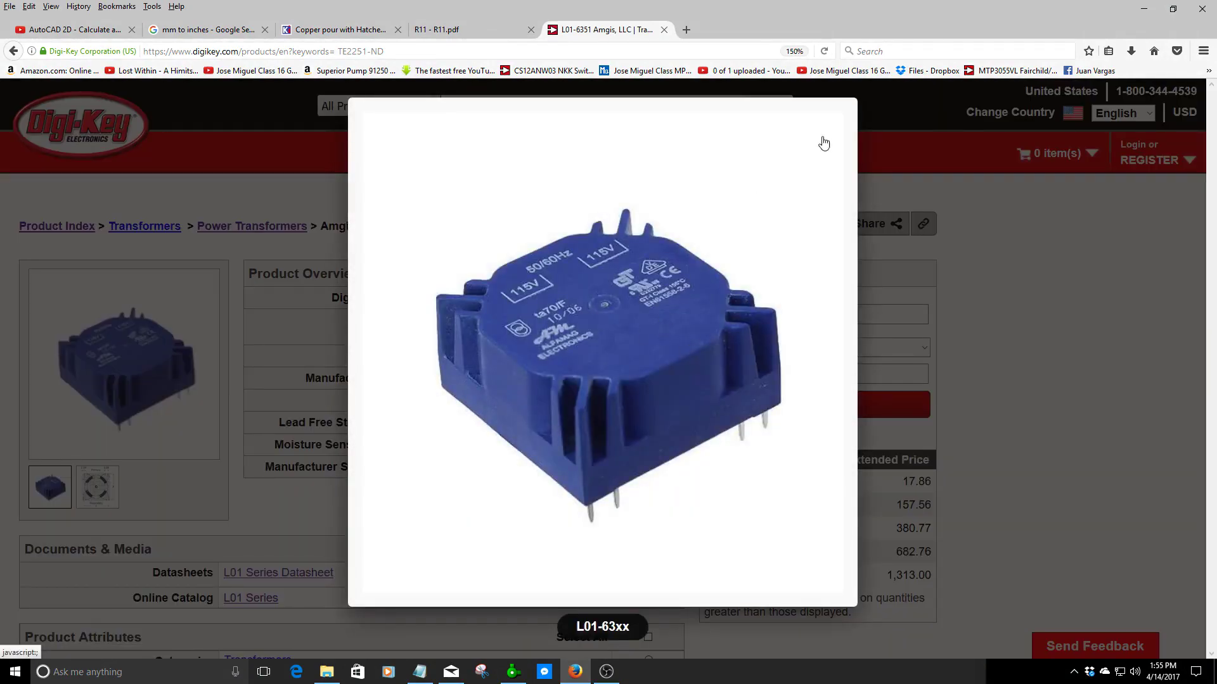
{"action": "left_click", "coordinate": [928, 324]}
{"action": "scroll", "coordinate": [326, 361], "scroll_direction": "down", "scroll_amount": 3}
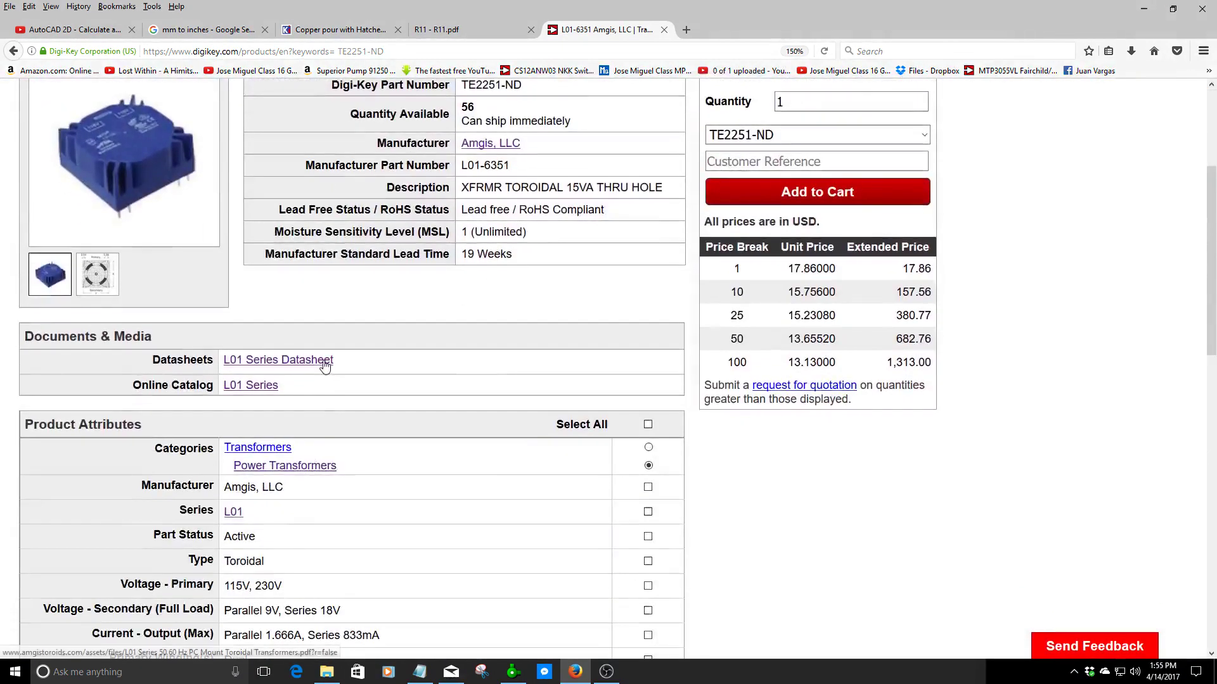
{"action": "left_click", "coordinate": [324, 364]}
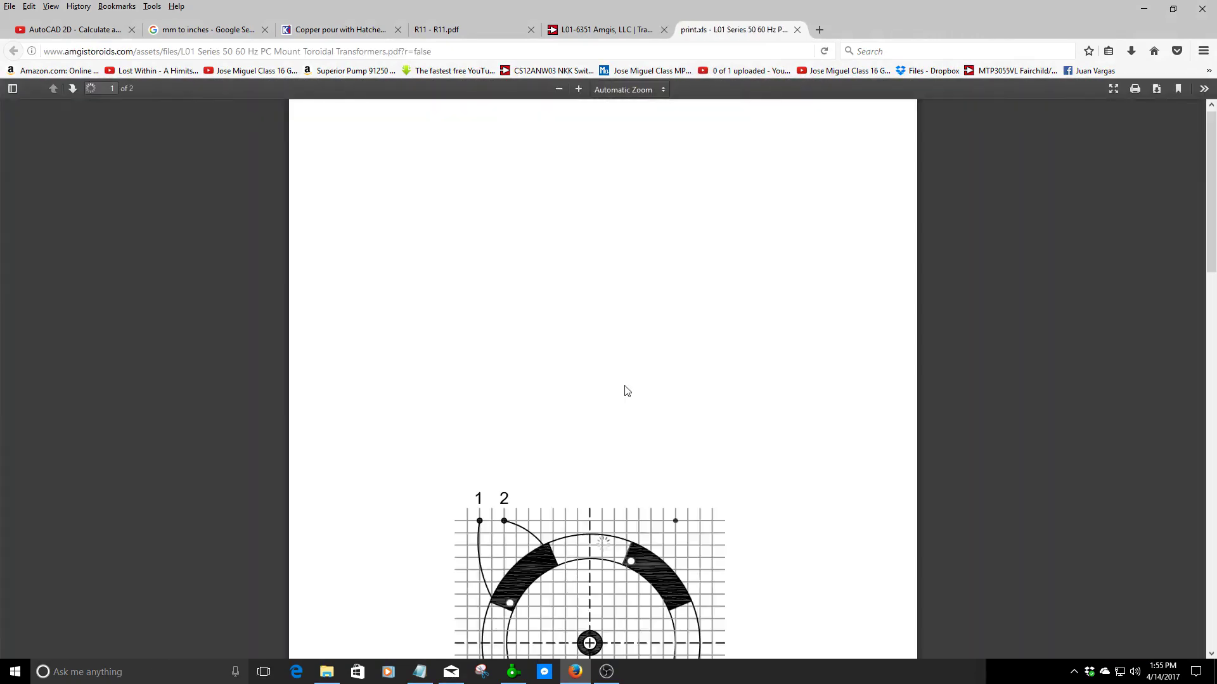
- Examine the datasheet's specifications and the primary and secondary winding pin diagram
{"action": "scroll", "coordinate": [598, 411], "scroll_direction": "down", "scroll_amount": 3}
{"action": "scroll", "coordinate": [597, 412], "scroll_direction": "down", "scroll_amount": 2}
{"action": "scroll", "coordinate": [642, 356], "scroll_direction": "up", "scroll_amount": 3}
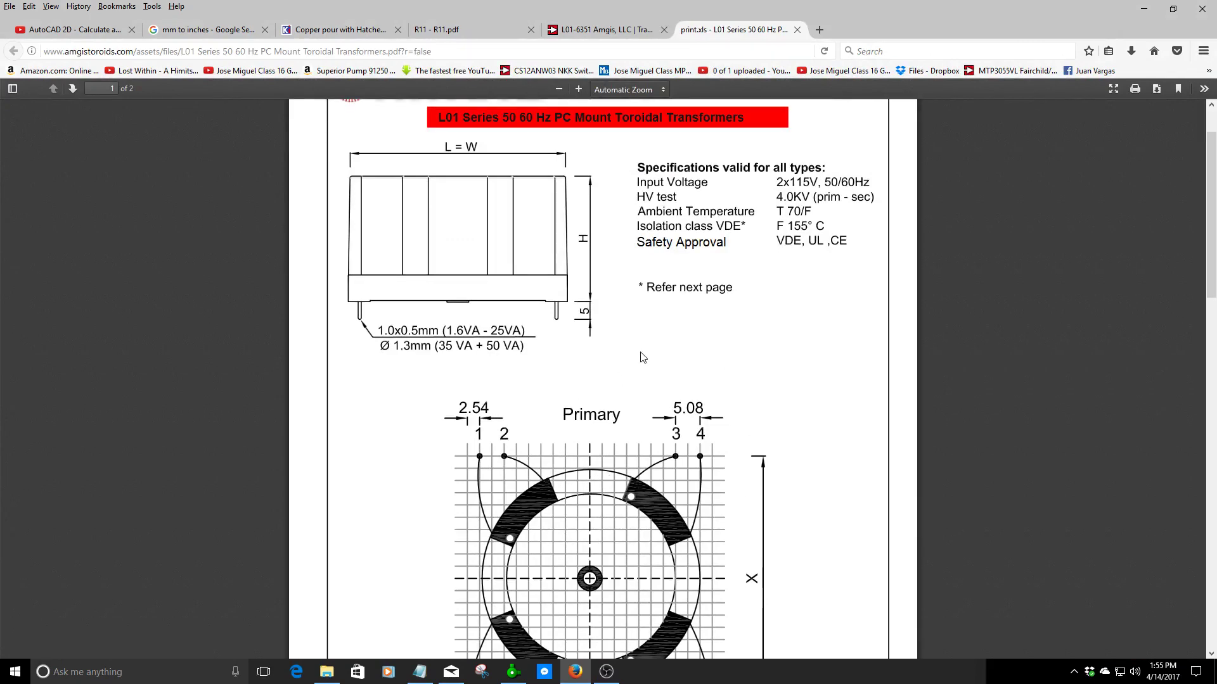
{"action": "scroll", "coordinate": [652, 260], "scroll_direction": "up", "scroll_amount": 2}
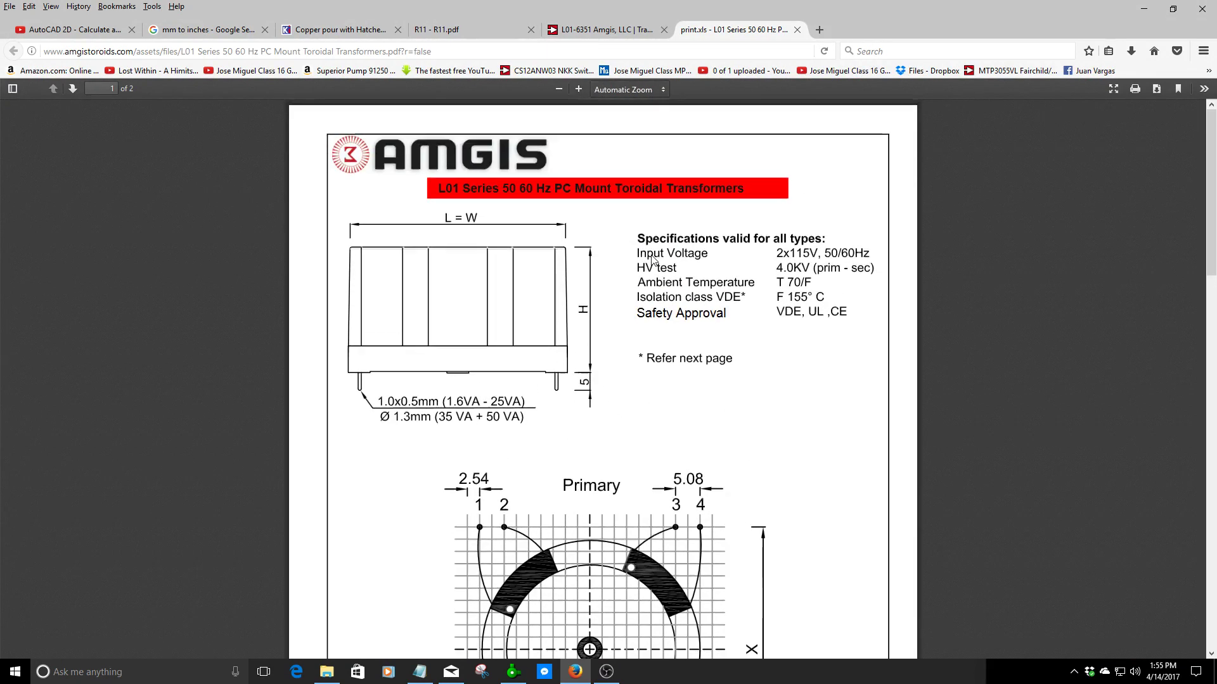
{"action": "scroll", "coordinate": [454, 132], "scroll_direction": "down", "scroll_amount": 5}
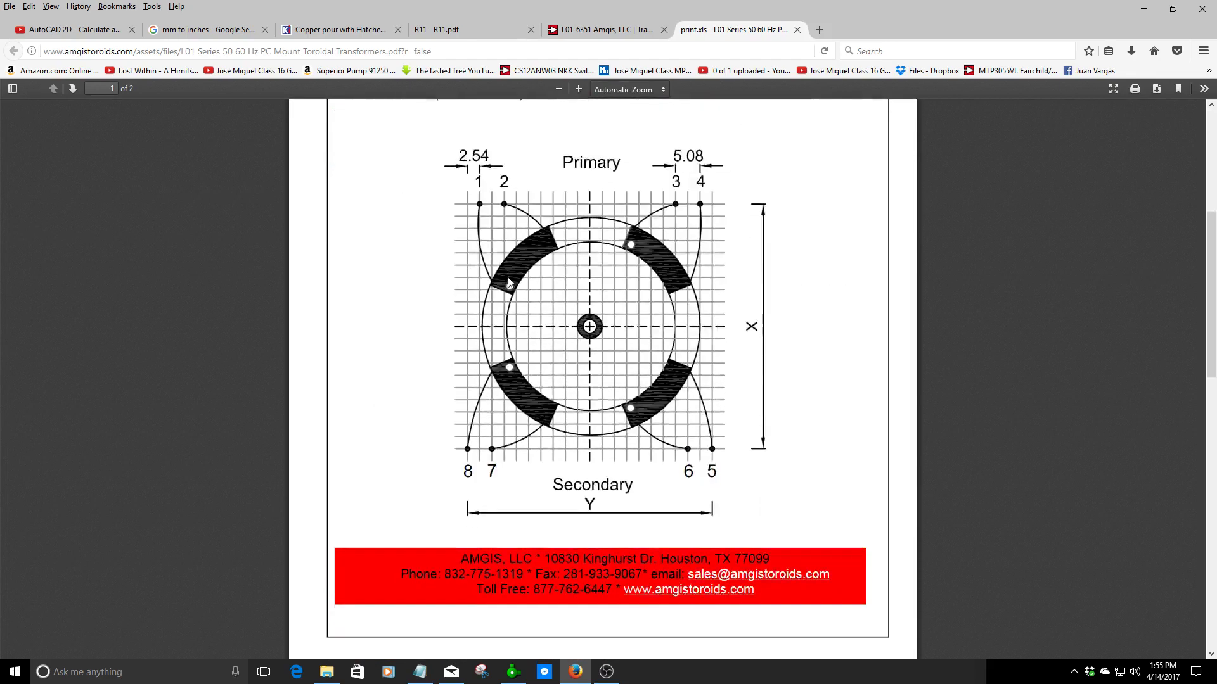
{"action": "scroll", "coordinate": [442, 352], "scroll_direction": "up", "scroll_amount": 2}
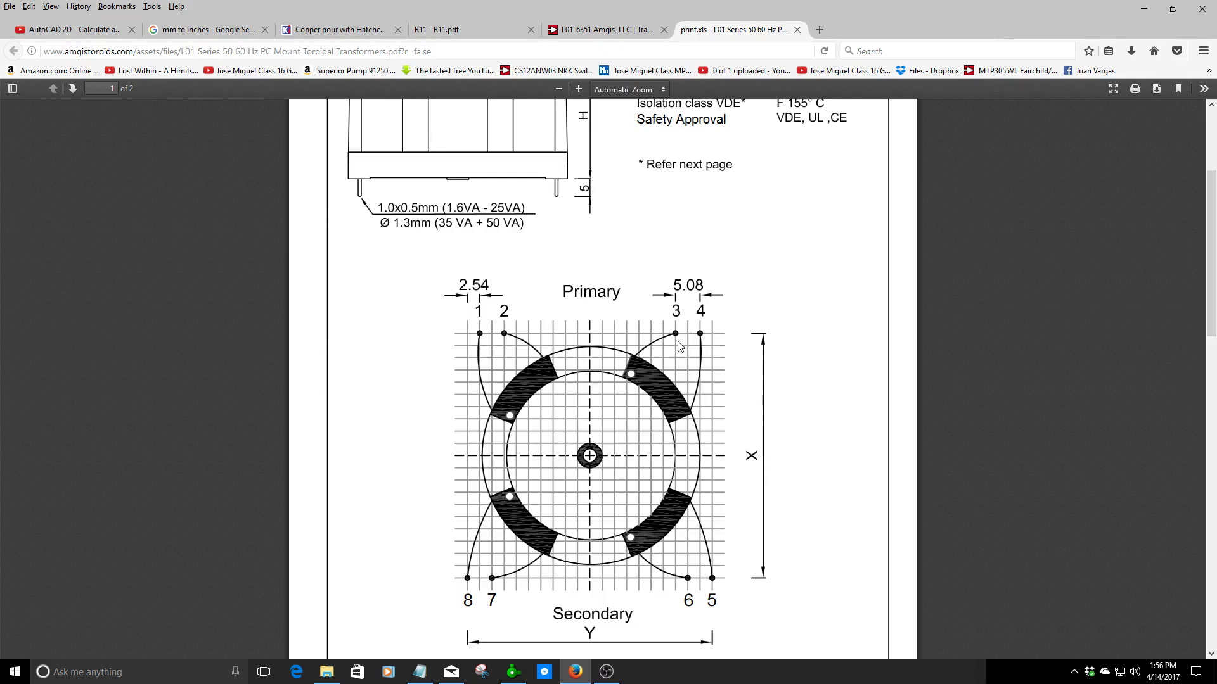
- Return to Sprint-Layout and inspect the tracks between the 230V selector switch and transformer primary pins 1 and 2
{"action": "left_click", "coordinate": [514, 671]}
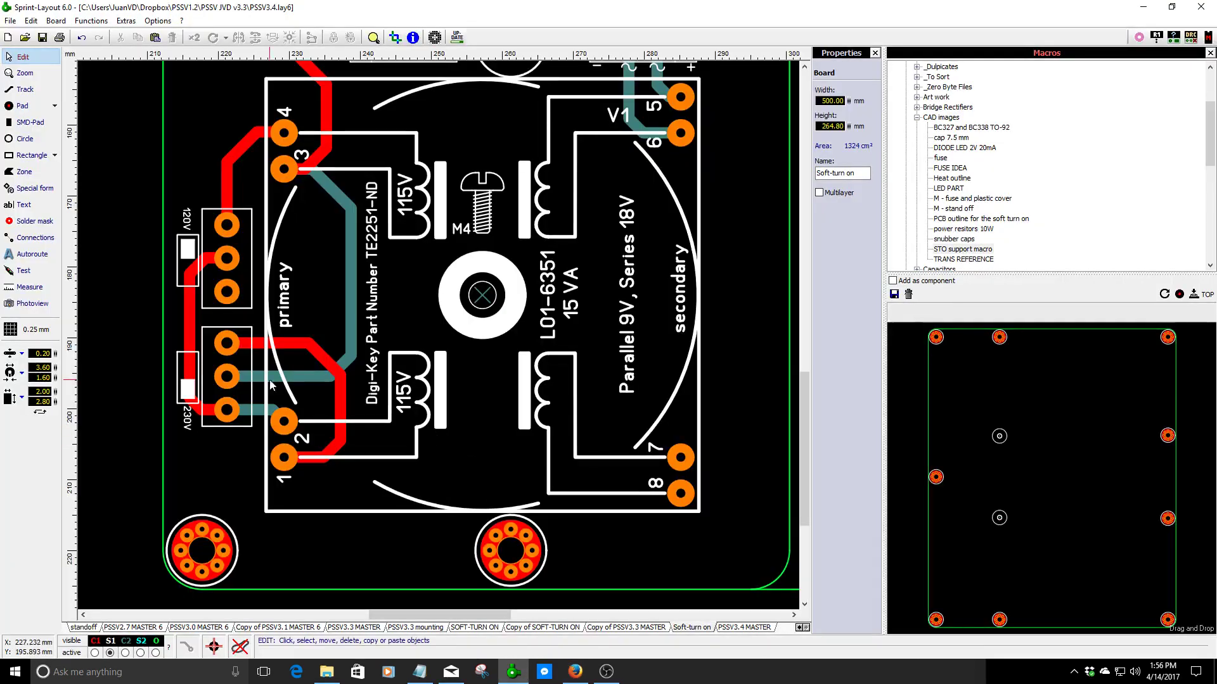
{"action": "scroll", "coordinate": [309, 352], "scroll_direction": "up", "scroll_amount": 1}
{"action": "scroll", "coordinate": [308, 352], "scroll_direction": "up", "scroll_amount": 1}
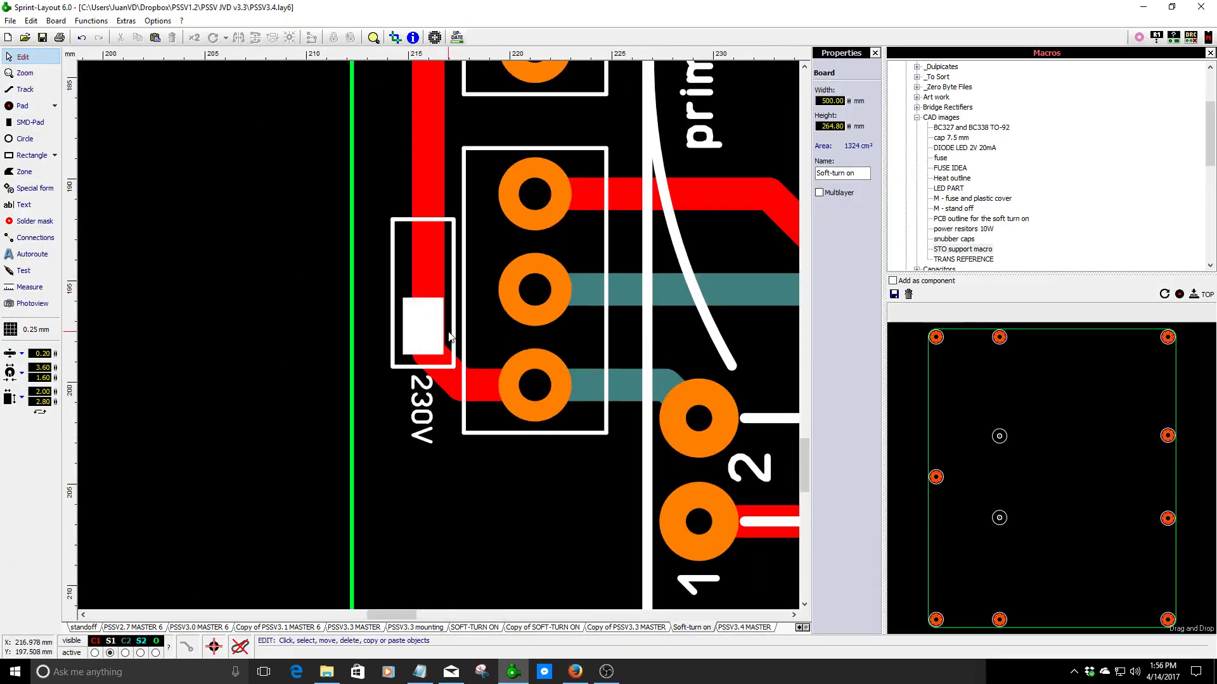
{"action": "scroll", "coordinate": [440, 341], "scroll_direction": "down", "scroll_amount": 2}
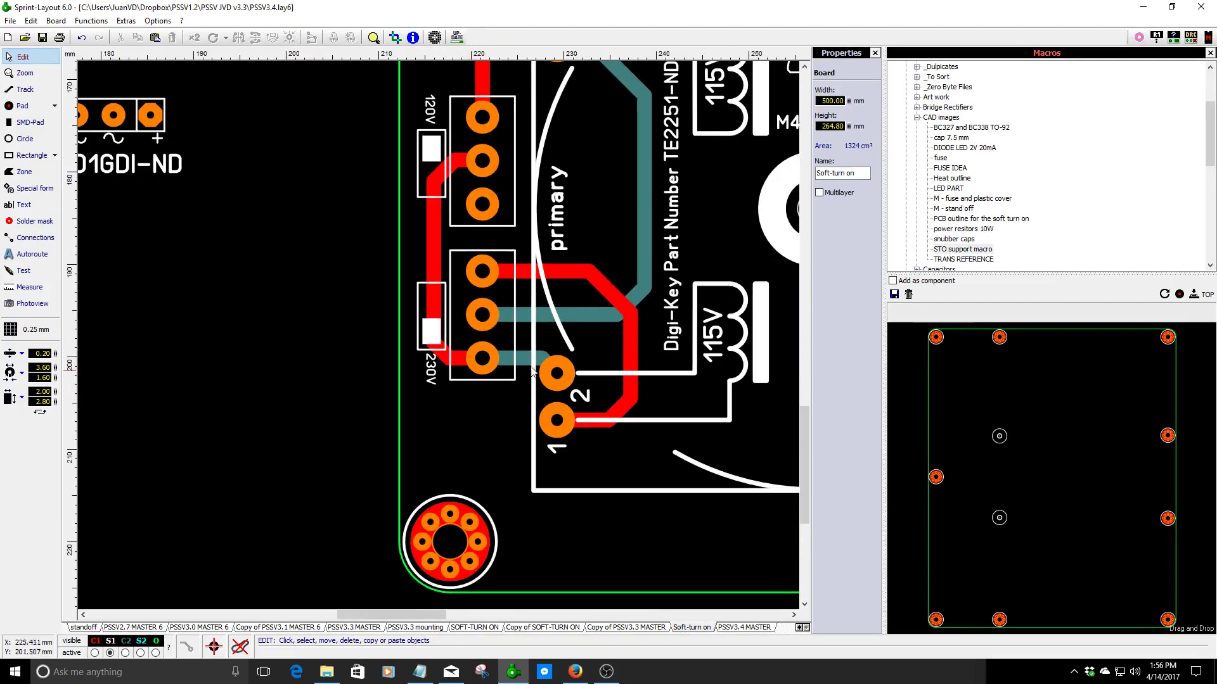
- Trace the tracks connecting the 120V and 230V selector switches to the transformer's primary pins 1 to 4
{"action": "scroll", "coordinate": [440, 341], "scroll_direction": "up", "scroll_amount": 1}
{"action": "scroll", "coordinate": [439, 341], "scroll_direction": "down", "scroll_amount": 1}
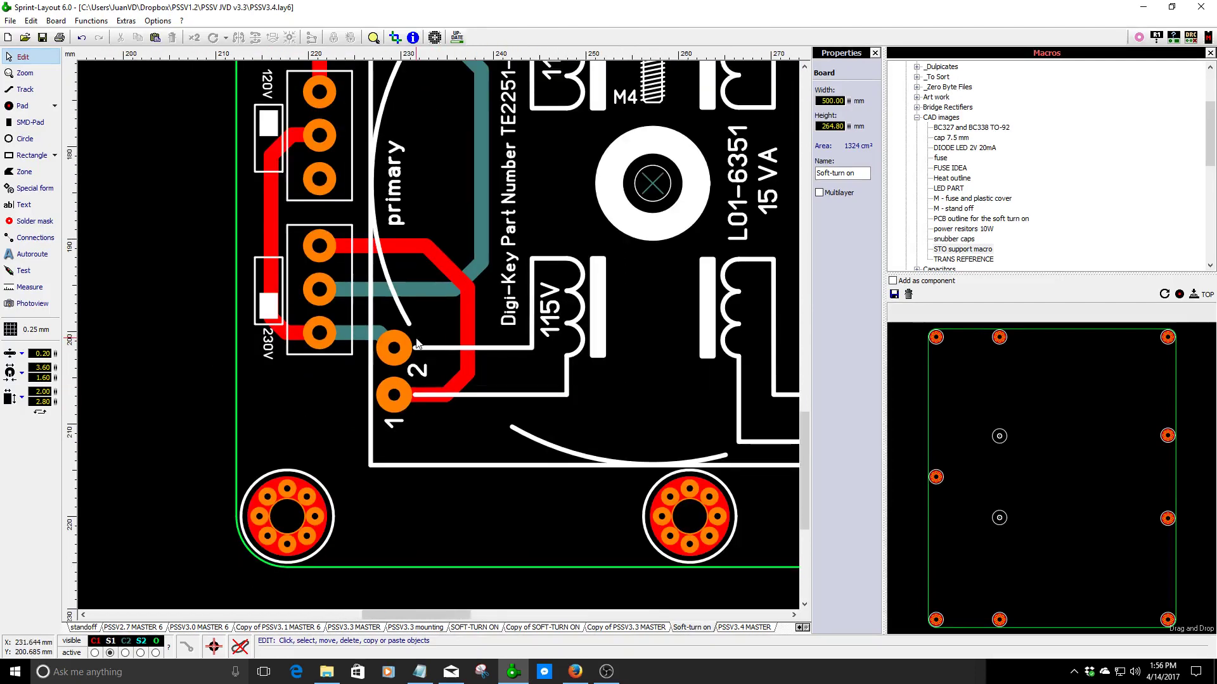
{"action": "scroll", "coordinate": [407, 350], "scroll_direction": "down", "scroll_amount": 1}
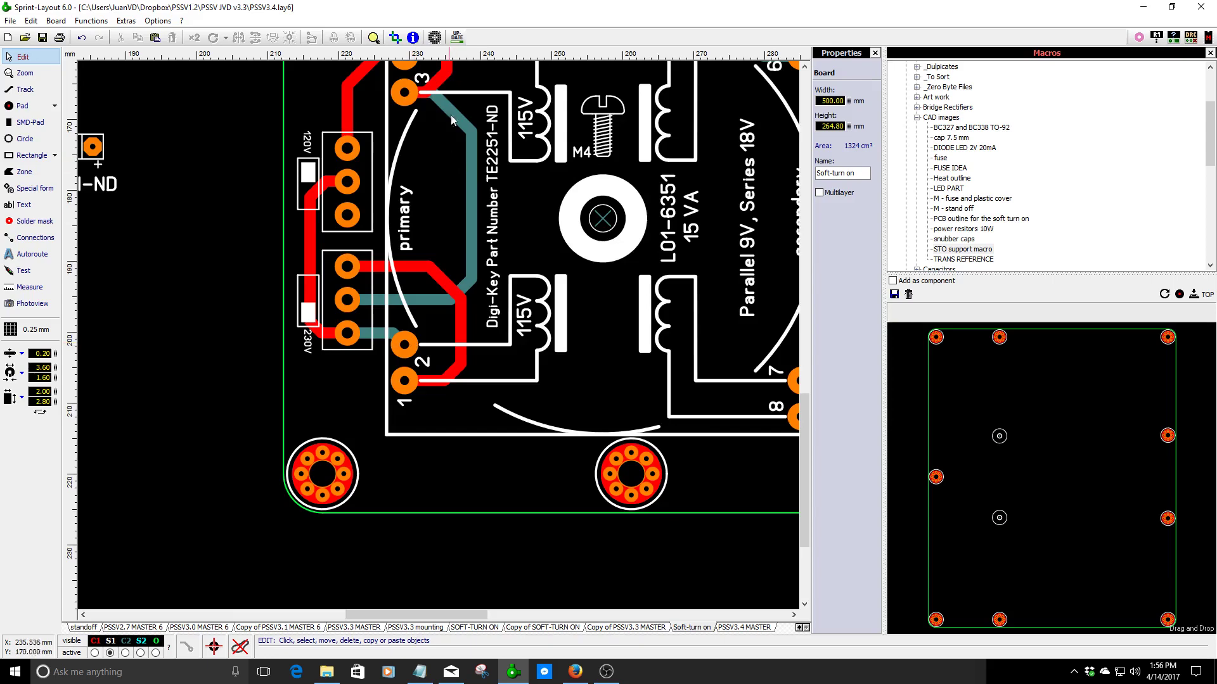
{"action": "scroll", "coordinate": [438, 336], "scroll_direction": "up", "scroll_amount": 2}
{"action": "scroll", "coordinate": [488, 356], "scroll_direction": "down", "scroll_amount": 2}
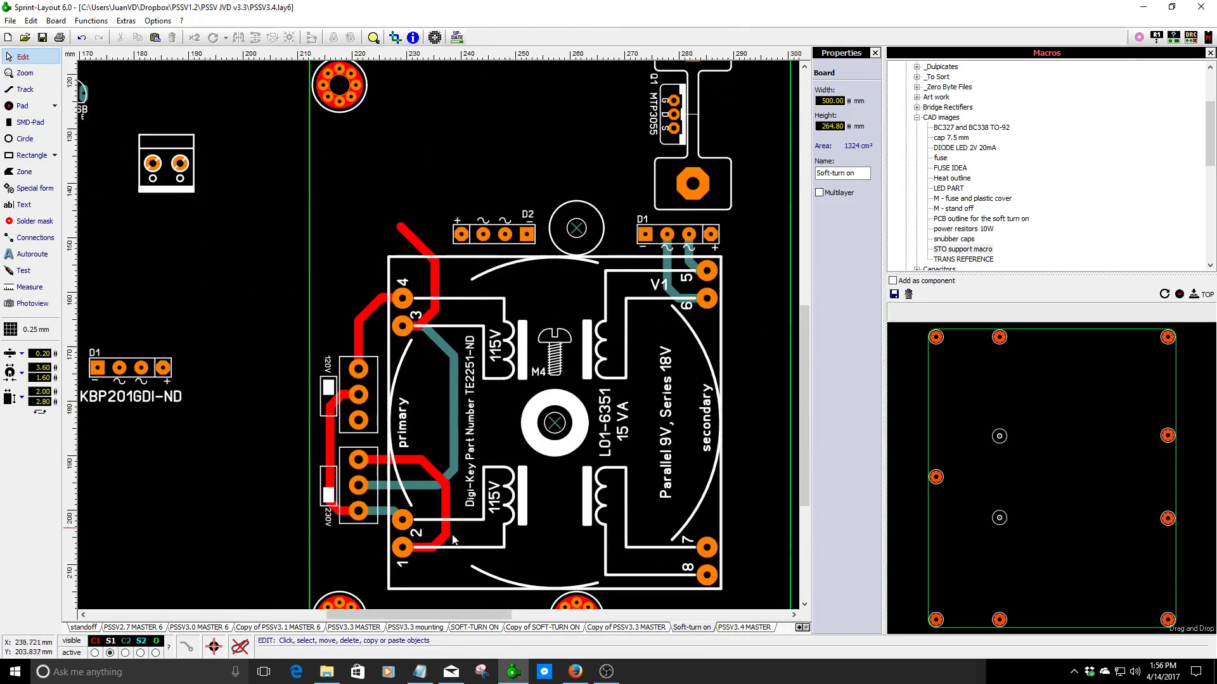
{"action": "scroll", "coordinate": [313, 424], "scroll_direction": "up", "scroll_amount": 3}
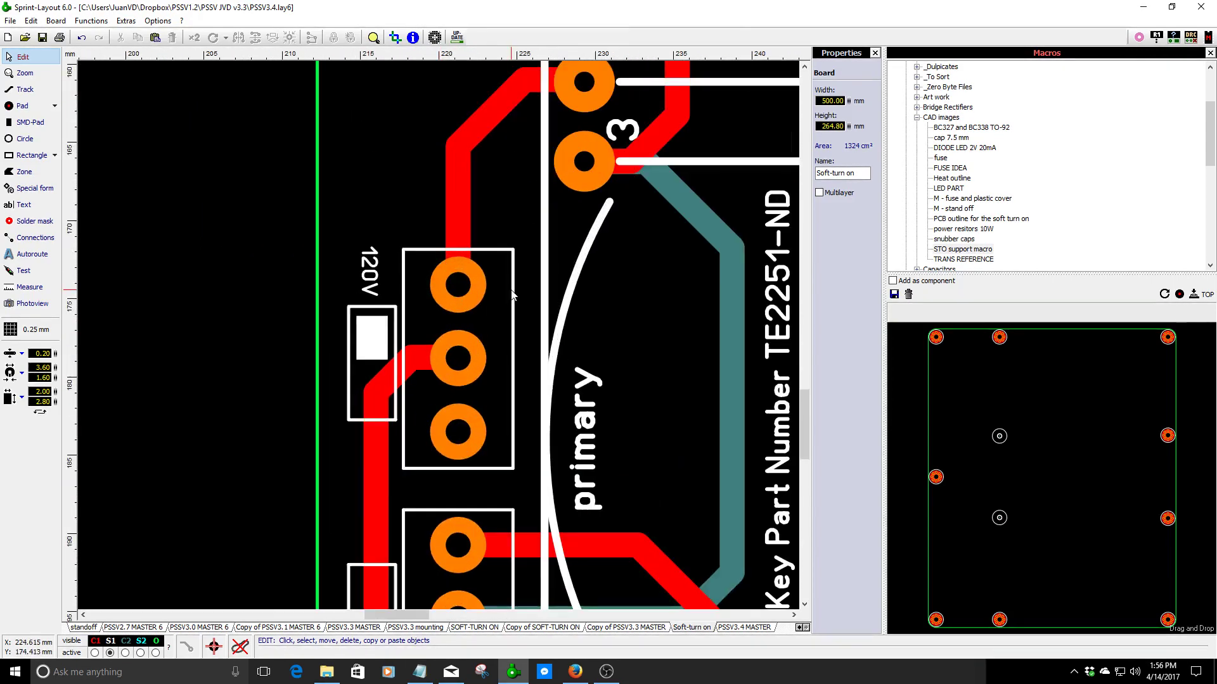
{"action": "scroll", "coordinate": [512, 295], "scroll_direction": "down", "scroll_amount": 1}
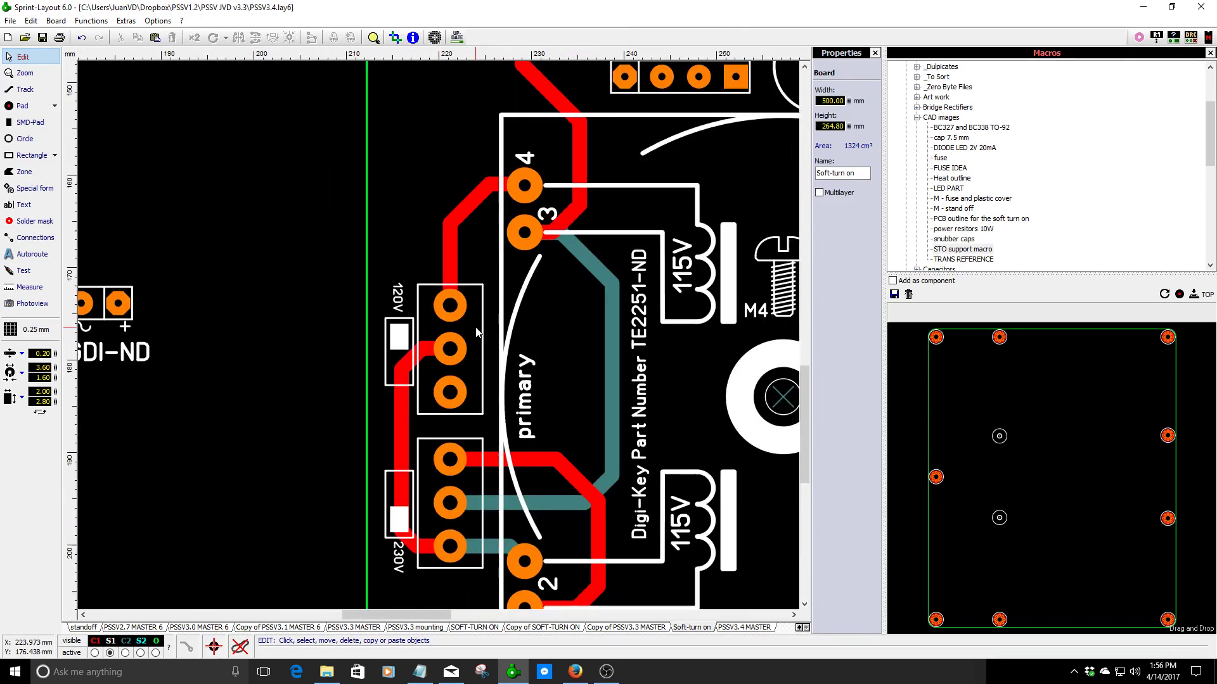
{"action": "scroll", "coordinate": [455, 344], "scroll_direction": "down", "scroll_amount": 2}
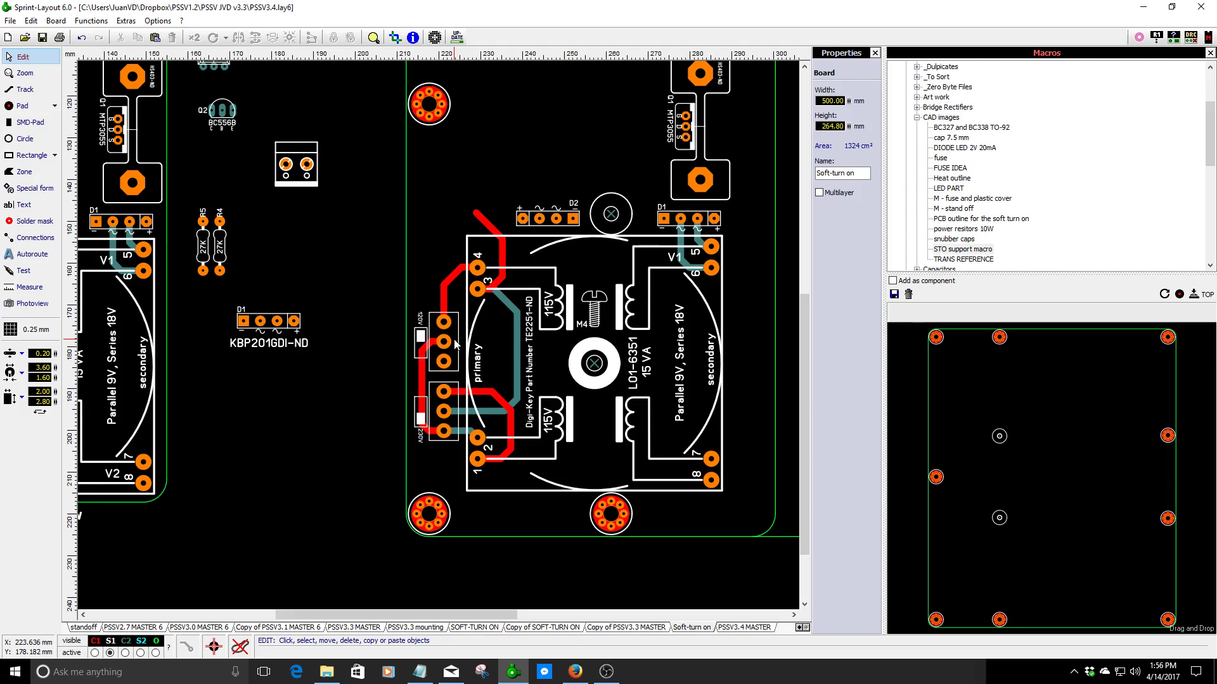
- Examine the slider position markers of the 120V and 230V switches and the track joining the two switches
{"action": "scroll", "coordinate": [444, 420], "scroll_direction": "up", "scroll_amount": 2}
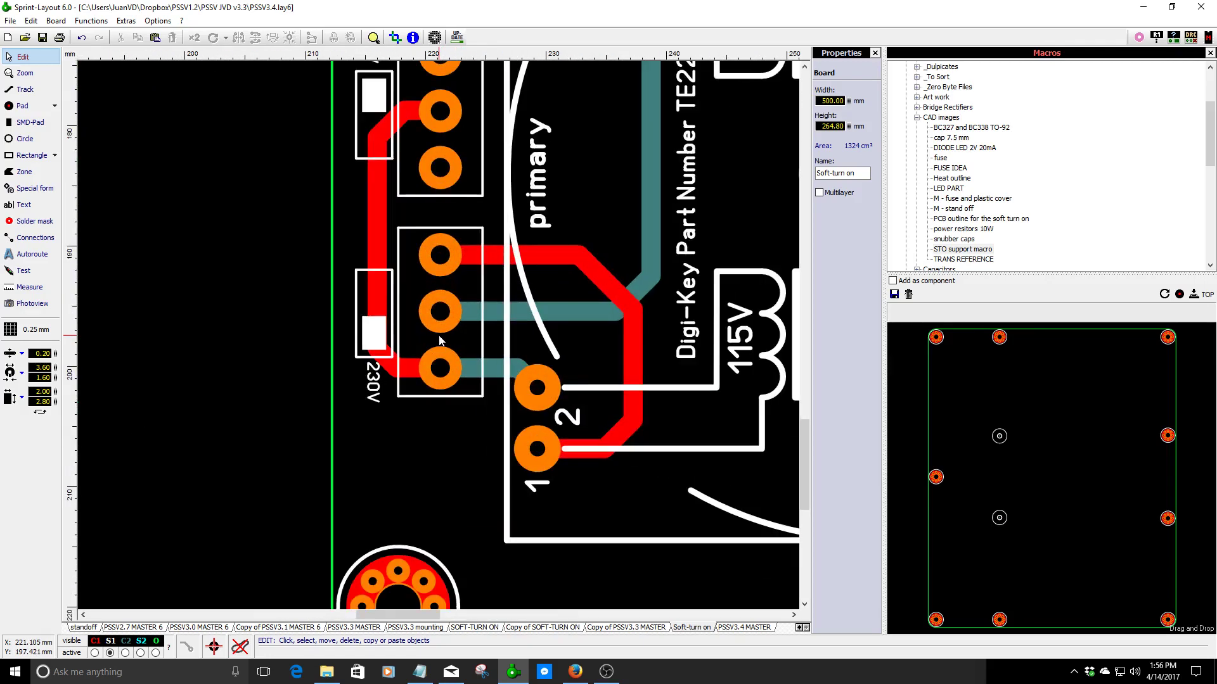
{"action": "scroll", "coordinate": [439, 337], "scroll_direction": "up", "scroll_amount": 2}
{"action": "scroll", "coordinate": [439, 335], "scroll_direction": "down", "scroll_amount": 3}
{"action": "scroll", "coordinate": [431, 348], "scroll_direction": "up", "scroll_amount": 3}
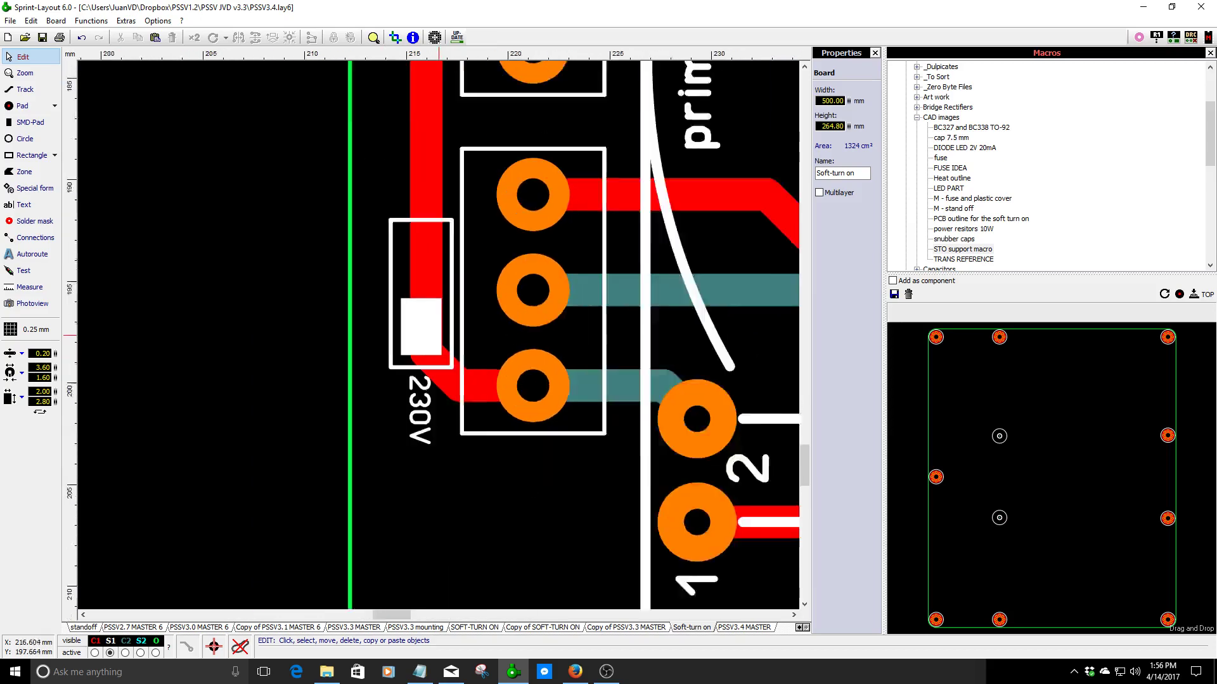
{"action": "scroll", "coordinate": [436, 337], "scroll_direction": "up", "scroll_amount": 1}
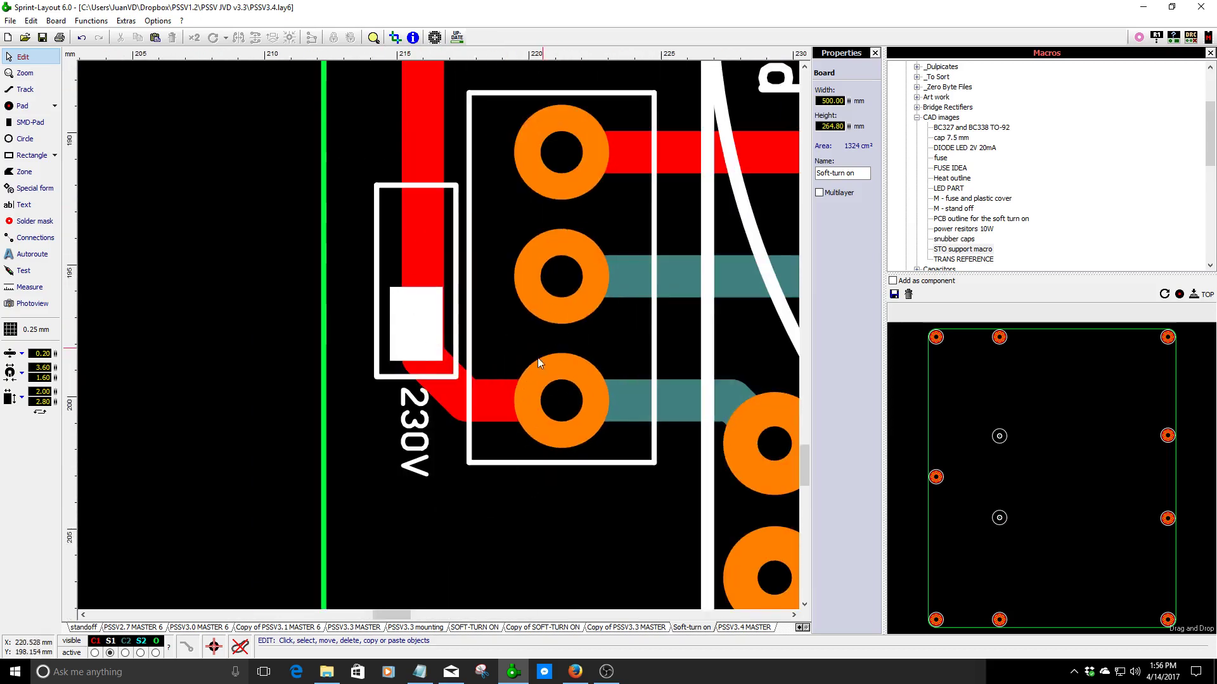
{"action": "scroll", "coordinate": [538, 360], "scroll_direction": "down", "scroll_amount": 3}
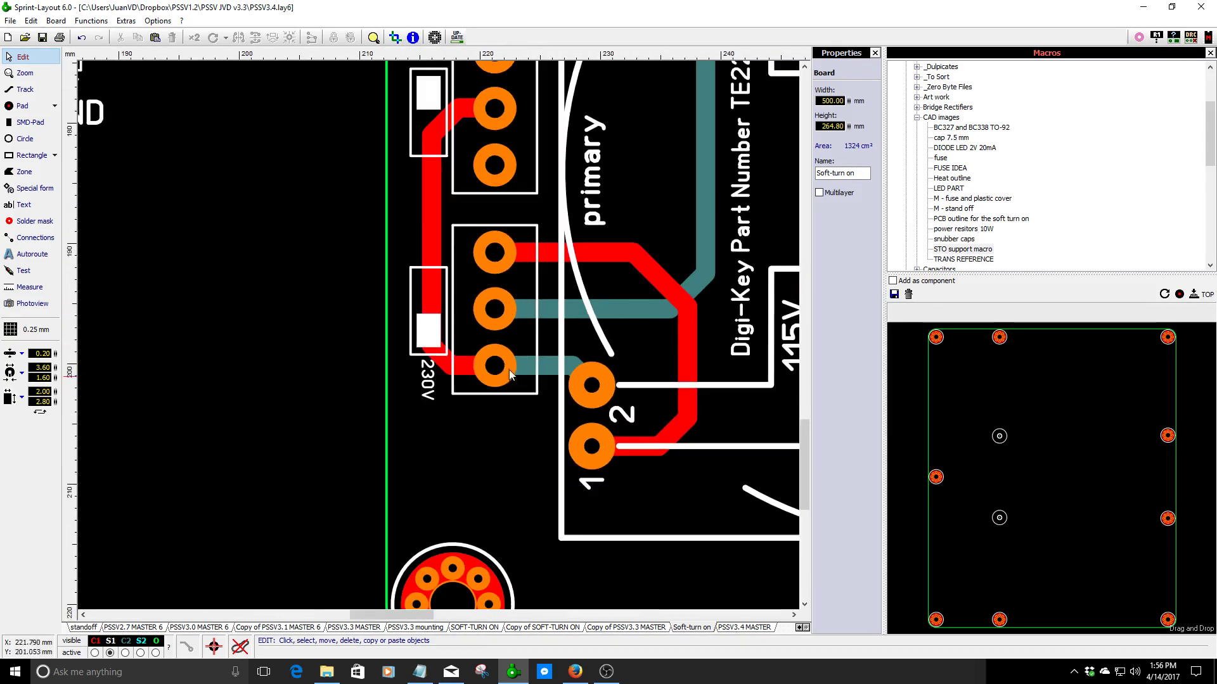
{"action": "scroll", "coordinate": [501, 373], "scroll_direction": "down", "scroll_amount": 3}
{"action": "scroll", "coordinate": [444, 256], "scroll_direction": "up", "scroll_amount": 5}
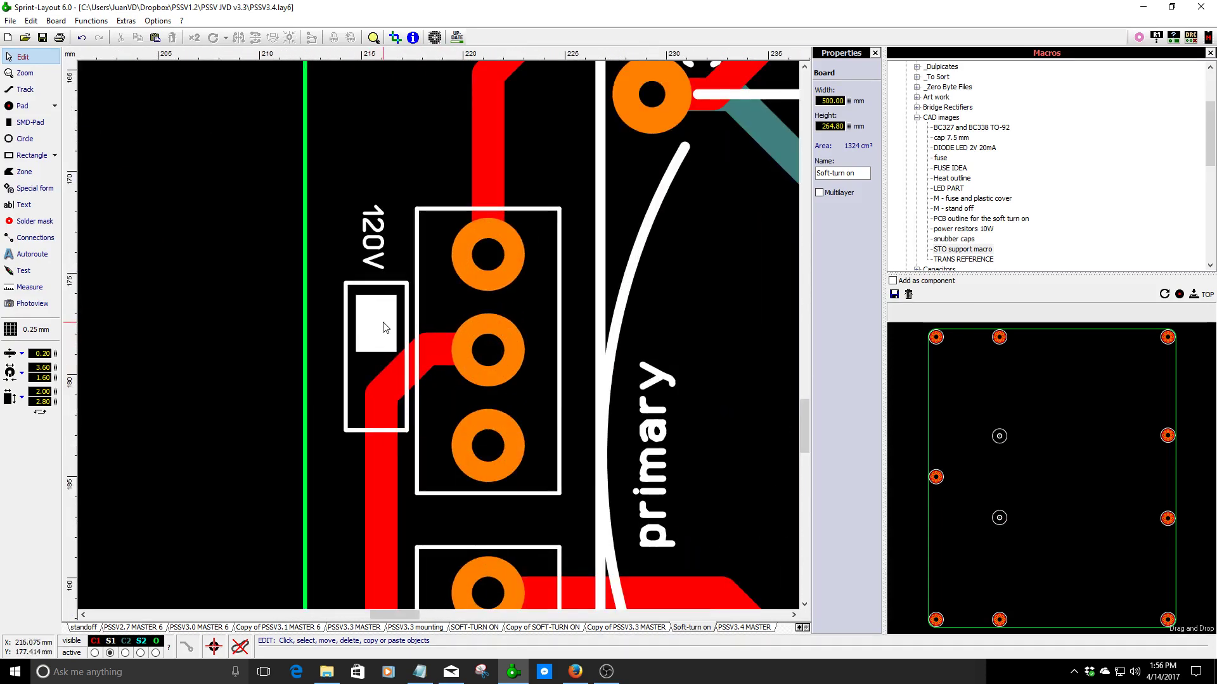
{"action": "scroll", "coordinate": [401, 428], "scroll_direction": "down", "scroll_amount": 1}
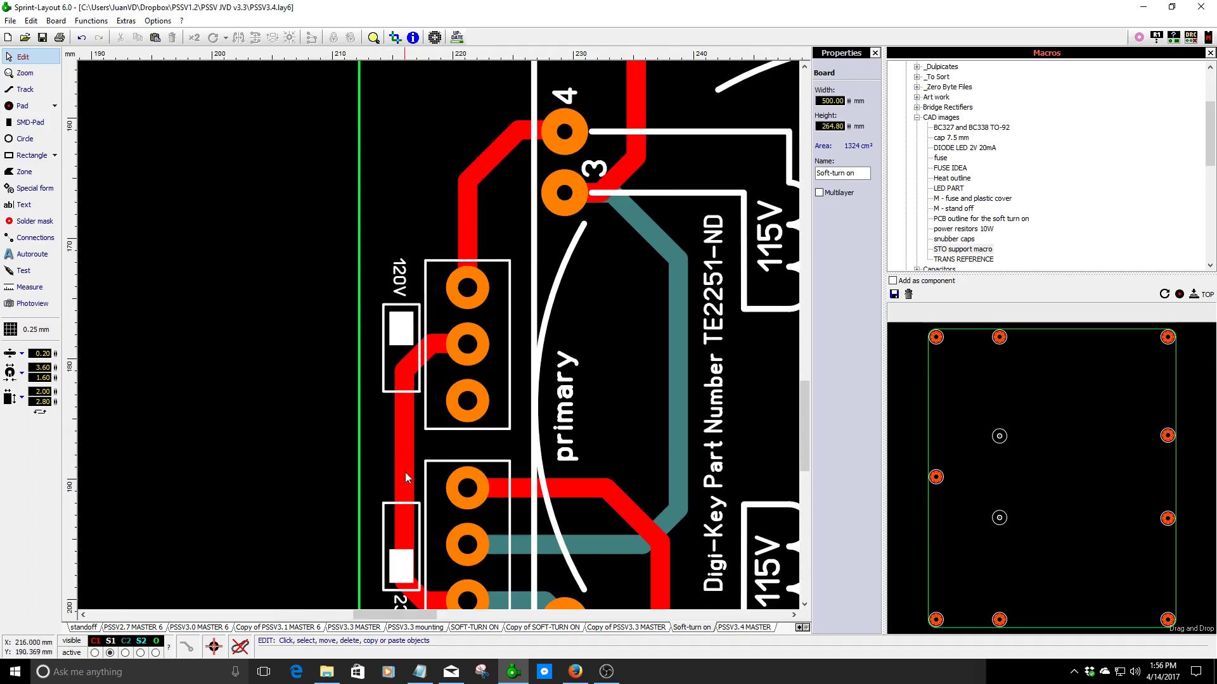
- Duplicate the 120V switch's slider marker twice, placing the copies outside the board outline beside the 120V and 230V switches
{"action": "left_click", "coordinate": [403, 336]}
{"action": "left_click", "coordinate": [194, 38]}
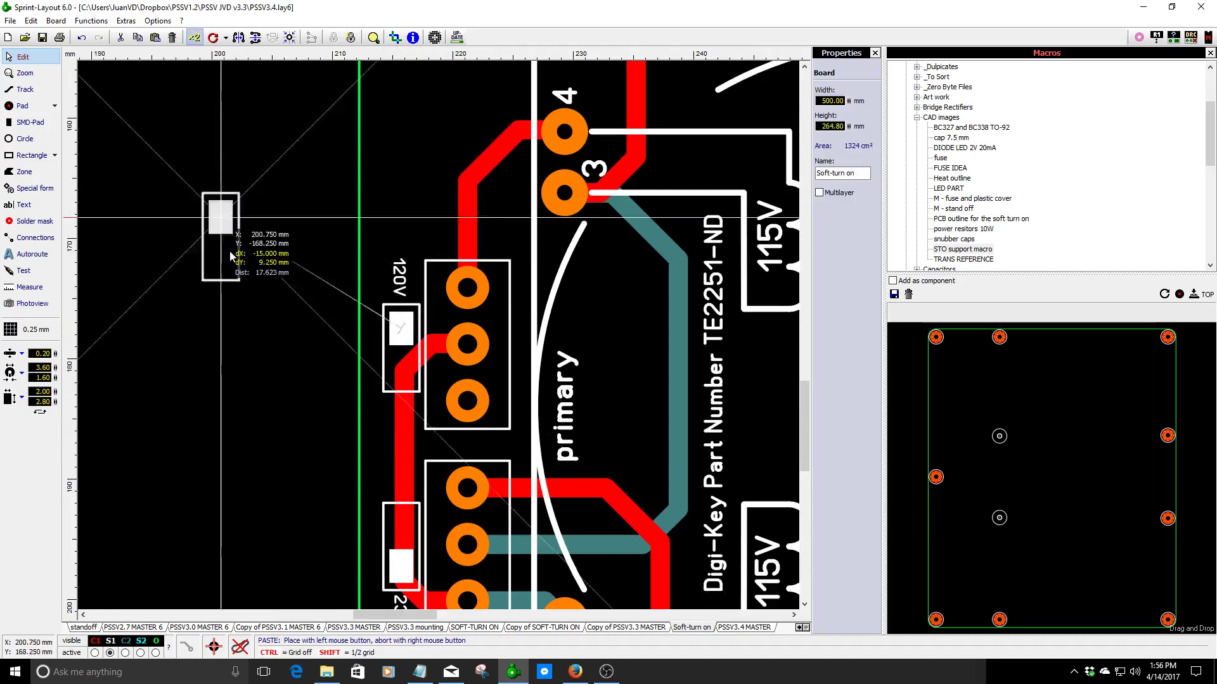
{"action": "left_click", "coordinate": [321, 367]}
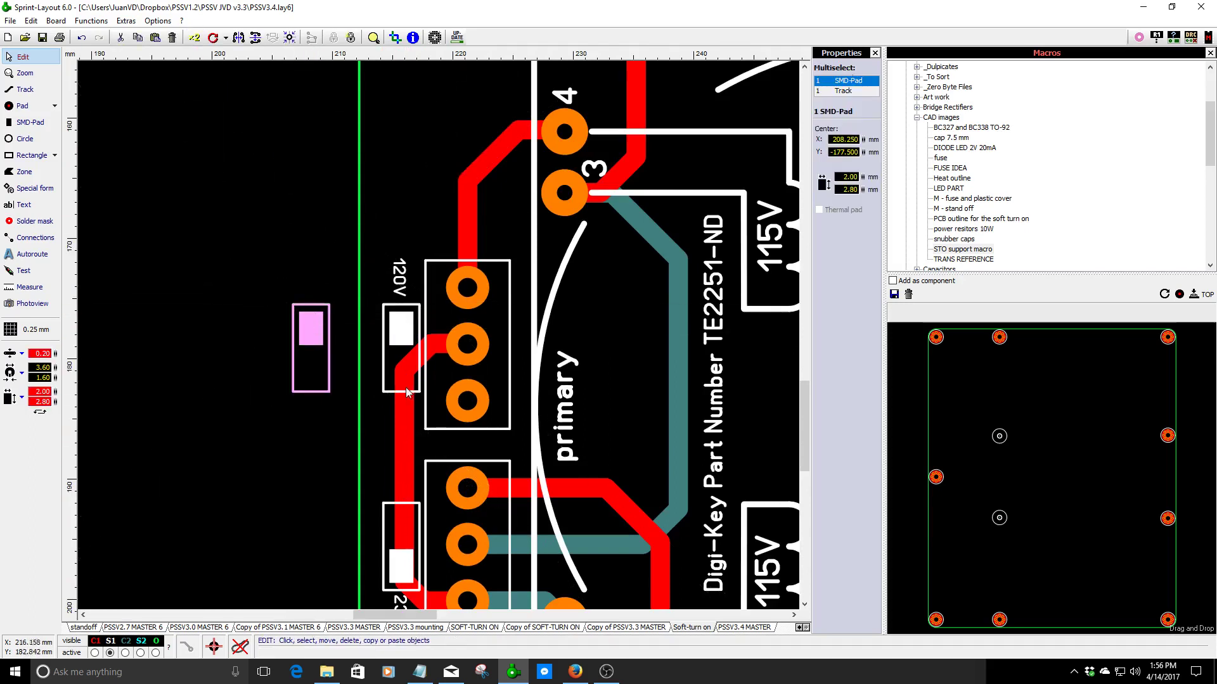
{"action": "left_click", "coordinate": [400, 330]}
{"action": "left_click", "coordinate": [193, 37]}
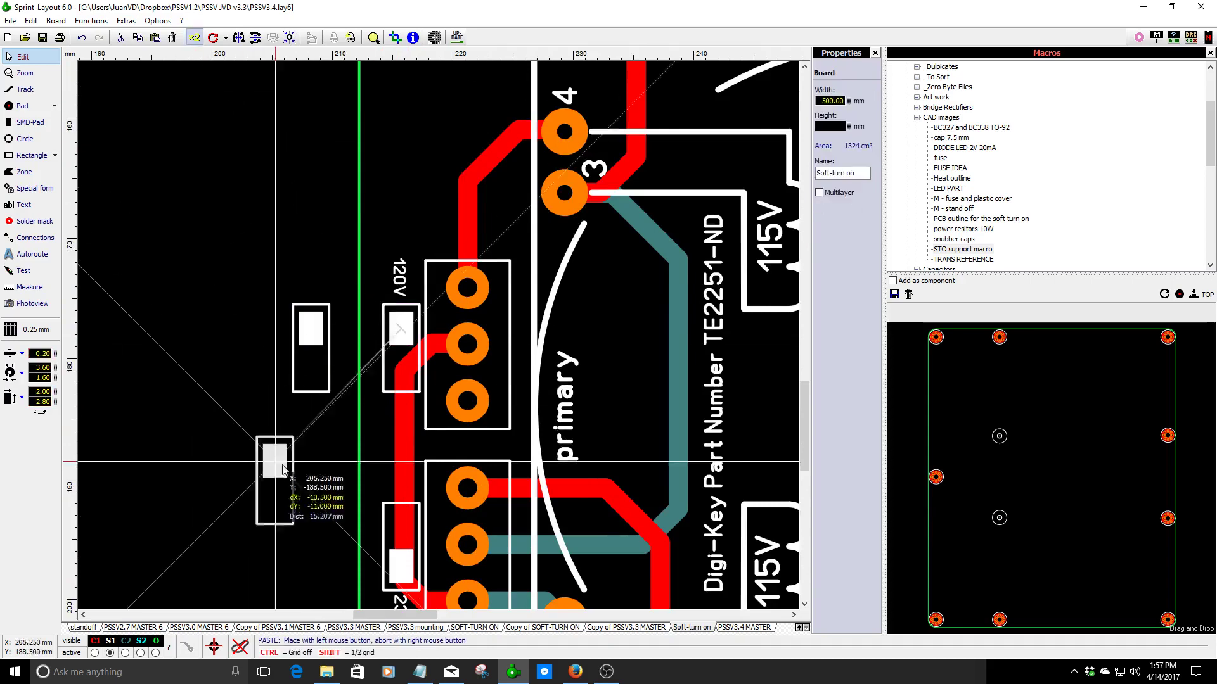
{"action": "left_click", "coordinate": [322, 505]}
{"action": "left_click_drag", "start_coordinate": [322, 505], "coordinate": [354, 525]}
{"action": "left_click_drag", "start_coordinate": [395, 476], "coordinate": [332, 441]}
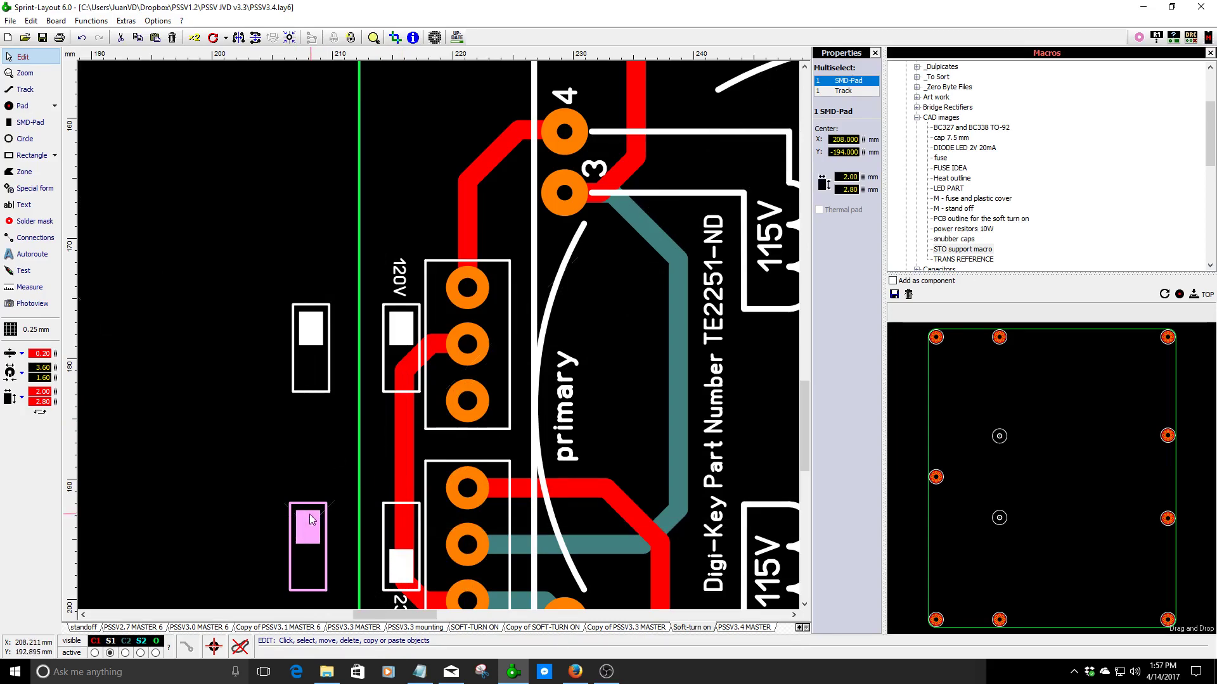
- Rotate both slider marker copies outside the board by 180 degrees and delete them
{"action": "scroll", "coordinate": [311, 519], "scroll_direction": "down", "scroll_amount": 3}
{"action": "scroll", "coordinate": [446, 343], "scroll_direction": "up", "scroll_amount": 2}
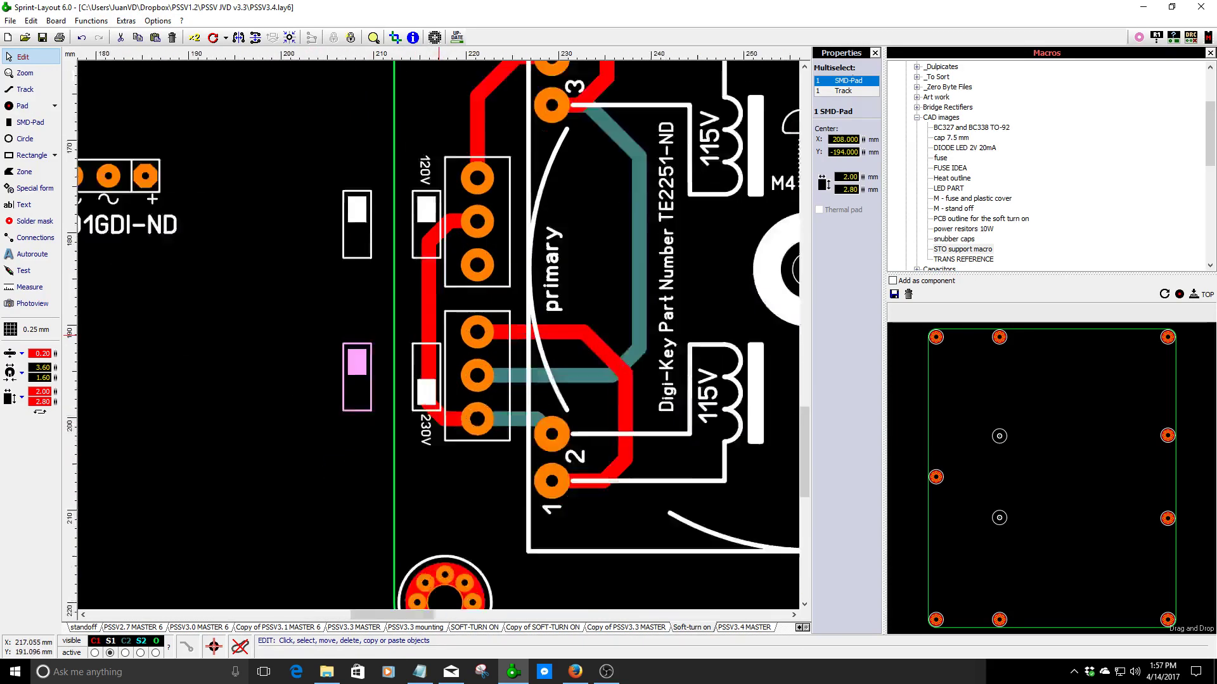
{"action": "scroll", "coordinate": [446, 343], "scroll_direction": "up", "scroll_amount": 1}
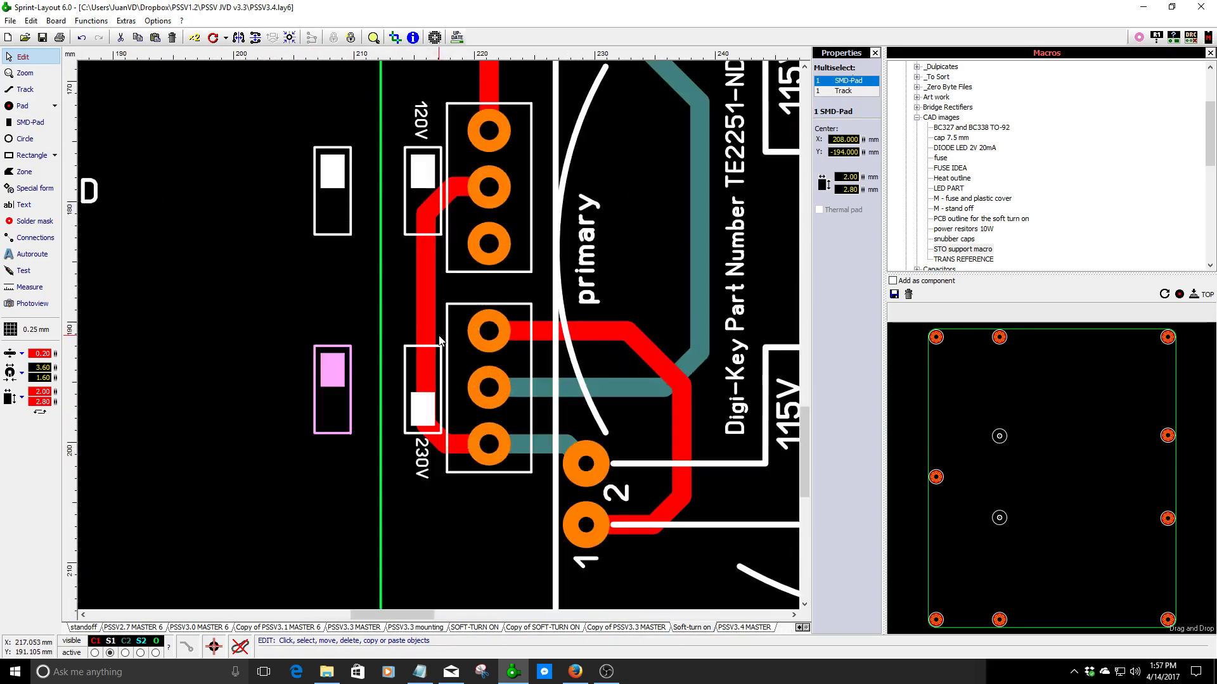
{"action": "left_click", "coordinate": [324, 167]}
{"action": "left_click", "coordinate": [216, 39]}
{"action": "left_click", "coordinate": [216, 39]}
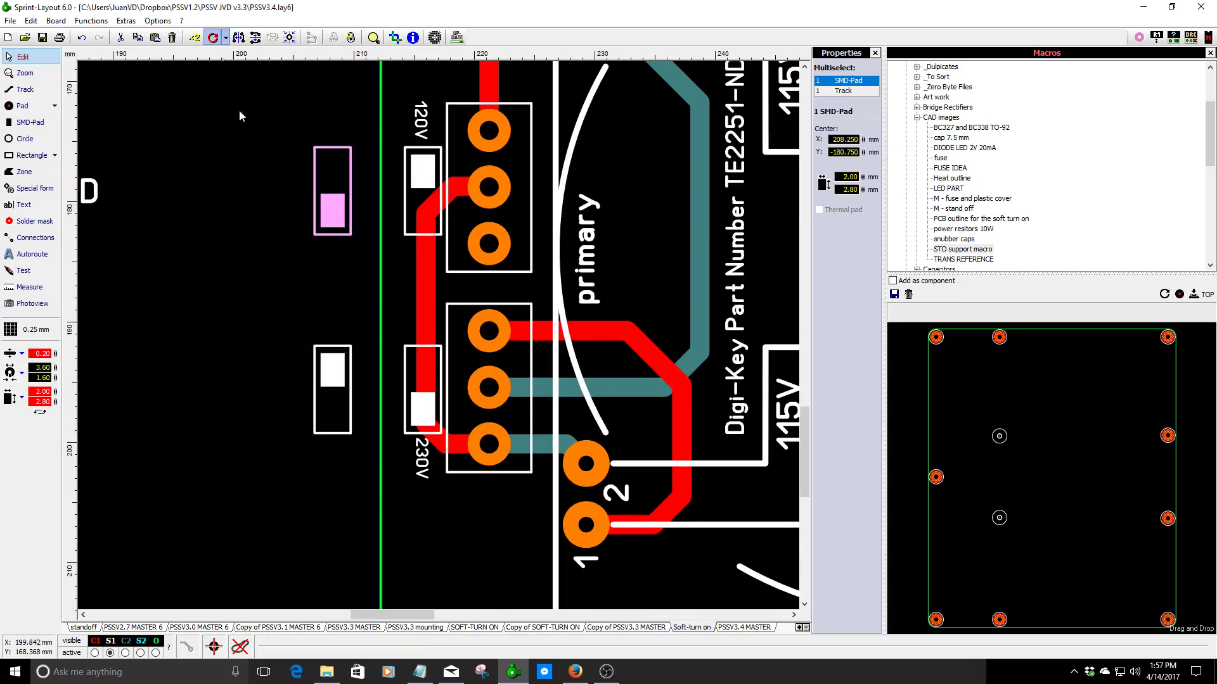
{"action": "left_click", "coordinate": [336, 371]}
{"action": "left_click", "coordinate": [216, 39]}
{"action": "left_click", "coordinate": [216, 38]}
{"action": "left_click", "coordinate": [217, 267]}
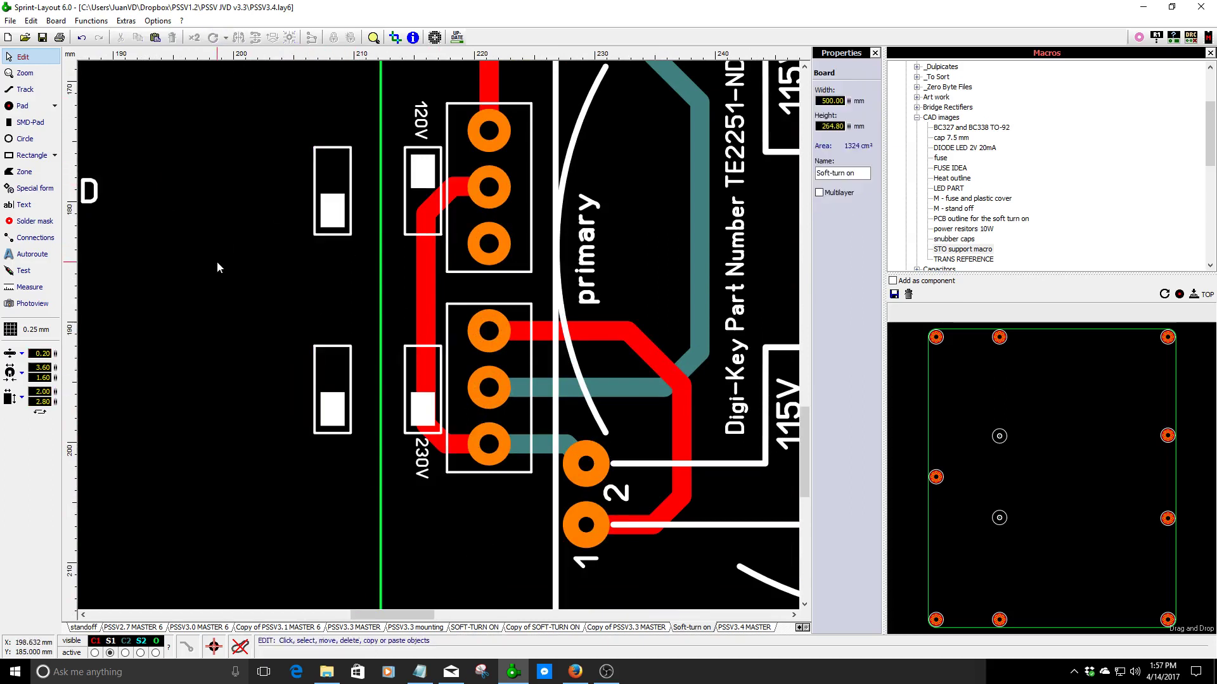
{"action": "left_click_drag", "start_coordinate": [307, 142], "coordinate": [330, 385]}
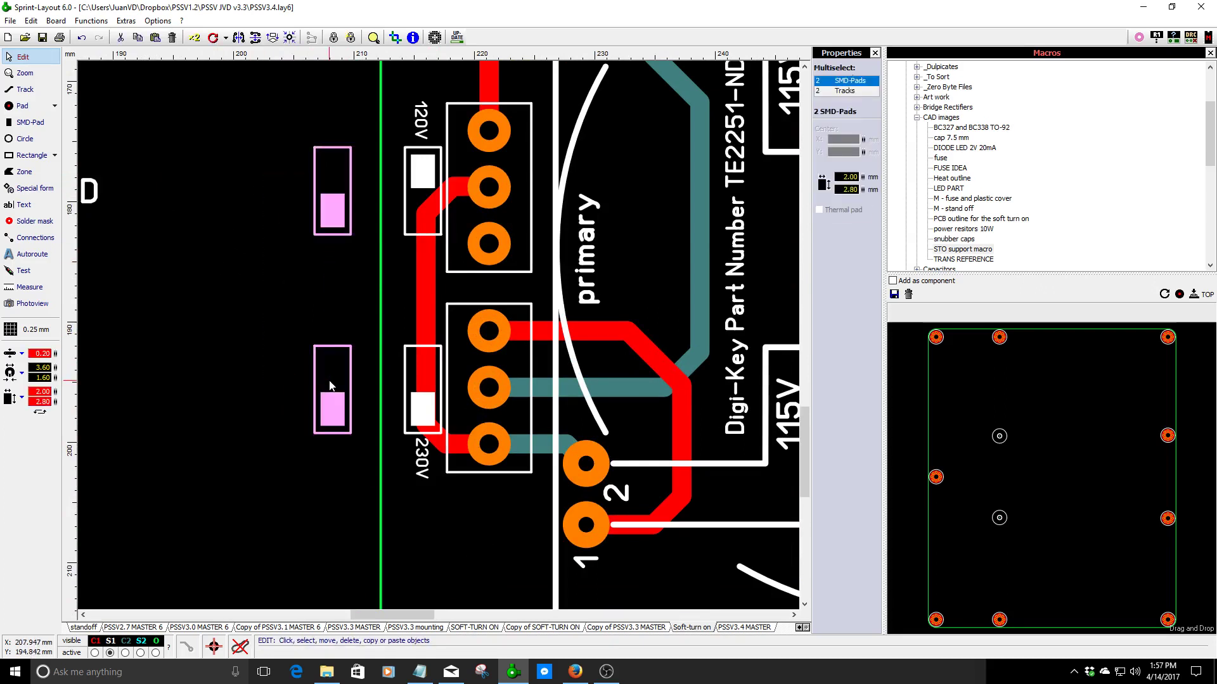
{"action": "left_click", "coordinate": [329, 386]}
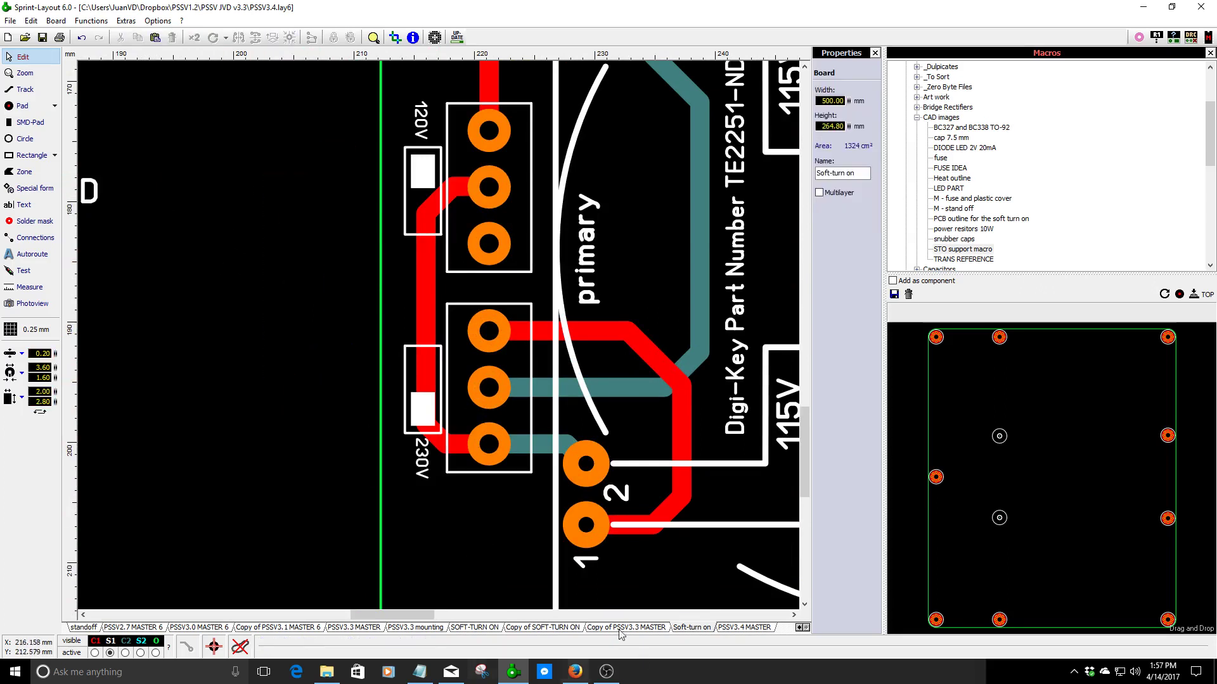
- Switch to Firefox and look through the L01 Series datasheet's part number tables for the 15 VA transformer's fuse specification
{"action": "left_click", "coordinate": [573, 673]}
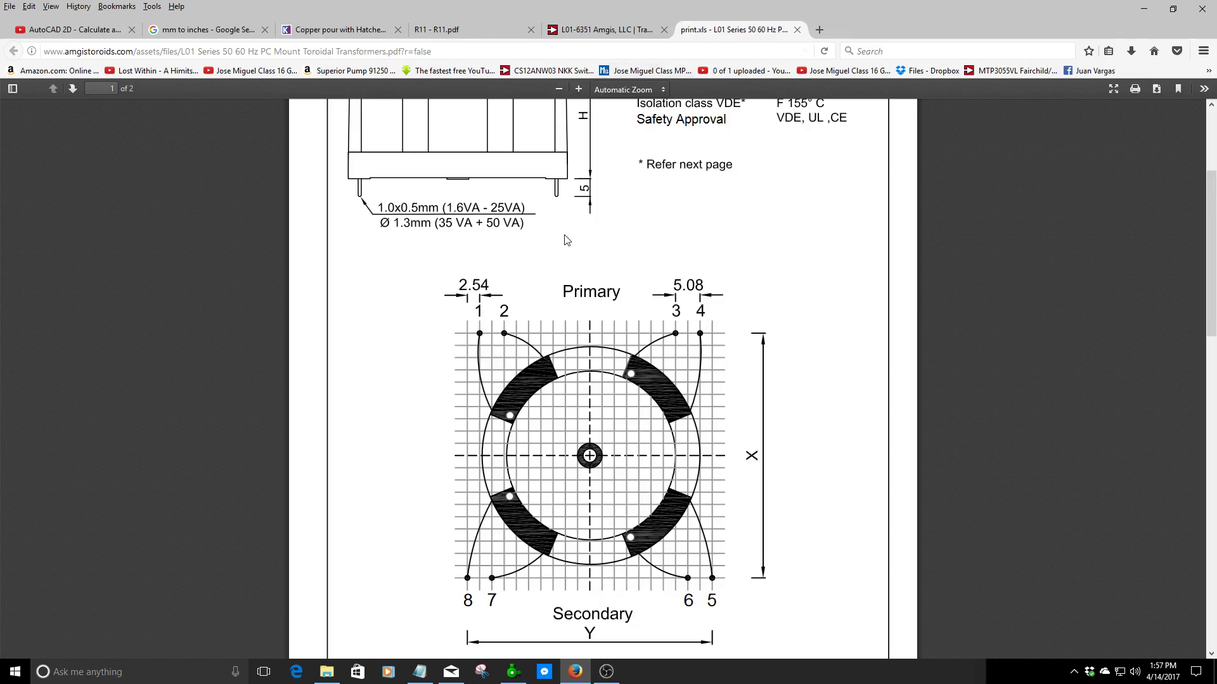
{"action": "scroll", "coordinate": [531, 368], "scroll_direction": "down", "scroll_amount": 15}
{"action": "scroll", "coordinate": [563, 504], "scroll_direction": "up", "scroll_amount": 2}
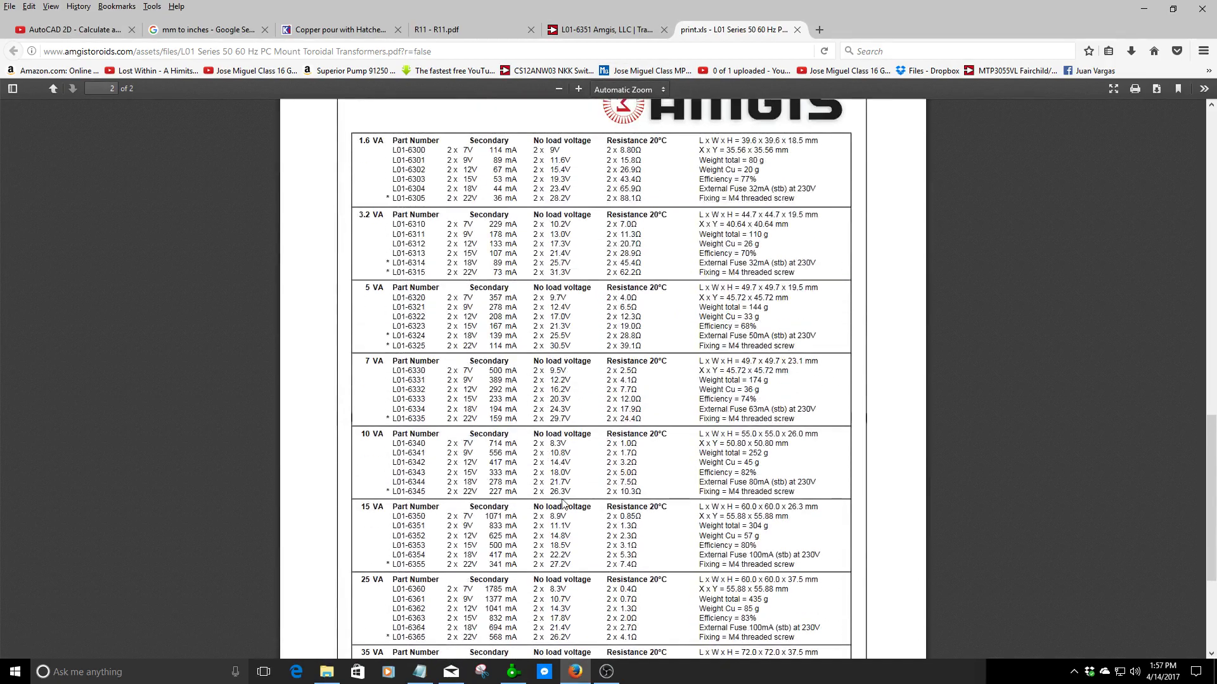
{"action": "scroll", "coordinate": [562, 504], "scroll_direction": "up", "scroll_amount": 1}
{"action": "scroll", "coordinate": [672, 532], "scroll_direction": "down", "scroll_amount": 3}
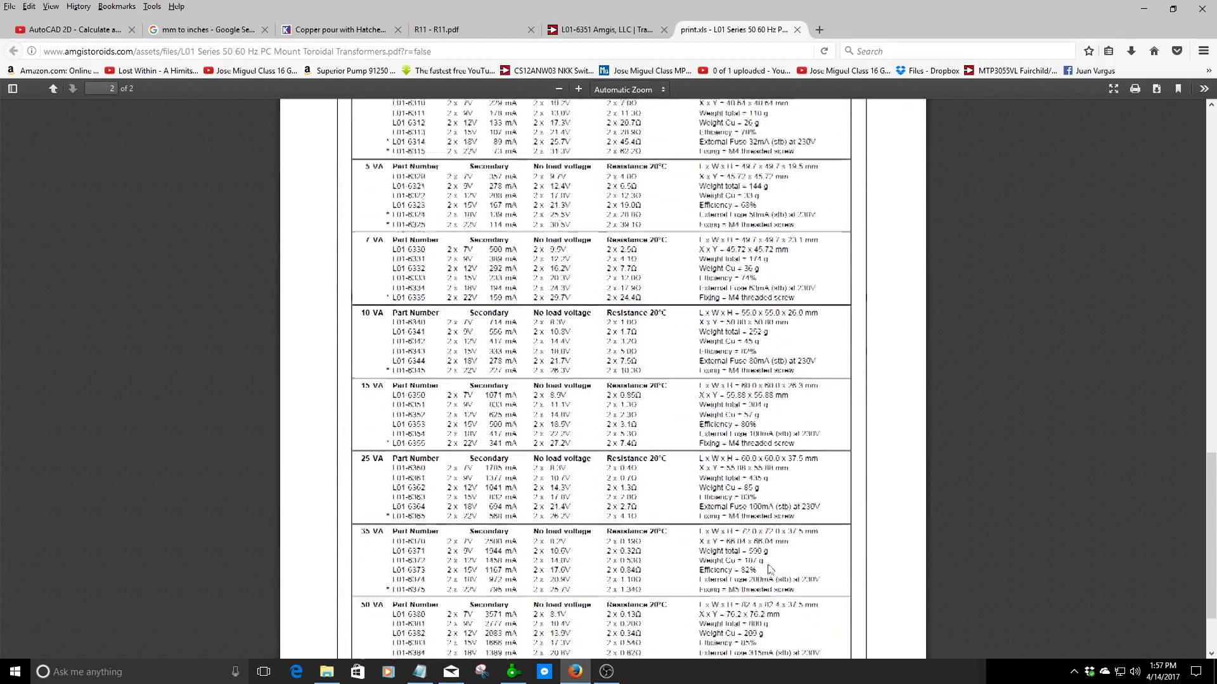
{"action": "scroll", "coordinate": [780, 557], "scroll_direction": "down", "scroll_amount": 2}
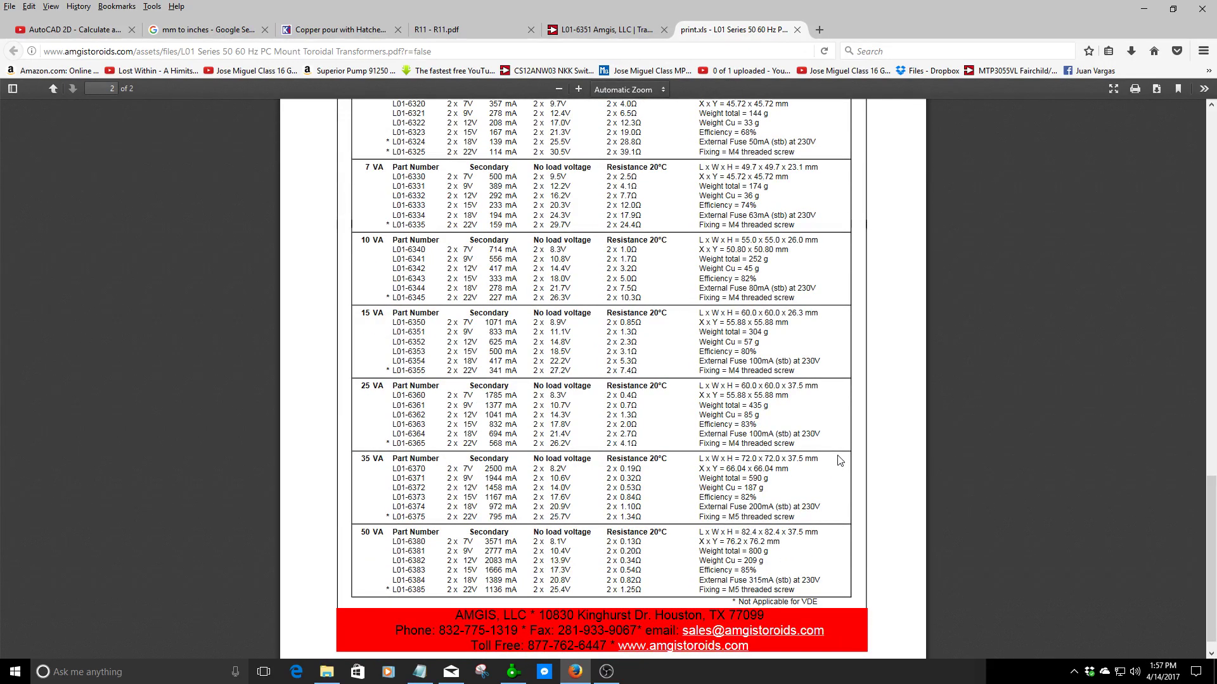
{"action": "scroll", "coordinate": [840, 460], "scroll_direction": "up", "scroll_amount": 2}
{"action": "scroll", "coordinate": [839, 460], "scroll_direction": "up", "scroll_amount": 3}
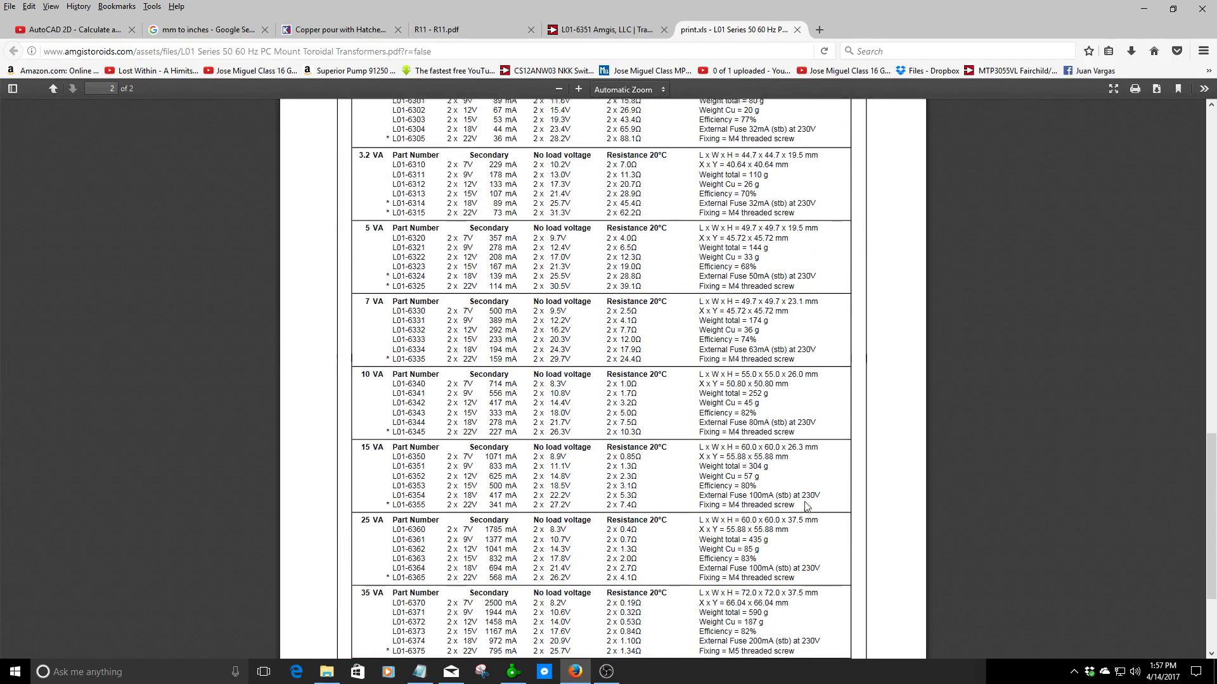
{"action": "scroll", "coordinate": [806, 504], "scroll_direction": "down", "scroll_amount": 3}
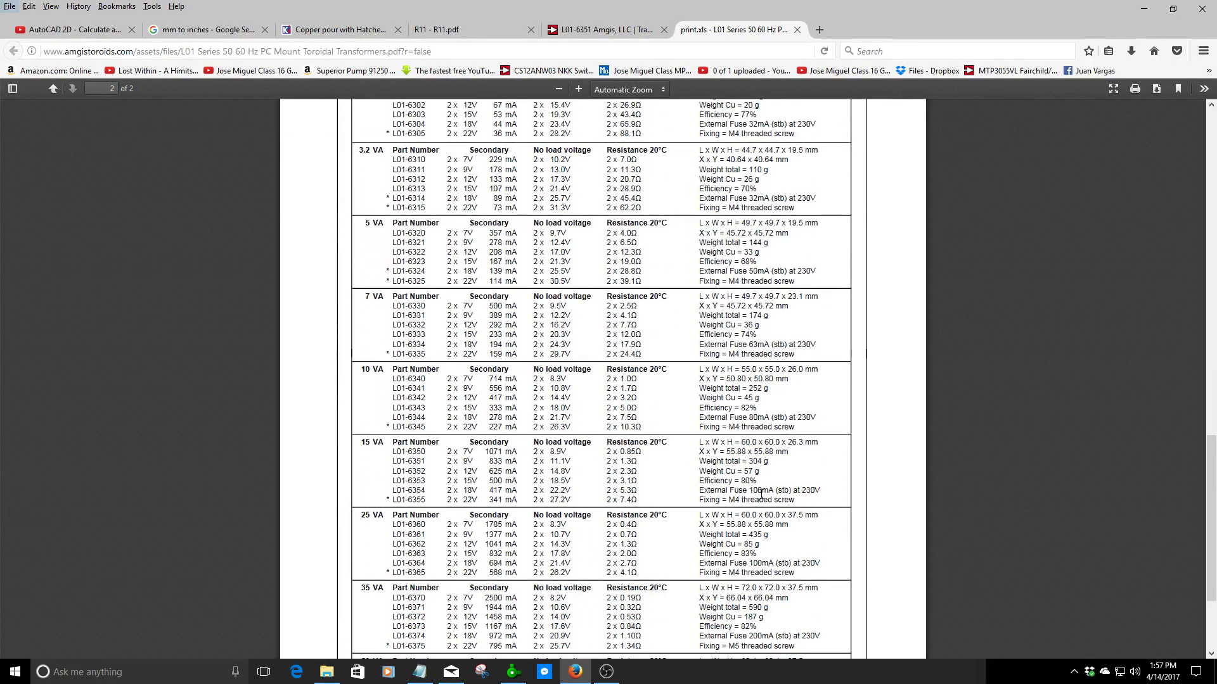
{"action": "scroll", "coordinate": [994, 209], "scroll_direction": "down", "scroll_amount": 4}
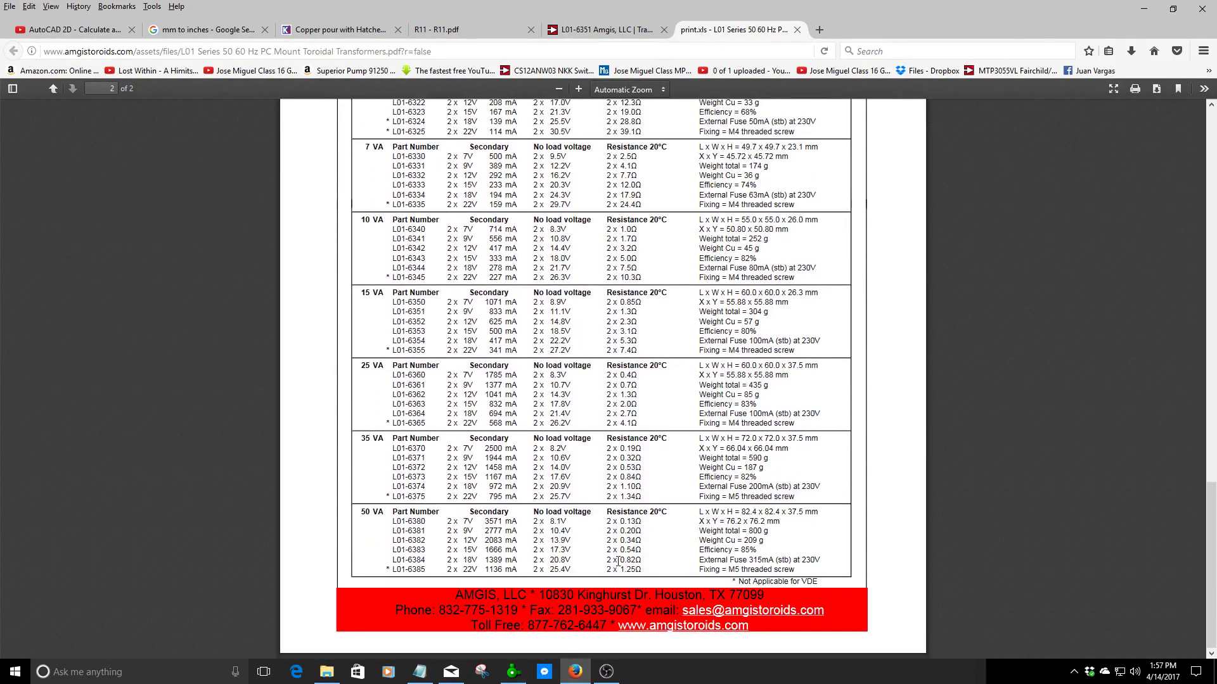
{"action": "scroll", "coordinate": [697, 481], "scroll_direction": "up", "scroll_amount": 3}
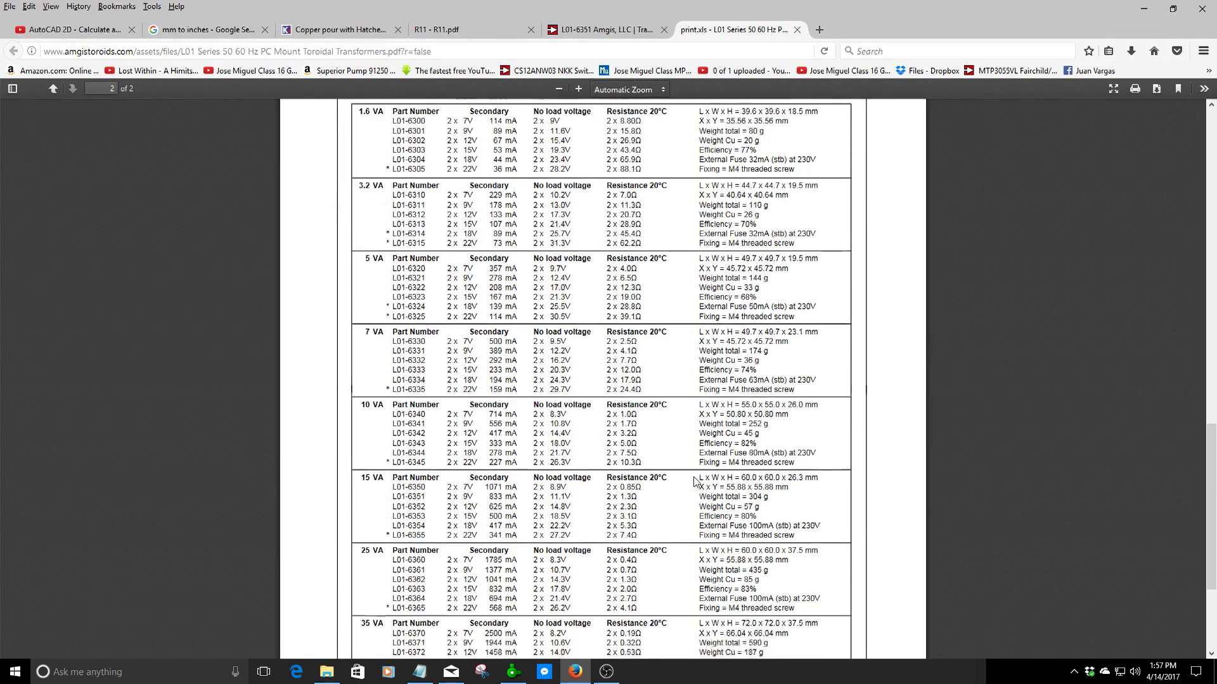
- Highlight part number L01-6351 and the 15 VA external fuse rating in the enlarged datasheet, and return to Sprint-Layout
{"action": "left_click", "coordinate": [577, 89]}
{"action": "left_click", "coordinate": [577, 89]}
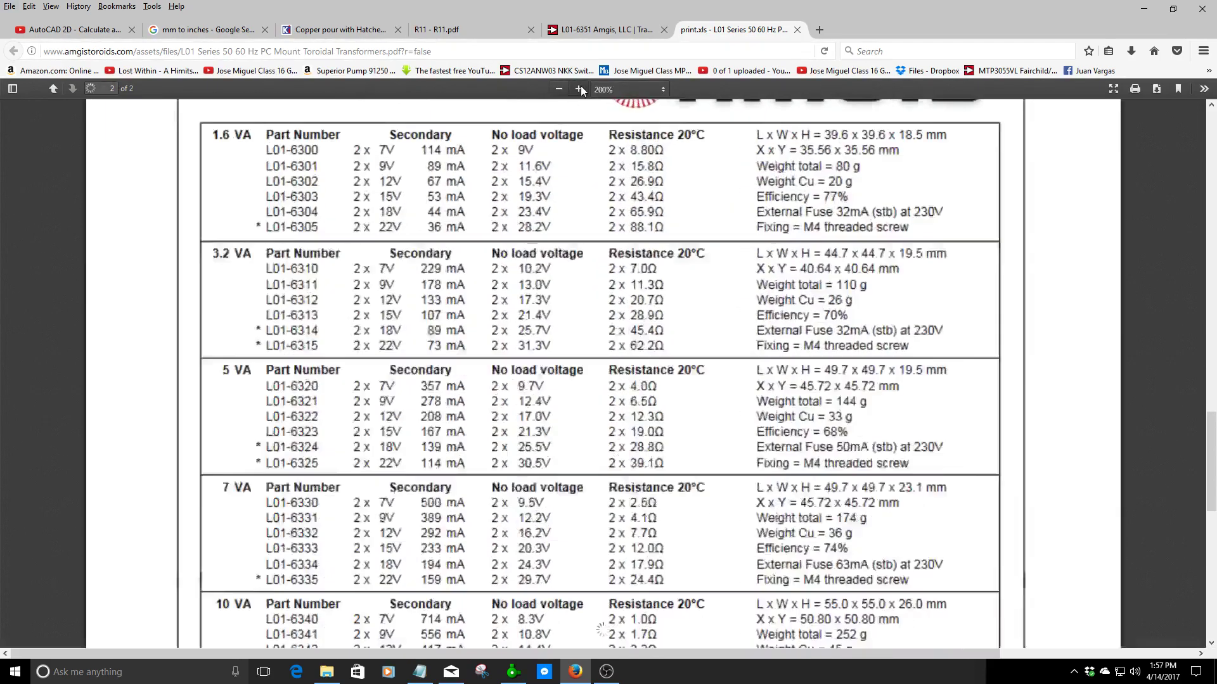
{"action": "scroll", "coordinate": [756, 467], "scroll_direction": "down", "scroll_amount": 4}
{"action": "scroll", "coordinate": [756, 467], "scroll_direction": "down", "scroll_amount": 5}
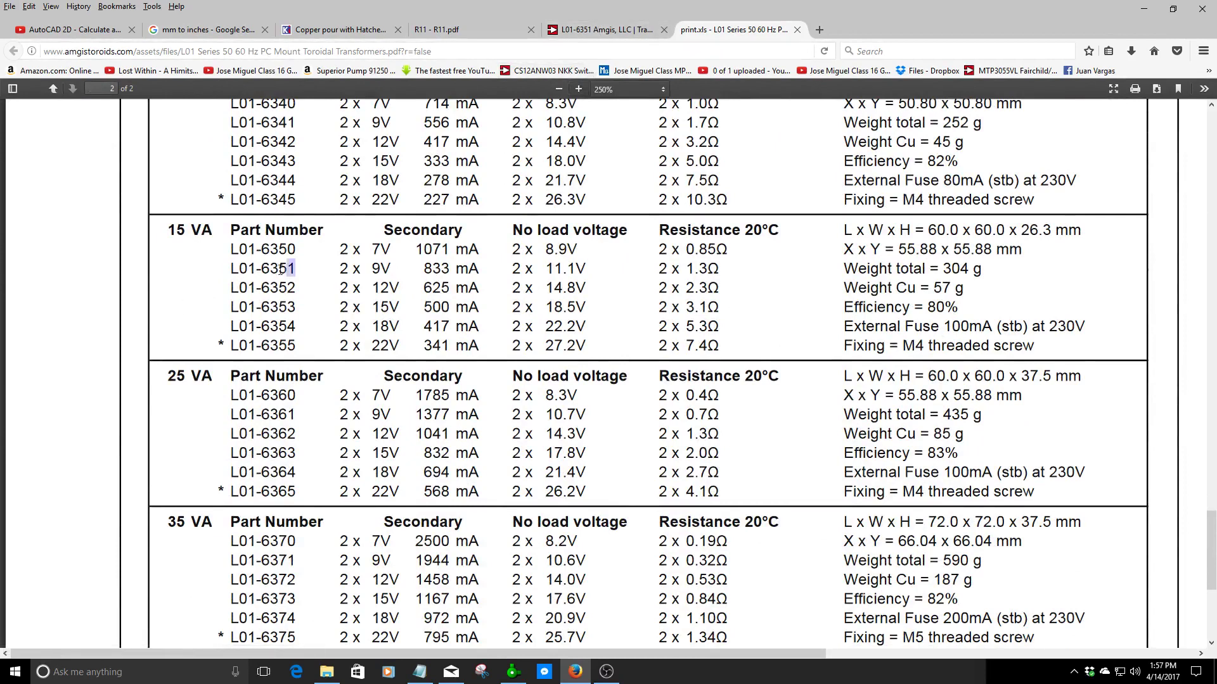
{"action": "left_click_drag", "start_coordinate": [296, 269], "coordinate": [229, 269]}
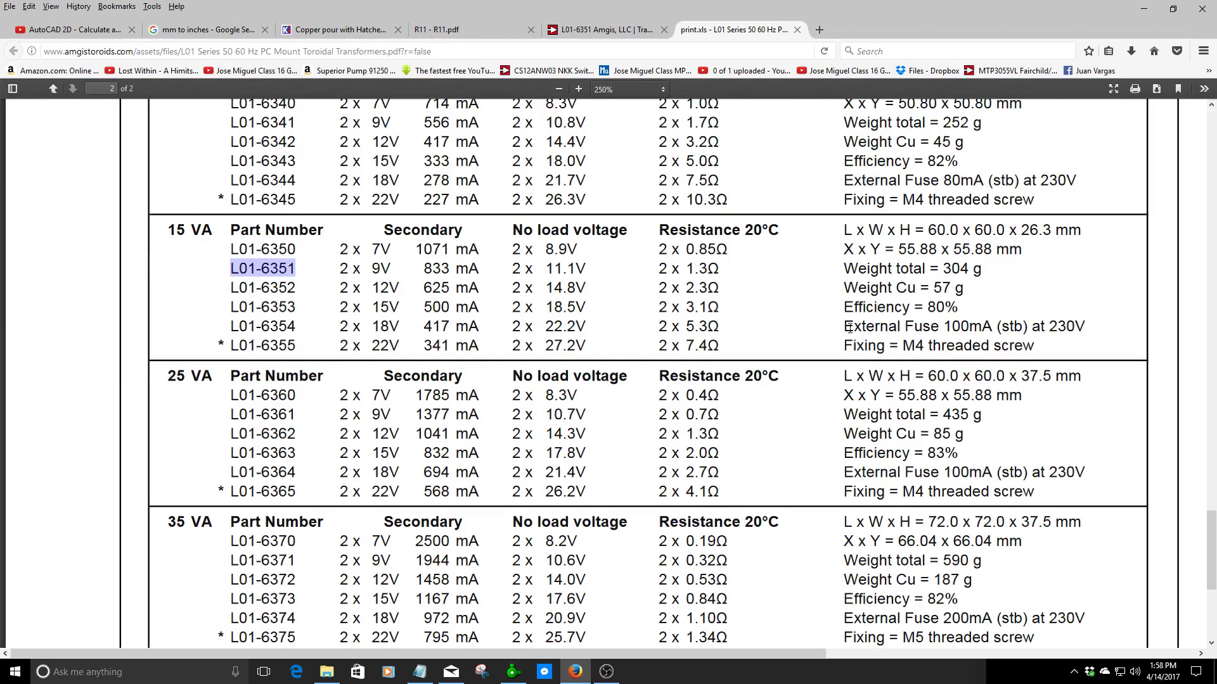
{"action": "double_click", "coordinate": [976, 326]}
{"action": "left_click_drag", "start_coordinate": [976, 326], "coordinate": [945, 327]}
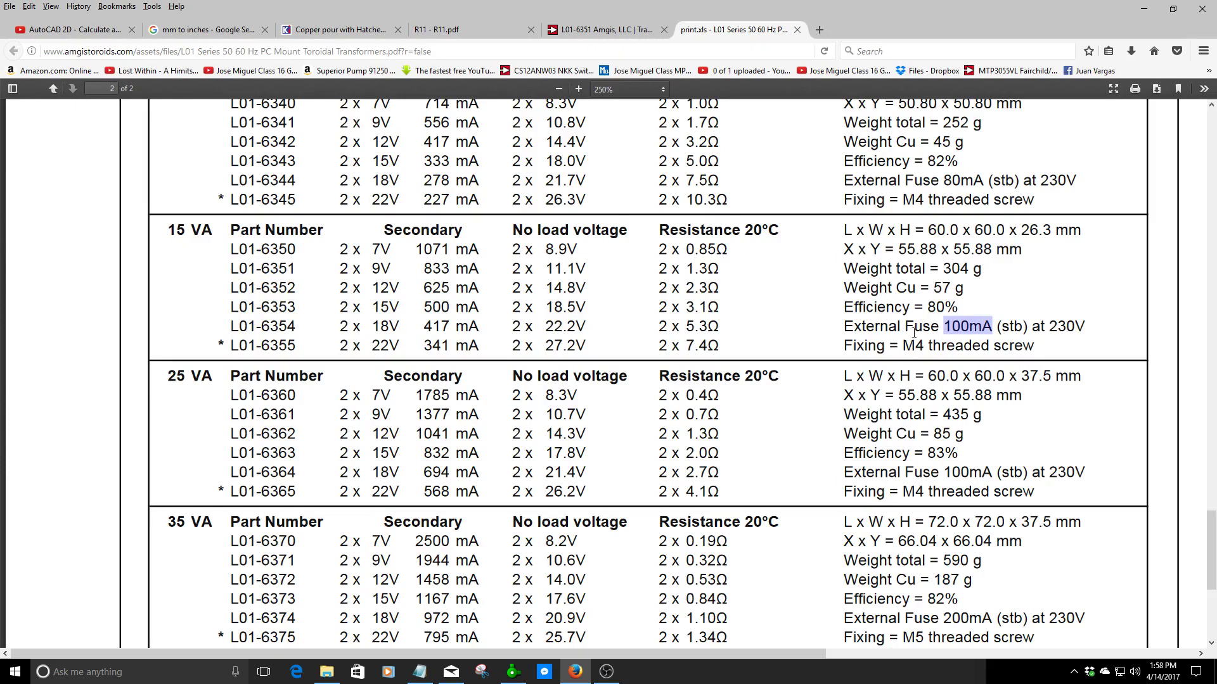
{"action": "left_click", "coordinate": [513, 672]}
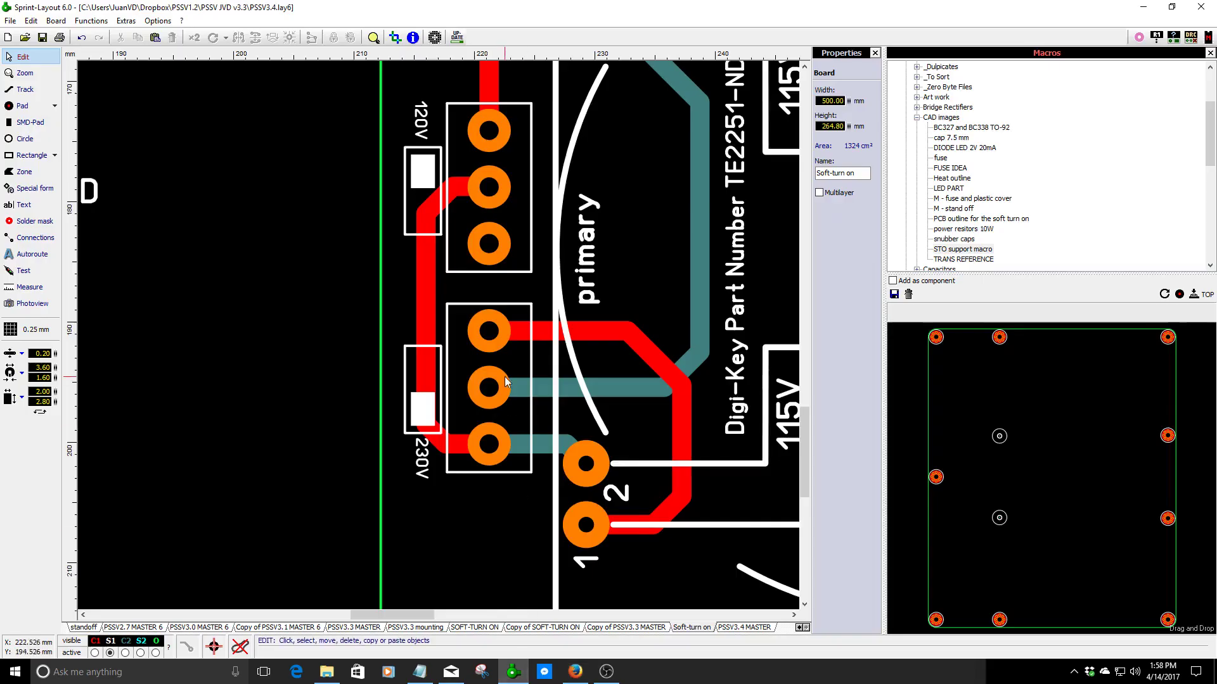
- Examine the transformer's central M4 mounting hole and select its pad to check the diameter
{"action": "scroll", "coordinate": [454, 298], "scroll_direction": "down", "scroll_amount": 2}
{"action": "scroll", "coordinate": [454, 297], "scroll_direction": "up", "scroll_amount": 4}
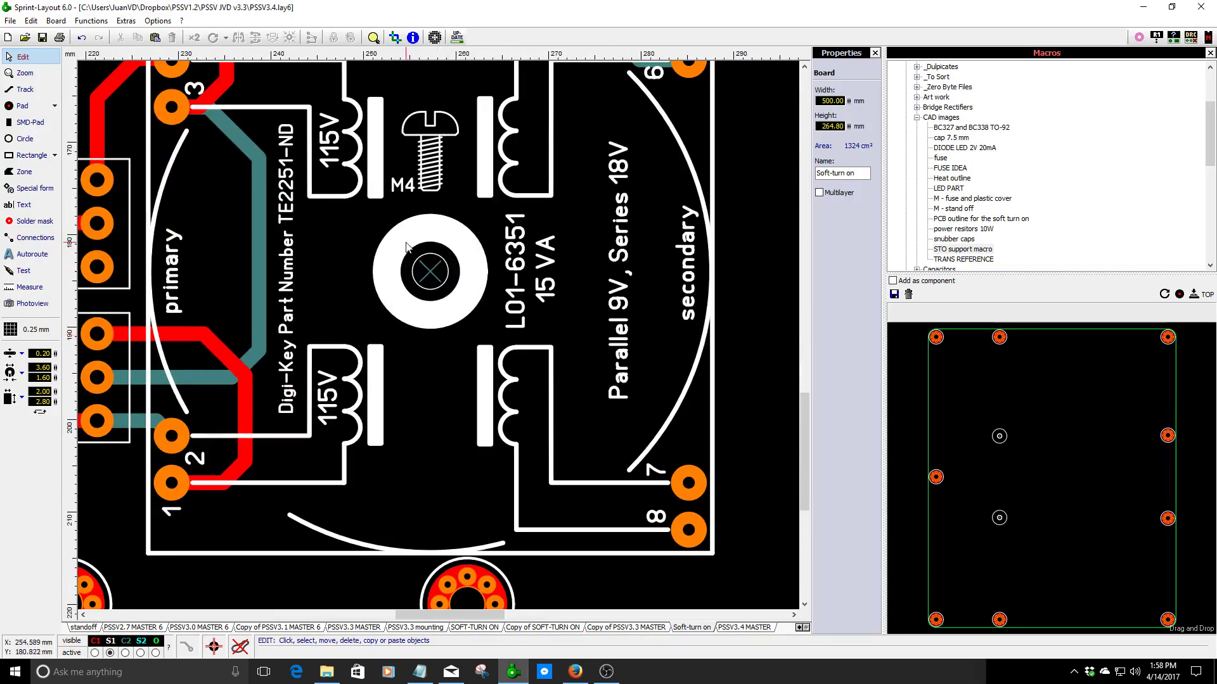
{"action": "scroll", "coordinate": [429, 350], "scroll_direction": "up", "scroll_amount": 2}
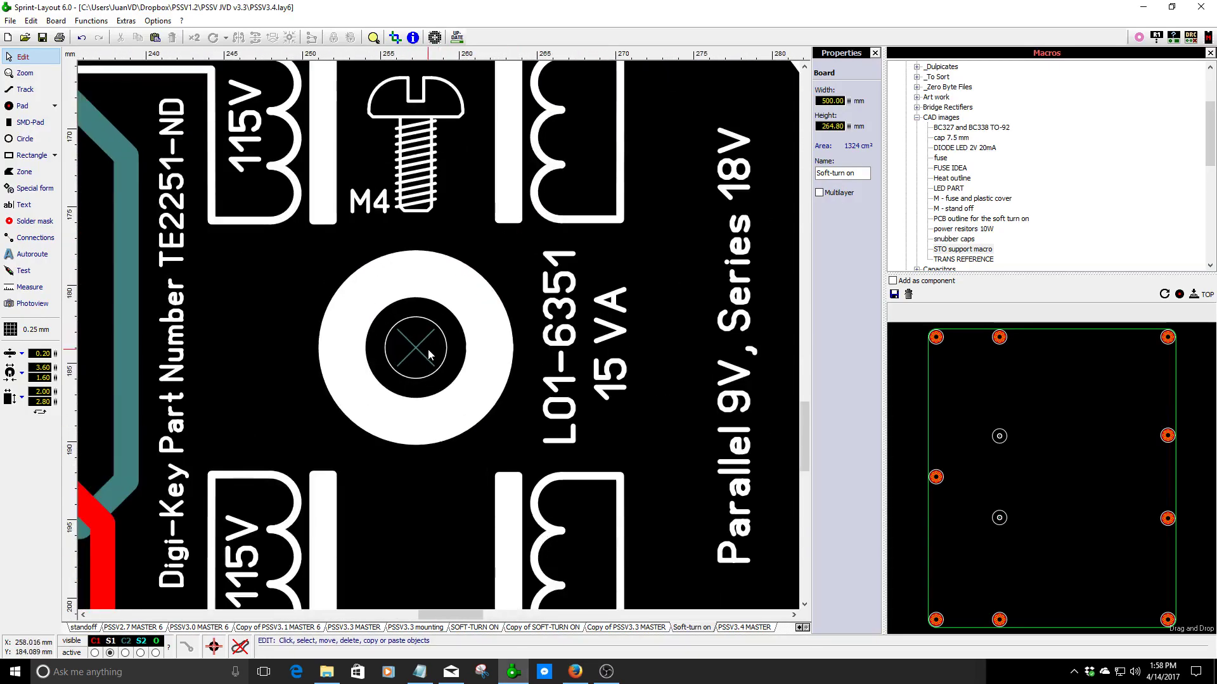
{"action": "scroll", "coordinate": [429, 354], "scroll_direction": "down", "scroll_amount": 2}
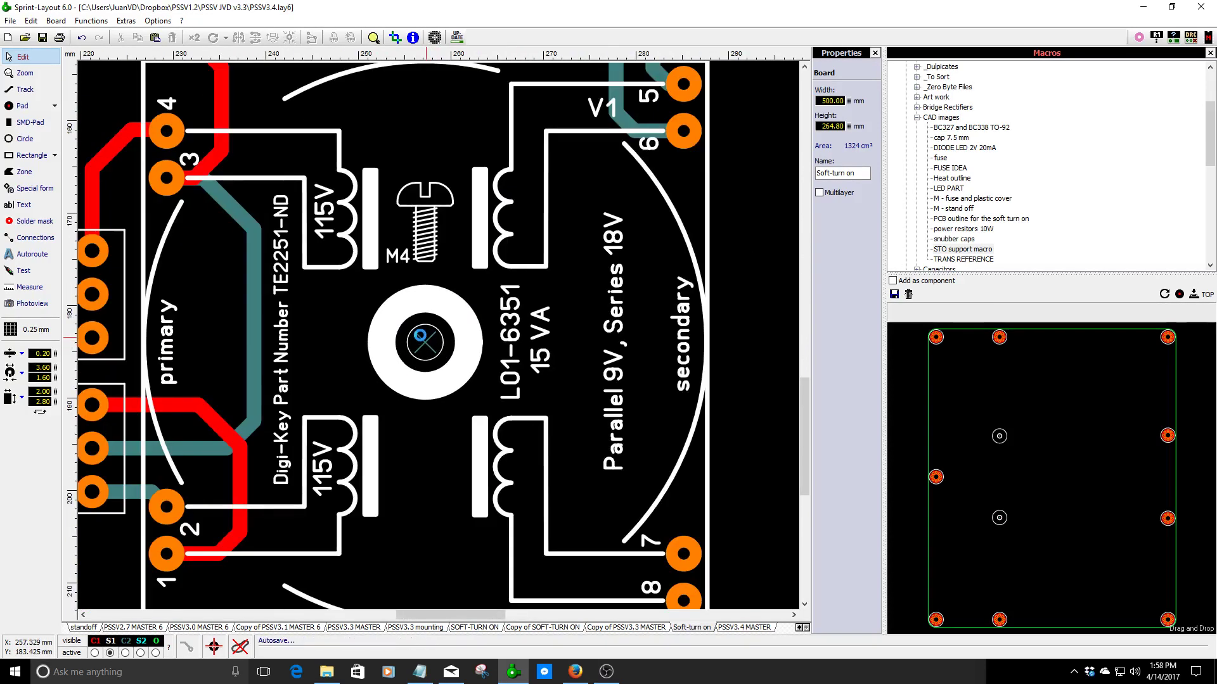
{"action": "left_click", "coordinate": [417, 337]}
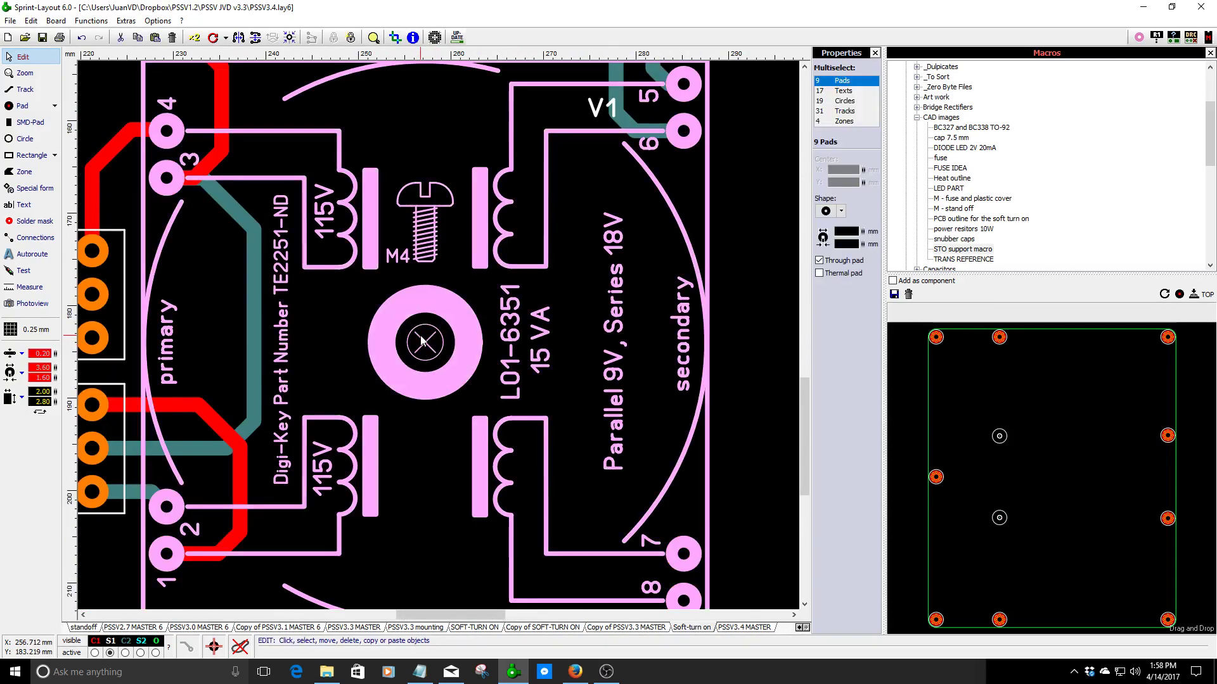
{"action": "left_click", "coordinate": [426, 412]}
{"action": "scroll", "coordinate": [426, 412], "scroll_direction": "up", "scroll_amount": 1}
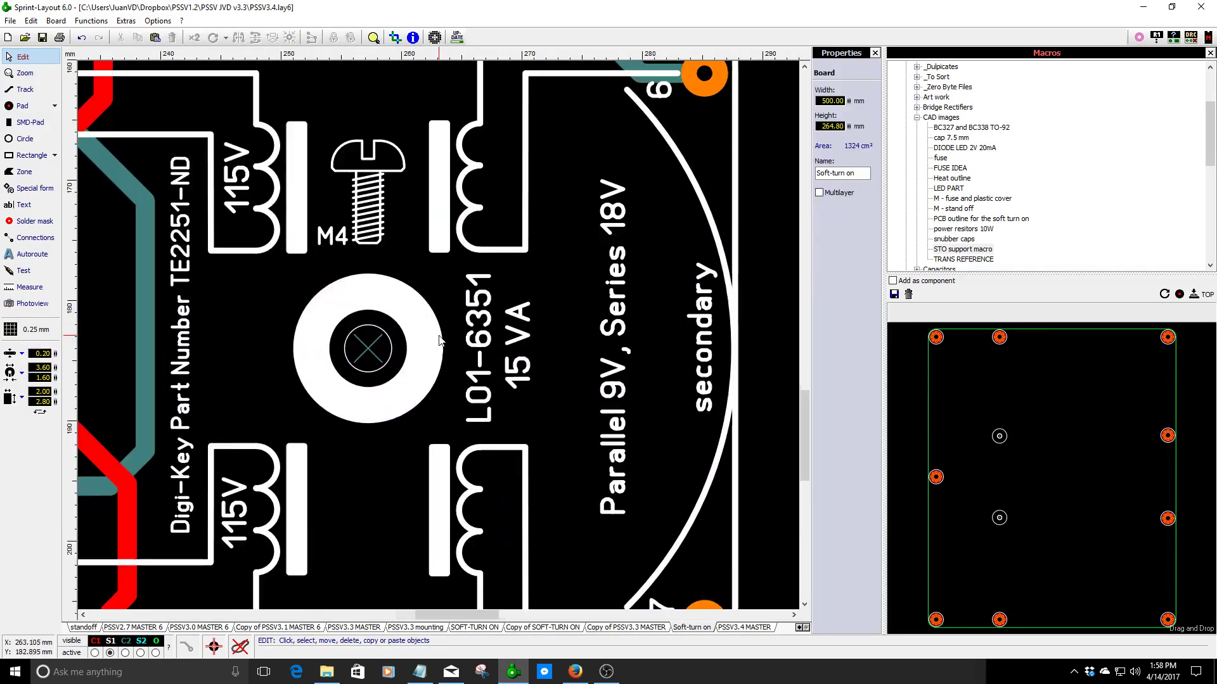
{"action": "left_click", "coordinate": [374, 358]}
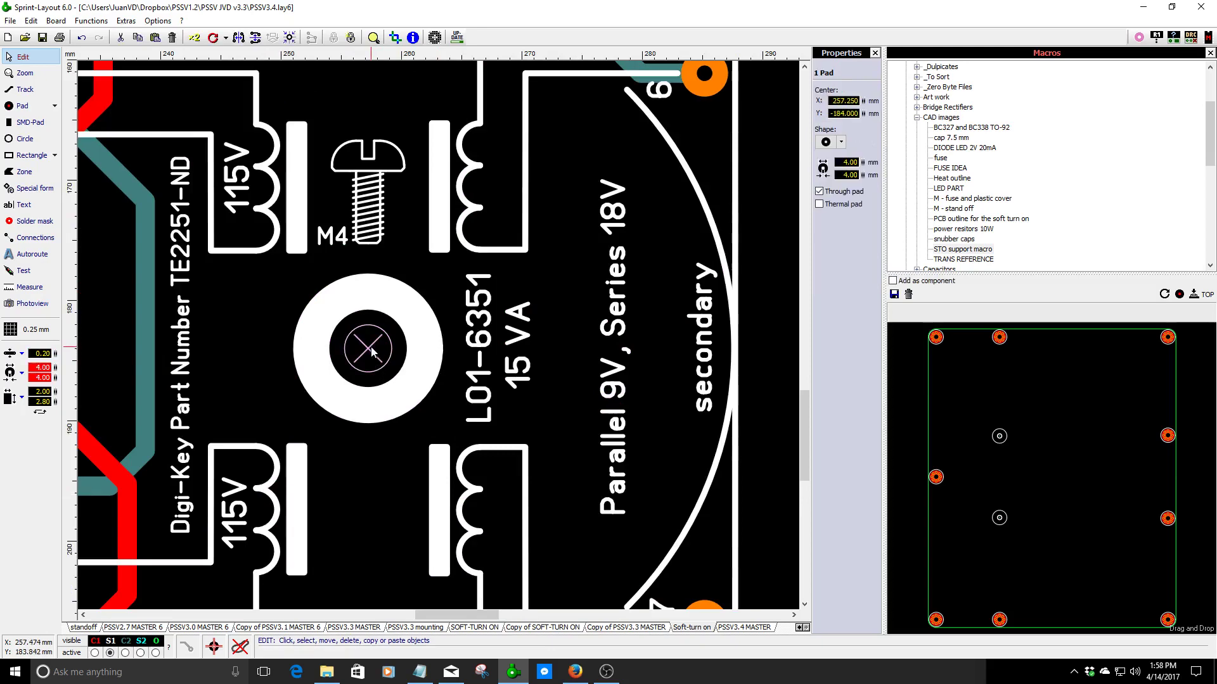
{"action": "left_click", "coordinate": [420, 510]}
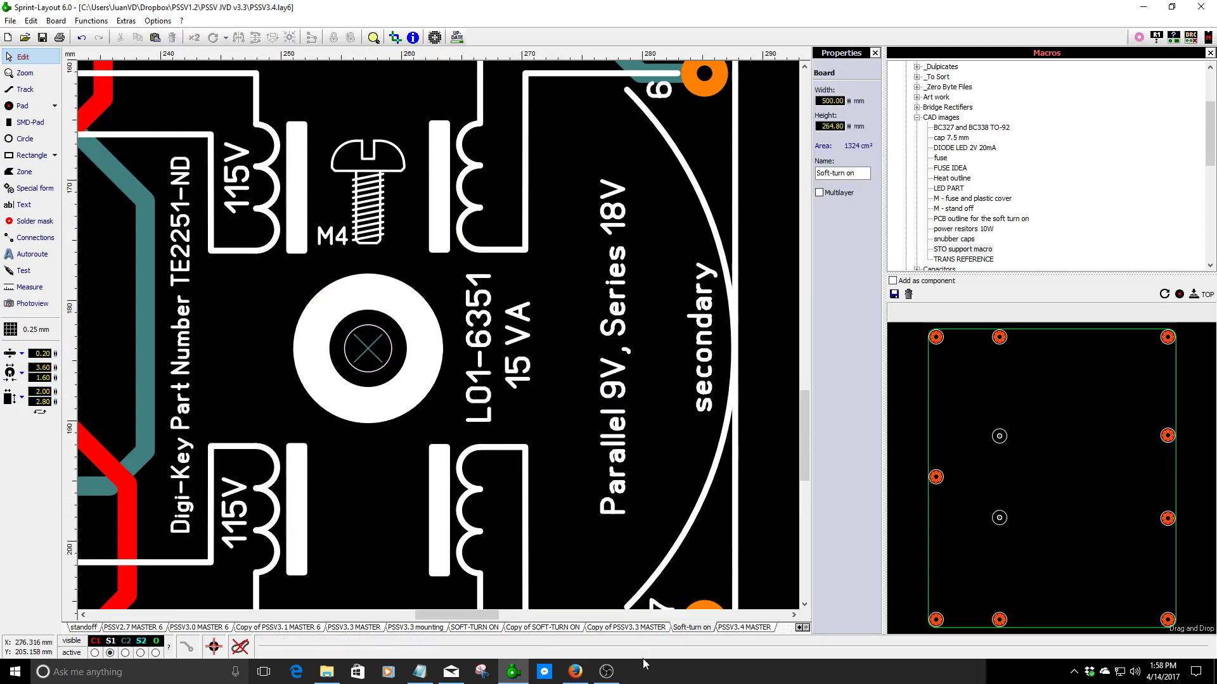
- Switch to Firefox and search the web for "M4 hole screw" from the new tab page
{"action": "left_click", "coordinate": [579, 674]}
{"action": "left_click", "coordinate": [822, 30]}
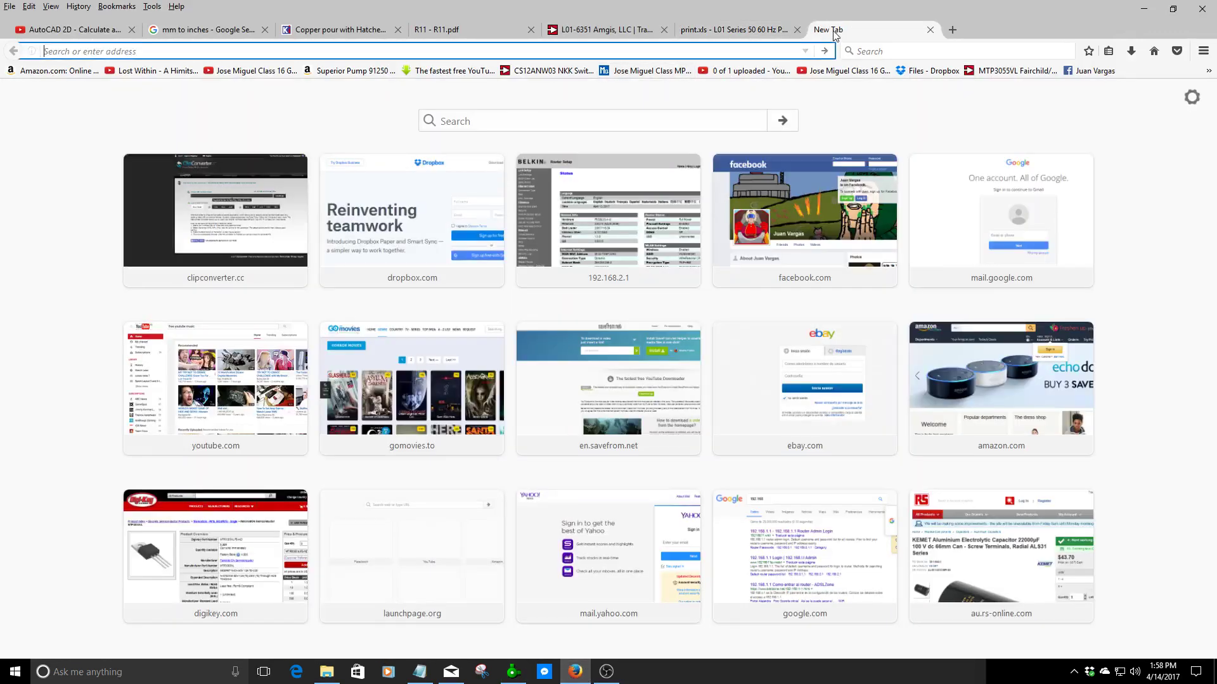
{"action": "left_click", "coordinate": [638, 127]}
{"action": "type", "text": "au"}
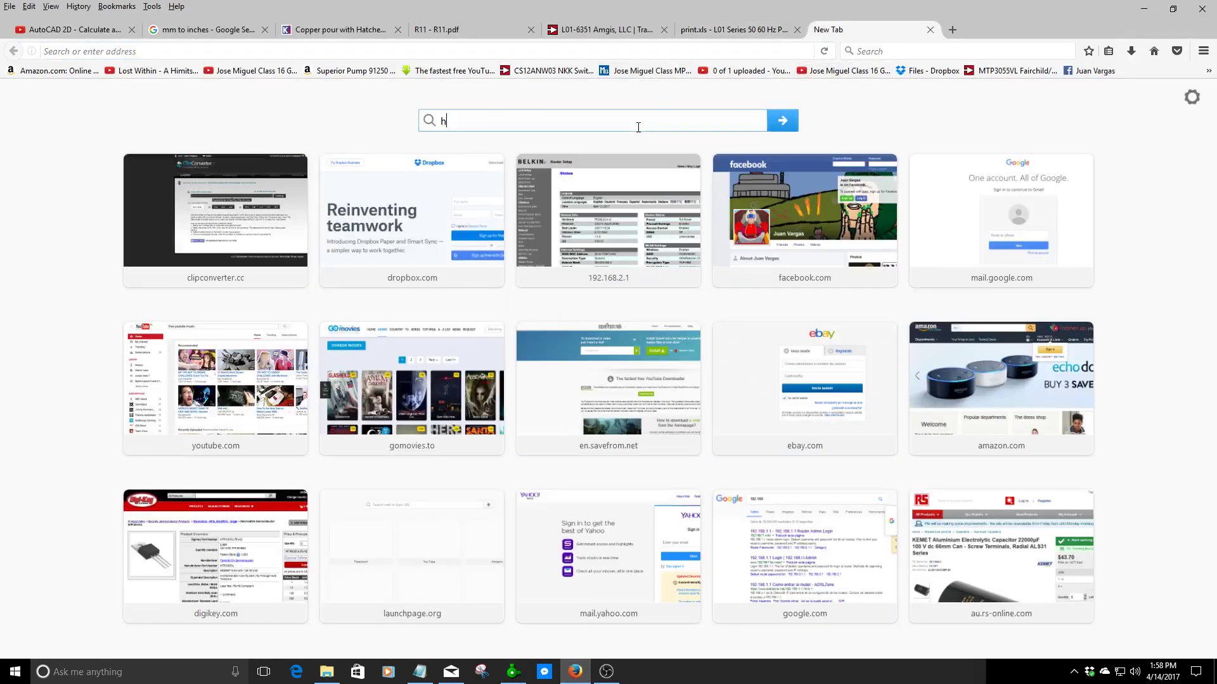
{"action": "key", "text": "BackSpace"}
{"action": "key", "text": "BackSpace"}
{"action": "type", "text": "M4"}
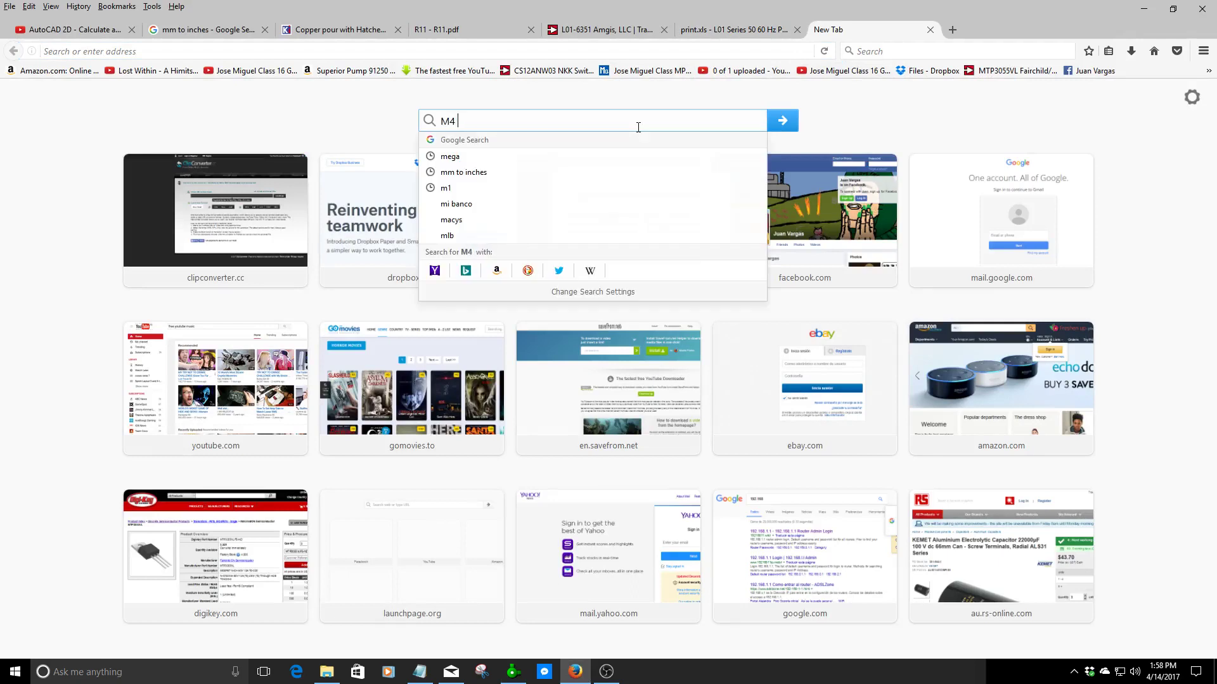
{"action": "type", "text": " hole scre"}
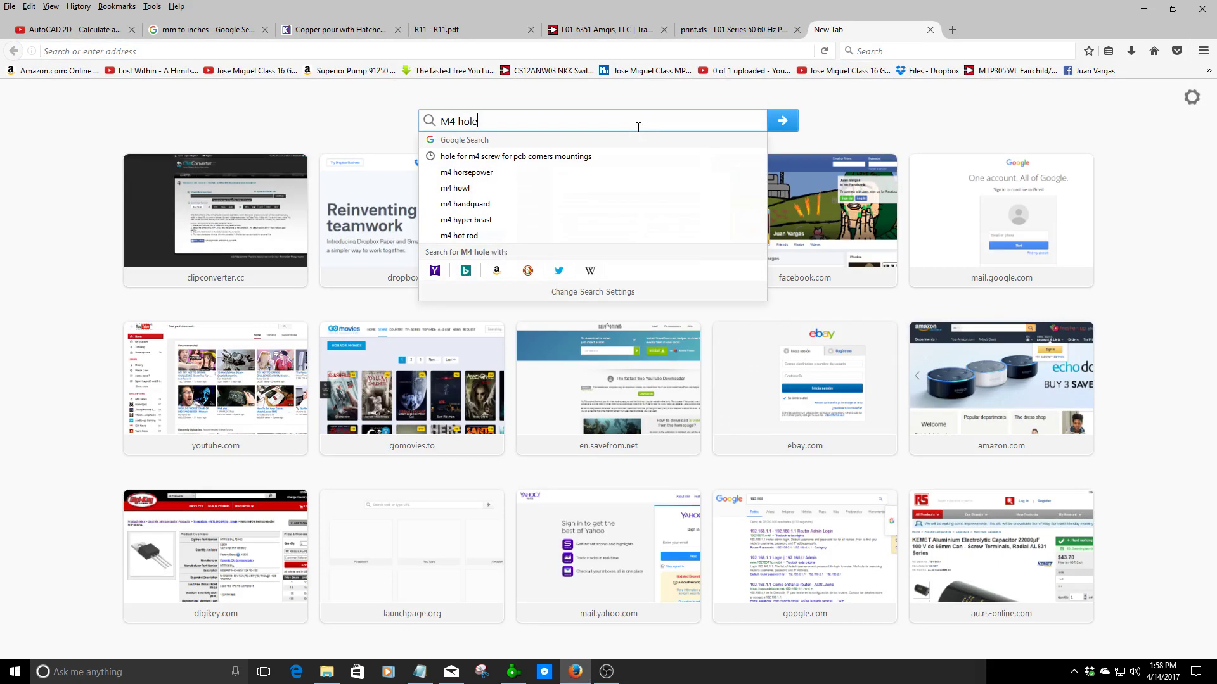
{"action": "type", "text": "w"}
{"action": "key", "text": "Return"}
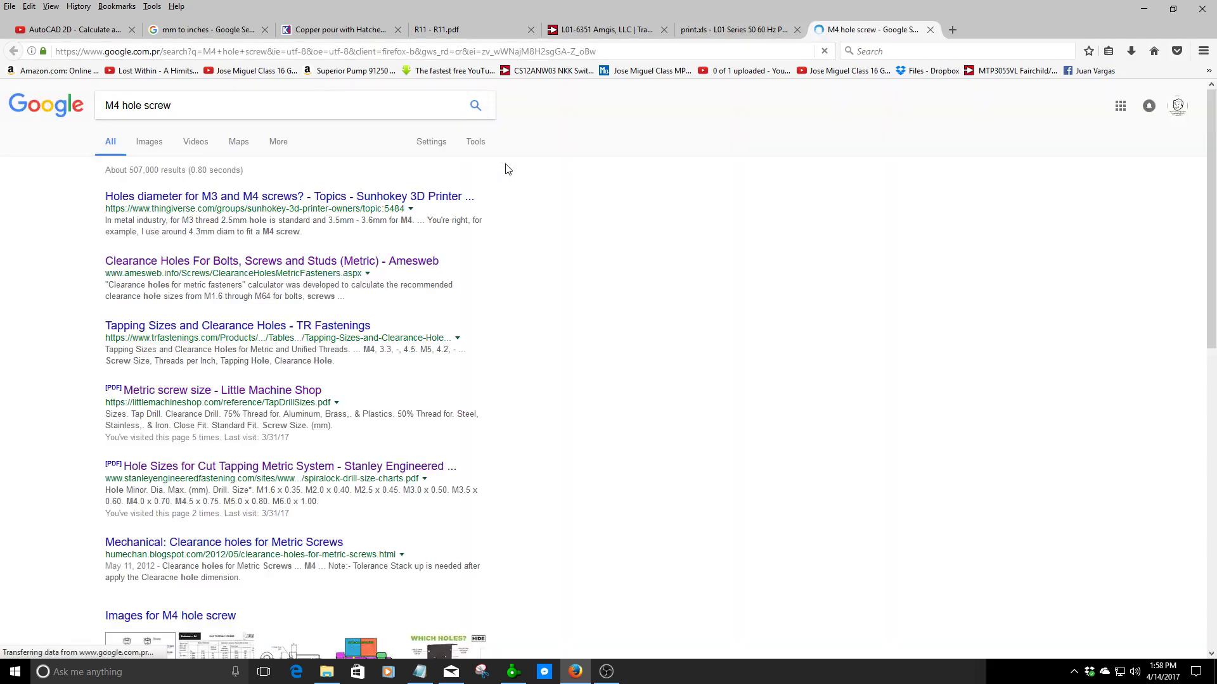
- Read the Thingiverse topic on M3 and M4 hole diameters and compare its linked metric thread chart with the transformer datasheet
{"action": "left_click", "coordinate": [297, 206]}
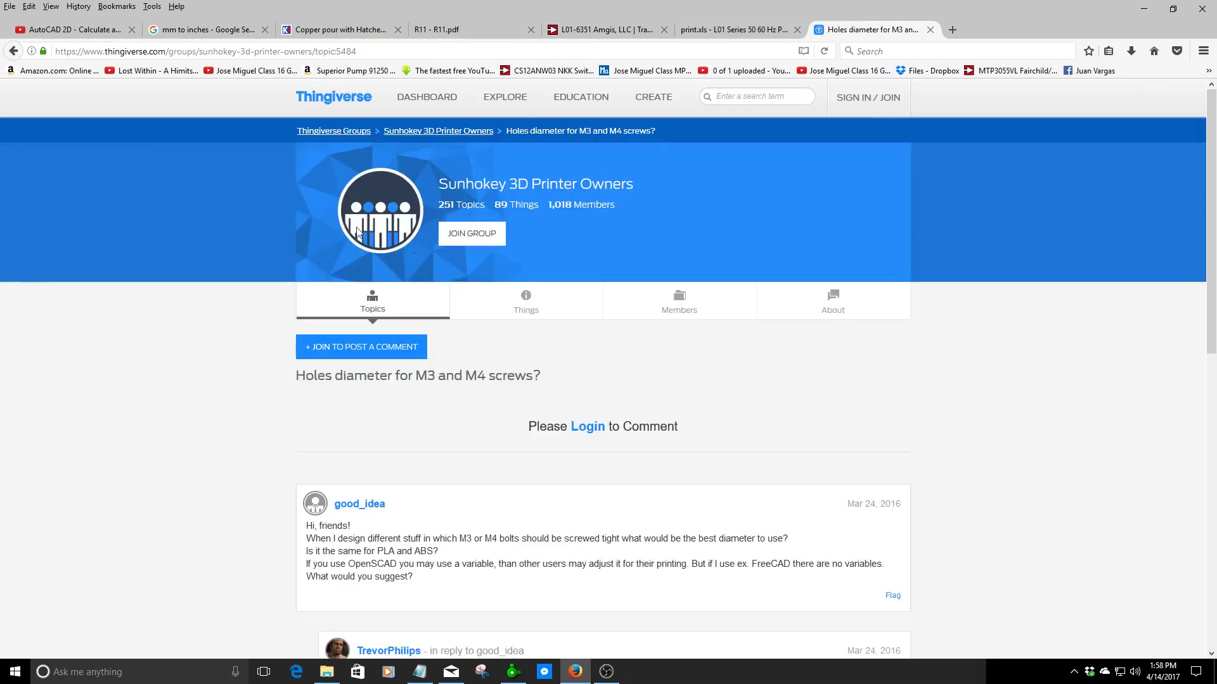
{"action": "scroll", "coordinate": [456, 292], "scroll_direction": "down", "scroll_amount": 6}
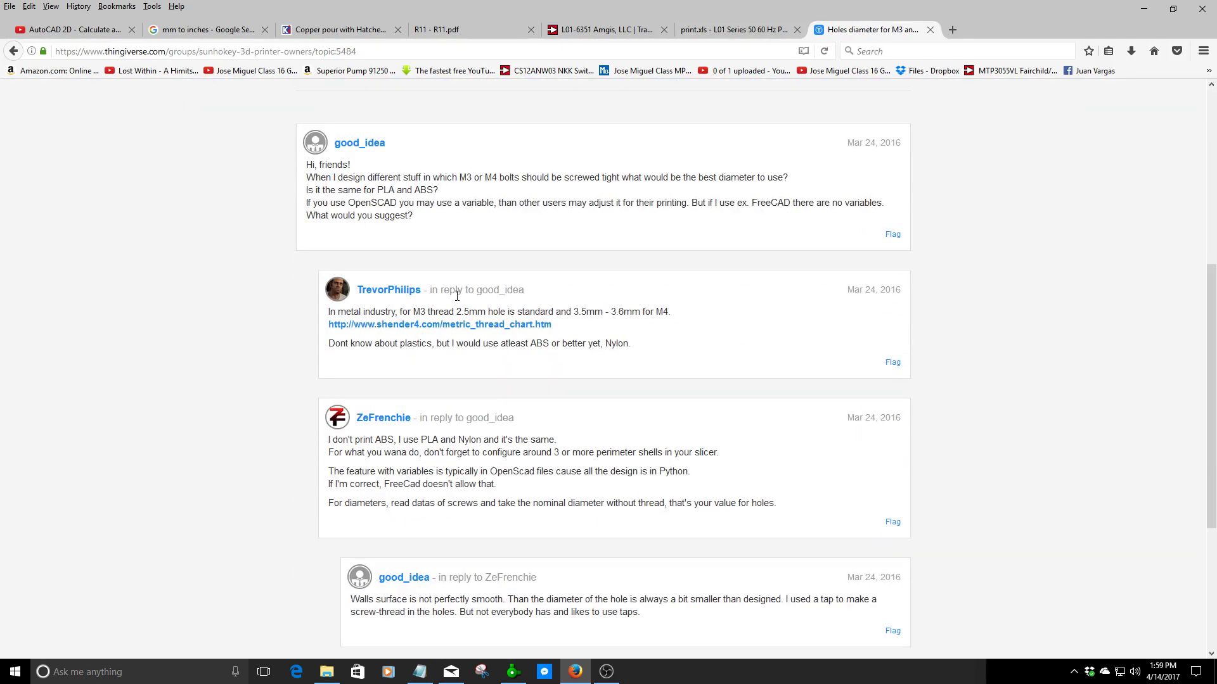
{"action": "left_click", "coordinate": [430, 325]}
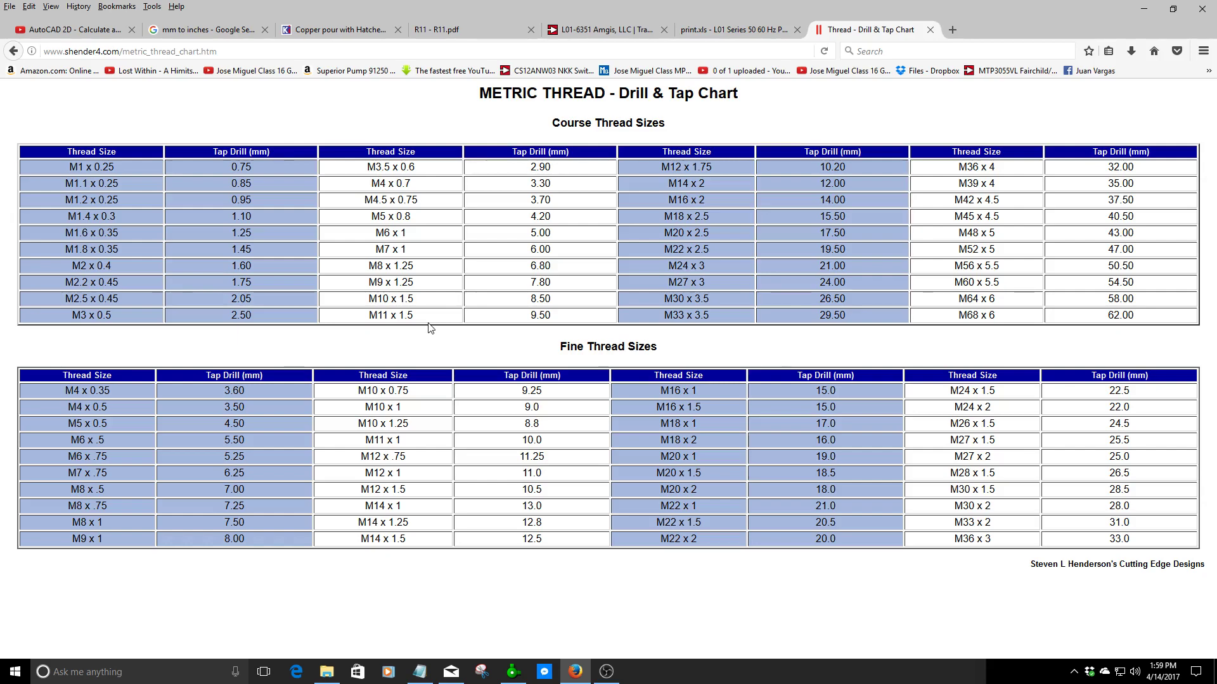
{"action": "left_click", "coordinate": [729, 30]}
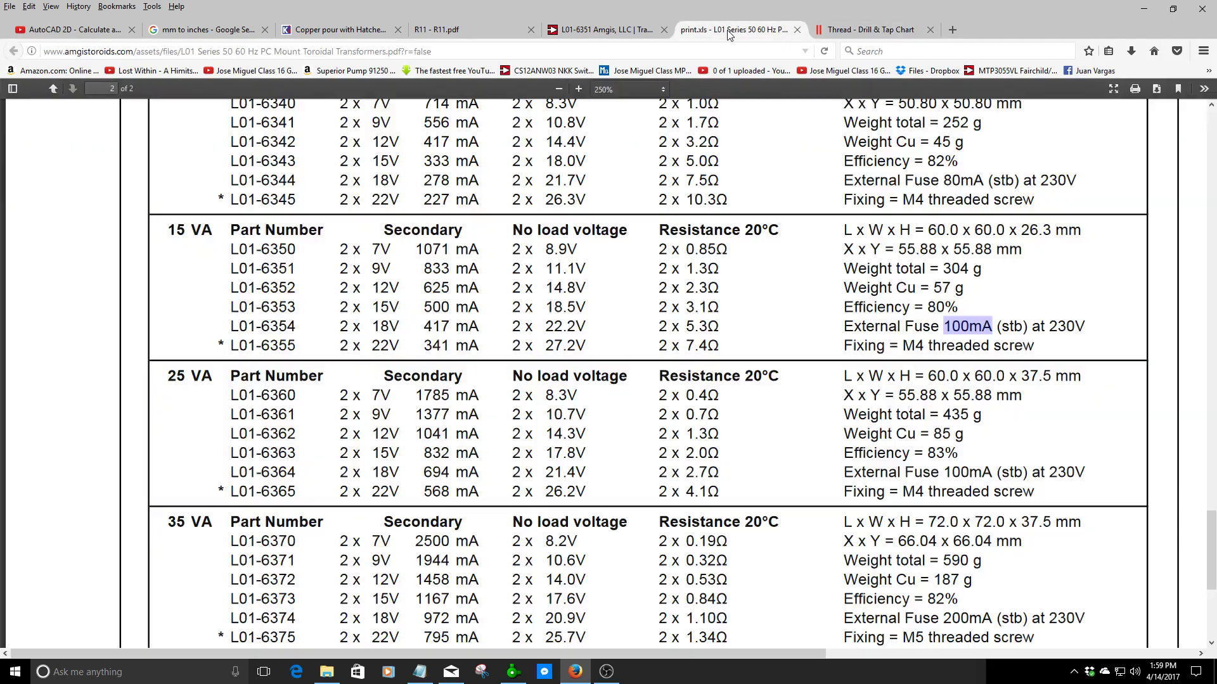
{"action": "left_click", "coordinate": [871, 30]}
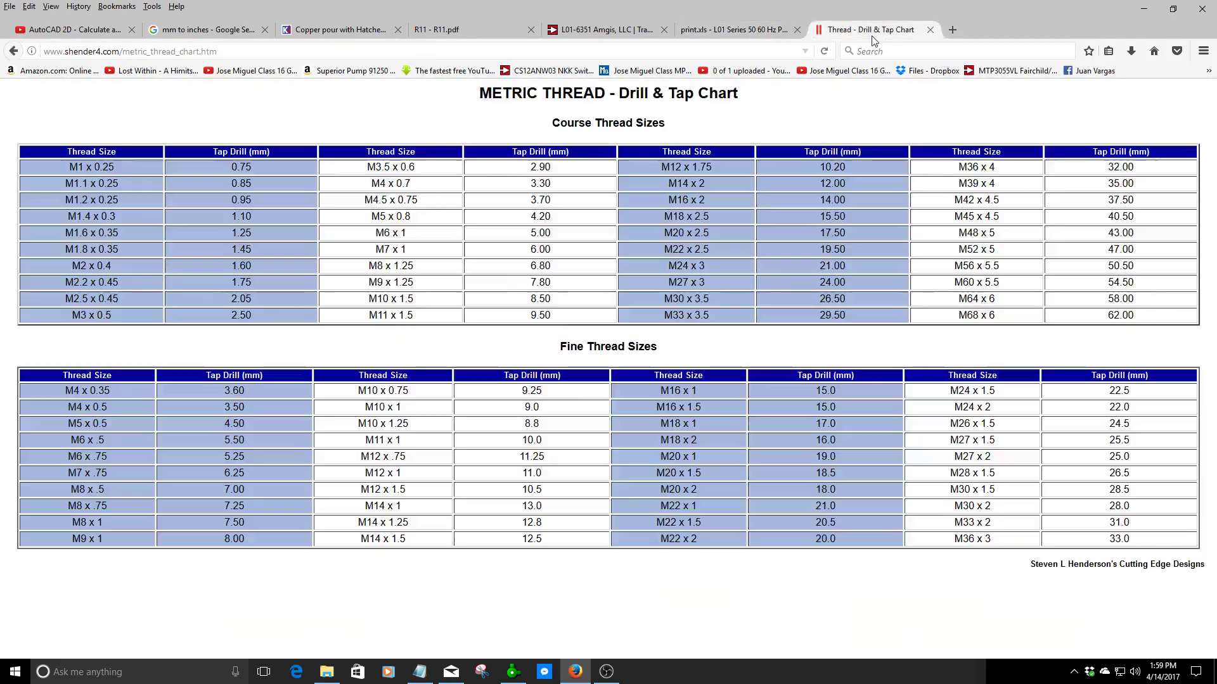
- Return to the search results and look up M4 in the "Clearance holes for Metric Screws" table
{"action": "left_click", "coordinate": [8, 50]}
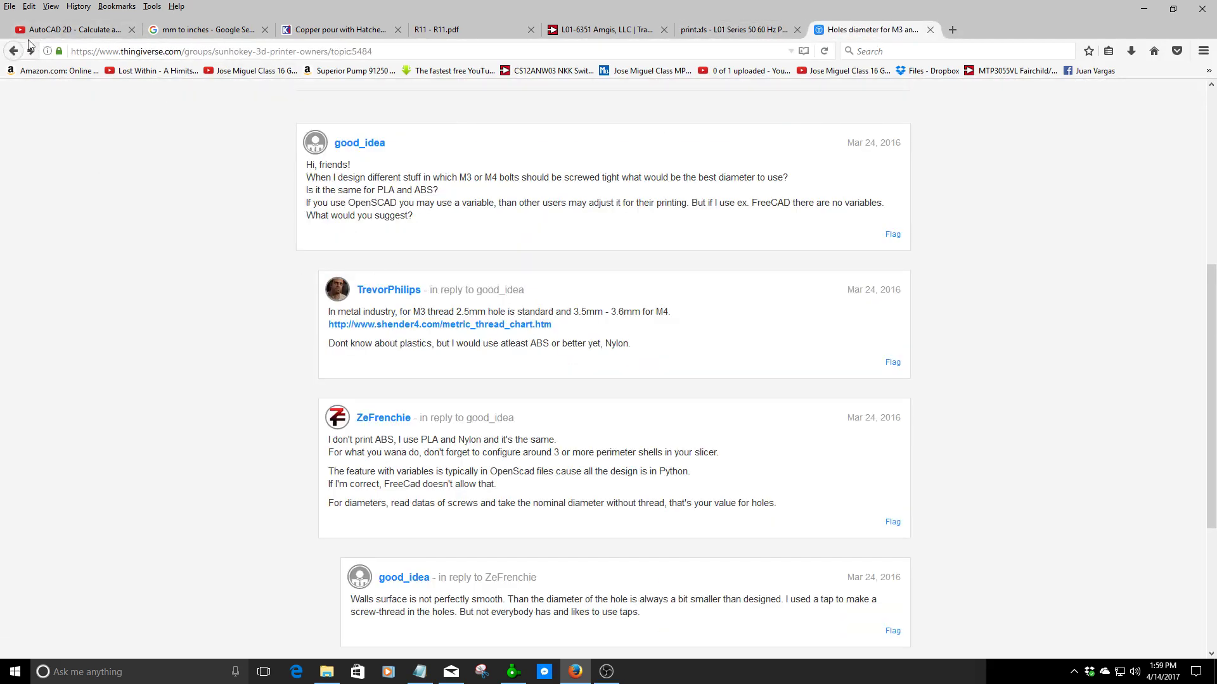
{"action": "left_click", "coordinate": [15, 51]}
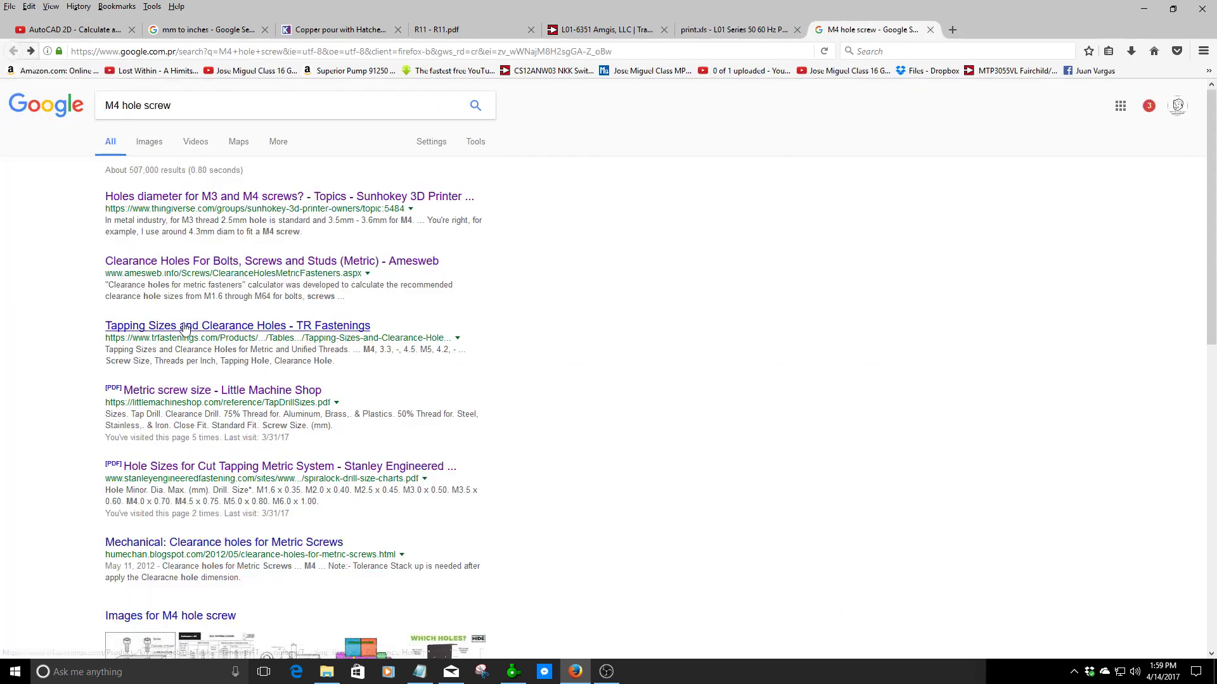
{"action": "scroll", "coordinate": [185, 329], "scroll_direction": "down", "scroll_amount": 3}
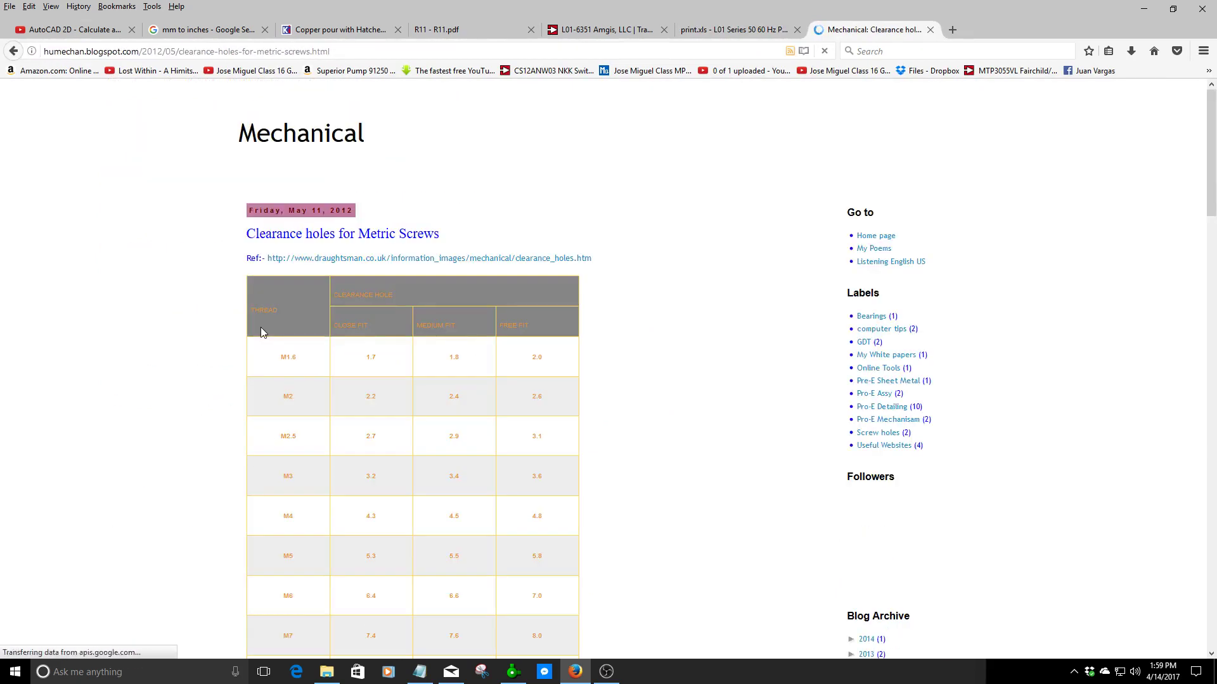
{"action": "scroll", "coordinate": [294, 431], "scroll_direction": "down", "scroll_amount": 2}
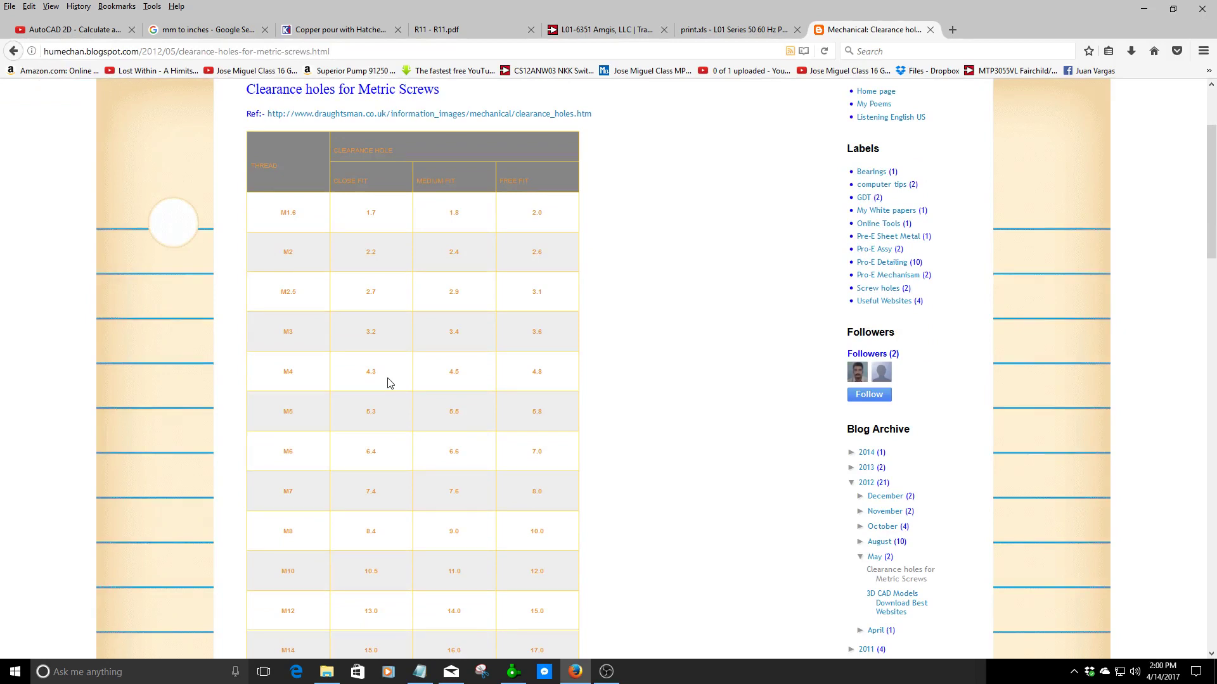
- Switch to Sprint-Layout and set the transformer's central mounting pad to 4.80 mm outer and drill diameter
{"action": "left_click", "coordinate": [514, 672]}
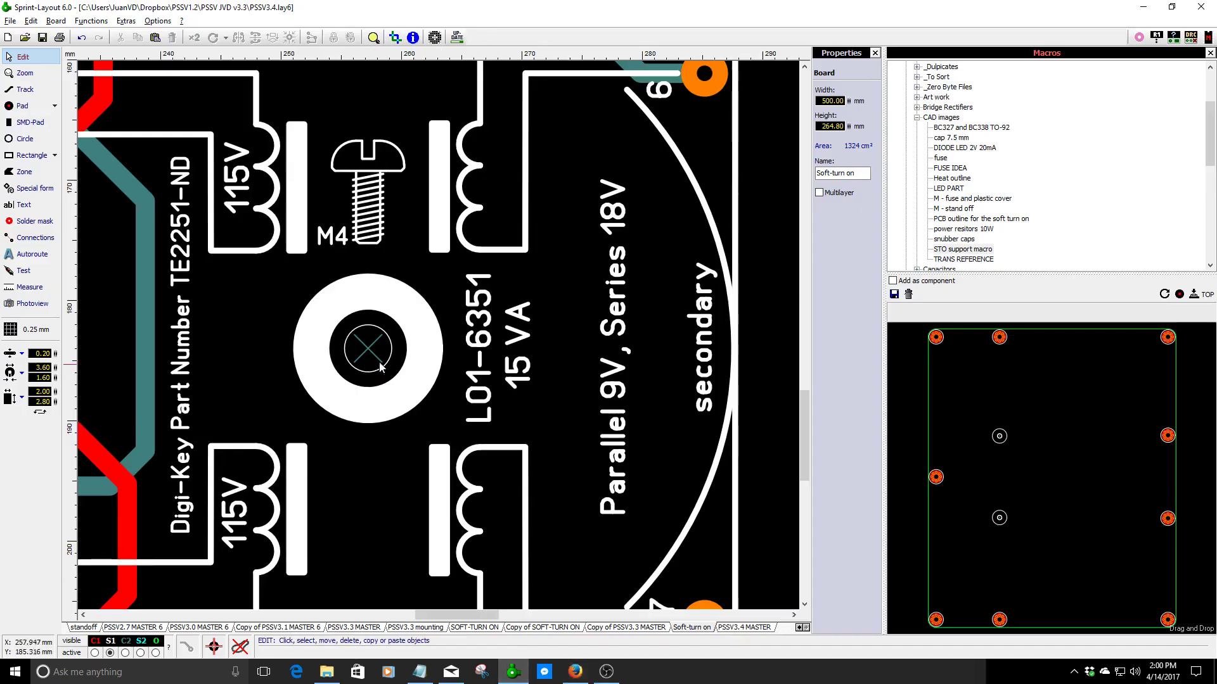
{"action": "left_click", "coordinate": [370, 355]}
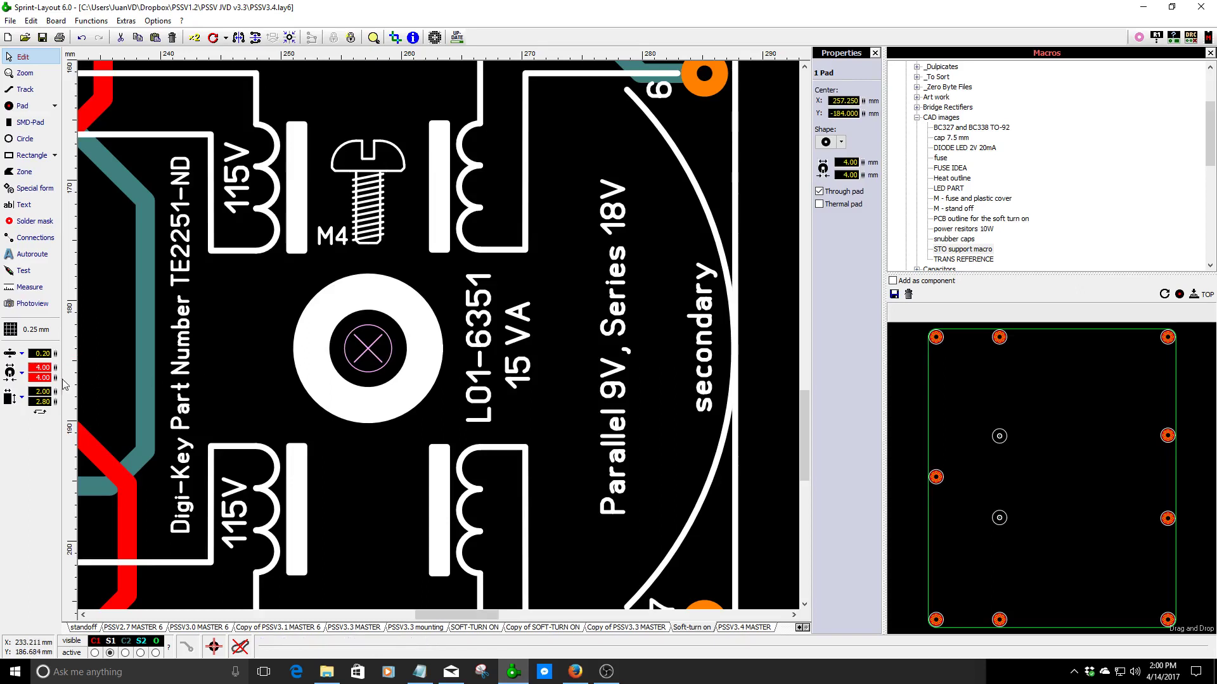
{"action": "left_click_drag", "start_coordinate": [56, 377], "coordinate": [72, 332]}
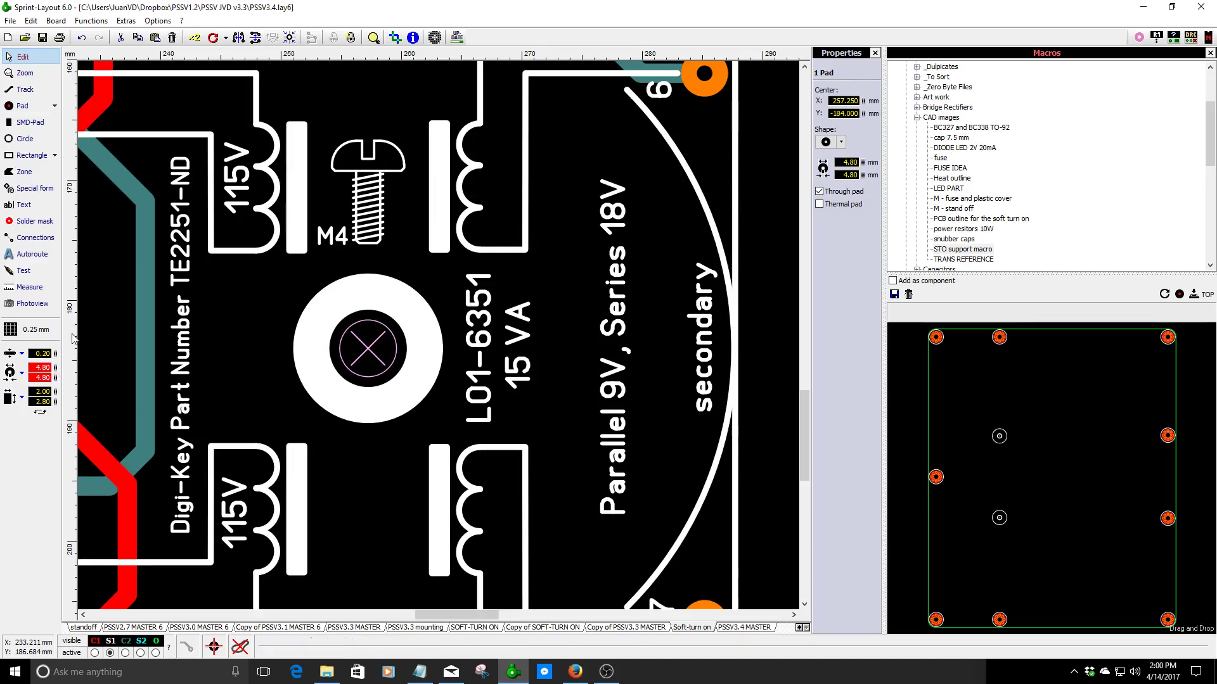
{"action": "left_click", "coordinate": [345, 509]}
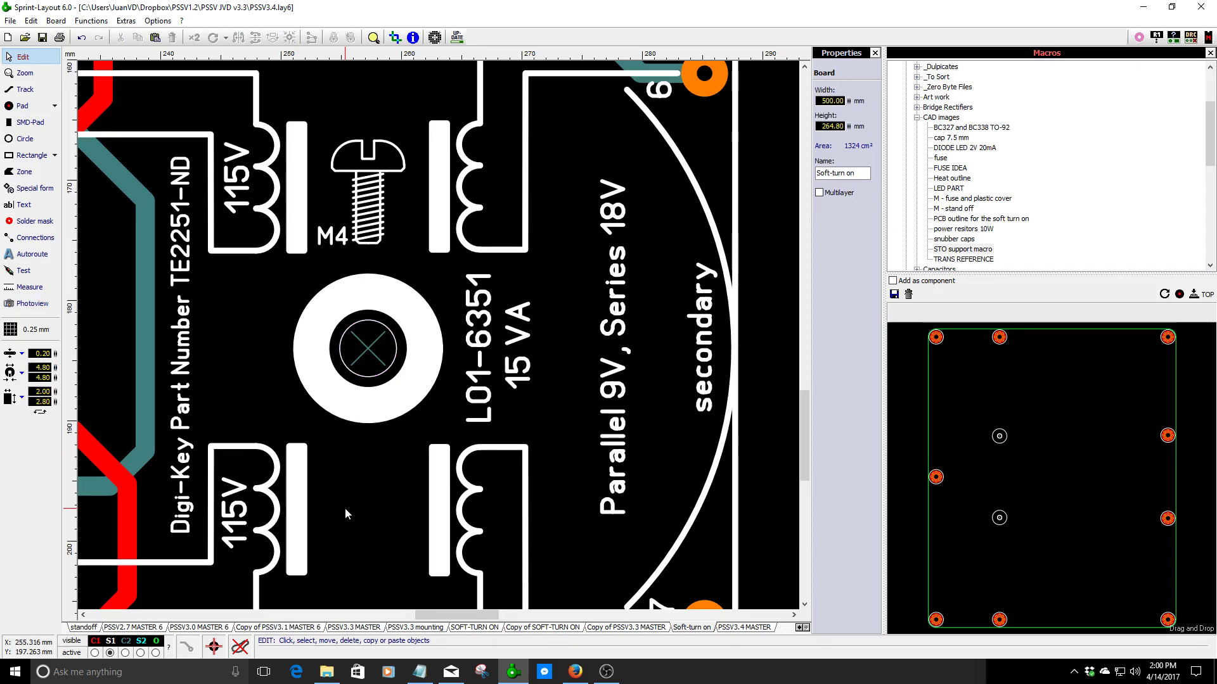
{"action": "scroll", "coordinate": [448, 400], "scroll_direction": "down", "scroll_amount": 3}
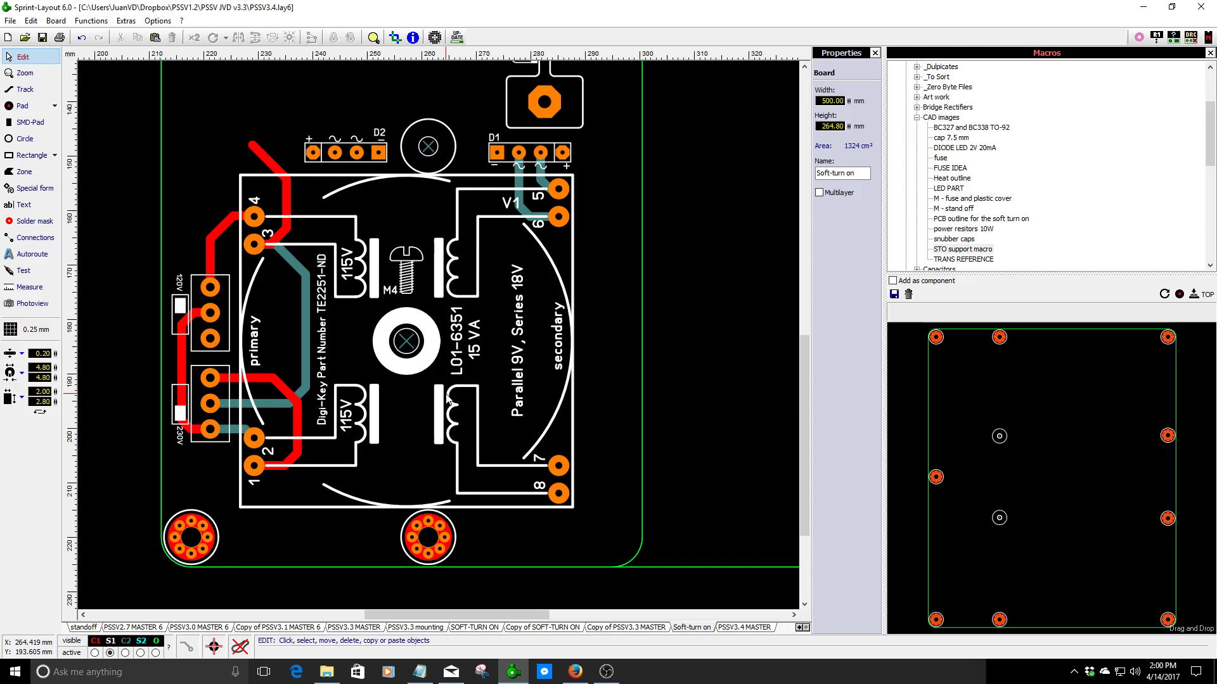
- Return to Firefox, open the image results for "M4 hole screw" and view the "Making a Screw Thread" diagram
{"action": "left_click", "coordinate": [575, 672]}
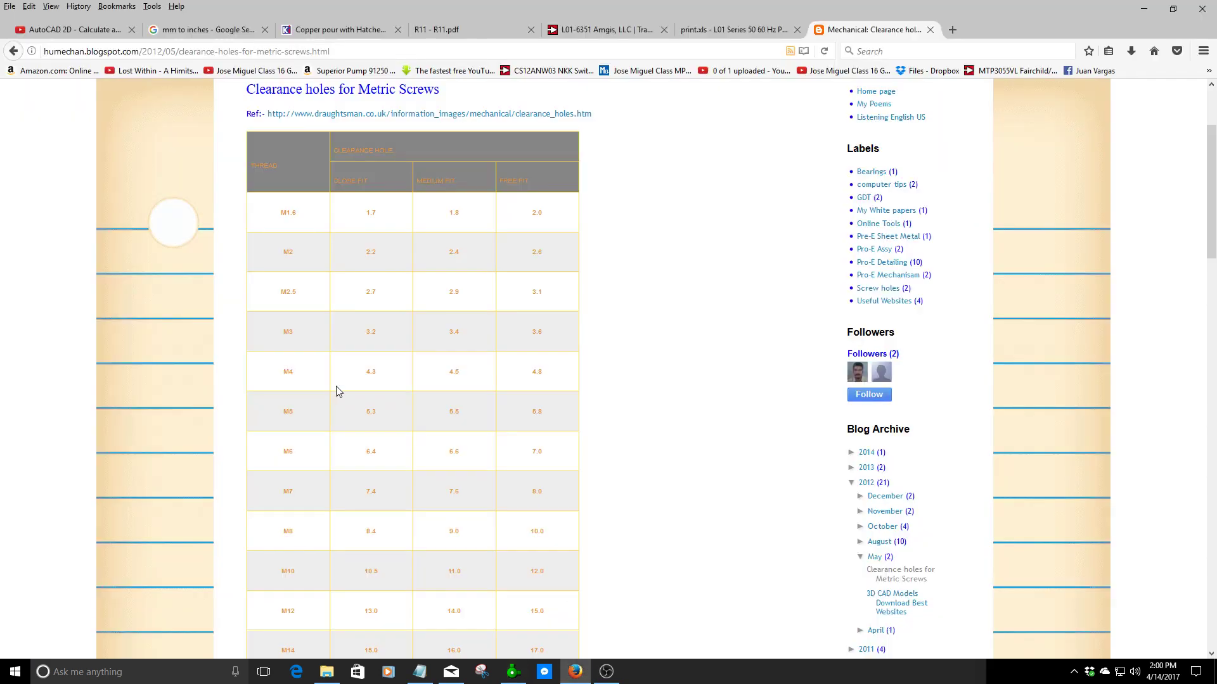
{"action": "left_click", "coordinate": [14, 51]}
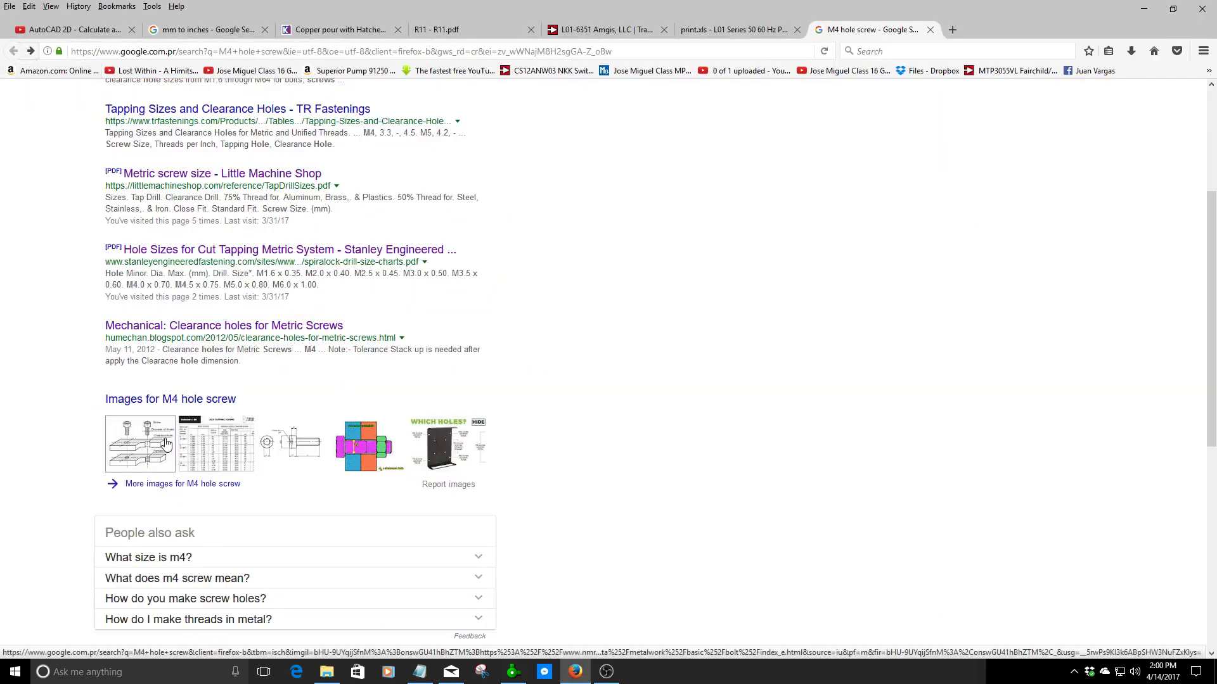
{"action": "left_click", "coordinate": [152, 443]}
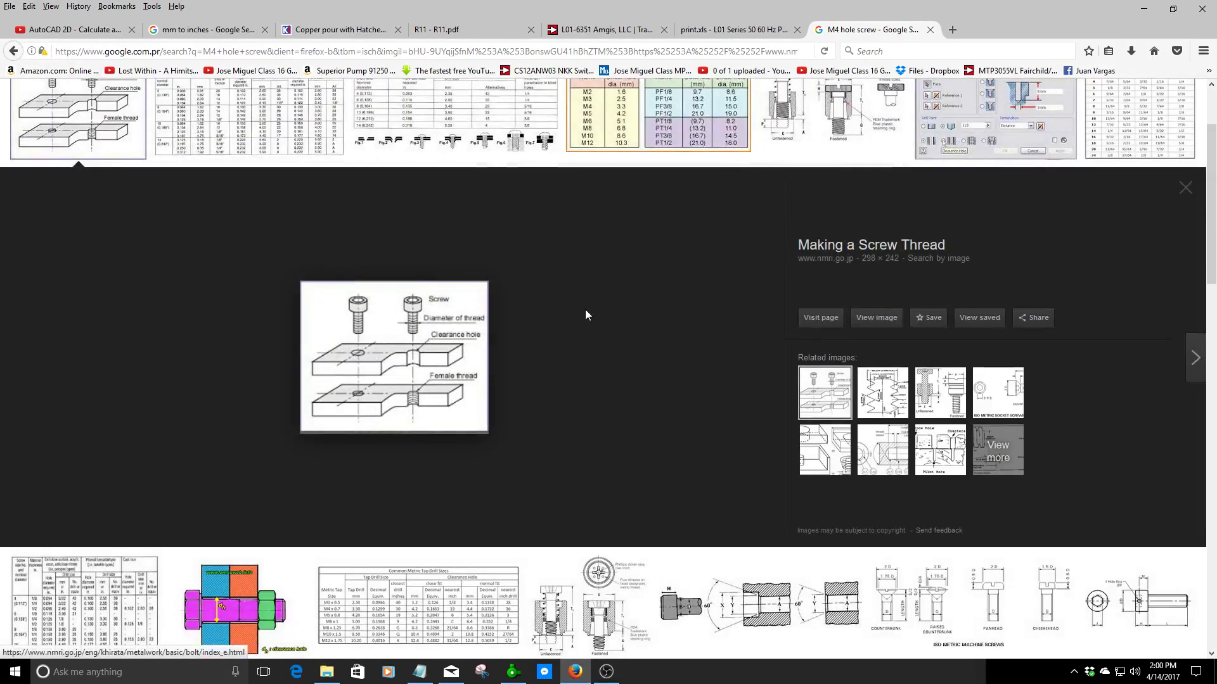
{"action": "left_click", "coordinate": [1186, 189]}
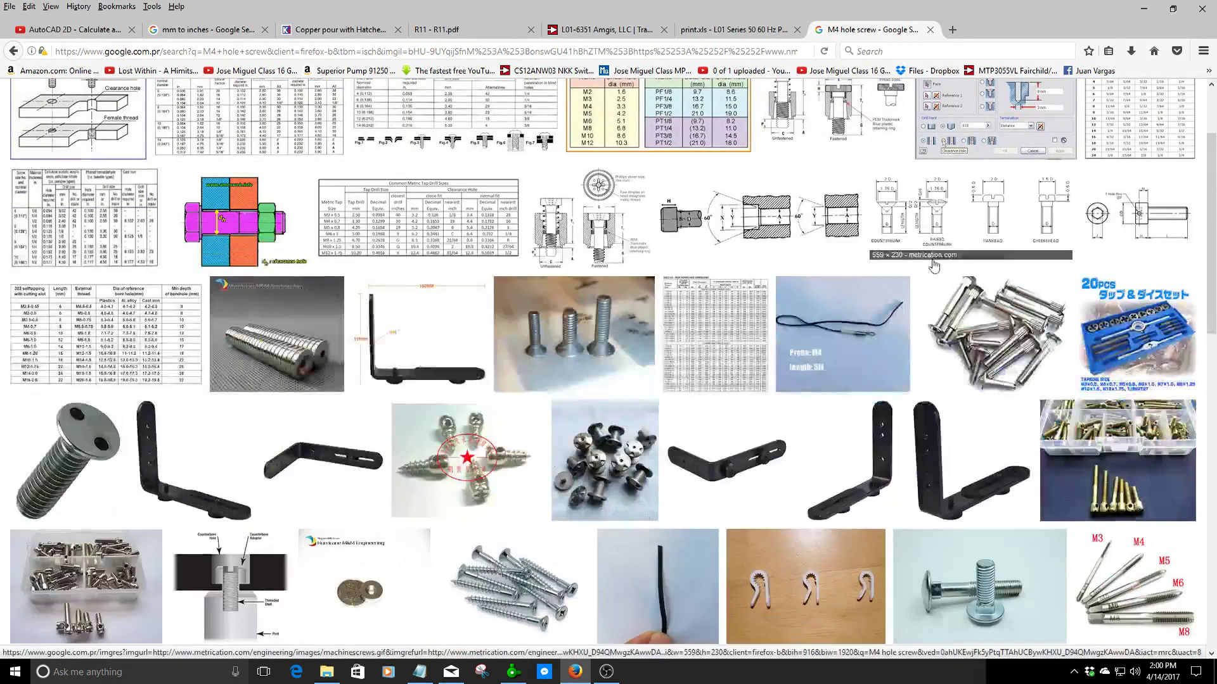
{"action": "scroll", "coordinate": [927, 303], "scroll_direction": "up", "scroll_amount": 2}
{"action": "scroll", "coordinate": [926, 303], "scroll_direction": "up", "scroll_amount": 1}
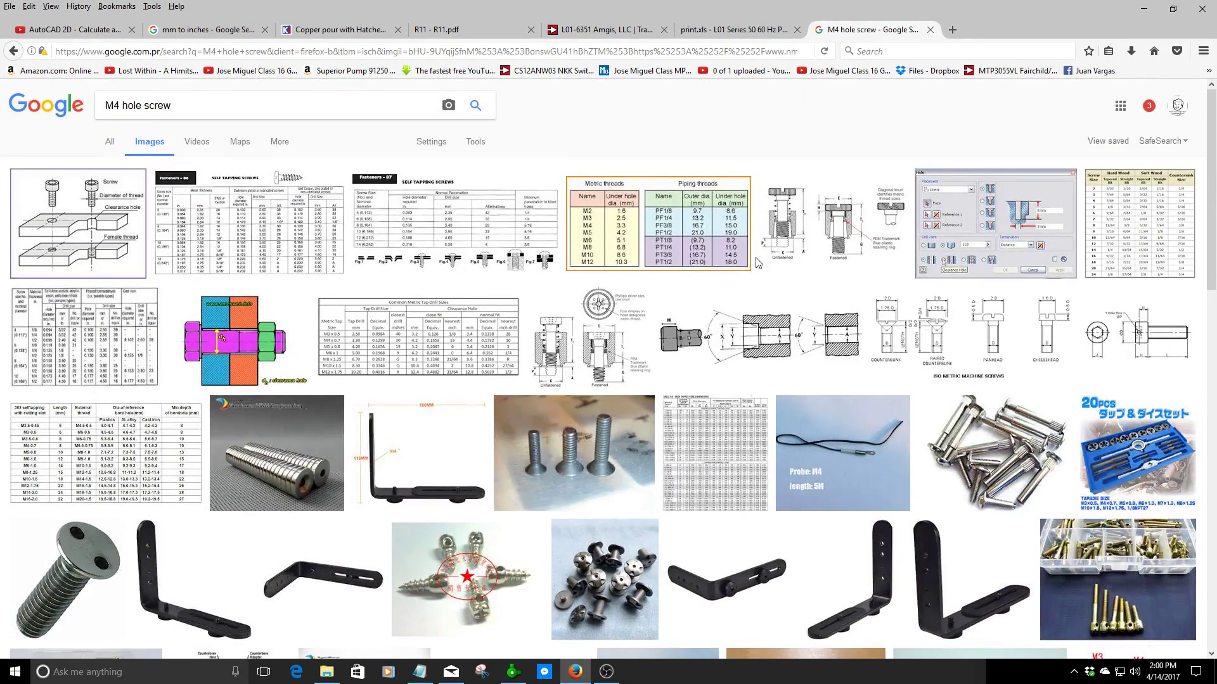
- Preview the Autodesk hole dialog image and the wood screw pilot hole chart among the image results
{"action": "left_click", "coordinate": [1008, 226]}
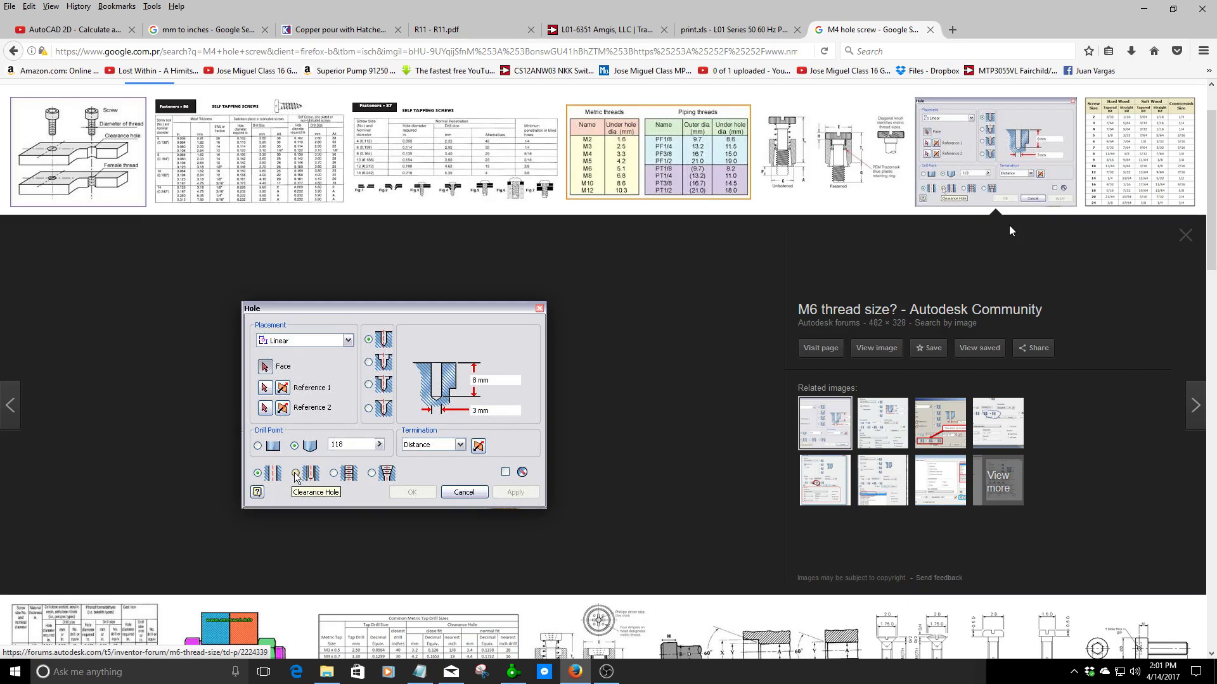
{"action": "left_click", "coordinate": [1184, 235]}
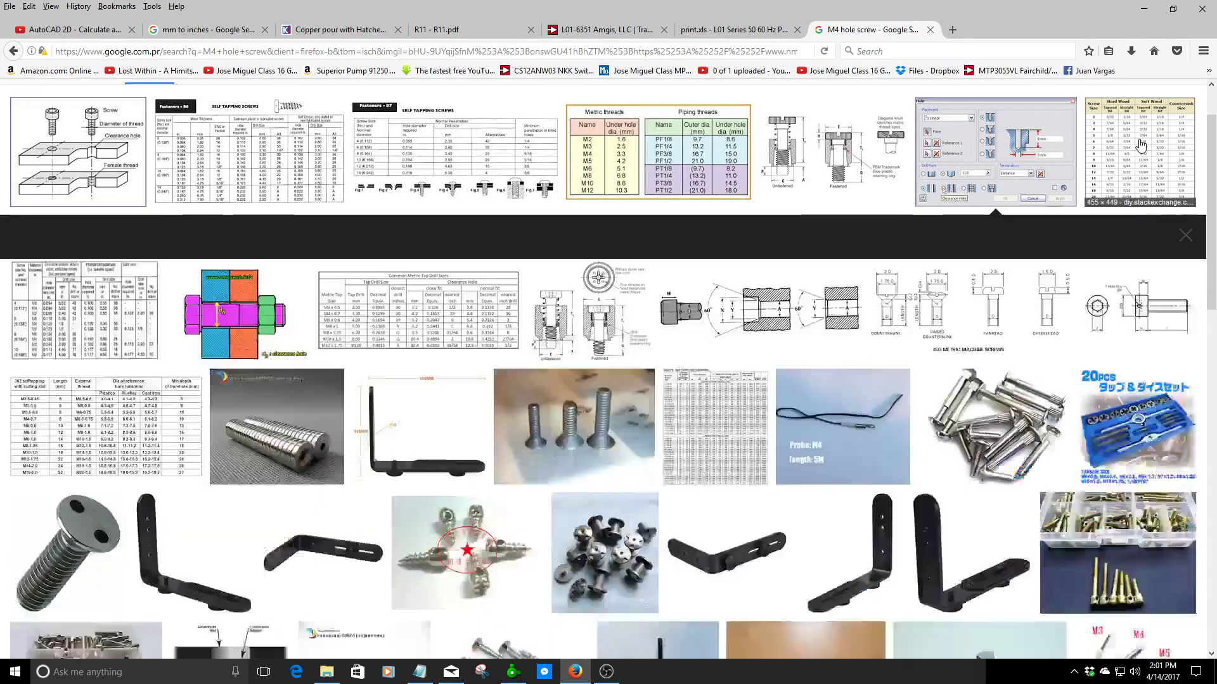
{"action": "left_click", "coordinate": [1140, 144]}
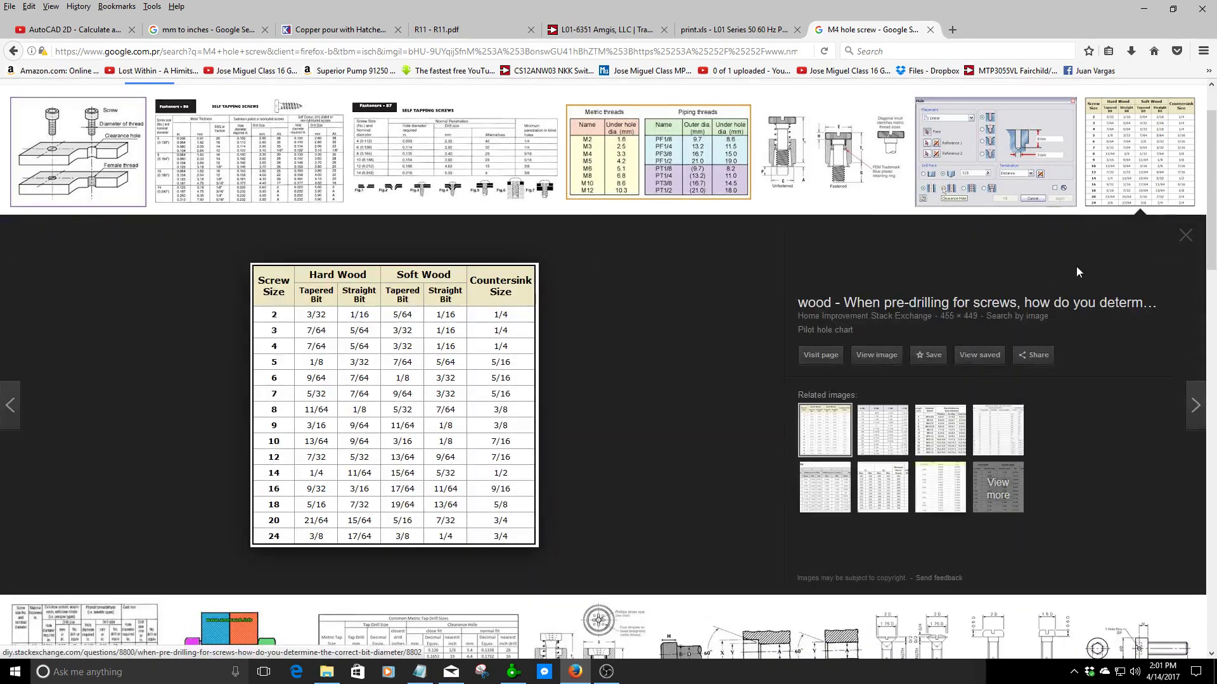
{"action": "left_click", "coordinate": [1189, 238]}
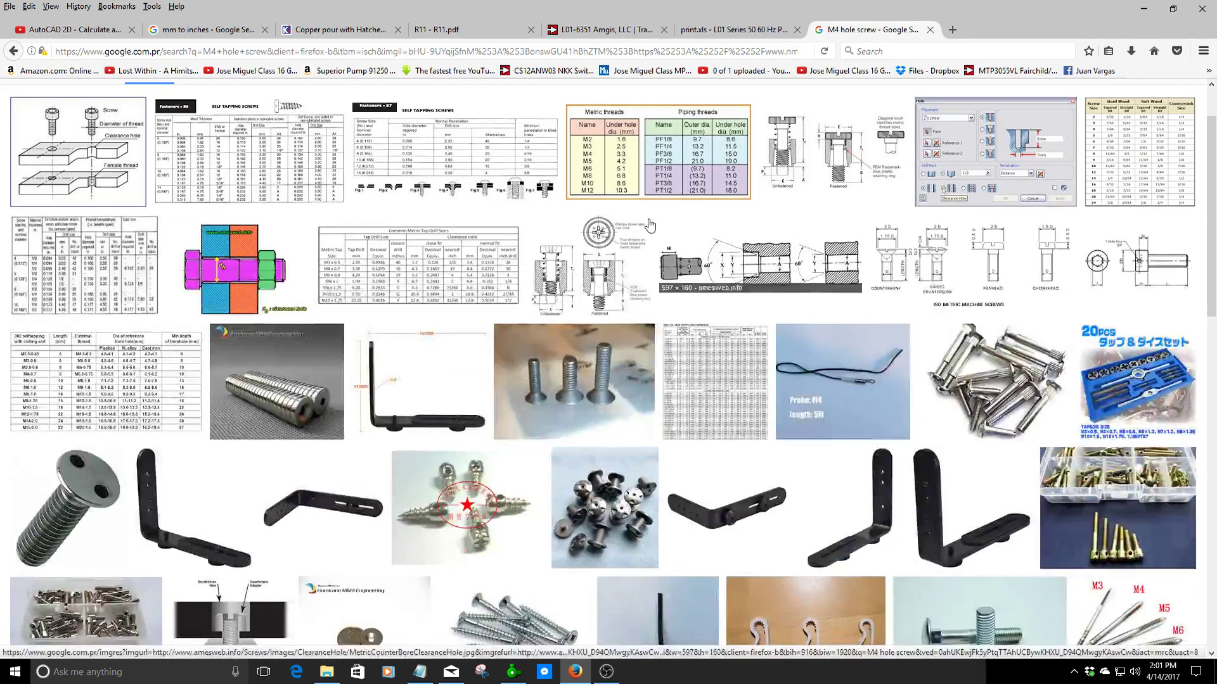
- Preview the metric and piping thread hole diameter table, close it and browse the remaining "M4 hole screw" image results
{"action": "left_click", "coordinate": [659, 159]}
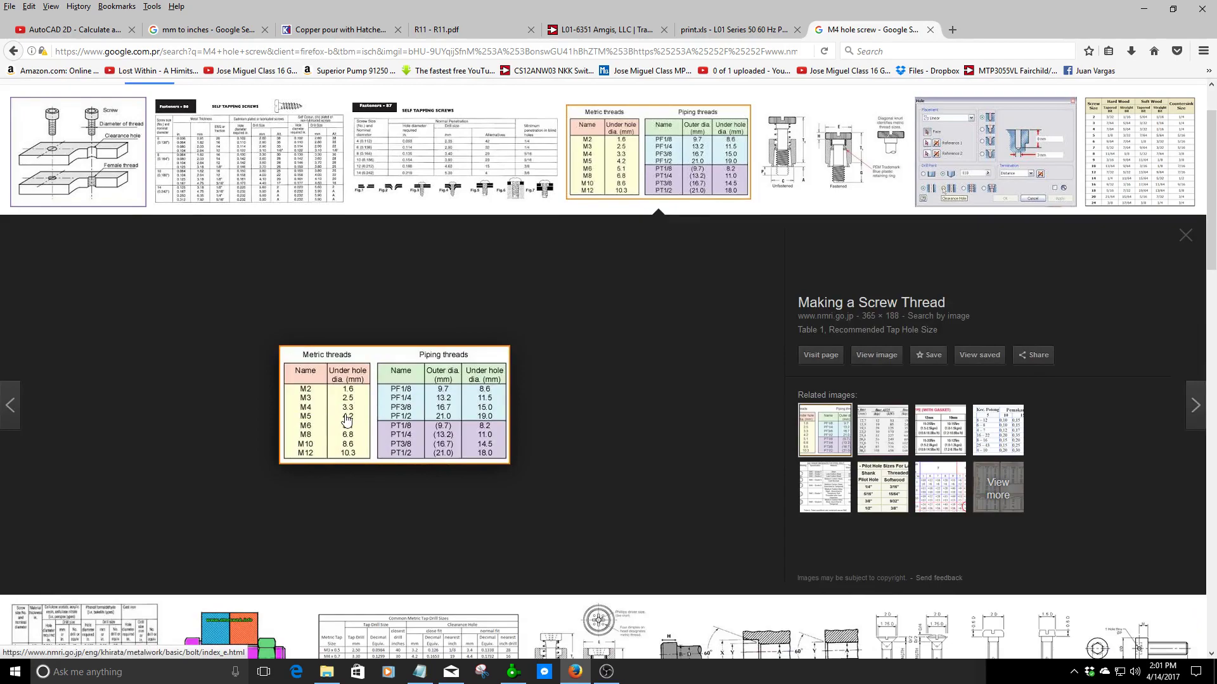
{"action": "left_click", "coordinate": [1184, 235]}
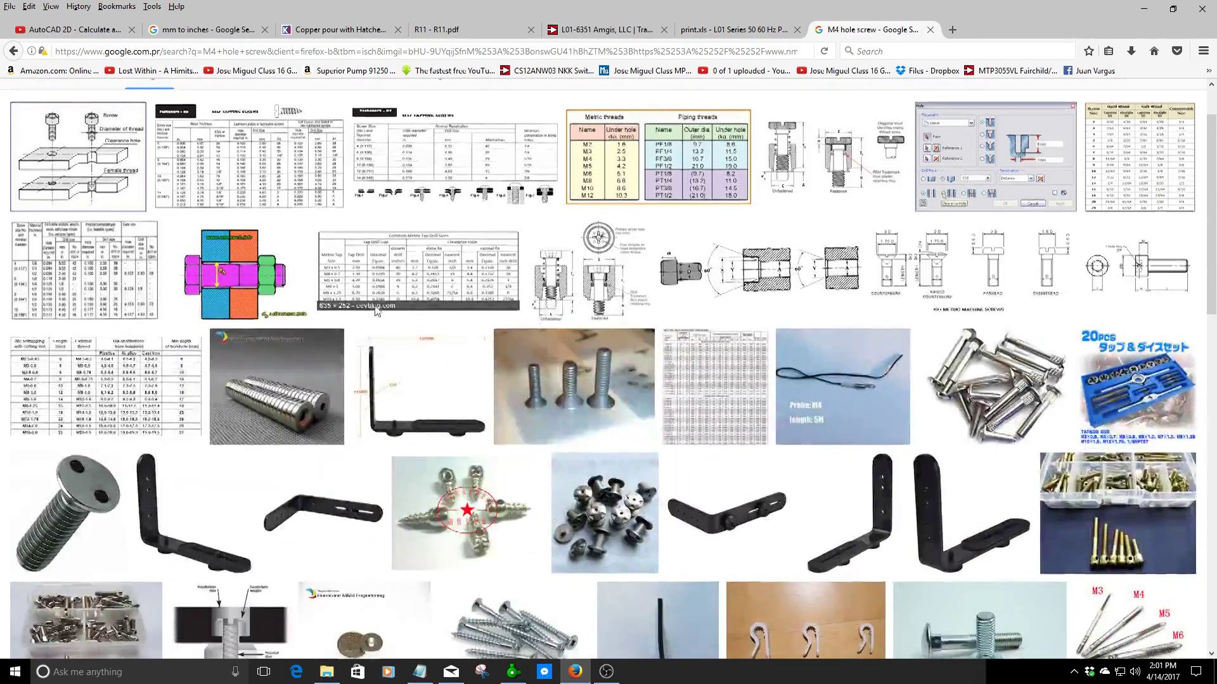
{"action": "scroll", "coordinate": [375, 310], "scroll_direction": "up", "scroll_amount": 2}
{"action": "scroll", "coordinate": [398, 329], "scroll_direction": "down", "scroll_amount": 5}
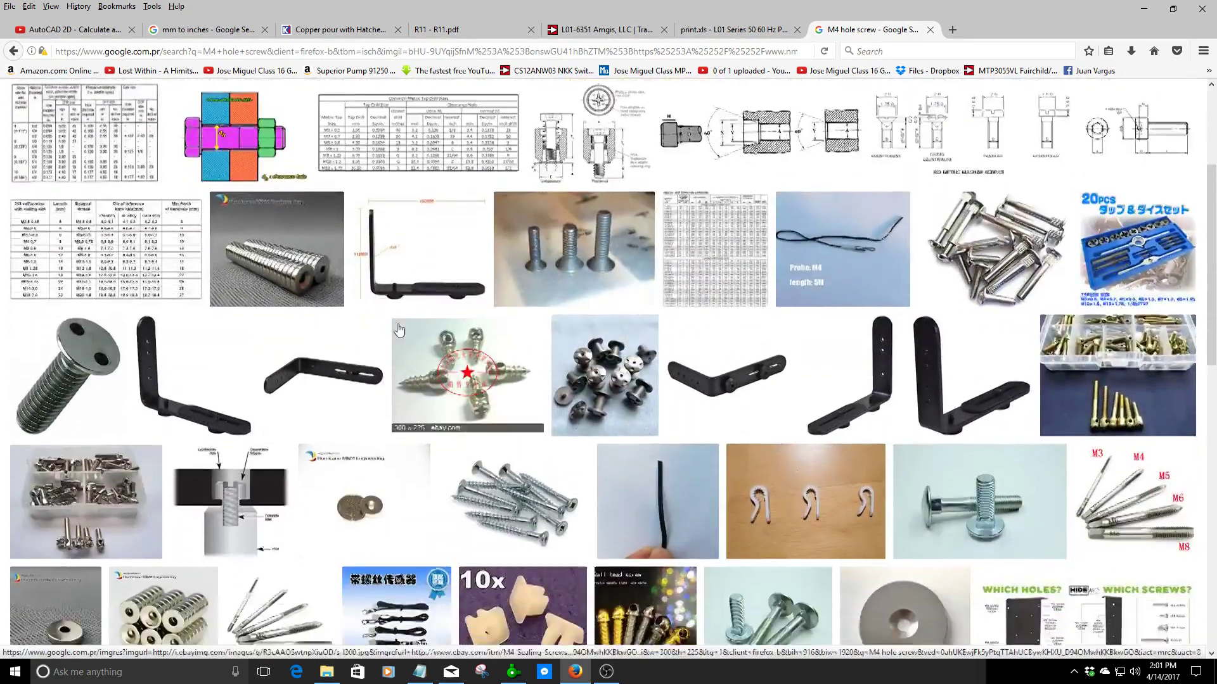
{"action": "scroll", "coordinate": [399, 329], "scroll_direction": "down", "scroll_amount": 15}
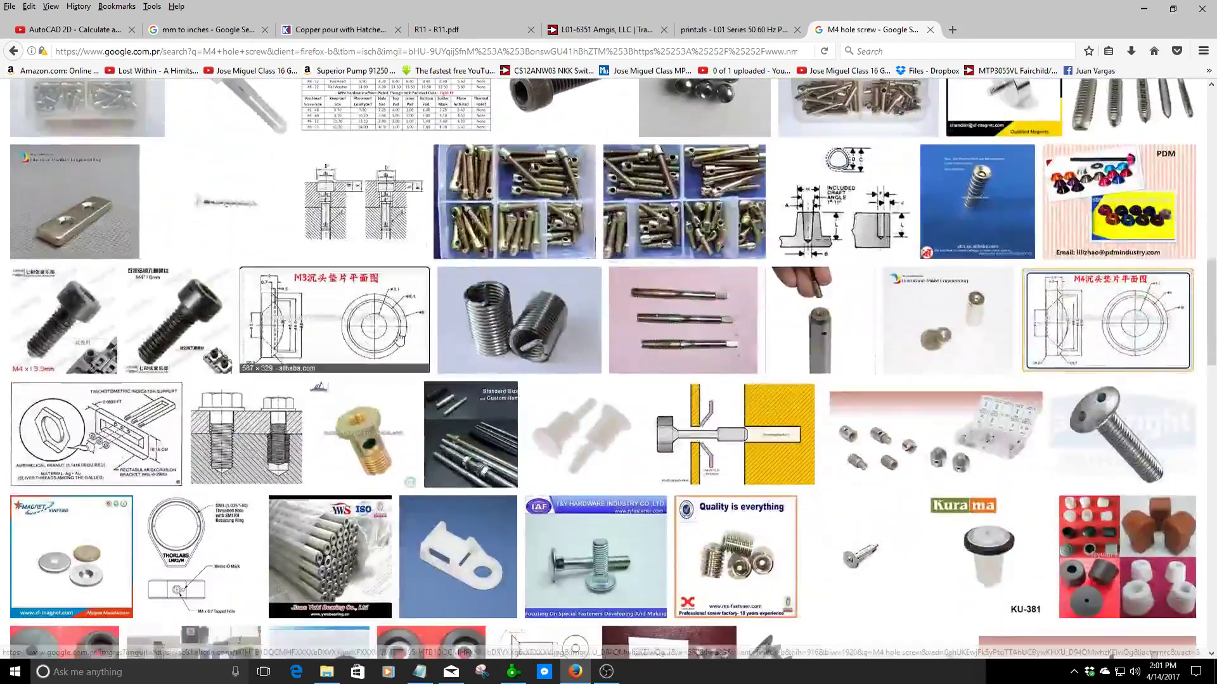
{"action": "scroll", "coordinate": [399, 338], "scroll_direction": "down", "scroll_amount": 3}
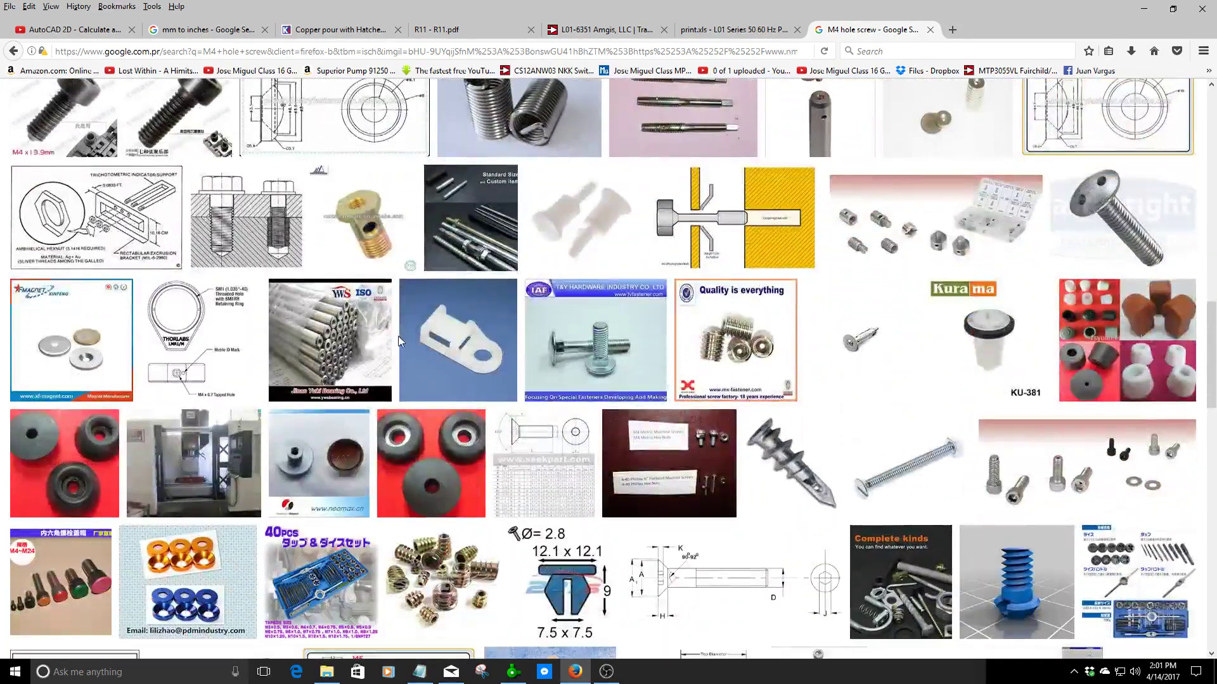
{"action": "scroll", "coordinate": [398, 336], "scroll_direction": "down", "scroll_amount": 3}
{"action": "scroll", "coordinate": [401, 348], "scroll_direction": "up", "scroll_amount": 3}
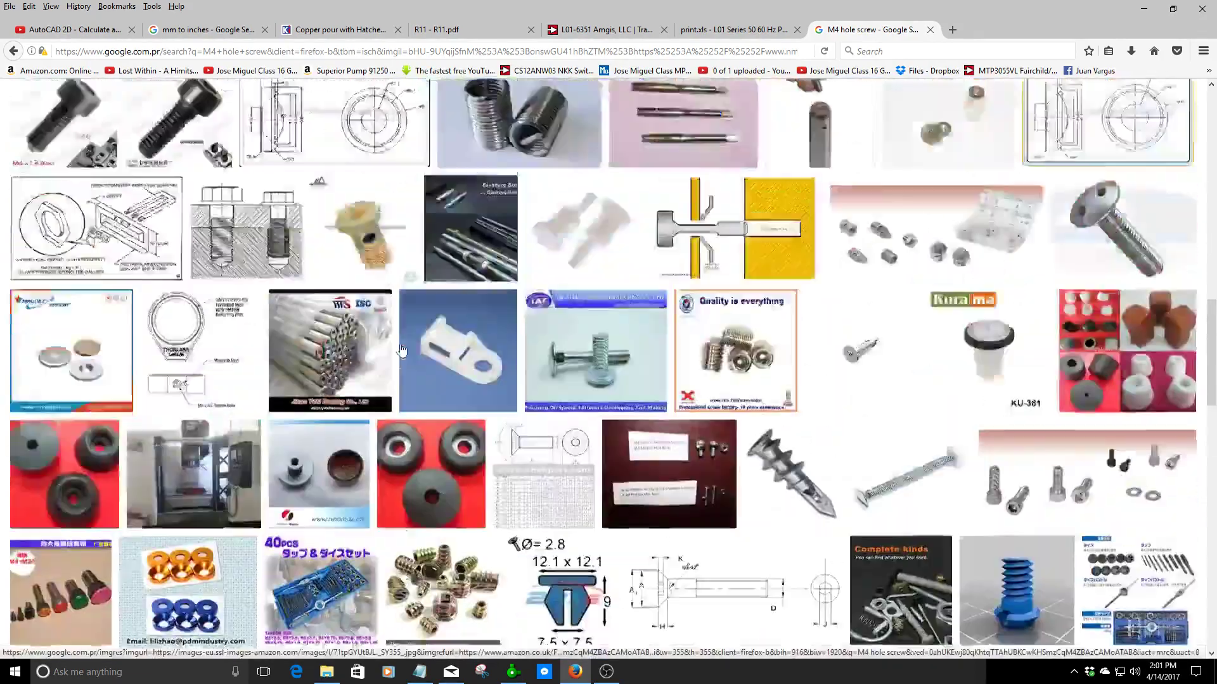
{"action": "scroll", "coordinate": [401, 349], "scroll_direction": "up", "scroll_amount": 18}
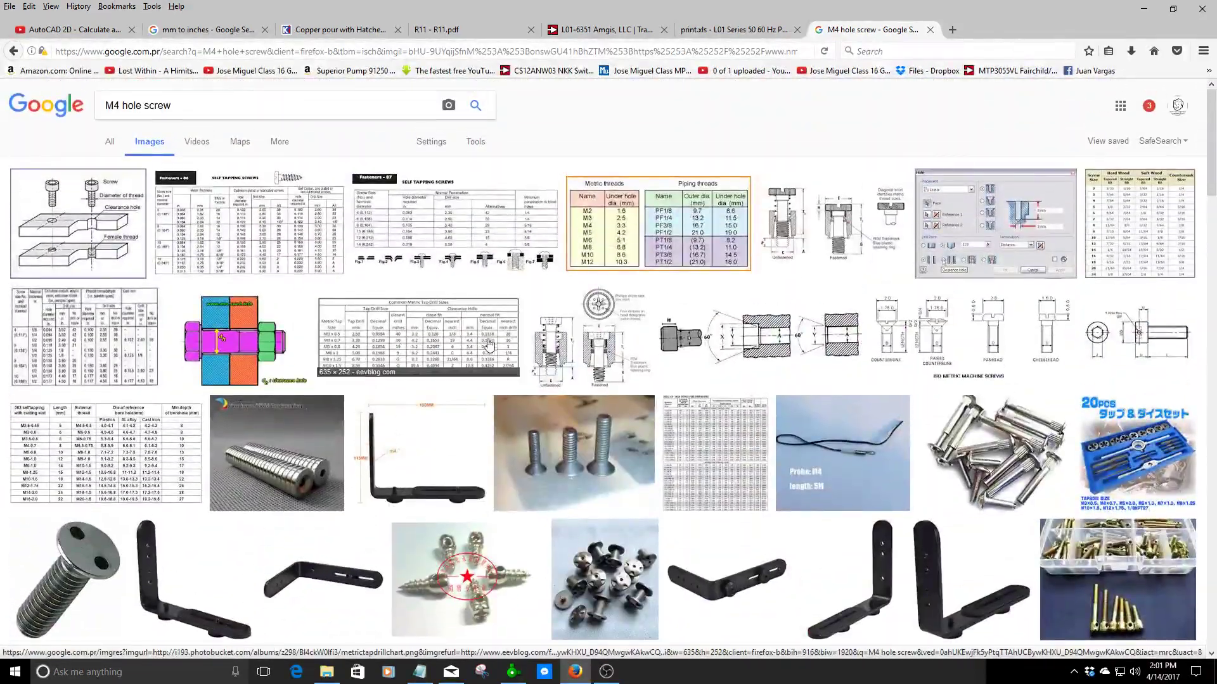
- Preview the PFC2-M4-50 captive screw drawing, the wood screw pilot hole chart and the "Making a Screw Thread" diagram
{"action": "left_click", "coordinate": [832, 242]}
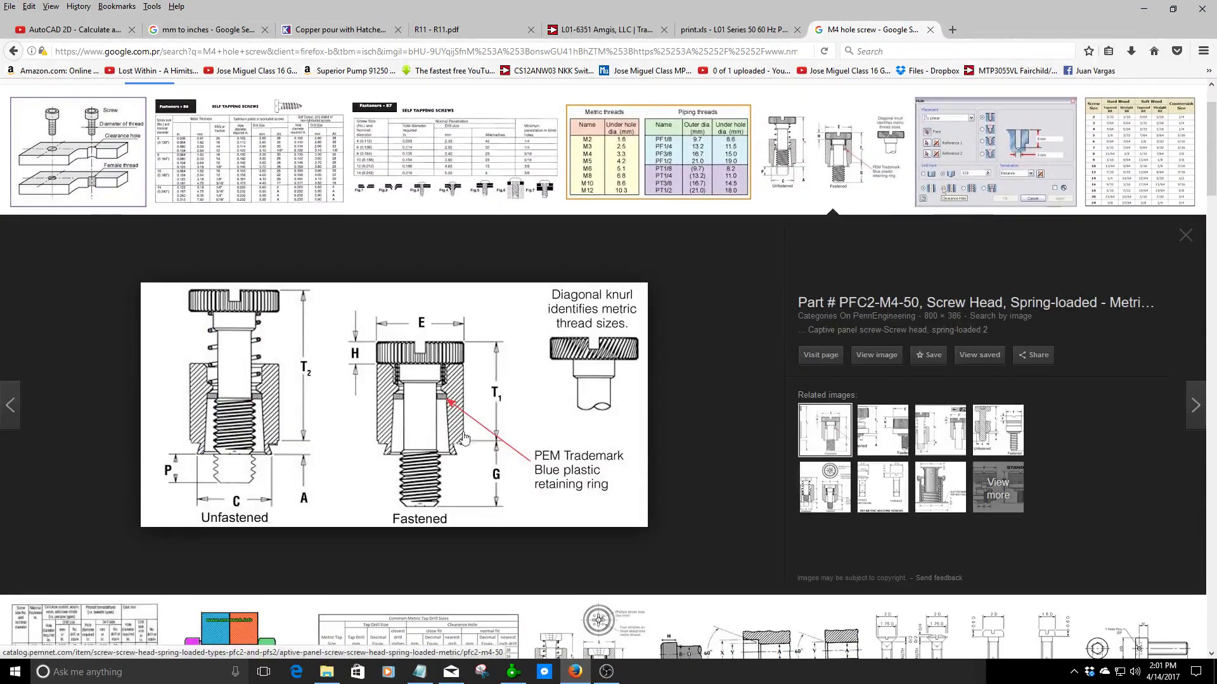
{"action": "left_click", "coordinate": [1176, 173]}
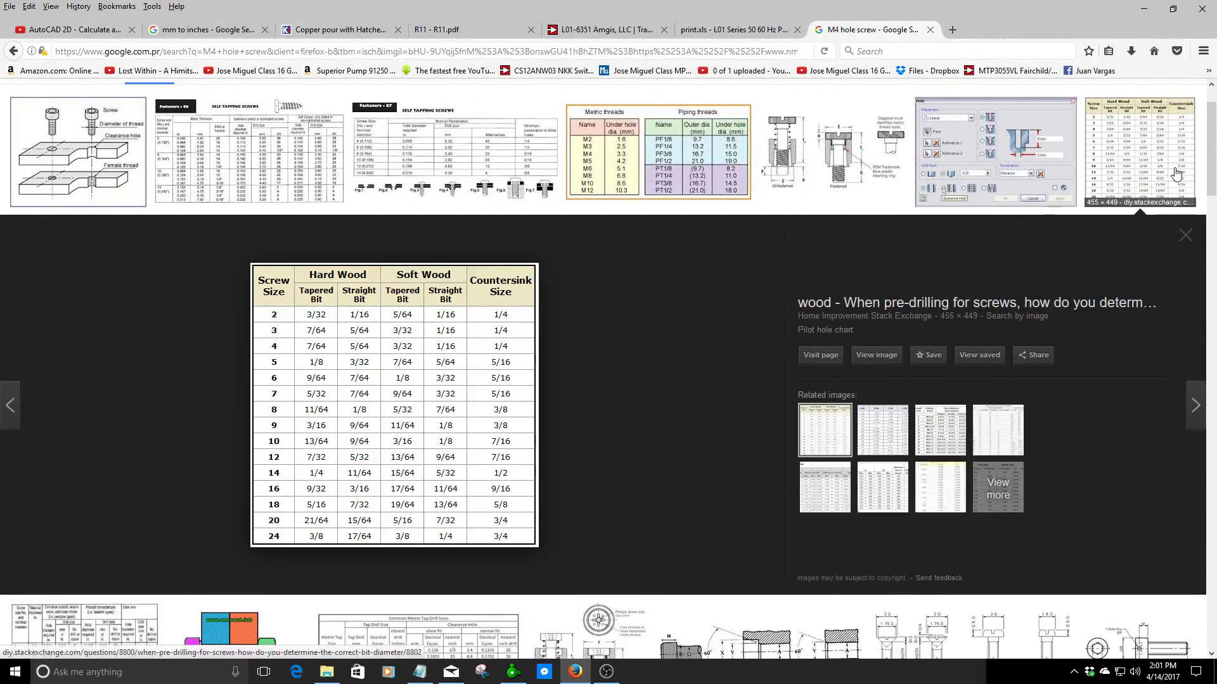
{"action": "left_click", "coordinate": [54, 145]}
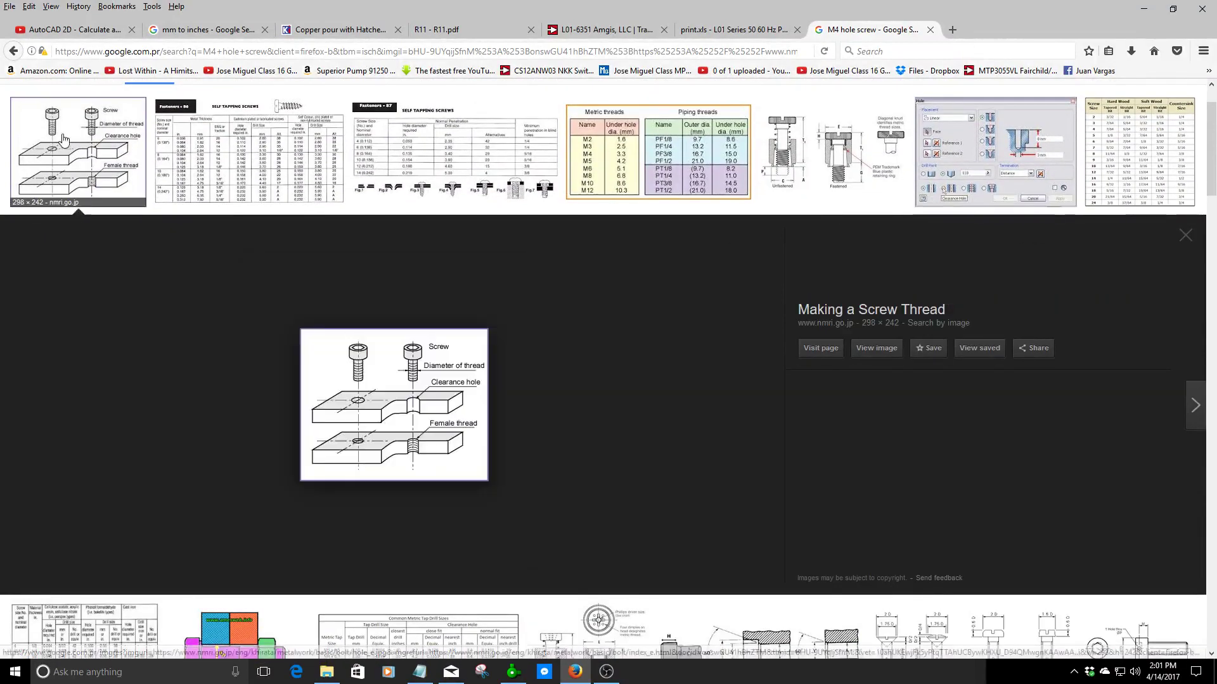
{"action": "left_click", "coordinate": [12, 54]}
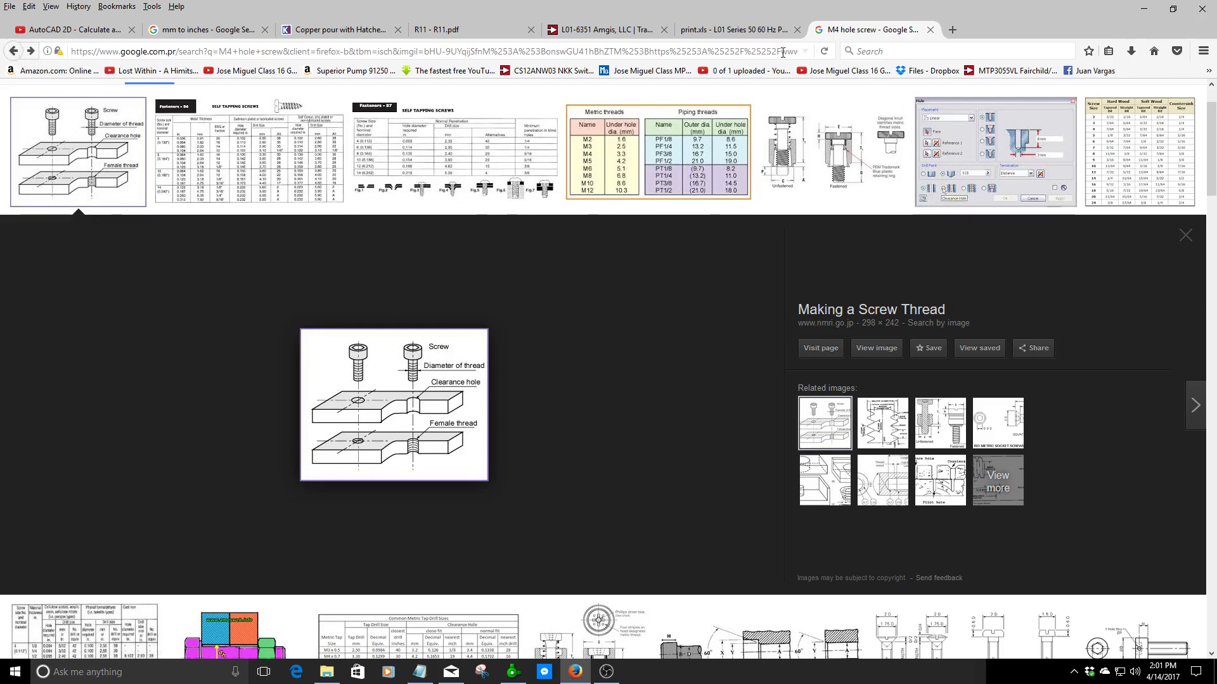
- Check the fixing screw specification for the 15 VA transformers in the L01 Series PDF
{"action": "left_click", "coordinate": [760, 30]}
{"action": "left_click", "coordinate": [886, 27]}
{"action": "left_click", "coordinate": [762, 27]}
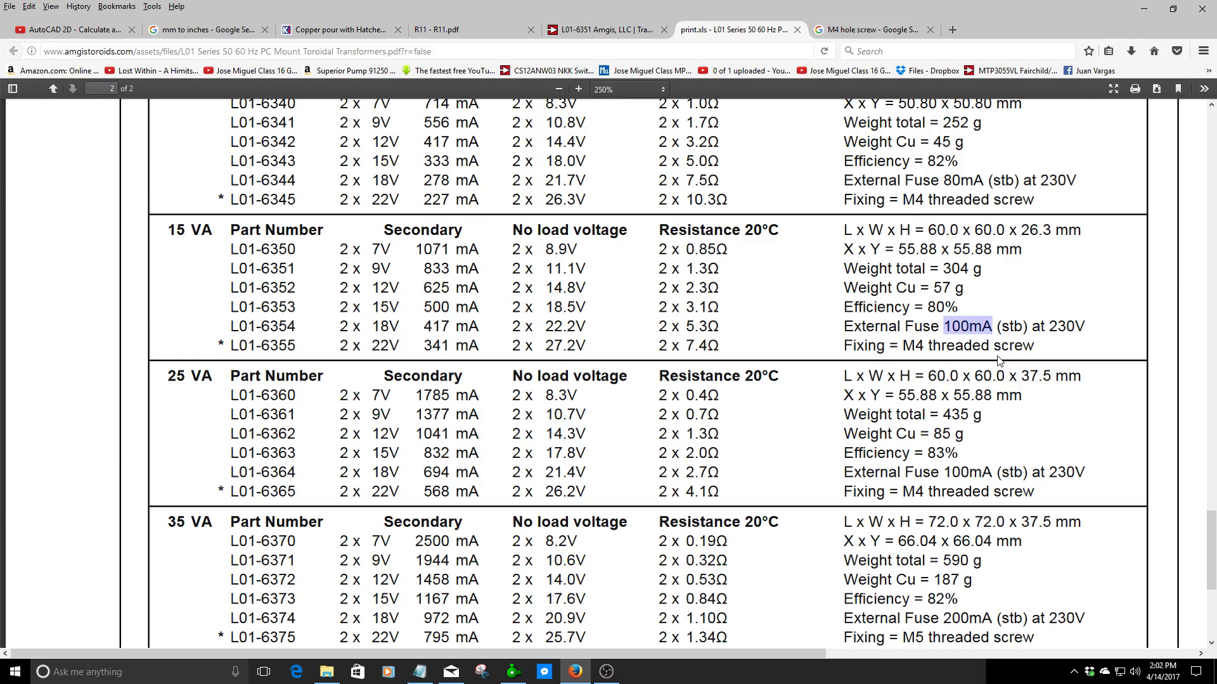
{"action": "left_click", "coordinate": [886, 29]}
- Switch to Sprint-Layout and examine the transformer's central mounting hole on the Soft-turn on board
{"action": "left_click", "coordinate": [513, 672]}
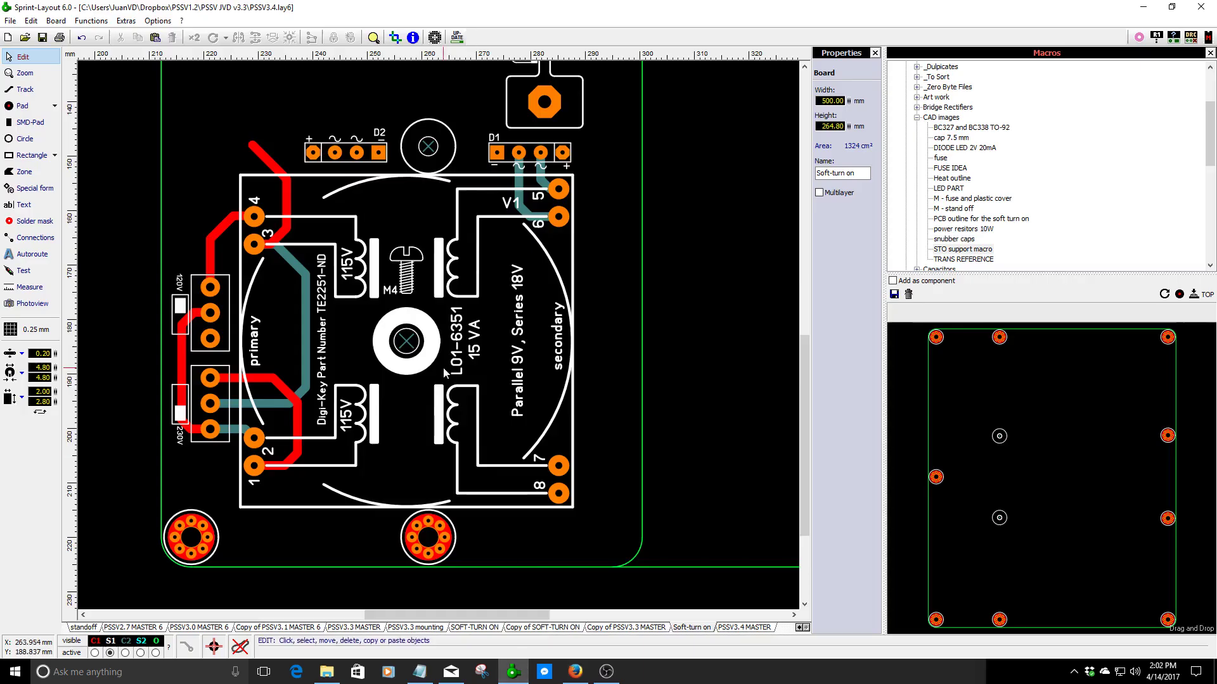
{"action": "scroll", "coordinate": [438, 342], "scroll_direction": "up", "scroll_amount": 3}
{"action": "scroll", "coordinate": [439, 335], "scroll_direction": "up", "scroll_amount": 2}
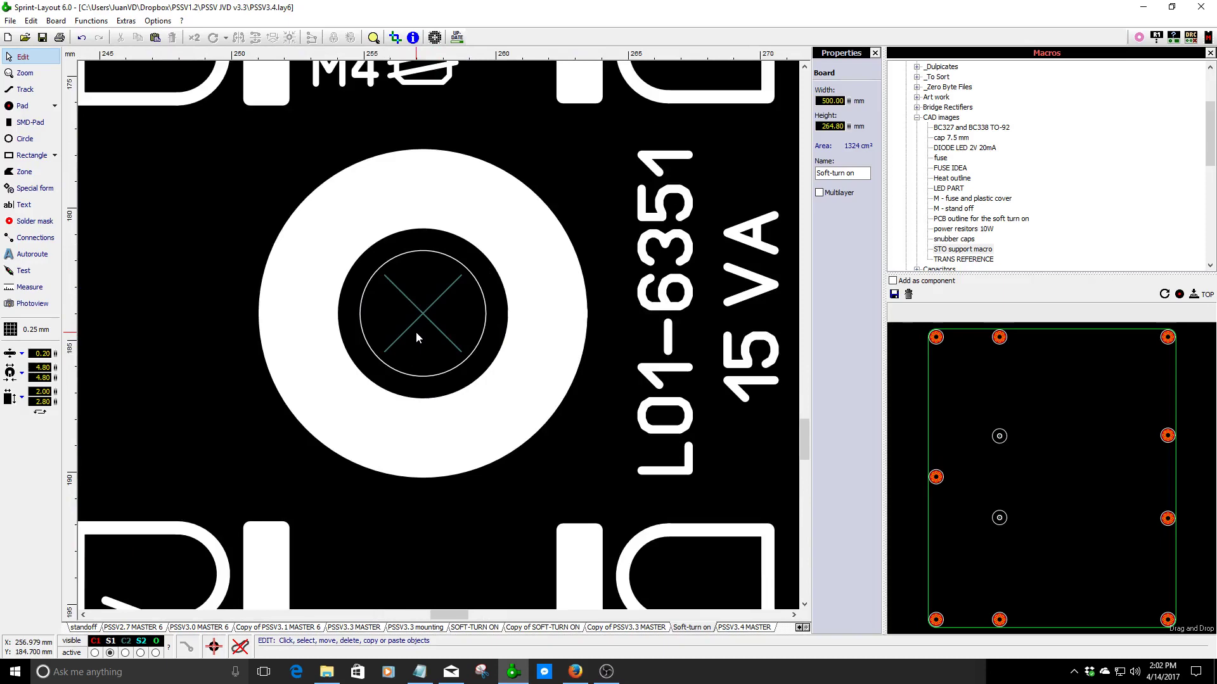
{"action": "scroll", "coordinate": [418, 335], "scroll_direction": "down", "scroll_amount": 2}
{"action": "left_click", "coordinate": [431, 328]}
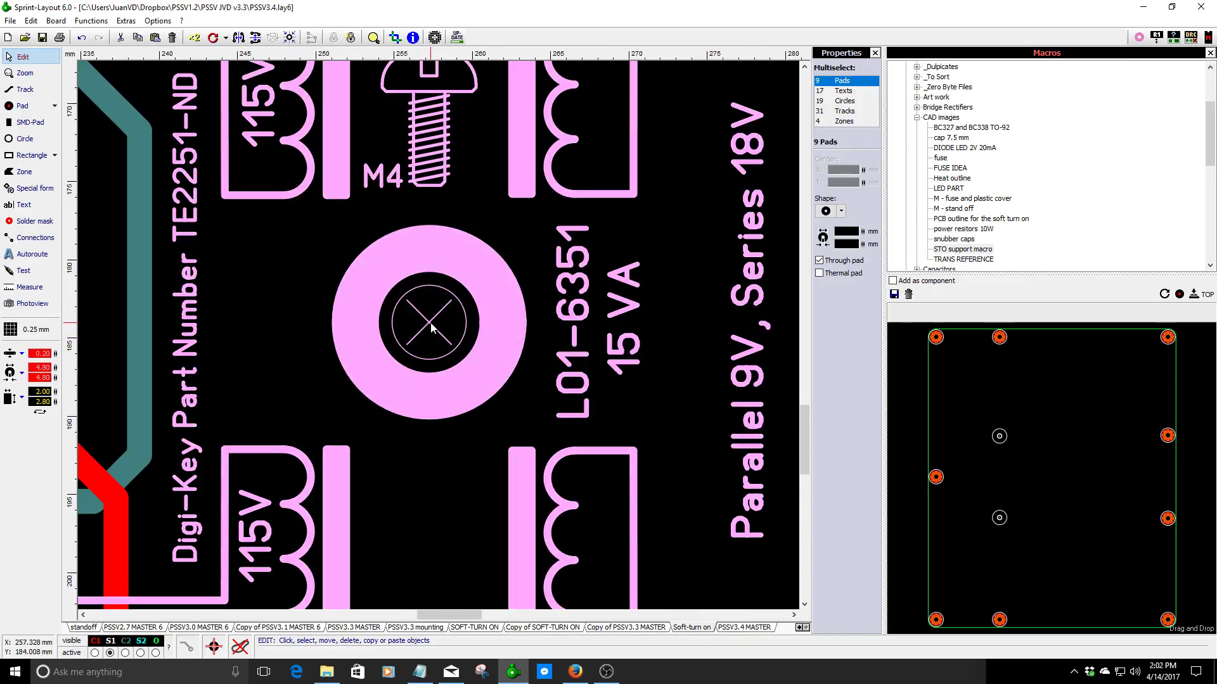
{"action": "left_click", "coordinate": [297, 233]}
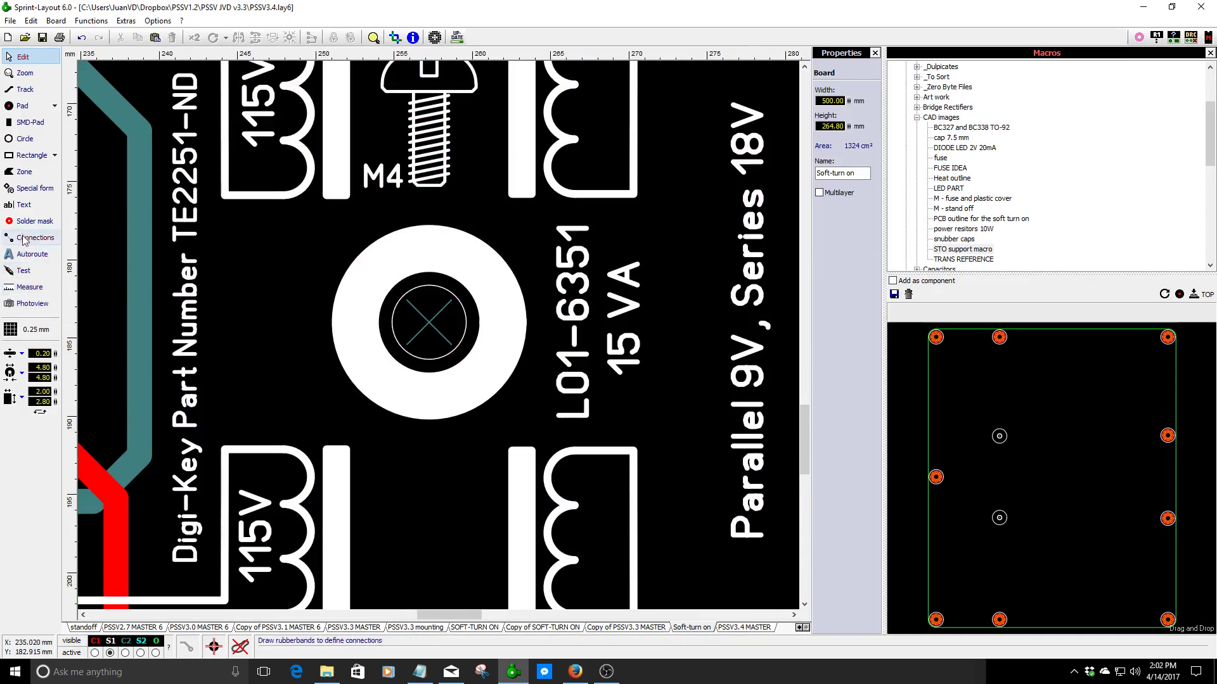
- Add the bold text "hole 4.8 mm dia", 1.5 mm high at 90°, below the transformer's central mounting hole
{"action": "left_click", "coordinate": [35, 189]}
{"action": "left_click", "coordinate": [778, 248]}
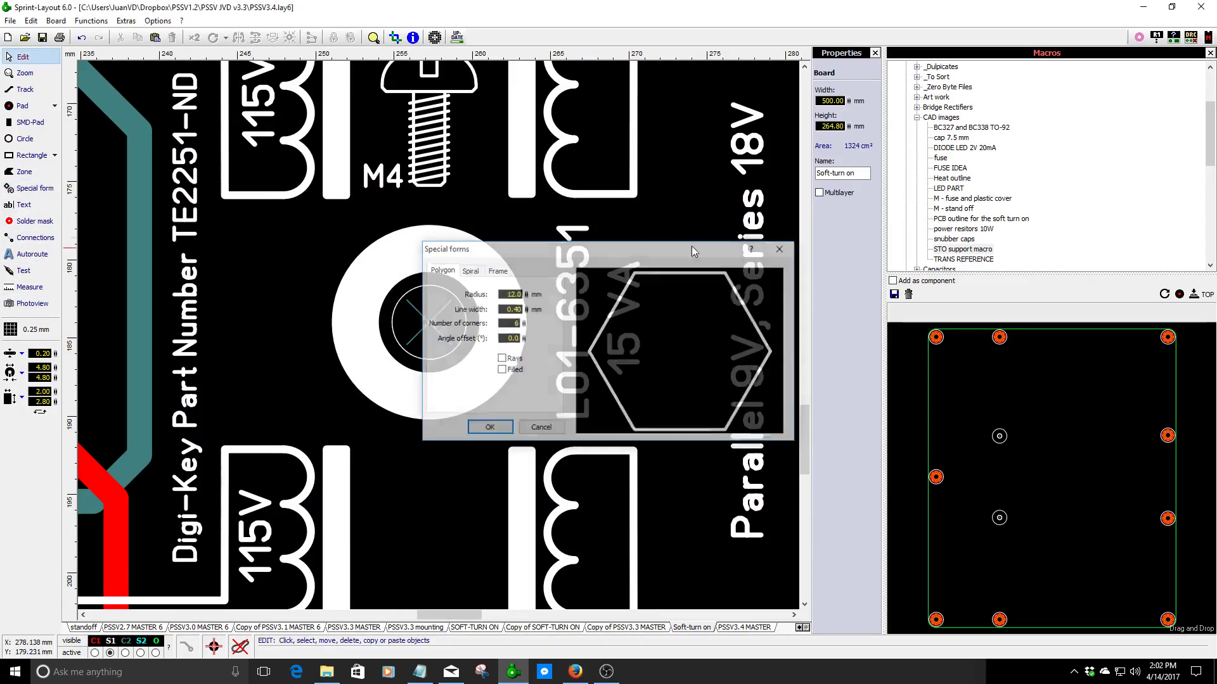
{"action": "left_click", "coordinate": [25, 205]}
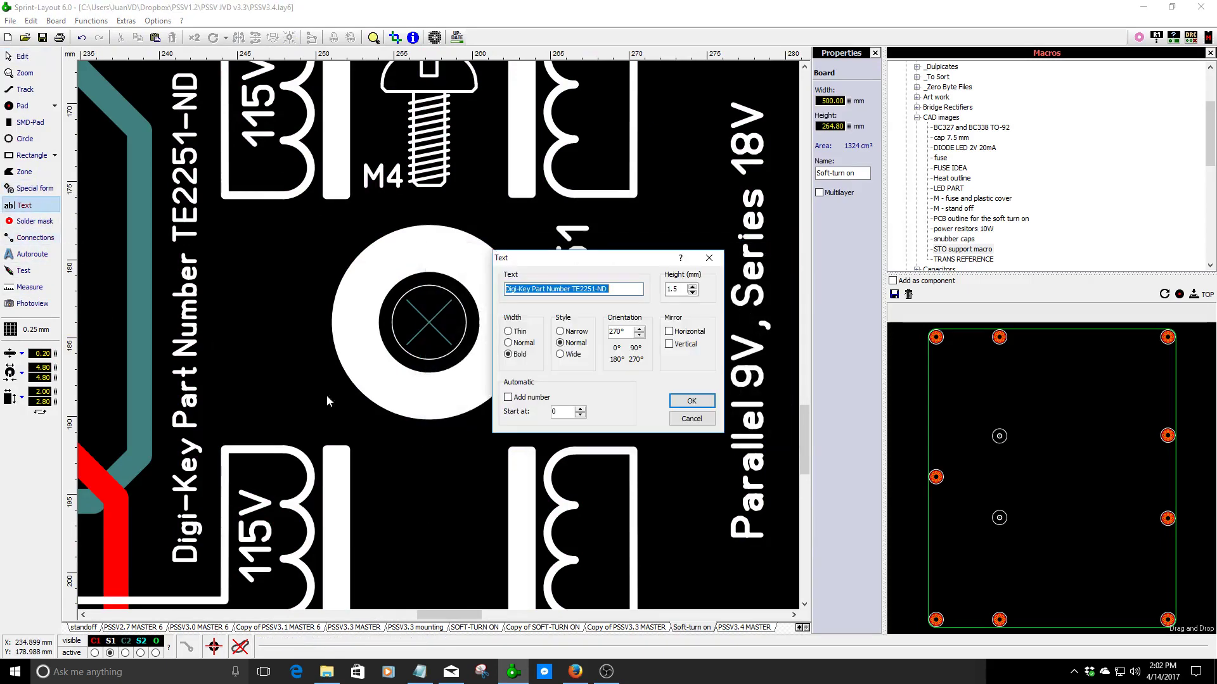
{"action": "type", "text": "4"}
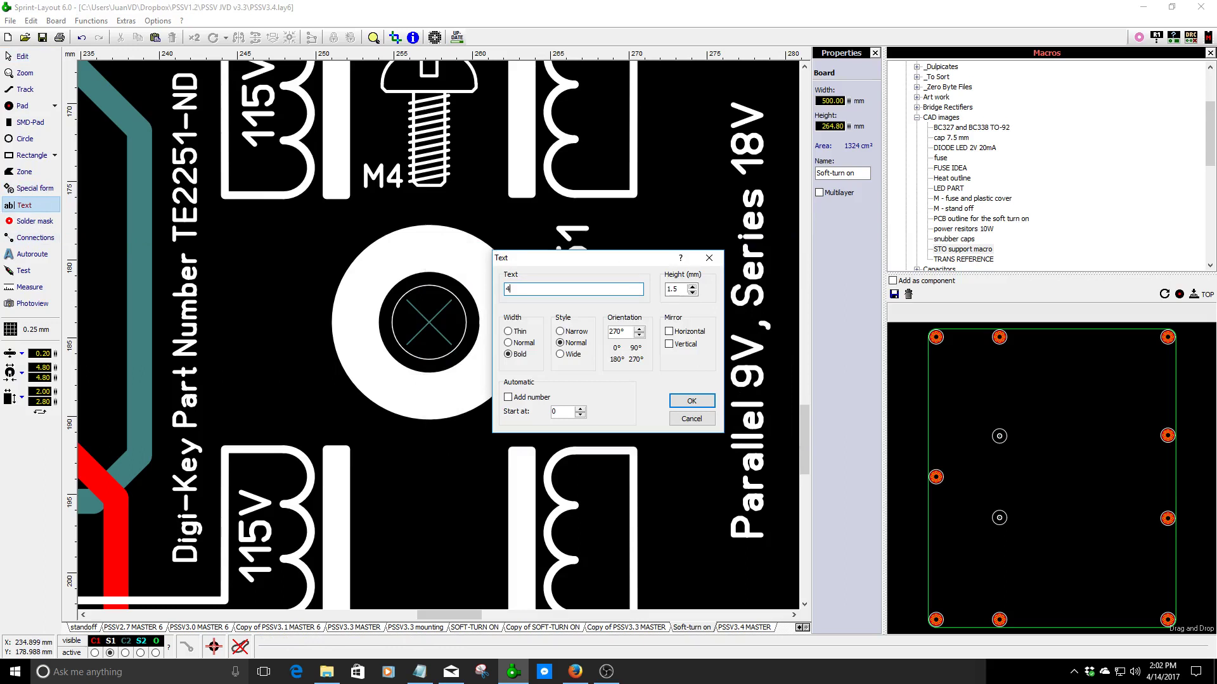
{"action": "type", "text": "hole 4.8 mm dia"}
{"action": "left_click", "coordinate": [635, 348]}
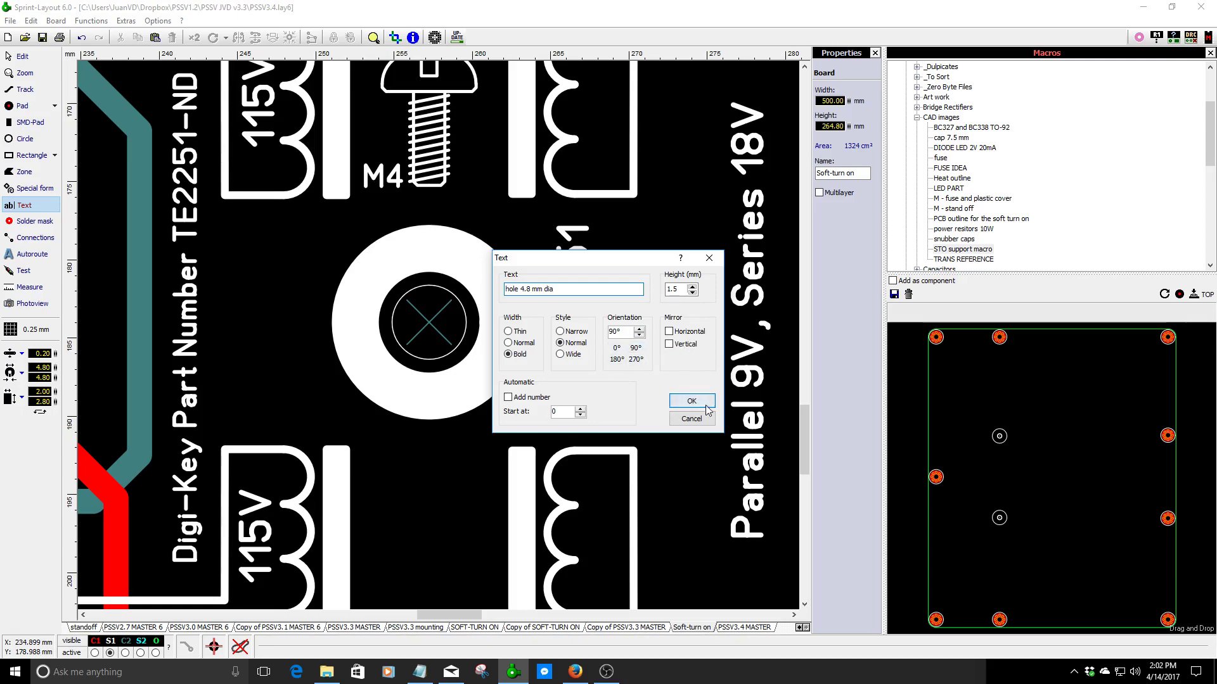
{"action": "left_click", "coordinate": [692, 401]}
{"action": "left_click", "coordinate": [412, 449]}
{"action": "left_click", "coordinate": [412, 449]}
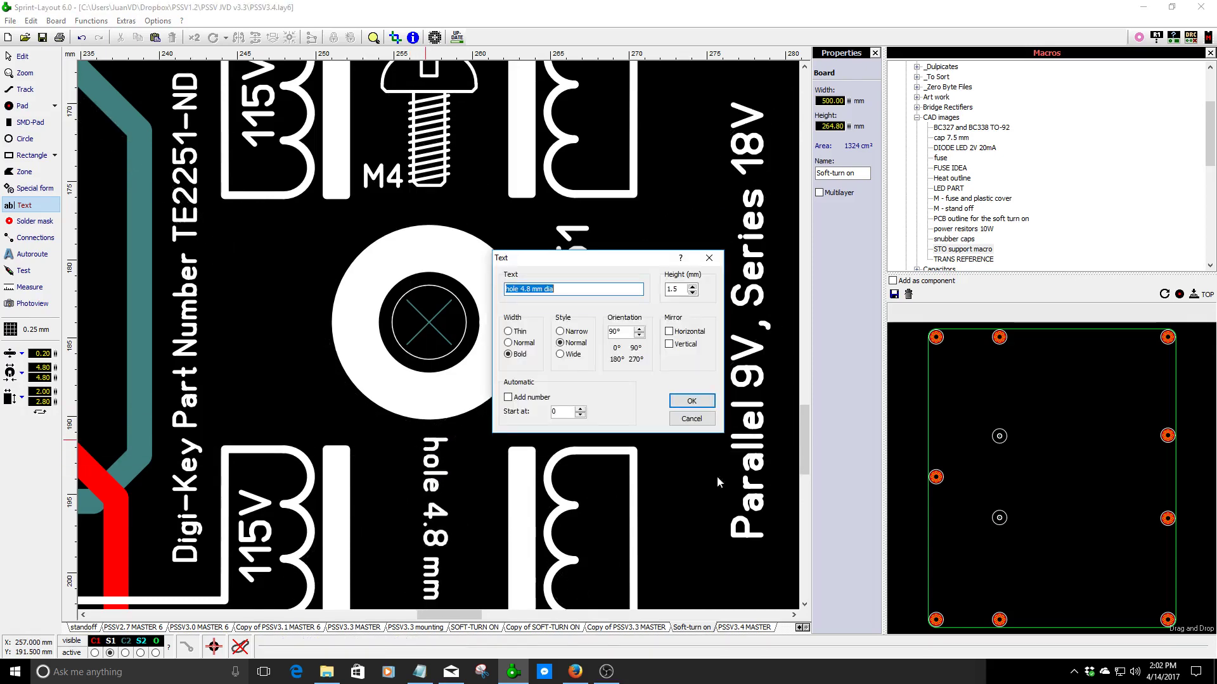
{"action": "left_click", "coordinate": [688, 421]}
- Rotate the "hole 4.8 mm dia" text to 270° and shift it farther down from the mounting hole
{"action": "left_click", "coordinate": [428, 486]}
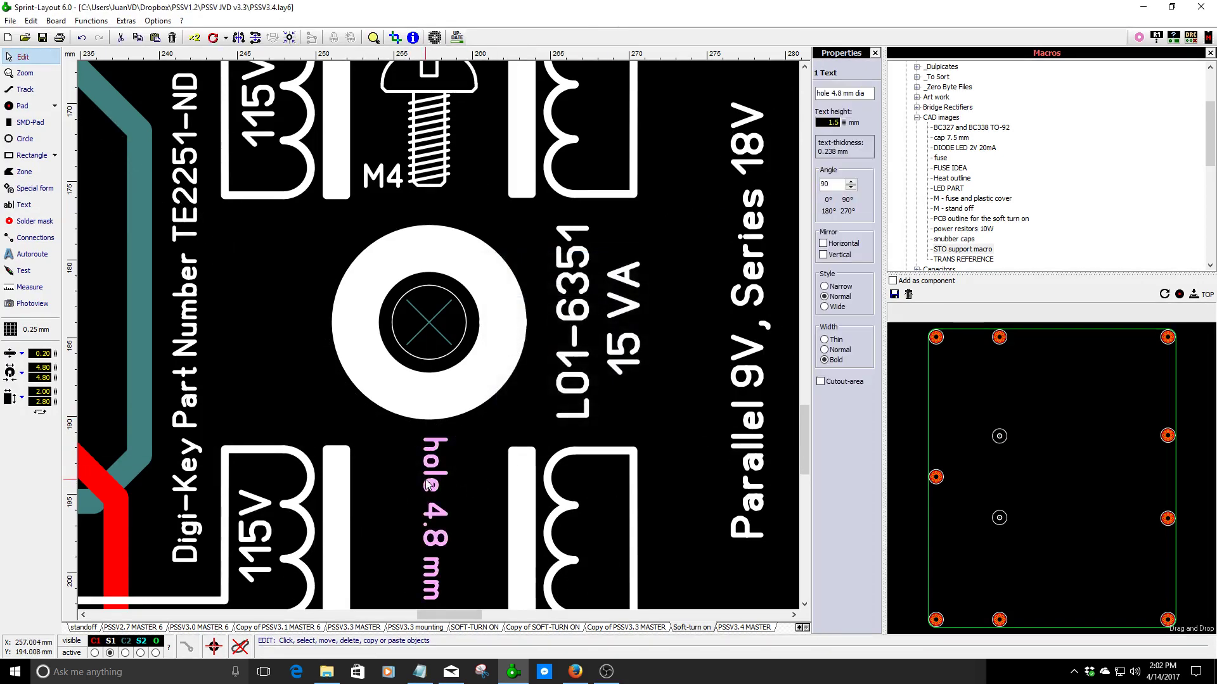
{"action": "key", "text": "ctrl+r"}
{"action": "key", "text": "ctrl+r"}
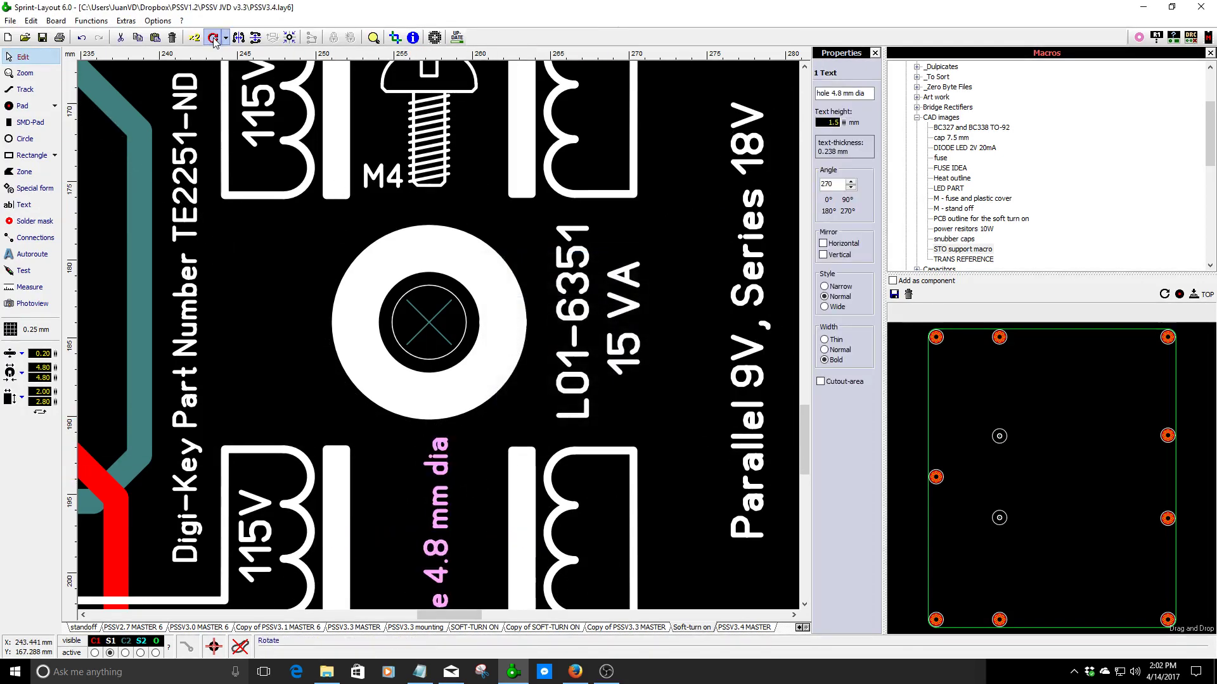
{"action": "key", "text": "Down"}
{"action": "key", "text": "Down"}
- Move the "M4" label from beside the screw symbol to the end of the hole diameter text and rotate it to 270°
{"action": "key", "text": "ctrl+a"}
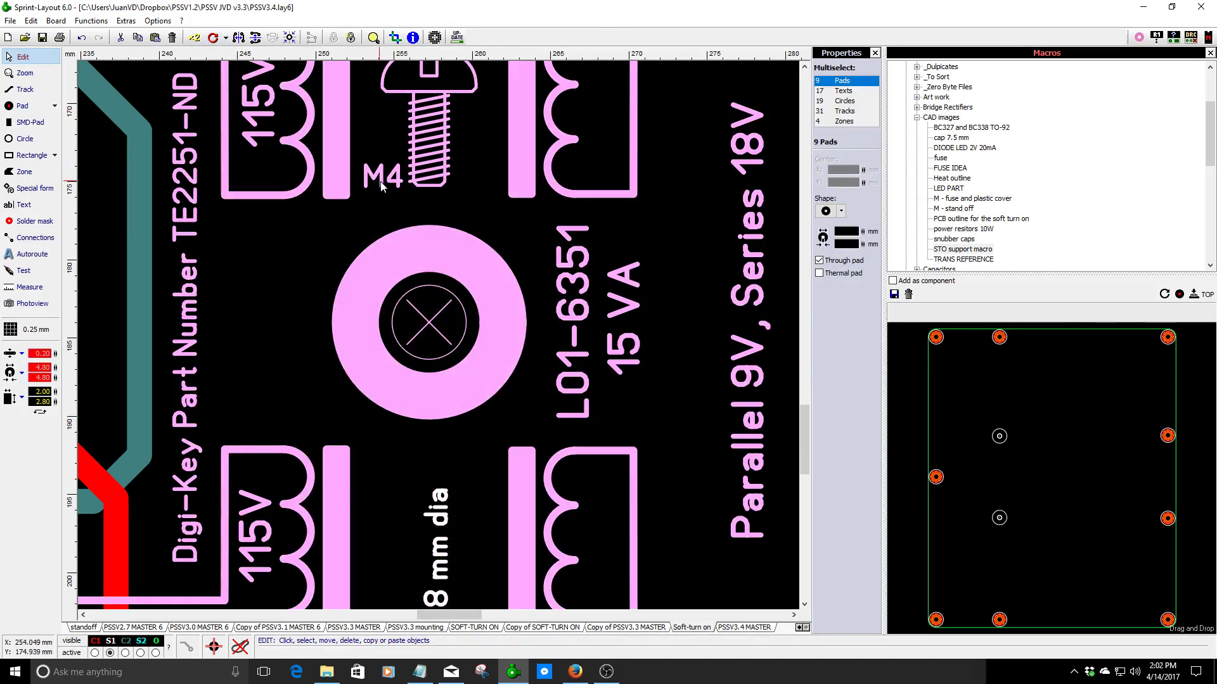
{"action": "left_click", "coordinate": [389, 209]}
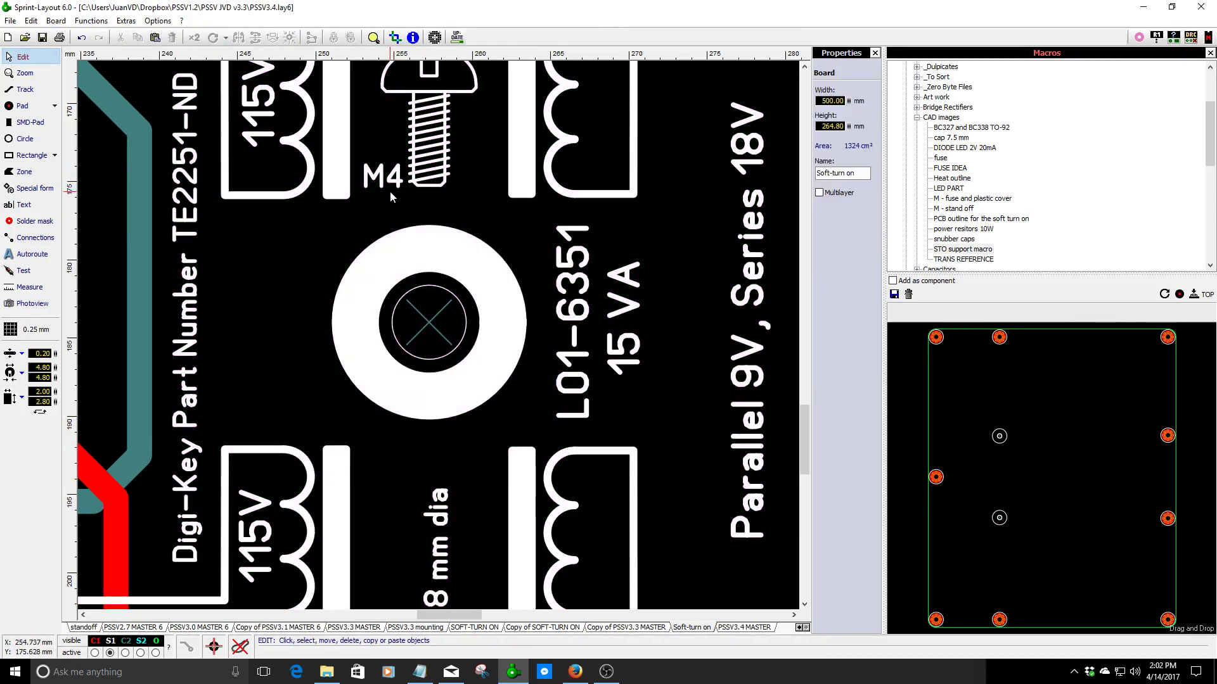
{"action": "left_click_drag", "start_coordinate": [385, 191], "coordinate": [443, 474]}
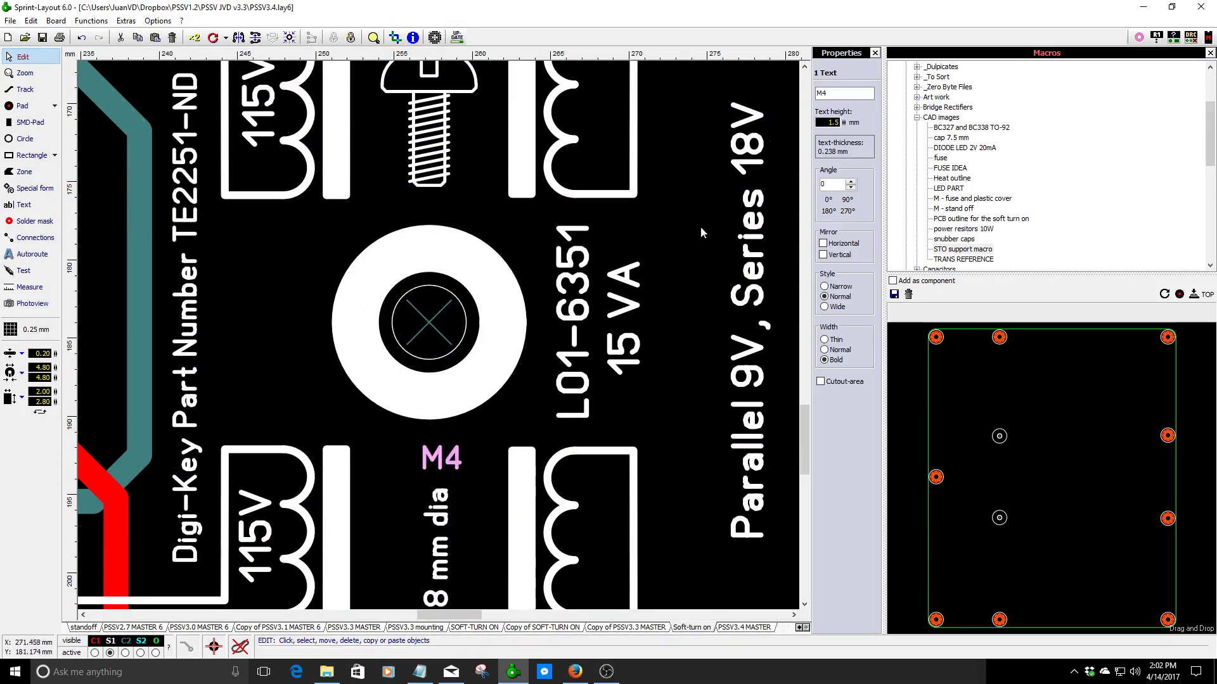
{"action": "left_click", "coordinate": [848, 200]}
{"action": "left_click", "coordinate": [830, 201]}
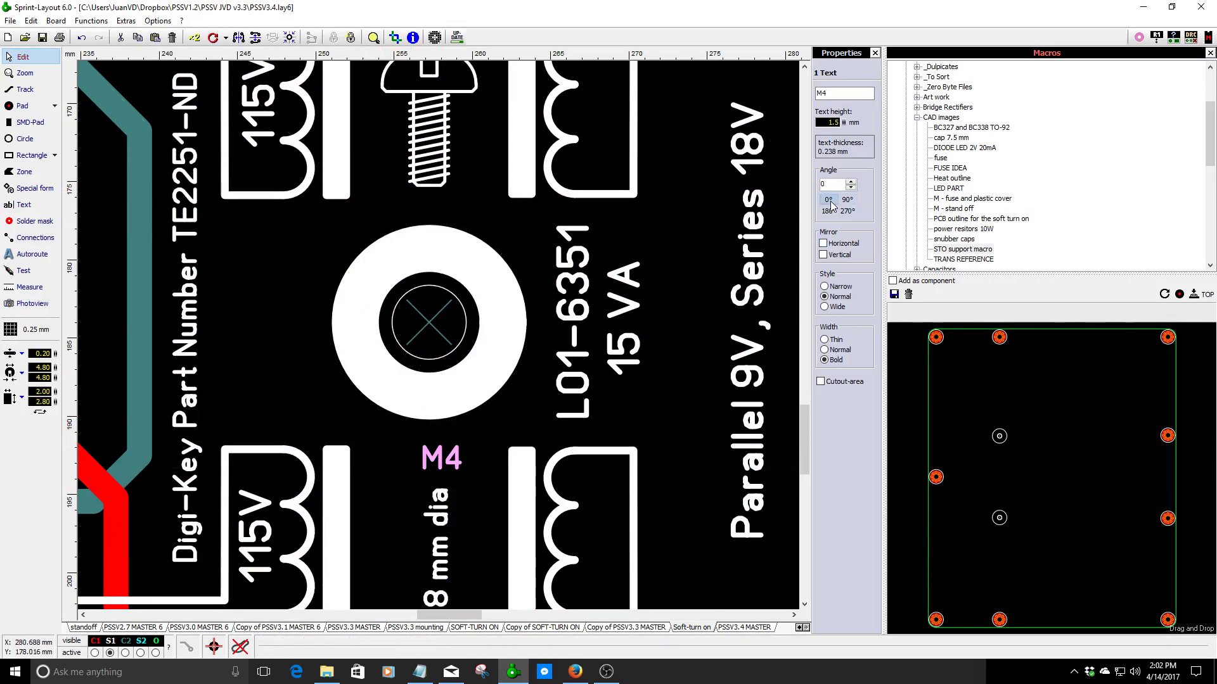
{"action": "left_click", "coordinate": [828, 211]}
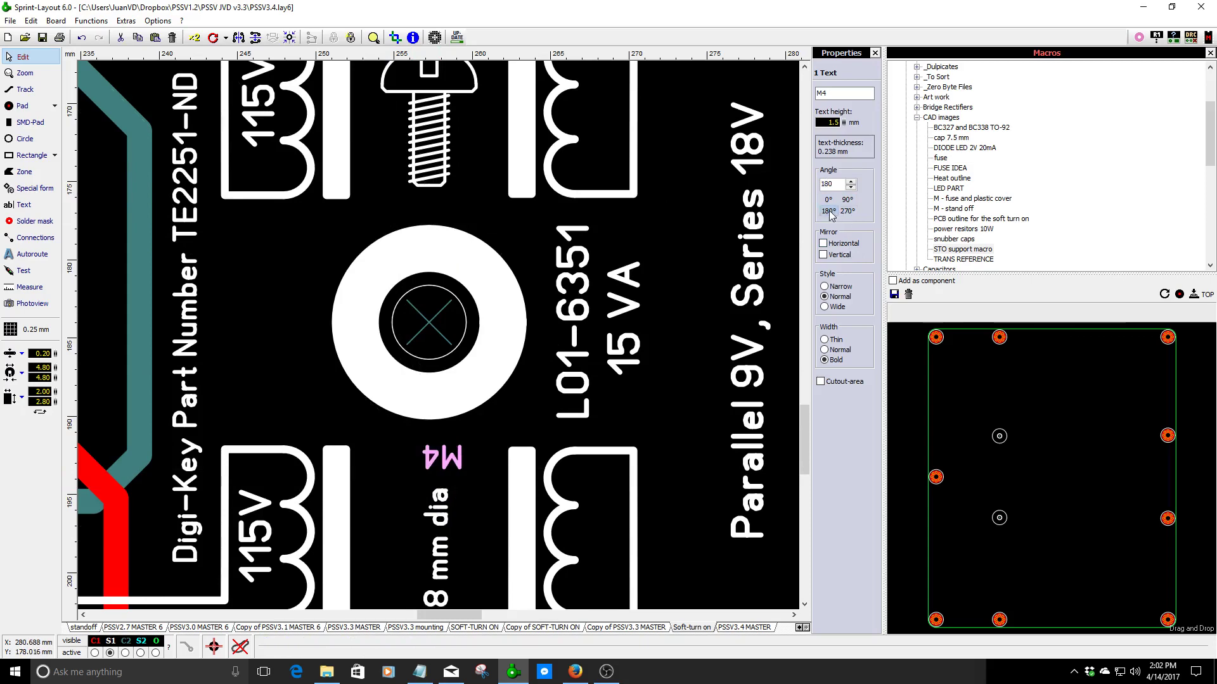
{"action": "left_click", "coordinate": [849, 212]}
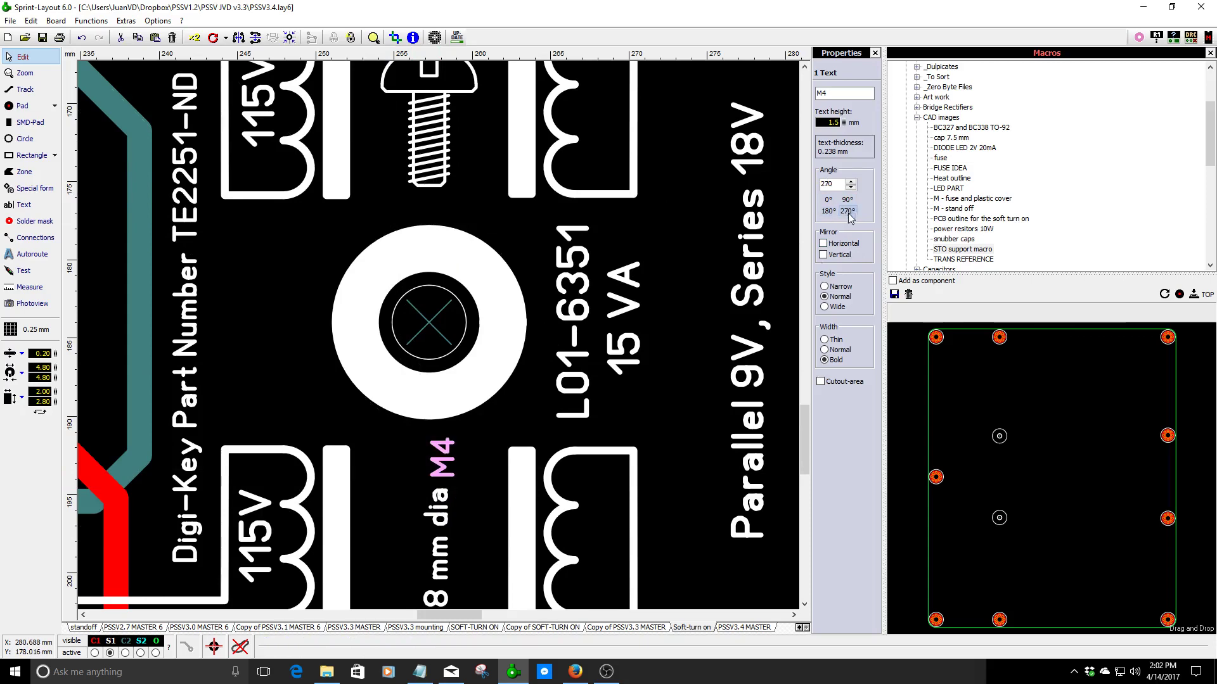
{"action": "left_click", "coordinate": [482, 504]}
{"action": "scroll", "coordinate": [482, 503], "scroll_direction": "down", "scroll_amount": 1}
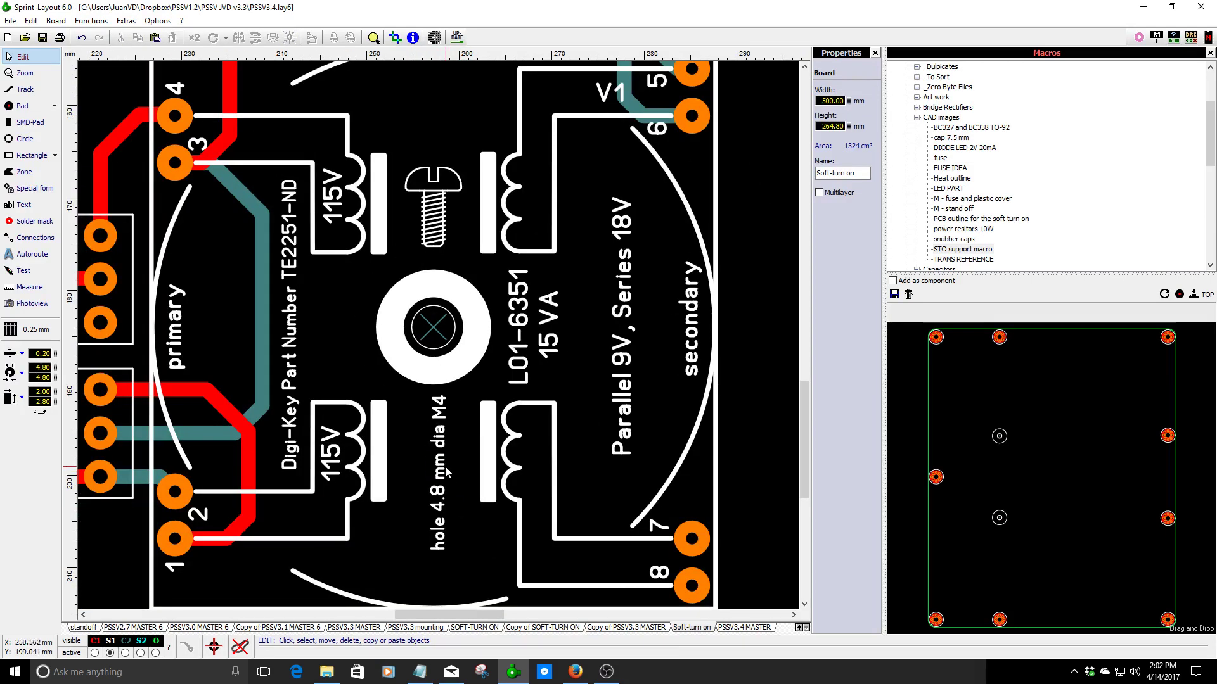
- Nudge the "hole 4.8 mm dia" text down slightly to adjust its spacing from the "M4" label
{"action": "left_click", "coordinate": [446, 473]}
{"action": "key", "text": "Down"}
{"action": "key", "text": "Down"}
{"action": "key", "text": "Down"}
{"action": "key", "text": "Down"}
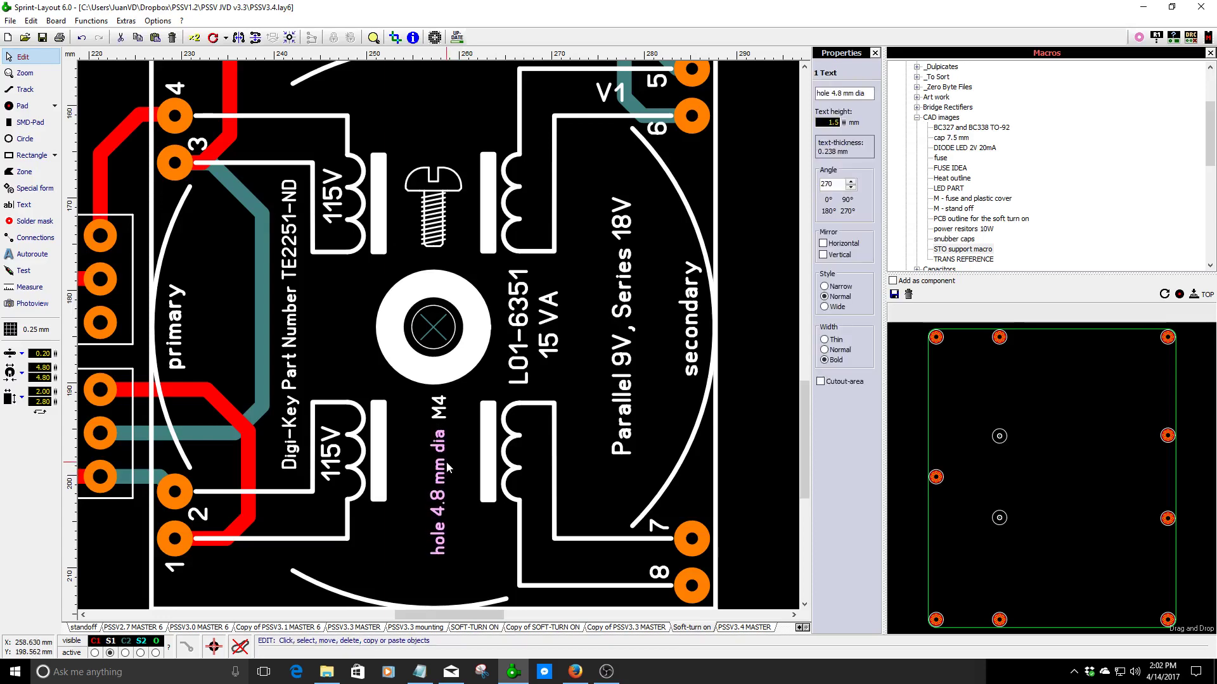
{"action": "left_click", "coordinate": [446, 461]}
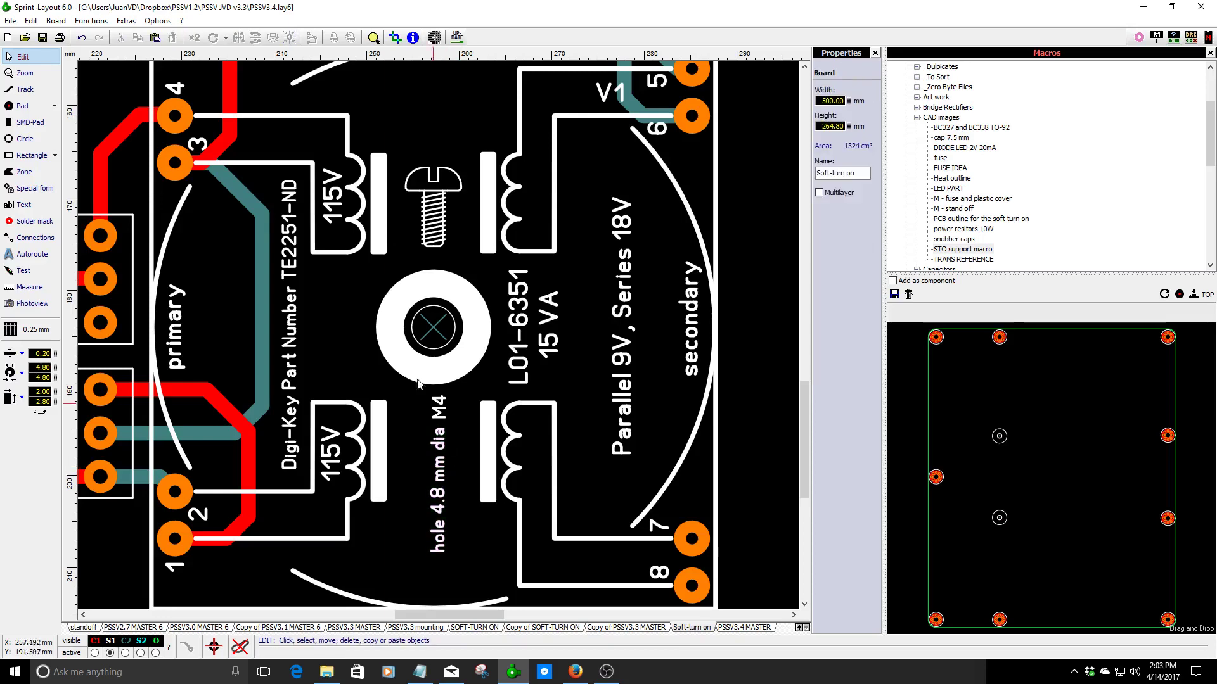
- Save the layout file and switch to the PSSV3.4 MASTER board
{"action": "scroll", "coordinate": [412, 366], "scroll_direction": "down", "scroll_amount": 2}
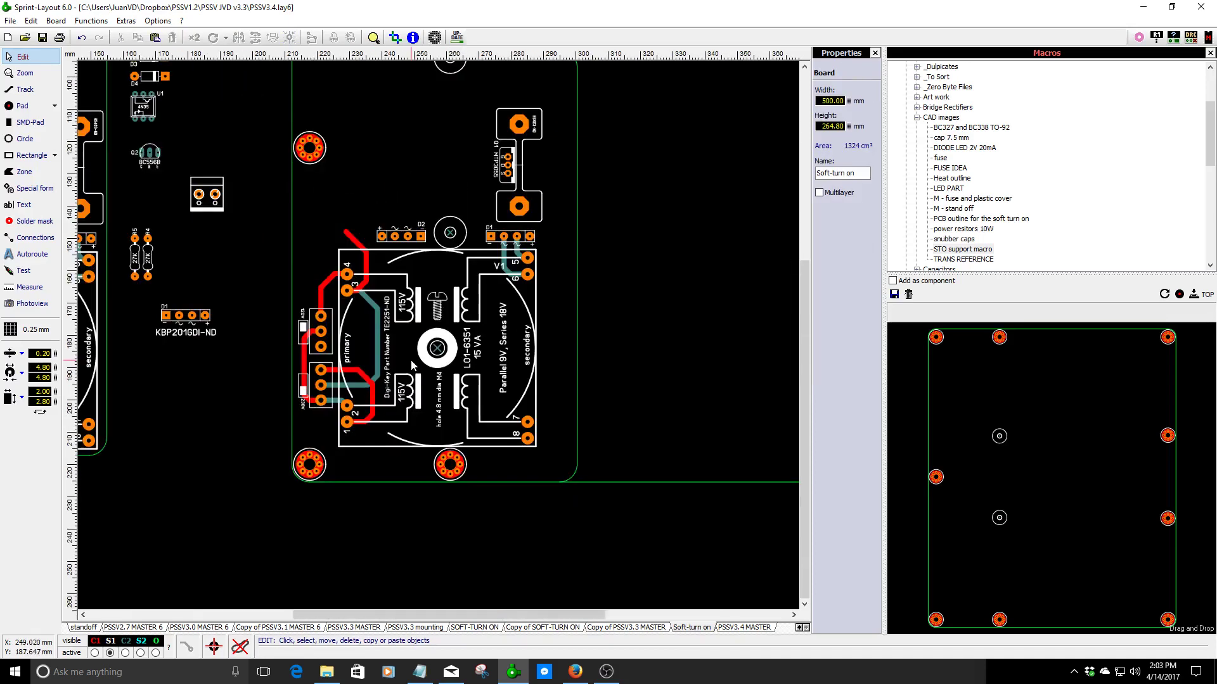
{"action": "left_click", "coordinate": [42, 38]}
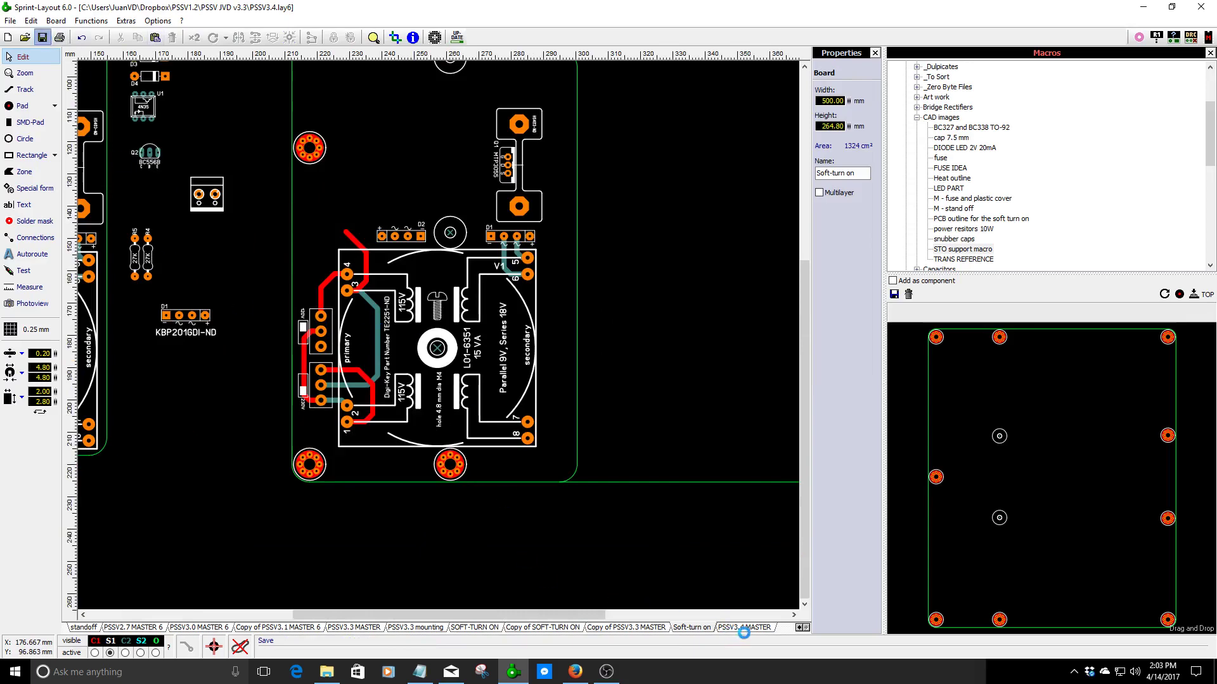
{"action": "left_click", "coordinate": [744, 628]}
{"action": "scroll", "coordinate": [446, 465], "scroll_direction": "down", "scroll_amount": 3}
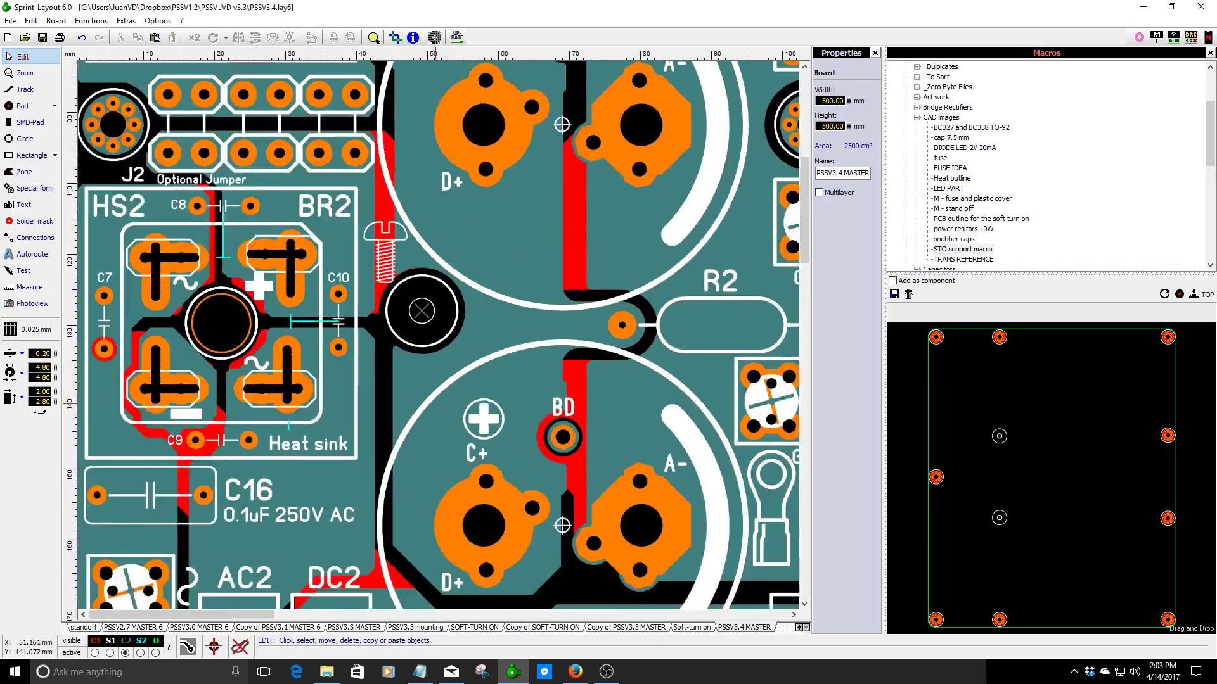
- Examine the clearance around the mounting hole beside BR2 on the C1 and C2 copper layers
{"action": "scroll", "coordinate": [291, 377], "scroll_direction": "down", "scroll_amount": 1}
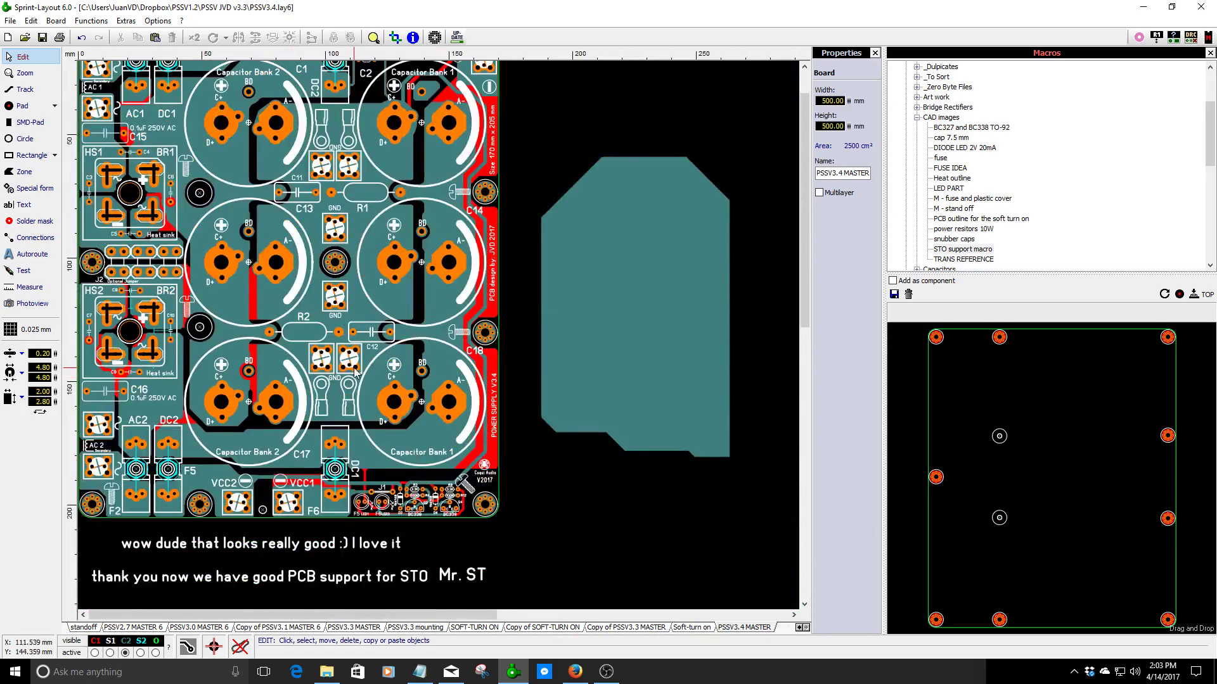
{"action": "left_click", "coordinate": [613, 344]}
{"action": "left_click", "coordinate": [578, 491]}
{"action": "scroll", "coordinate": [252, 248], "scroll_direction": "up", "scroll_amount": 5}
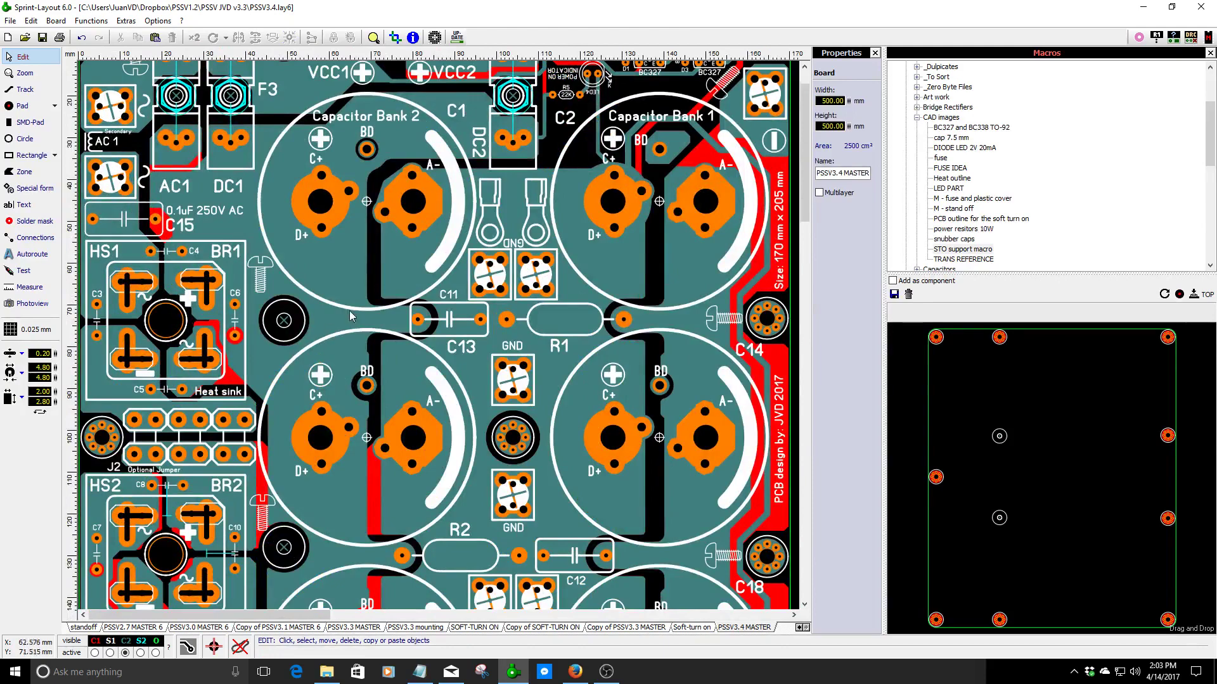
{"action": "scroll", "coordinate": [240, 439], "scroll_direction": "down", "scroll_amount": 3}
{"action": "scroll", "coordinate": [240, 439], "scroll_direction": "up", "scroll_amount": 1}
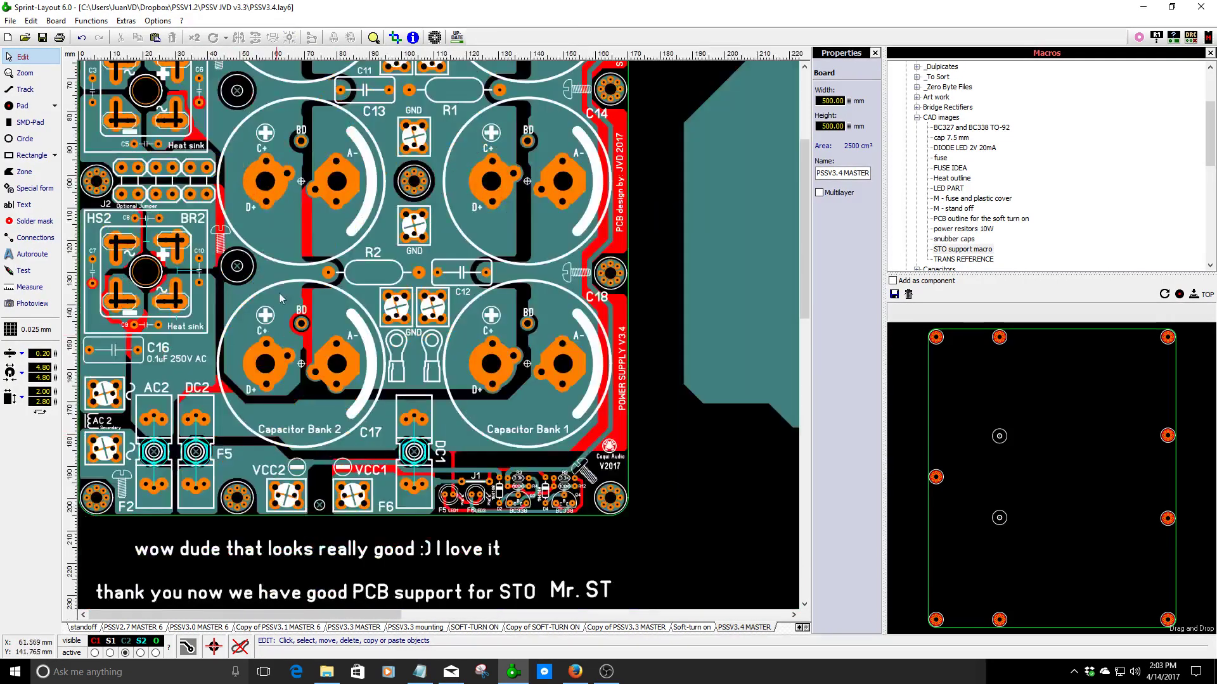
{"action": "scroll", "coordinate": [136, 216], "scroll_direction": "up", "scroll_amount": 4}
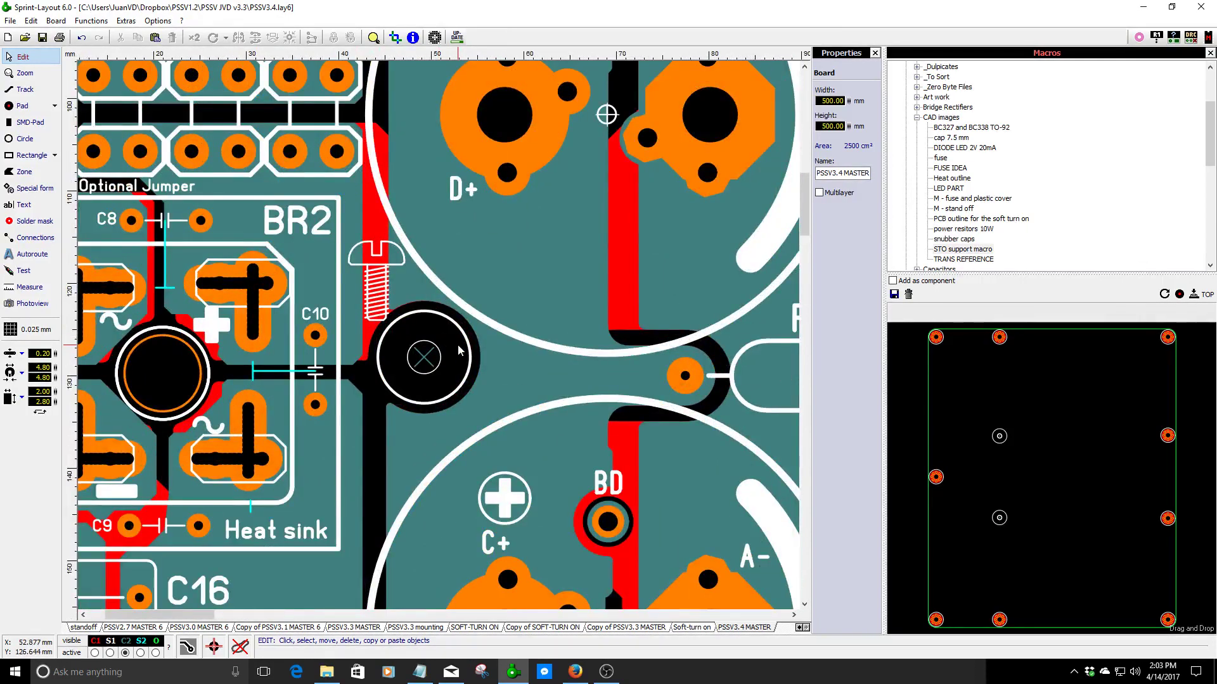
{"action": "scroll", "coordinate": [460, 352], "scroll_direction": "up", "scroll_amount": 2}
{"action": "left_click", "coordinate": [94, 652]}
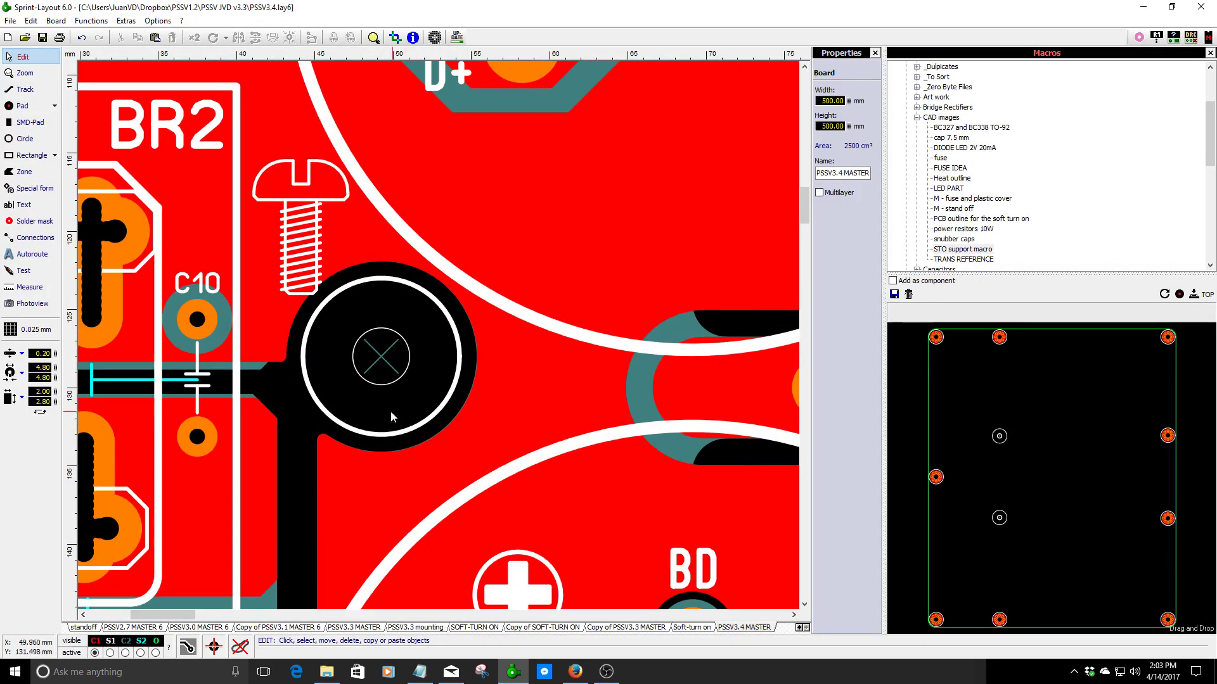
{"action": "left_click", "coordinate": [126, 653]}
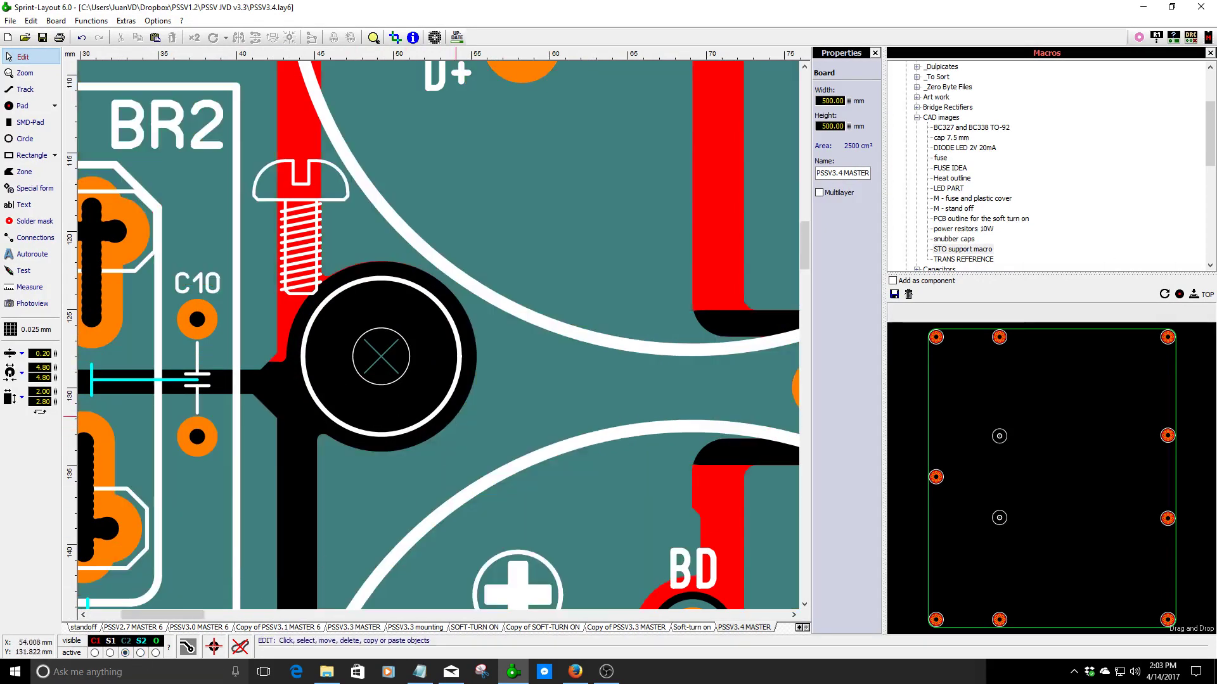
- Inspect the mirrored bottom side in Photoview around the mounting holes and bridge rectifiers, and return to editing
{"action": "scroll", "coordinate": [248, 335], "scroll_direction": "down", "scroll_amount": 5}
{"action": "left_click", "coordinate": [16, 305]}
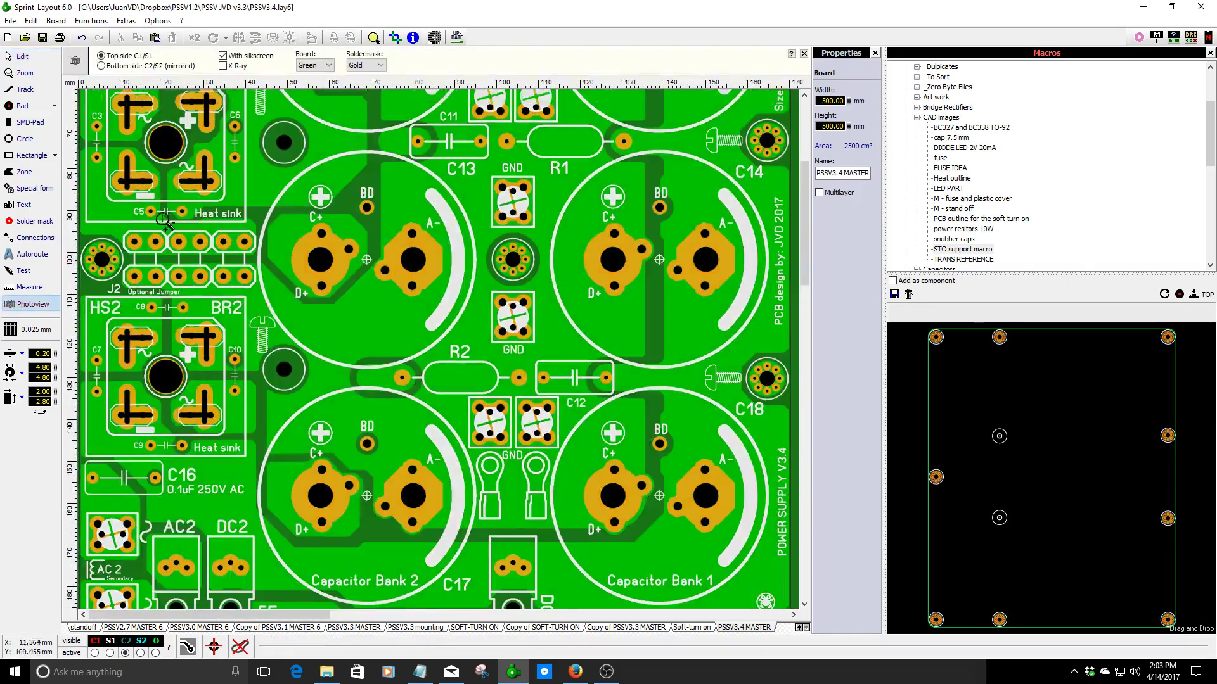
{"action": "left_click", "coordinate": [101, 66]}
{"action": "scroll", "coordinate": [752, 120], "scroll_direction": "down", "scroll_amount": 2}
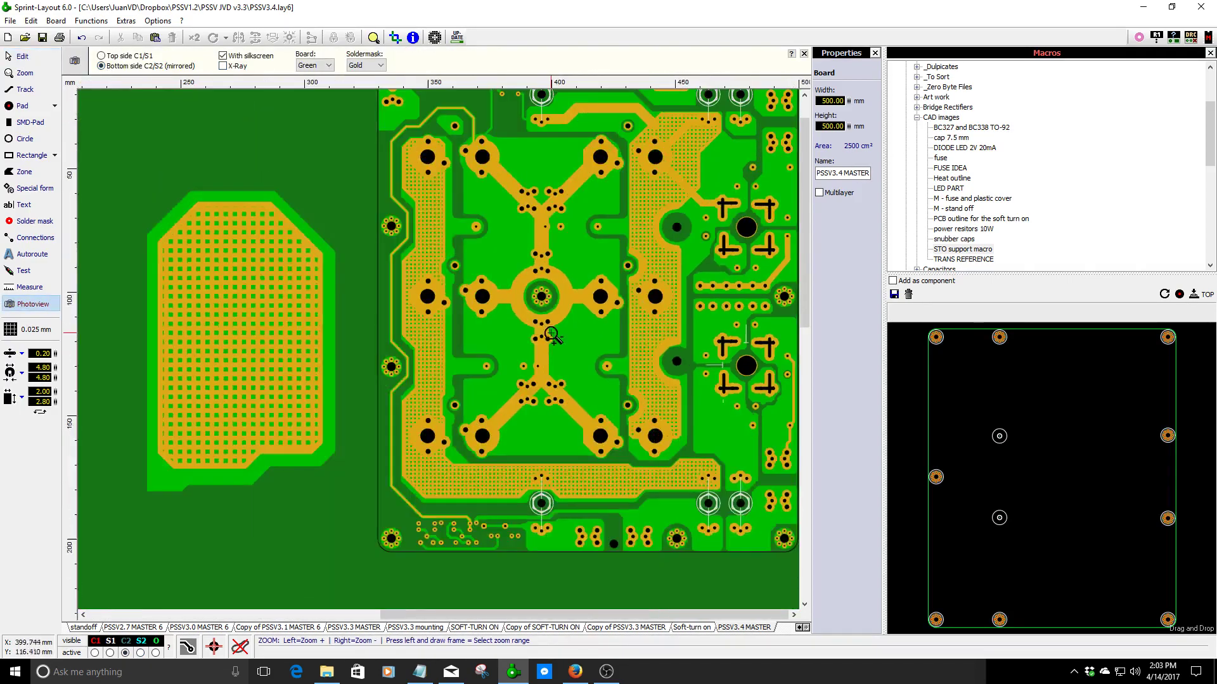
{"action": "scroll", "coordinate": [752, 120], "scroll_direction": "down", "scroll_amount": 1}
{"action": "scroll", "coordinate": [758, 336], "scroll_direction": "up", "scroll_amount": 2}
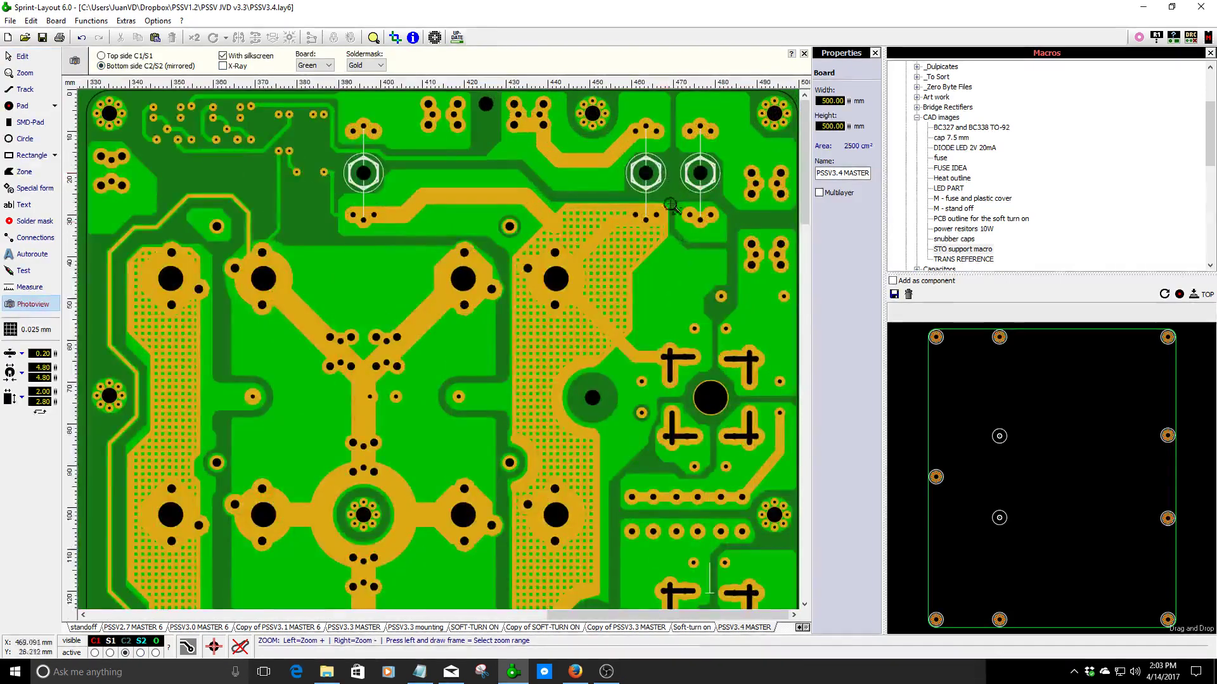
{"action": "scroll", "coordinate": [723, 409], "scroll_direction": "down", "scroll_amount": 1}
{"action": "scroll", "coordinate": [750, 416], "scroll_direction": "up", "scroll_amount": 1}
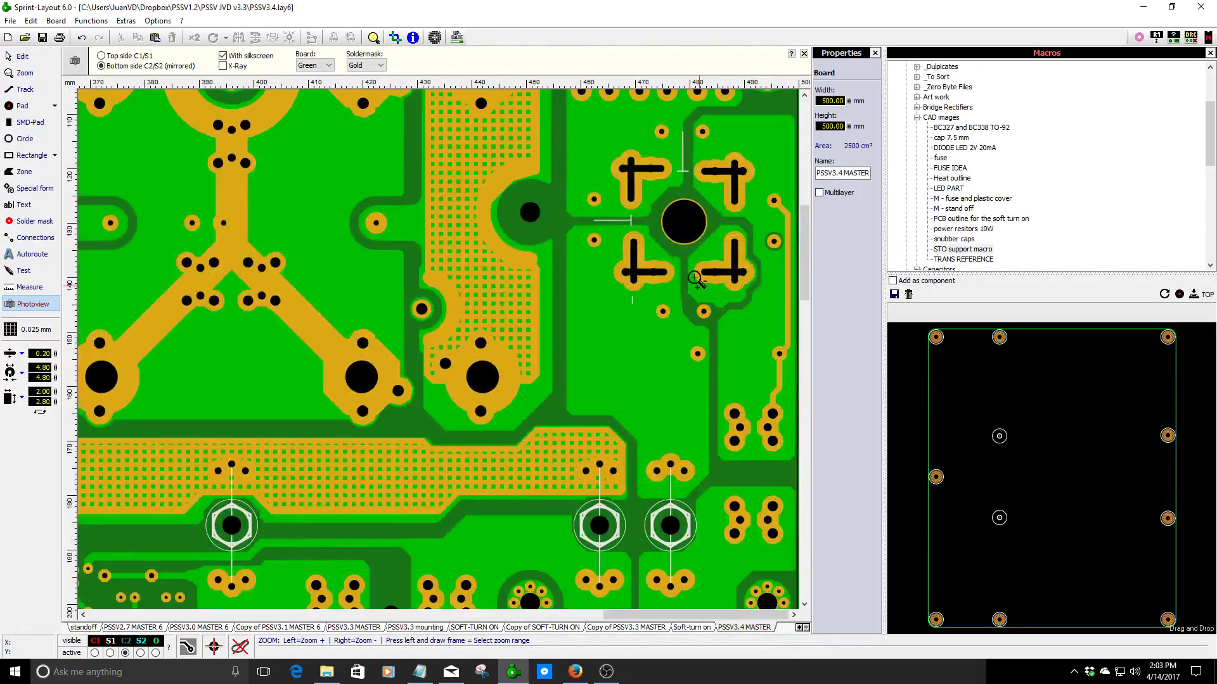
{"action": "scroll", "coordinate": [627, 230], "scroll_direction": "up", "scroll_amount": 1}
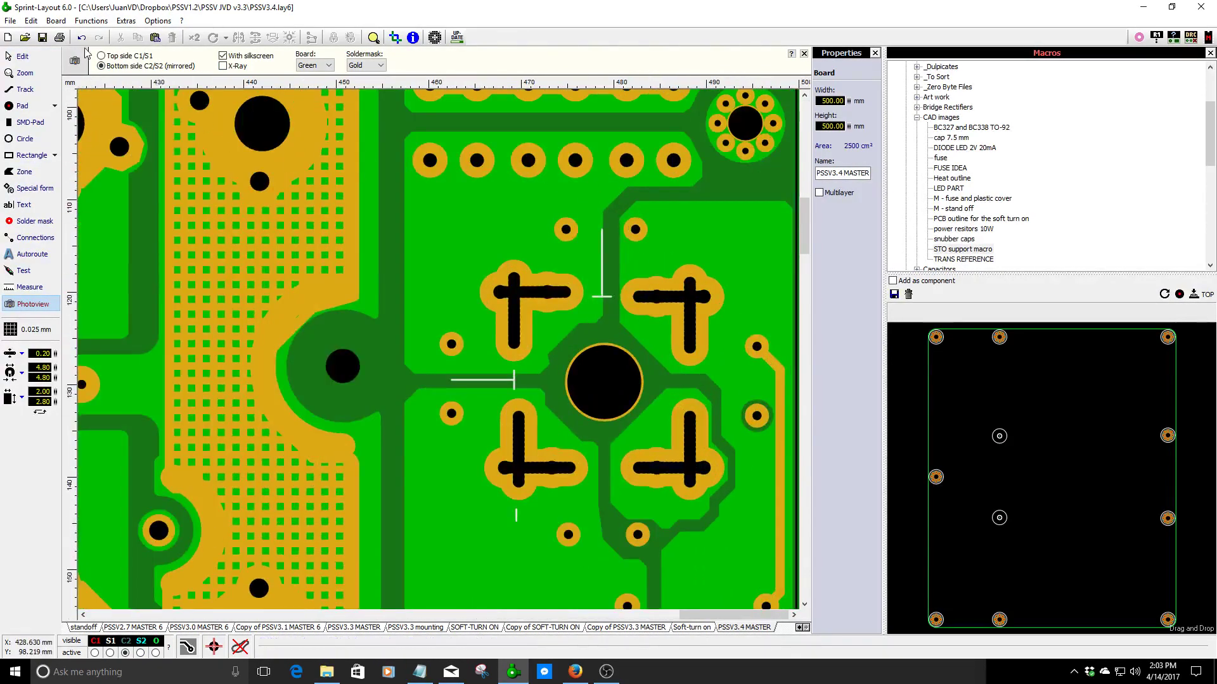
{"action": "left_click", "coordinate": [23, 56]}
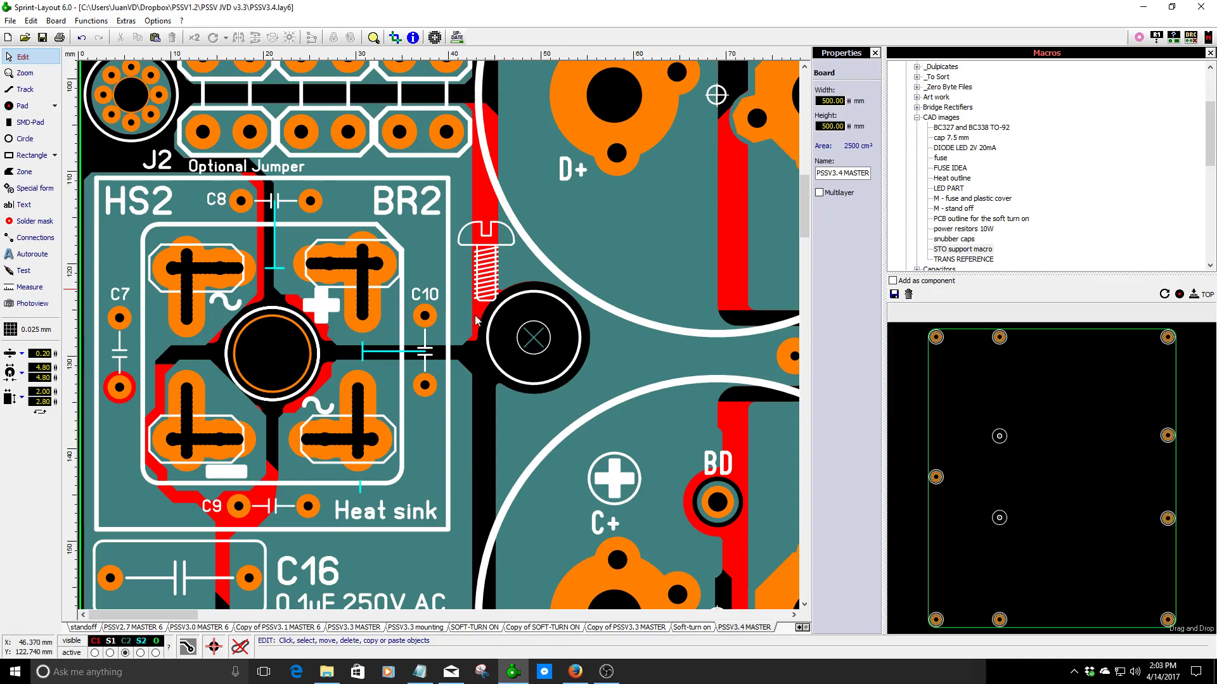
- Check the bottom silkscreen track pair running across C10 by selecting it, and clear the selection
{"action": "scroll", "coordinate": [379, 363], "scroll_direction": "up", "scroll_amount": 2}
{"action": "left_click", "coordinate": [394, 289]}
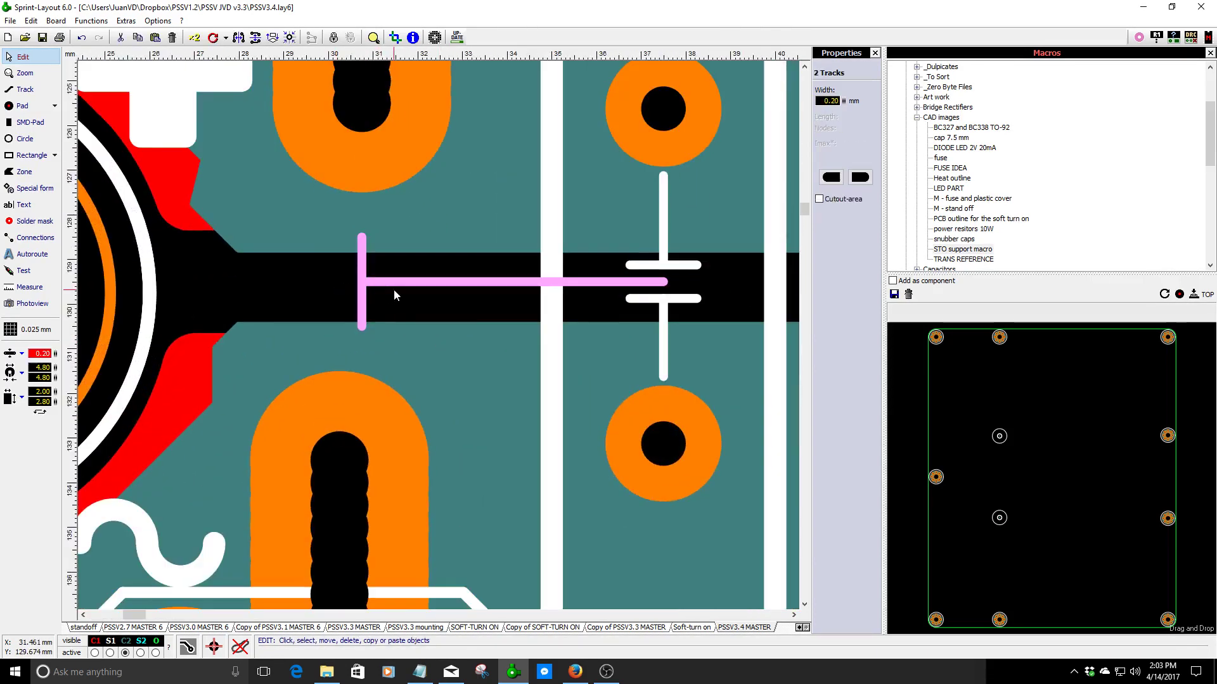
{"action": "left_click", "coordinate": [312, 280]}
{"action": "scroll", "coordinate": [312, 280], "scroll_direction": "down", "scroll_amount": 2}
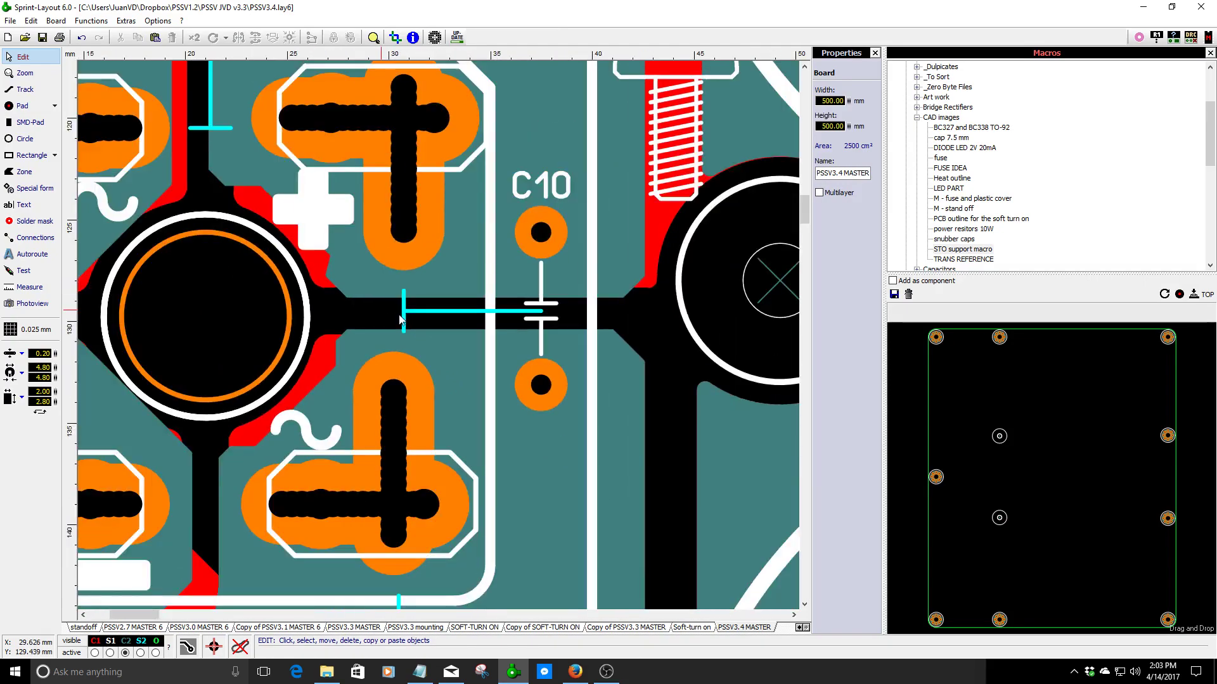
{"action": "scroll", "coordinate": [382, 309], "scroll_direction": "down", "scroll_amount": 4}
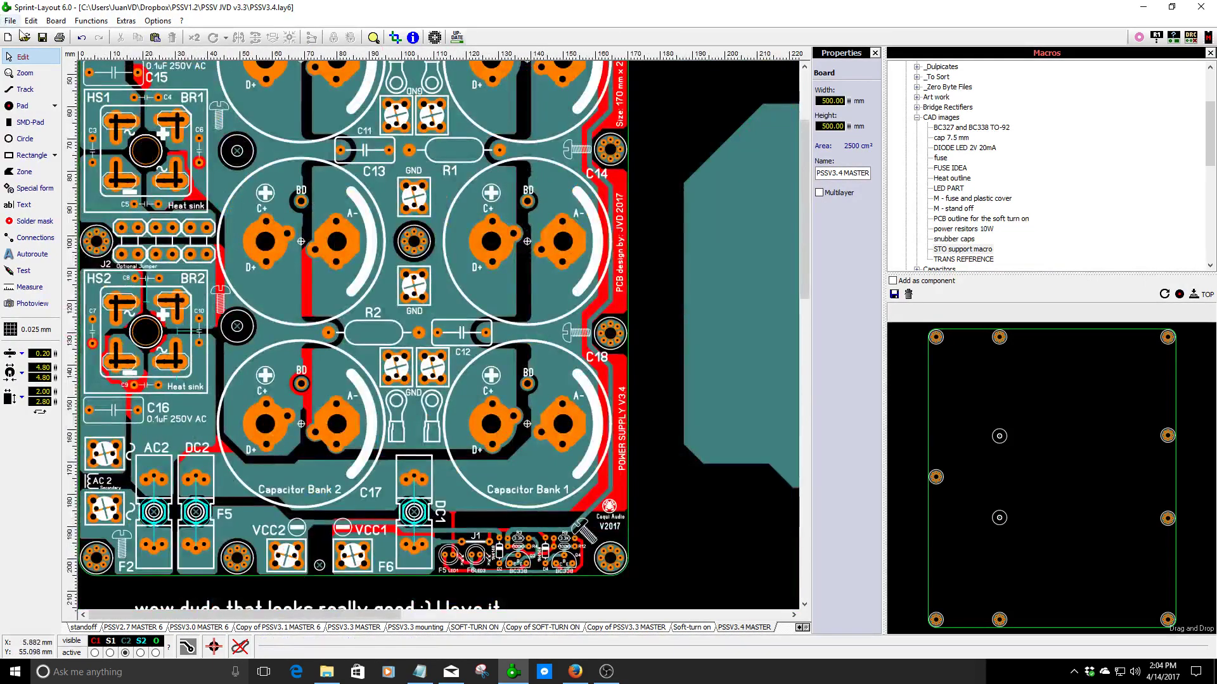
- Save the layout file and switch to the Soft-turn on board to view its transformer area
{"action": "key", "text": "ctrl+s"}
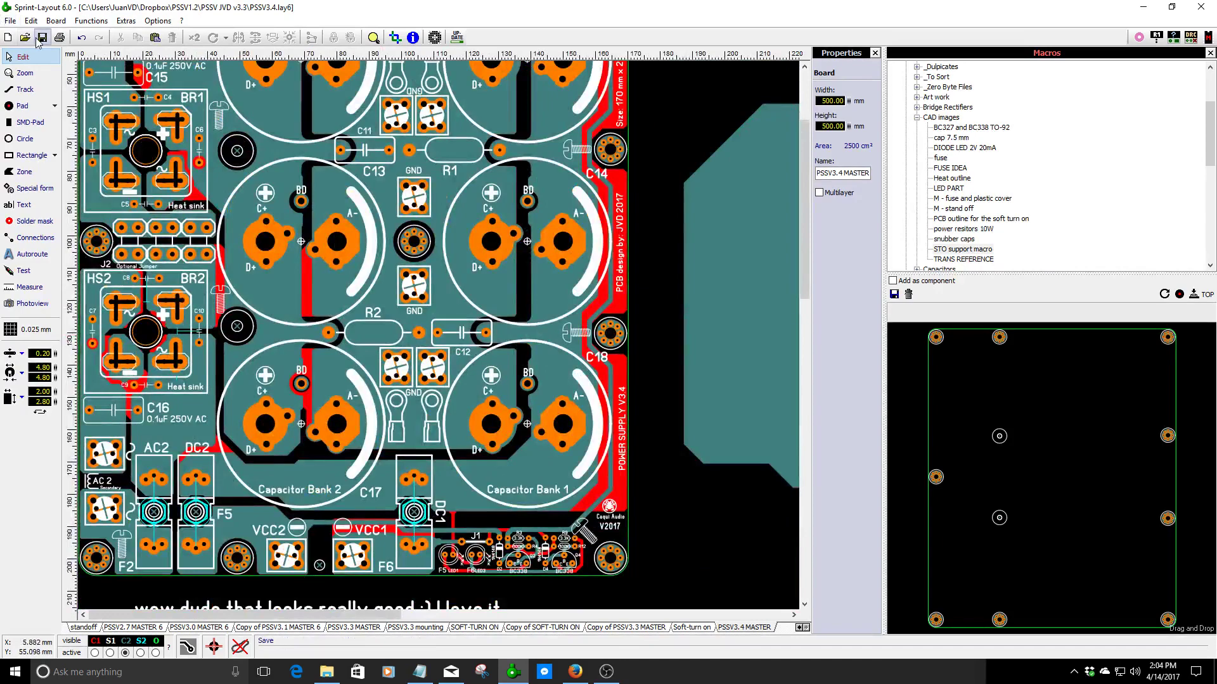
{"action": "left_click", "coordinate": [700, 627]}
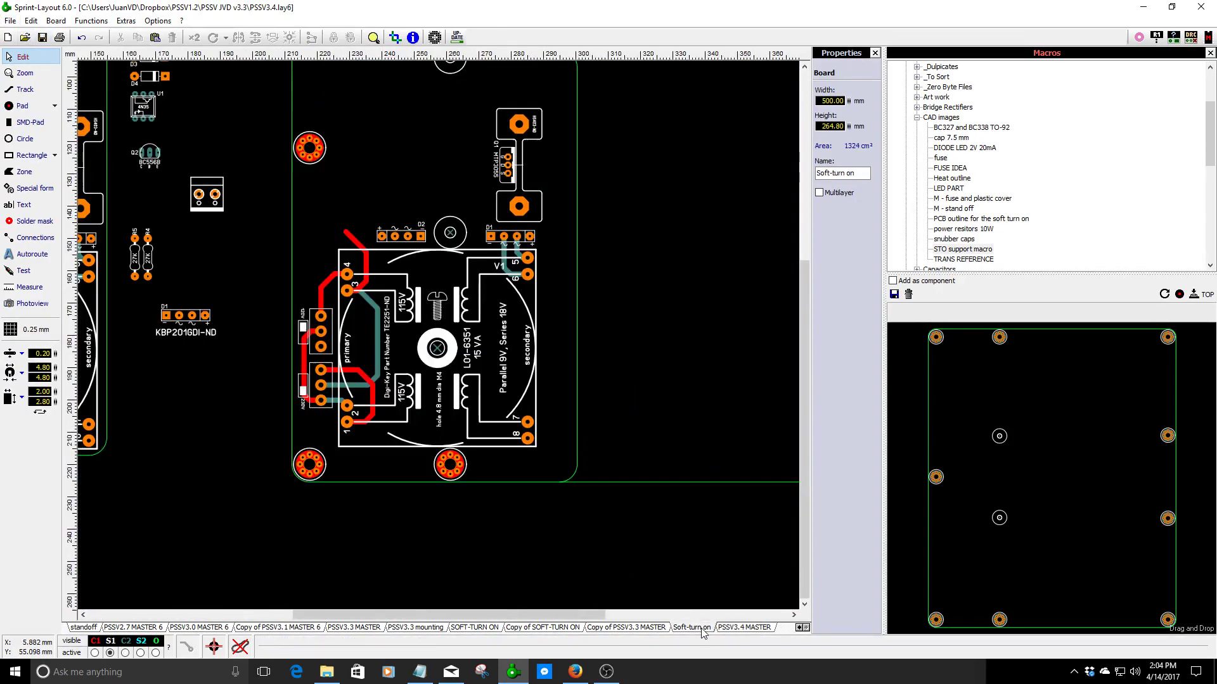
{"action": "scroll", "coordinate": [485, 366], "scroll_direction": "up", "scroll_amount": 3}
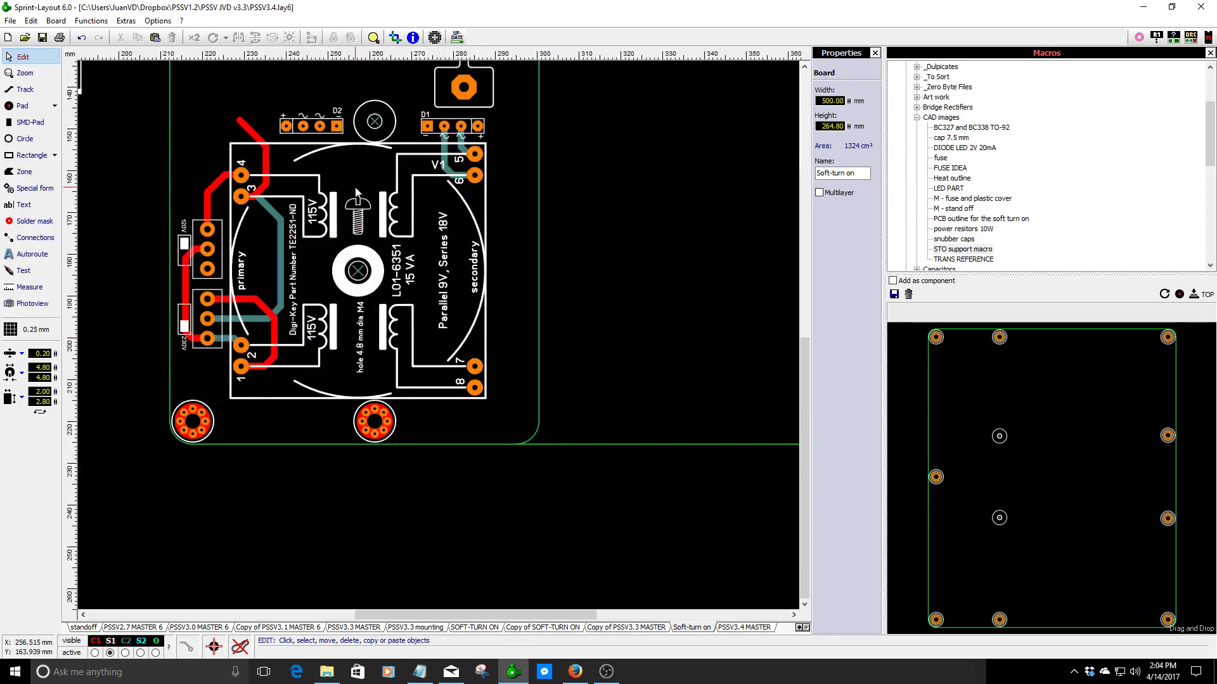
{"action": "scroll", "coordinate": [438, 337], "scroll_direction": "down", "scroll_amount": 1}
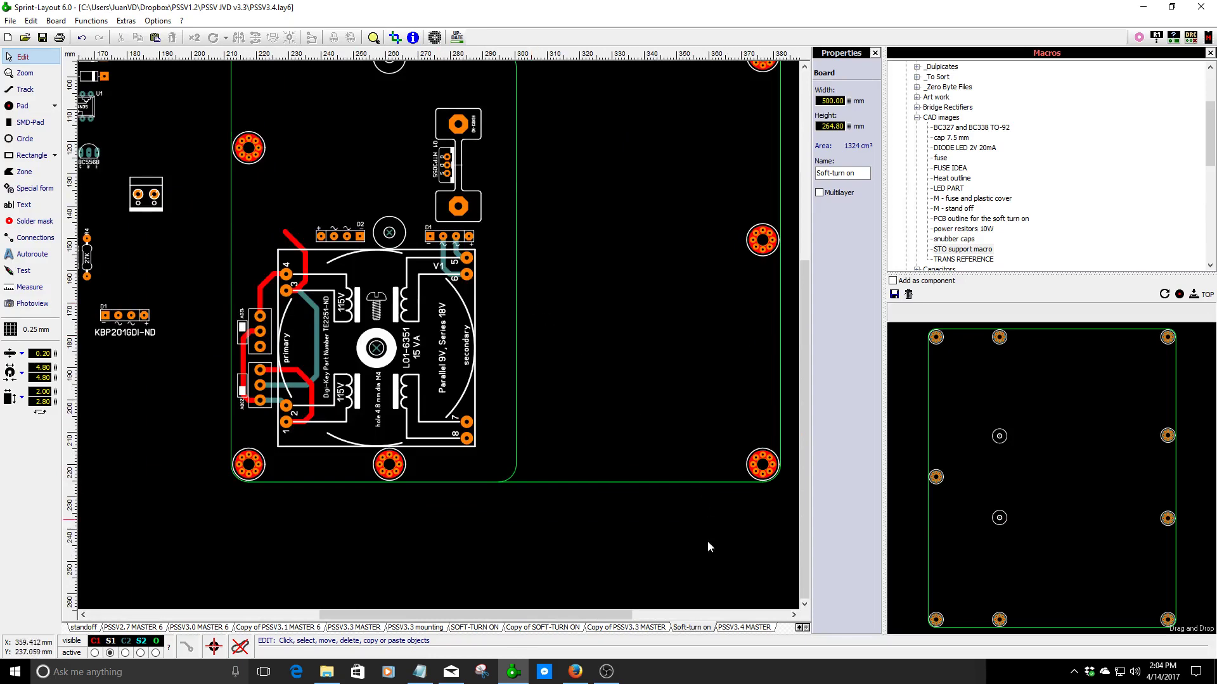
{"action": "left_click", "coordinate": [722, 627]}
{"action": "left_click", "coordinate": [686, 628]}
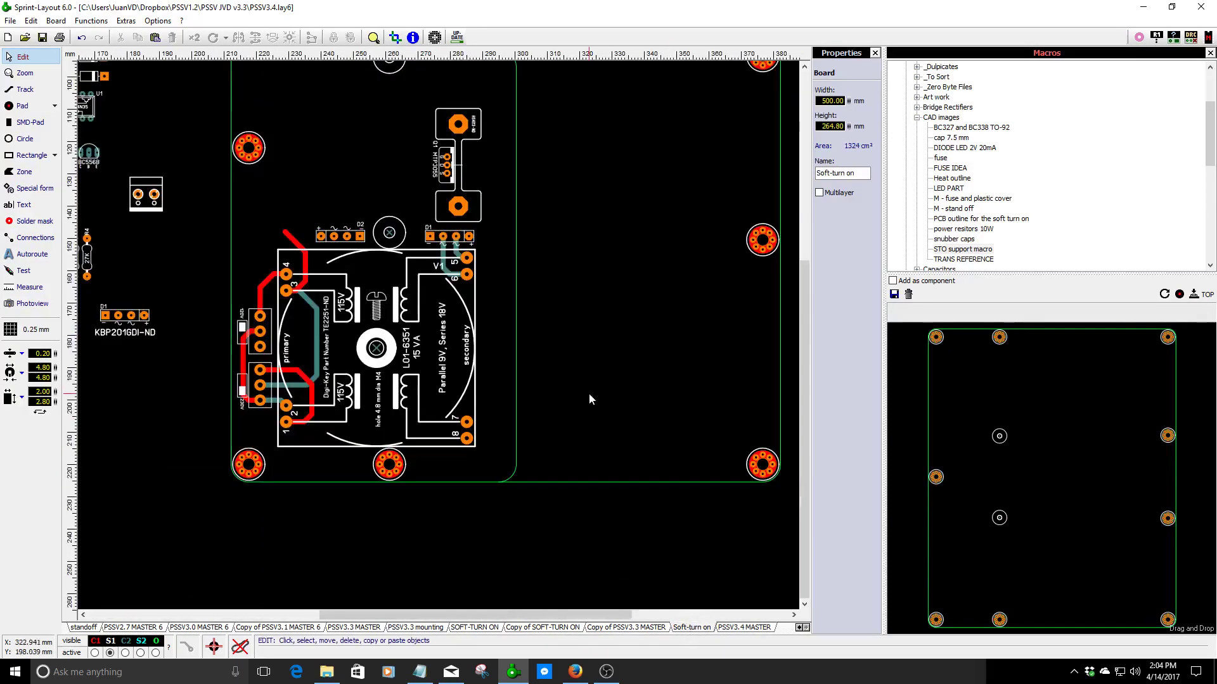